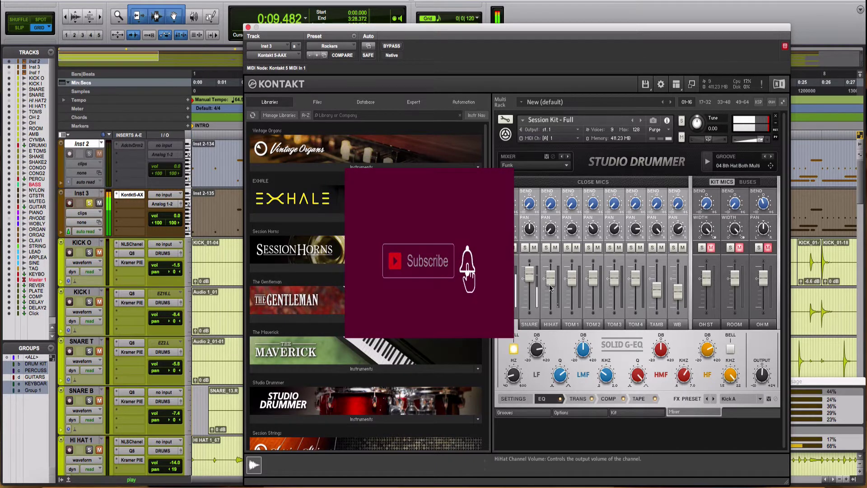
# Step: Select the hi-hat channel in the Studio Drummer mixer and load its Hihat B FX preset
pyautogui.moveTo(551, 286)
pyautogui.mouseDown()
pyautogui.moveTo(555, 261)
pyautogui.moveTo(552, 287)
pyautogui.mouseUp()
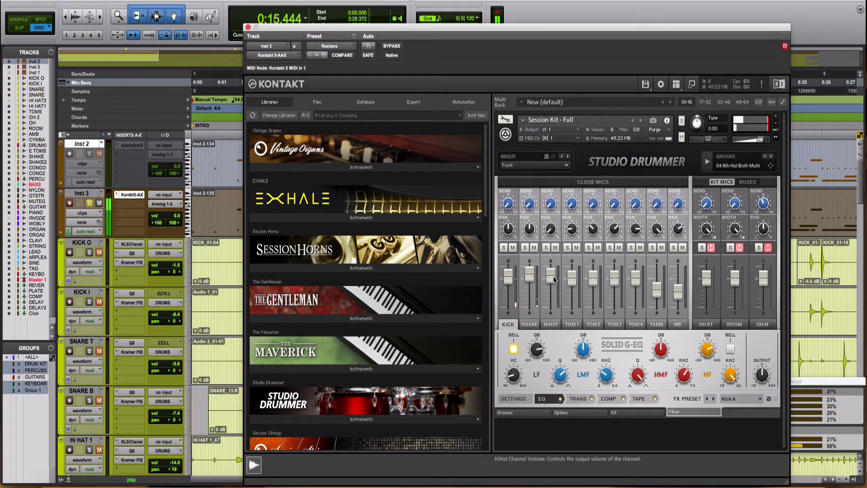
pyautogui.click(550, 325)
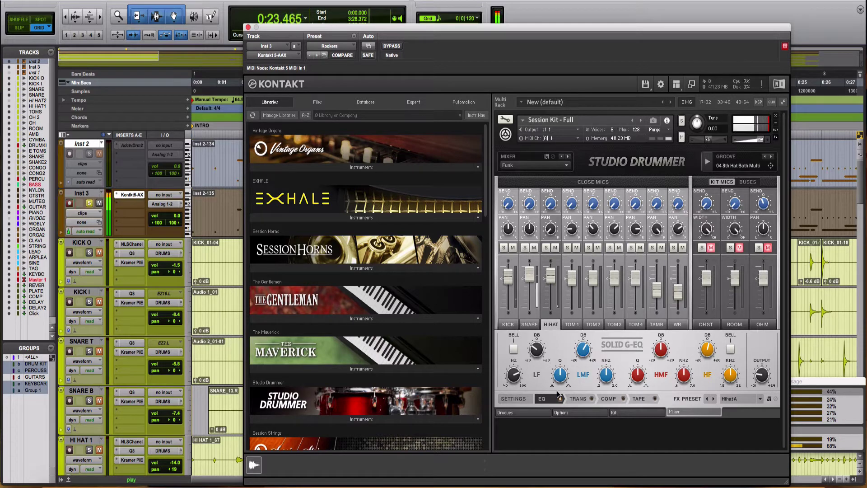
pyautogui.click(750, 399)
pyautogui.click(743, 418)
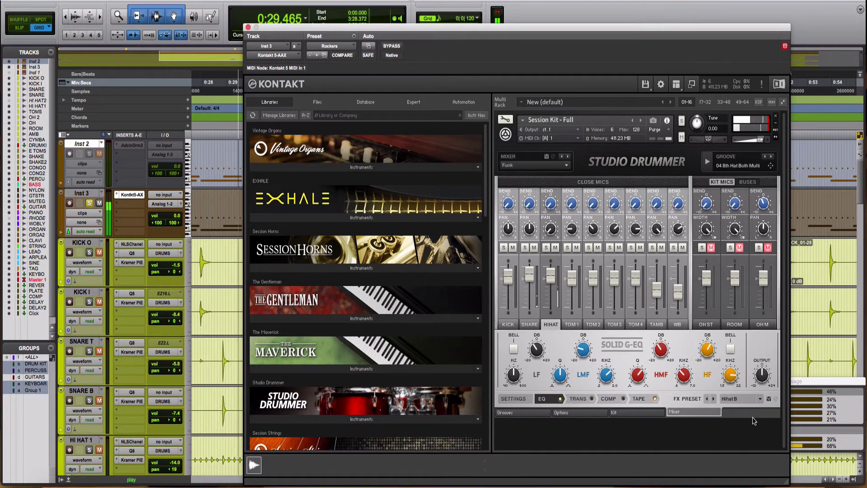
# Step: Audition the Hihat C, Hihat D and Hihat E FX presets on the hi-hat channel and return to Hihat B
pyautogui.click(759, 400)
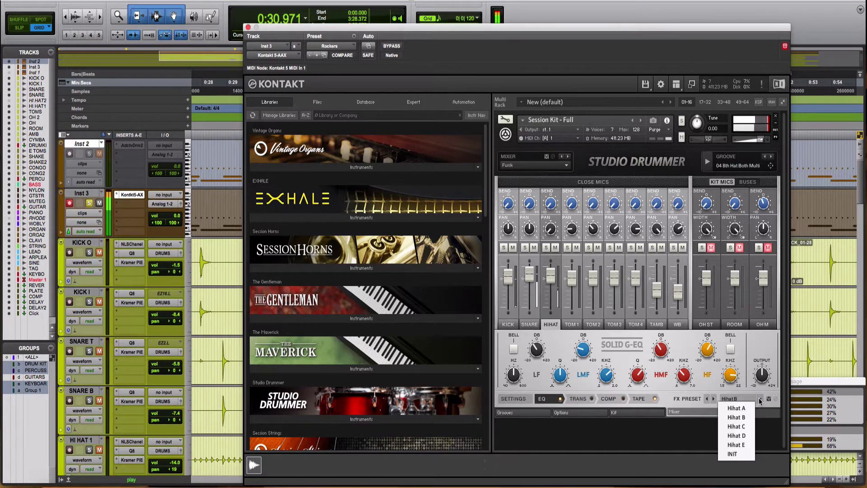
pyautogui.click(743, 428)
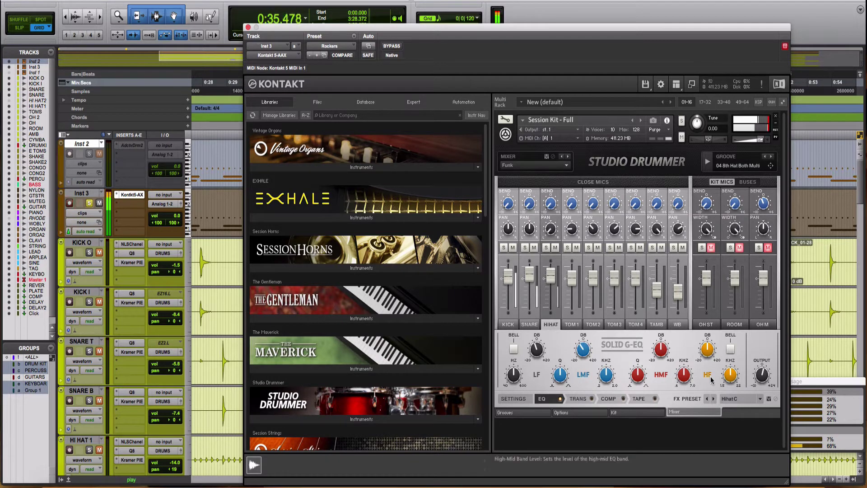
pyautogui.click(762, 399)
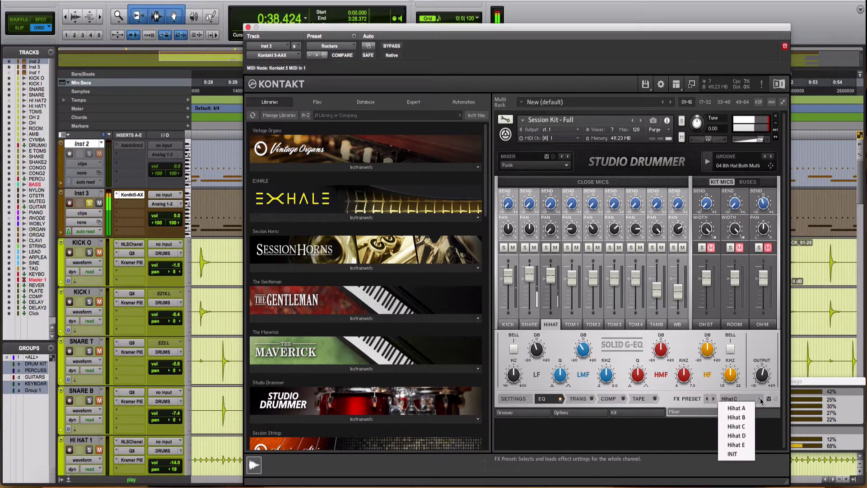
pyautogui.click(740, 435)
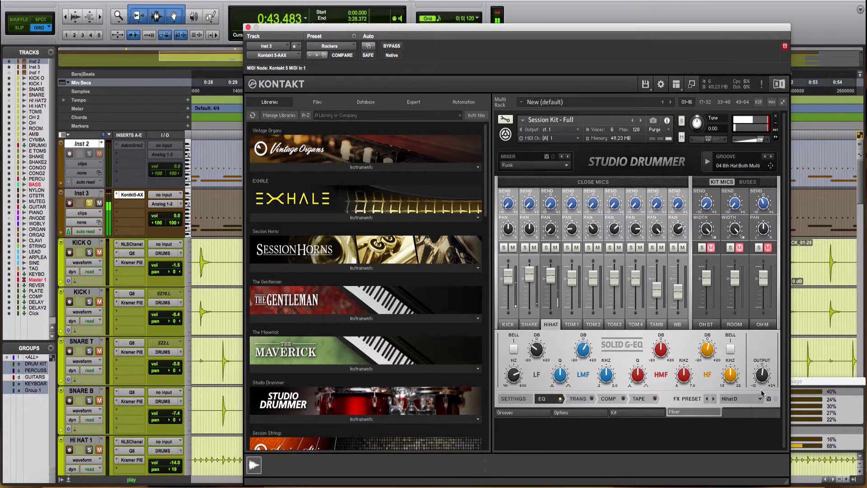
pyautogui.click(760, 400)
pyautogui.click(741, 444)
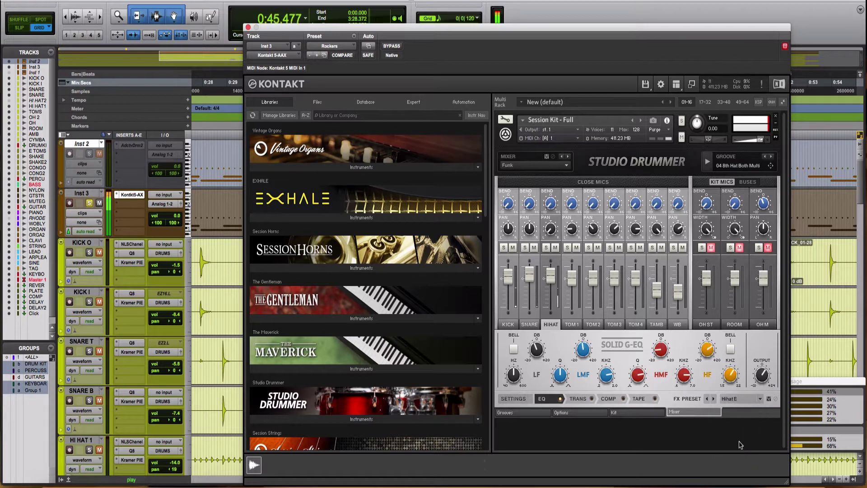
pyautogui.click(761, 399)
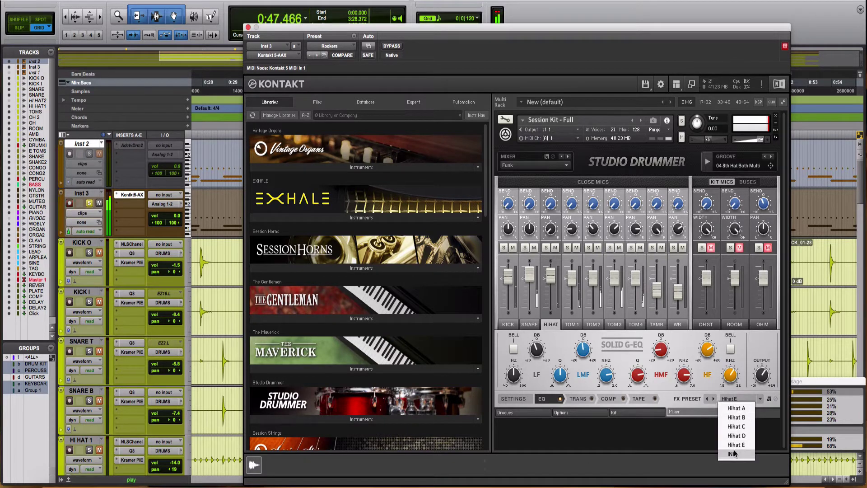
pyautogui.click(741, 417)
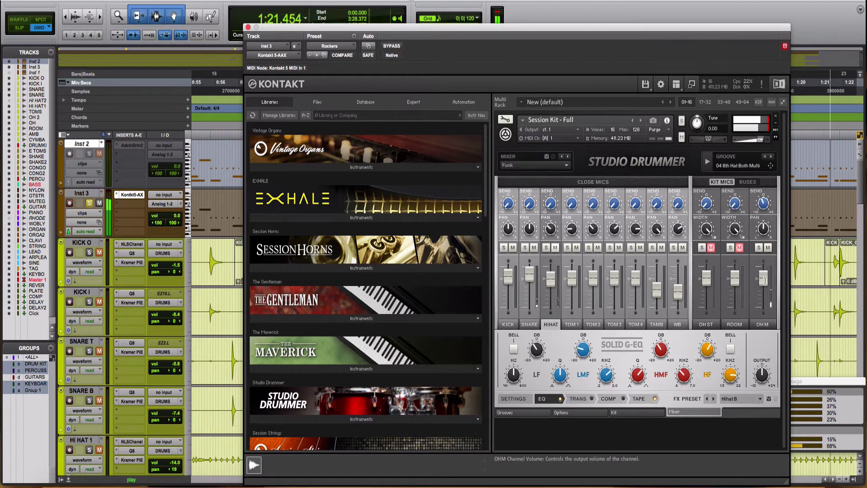
# Step: Lower the OHM mic fader slightly, audition the kit with the ROOM mics unmuted and mute ROOM again
pyautogui.moveTo(763, 280); pyautogui.dragTo(767, 287)
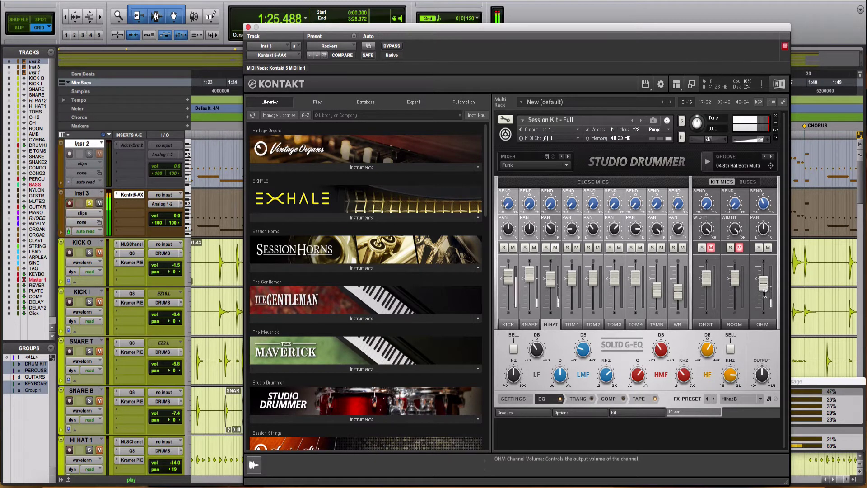
pyautogui.click(739, 247)
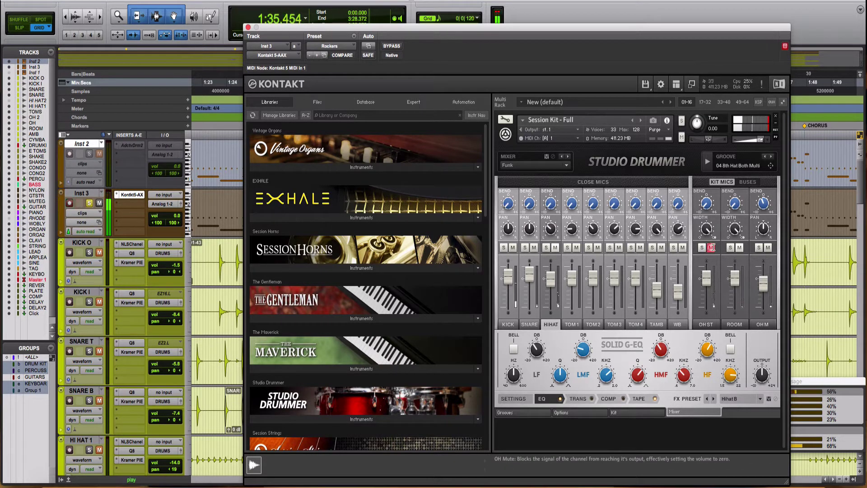
pyautogui.click(739, 247)
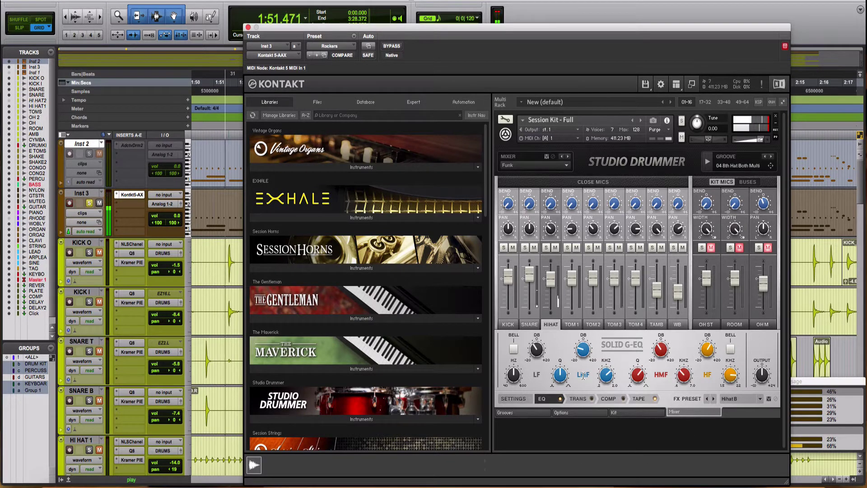
# Step: Close the Kontakt window and open the Inst 3 clip in the MIDI editor with playback stopped
pyautogui.click(513, 399)
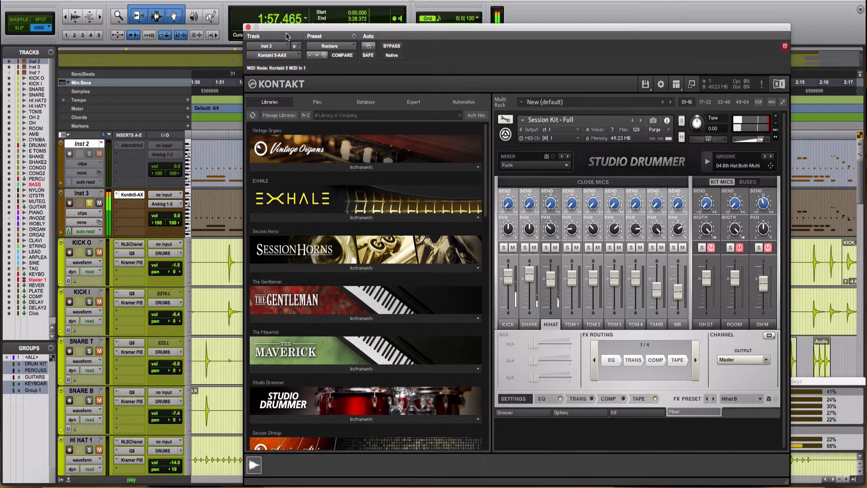
pyautogui.click(248, 28)
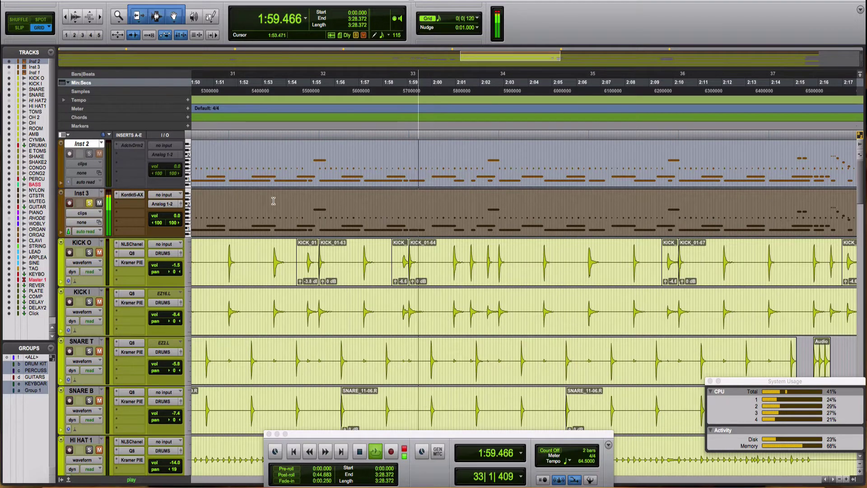
pyautogui.press('space')
pyautogui.doubleClick(285, 201)
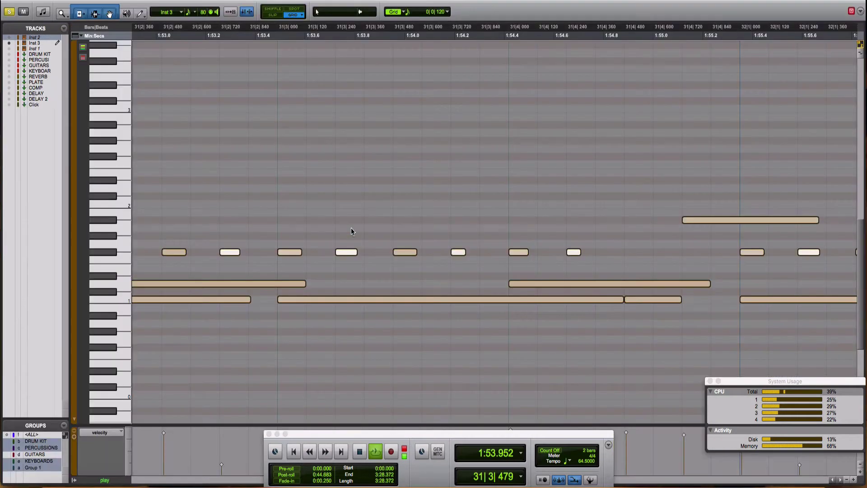
pyautogui.press('space')
pyautogui.click(391, 136)
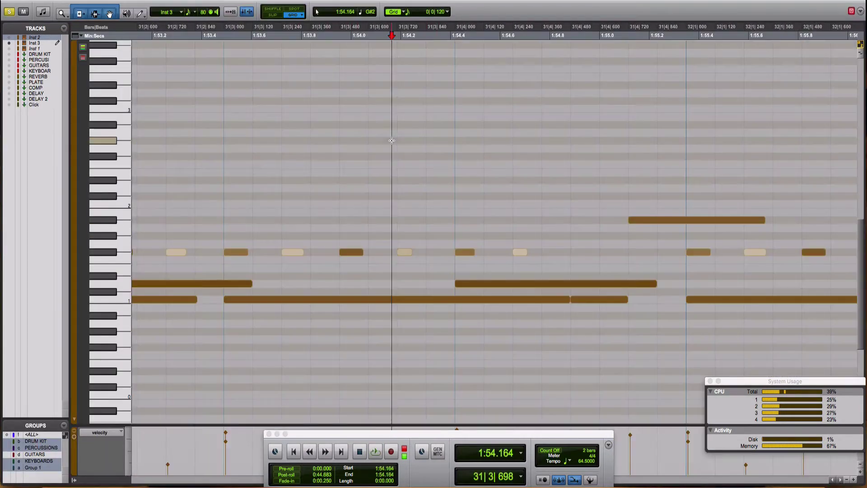
# Step: Try deleting the closed hi-hat note at 32|1|000, audition the passage and undo the deletion
pyautogui.click(700, 252)
pyautogui.press('Delete')
pyautogui.click(381, 98)
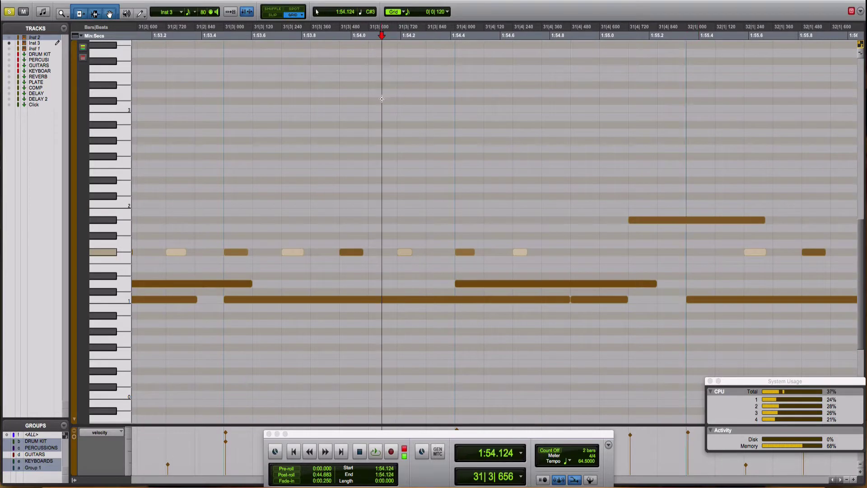
pyautogui.press('space')
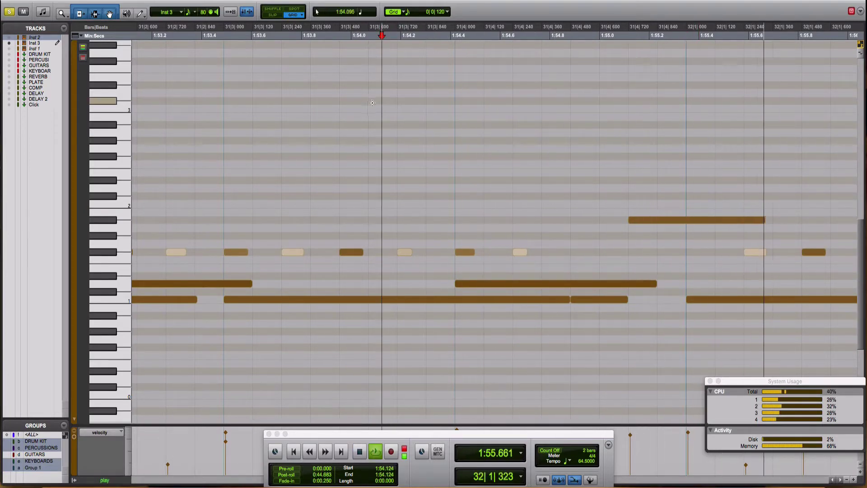
pyautogui.press('space')
pyautogui.hotkey('ctrl', 'z')
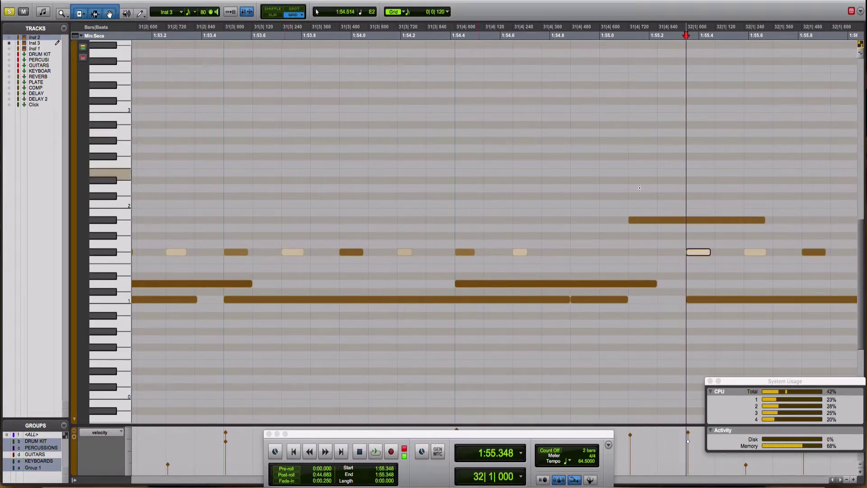
# Step: Audition the passage leading to the long Bb1 note before bar 32 and set the grid to 1/16 note
pyautogui.click(664, 221)
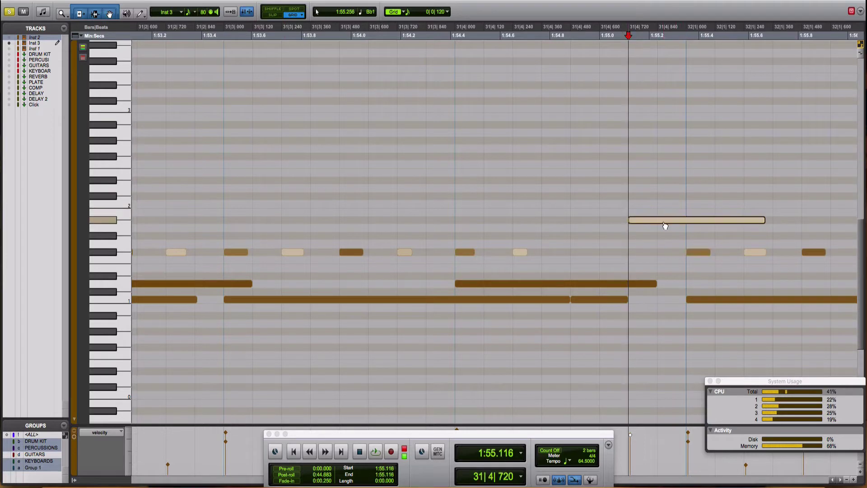
pyautogui.click(185, 123)
pyautogui.press('space')
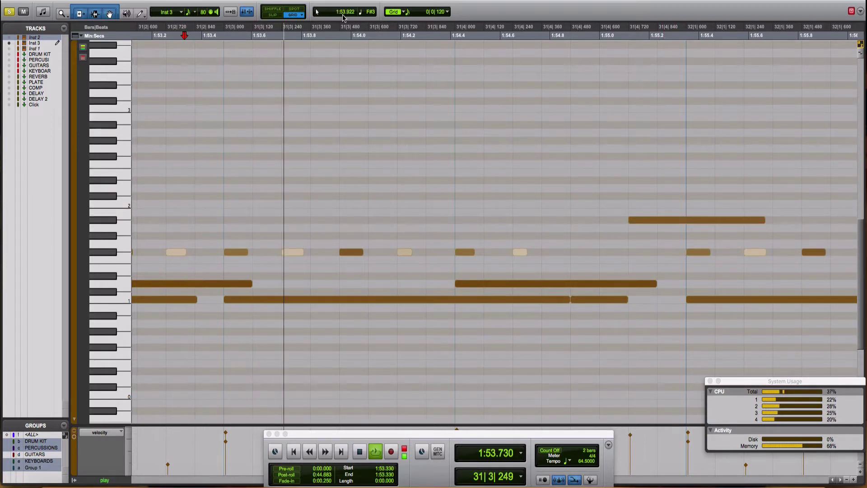
pyautogui.press('space')
pyautogui.click(406, 12)
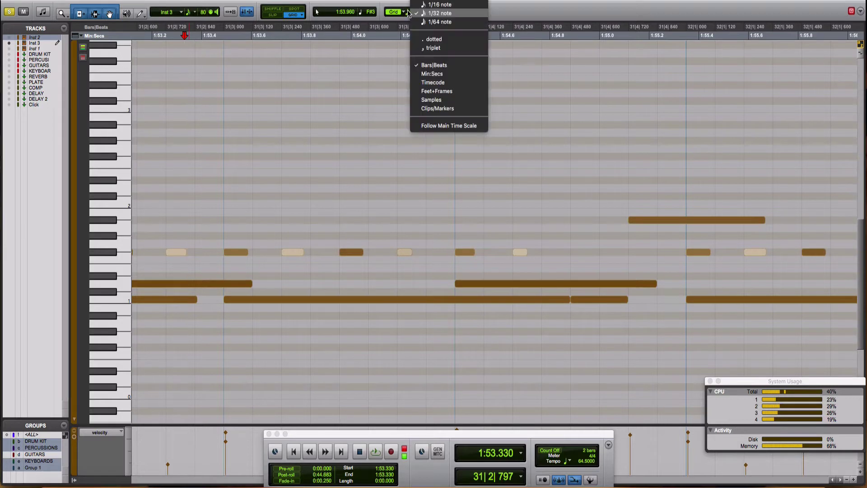
pyautogui.click(428, 13)
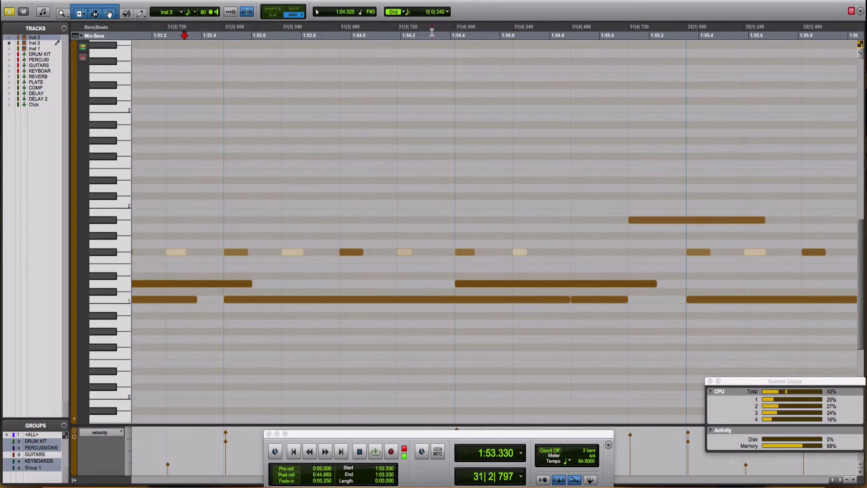
# Step: Move the Bb1 note before bar 32 one sixteenth earlier to 31|4|480 and audition it
pyautogui.press('space')
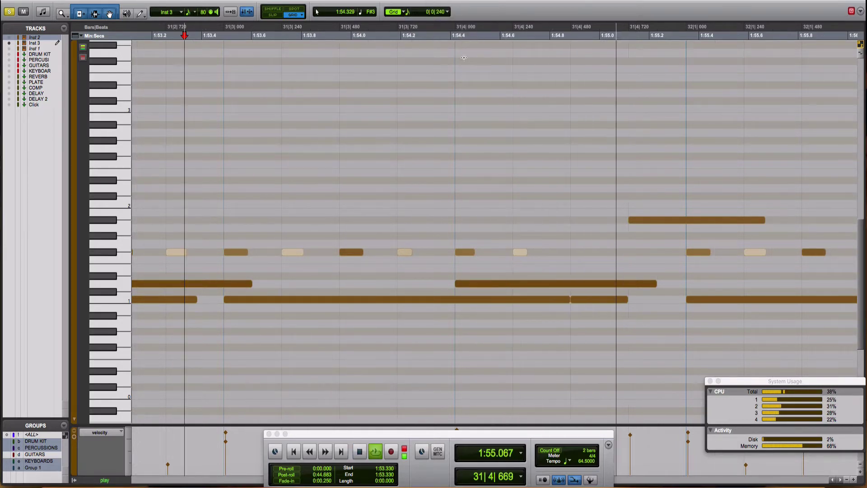
pyautogui.press('space')
pyautogui.moveTo(660, 220); pyautogui.dragTo(602, 221)
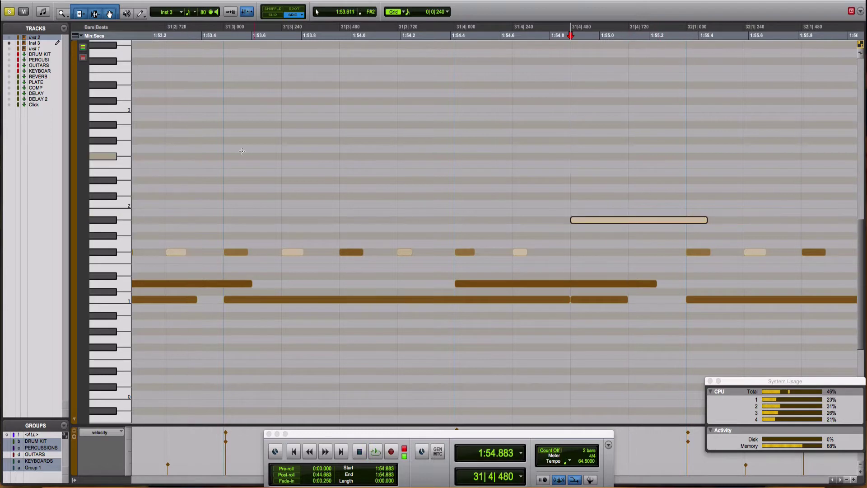
pyautogui.click(218, 151)
pyautogui.press('space')
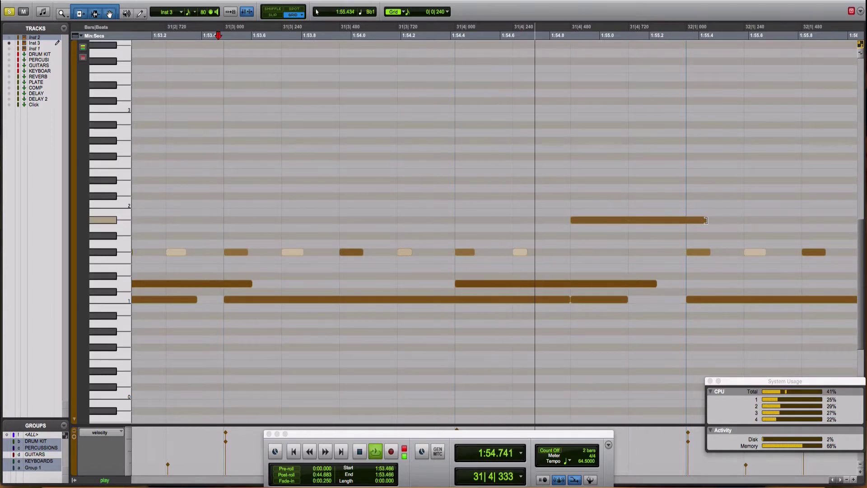
pyautogui.press('space')
# Step: Play back the drum passage across bars 31 and 32 from 31|2|849 in a wider view
pyautogui.click(197, 172)
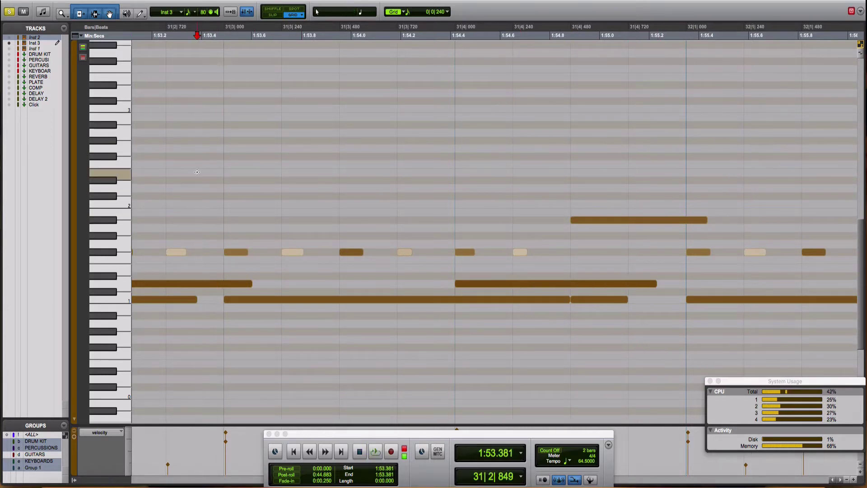
pyautogui.press('r')
pyautogui.press('r')
pyautogui.press('space')
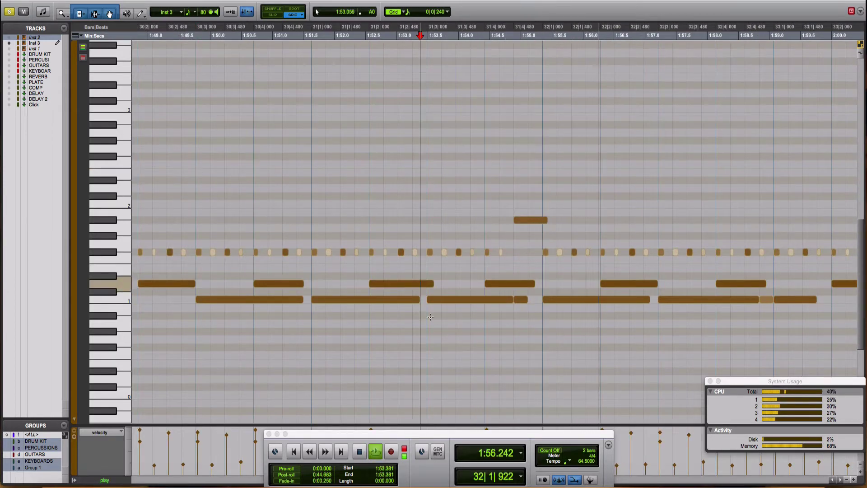
pyautogui.press('space')
pyautogui.press('space')
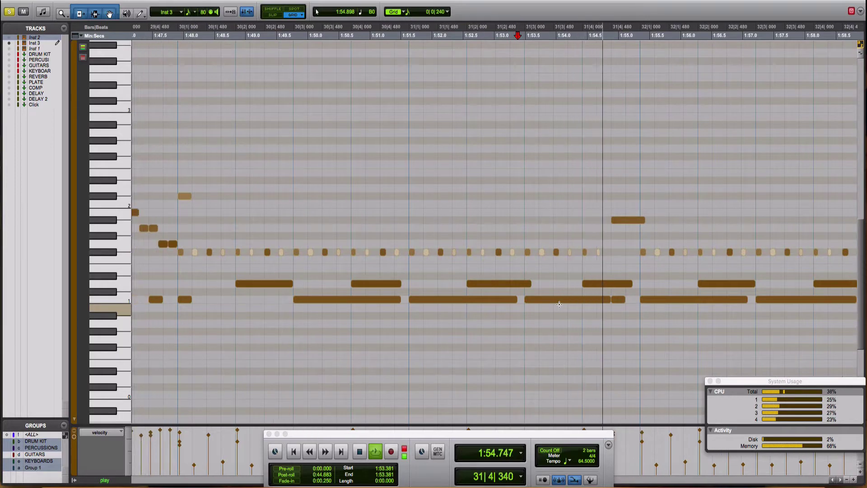
pyautogui.press('space')
# Step: Lower the velocity of the short C1 kick note at 31|4|480 to about 75 and audition the passage
pyautogui.click(648, 299)
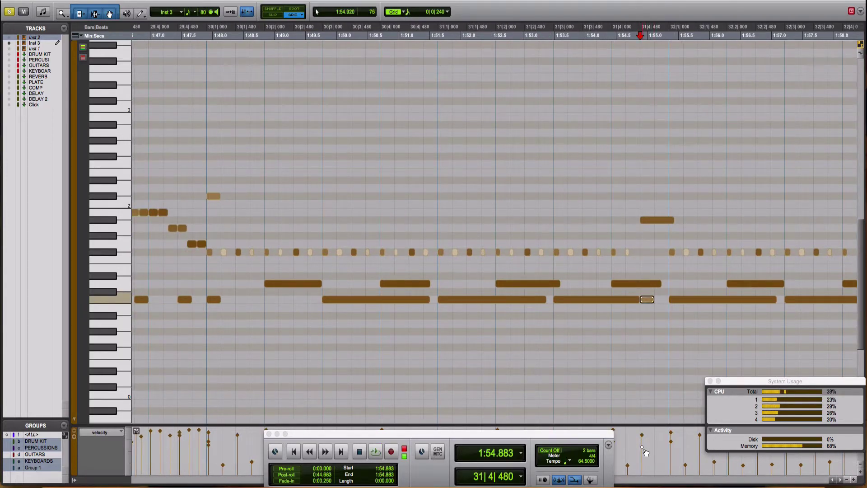
pyautogui.click(512, 158)
pyautogui.press('space')
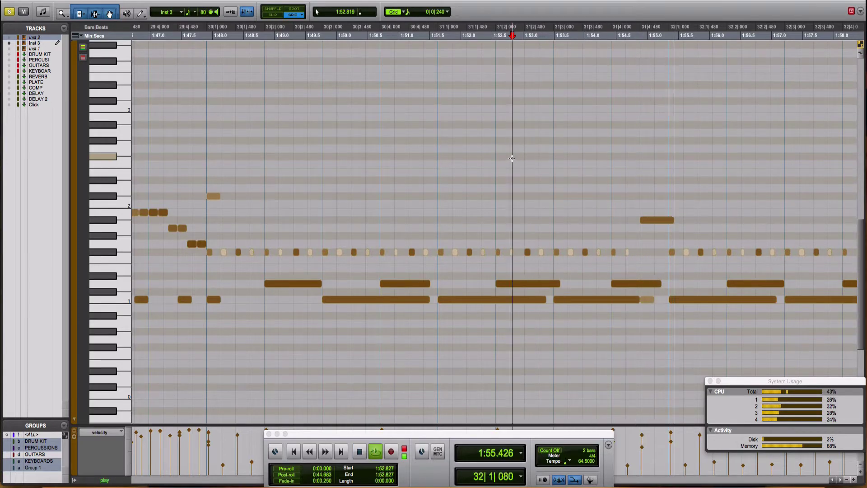
pyautogui.press('space')
pyautogui.press('space')
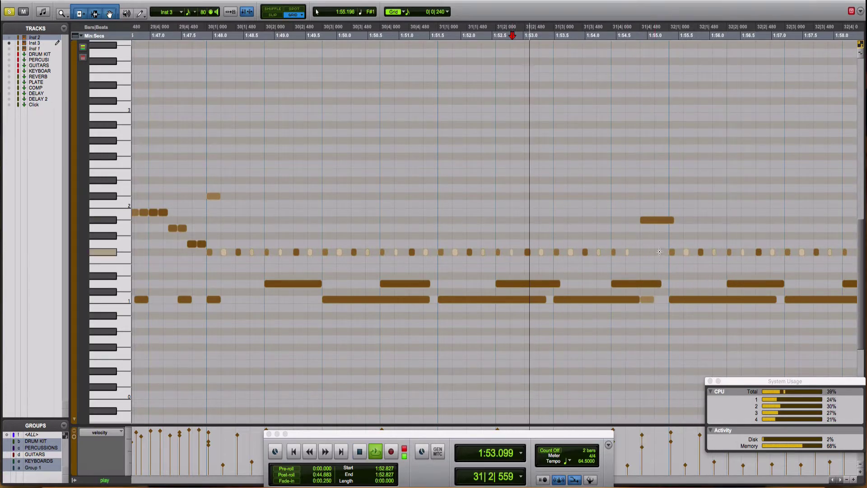
# Step: Shorten the Bb1 note at 31|4|480 to one sixteenth, matching the kick note below, and play back from before it
pyautogui.click(669, 221)
pyautogui.moveTo(669, 220); pyautogui.dragTo(654, 220)
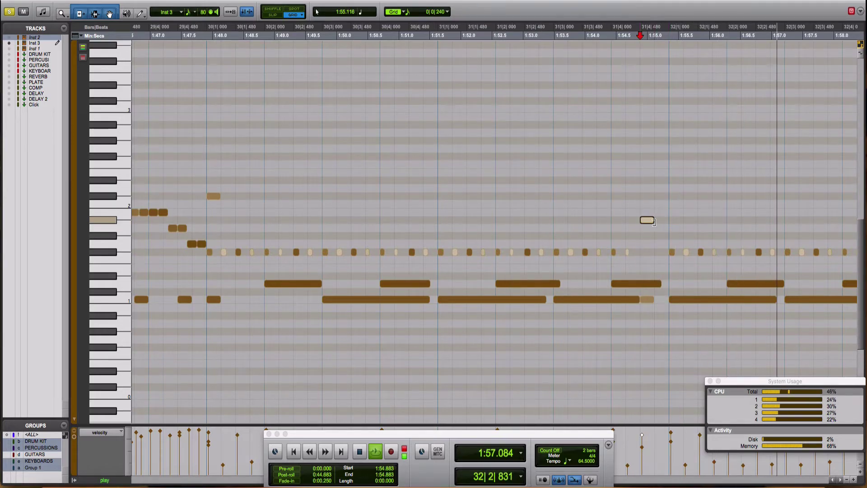
pyautogui.click(553, 185)
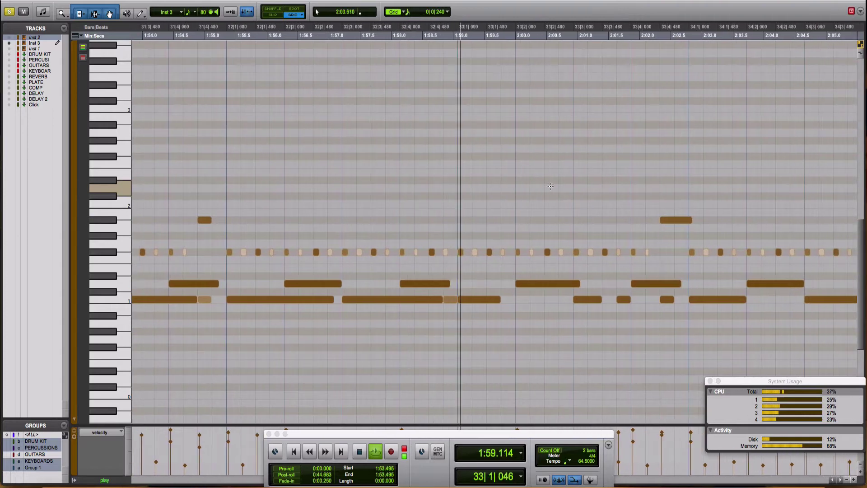
# Step: Shorten the Bb1 note at 33|4|480 to one sixteenth, lower the velocity of the C1 kick note below it, and audition the passage
pyautogui.moveTo(687, 221); pyautogui.dragTo(670, 221)
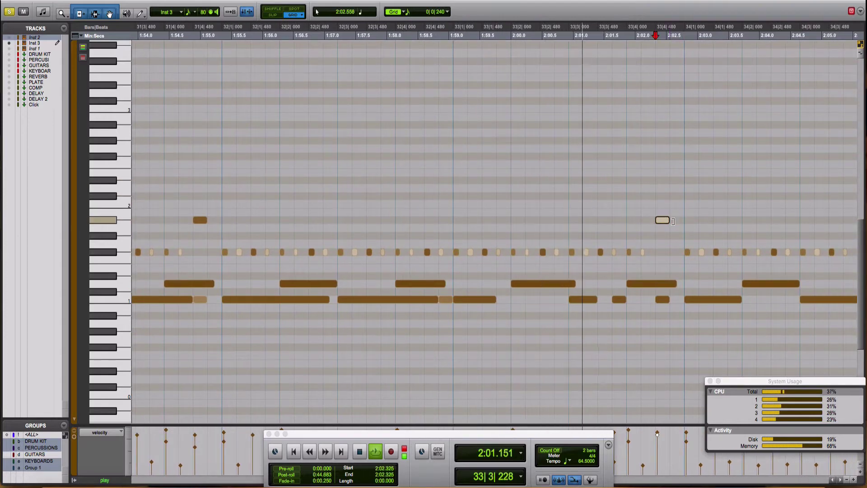
pyautogui.click(660, 299)
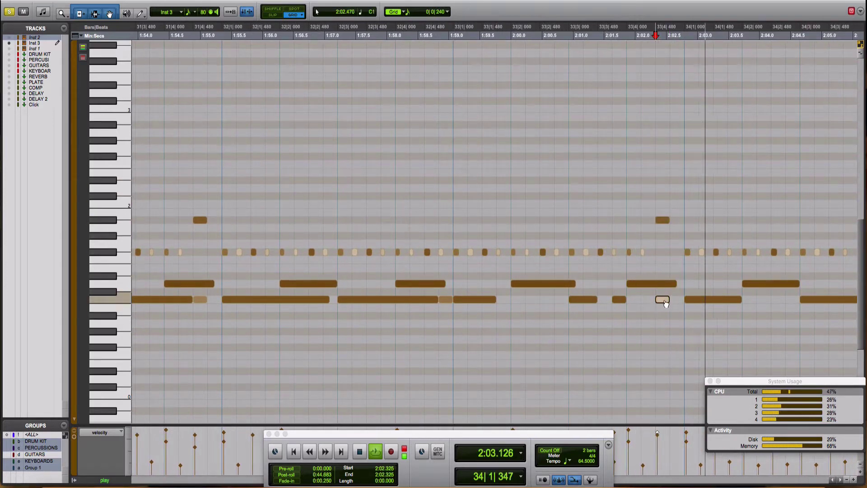
pyautogui.press('space')
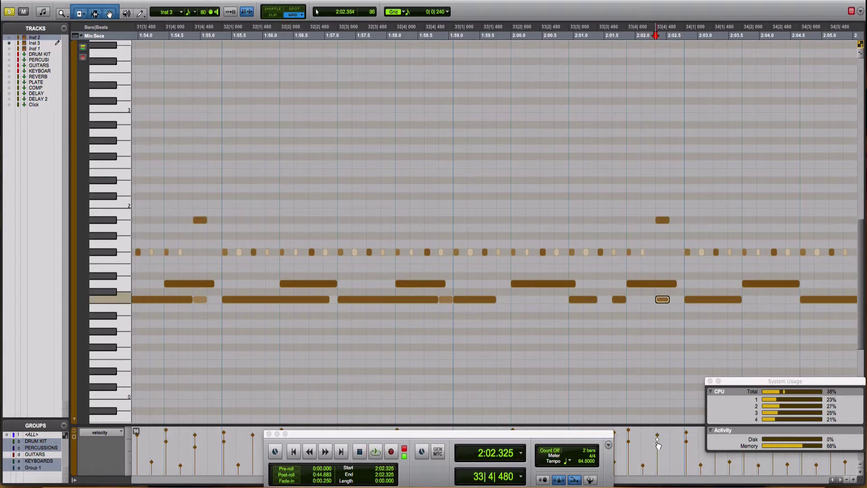
pyautogui.click(499, 203)
pyautogui.press('space')
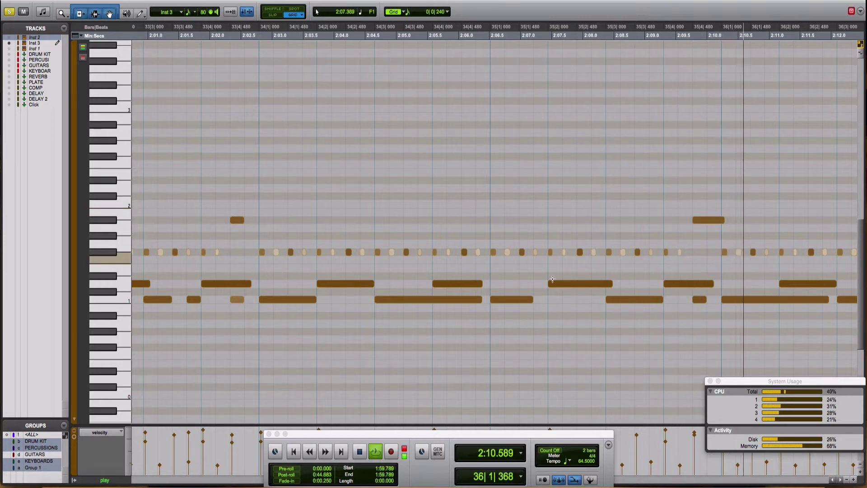
# Step: Lower the velocity of the short C1 kick note at 35|4|480 and audition the passage into bar 36
pyautogui.click(699, 300)
pyautogui.press('space')
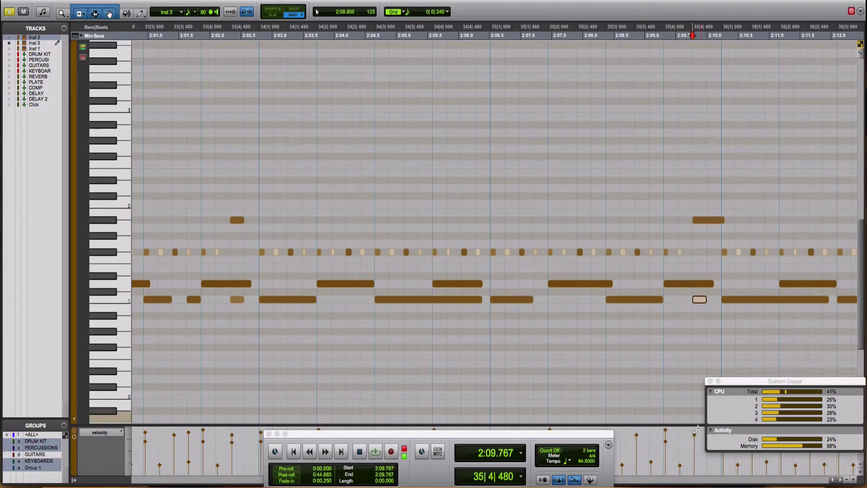
pyautogui.press('space')
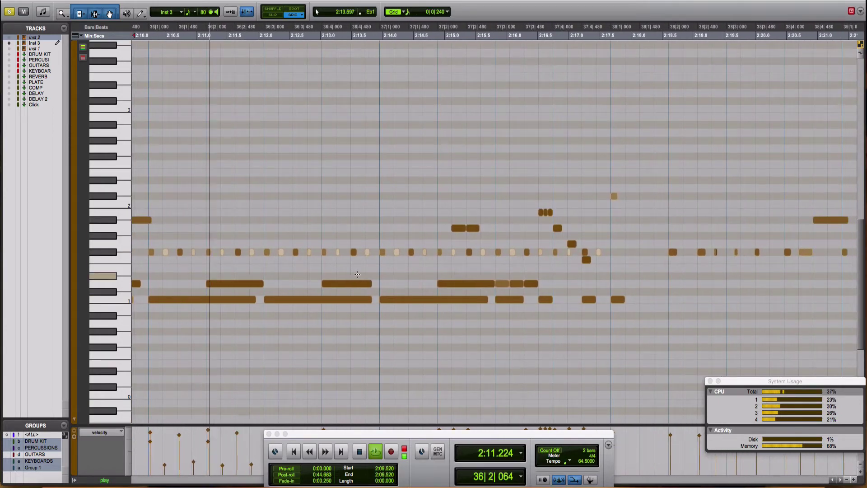
pyautogui.press('space')
pyautogui.press('space')
# Step: Select all the C1 kick notes, lower their velocities slightly together, and play back from just before 35|4|480
pyautogui.click(121, 298)
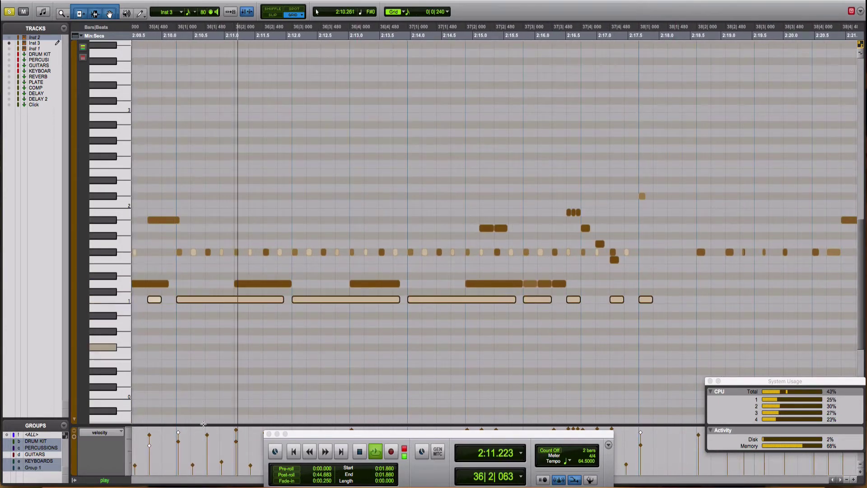
pyautogui.press('space')
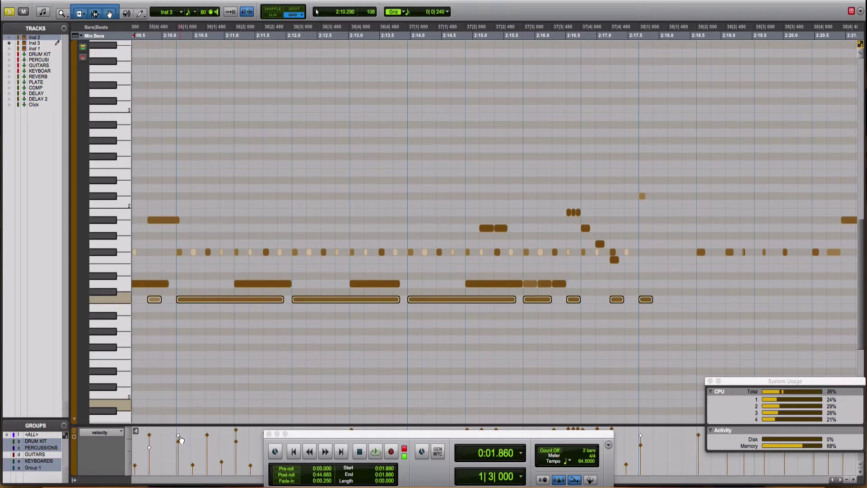
pyautogui.click(145, 350)
pyautogui.press('space')
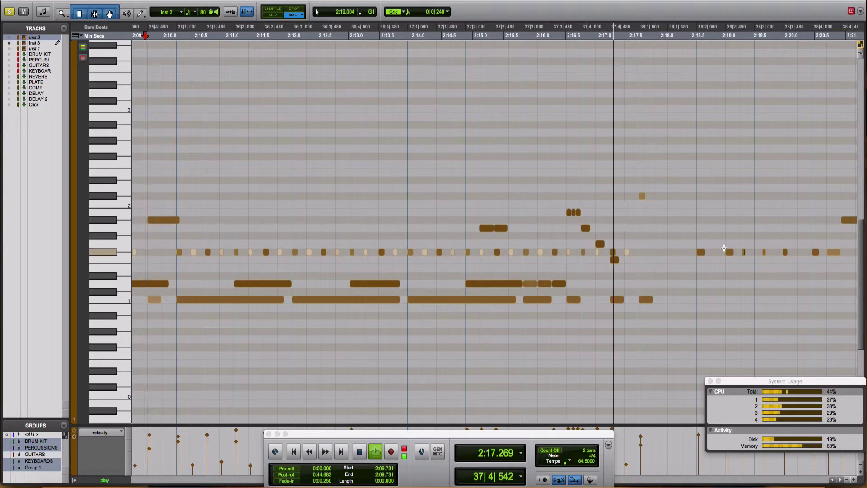
# Step: Move the two A1 tom notes in beat 2 of bar 37 up to B1 and play back from the start of bar 37
pyautogui.press('space')
pyautogui.click(456, 186)
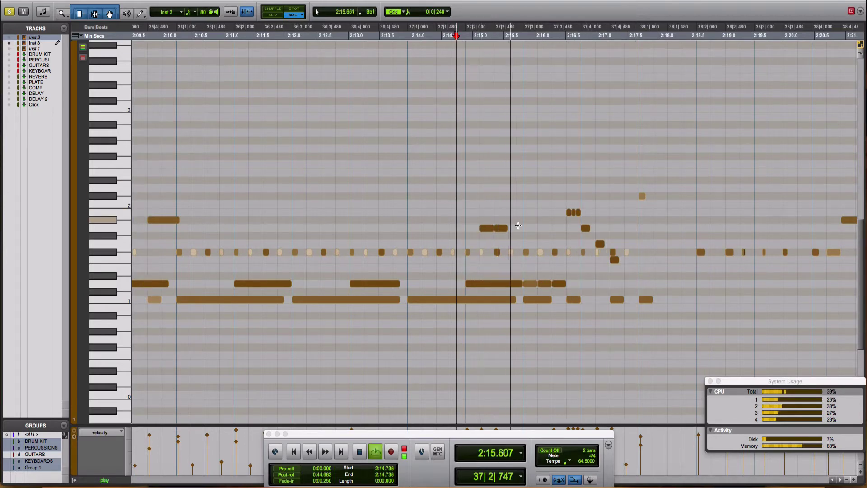
pyautogui.moveTo(473, 197); pyautogui.dragTo(490, 218)
pyautogui.press('space')
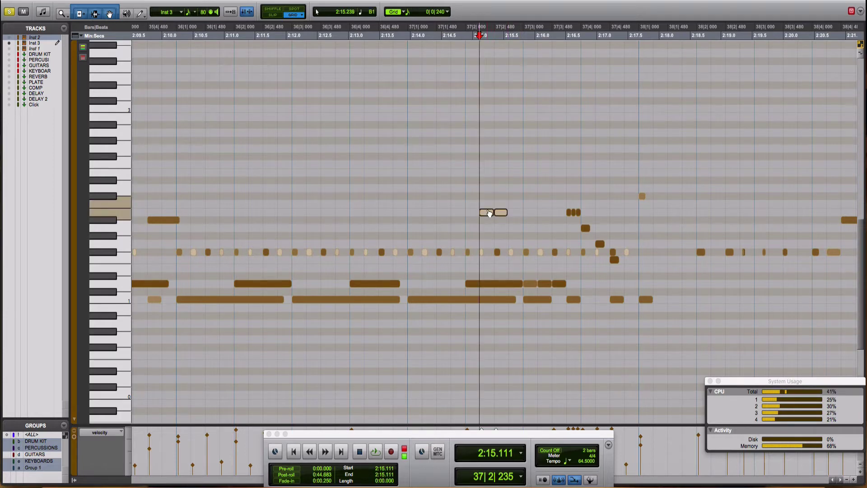
pyautogui.click(416, 198)
pyautogui.press('space')
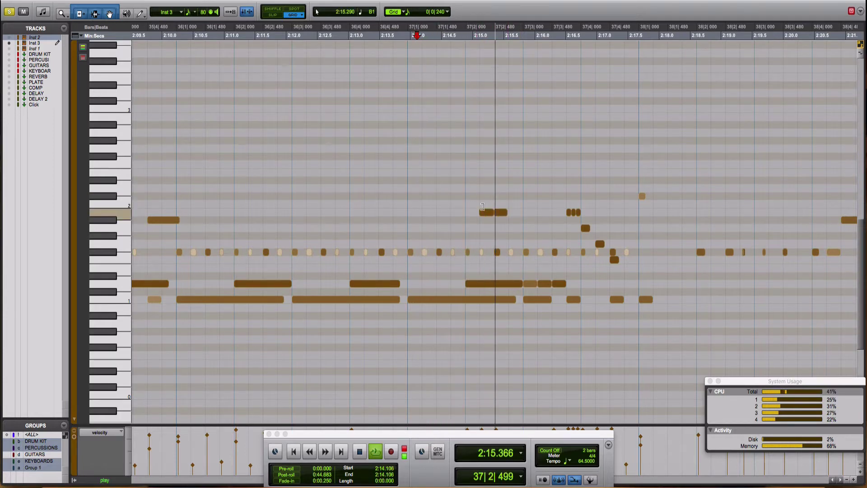
# Step: Lower the velocities of the two B1 notes in beat 2 of bar 37 by about 17 and audition them
pyautogui.click(483, 211)
pyautogui.press('space')
pyautogui.hscroll(-5, 587, 316)
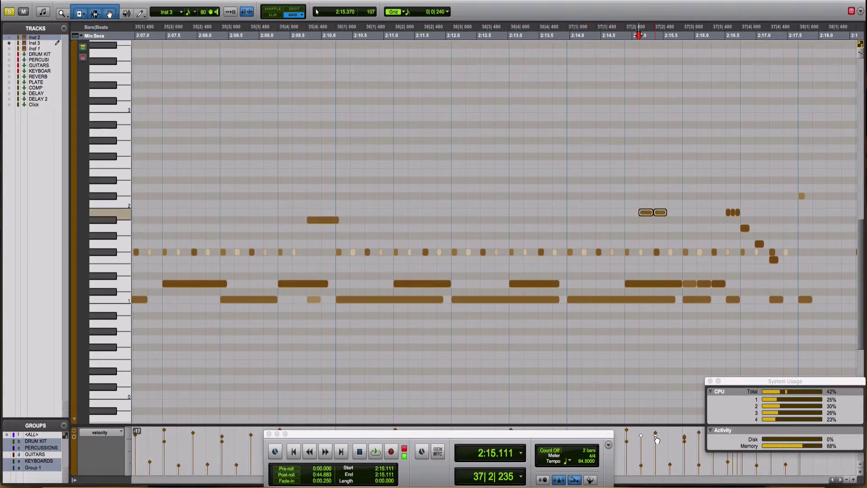
pyautogui.click(596, 251)
pyautogui.press('space')
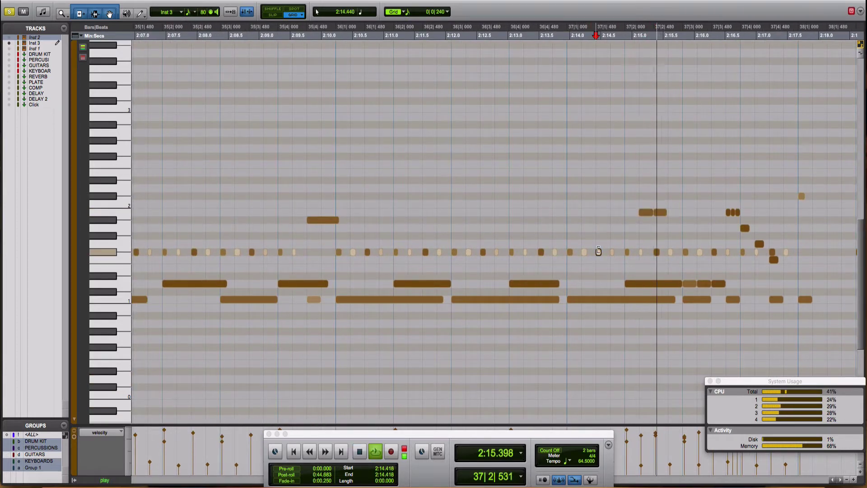
# Step: Move the second B1 note, at 37|2|480, down to A1 and play back from 37|1|562
pyautogui.press('space')
pyautogui.moveTo(661, 213); pyautogui.dragTo(659, 228)
pyautogui.click(600, 180)
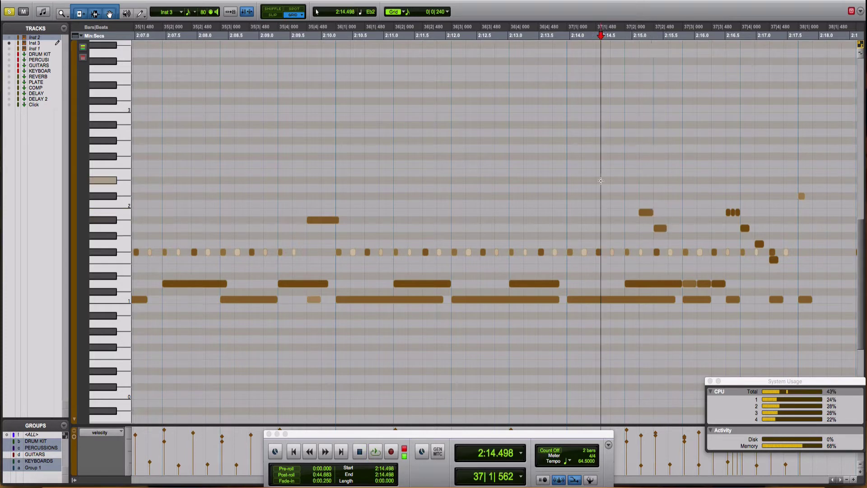
pyautogui.press('space')
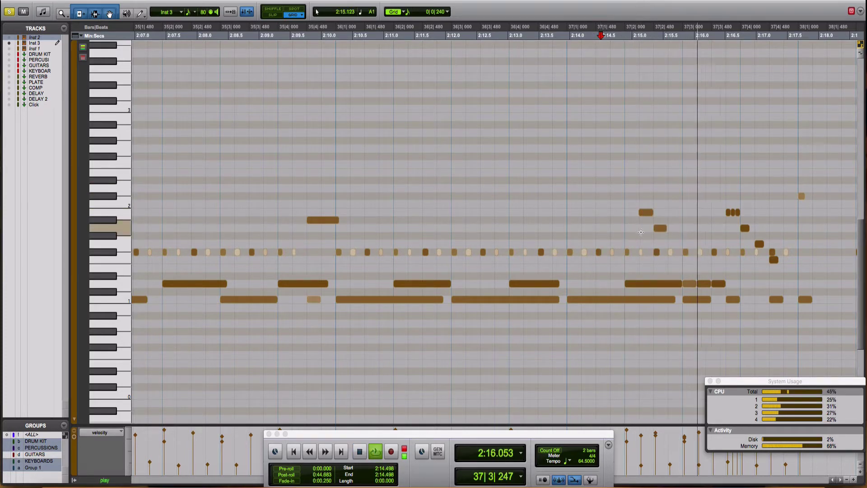
pyautogui.press('space')
# Step: Adjust the velocities of the B1 and A1 notes in beat 2 of bar 37, with the A1 at about 121, and play back from 37|1|000
pyautogui.moveTo(635, 196); pyautogui.dragTo(664, 232)
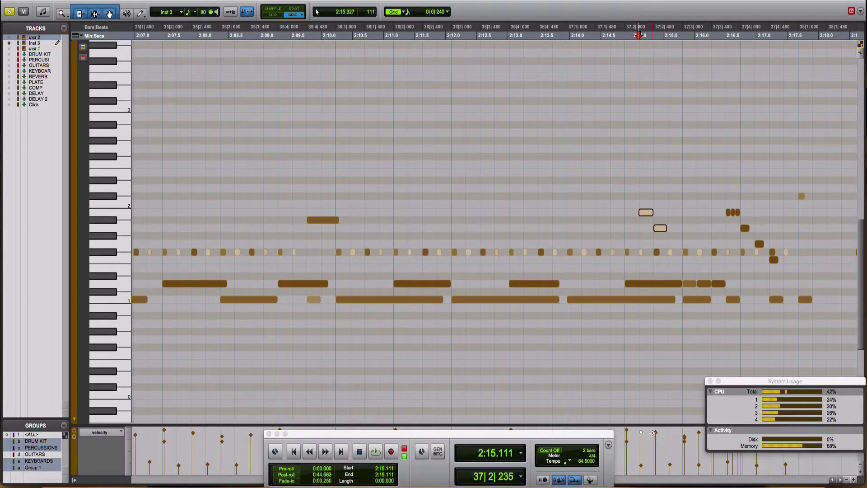
pyautogui.click(679, 163)
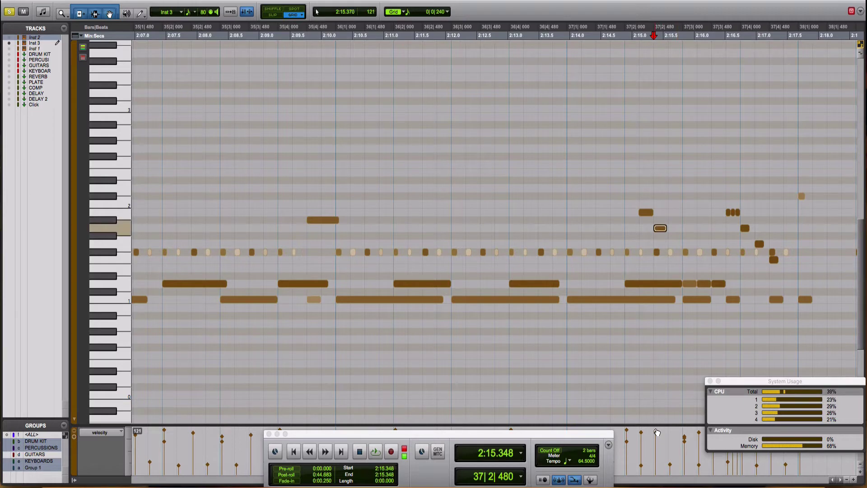
pyautogui.click(613, 301)
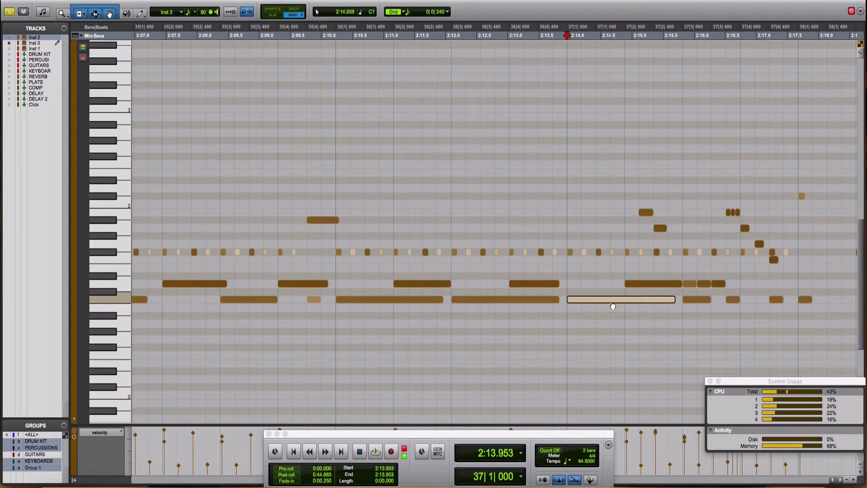
pyautogui.press('space')
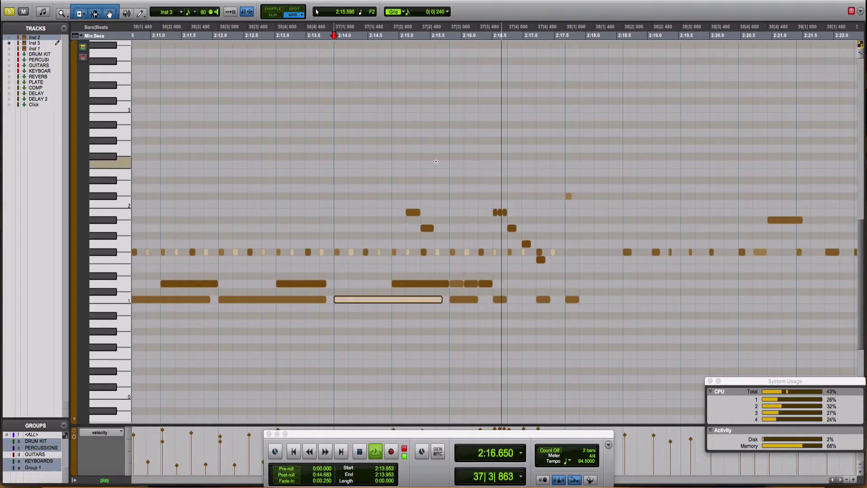
pyautogui.press('space')
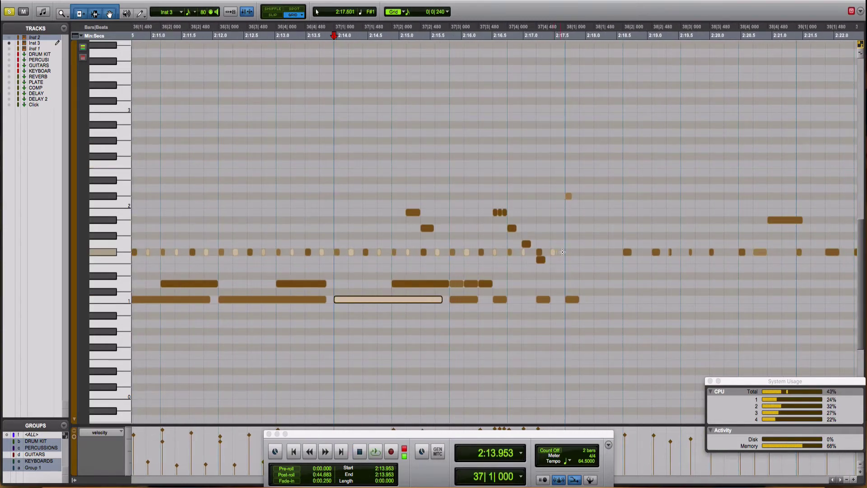
# Step: Delete the five F#1 hi-hat notes from 37|3|720 to the end of bar 37 and play back from before bar 37
pyautogui.moveTo(562, 251); pyautogui.dragTo(524, 252)
pyautogui.click(494, 252)
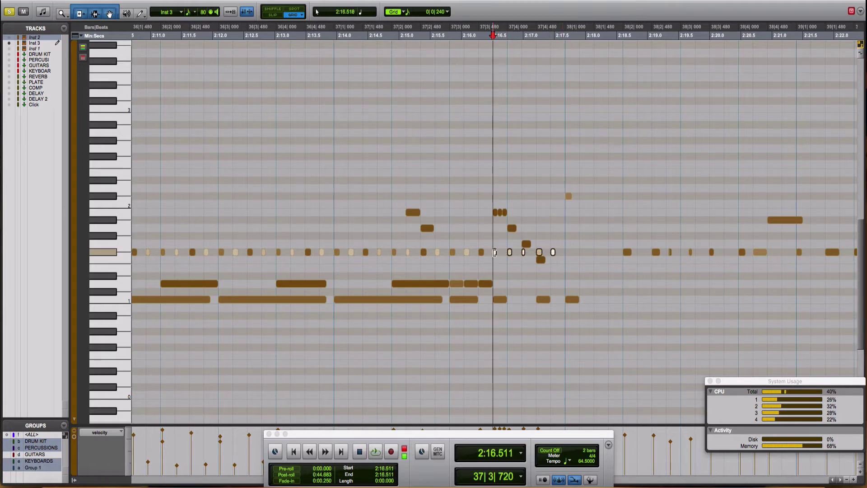
pyautogui.press('Delete')
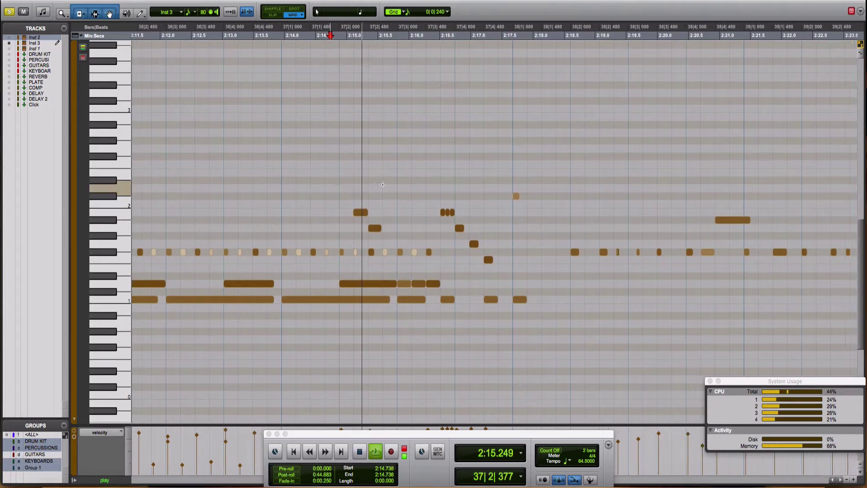
pyautogui.click(247, 142)
pyautogui.press('space')
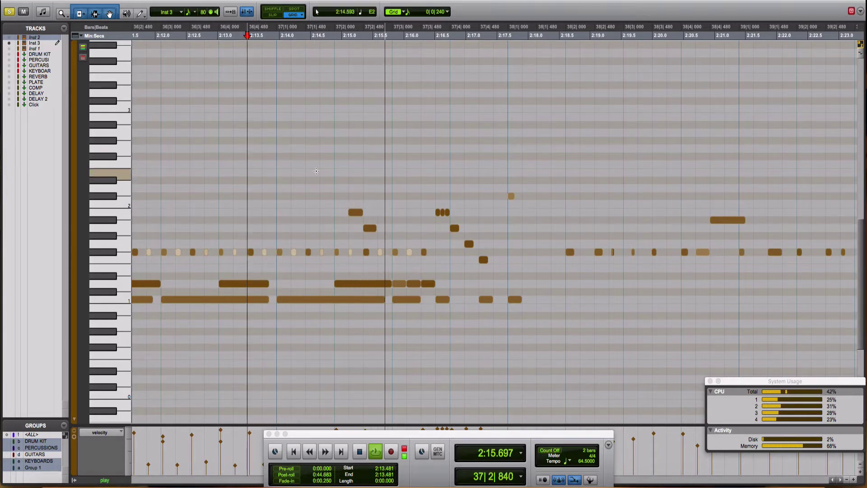
# Step: Move the F#1 note at 37|3|000 up to Bb1 and audition the fill
pyautogui.press('space')
pyautogui.press('space')
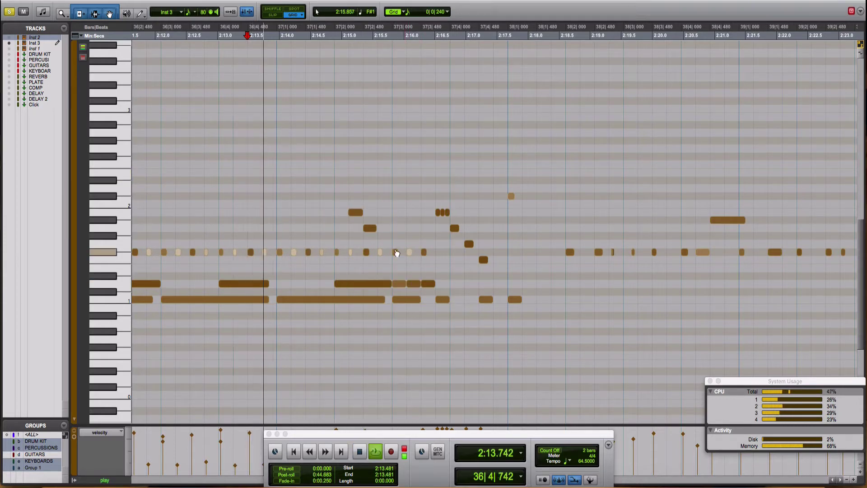
pyautogui.moveTo(395, 252); pyautogui.dragTo(396, 222)
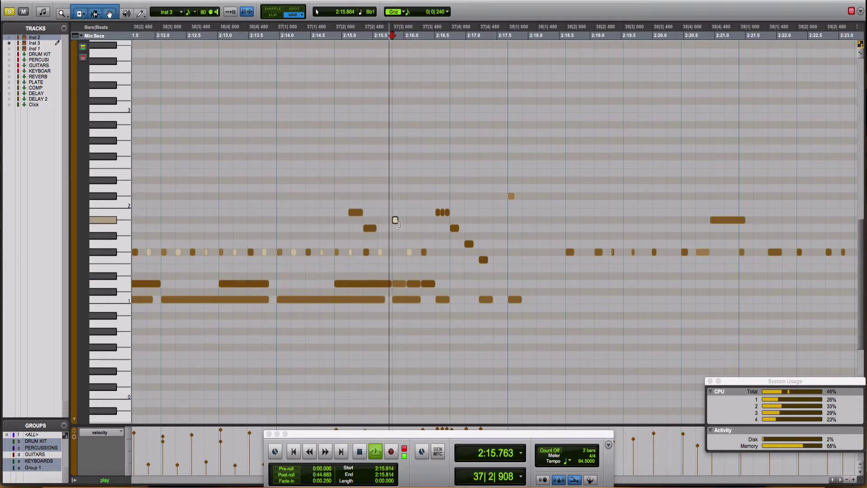
pyautogui.press('space')
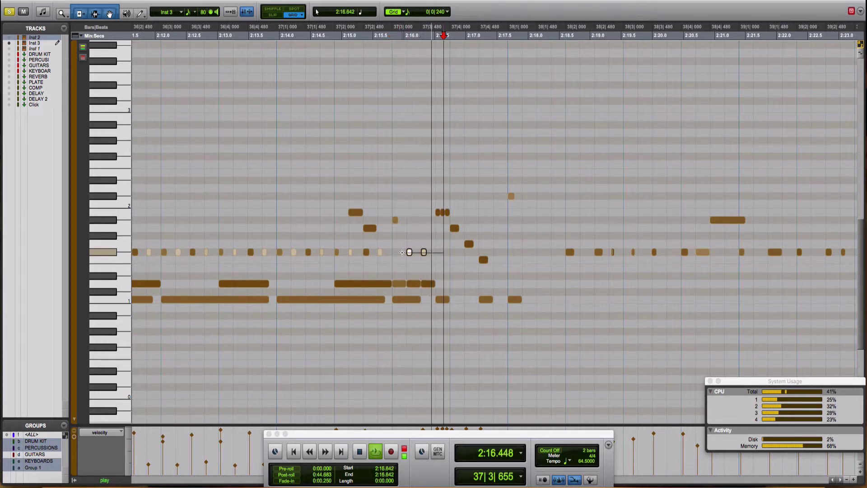
# Step: Delete the two remaining F#1 hi-hat notes after 37|3|000 and replay the fill from before bar 37
pyautogui.press('Delete')
pyautogui.press('space')
pyautogui.click(244, 185)
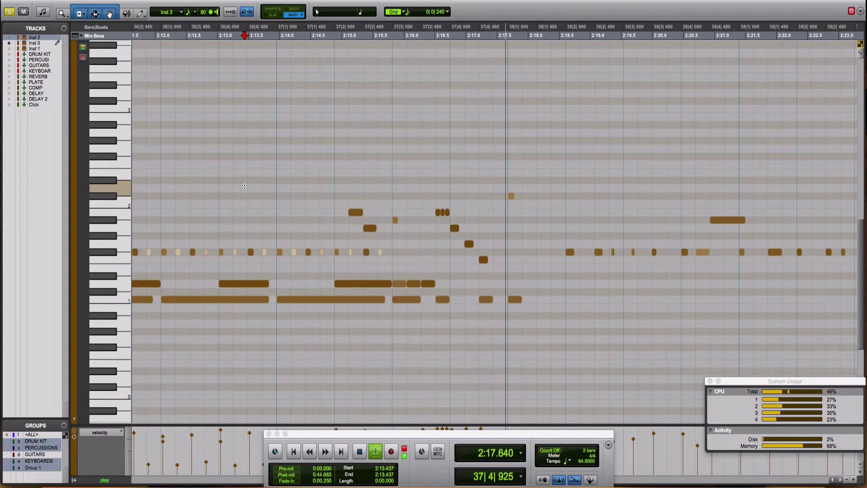
pyautogui.press('space')
pyautogui.press('space')
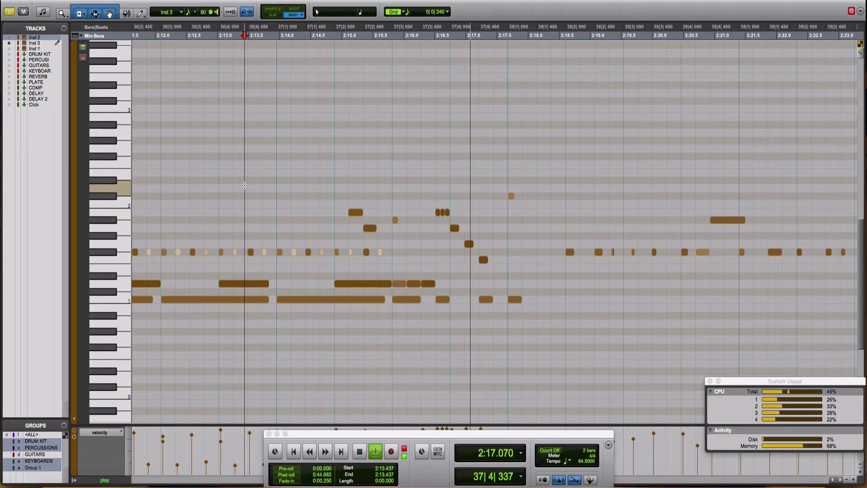
# Step: Lower the velocities of the three short B1 notes at 37|3|720 into a gradual rise starting at about 93, and audition them
pyautogui.click(443, 212)
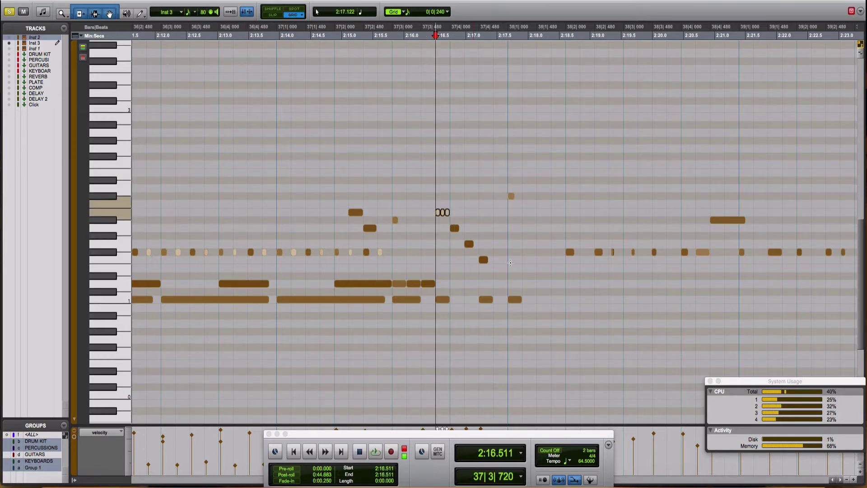
pyautogui.hscroll(-10, 510, 262)
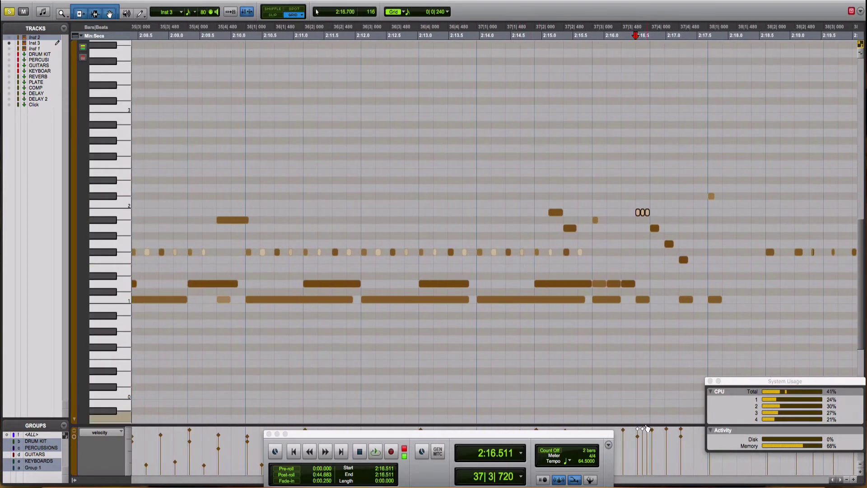
pyautogui.click(648, 432)
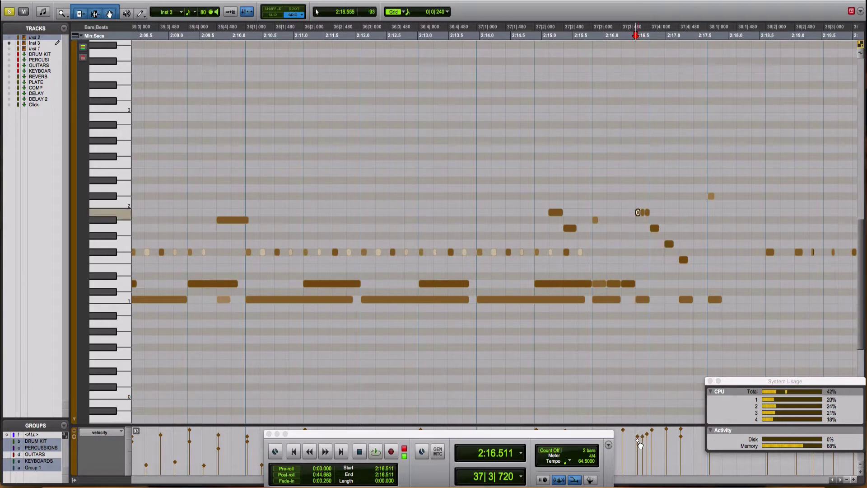
pyautogui.click(578, 332)
pyautogui.press('space')
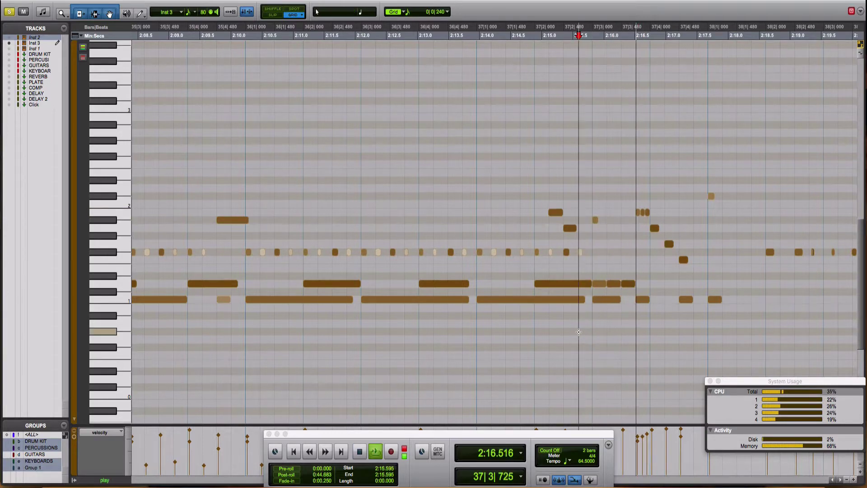
# Step: Replay the end of the fill and move the A1 note at 37|4|000 up to B1
pyautogui.press('space')
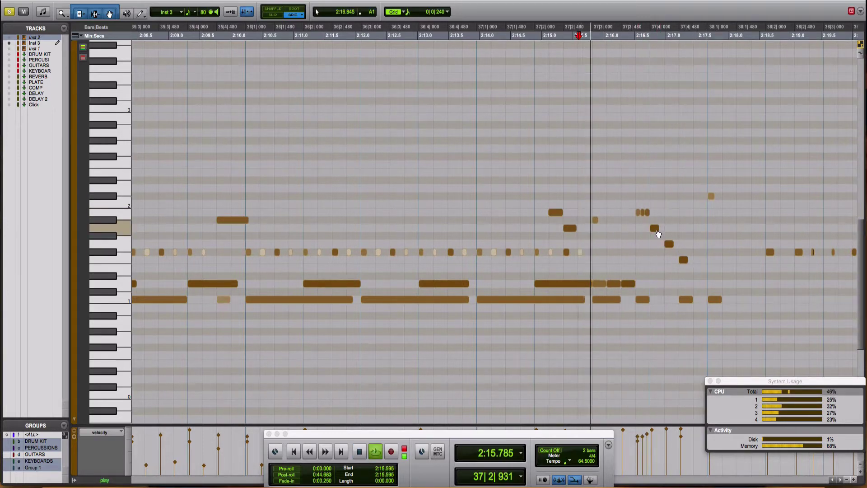
pyautogui.press('space')
pyautogui.click(656, 229)
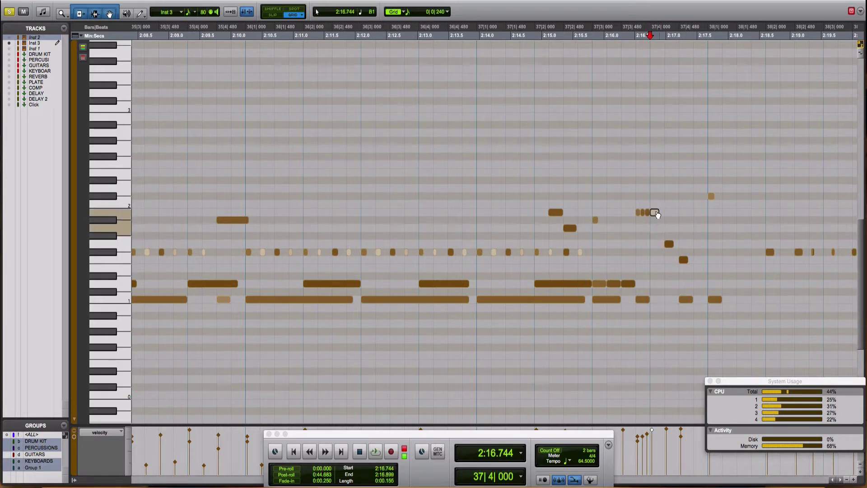
# Step: Move the G1 note at 37|4|240 up to A1 and the F1 note at 37|4|480 up to G1, auditioning the fill
pyautogui.click(620, 244)
pyautogui.press('space')
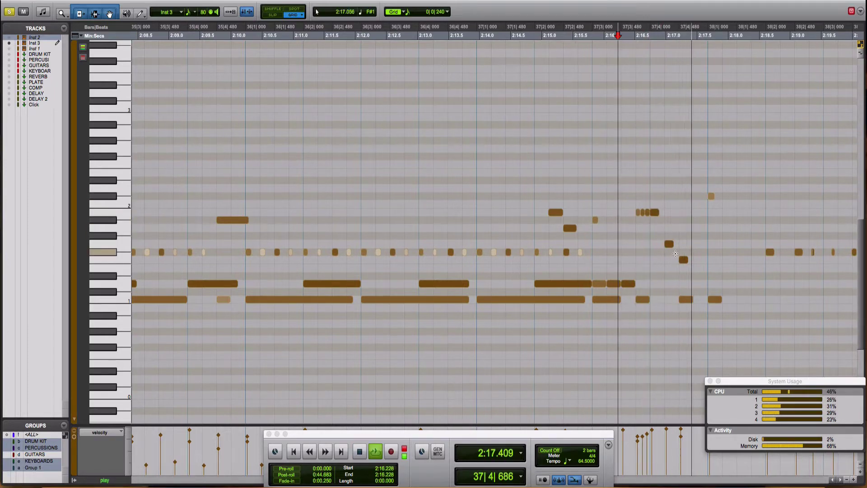
pyautogui.press('space')
pyautogui.moveTo(669, 244); pyautogui.dragTo(671, 232)
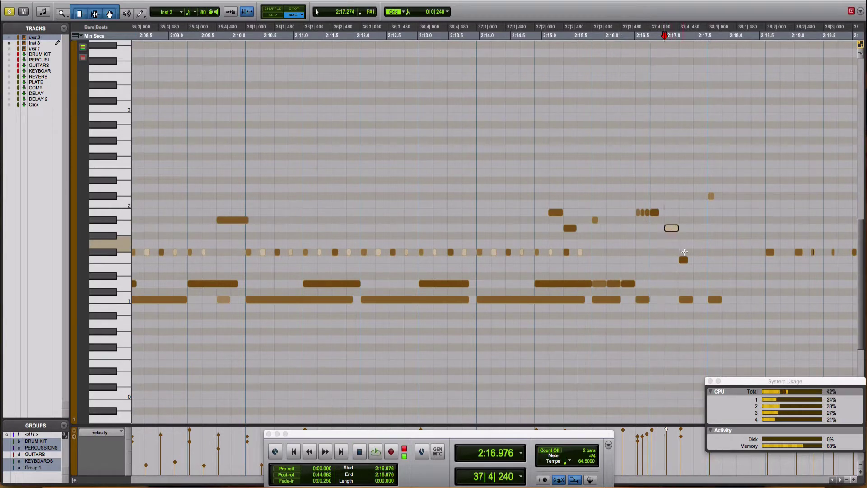
pyautogui.moveTo(686, 260); pyautogui.dragTo(685, 244)
pyautogui.click(619, 217)
pyautogui.press('space')
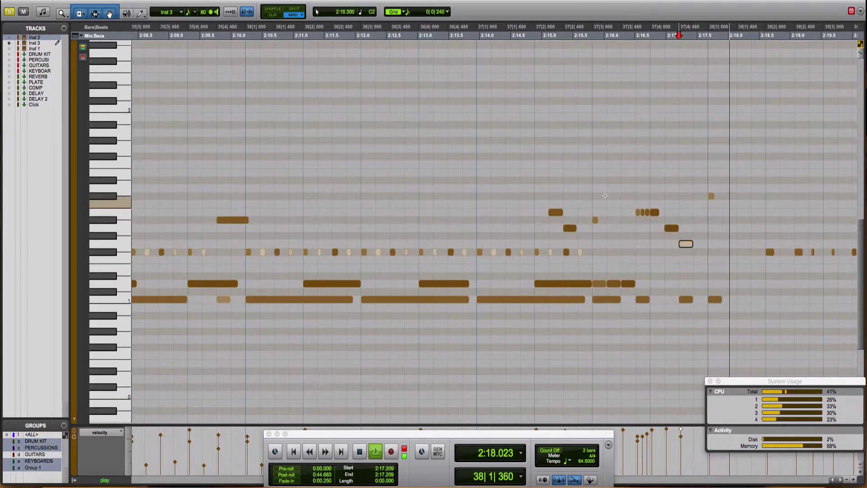
pyautogui.click(624, 228)
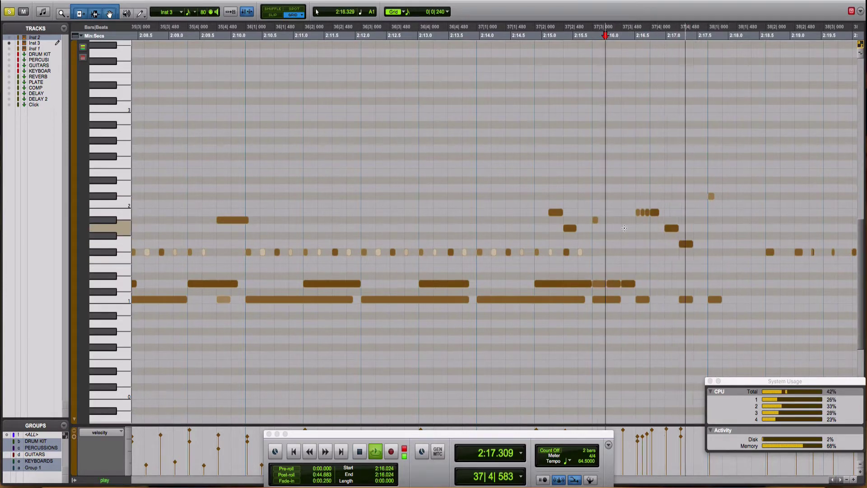
# Step: Lengthen the C#2 crash note at 38|1|000 to about 720 ticks and replay the whole fill from before 37|2|000
pyautogui.click(711, 197)
pyautogui.press('space')
pyautogui.click(711, 197)
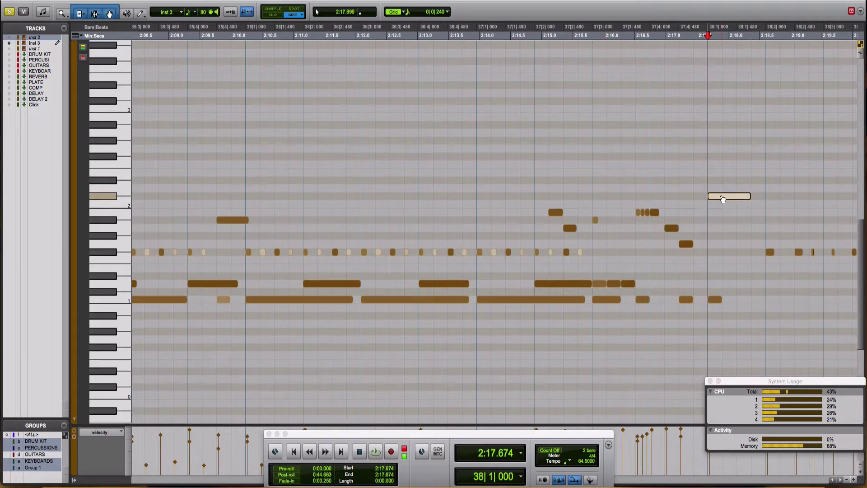
pyautogui.hscroll(3, 680, 398)
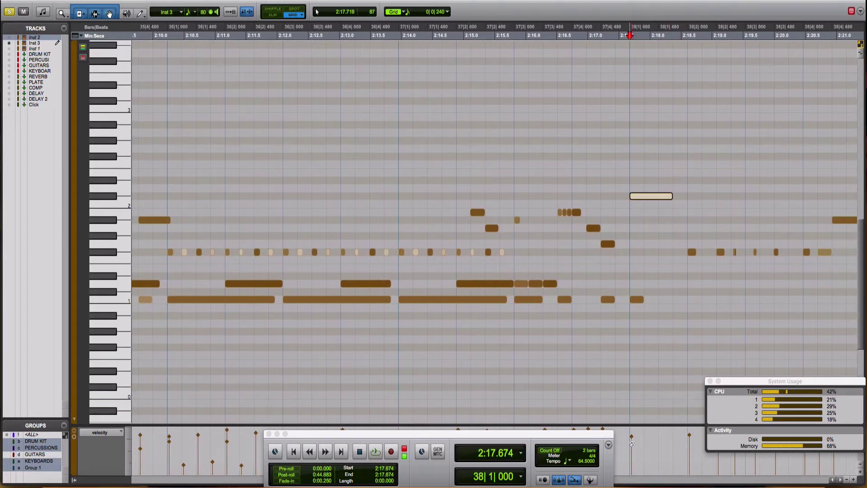
pyautogui.click(448, 191)
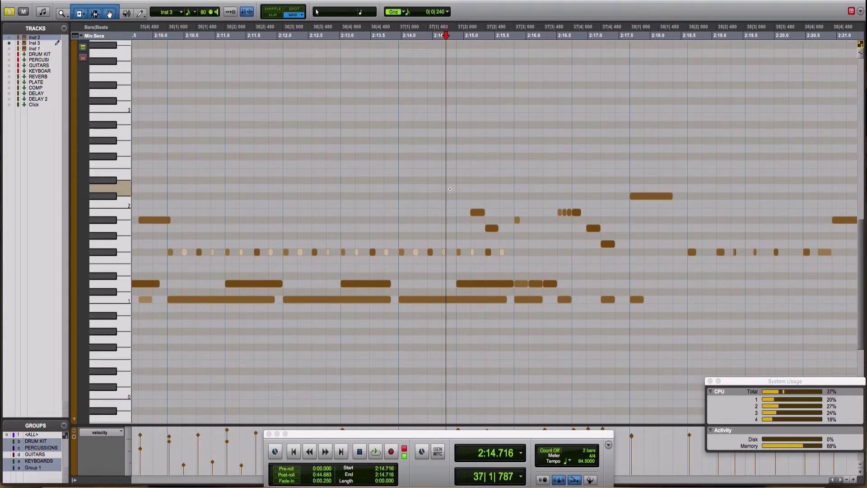
pyautogui.press('space')
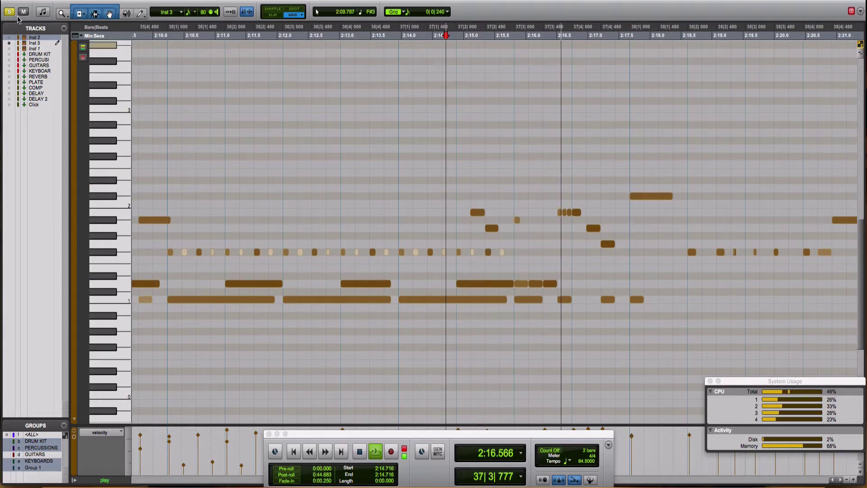
pyautogui.press('space')
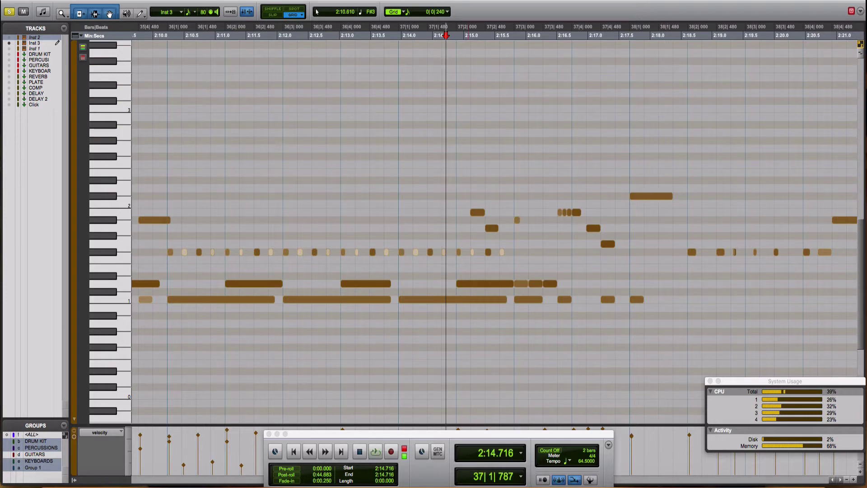
pyautogui.press('space')
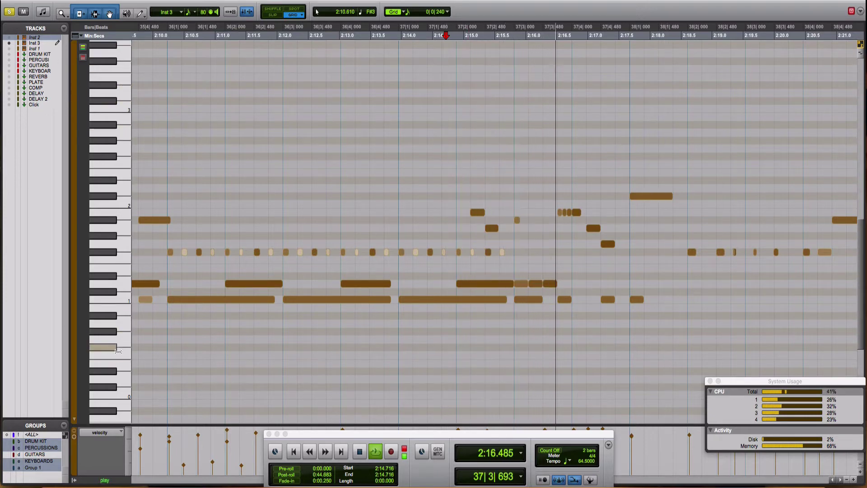
pyautogui.press('space')
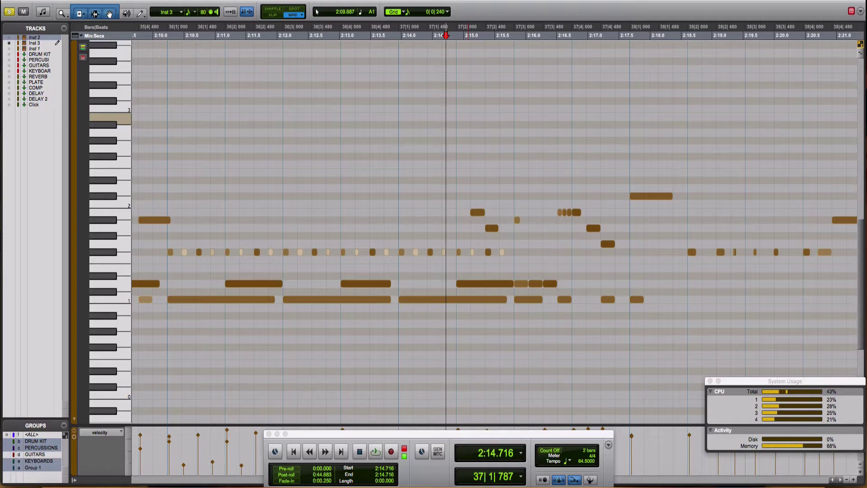
# Step: Return to the Edit window, reopen the Inst 3 clip in the MIDI editor and close the Kontakt window
pyautogui.press('super+equal')
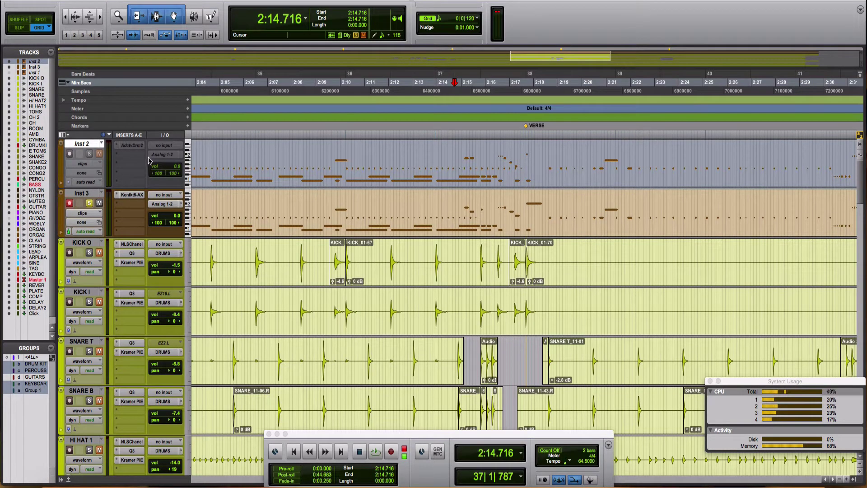
pyautogui.press('super+equal')
pyautogui.press('super+equal')
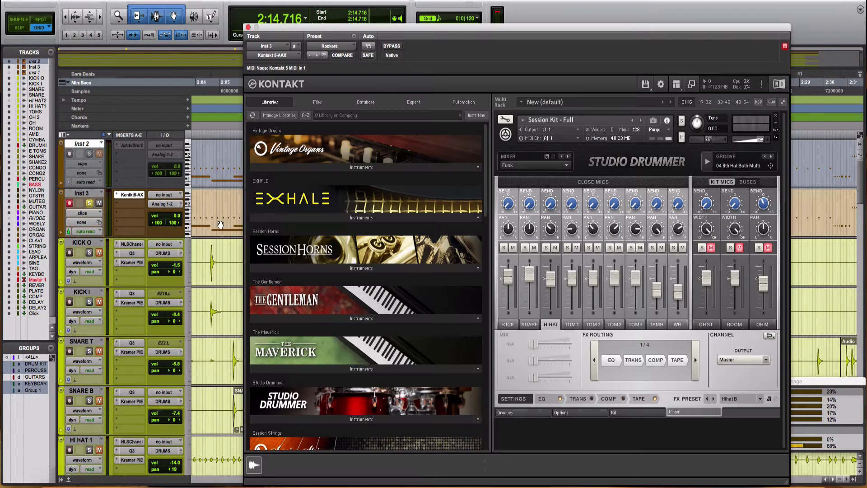
pyautogui.doubleClick(213, 224)
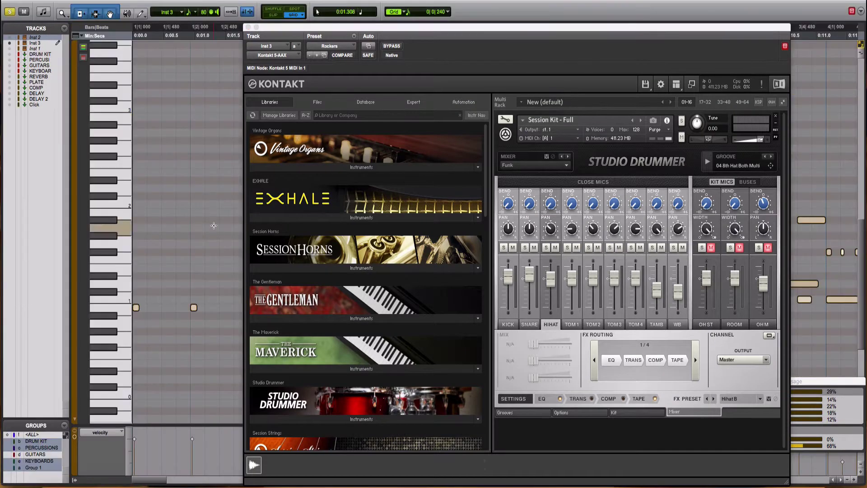
pyautogui.click(248, 27)
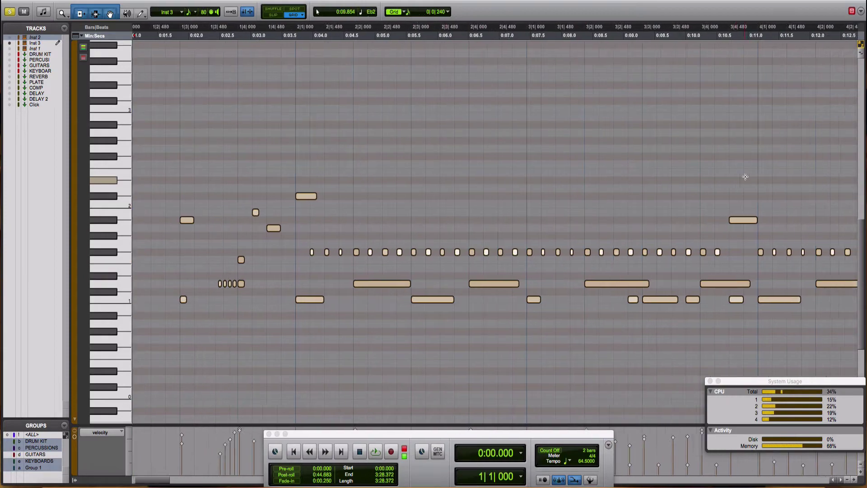
# Step: Audition the bar 5 fill from 5|2|075 and lengthen the C#2 crash note at 6|1|000 to one beat
pyautogui.hscroll(10, 745, 176)
pyautogui.click(518, 150)
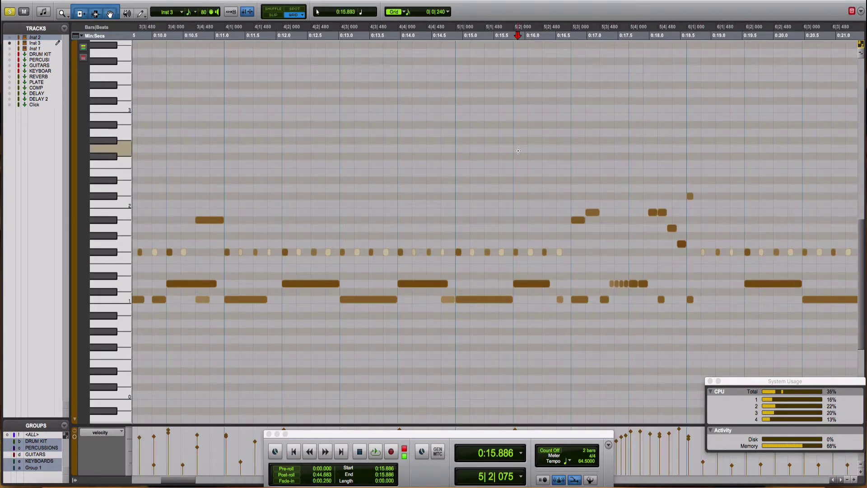
pyautogui.press('space')
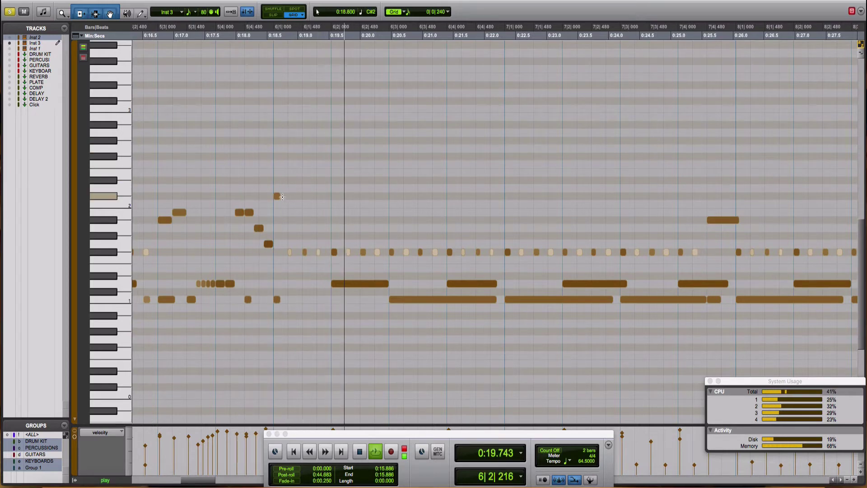
pyautogui.press('space')
pyautogui.press('space')
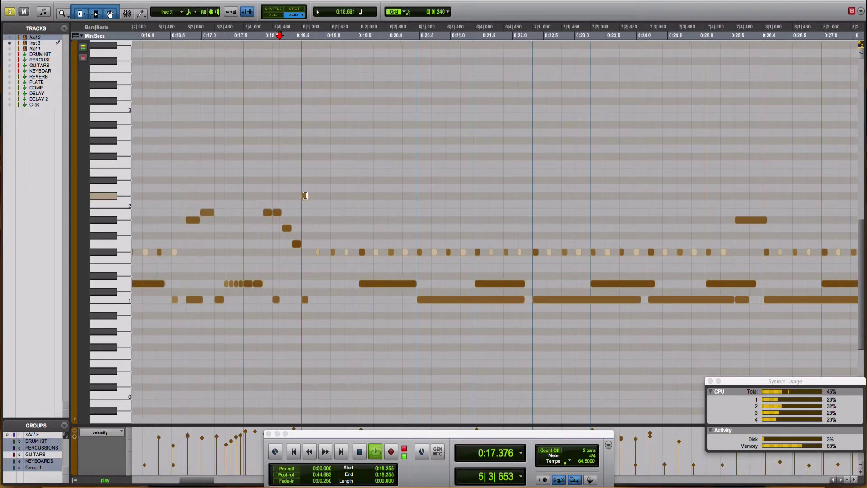
pyautogui.moveTo(305, 195); pyautogui.dragTo(353, 200)
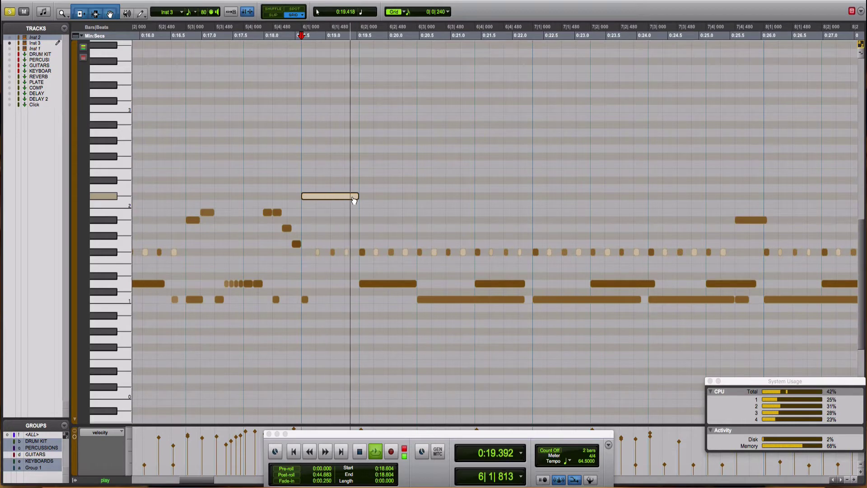
# Step: Unmute the OH ST, Room and OH M kit mics in Studio Drummer during playback and slightly lower the instrument's master volume
pyautogui.click(166, 168)
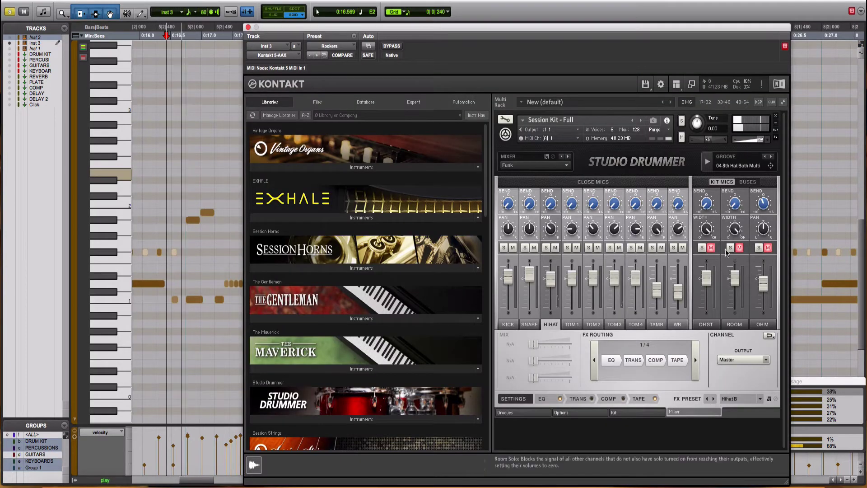
pyautogui.click(711, 248)
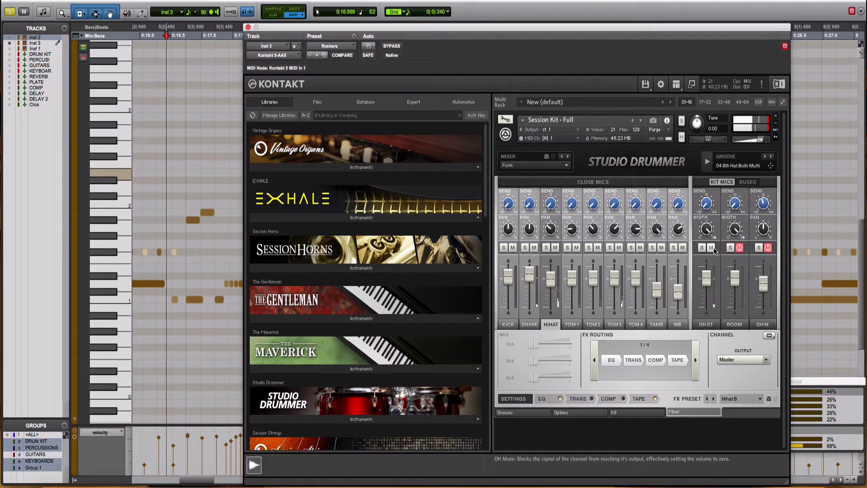
pyautogui.click(740, 248)
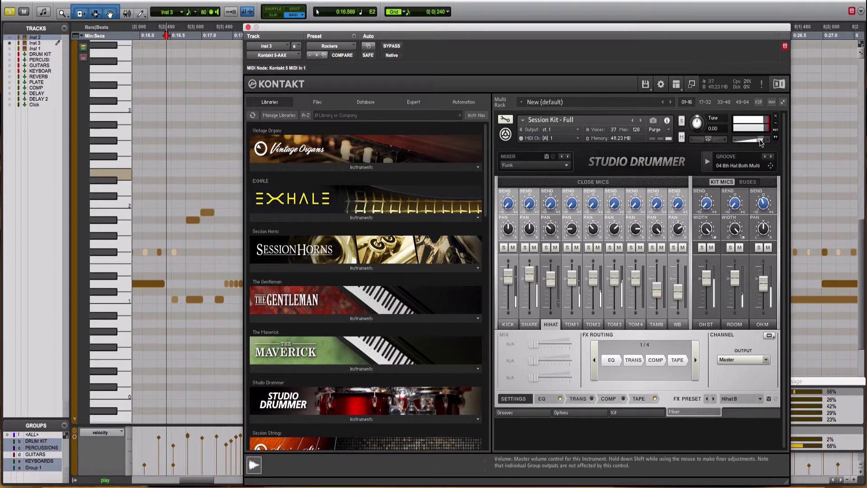
pyautogui.moveTo(760, 143); pyautogui.dragTo(759, 143)
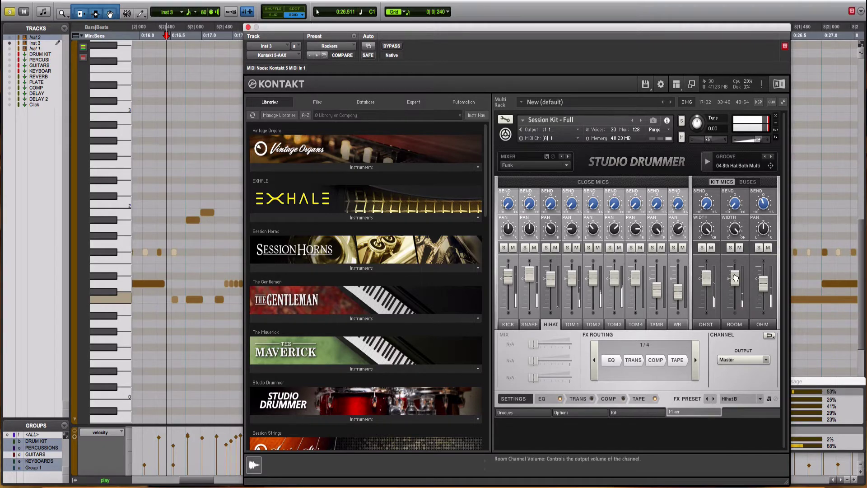
pyautogui.click(248, 27)
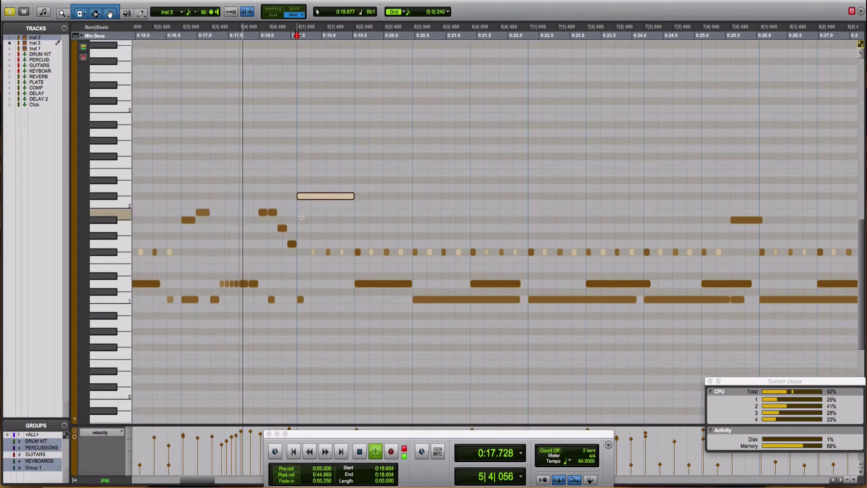
# Step: Raise the velocity of the C#2 crash note at 6|1|000 to about 119 and audition it from the end of bar 5
pyautogui.press('space')
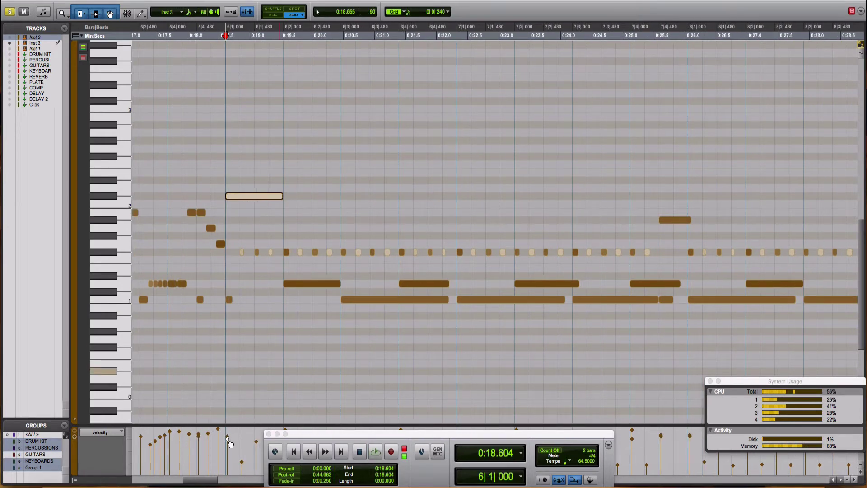
pyautogui.press('space')
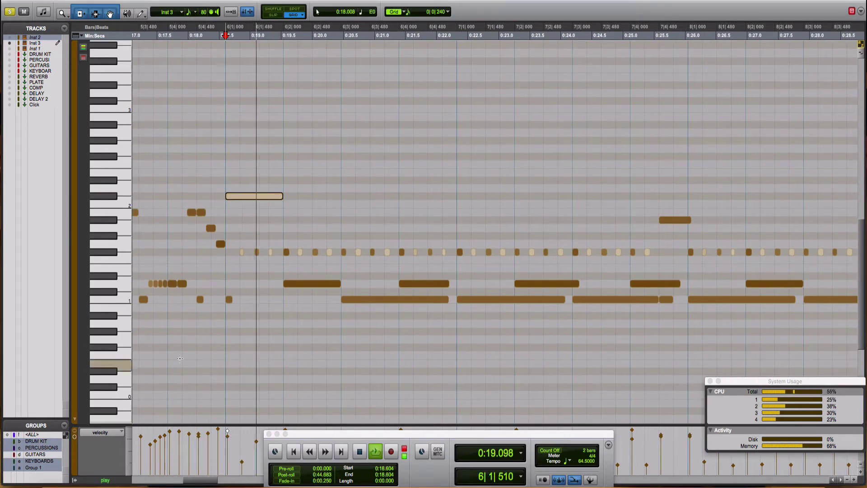
pyautogui.click(152, 353)
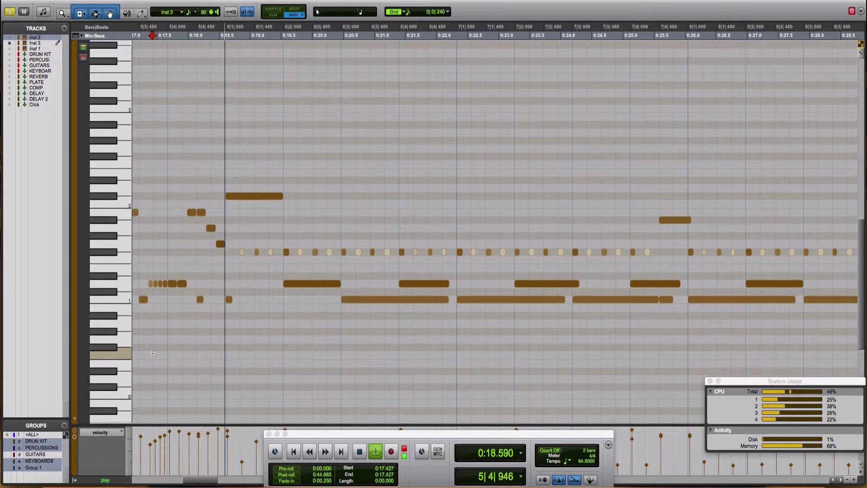
pyautogui.click(121, 196)
pyautogui.press('space')
pyautogui.press('Return')
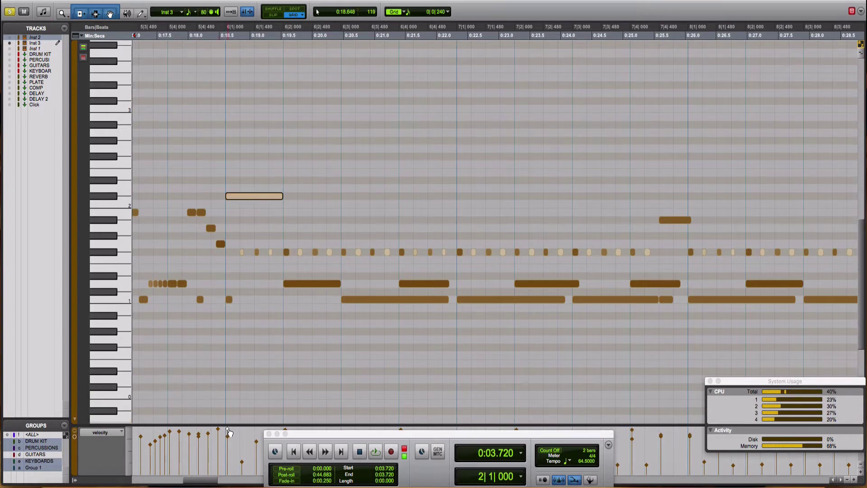
pyautogui.click(188, 382)
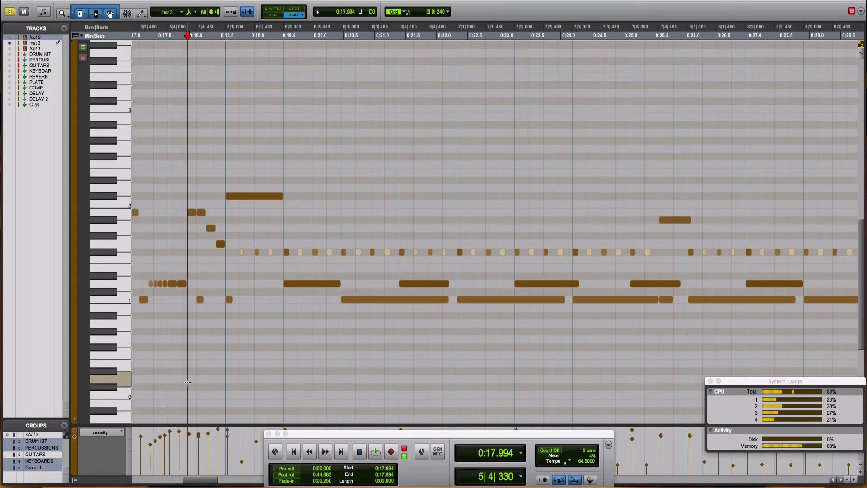
pyautogui.press('space')
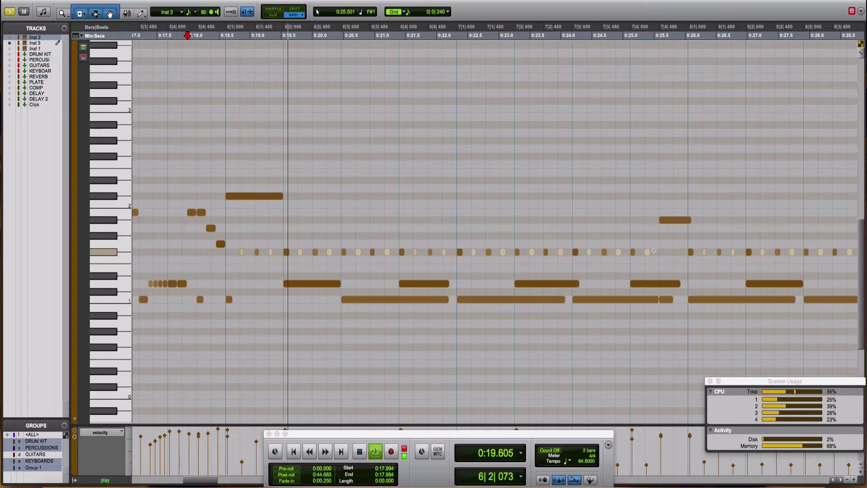
pyautogui.press('space')
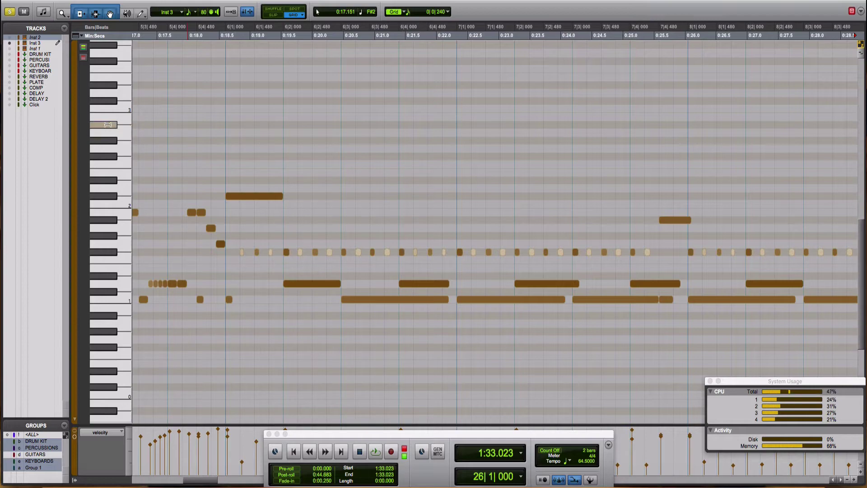
# Step: Locate and audition the F#2 crash note at 26|1|000, and move it up to G2
pyautogui.click(223, 136)
pyautogui.press('super+bracketleft')
pyautogui.press('super+bracketleft')
pyautogui.press('super+bracketleft')
pyautogui.press('super+bracketleft')
pyautogui.press('super+bracketleft')
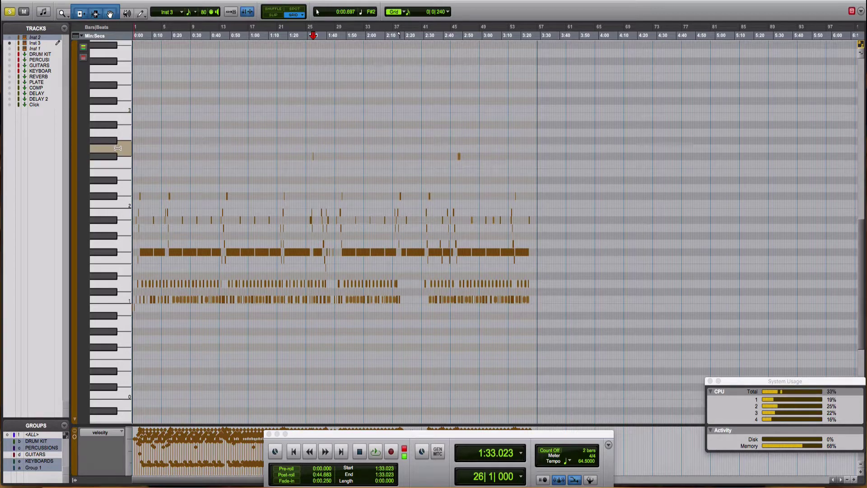
pyautogui.scroll(5, 506, 157)
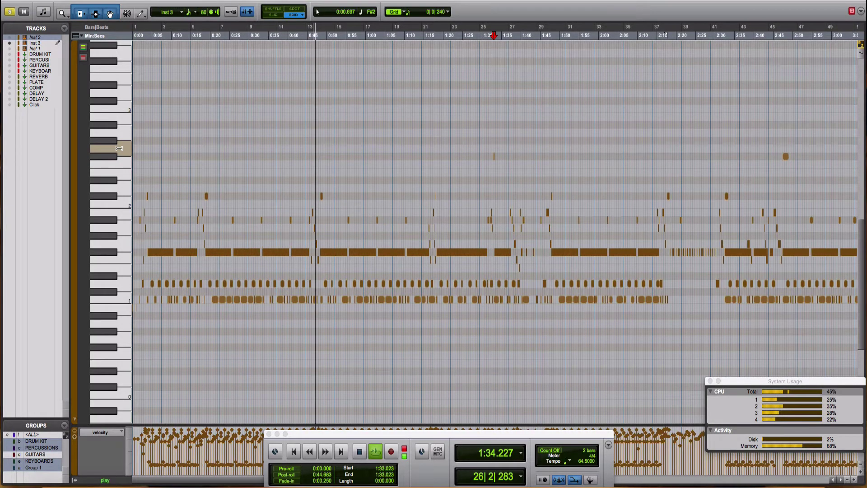
pyautogui.press('space')
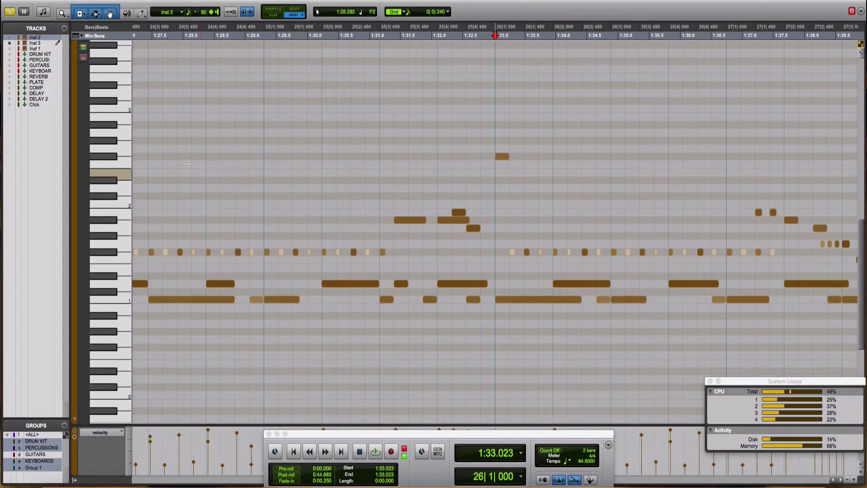
pyautogui.press('space')
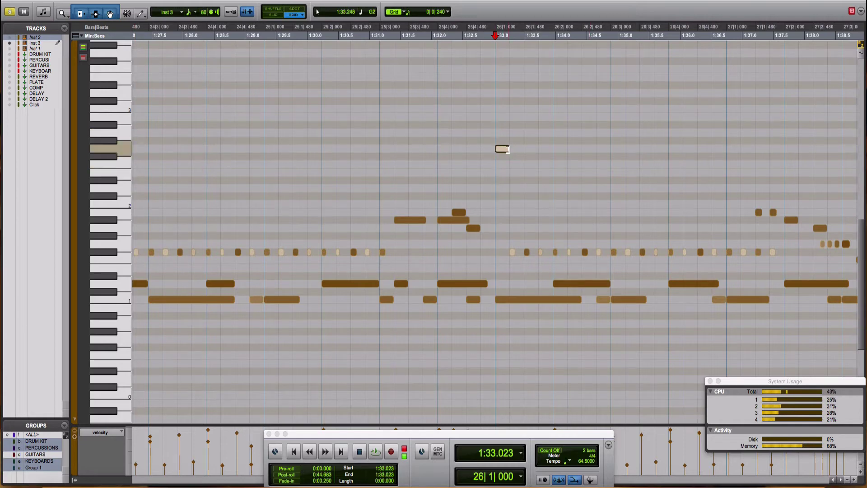
# Step: Lengthen the G2 crash note at 26|1|000 to about three quarters of a beat, raise its velocity and audition it
pyautogui.press('space')
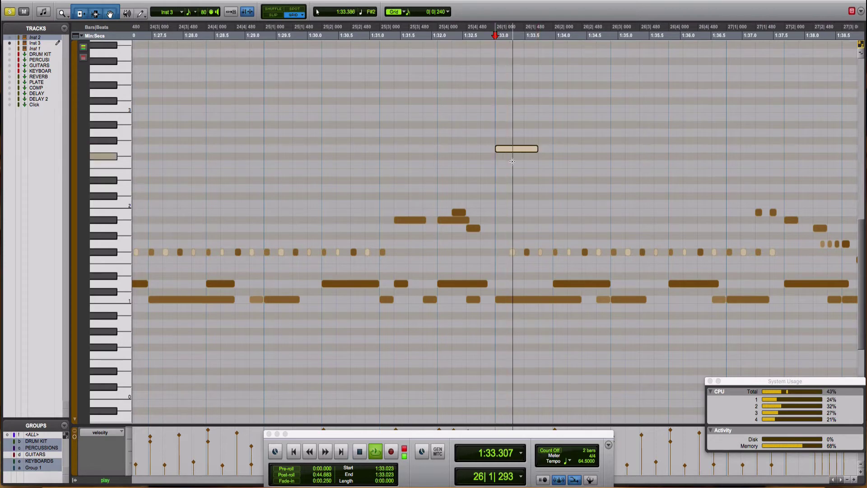
pyautogui.press('space')
pyautogui.hscroll(5, 375, 375)
pyautogui.hscroll(2, 374, 375)
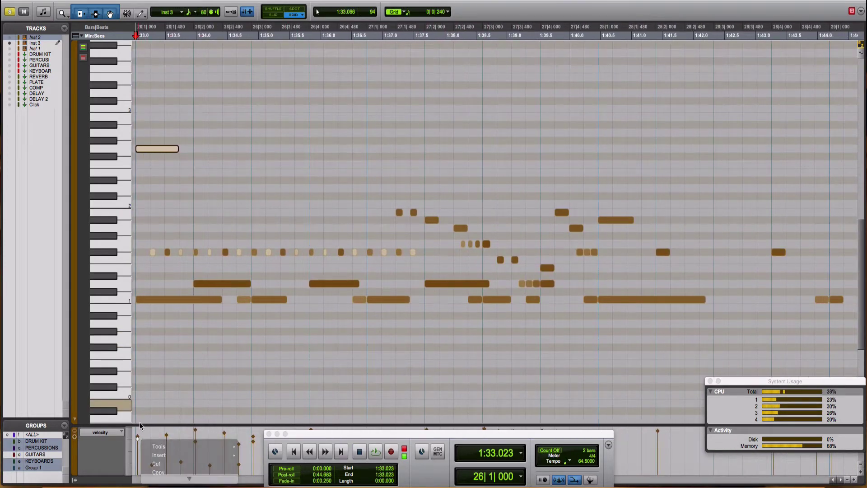
pyautogui.rightClick(139, 443)
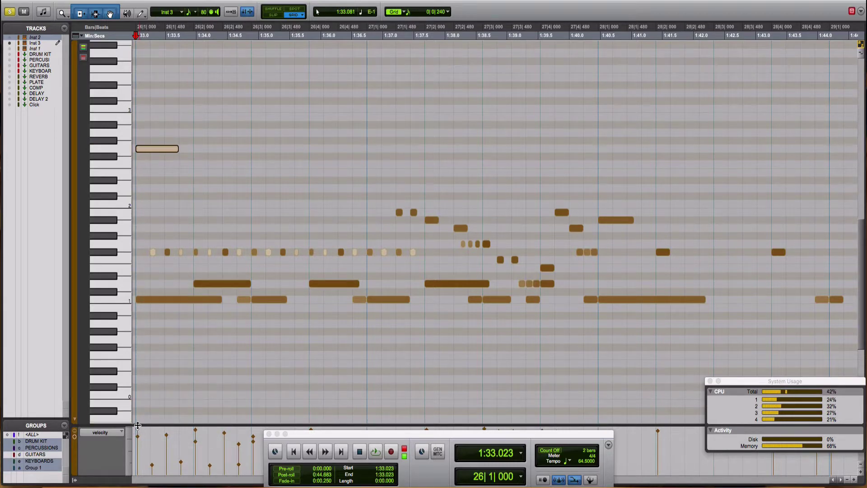
pyautogui.press('space')
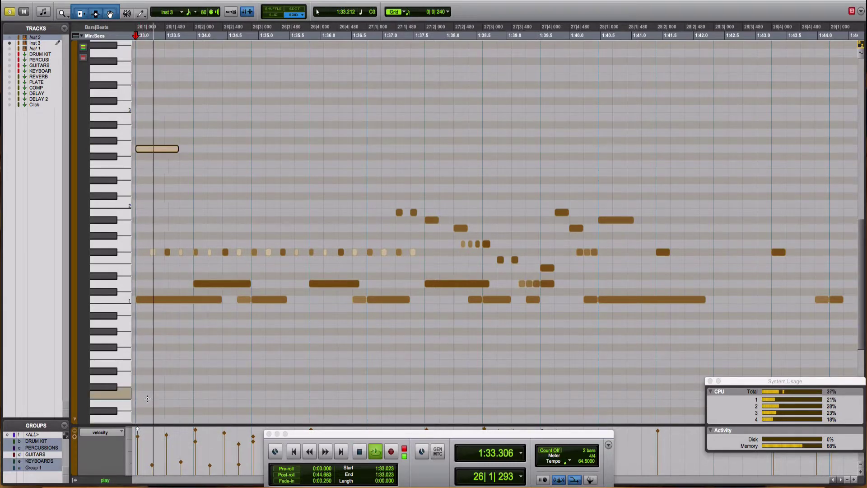
# Step: Review the crash notes across the whole drum part during playback, including the G2 crash near bar 46
pyautogui.press('super+bracketleft')
pyautogui.press('super+bracketleft')
pyautogui.press('super+bracketleft')
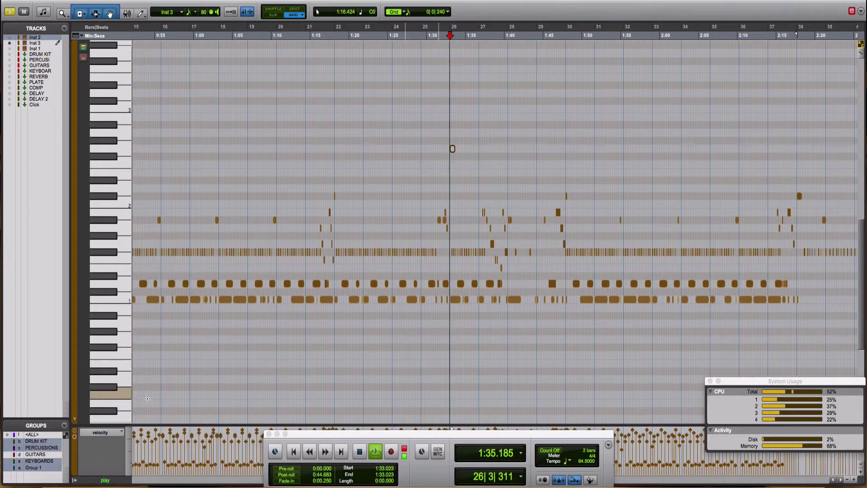
pyautogui.press('super+bracketleft')
pyautogui.press('super+bracketleft')
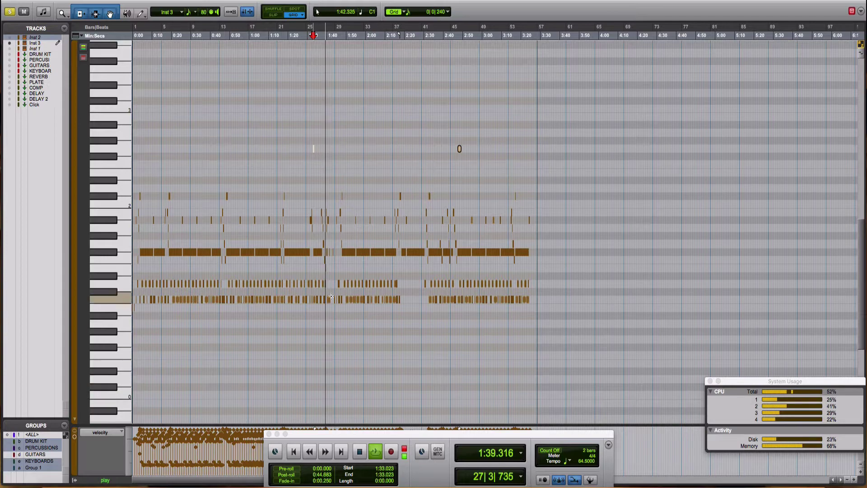
pyautogui.press('space')
# Step: Play back the drum part from 4|4|240 in a close-up view of the notes
pyautogui.click(160, 236)
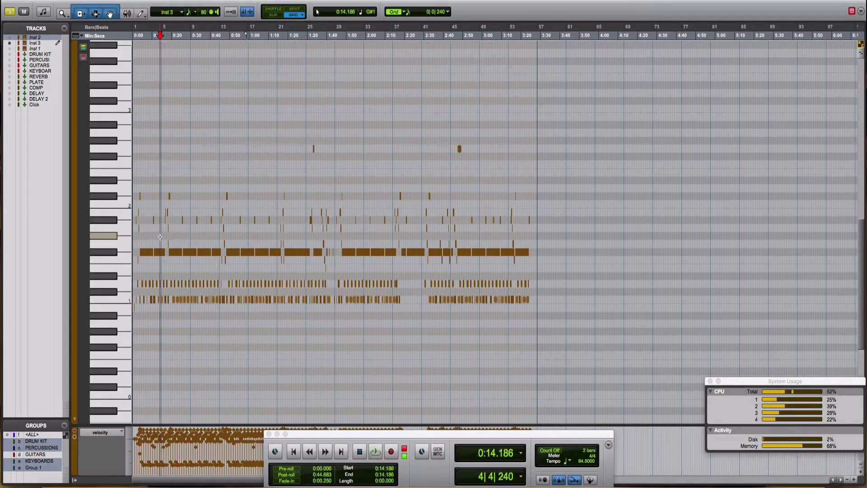
pyautogui.press('super+bracketright')
pyautogui.press('super+bracketright')
pyautogui.press('super+bracketright')
pyautogui.press('super+bracketright')
pyautogui.press('super+bracketright')
pyautogui.press('space')
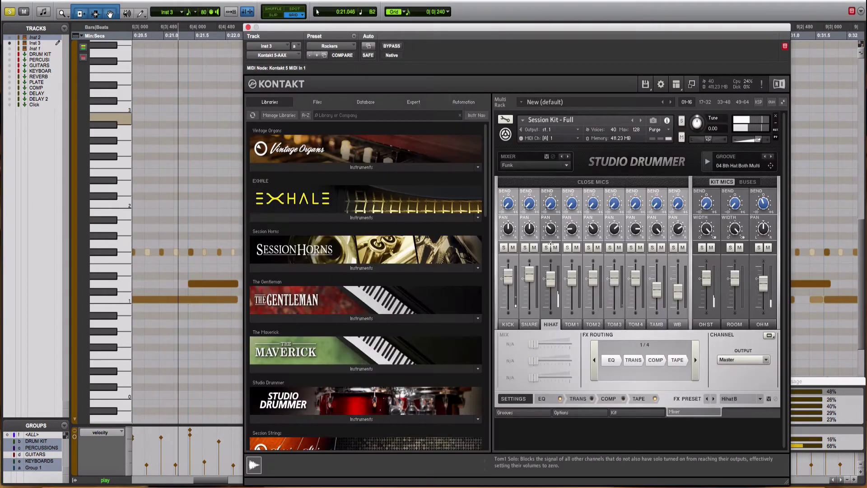
# Step: Move the Kontakt window clear of the note grid and audition the F#1 hi-hat note at 11|2|480
pyautogui.moveTo(293, 30); pyautogui.dragTo(365, 29)
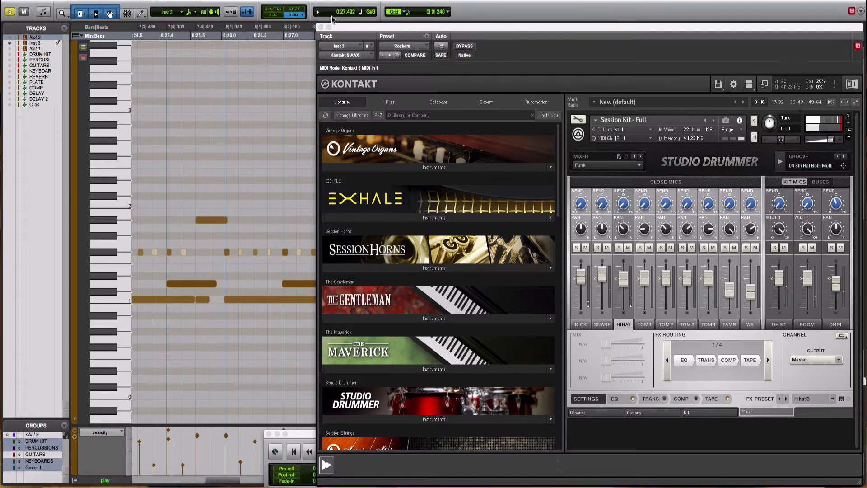
pyautogui.moveTo(367, 30); pyautogui.dragTo(437, 10)
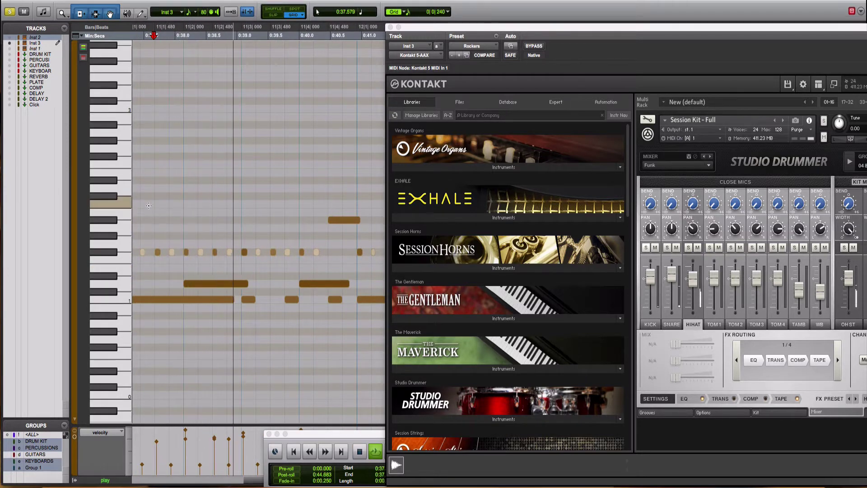
pyautogui.click(231, 254)
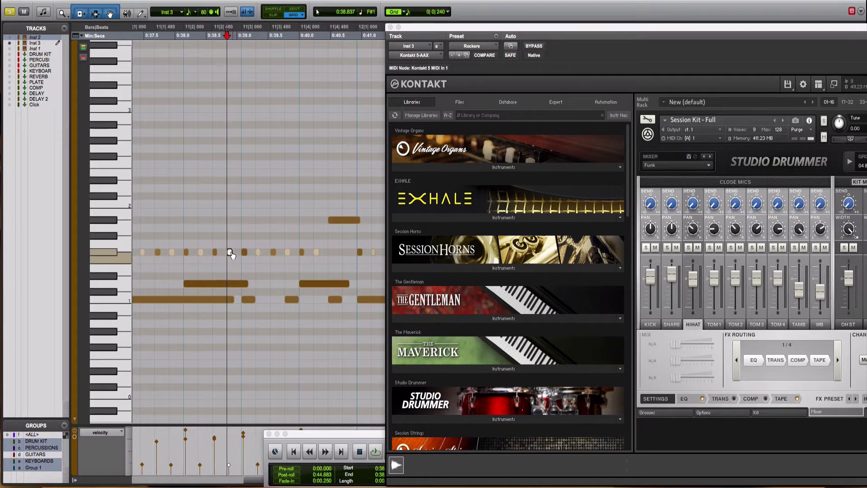
pyautogui.press('space')
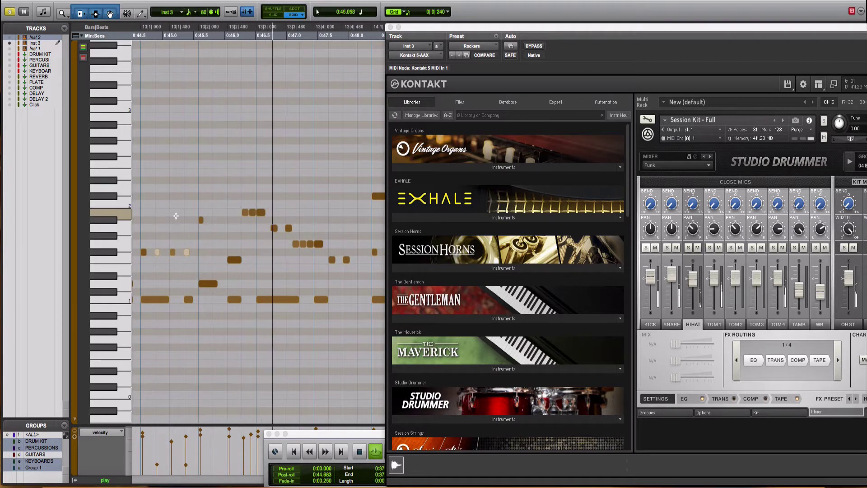
# Step: Audition the bar 13 fill and move its F1 note at 13|2|480 up to G1
pyautogui.click(177, 201)
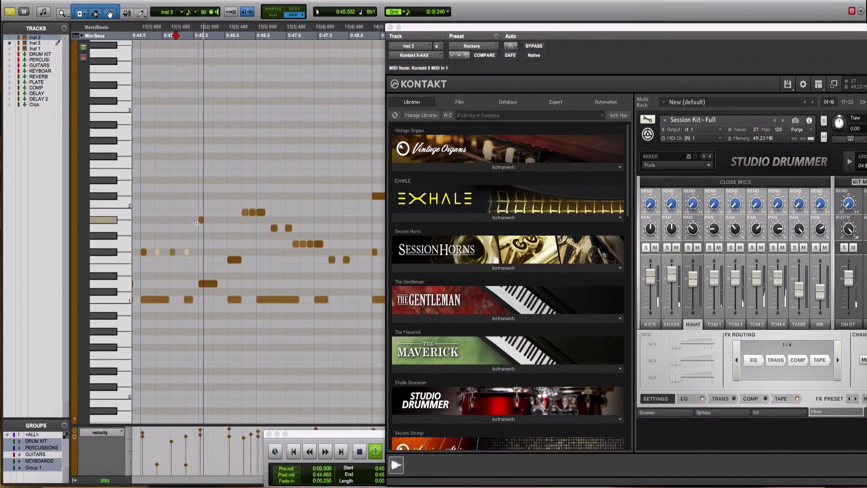
pyautogui.click(235, 261)
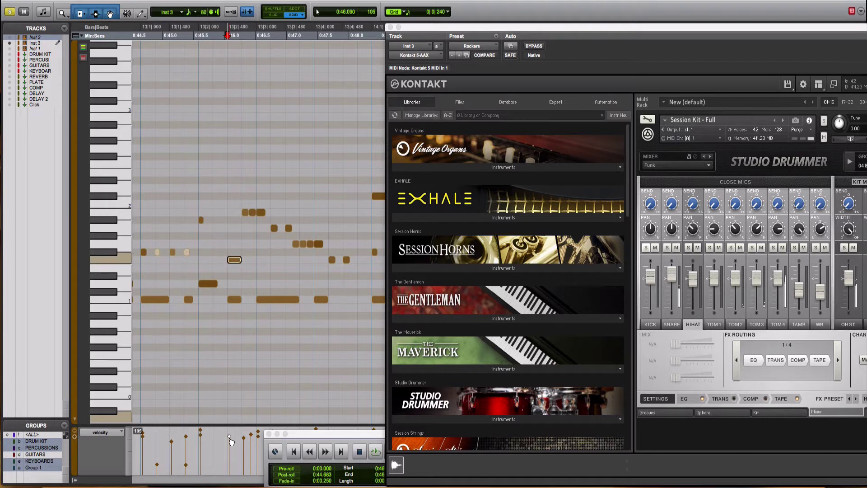
pyautogui.press('space')
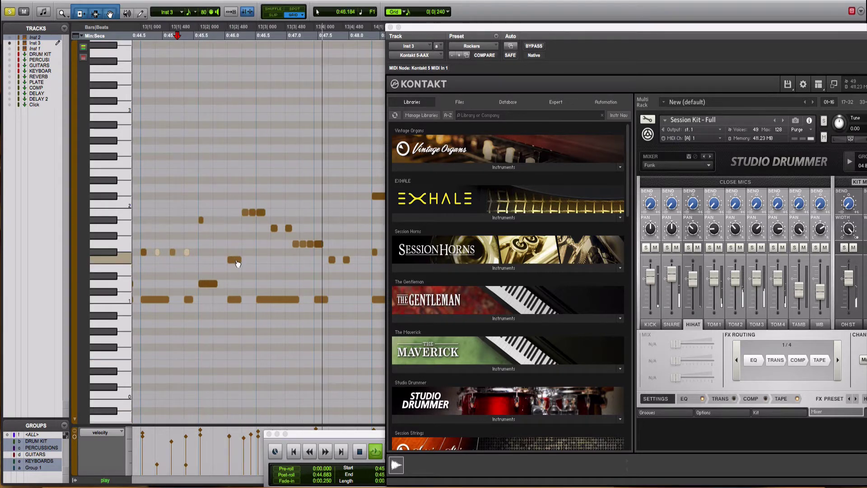
pyautogui.click(230, 437)
pyautogui.press('space')
pyautogui.click(158, 372)
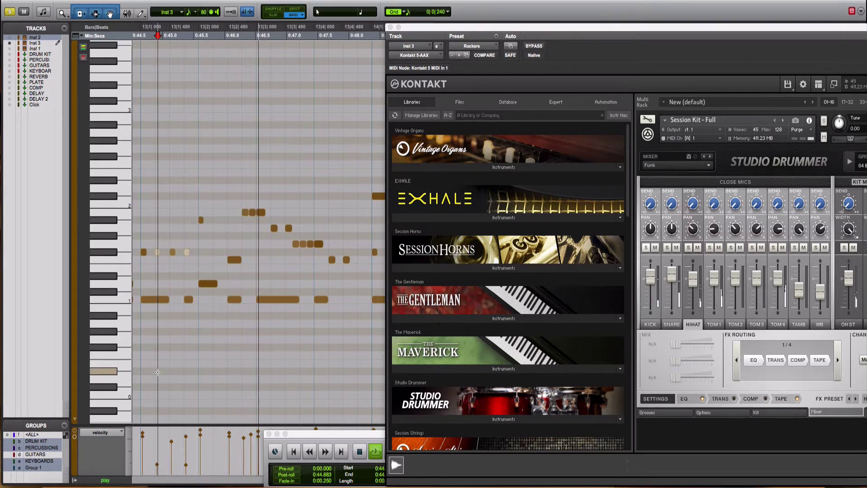
pyautogui.moveTo(235, 263); pyautogui.dragTo(235, 247)
pyautogui.press('space')
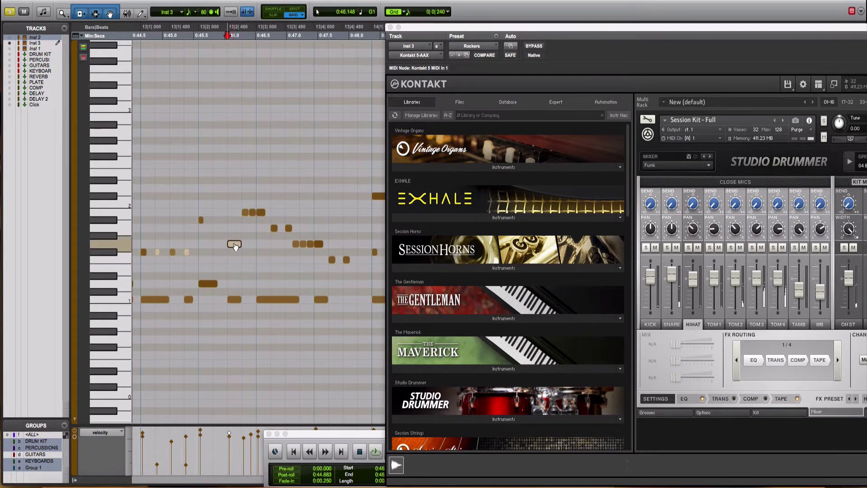
pyautogui.click(169, 222)
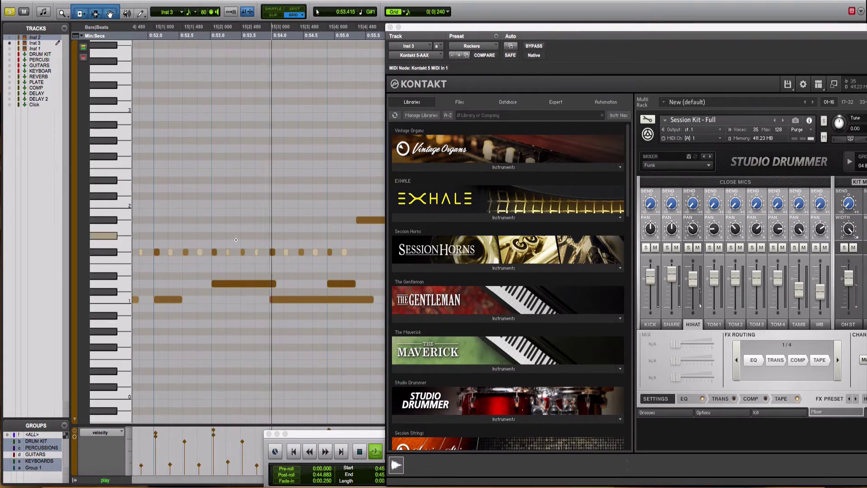
# Step: Check the TOM 1 channel settings in the Studio Drummer mixer and return to the HIHAT channel
pyautogui.press('space')
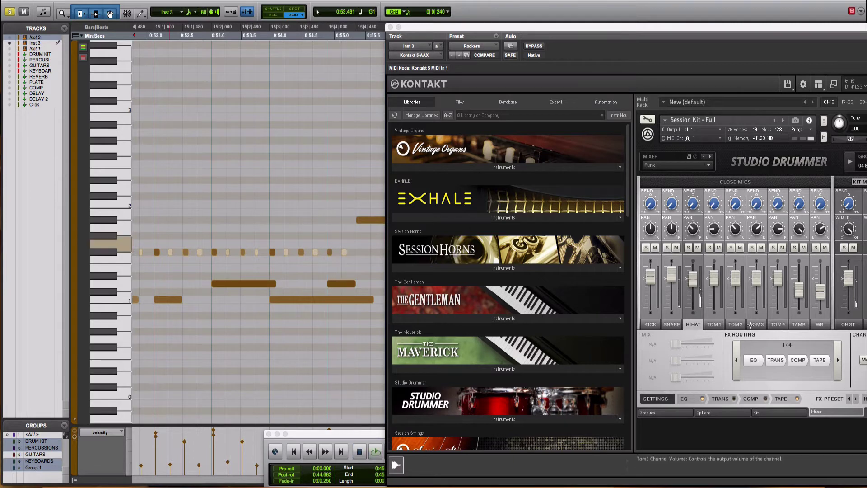
pyautogui.click(715, 325)
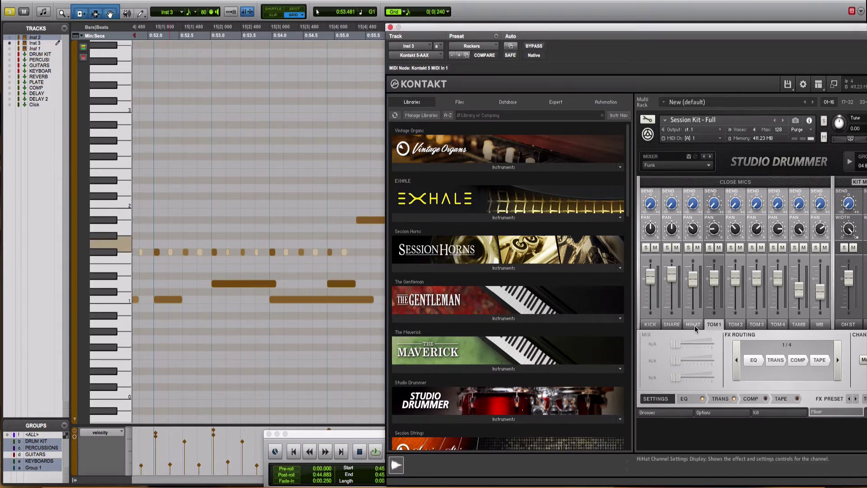
pyautogui.click(694, 325)
# Step: Mute the OH ST, Room and OH M kit mics during playback and shift the Kontakt window away from the note grid
pyautogui.press('space')
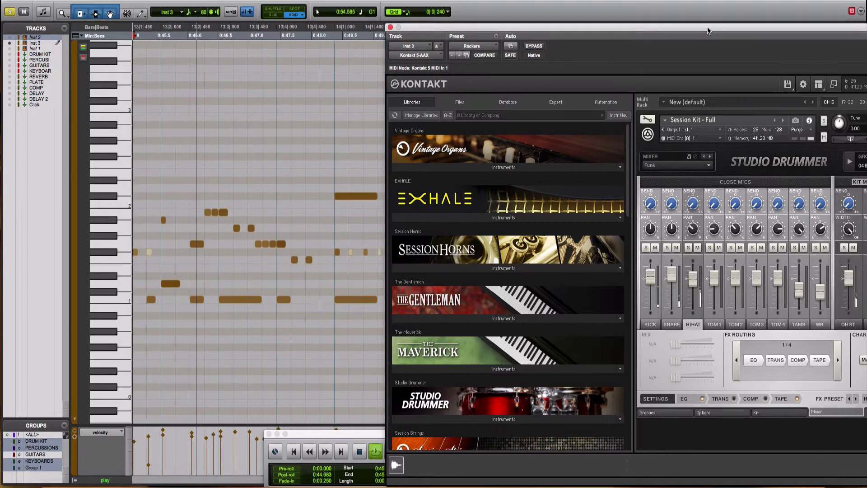
pyautogui.moveTo(708, 31); pyautogui.dragTo(613, 31)
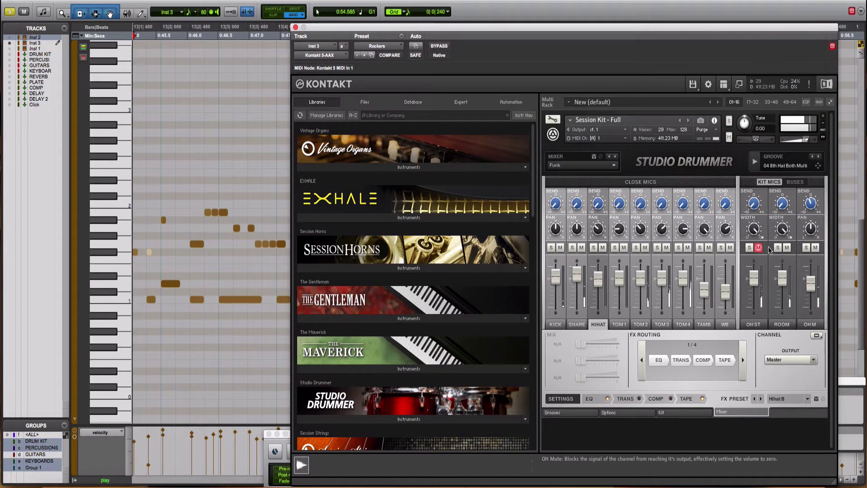
pyautogui.click(817, 249)
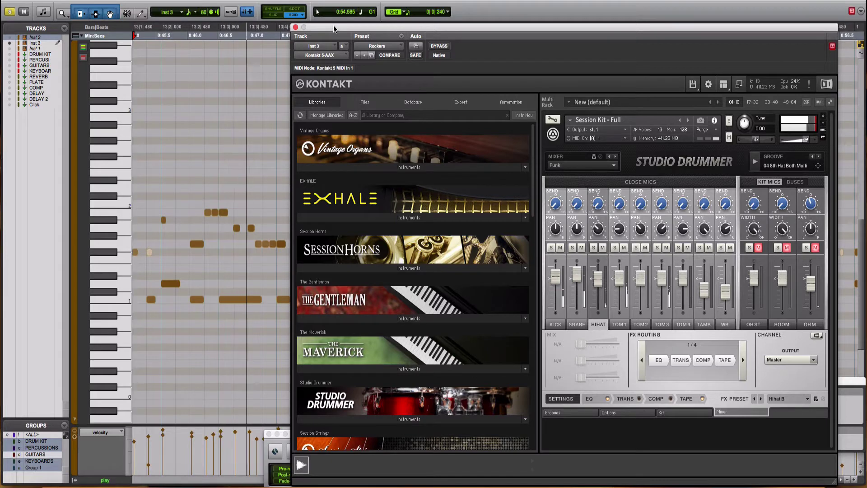
pyautogui.moveTo(334, 29); pyautogui.dragTo(388, 29)
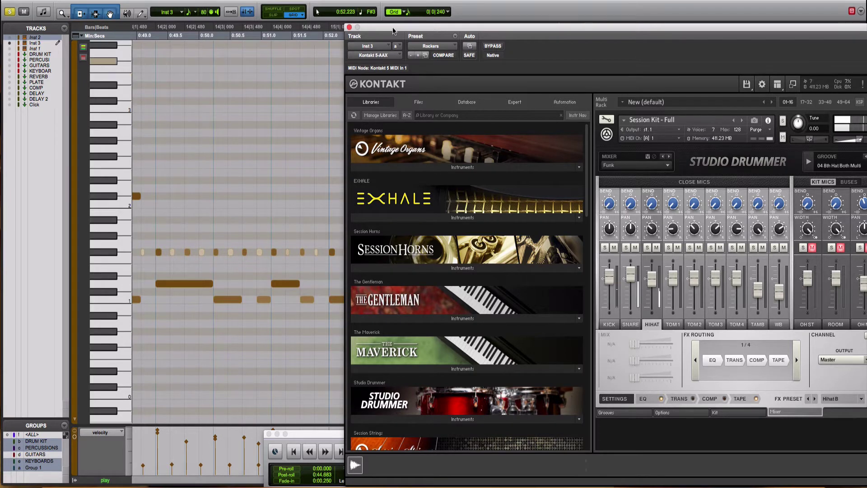
pyautogui.moveTo(393, 30); pyautogui.dragTo(477, 30)
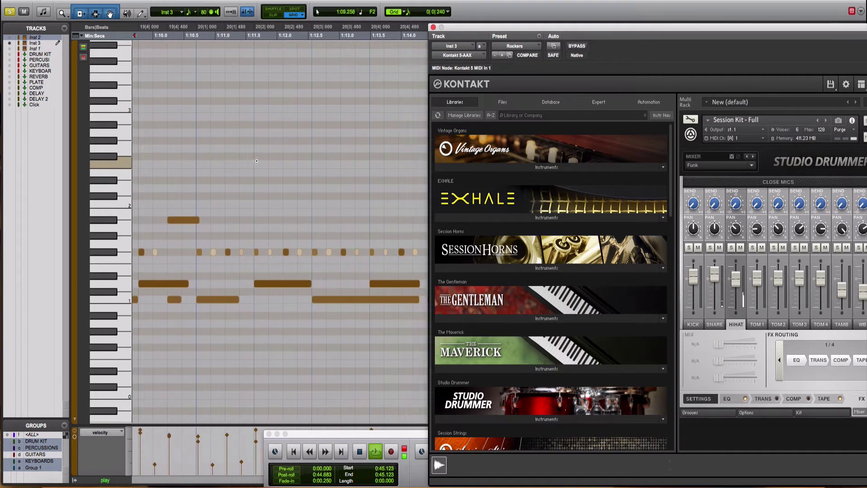
# Step: Uncover more of the note grid, shorten the Bb1 note at 25|4|000 to a sixteenth and select the Bb1 note at 25|3|240
pyautogui.moveTo(484, 30); pyautogui.dragTo(626, 30)
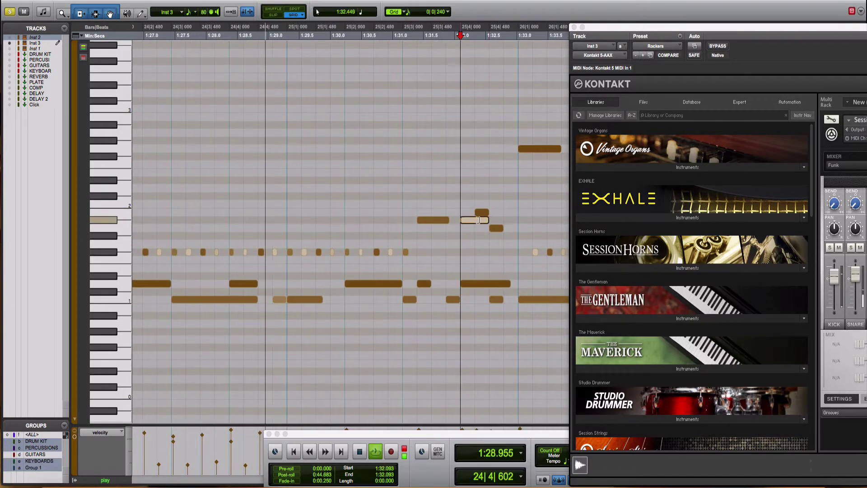
pyautogui.moveTo(489, 219); pyautogui.dragTo(474, 220)
pyautogui.click(447, 220)
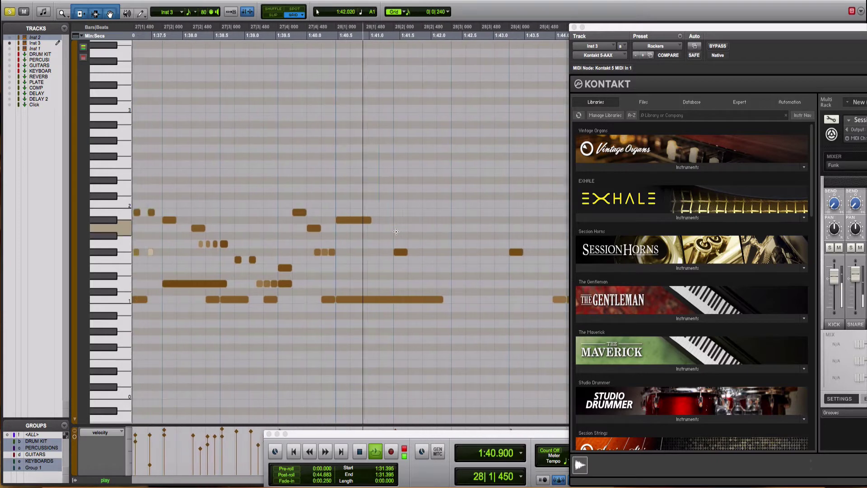
# Step: Audition the bar 27 fill repeatedly from 26|4|923
pyautogui.click(150, 196)
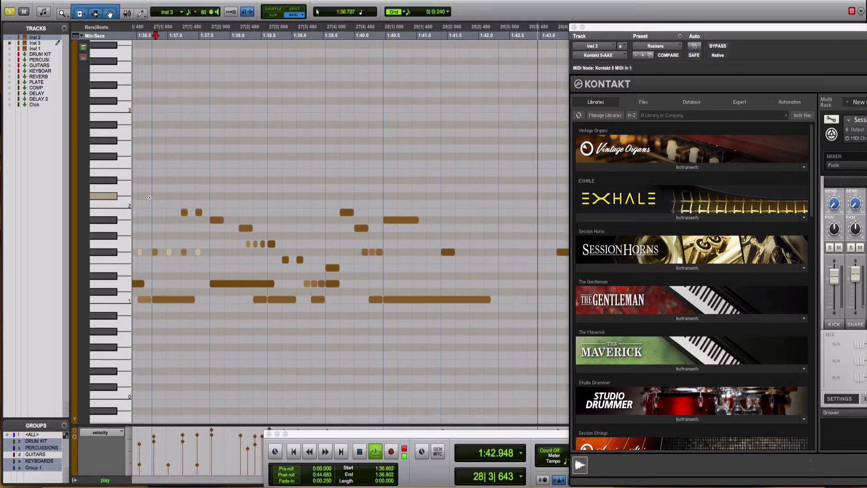
pyautogui.press('space')
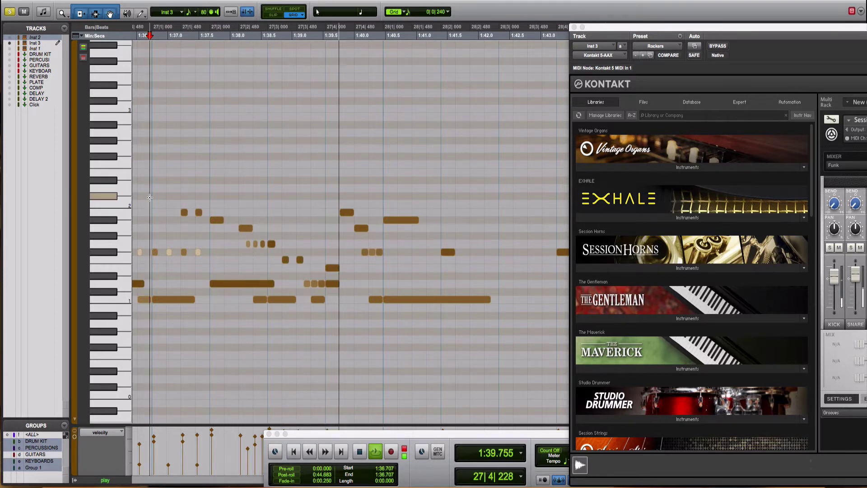
pyautogui.press('space')
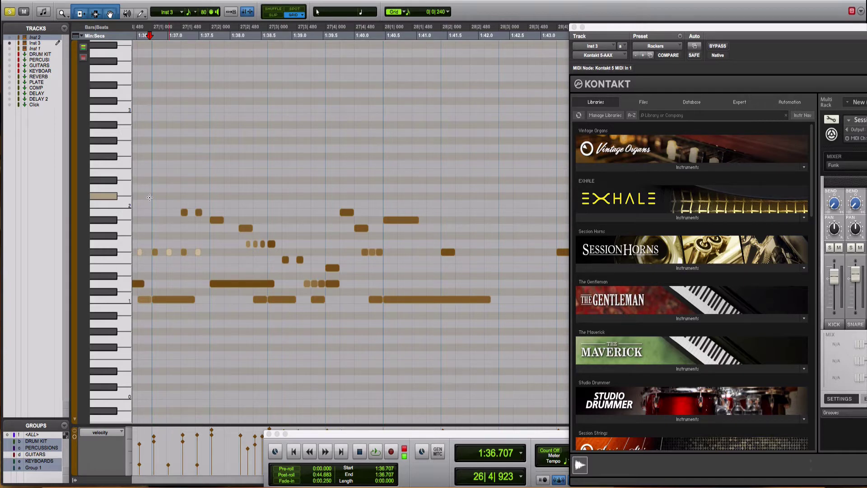
pyautogui.press('space')
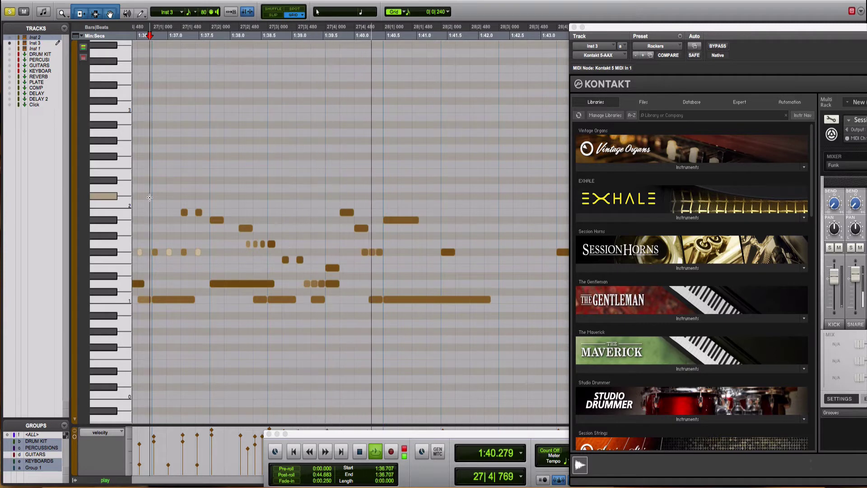
pyautogui.press('space')
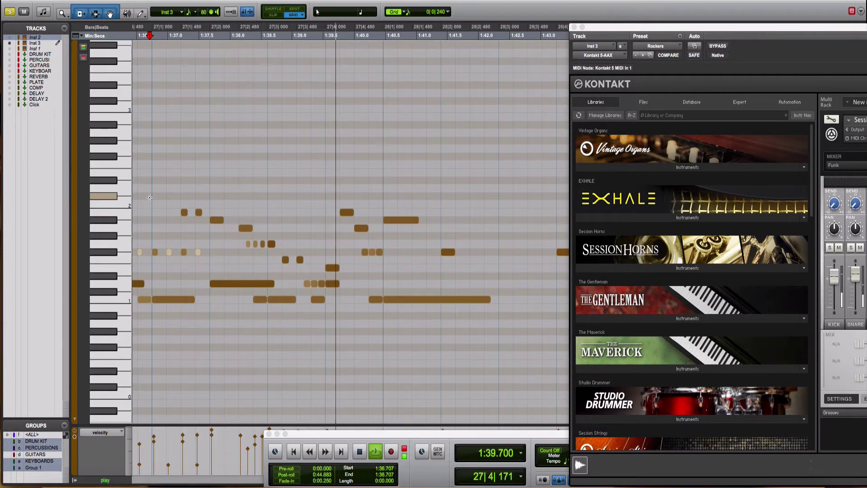
pyautogui.press('space')
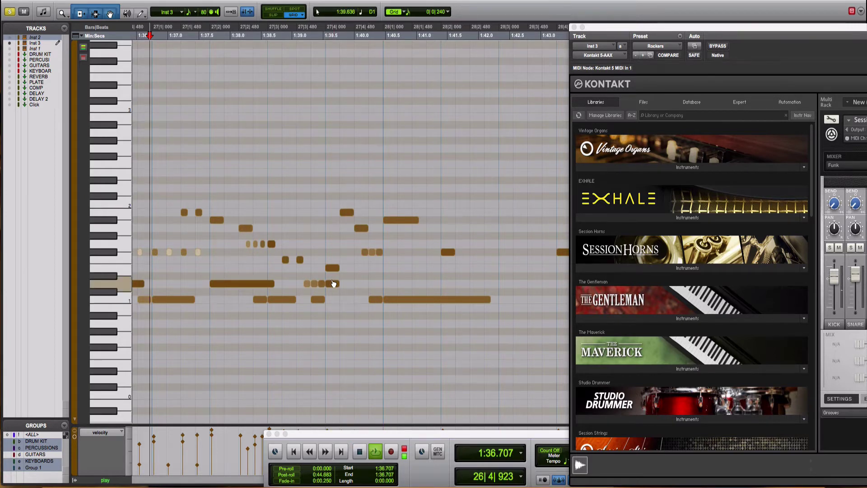
# Step: Select the E1 note at 27|4|000 and audition it from just before that beat
pyautogui.press('space')
pyautogui.click(333, 268)
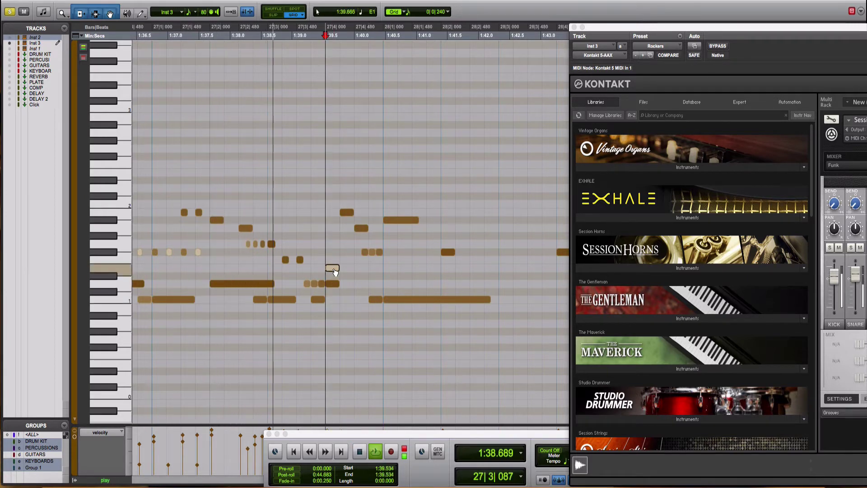
pyautogui.press('space')
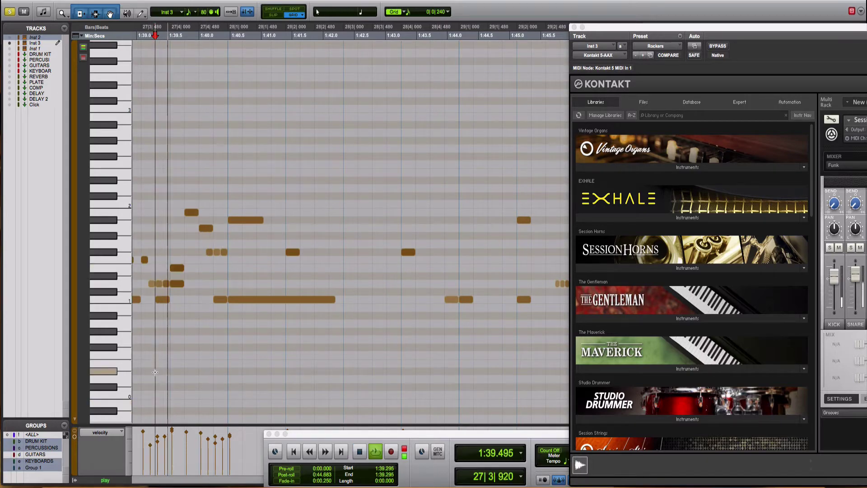
# Step: Return to the song's opening fill and lower the F1 note at 1|4|000 to E1
pyautogui.press('space')
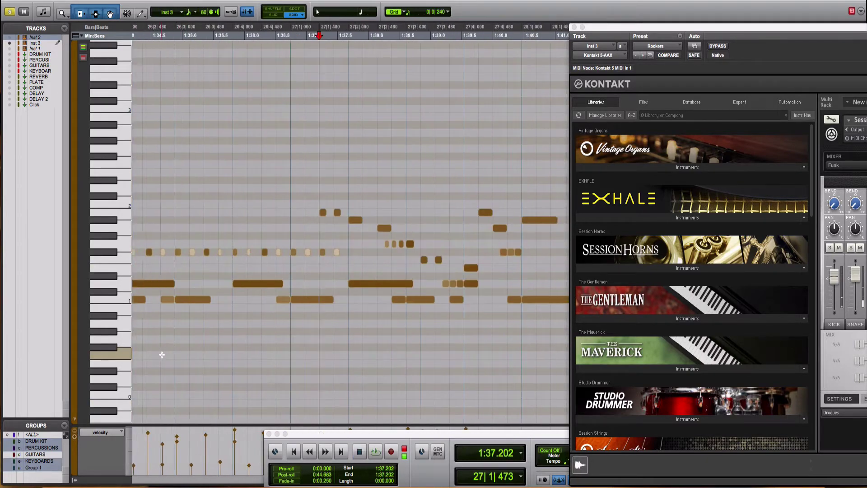
pyautogui.hscroll(-20, 162, 354)
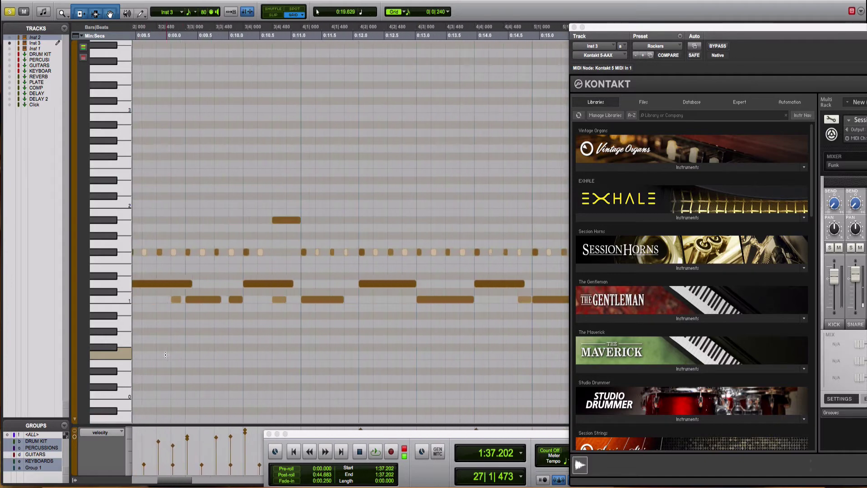
pyautogui.hscroll(-3, 165, 355)
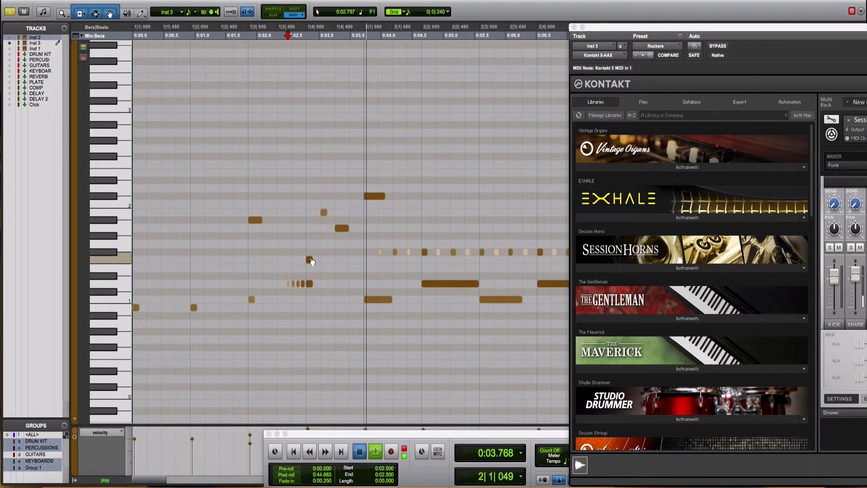
pyautogui.press('space')
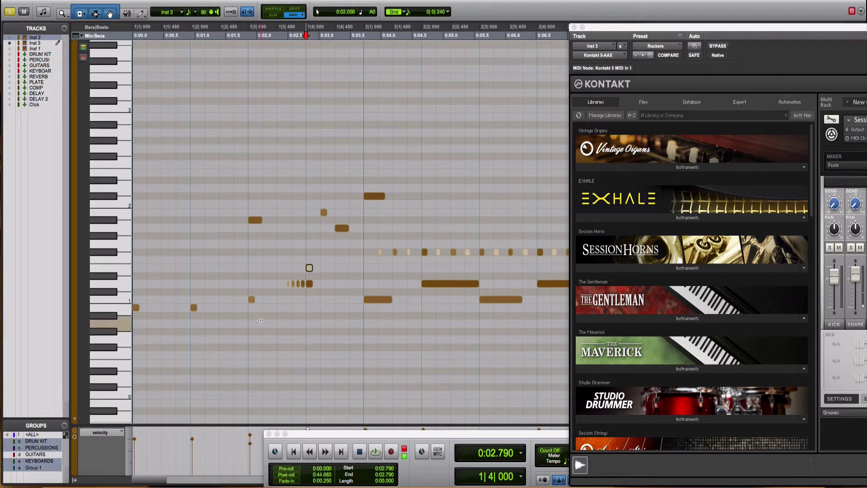
# Step: Audition the bar 1 fill from 0:02.303 and select the E1 and D1 notes at 1|4|000
pyautogui.press('space')
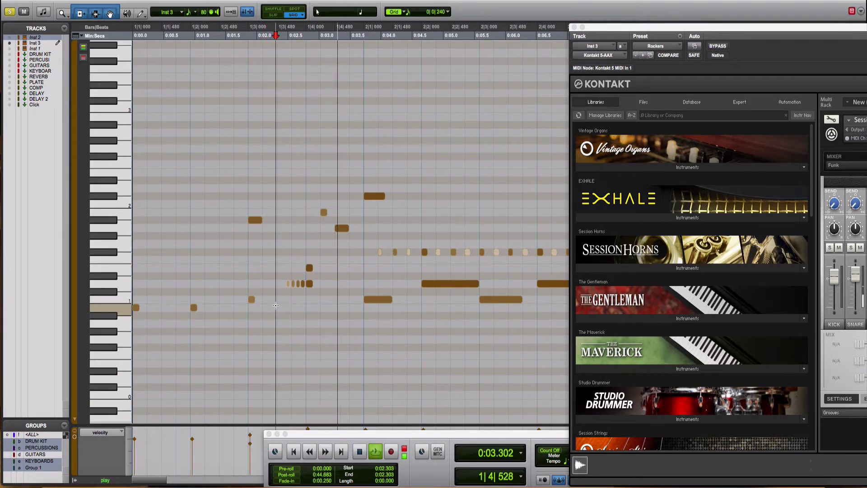
pyautogui.press('space')
pyautogui.press('space')
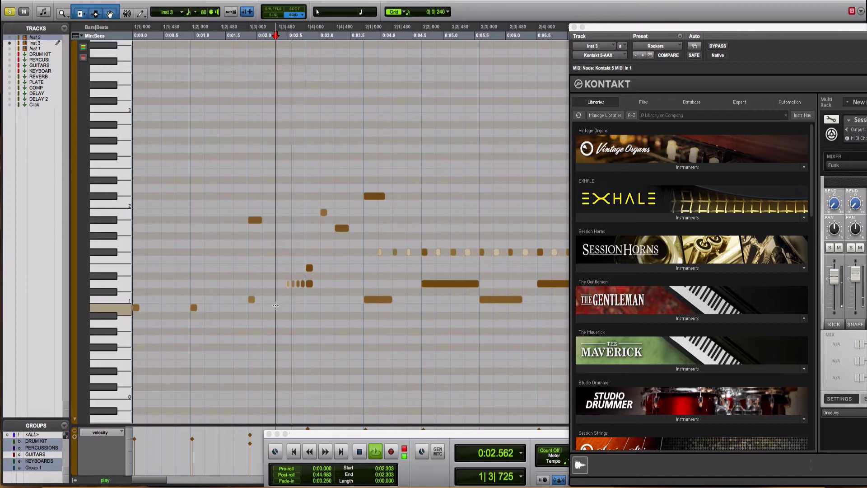
pyautogui.moveTo(316, 273); pyautogui.dragTo(306, 277)
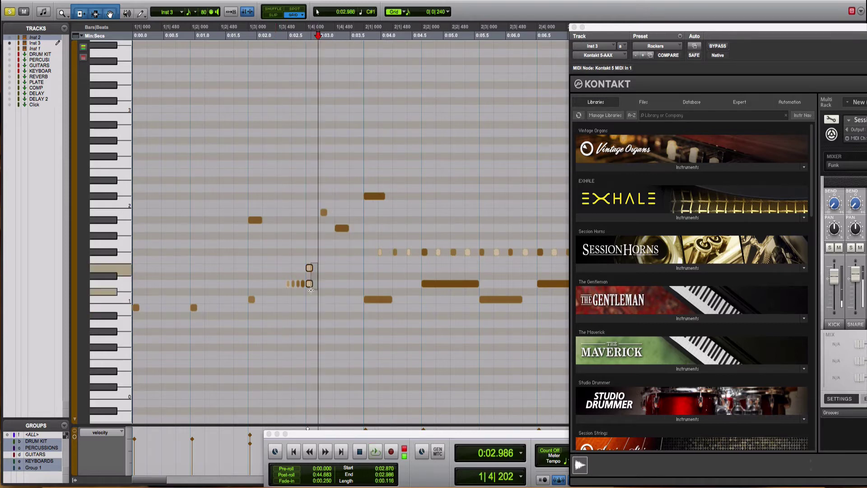
pyautogui.click(277, 276)
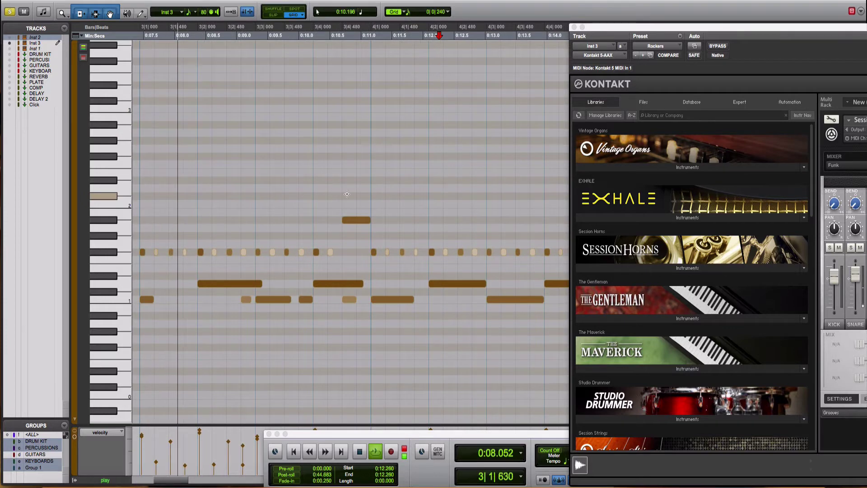
# Step: Copy the two D1 notes that start at 5|4|000 in the bar 5 fill up to E1
pyautogui.press('space')
pyautogui.press('space')
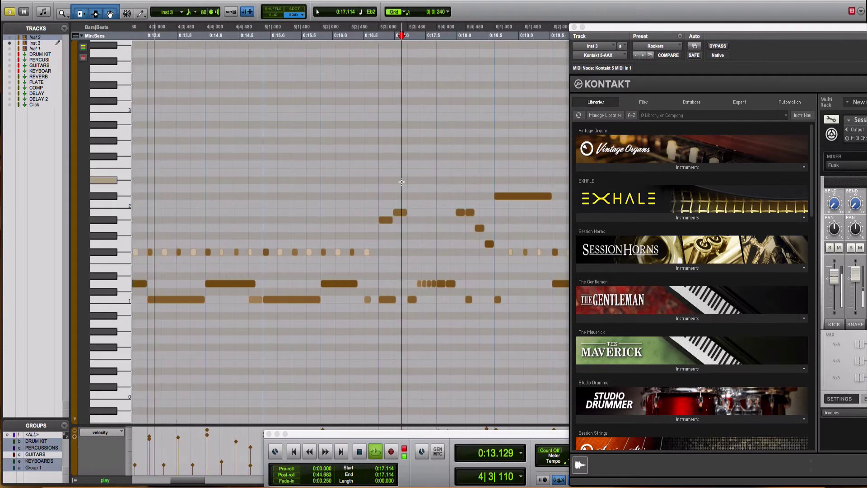
pyautogui.click(442, 285)
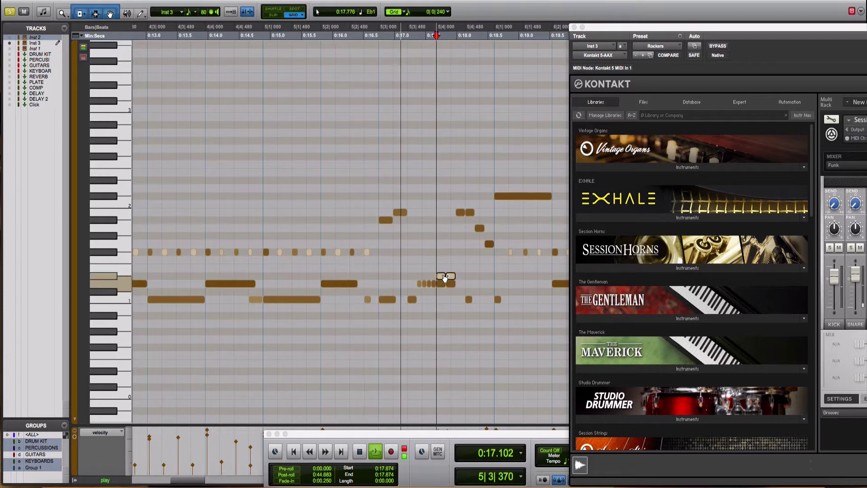
pyautogui.moveTo(444, 283); pyautogui.dragTo(434, 266)
pyautogui.press('space')
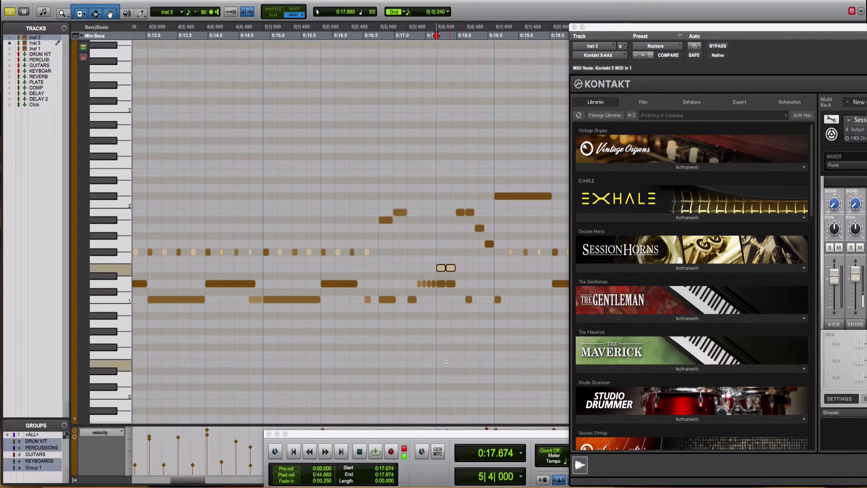
# Step: Audition the bar 5 fill and the crash at bar 6 repeatedly from 0:17.194
pyautogui.hscroll(5, 446, 361)
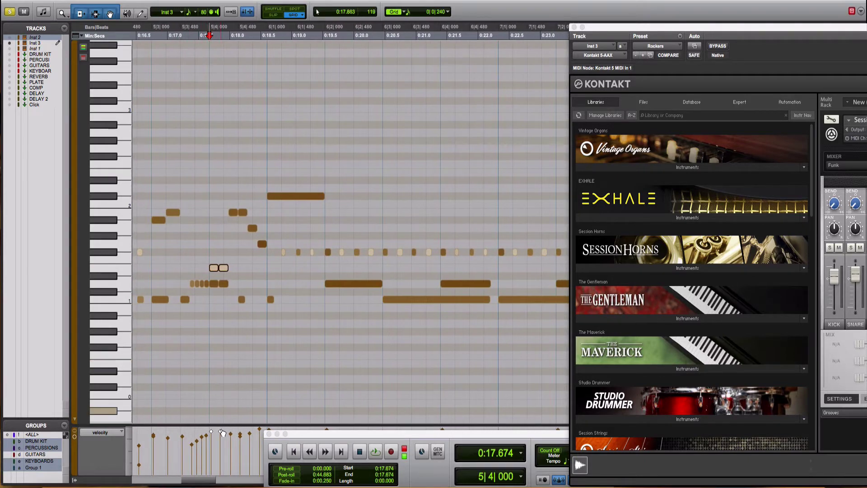
pyautogui.click(180, 364)
pyautogui.press('space')
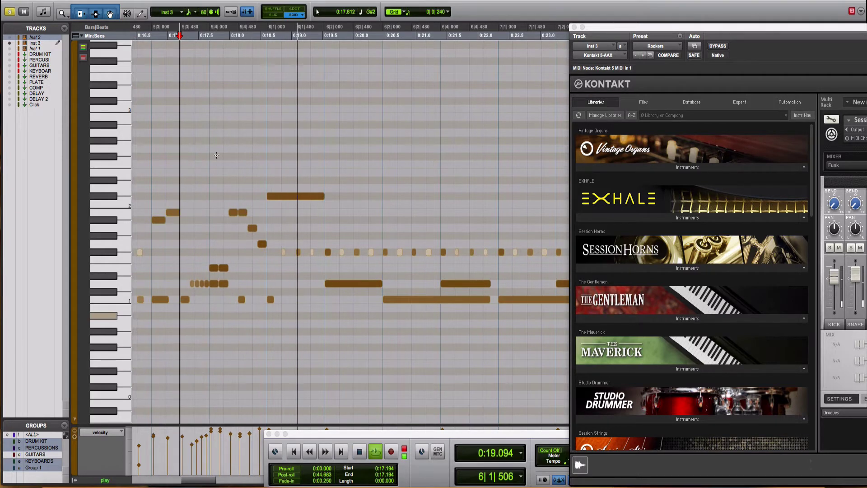
pyautogui.press('space')
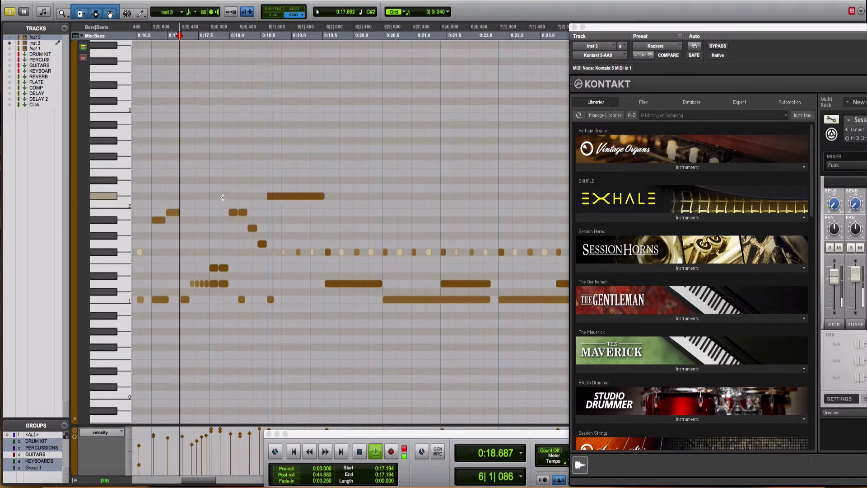
# Step: Stop playback and set the velocity of the first B1 note at 5|4|320 to about 108
pyautogui.moveTo(228, 201); pyautogui.dragTo(254, 233)
pyautogui.press('space')
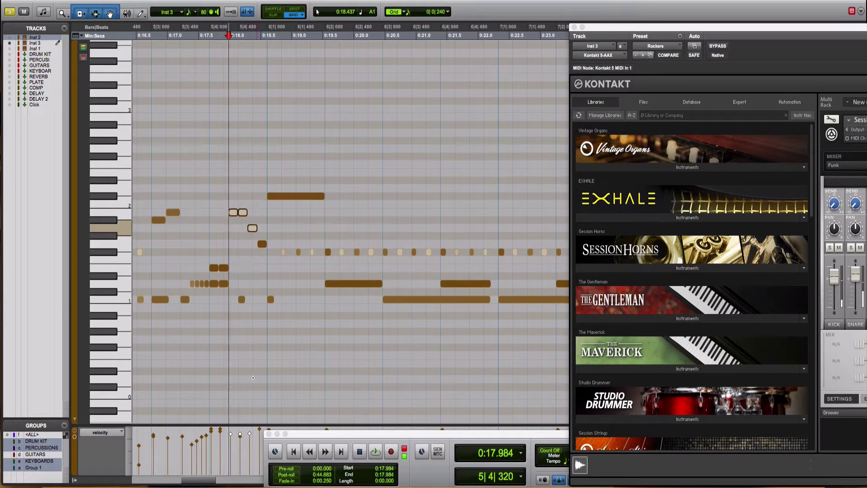
pyautogui.rightClick(238, 437)
pyautogui.click(231, 435)
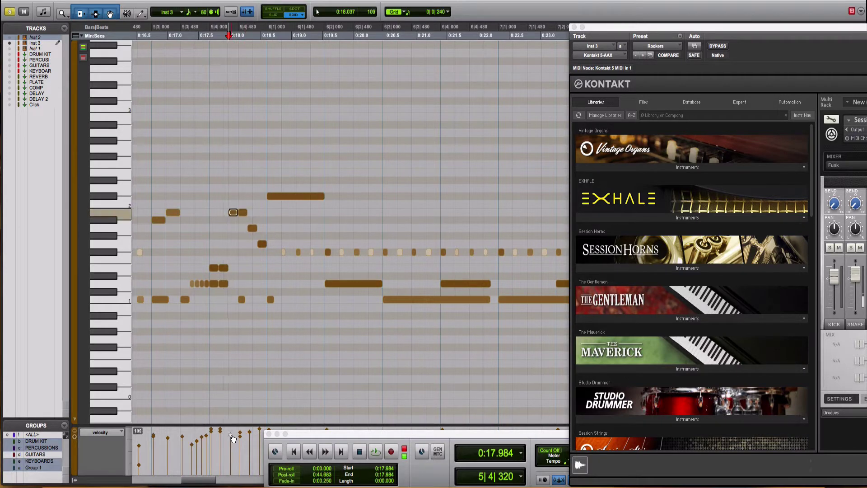
pyautogui.click(247, 228)
# Step: Audition the end of the bar 5 fill from several points shortly before and after 5|4|000
pyautogui.click(218, 339)
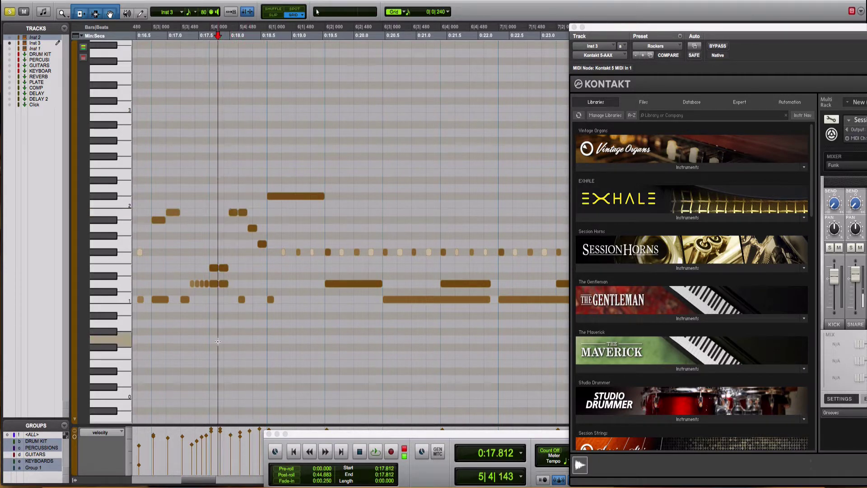
pyautogui.click(198, 345)
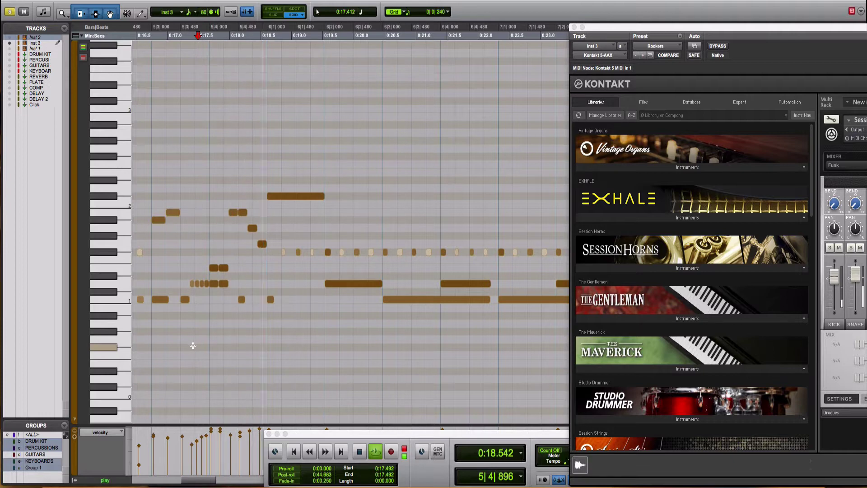
pyautogui.click(189, 346)
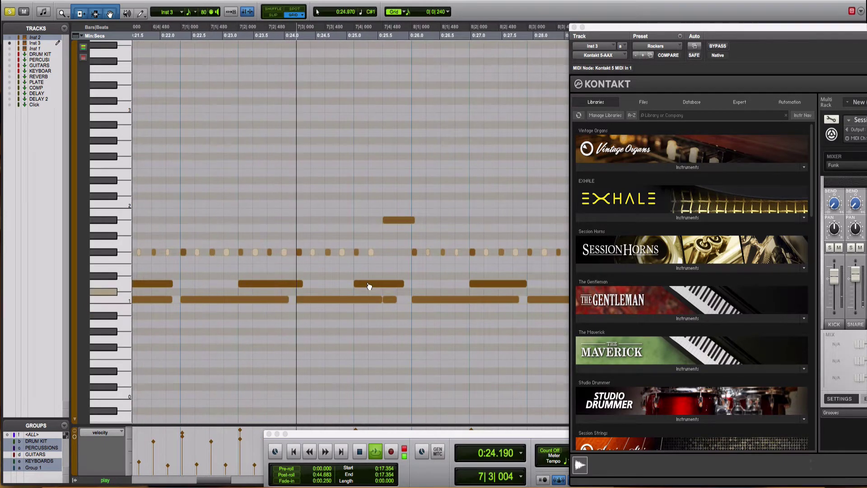
# Step: Shorten the long C1 notes at 7|3|000 and 9|3|000 to three sixteenths each
pyautogui.moveTo(378, 299); pyautogui.dragTo(338, 299)
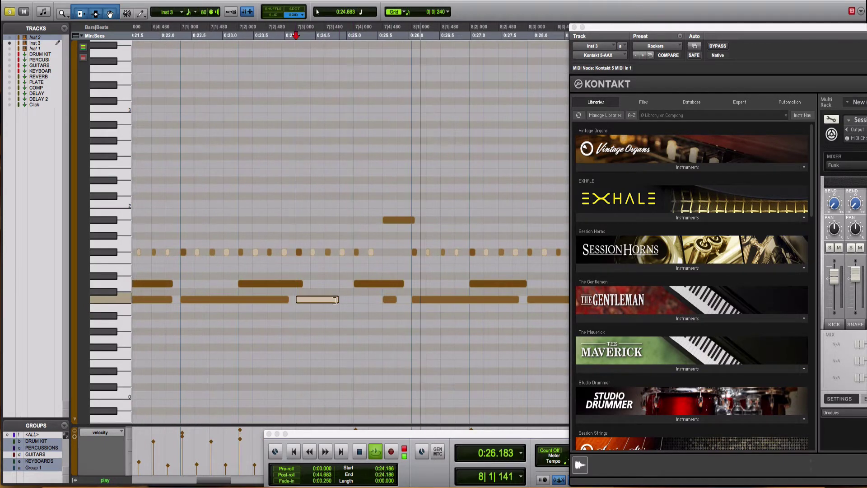
pyautogui.click(283, 299)
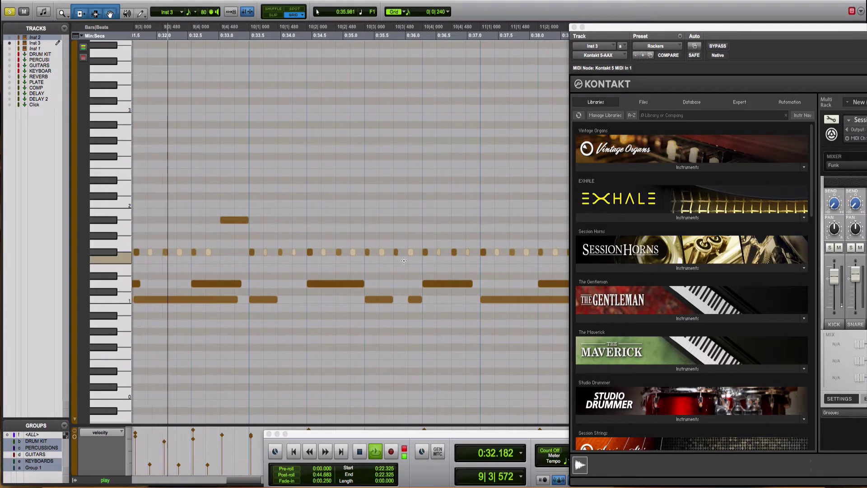
pyautogui.moveTo(236, 299); pyautogui.dragTo(175, 299)
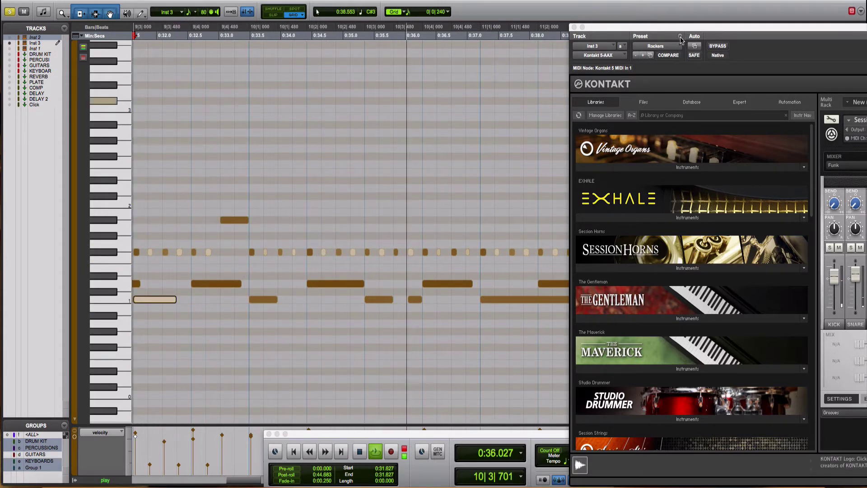
# Step: Stop playback and save the Kontakt plug-in settings under the name Rockers
pyautogui.press('space')
pyautogui.click(680, 37)
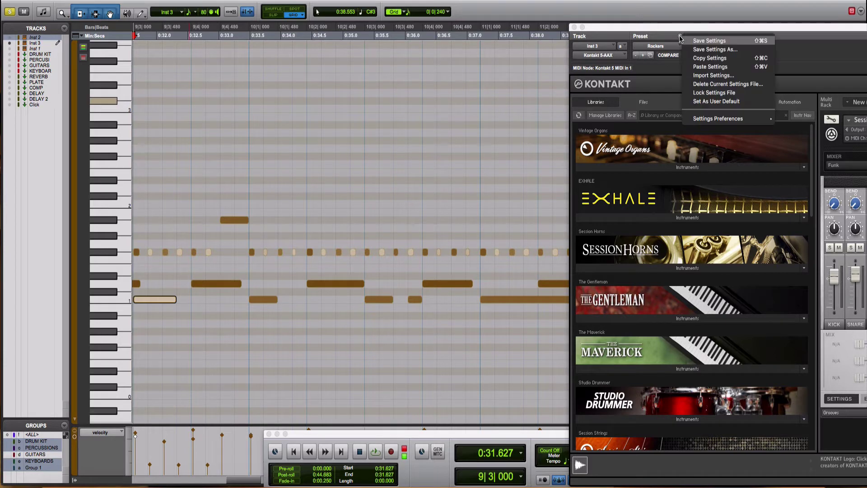
pyautogui.click(720, 50)
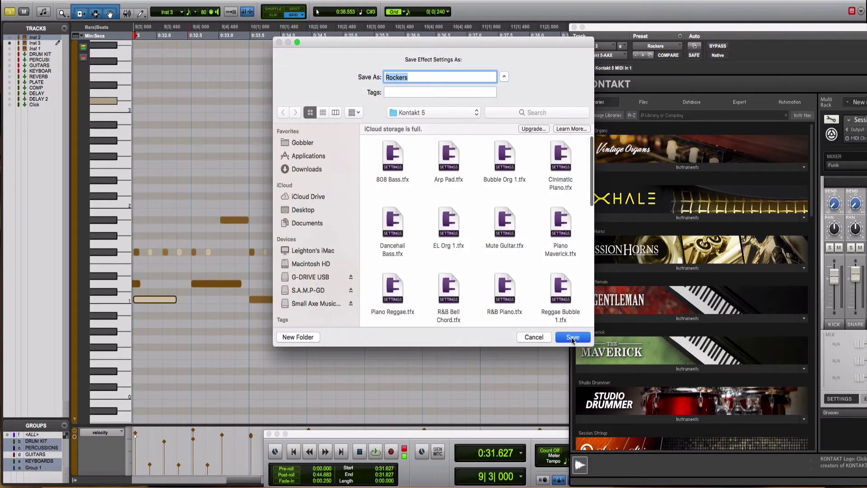
pyautogui.click(572, 337)
pyautogui.click(504, 200)
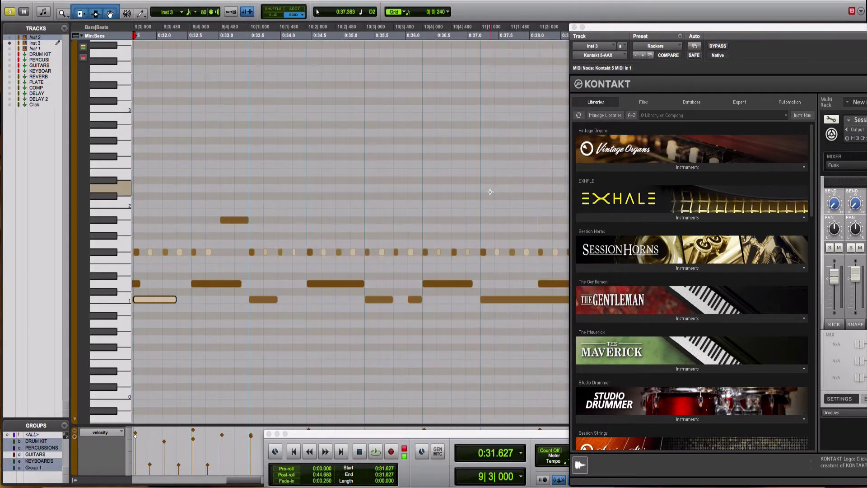
# Step: Lengthen the Bb1 note at 13|2|000 to an eighth note and audition the bar 13 fill from 0:44.505
pyautogui.press('space')
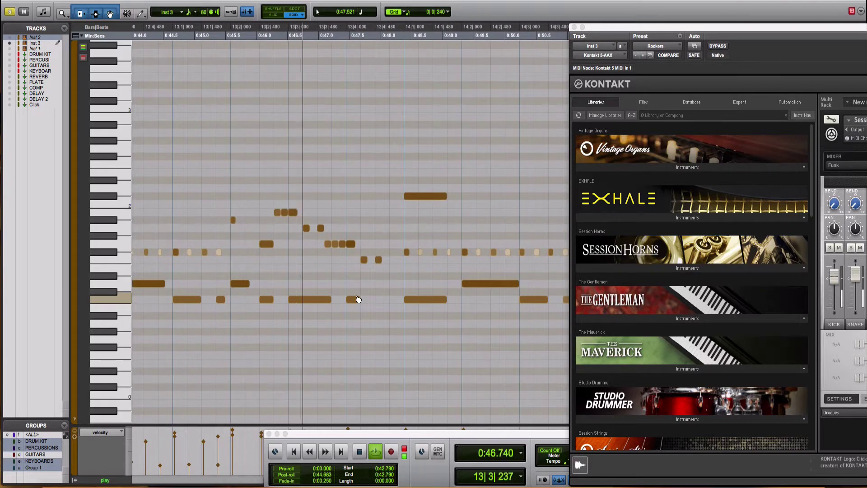
pyautogui.click(197, 185)
pyautogui.press('space')
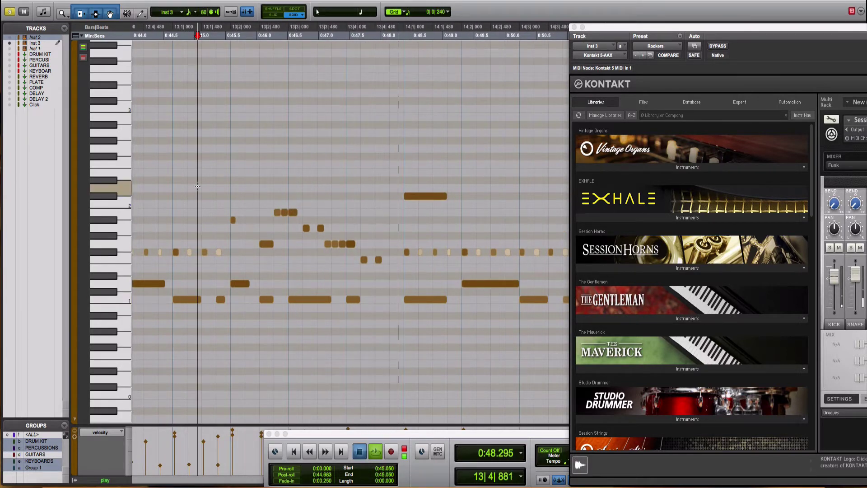
pyautogui.moveTo(234, 220); pyautogui.dragTo(255, 220)
pyautogui.click(164, 186)
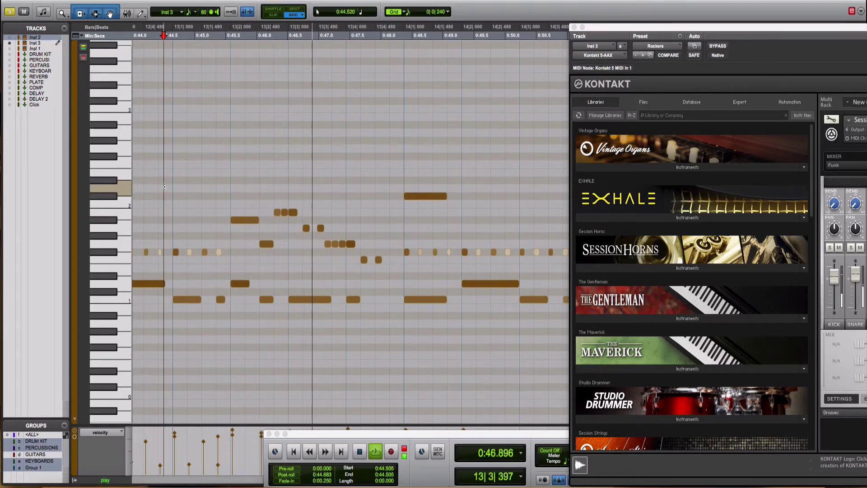
pyautogui.click(164, 187)
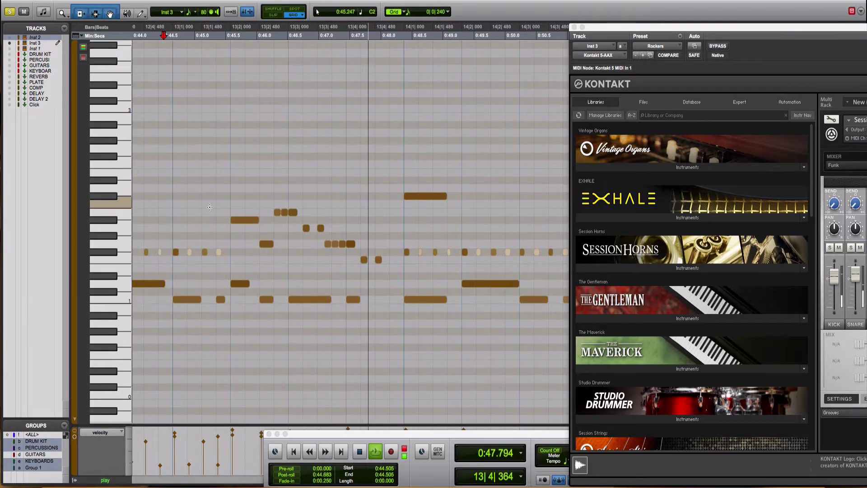
# Step: Delete the F#1 note at 14|1|000 beneath the crash
pyautogui.hscroll(5, 243, 208)
pyautogui.hscroll(-3, 243, 207)
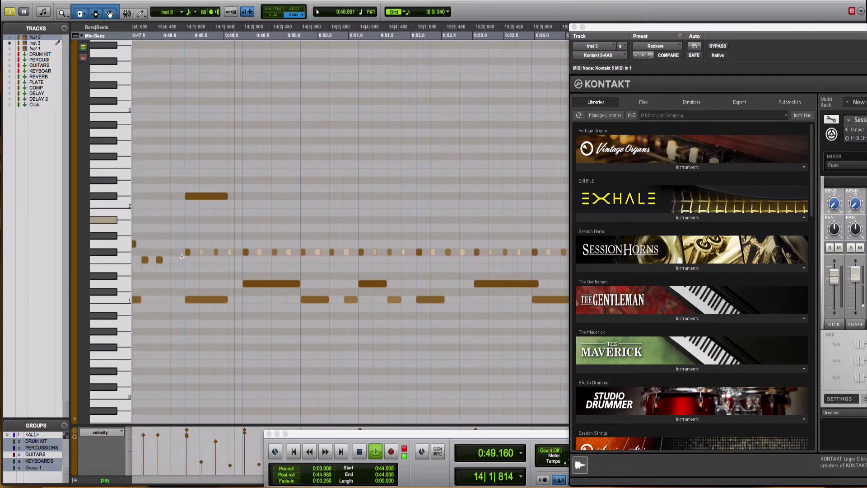
pyautogui.rightClick(190, 251)
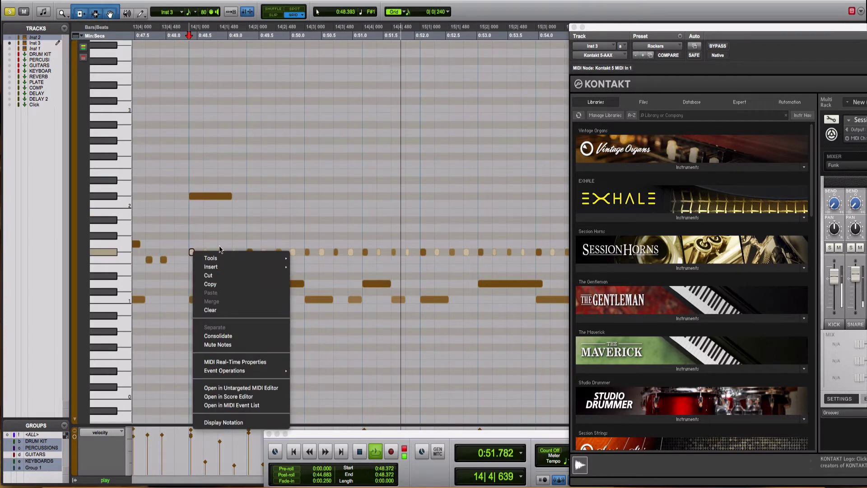
pyautogui.rightClick(189, 239)
pyautogui.rightClick(191, 251)
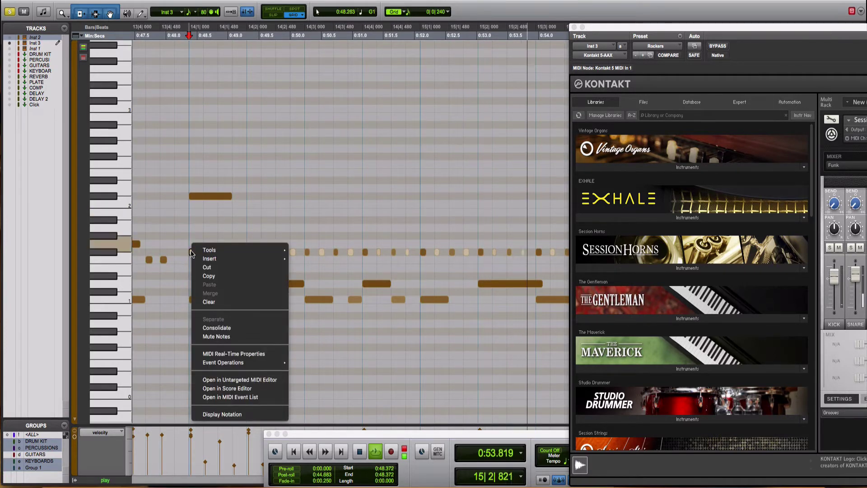
pyautogui.click(191, 250)
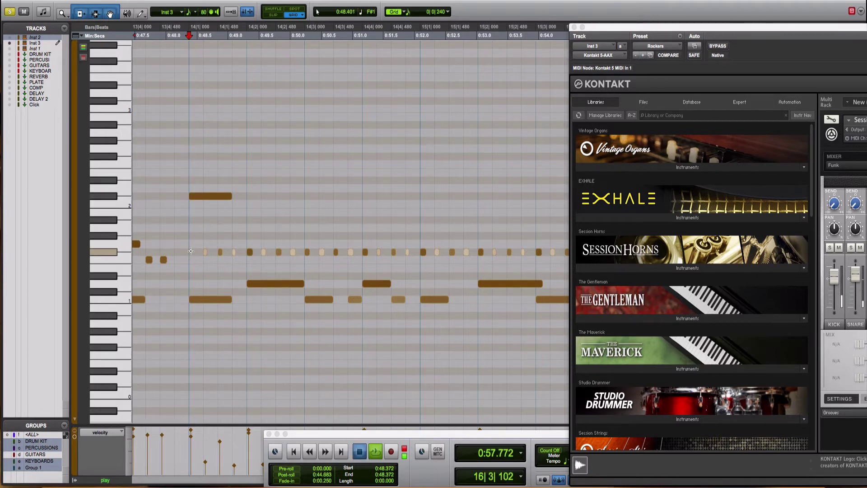
# Step: Audition the drum part from 14|1|000, and continue listening from 0:54.949 into bar 19
pyautogui.press('space')
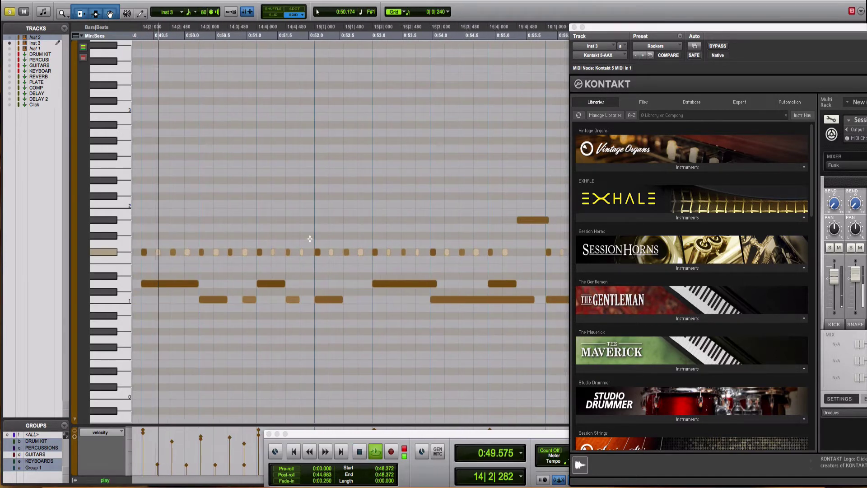
pyautogui.click(394, 185)
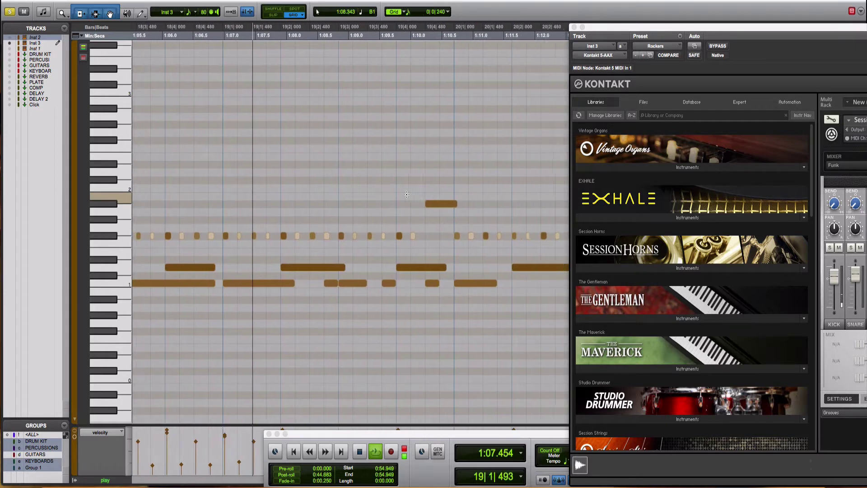
# Step: Shorten the overlong C1 and D1 notes across bars 19 to 21, including the C1 note at 21|3|000
pyautogui.moveTo(256, 267); pyautogui.dragTo(173, 284)
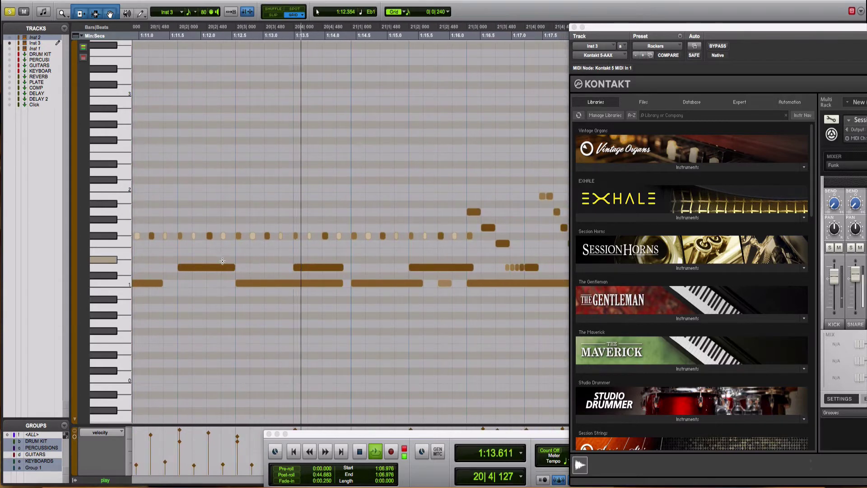
pyautogui.moveTo(222, 261); pyautogui.dragTo(434, 297)
pyautogui.moveTo(471, 267); pyautogui.dragTo(448, 268)
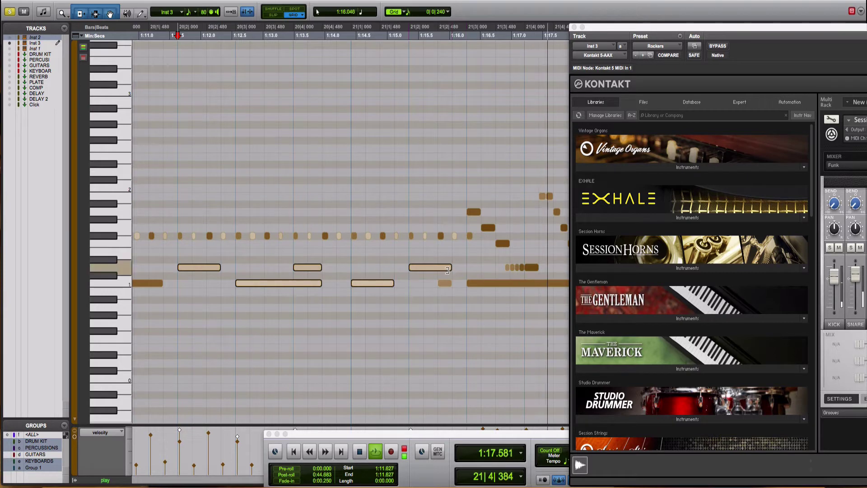
pyautogui.click(329, 303)
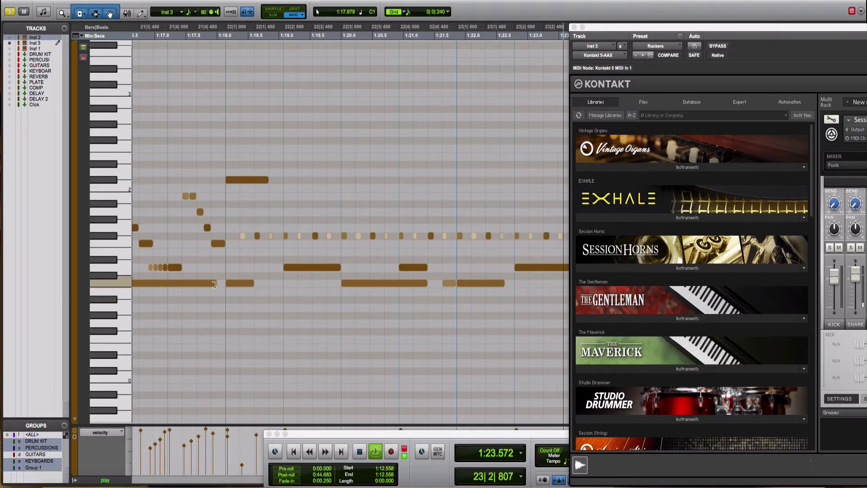
pyautogui.rightClick(211, 283)
pyautogui.click(209, 286)
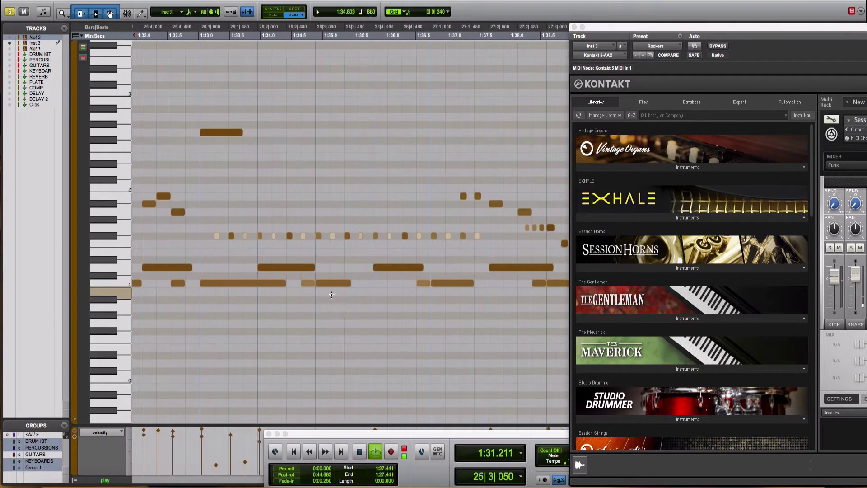
# Step: Shorten the C1 notes at 26|1|000 and 28|1|000 and the D1 notes at 26|2|000, 26|4|000 and 27|2|000
pyautogui.moveTo(295, 283); pyautogui.dragTo(257, 283)
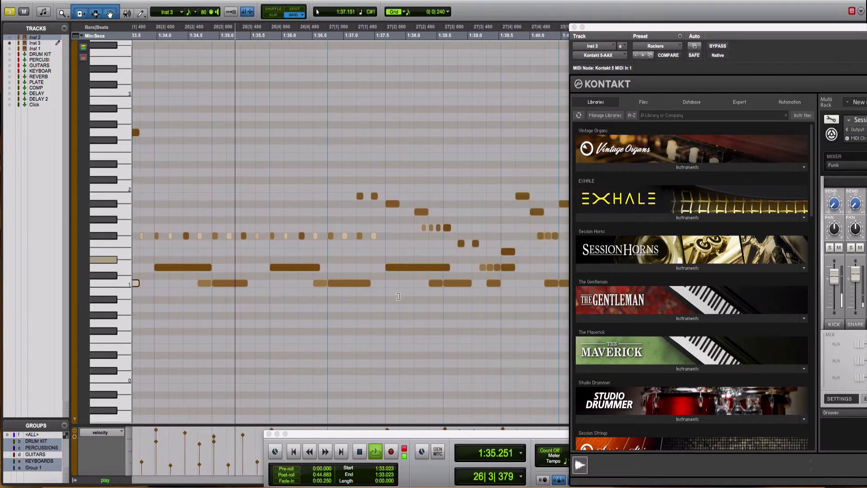
pyautogui.moveTo(319, 267); pyautogui.dragTo(298, 267)
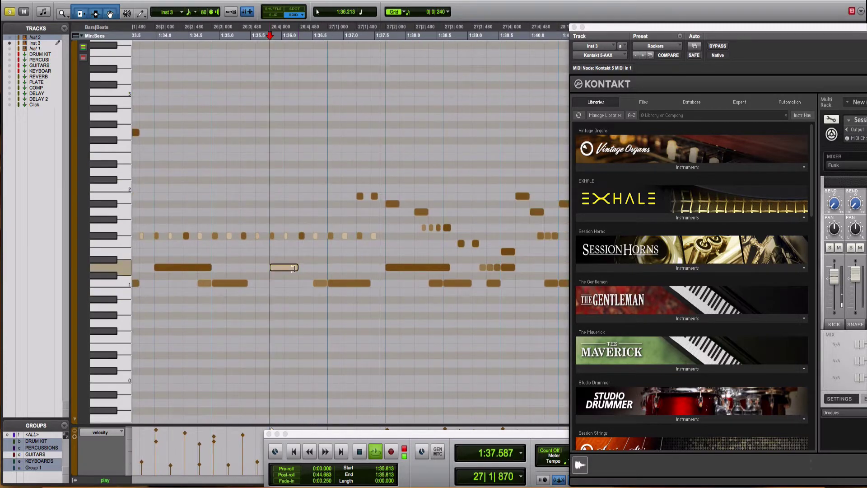
pyautogui.moveTo(209, 267); pyautogui.dragTo(182, 267)
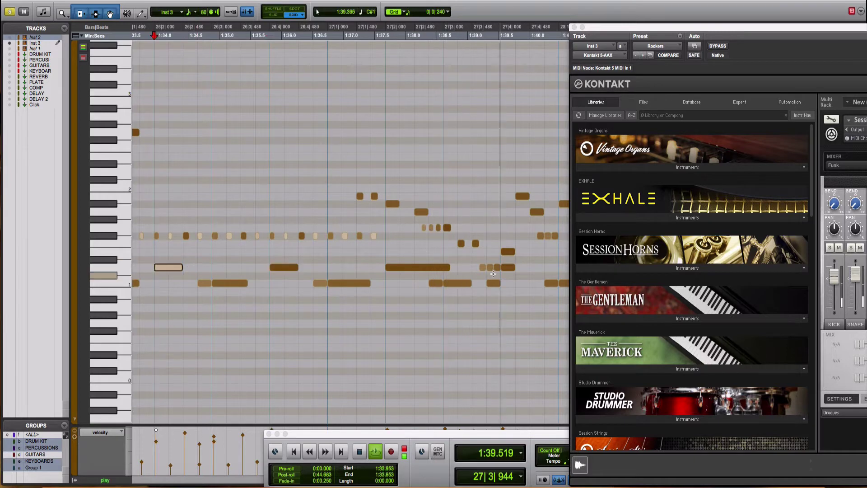
pyautogui.moveTo(448, 267); pyautogui.dragTo(413, 267)
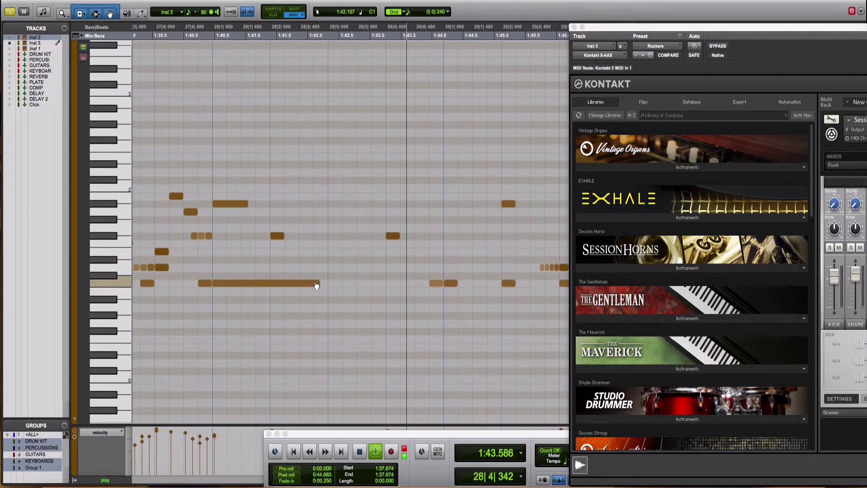
pyautogui.moveTo(316, 283); pyautogui.dragTo(253, 283)
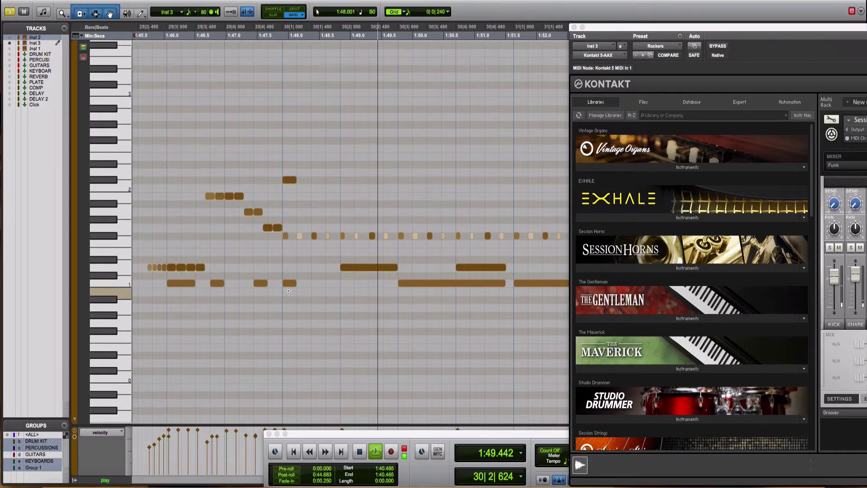
# Step: Copy the D1 hit at 21|4|000 up to E1 and audition the bar 21 fill from 21|3|585
pyautogui.press('space')
pyautogui.hscroll(3, 289, 290)
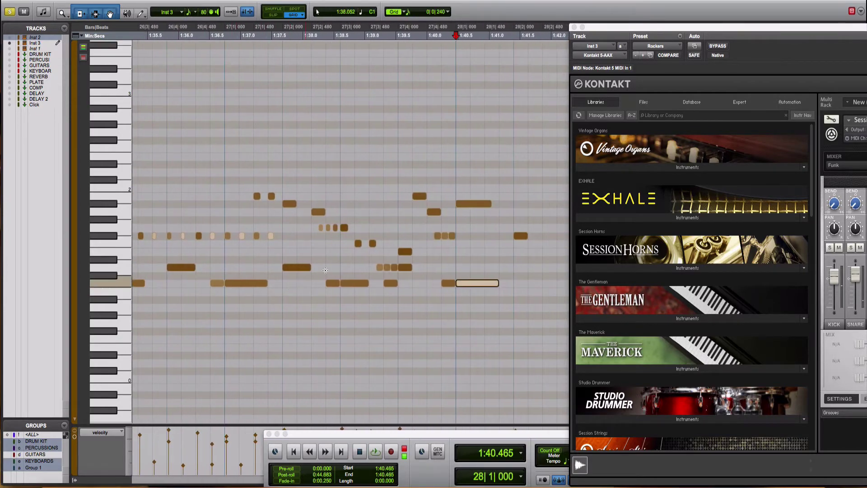
pyautogui.hscroll(-20, 418, 263)
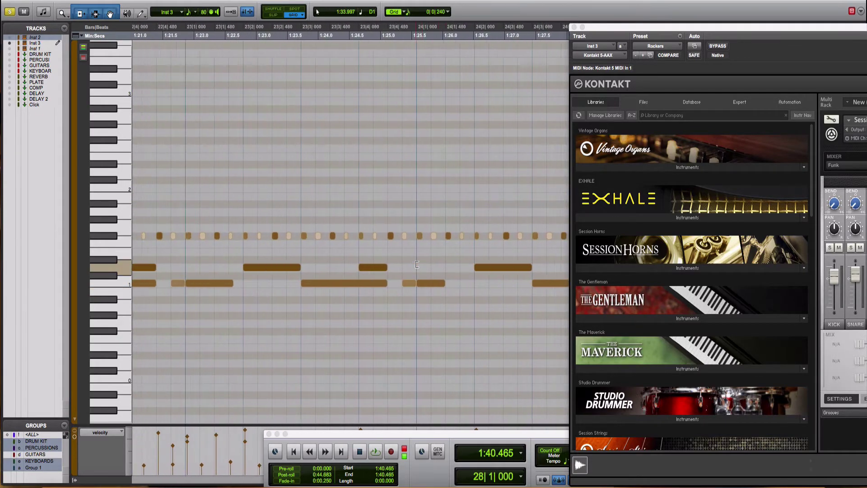
pyautogui.hscroll(-4, 417, 264)
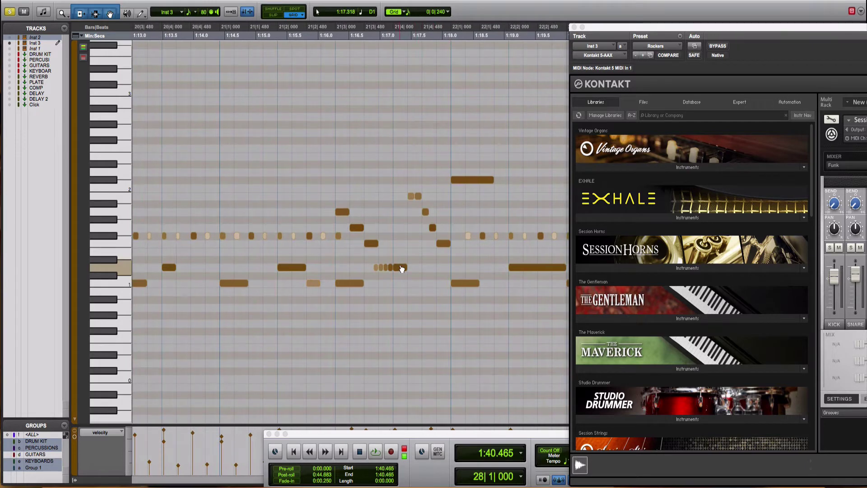
pyautogui.click(405, 252)
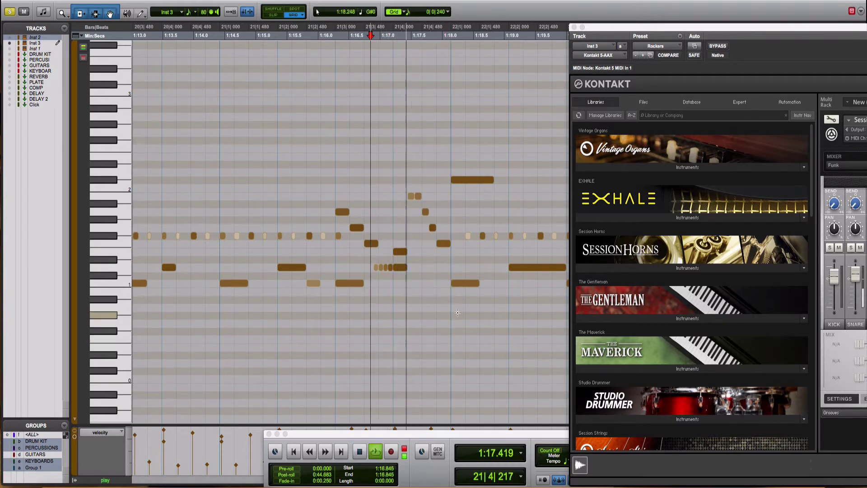
pyautogui.press('space')
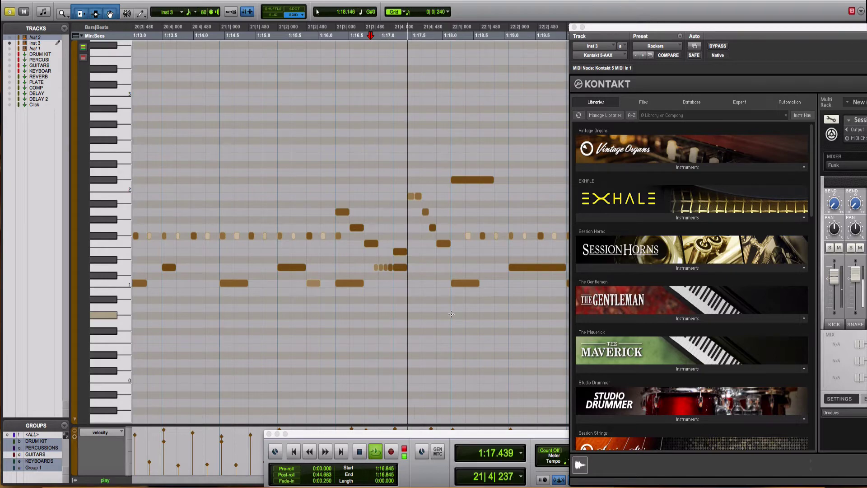
pyautogui.press('space')
# Step: Unmute the OH ST, Room and OH M mics with slightly lowered faders, and save the settings to the Rockers preset
pyautogui.hscroll(5, 465, 293)
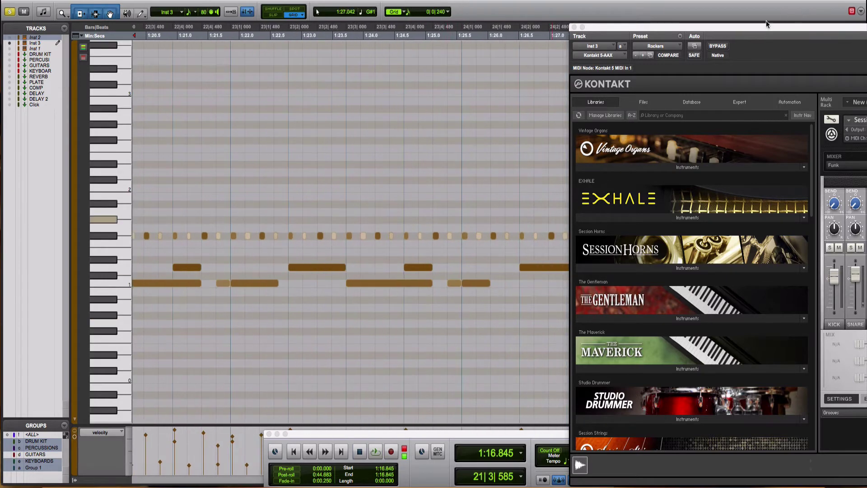
pyautogui.moveTo(766, 24); pyautogui.dragTo(468, 23)
pyautogui.press('space')
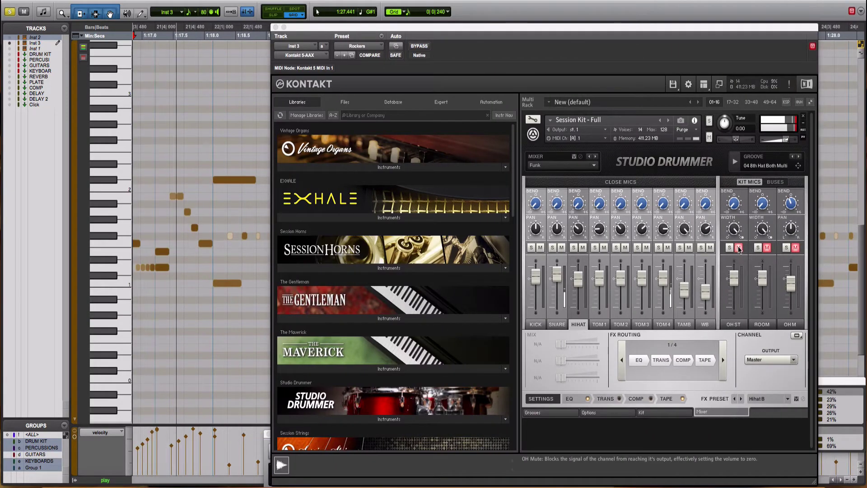
pyautogui.click(738, 248)
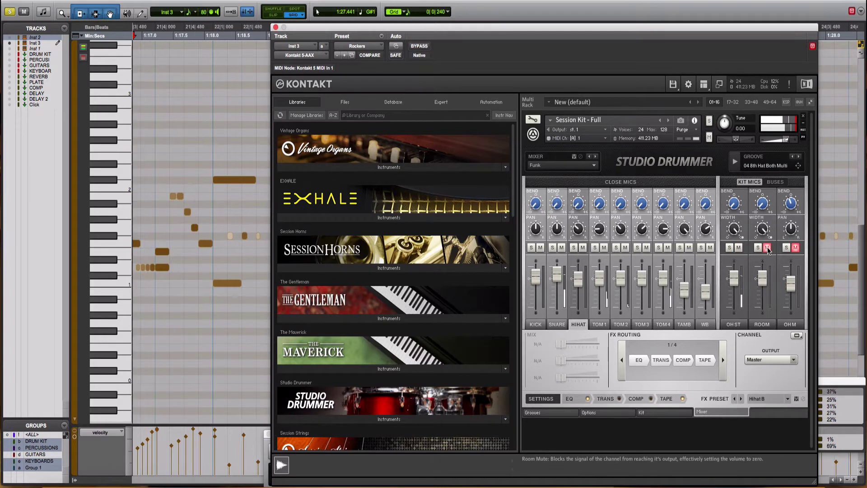
pyautogui.click(795, 248)
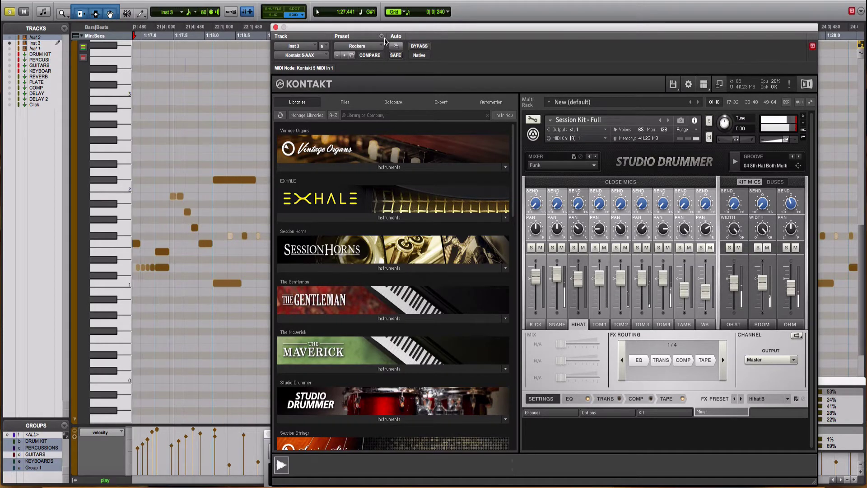
pyautogui.click(382, 37)
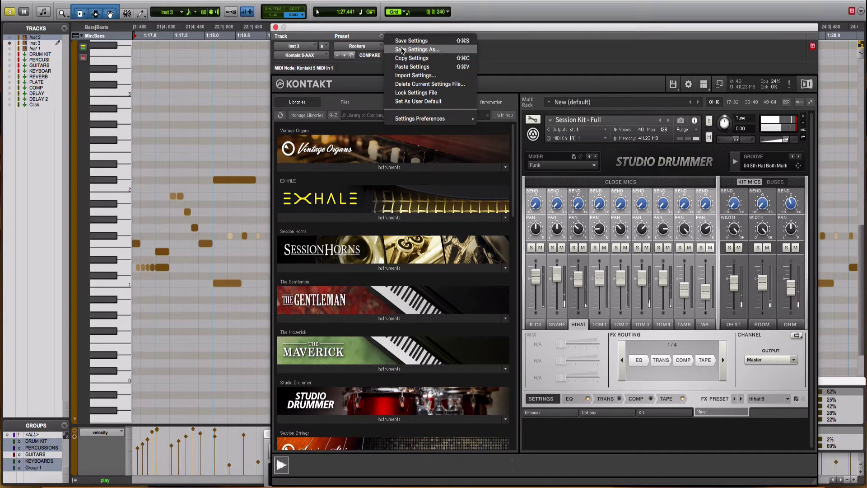
pyautogui.click(410, 44)
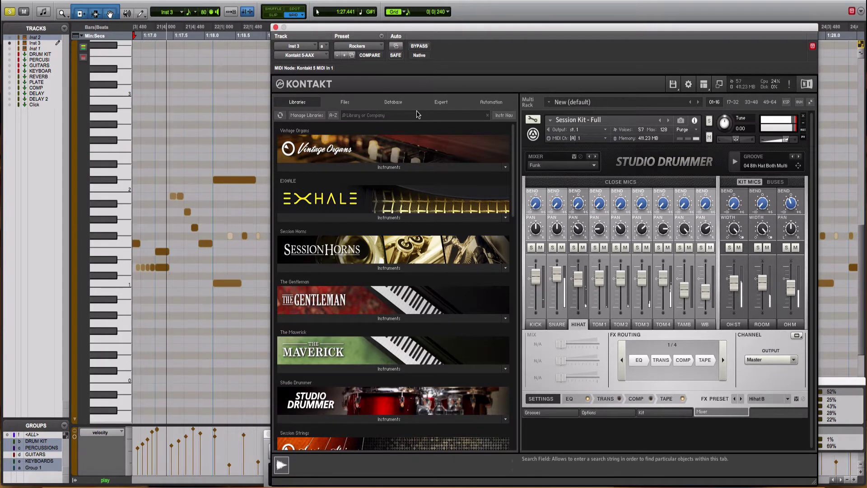
# Step: Mute the OH ST, Room and OH M mics again and close the Kontakt plug-in window
pyautogui.click(739, 248)
pyautogui.click(766, 248)
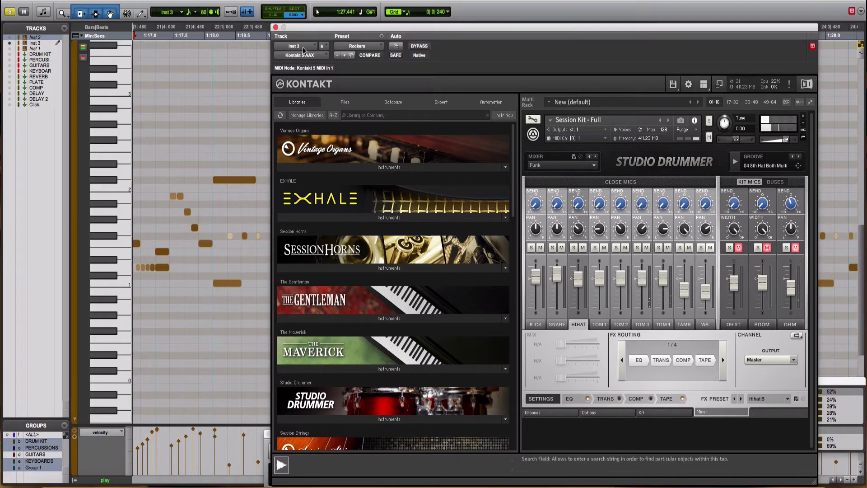
pyautogui.click(275, 27)
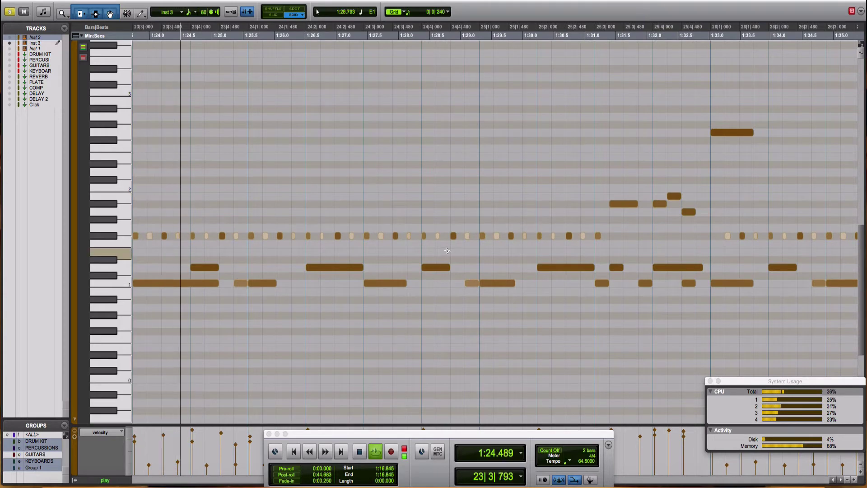
# Step: Audition the bar 25 drum fill repeatedly from 1:30.327
pyautogui.click(542, 162)
pyautogui.press('space')
pyautogui.press('space')
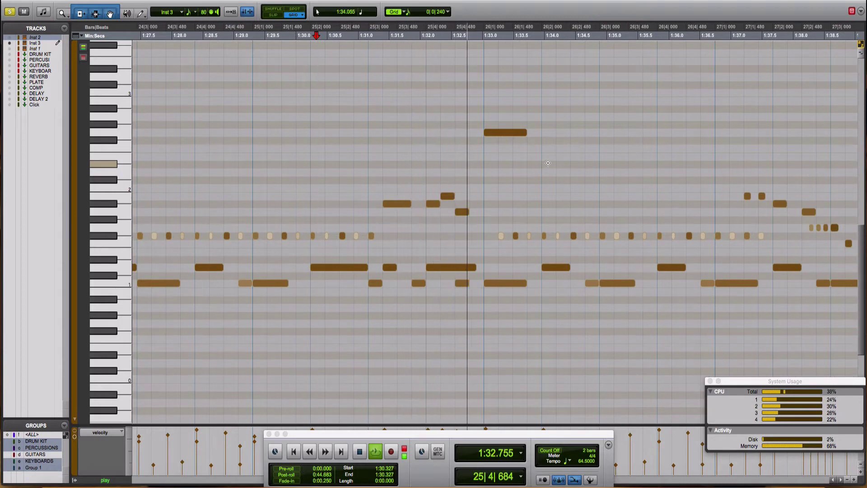
pyautogui.press('space')
pyautogui.press('space')
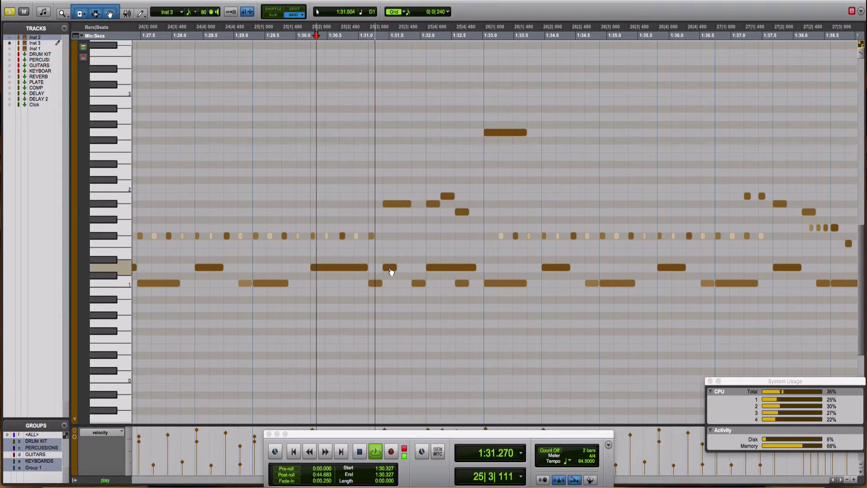
# Step: Shorten the D1 notes at 25|2|000 and 25|4|000, and copy the D1 hits at 25|3|240 and 25|4|000 up to E1
pyautogui.press('space')
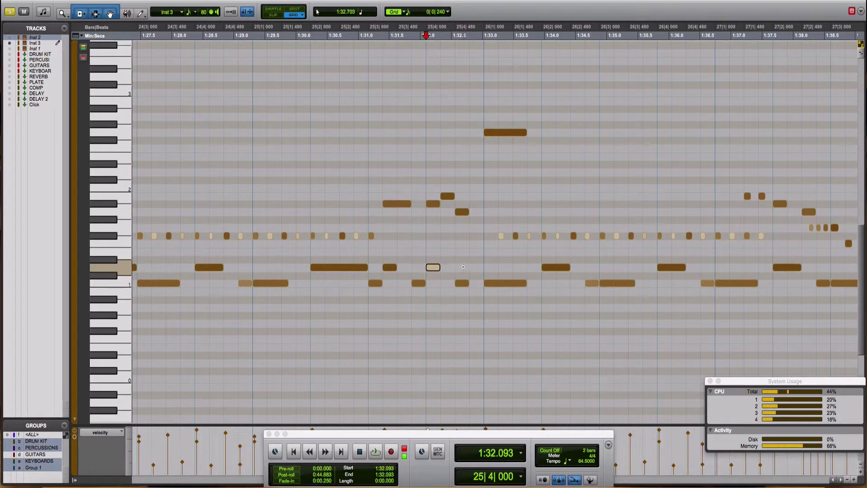
pyautogui.keyDown('shift'); pyautogui.click(391, 268); pyautogui.keyUp('shift')
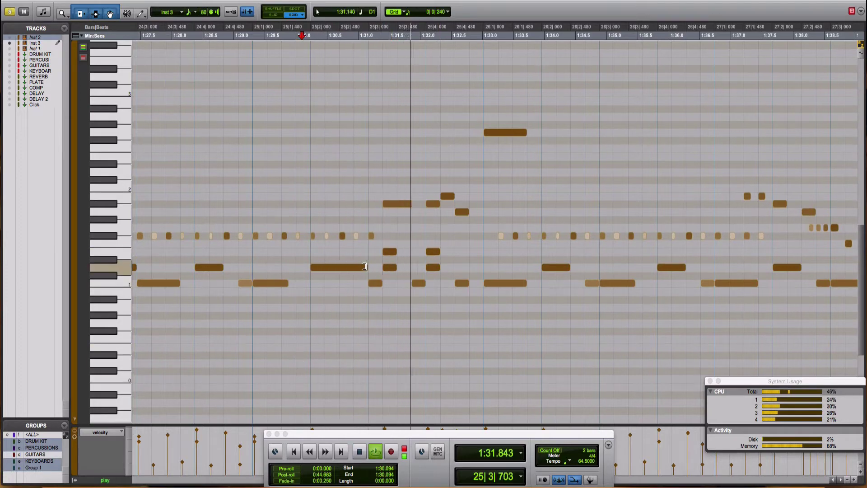
pyautogui.moveTo(366, 267); pyautogui.dragTo(343, 268)
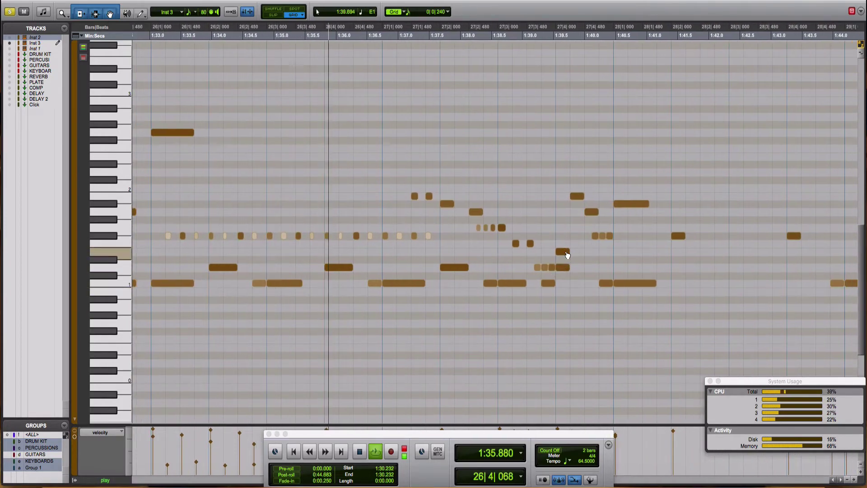
# Step: Copy the four D1 notes starting at 29|3|000 up to Eb1 and audition the fill from 29|1|668
pyautogui.click(566, 252)
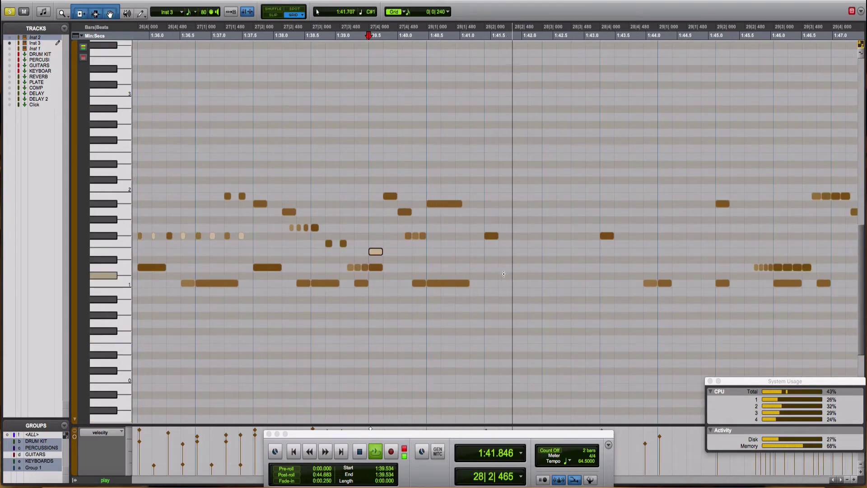
pyautogui.moveTo(645, 267); pyautogui.dragTo(596, 262)
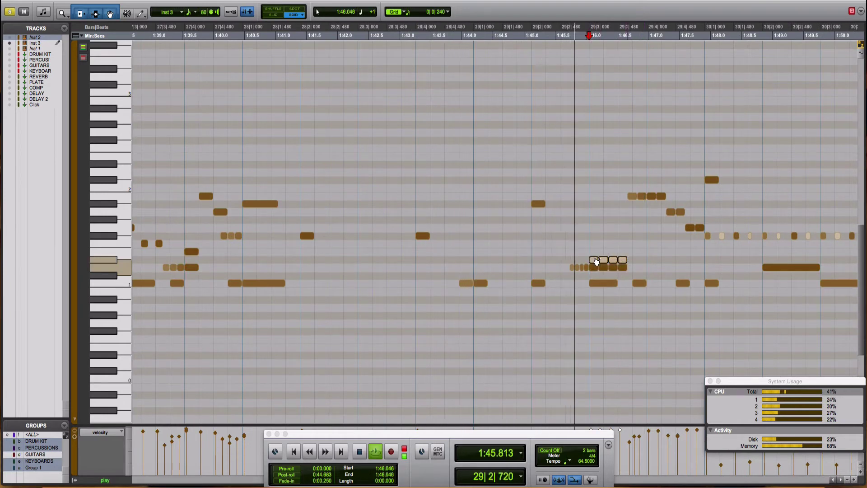
pyautogui.click(513, 175)
pyautogui.press('space')
pyautogui.press('space')
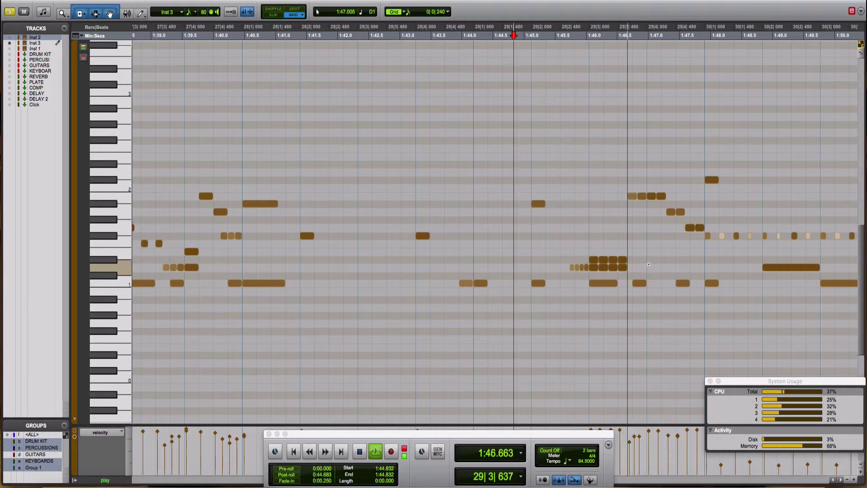
pyautogui.press('space')
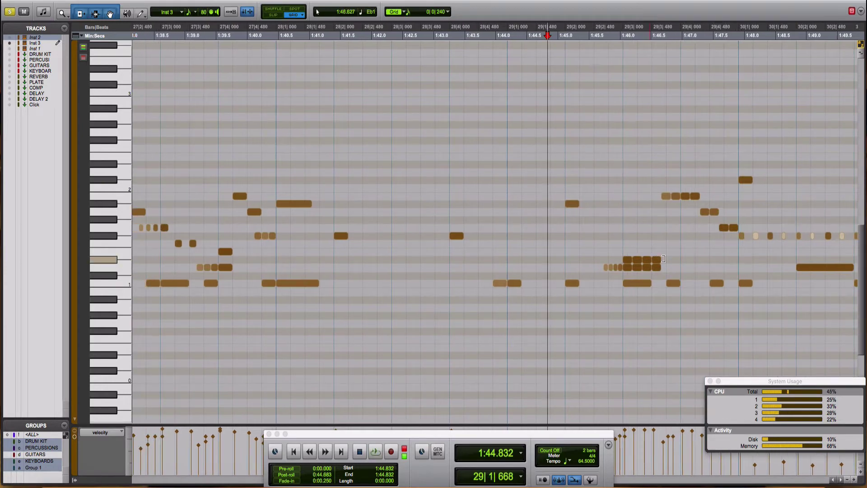
# Step: Check the individual Eb1 notes in the bar 29 fill and audition it repeatedly from 1:45.203
pyautogui.click(659, 259)
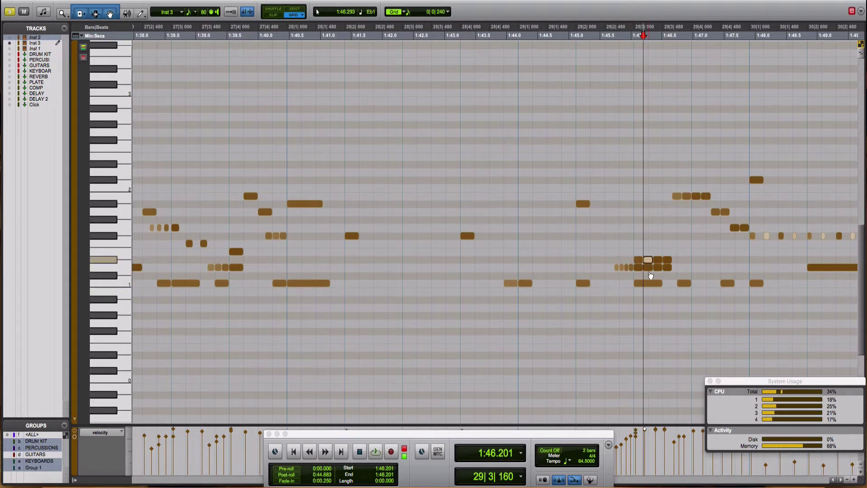
pyautogui.click(581, 378)
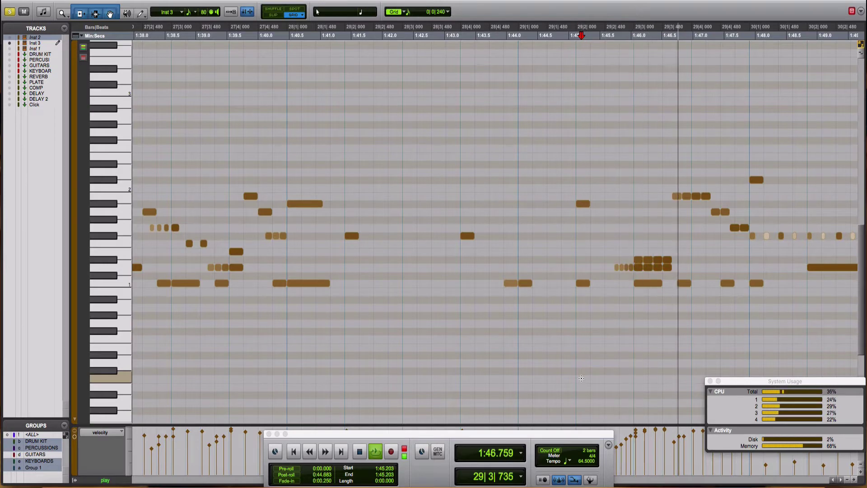
pyautogui.press('space')
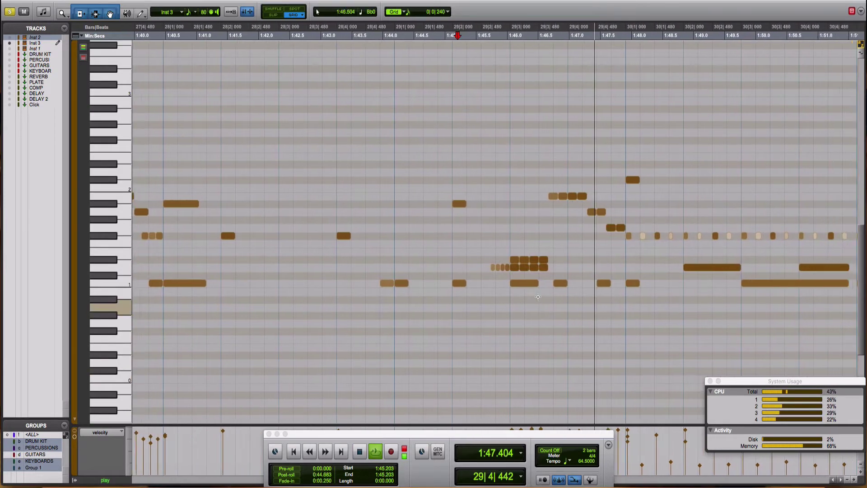
pyautogui.press('space')
pyautogui.press('space')
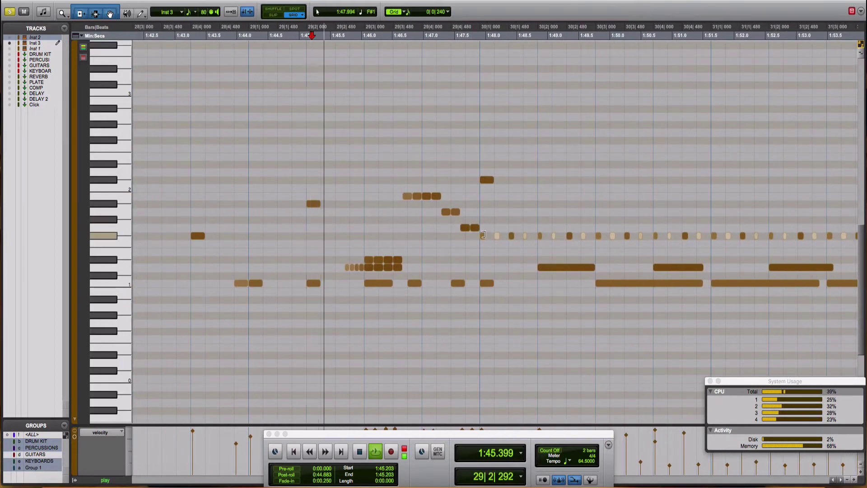
# Step: Play from 1:47.906 and shorten the C1 notes at 30|3|000, 31|1|000 and 31|3|000
pyautogui.click(487, 236)
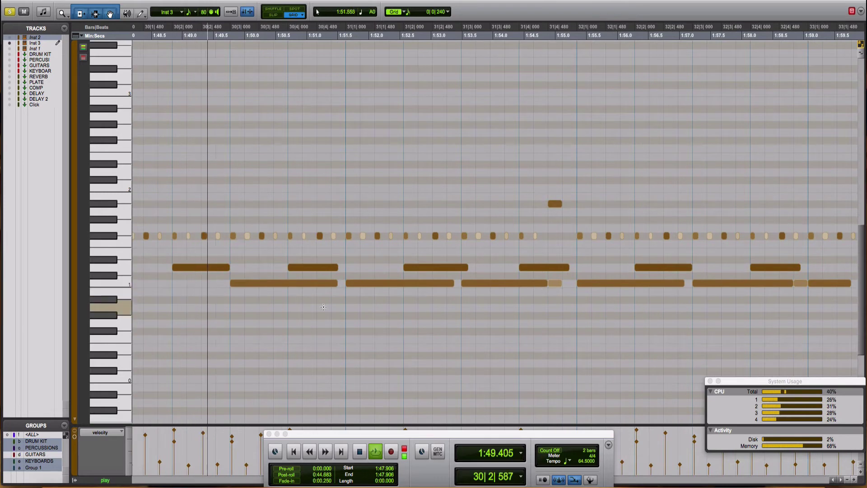
pyautogui.click(257, 284)
pyautogui.keyDown('shift'); pyautogui.click(397, 283); pyautogui.keyUp('shift')
pyautogui.keyDown('shift'); pyautogui.click(519, 283); pyautogui.keyUp('shift')
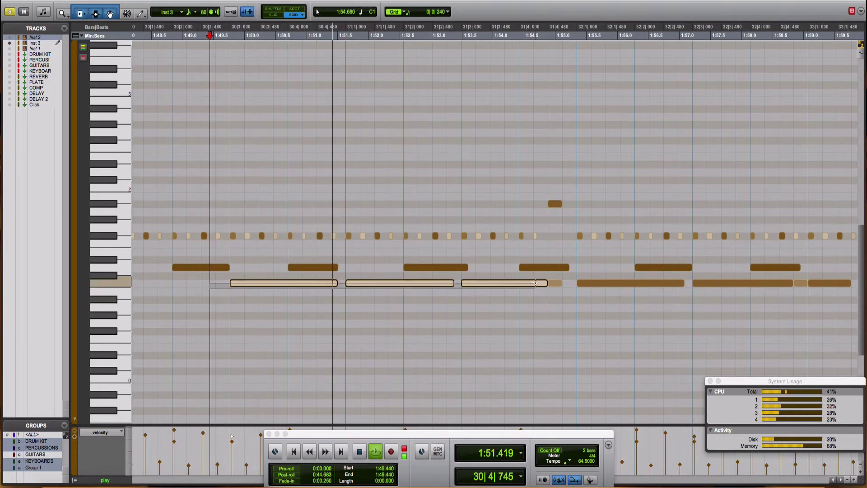
pyautogui.moveTo(519, 282); pyautogui.dragTo(490, 283)
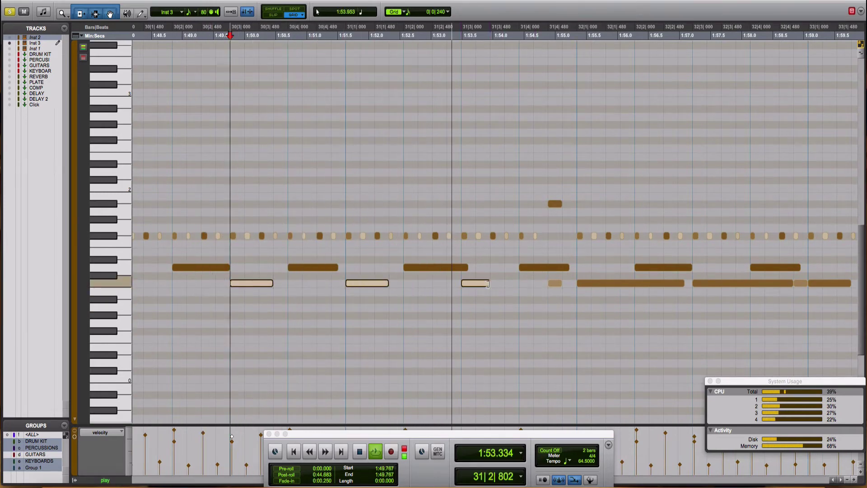
# Step: Shorten the D1 notes from 30|2|000 through 32|4|000 and the C1 notes at 32|1|000 and 32|3|000
pyautogui.click(161, 260)
pyautogui.moveTo(190, 267); pyautogui.dragTo(781, 267)
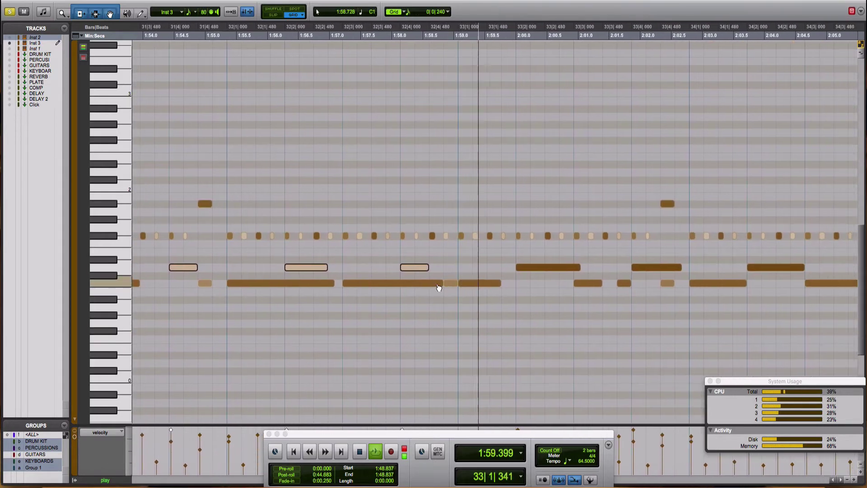
pyautogui.moveTo(443, 283); pyautogui.dragTo(271, 283)
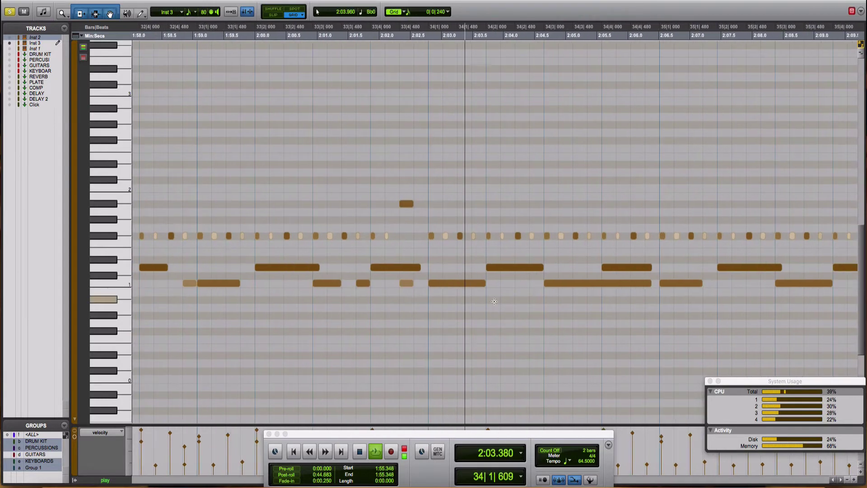
# Step: Shorten the D1 notes in bars 33 to 35 and the C1 notes at 34|1|000, 34|3|000 and 35|3|000
pyautogui.moveTo(245, 247); pyautogui.dragTo(746, 269)
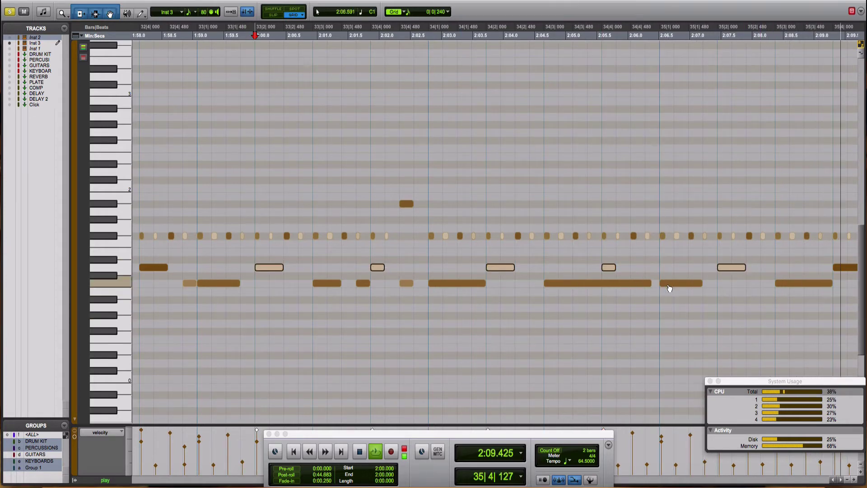
pyautogui.press('space')
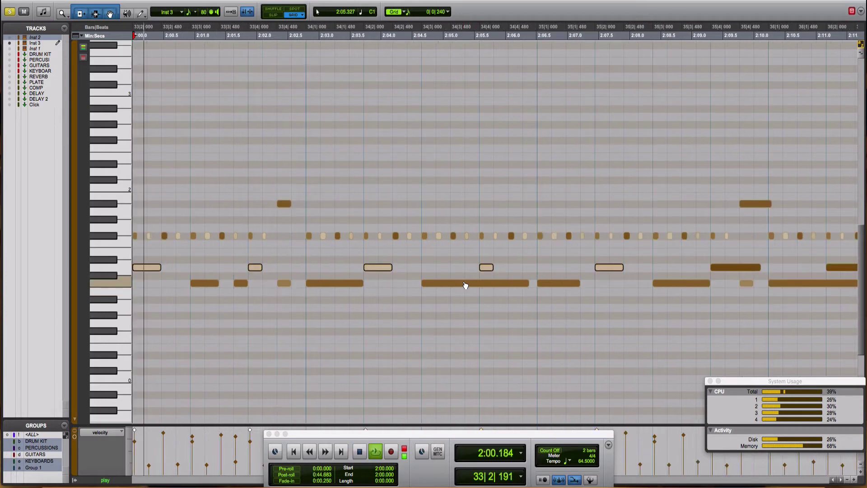
pyautogui.moveTo(550, 283); pyautogui.dragTo(474, 283)
pyautogui.moveTo(387, 283); pyautogui.dragTo(365, 284)
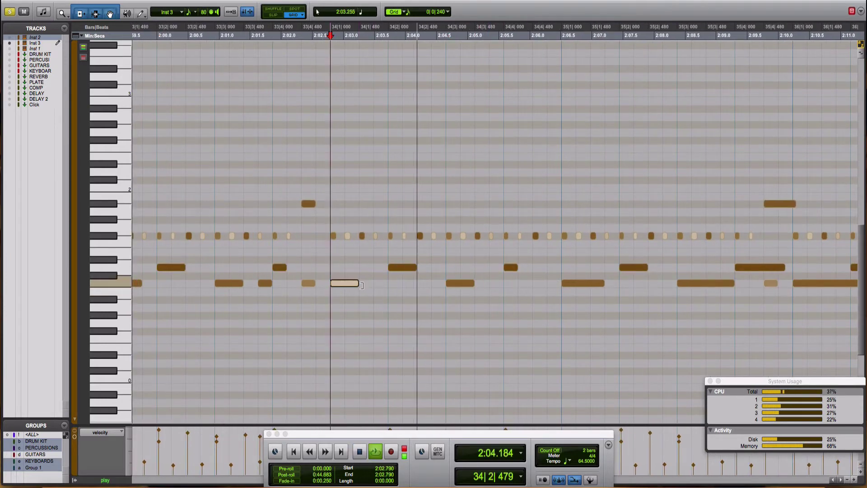
pyautogui.moveTo(504, 285); pyautogui.dragTo(477, 285)
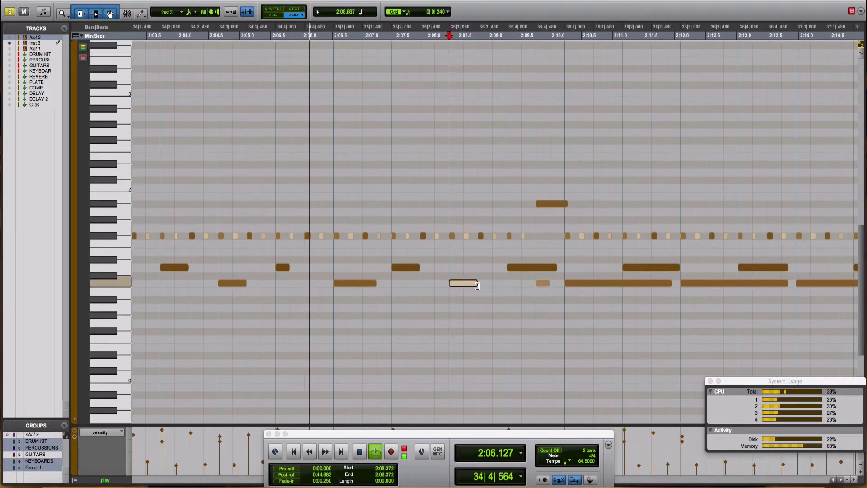
pyautogui.moveTo(552, 267); pyautogui.dragTo(535, 267)
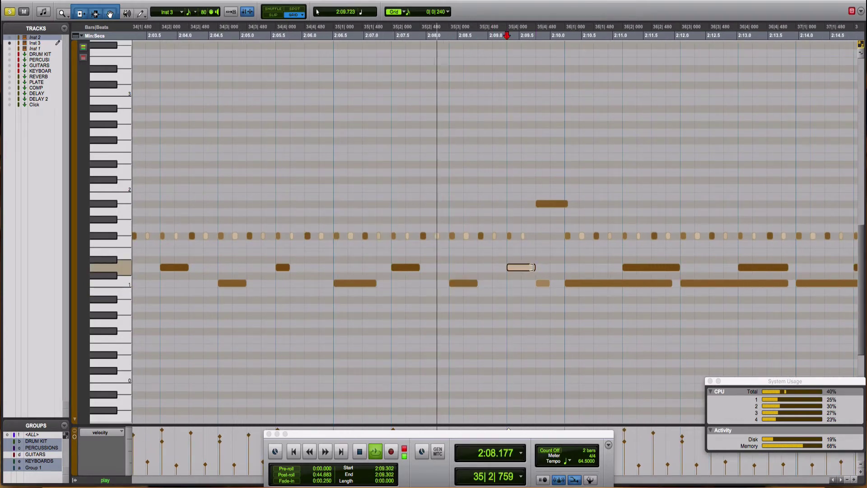
# Step: Shorten the C1 notes at 36|1|000, 36|3|000 and 37|1|000
pyautogui.click(640, 283)
pyautogui.moveTo(639, 283); pyautogui.dragTo(505, 284)
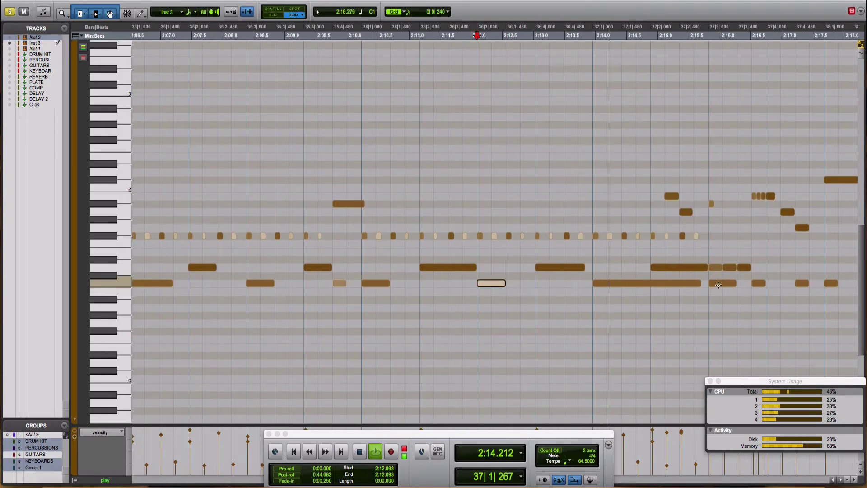
pyautogui.moveTo(698, 283); pyautogui.dragTo(630, 283)
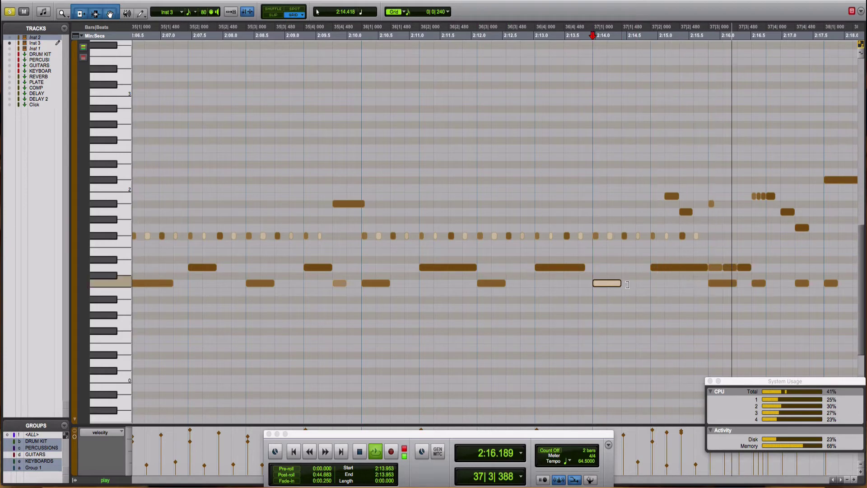
# Step: Shorten the D1 note at 37|2|000 and play the bar 37 fill from 2:14.171
pyautogui.rightClick(334, 160)
pyautogui.click(325, 157)
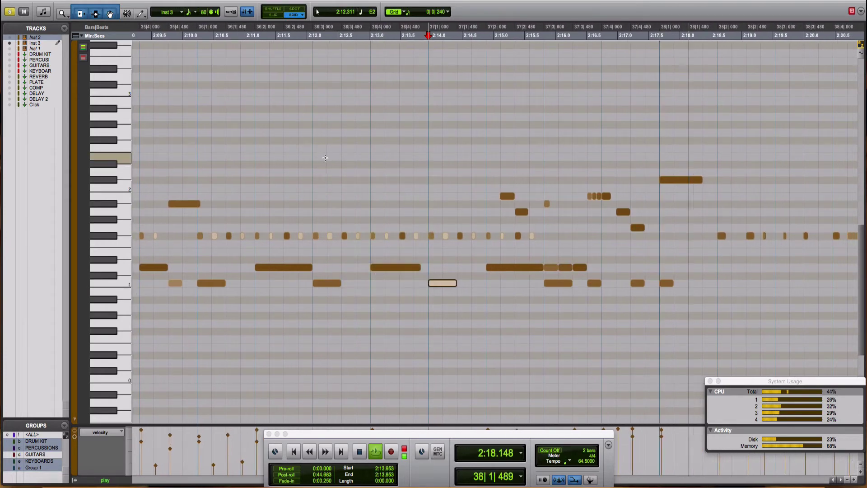
pyautogui.click(318, 156)
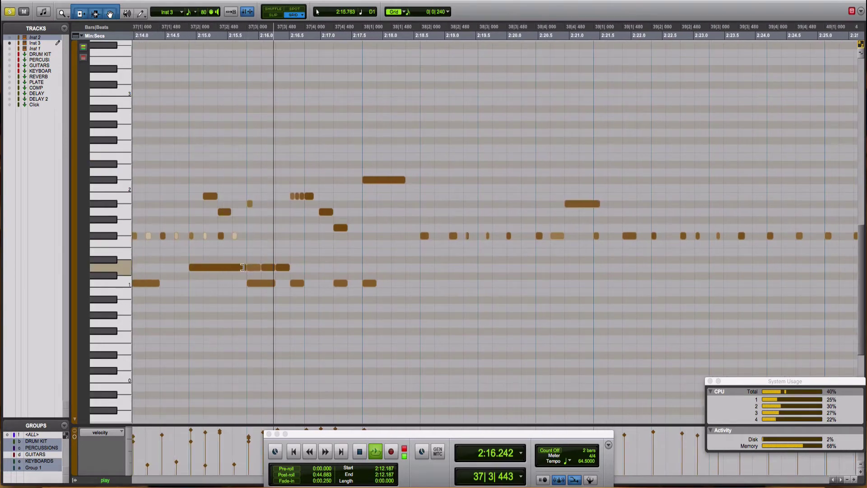
pyautogui.moveTo(242, 267); pyautogui.dragTo(217, 267)
pyautogui.press('space')
pyautogui.press('space')
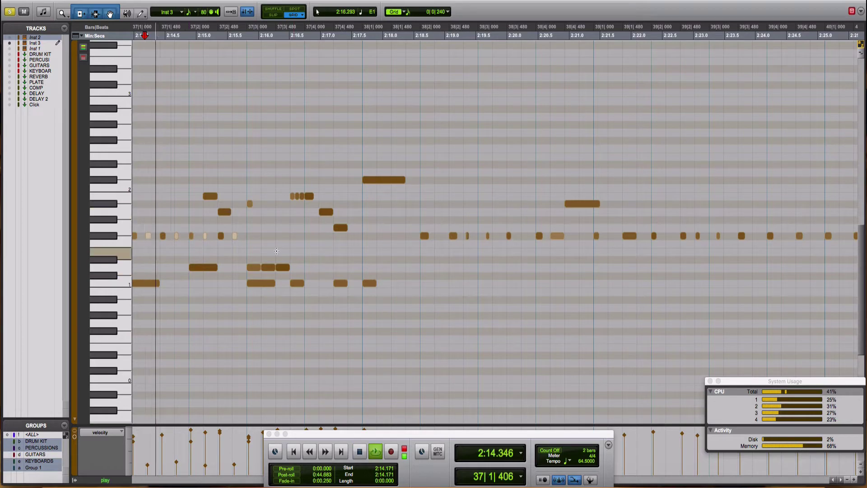
pyautogui.press('space')
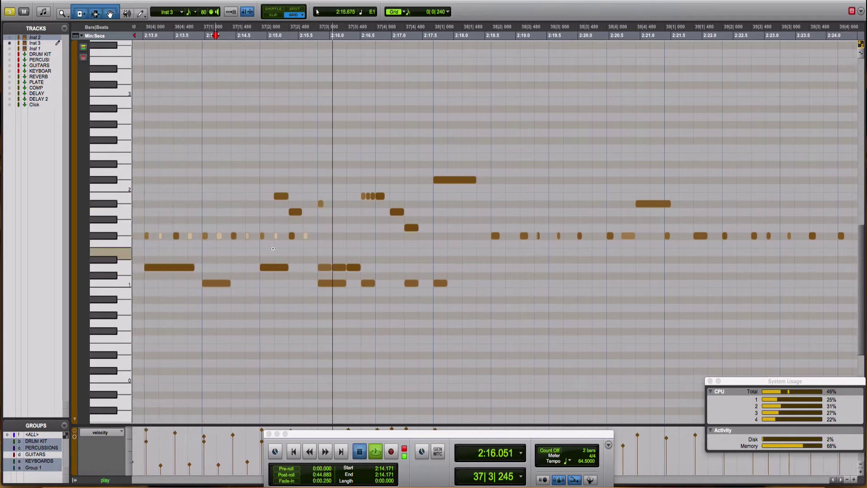
# Step: Audition the bar 37 drum fill repeatedly from 2:13.139
pyautogui.click(134, 159)
pyautogui.click(151, 159)
pyautogui.press('space')
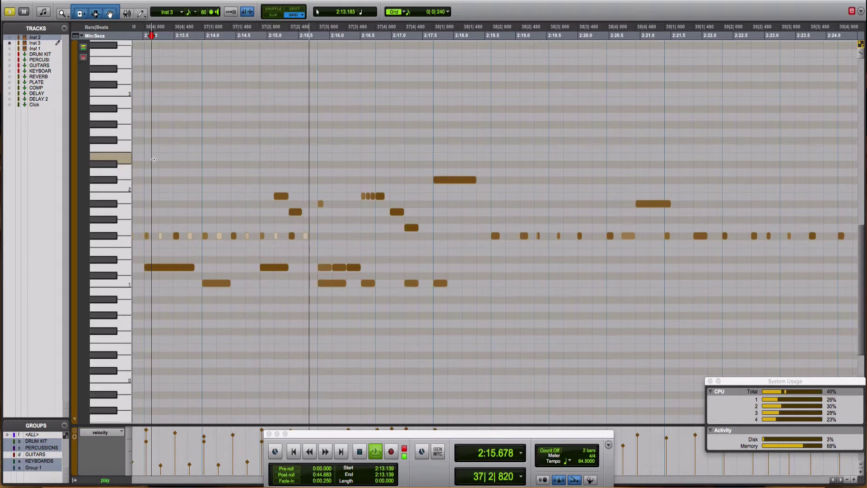
pyautogui.press('space')
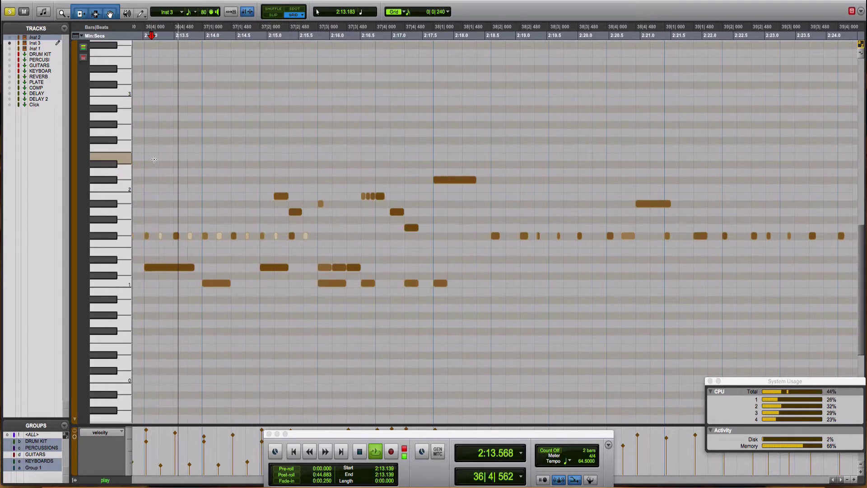
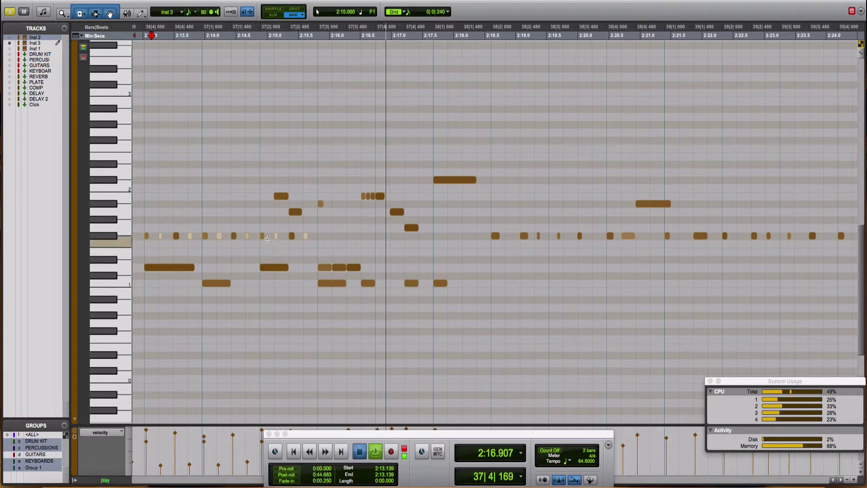
# Step: Move the F#1 note at 37|2|000 up to Bb1, delete the remaining F#1 notes in that beat, and audition from 2:13.989
pyautogui.press('space')
pyautogui.moveTo(265, 220); pyautogui.dragTo(265, 211)
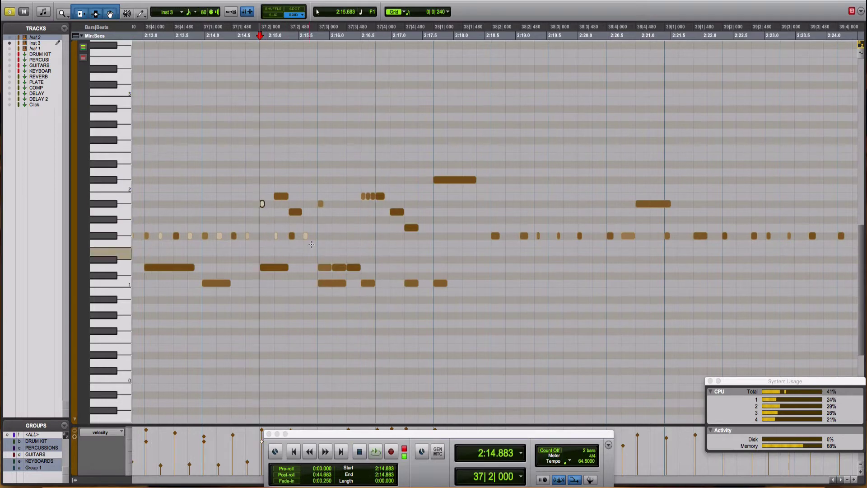
pyautogui.click(218, 200)
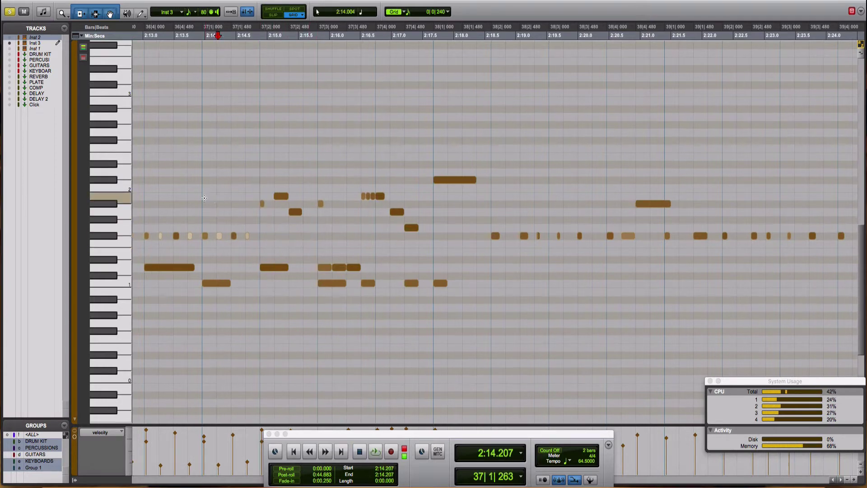
pyautogui.press('space')
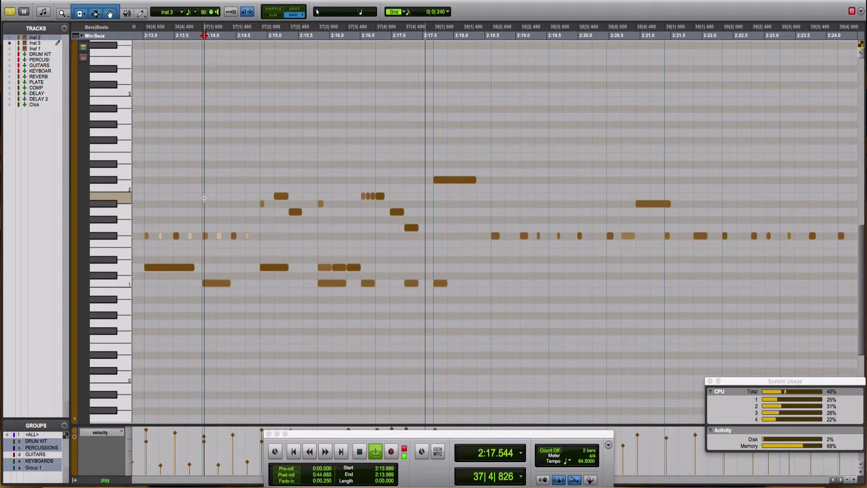
pyautogui.press('space')
pyautogui.press('space')
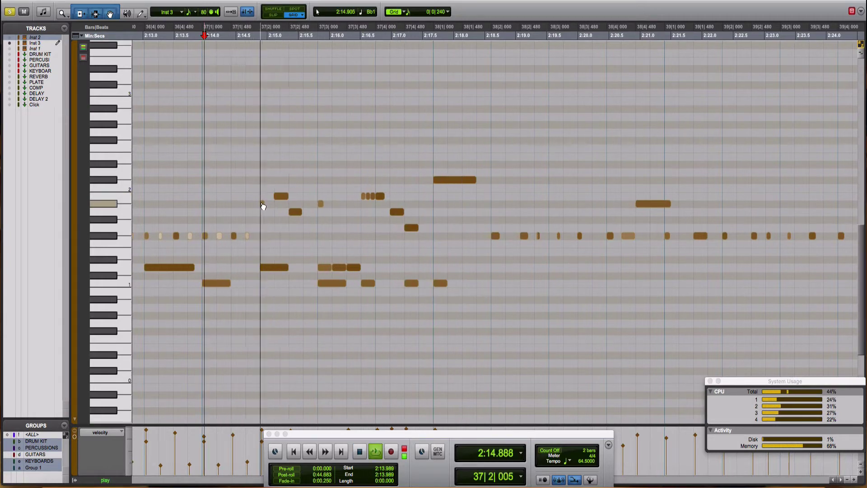
# Step: Lengthen the Bb1 note at 37|2|000 to 240 ticks and move it up to A2
pyautogui.press('space')
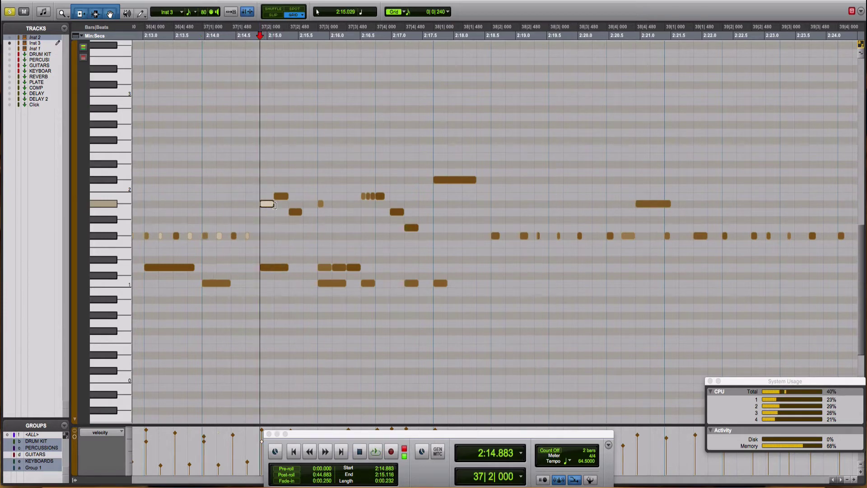
pyautogui.moveTo(268, 205); pyautogui.dragTo(266, 193)
pyautogui.moveTo(268, 139); pyautogui.dragTo(269, 124)
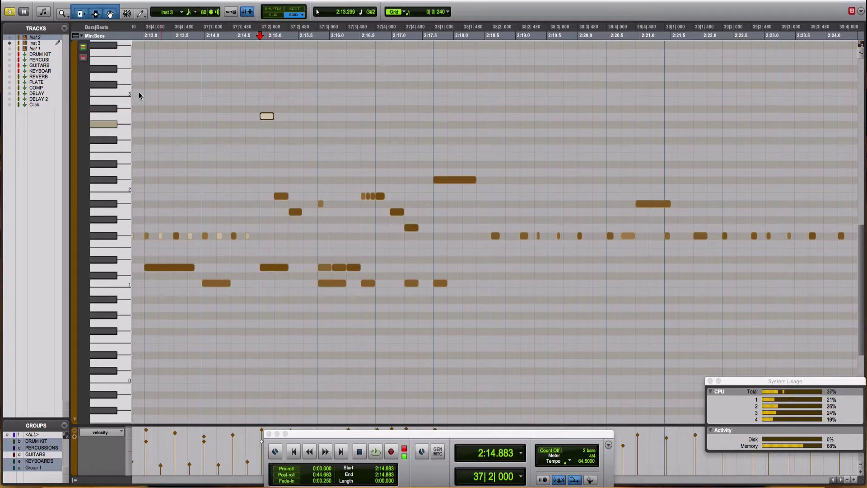
# Step: Unmute the OH M mic in the Studio Drummer mixer, audition the kit, and close the plug-in window
pyautogui.press('ctrl+alt+super+w')
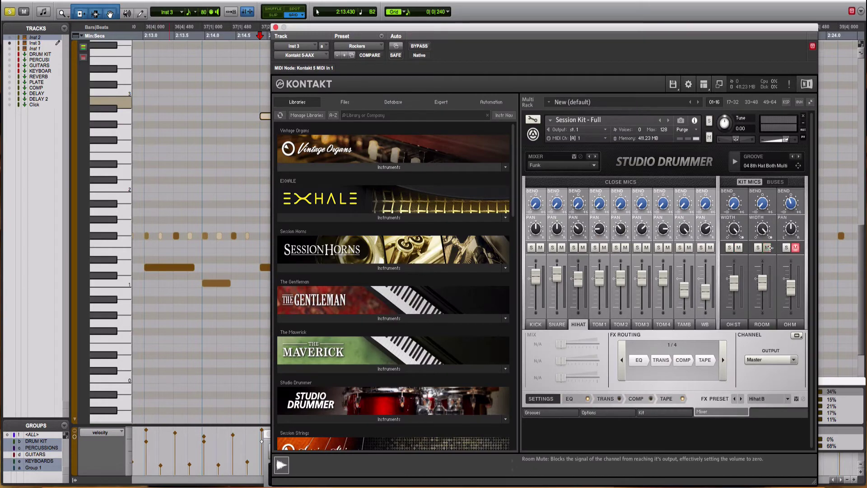
pyautogui.click(796, 247)
pyautogui.press('space')
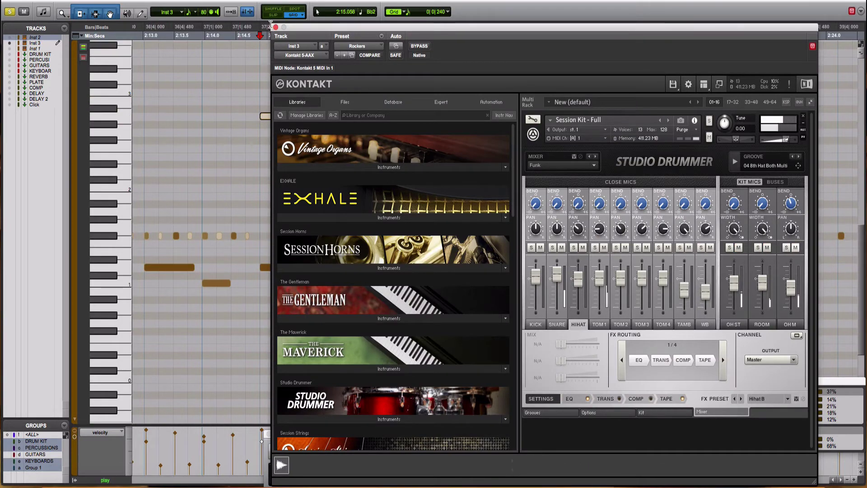
pyautogui.click(275, 28)
pyautogui.press('space')
# Step: Move the A2 note at 37|2|000 up to B2, lengthen it to 480 ticks, adjust its velocity, and audition the fill
pyautogui.click(267, 117)
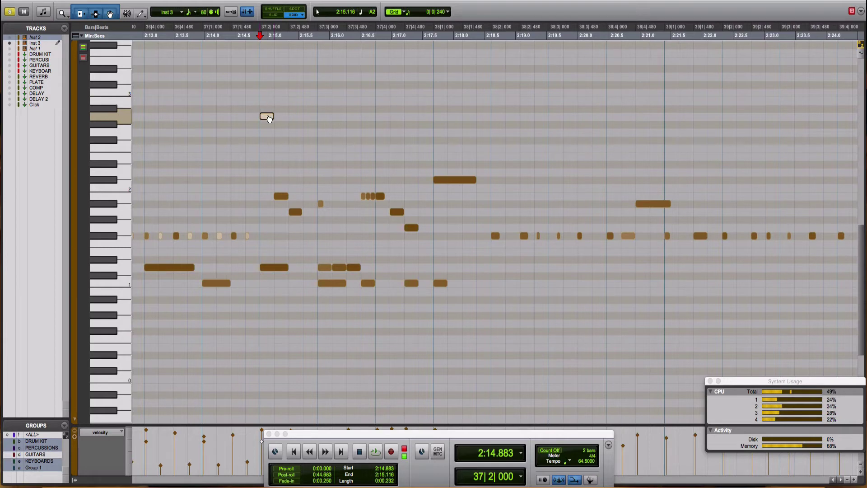
pyautogui.click(272, 100)
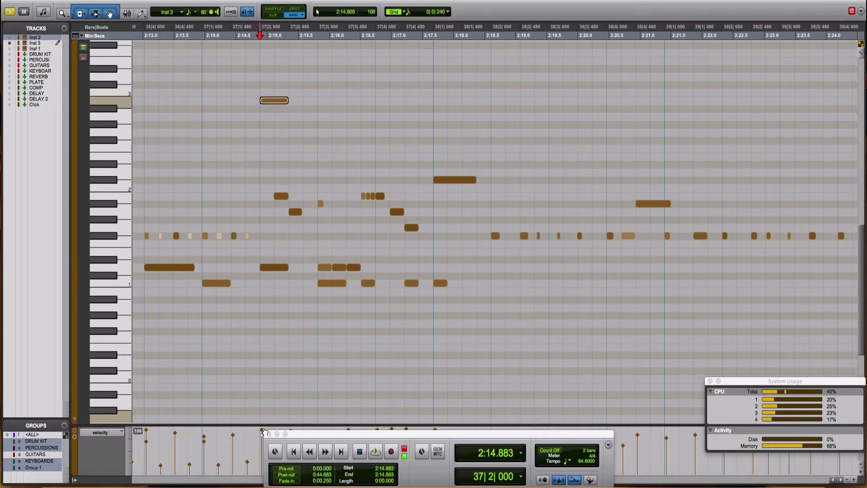
pyautogui.click(213, 393)
pyautogui.press('space')
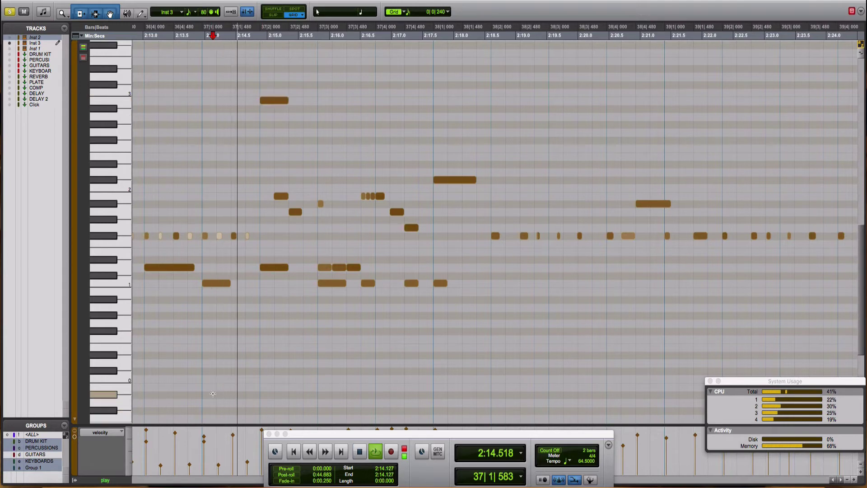
pyautogui.click(143, 367)
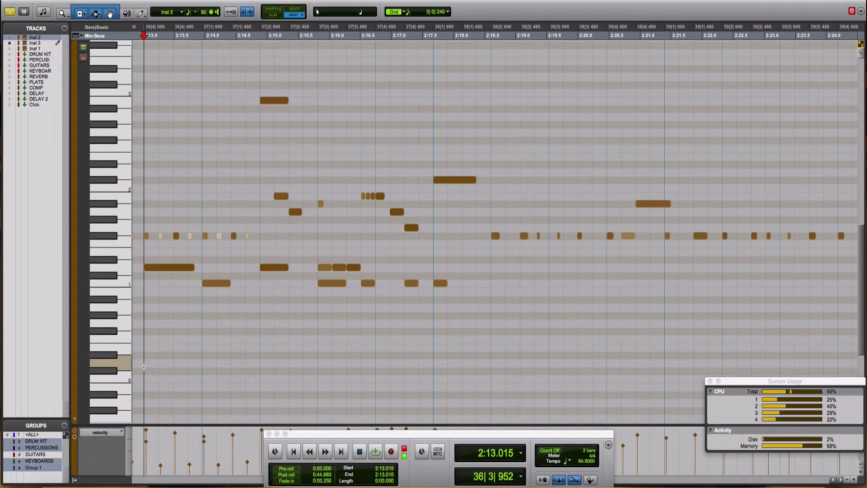
# Step: Copy the B2 note at 37|2|000 down to A2, set the copy's velocity to 118, and audition from 2:14.222
pyautogui.click(274, 101)
pyautogui.press('space')
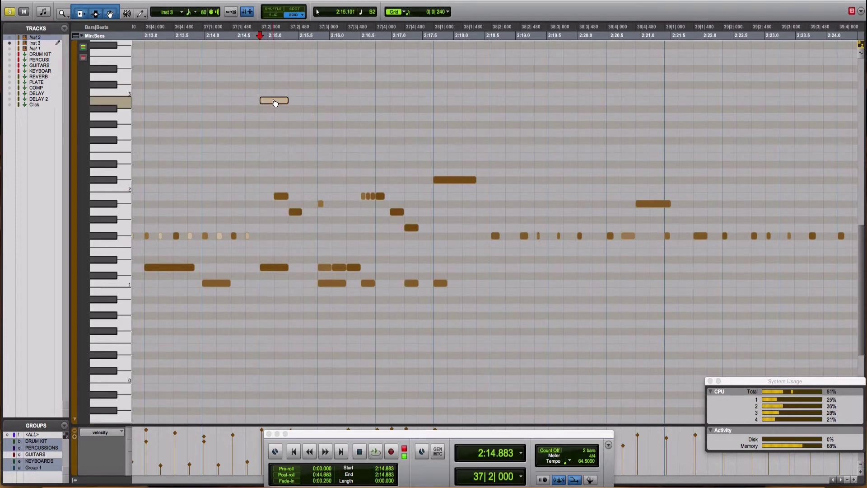
pyautogui.press('space')
pyautogui.press('space')
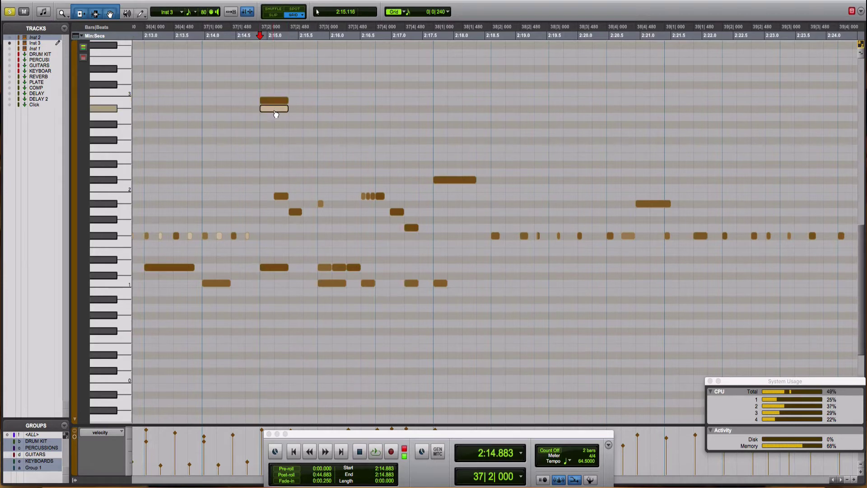
pyautogui.moveTo(276, 114); pyautogui.dragTo(276, 120)
pyautogui.hscroll(3, 199, 183)
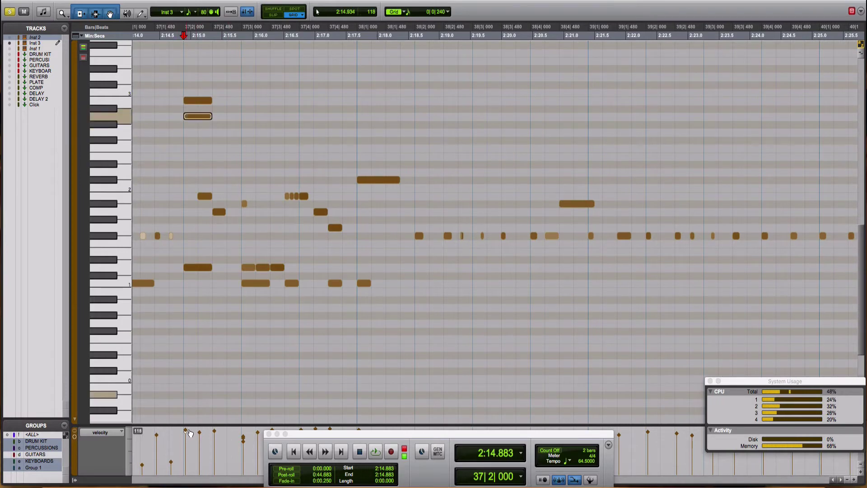
pyautogui.click(143, 368)
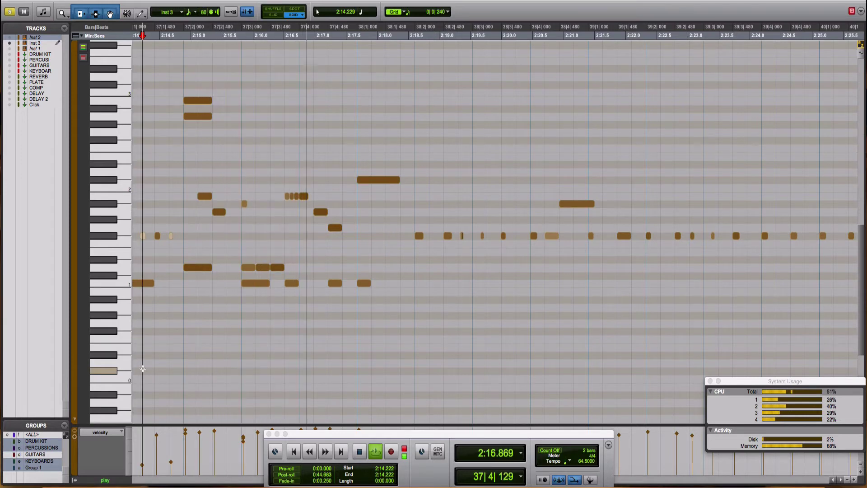
# Step: Copy the last two D1 notes of the group starting at 37|3|240 up to E1 and audition from 2:14.847
pyautogui.press('space')
pyautogui.moveTo(294, 264); pyautogui.dragTo(263, 267)
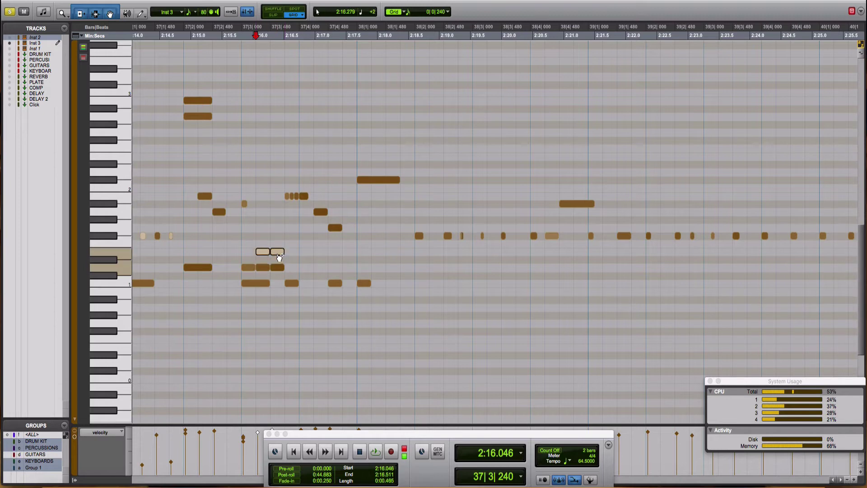
pyautogui.click(181, 302)
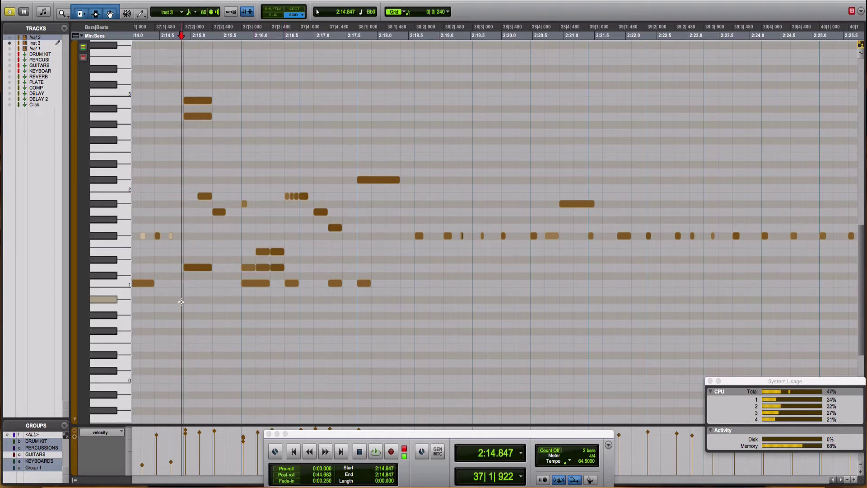
pyautogui.press('space')
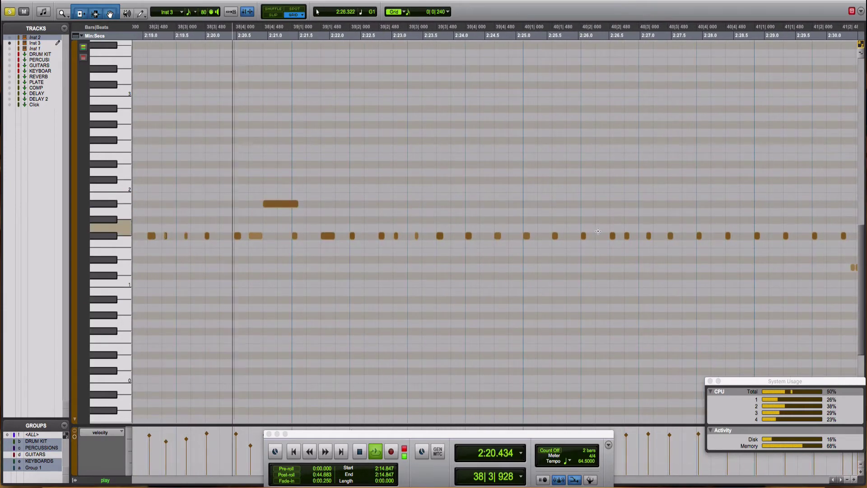
# Step: Lower the velocities of all F#1 hi-hat notes from 38|2|000 up to the bar 41 fill and audition from 2:18.604
pyautogui.press('r')
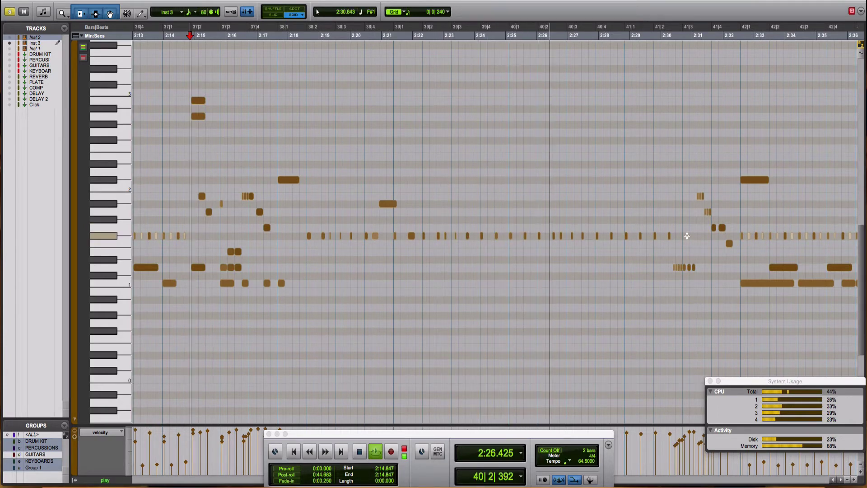
pyautogui.moveTo(687, 236); pyautogui.dragTo(297, 238)
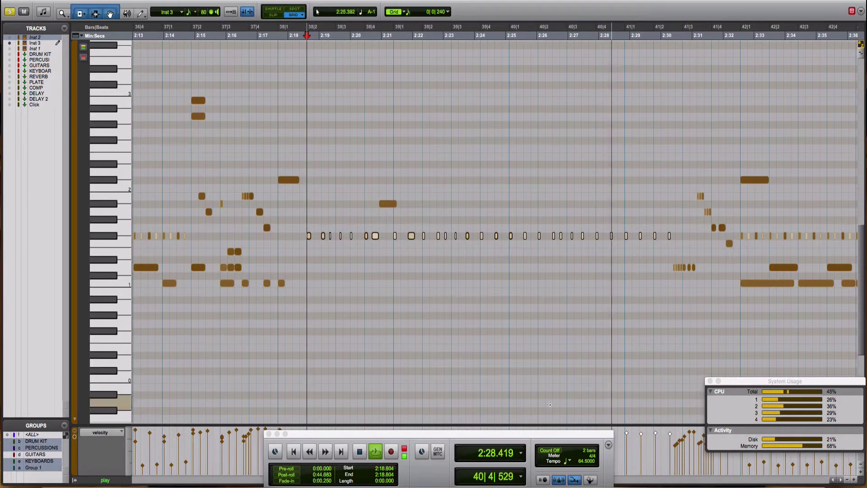
pyautogui.press('space')
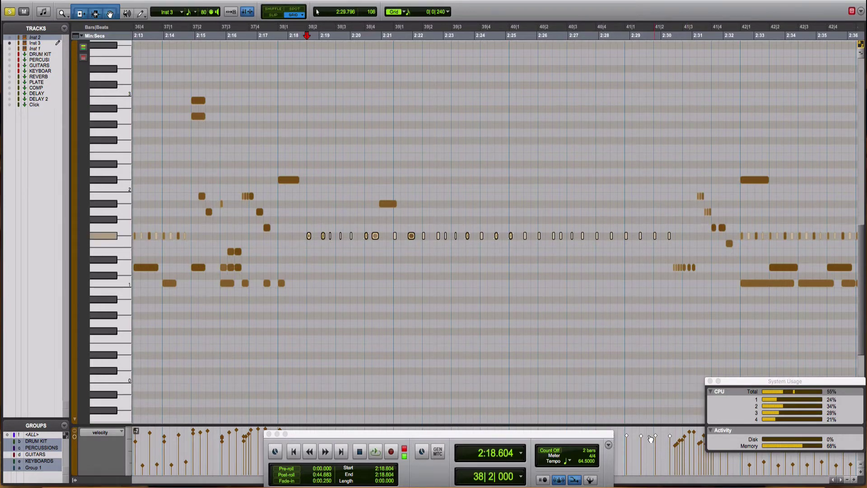
pyautogui.press('space')
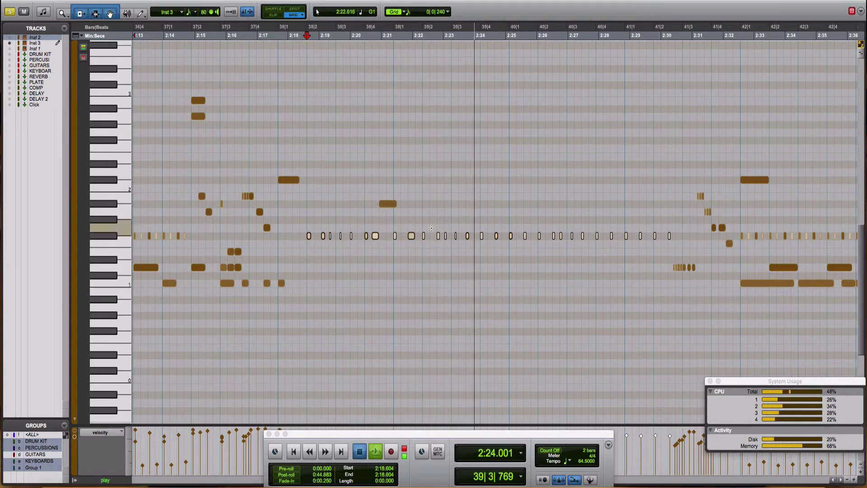
# Step: Lower the velocities of the F#1 note at 39|2|732 and the one following it, and audition from 2:22.688
pyautogui.click(431, 247)
pyautogui.hscroll(5, 431, 247)
pyautogui.press('space')
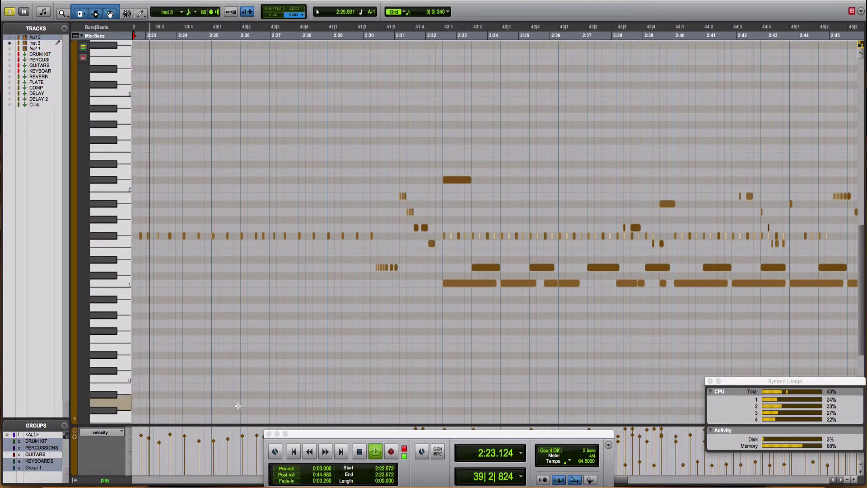
pyautogui.press('space')
pyautogui.click(150, 438)
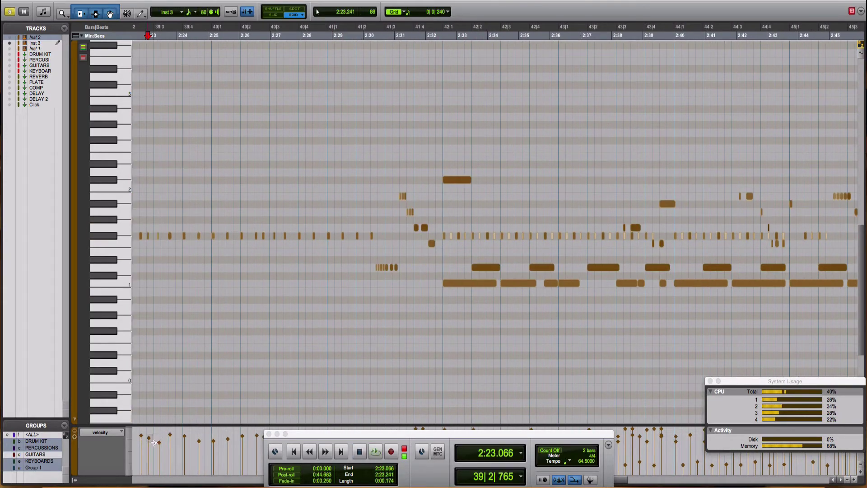
pyautogui.click(156, 442)
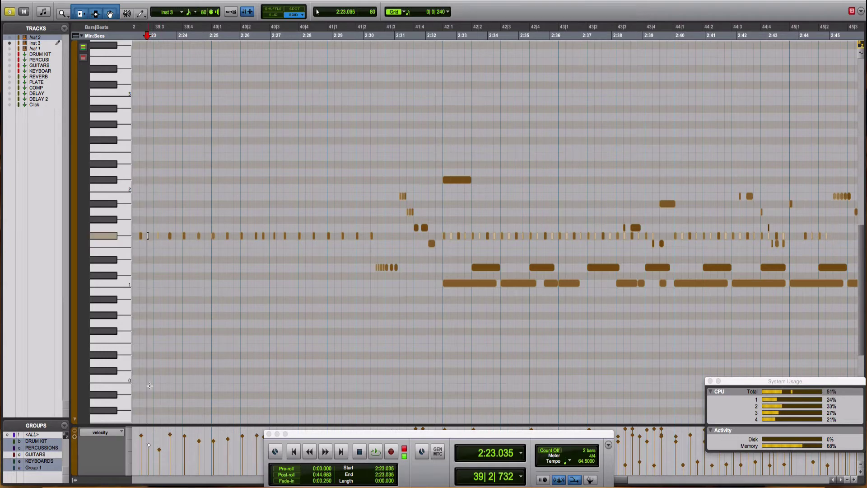
pyautogui.click(142, 365)
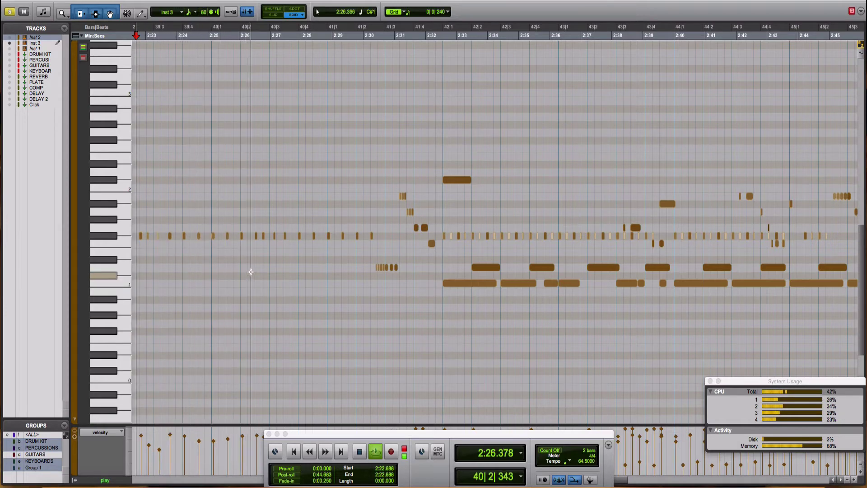
pyautogui.press('space')
# Step: Lower the velocities of the three F#1 notes from 40|2|720 to 40|3|480 and audition from 2:26.337
pyautogui.moveTo(261, 228); pyautogui.dragTo(291, 250)
pyautogui.hscroll(3, 246, 417)
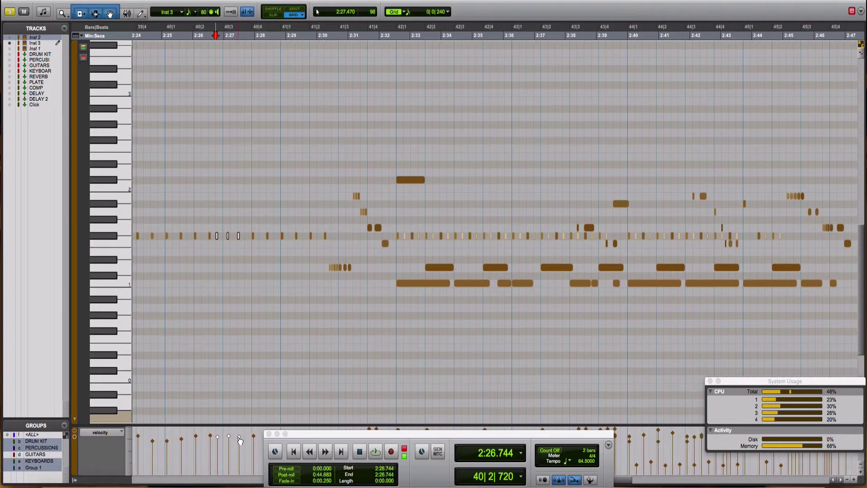
pyautogui.click(204, 350)
pyautogui.press('space')
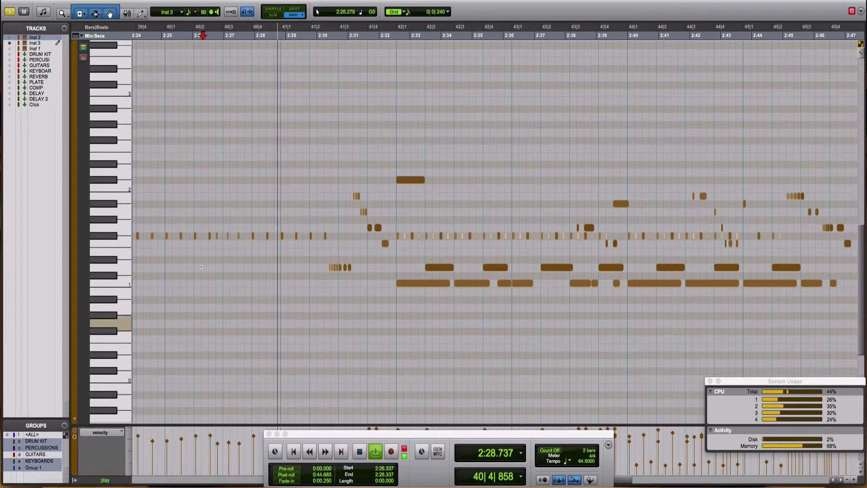
pyautogui.press('space')
# Step: Set the velocity of the F#1 note at 40|3|480 to 102 and audition from 2:26.555
pyautogui.press('space')
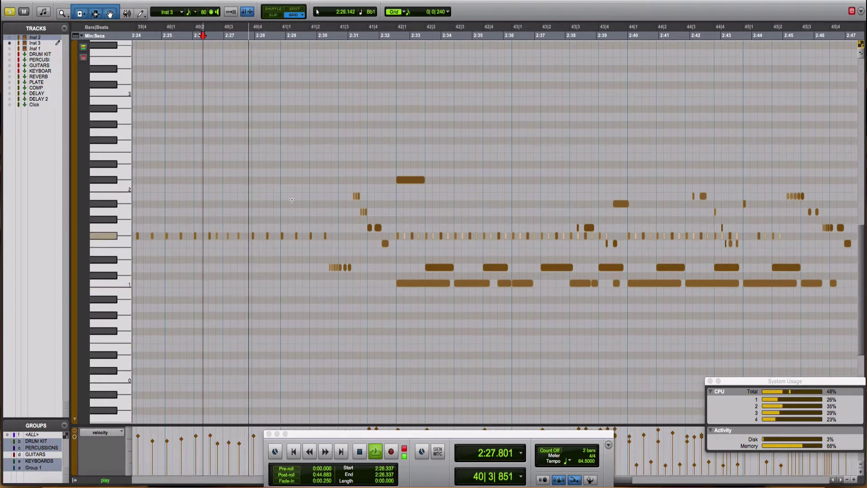
pyautogui.press('space')
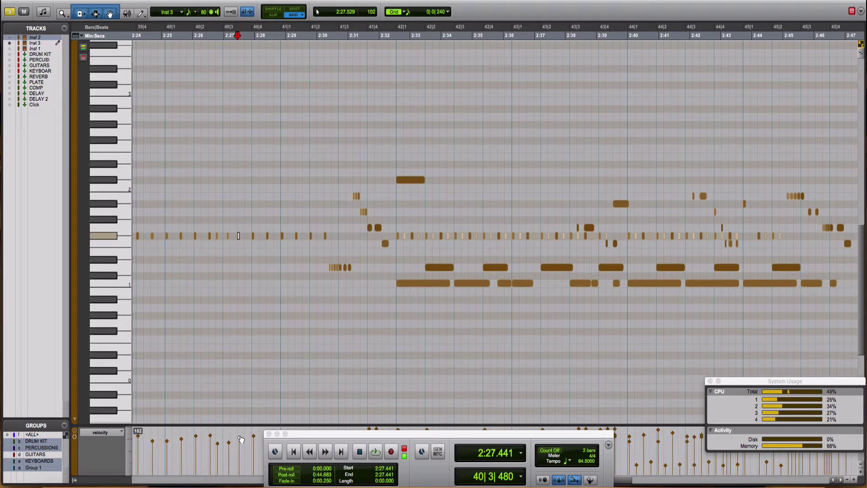
pyautogui.press('space')
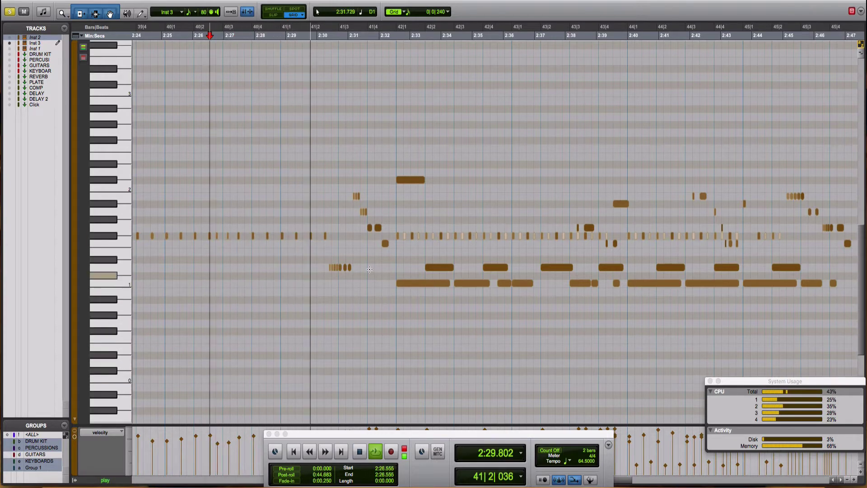
# Step: Copy the last three D1 notes from 41|3|000 up to E1, adjust the copies' velocities, and audition the fill from 2:30.421
pyautogui.click(346, 267)
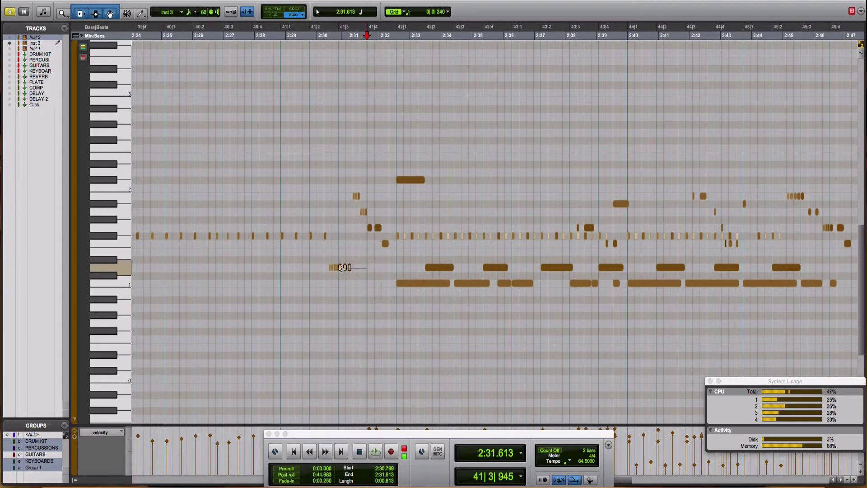
pyautogui.press('space')
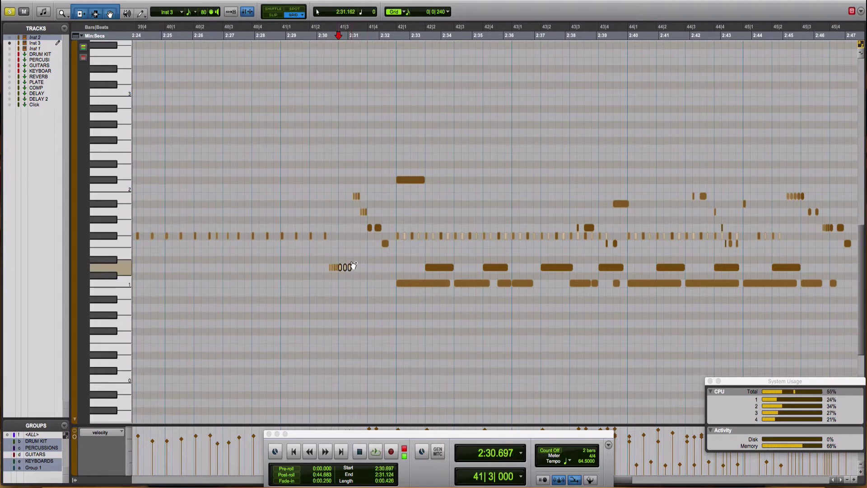
pyautogui.hscroll(5, 228, 432)
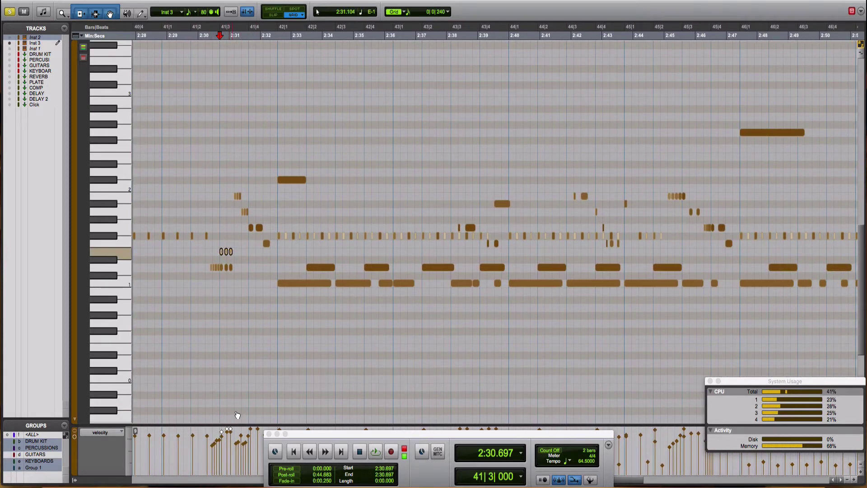
pyautogui.press('space')
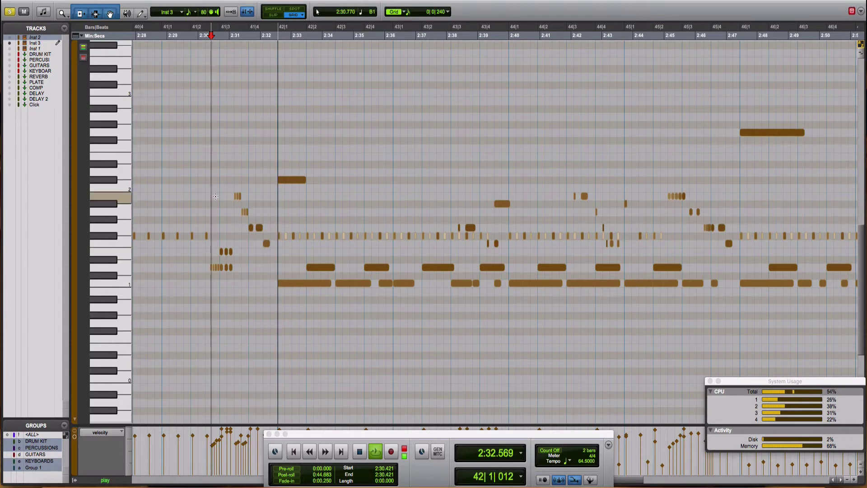
pyautogui.press('space')
pyautogui.press('space')
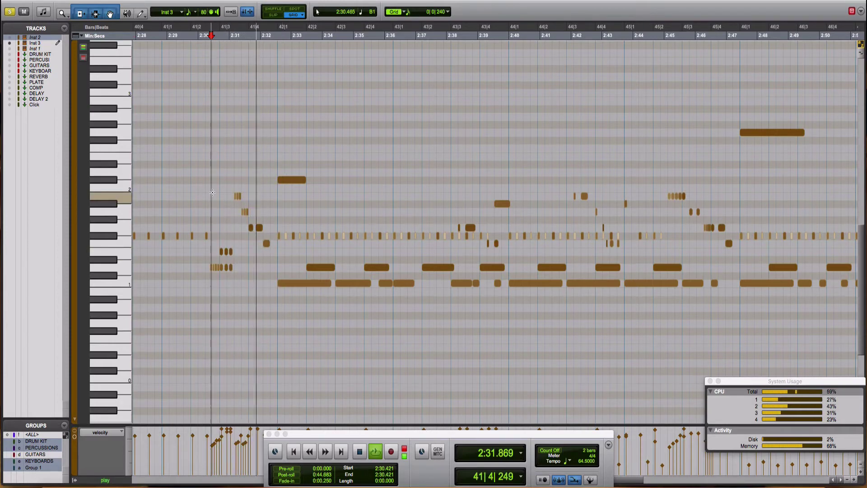
# Step: Adjust the velocities of the fill's closing tom notes, including G1 at 41|4|000 and 41|4|240, and audition from 2:30.319
pyautogui.press('space')
pyautogui.click(267, 244)
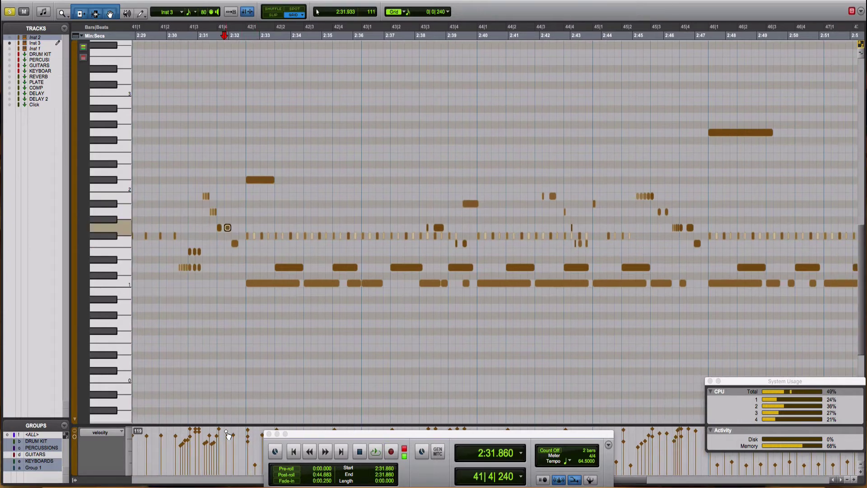
pyautogui.click(220, 433)
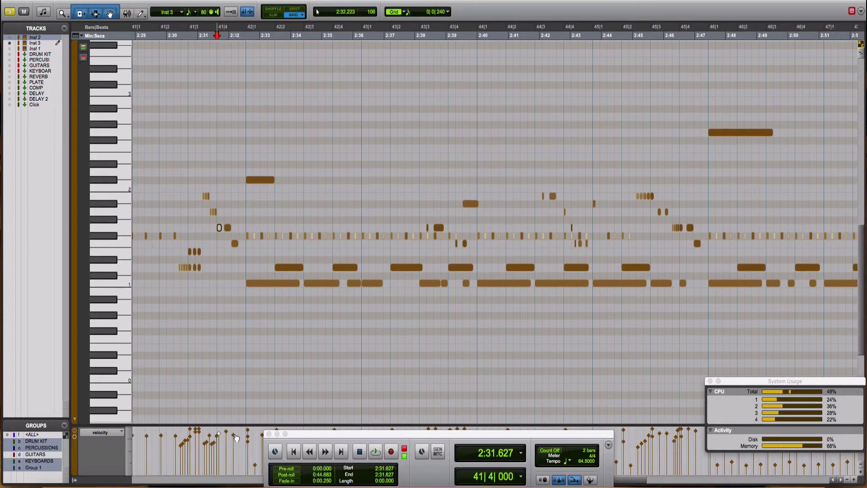
pyautogui.click(176, 345)
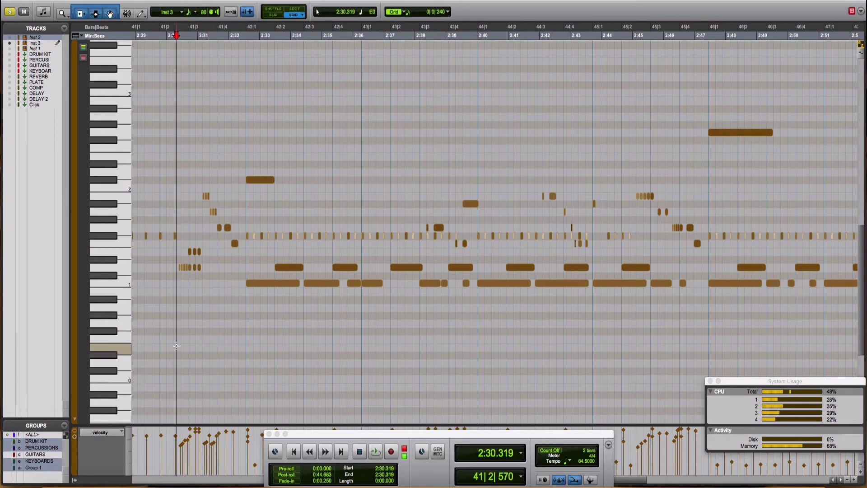
pyautogui.press('space')
# Step: Adjust the velocities of the six B1 and A1 tom notes starting at 41|3|480 and audition the fill from 2:29.669
pyautogui.click(198, 200)
pyautogui.moveTo(195, 189); pyautogui.dragTo(222, 216)
pyautogui.press('super+bracketright')
pyautogui.press('super+bracketright')
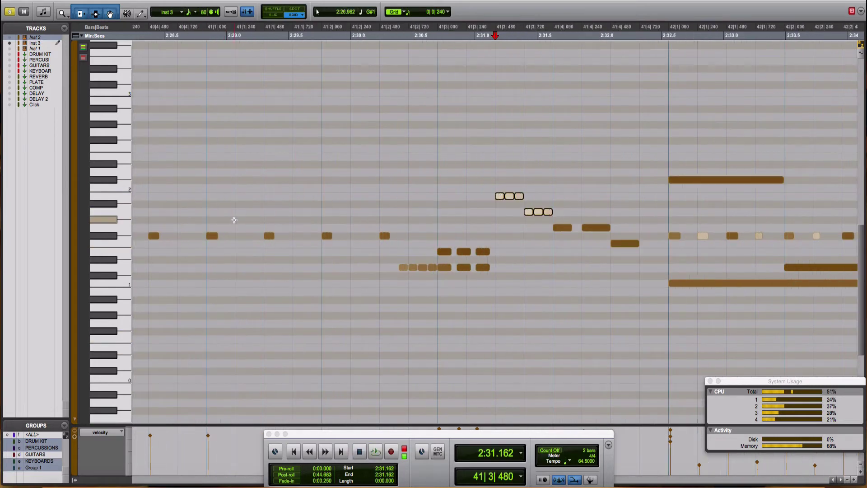
pyautogui.hscroll(10, 407, 299)
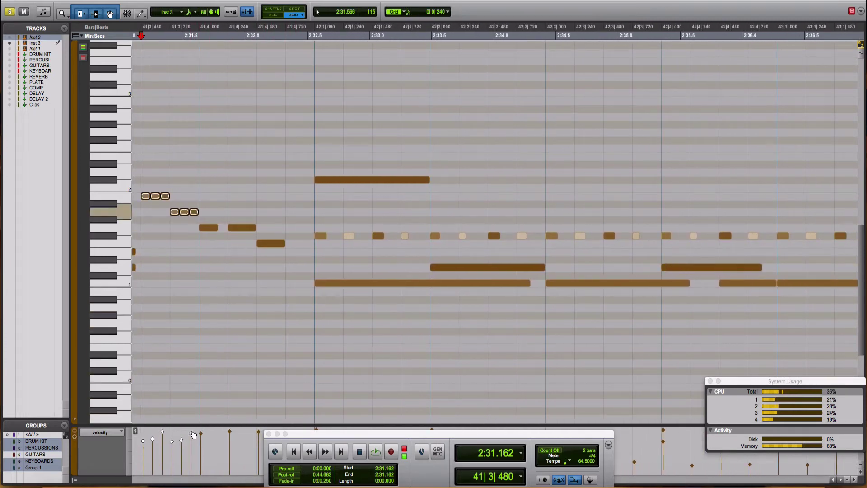
pyautogui.press('space')
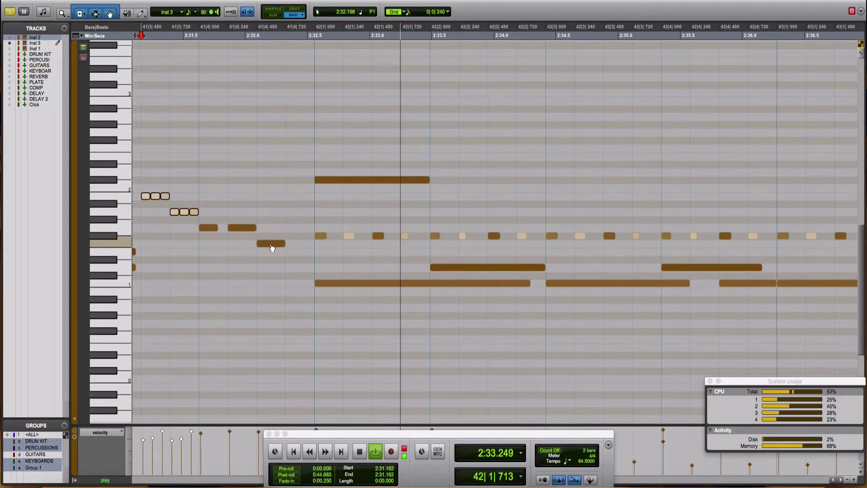
pyautogui.hscroll(-6, 259, 243)
pyautogui.hscroll(-1, 247, 243)
pyautogui.click(187, 238)
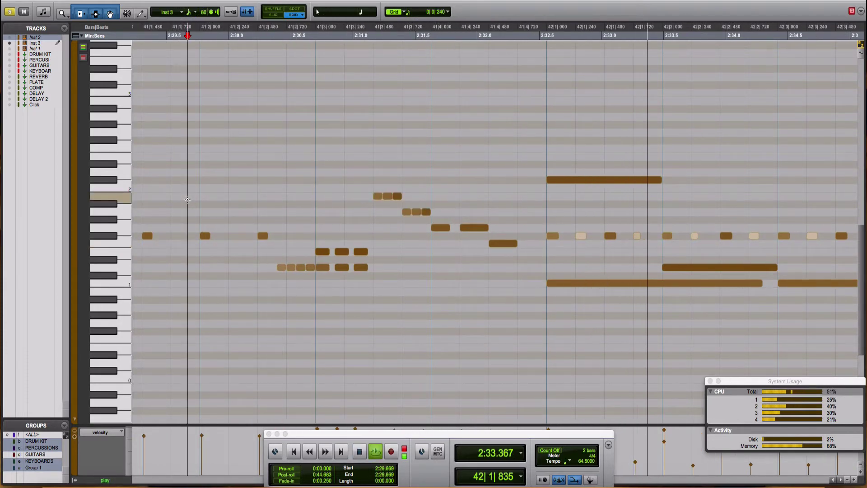
# Step: Delete the F#1 hi-hat note under the crash at 42|1|000 and audition from 2:32.558
pyautogui.click(553, 237)
pyautogui.press('Delete')
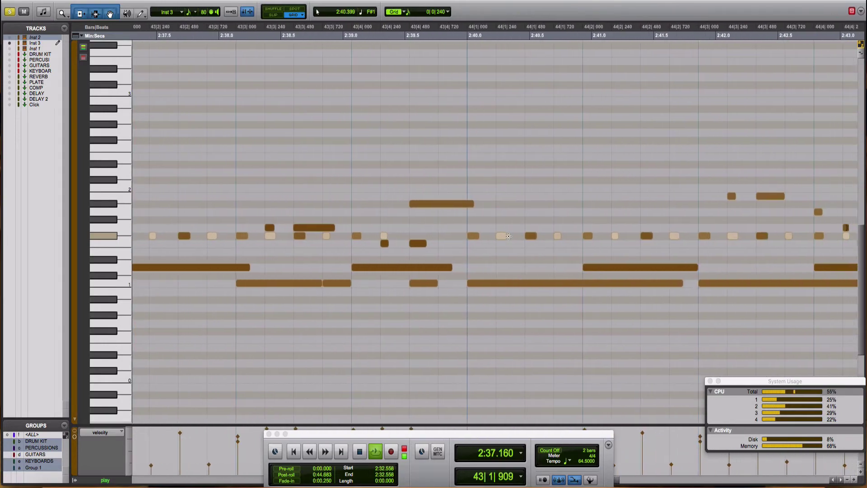
pyautogui.press('space')
pyautogui.press('space')
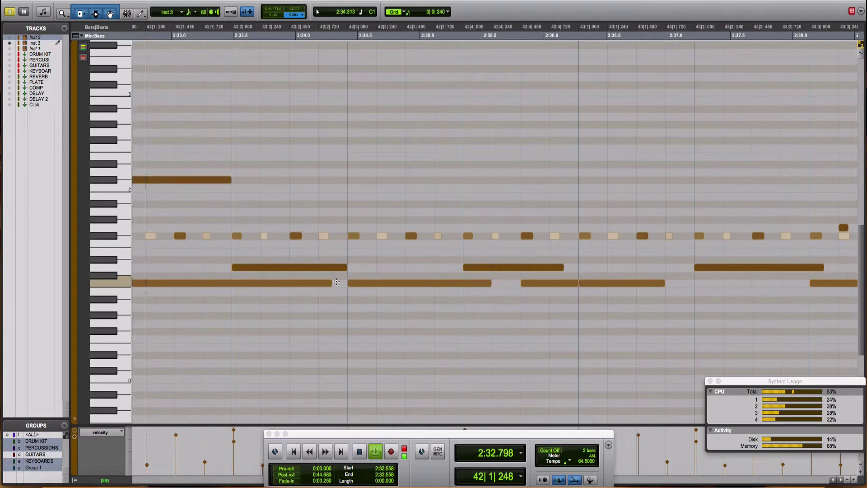
# Step: Shorten the C1 notes at 42|1|000 and 42|3|000 to end at 42|1|720 and 42|3|480, and audition from 2:34.418
pyautogui.moveTo(336, 281); pyautogui.dragTo(197, 286)
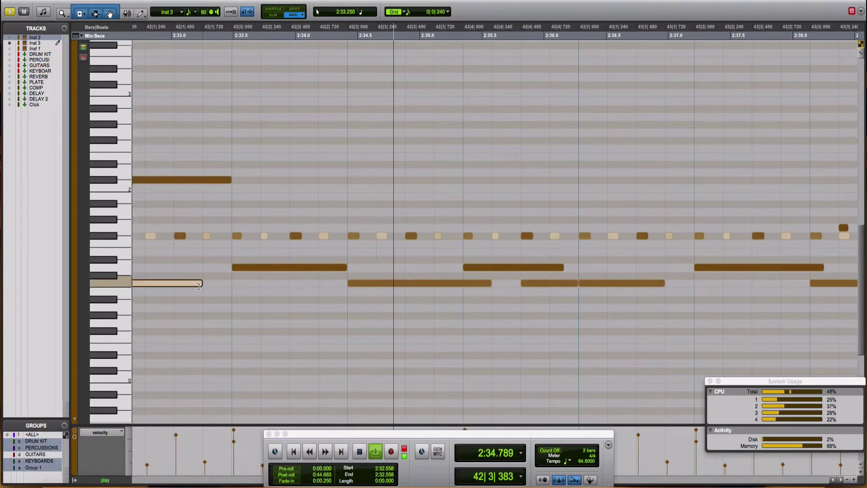
pyautogui.moveTo(488, 284); pyautogui.dragTo(421, 286)
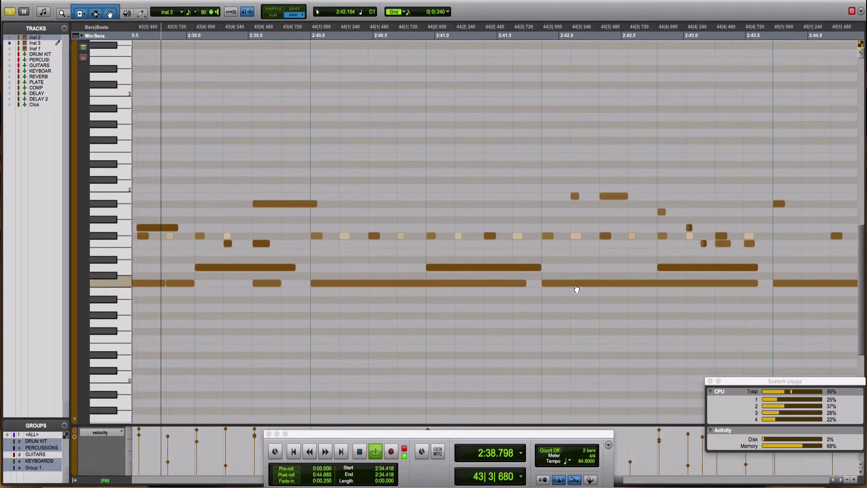
pyautogui.press('space')
pyautogui.press('space')
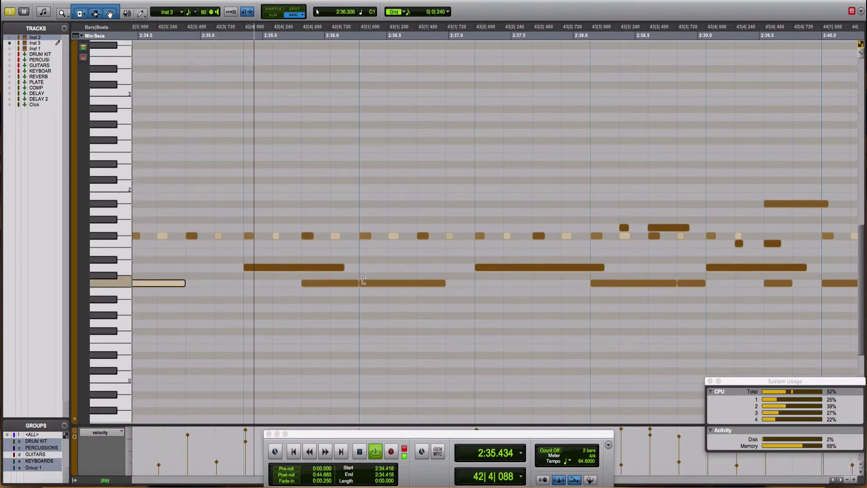
# Step: Shorten the C1 kick note at 42|4|480 so it ends at 42|4|720
pyautogui.moveTo(358, 283); pyautogui.dragTo(339, 282)
pyautogui.press('space')
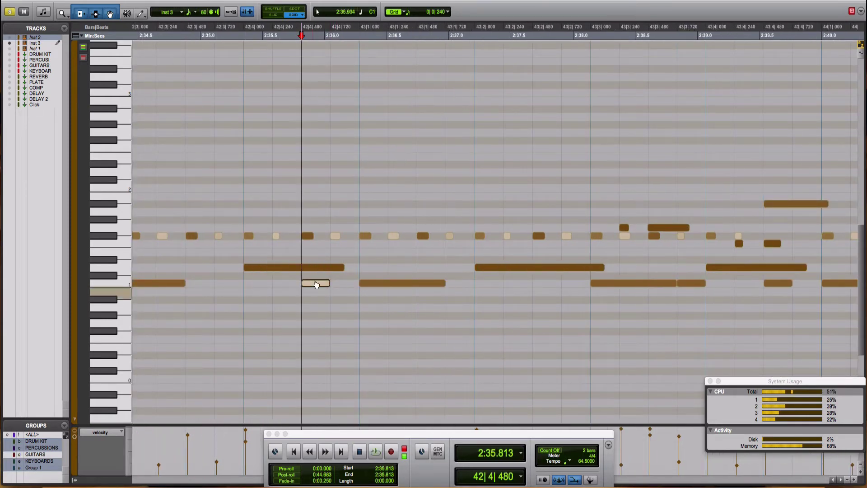
pyautogui.hscroll(3, 310, 287)
pyautogui.hscroll(-2, 254, 382)
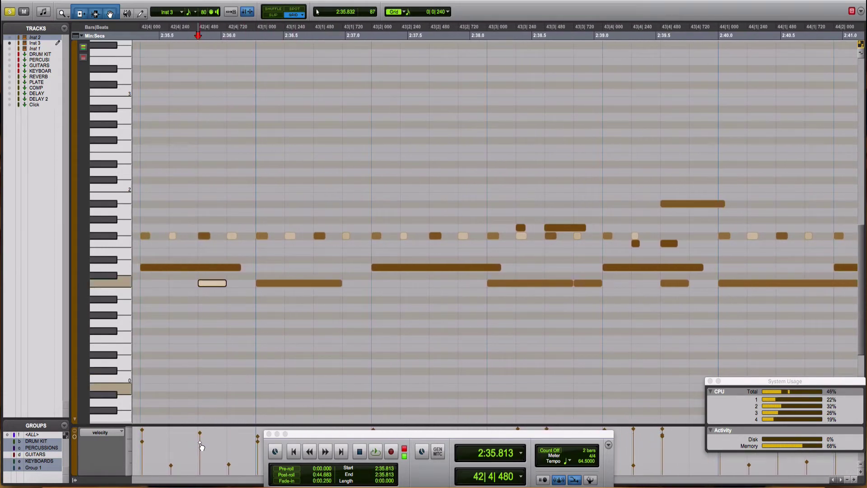
# Step: Audition from 42|4|480 and shorten the C1 kicks at 43|3|000 and 44|1|000 to end at 43|3|480 and 44|1|720
pyautogui.press('space')
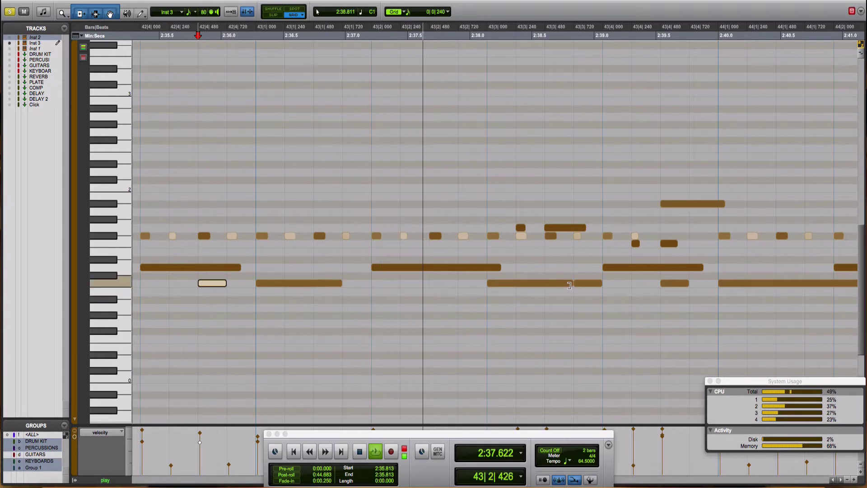
pyautogui.moveTo(569, 285); pyautogui.dragTo(544, 285)
pyautogui.hscroll(6, 383, 298)
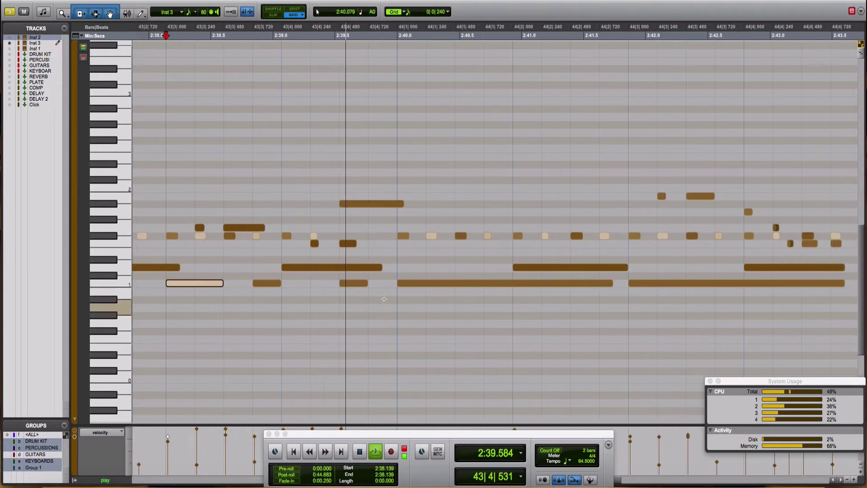
pyautogui.hscroll(4, 379, 294)
pyautogui.click(365, 285)
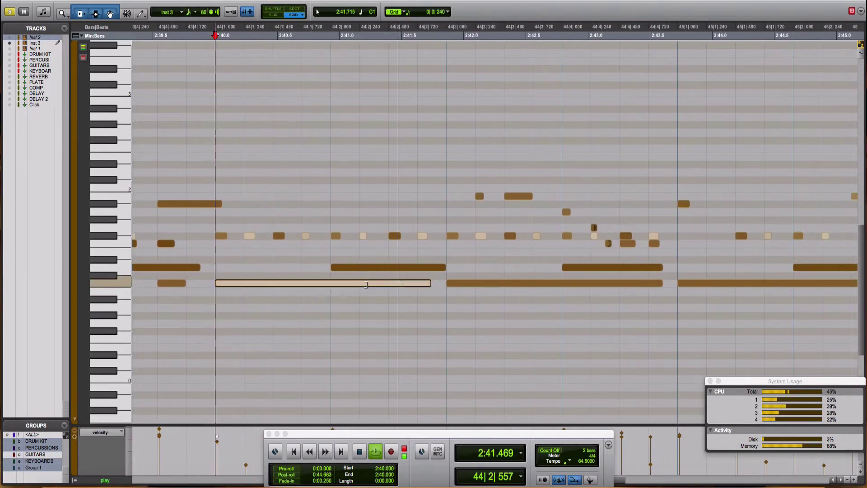
pyautogui.moveTo(366, 285); pyautogui.dragTo(300, 285)
# Step: Shorten the C1 kicks at 44|3|000 and 45|1|000 to end at 44|3|720 and 45|1|720
pyautogui.press('super+bracketleft')
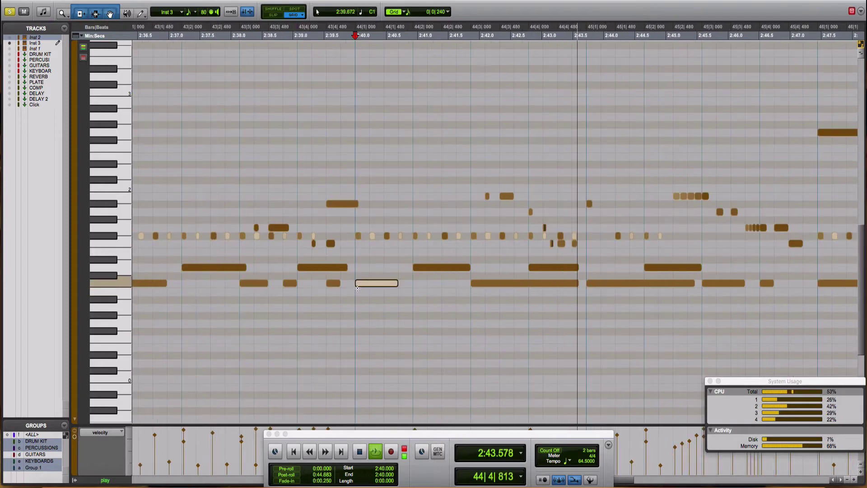
pyautogui.press('super+bracketleft')
pyautogui.moveTo(537, 285); pyautogui.dragTo(506, 285)
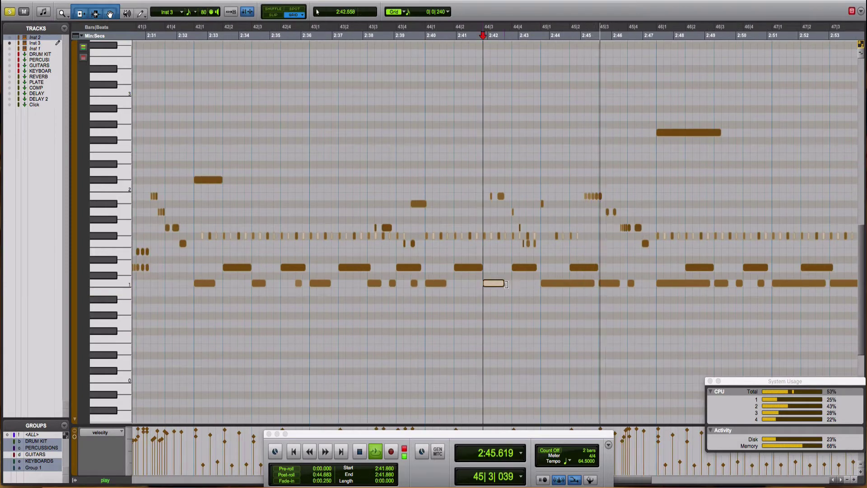
pyautogui.moveTo(594, 285); pyautogui.dragTo(567, 287)
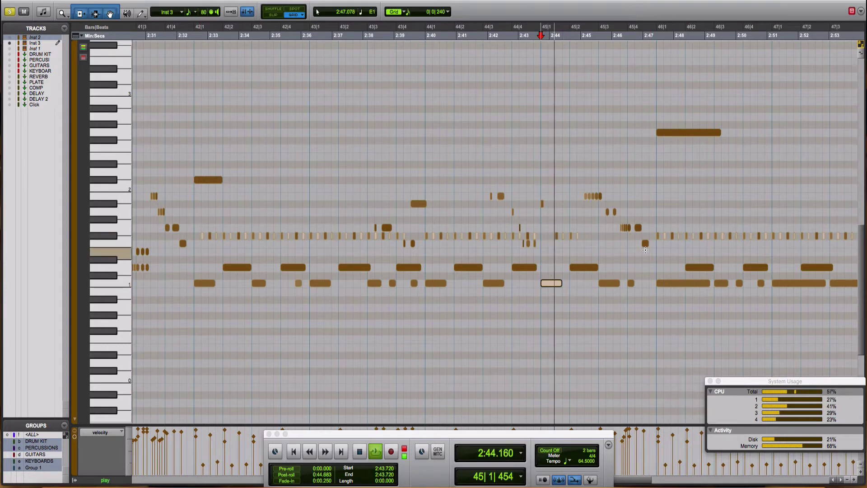
# Step: Shorten the C1 kicks at 46|1|000 and 47|1|000 to end at 46|1|720 and 47|1|720
pyautogui.press('super+bracketright')
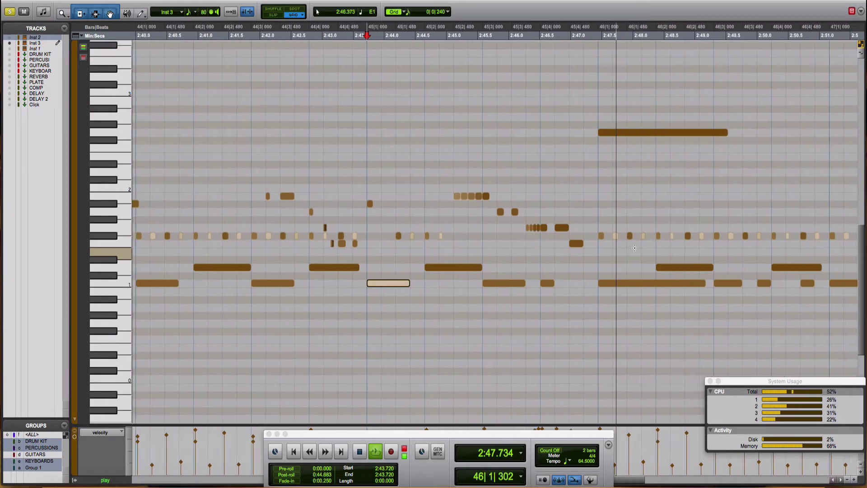
pyautogui.moveTo(703, 283); pyautogui.dragTo(634, 284)
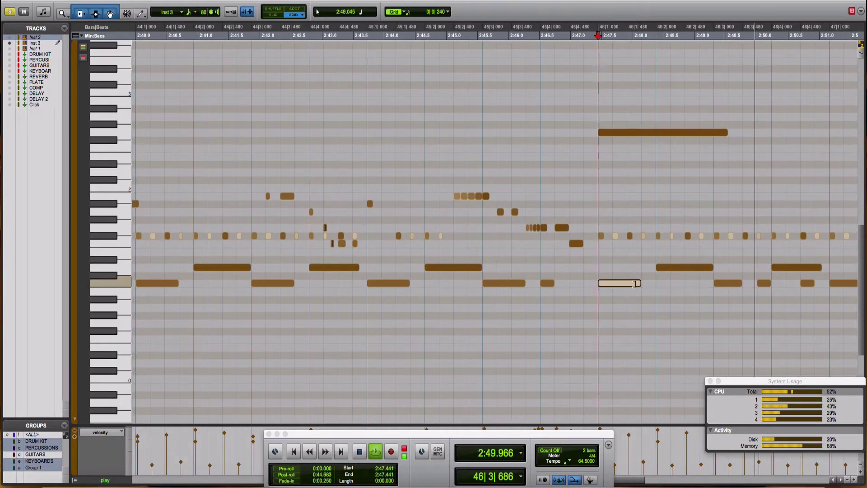
pyautogui.moveTo(751, 283); pyautogui.dragTo(690, 283)
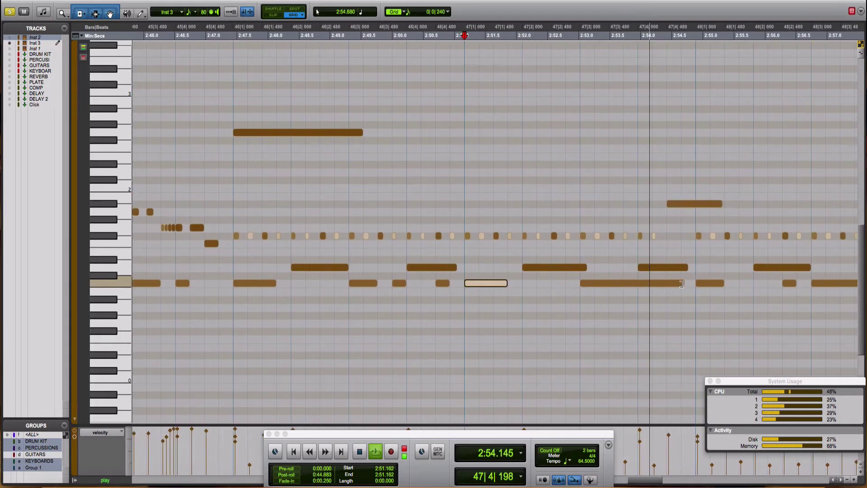
# Step: Shorten the C1 kick at 47|3|000 so it ends at 47|3|720
pyautogui.rightClick(680, 283)
pyautogui.press('Escape')
pyautogui.moveTo(682, 282); pyautogui.dragTo(622, 284)
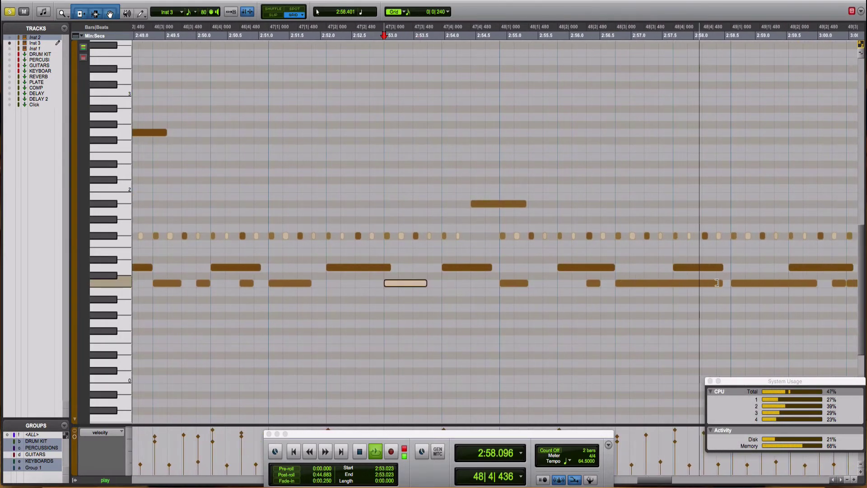
# Step: Shorten the C1 kicks at 48|3|000, 49|1|000 and 51|1|000 to end at 48|3|720, 49|1|720 and 51|1|720
pyautogui.click(688, 283)
pyautogui.moveTo(722, 283); pyautogui.dragTo(567, 283)
pyautogui.click(587, 283)
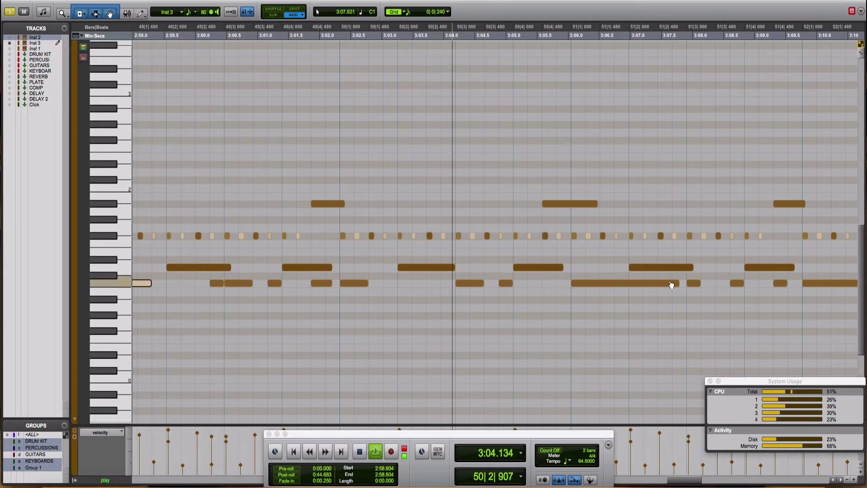
pyautogui.moveTo(675, 283); pyautogui.dragTo(612, 283)
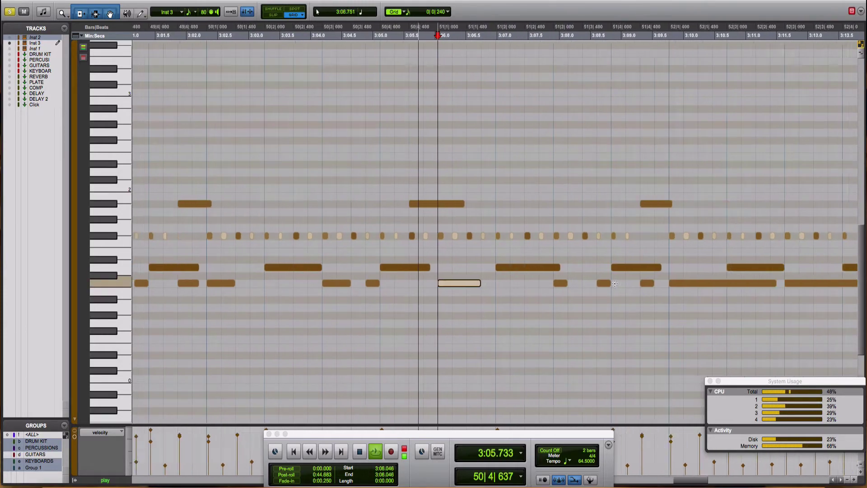
# Step: Try deleting the two F#1 hi-hats under the crash at 50|4|480 and audition from 3:04.672
pyautogui.press('space')
pyautogui.press('space')
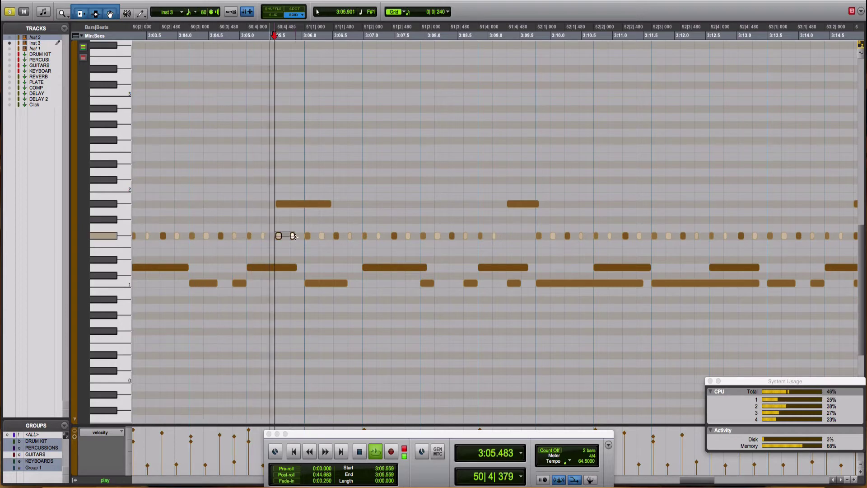
pyautogui.moveTo(273, 231); pyautogui.dragTo(293, 236)
pyautogui.press('Delete')
pyautogui.press('space')
pyautogui.click(219, 193)
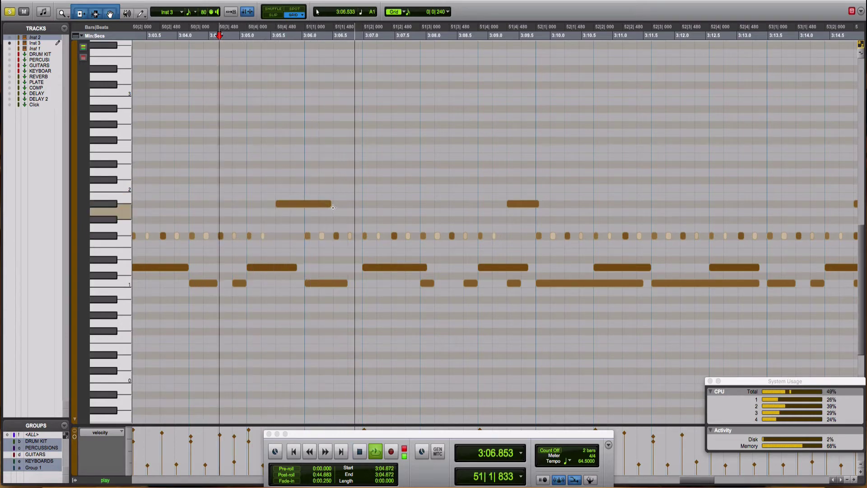
# Step: Try shortening the Bb1 crashes at 50|4|480 and 51|4|480 to end at 51|1|000 and 52|1|000
pyautogui.moveTo(333, 207); pyautogui.dragTo(304, 205)
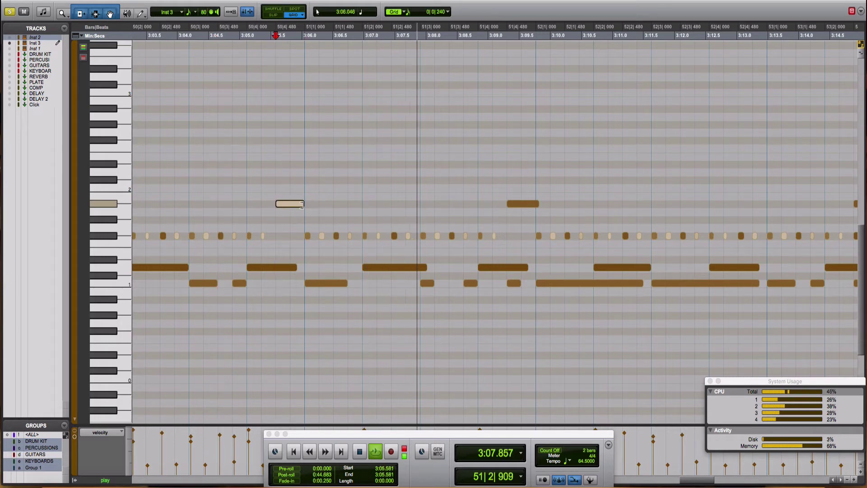
pyautogui.click(535, 204)
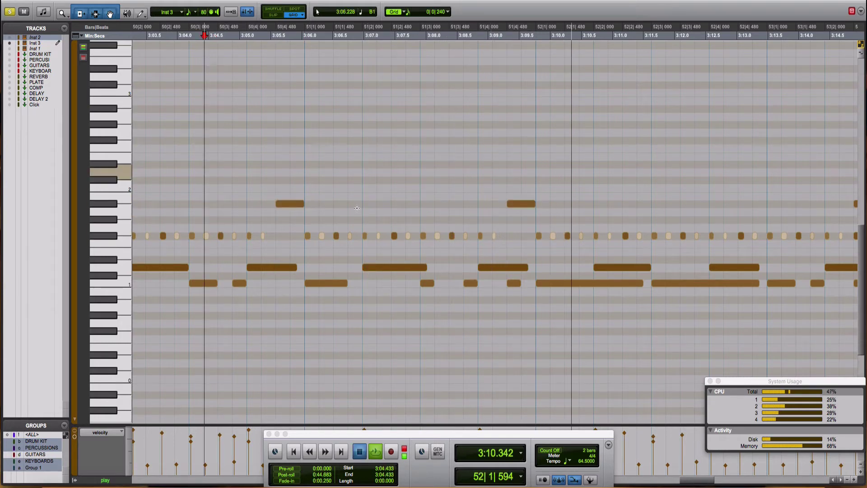
# Step: Undo the last crash and hi-hat edits, and delete the Bb1 crash at 50|4|480
pyautogui.press('super+bracketleft')
pyautogui.press('super+bracketleft')
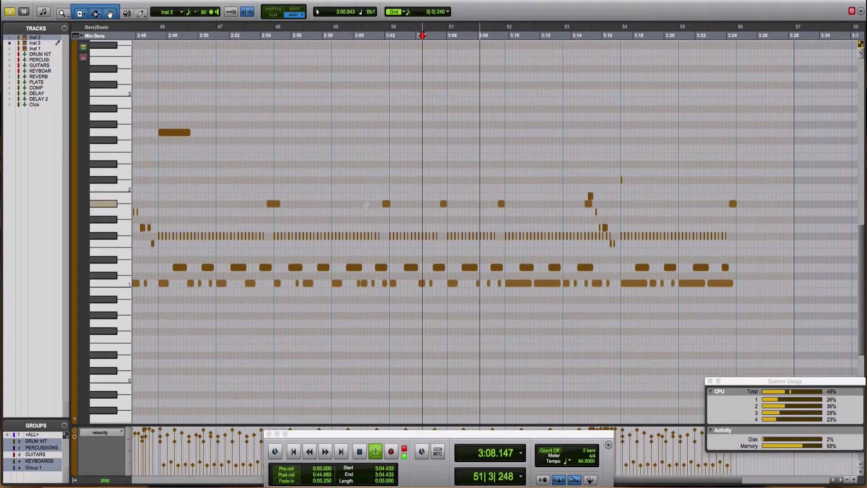
pyautogui.moveTo(501, 203); pyautogui.dragTo(447, 203)
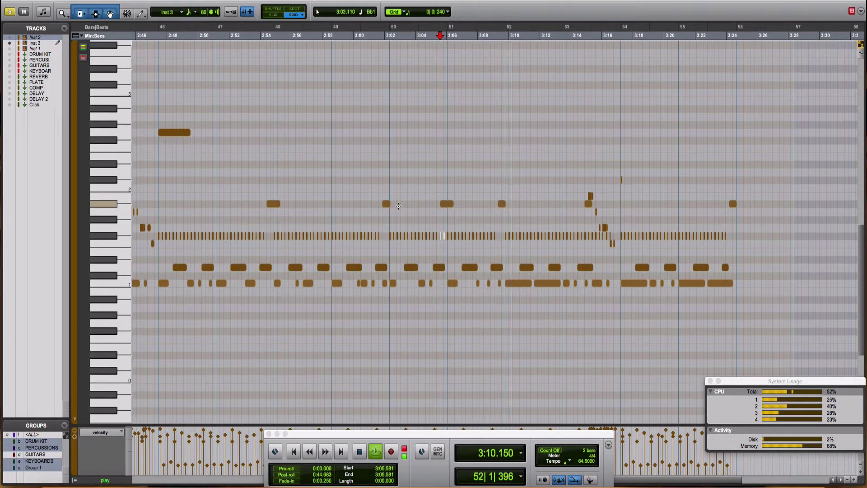
pyautogui.click(451, 205)
pyautogui.press('Delete')
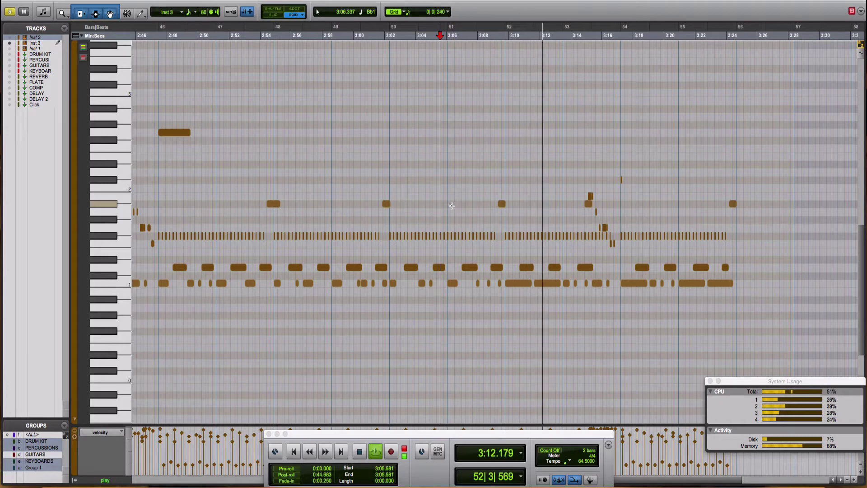
# Step: Delete the seven F#1 hi-hats under the tom fill from 53|2|720 to 53|4|240 and audition from 3:13.524
pyautogui.click(344, 197)
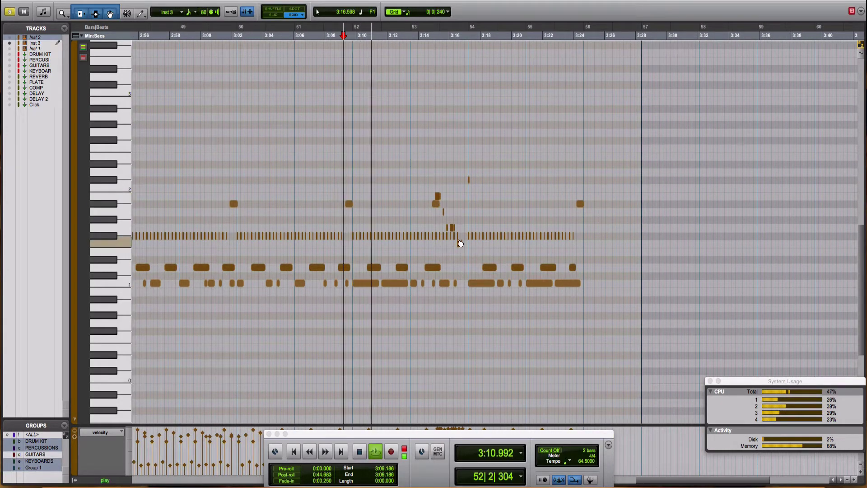
pyautogui.press('super+bracketright')
pyautogui.press('super+bracketright')
pyautogui.press('super+bracketright')
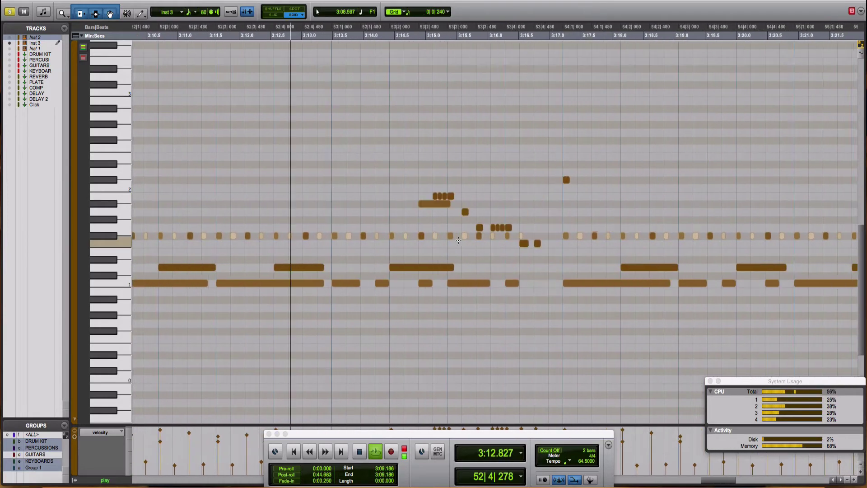
pyautogui.moveTo(481, 239); pyautogui.dragTo(381, 239)
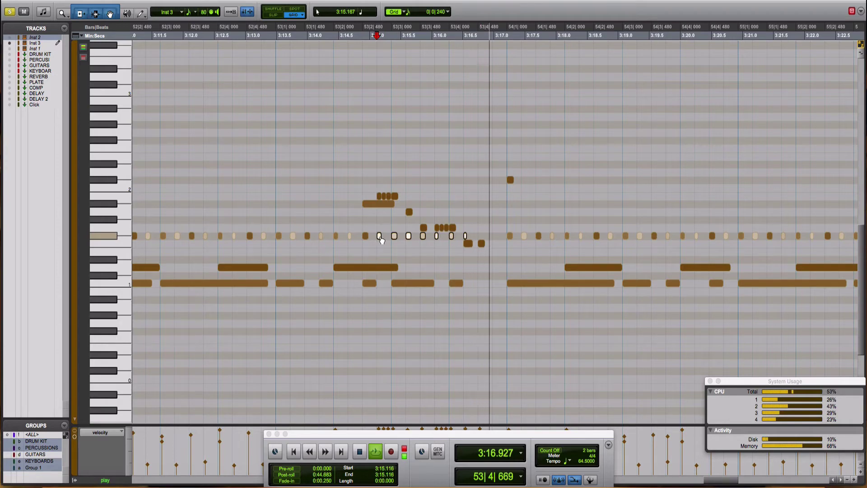
pyautogui.press('Delete')
pyautogui.click(278, 181)
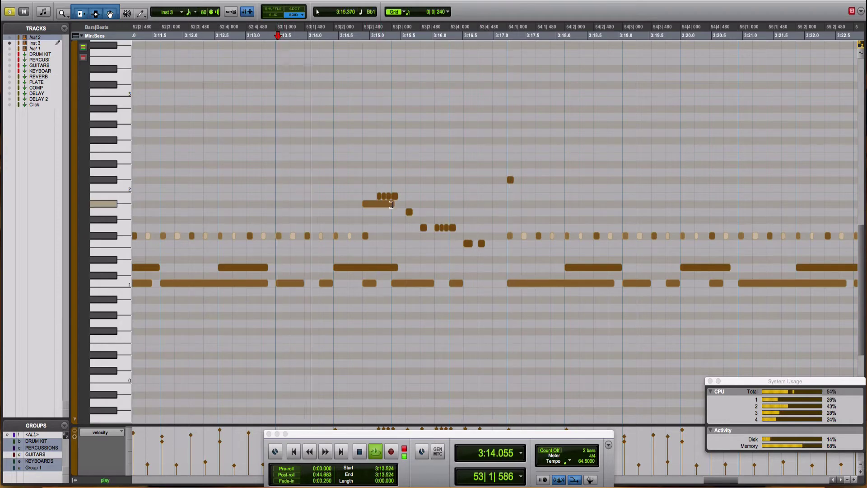
# Step: Shorten the Bb1 crash at 53|2|480 to end at 53|2|720 and audition from 3:13.408
pyautogui.moveTo(391, 204); pyautogui.dragTo(376, 205)
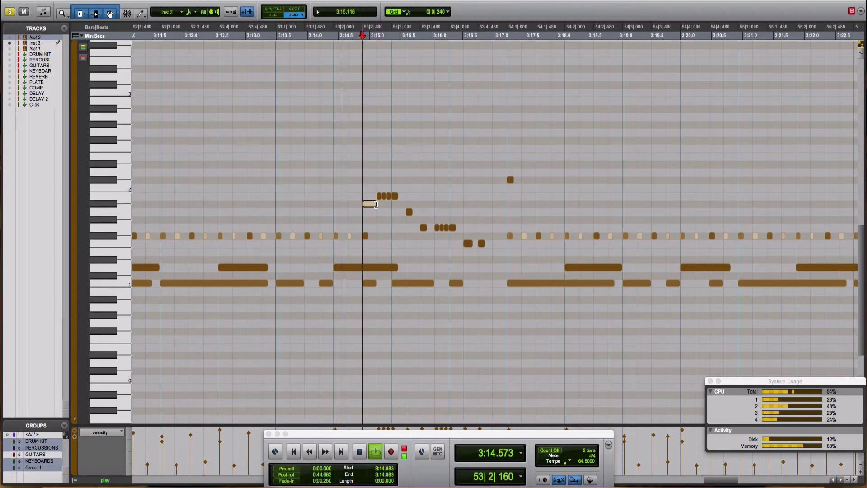
pyautogui.click(270, 163)
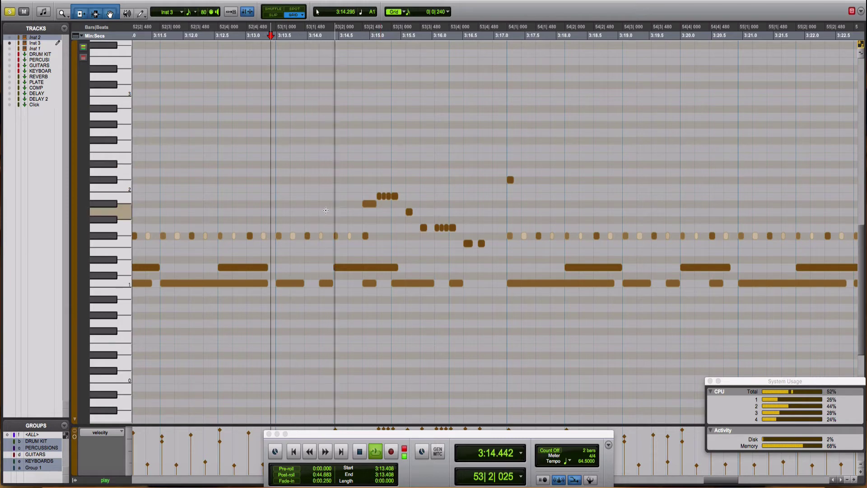
pyautogui.press('space')
pyautogui.press('space')
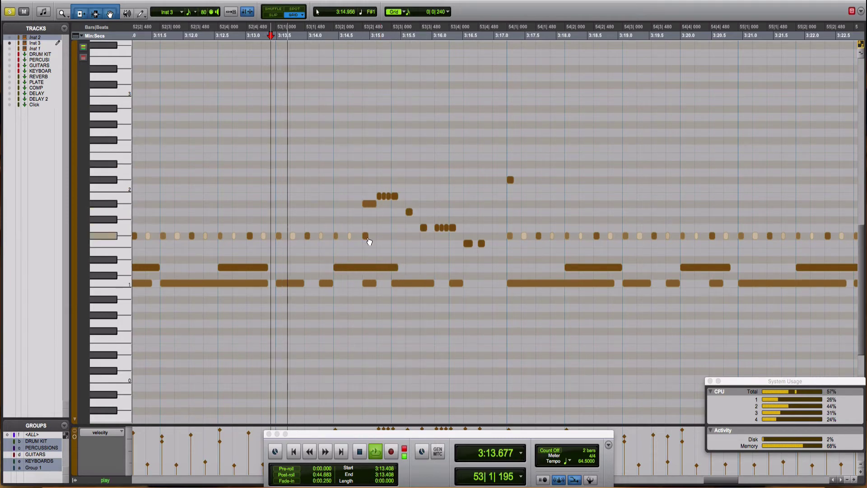
# Step: Delete the F#1 hi-hat under the crash at 53|2|480 and stop playback
pyautogui.click(367, 237)
pyautogui.press('Delete')
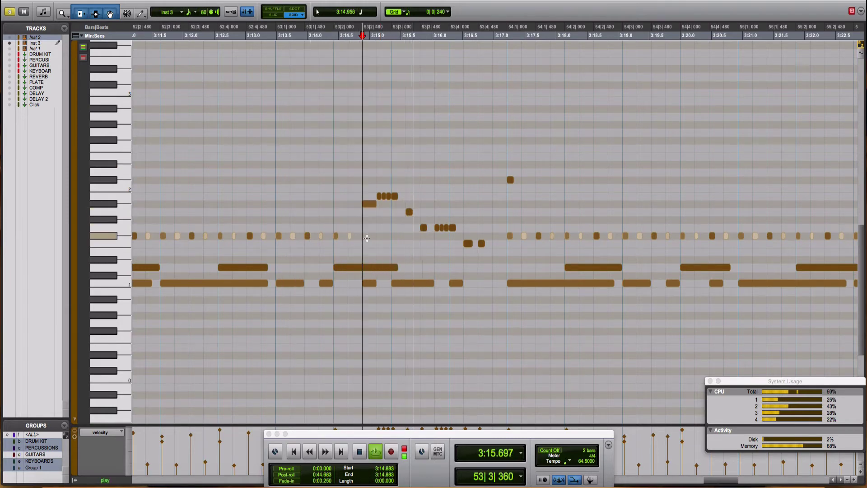
pyautogui.press('space')
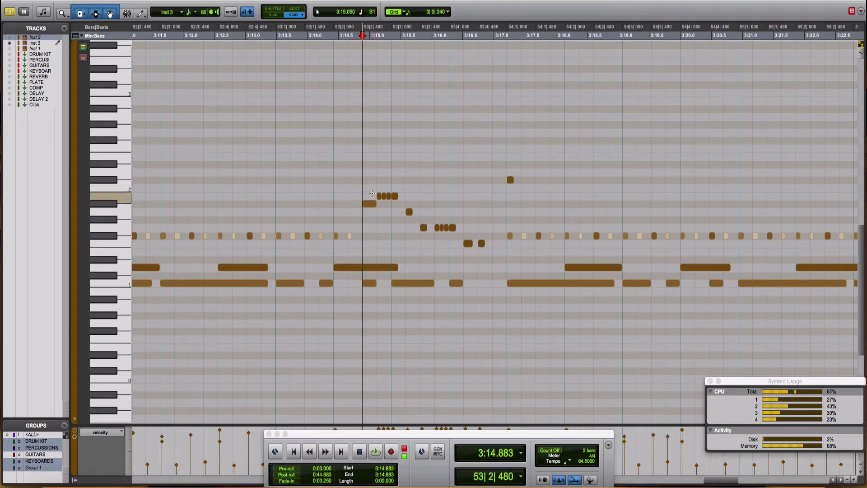
# Step: Lower the velocities of the B1 tom notes starting at 53|2|720 and audition the fill from 3:14.825
pyautogui.click(370, 193)
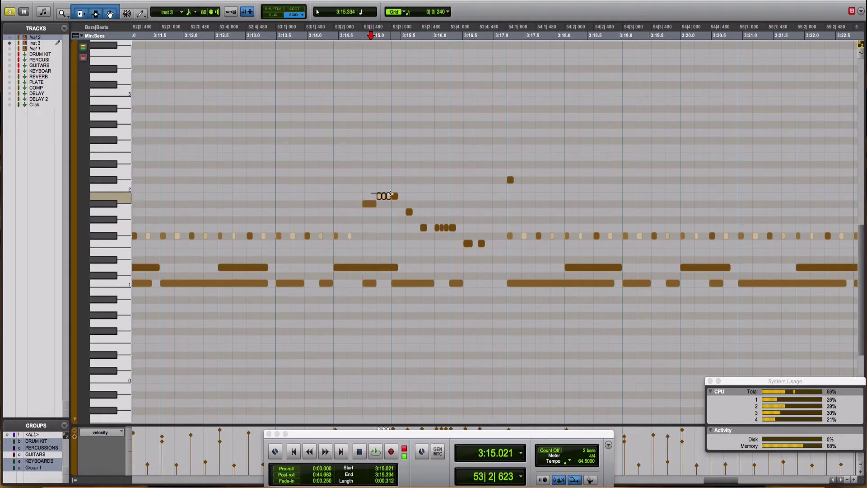
pyautogui.hscroll(10, 335, 373)
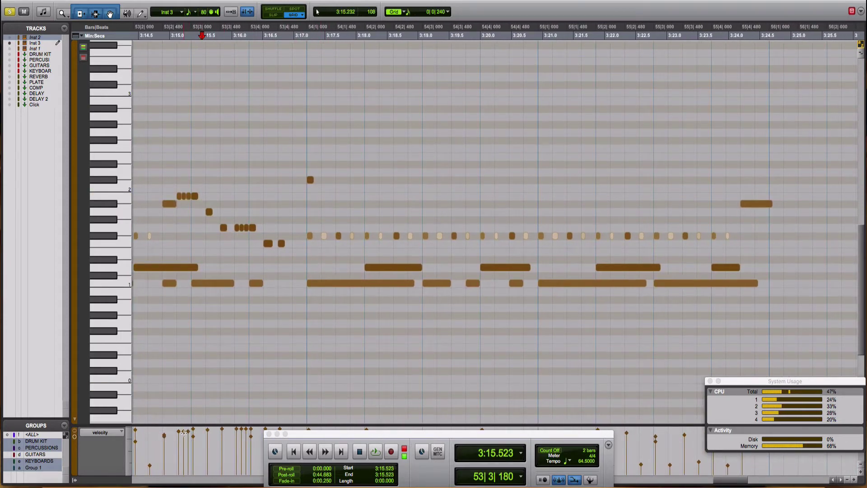
pyautogui.click(180, 434)
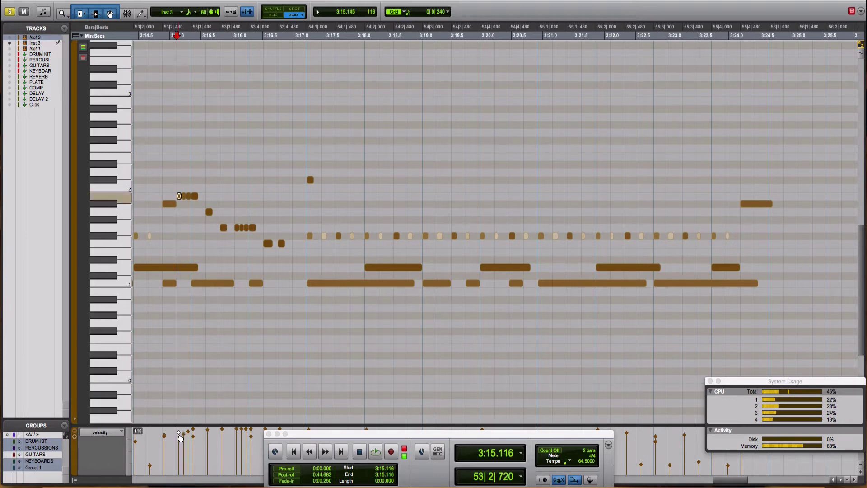
pyautogui.press('space')
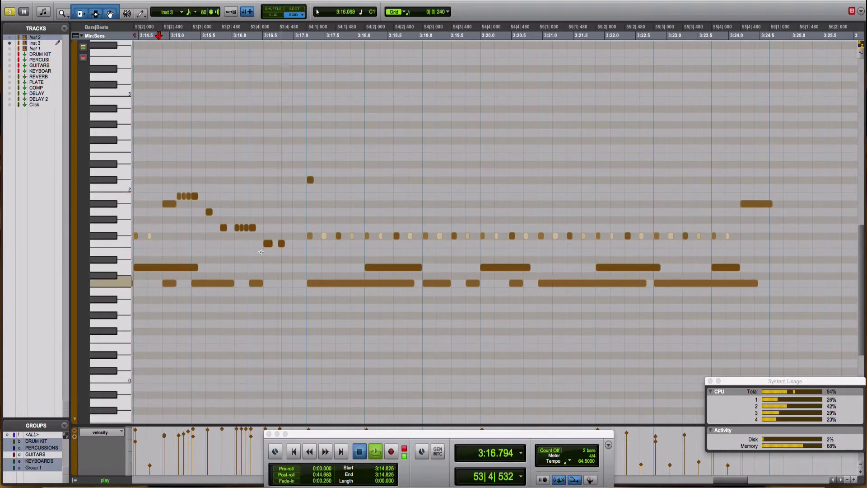
pyautogui.press('space')
# Step: Lower the velocities of the G1 tom notes starting at 53|3|720 and extend the last F1 tom to end at 53|4|720
pyautogui.click(247, 432)
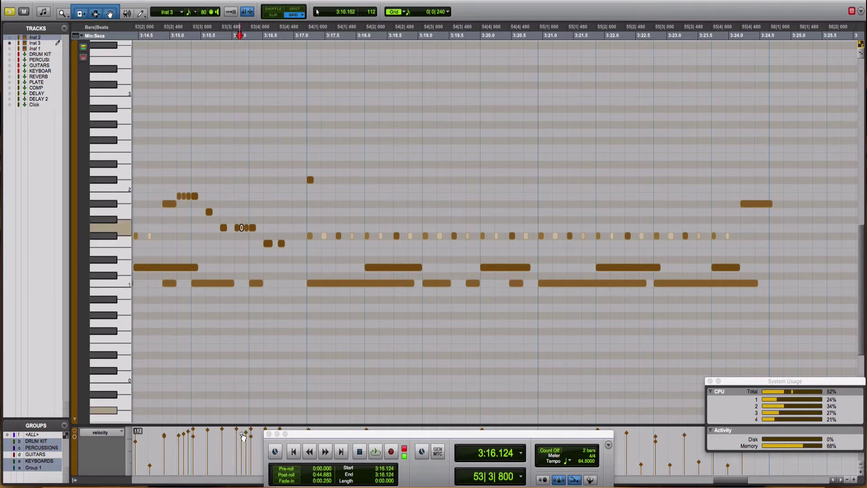
pyautogui.click(237, 431)
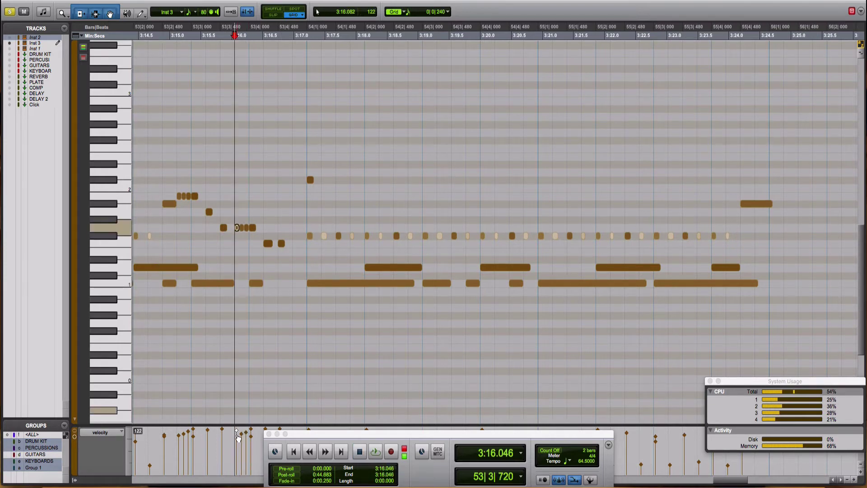
pyautogui.click(151, 324)
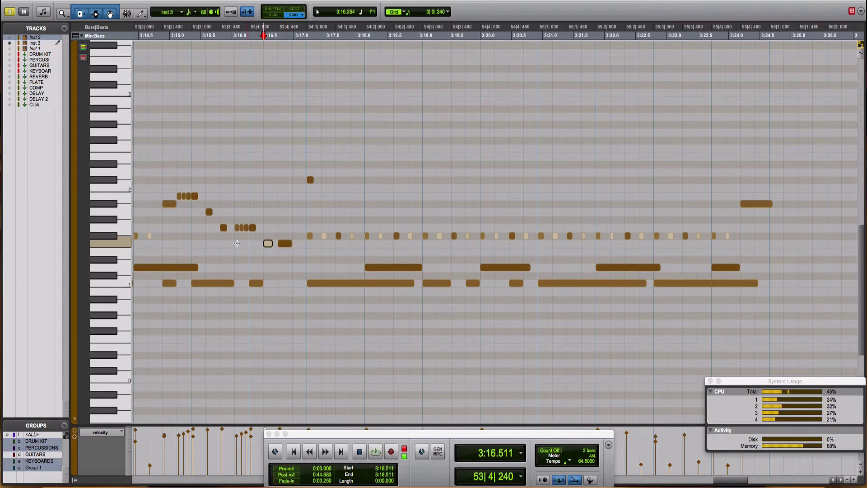
pyautogui.press('space')
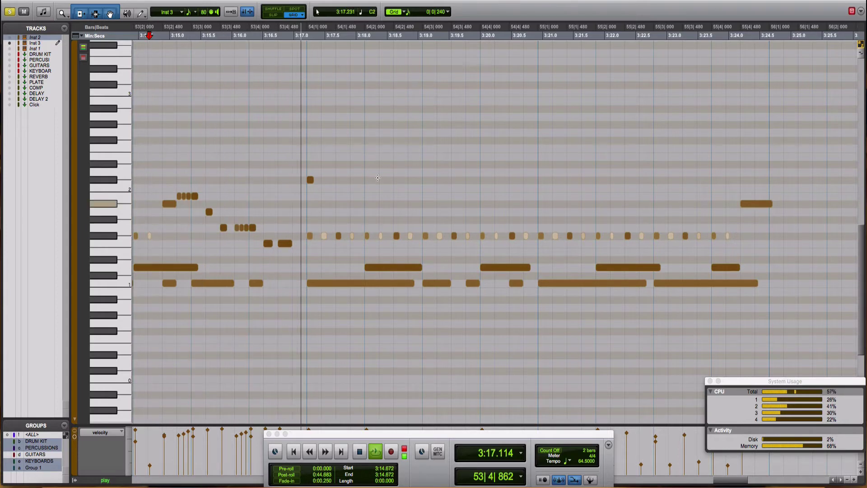
# Step: Delete the F#1 hi-hat note at the start of bar 54 and play the part through to its end
pyautogui.click(310, 235)
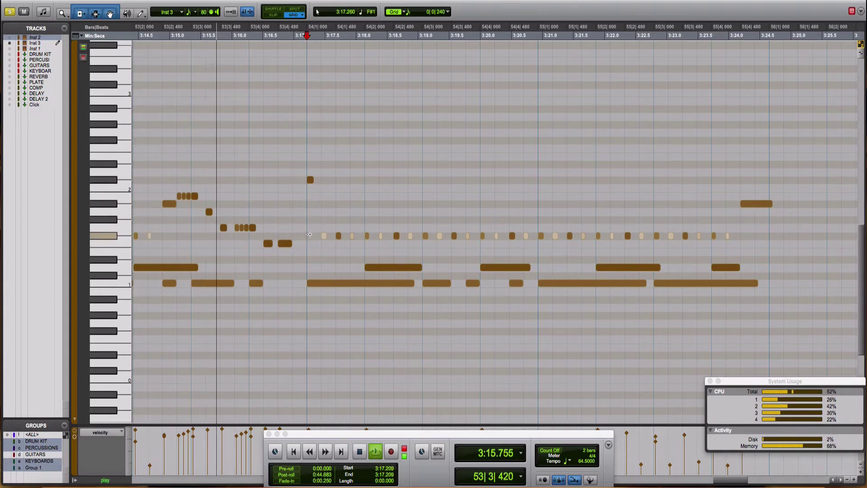
pyautogui.press('Delete')
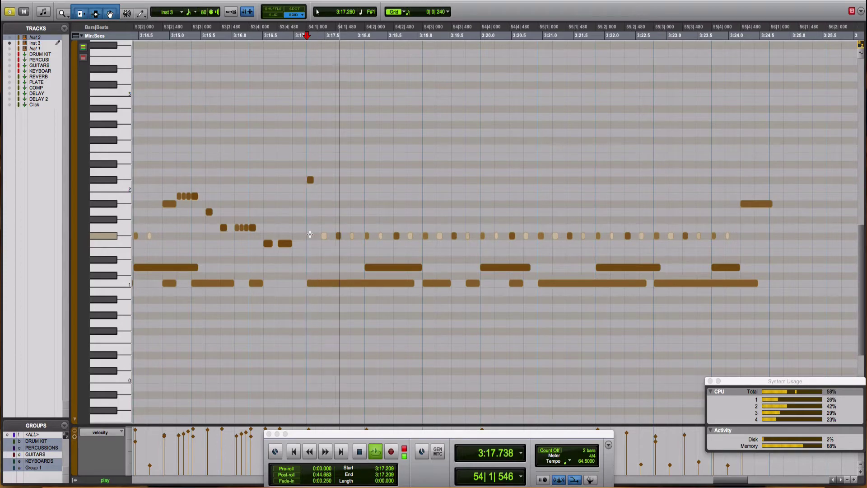
pyautogui.hscroll(5, 483, 217)
pyautogui.press('r')
pyautogui.press('r')
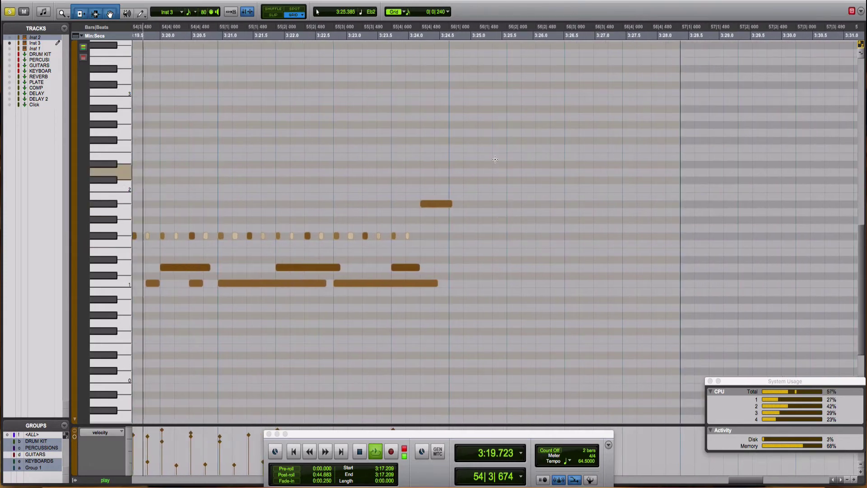
pyautogui.click(495, 158)
pyautogui.press('r')
pyautogui.press('r')
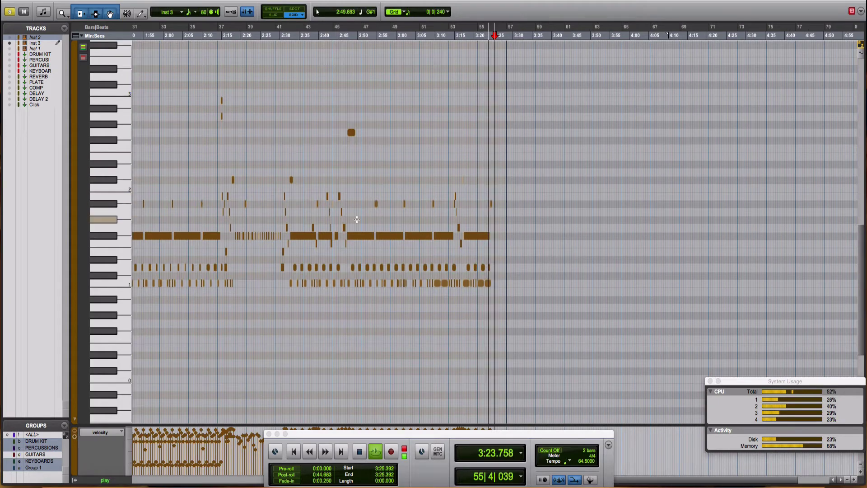
pyautogui.press('space')
# Step: Shorten the six D1 snare notes on beats 2 and 4 of bars 42 to 44 to eighth-note length
pyautogui.hscroll(-3, 304, 222)
pyautogui.hscroll(-8, 304, 223)
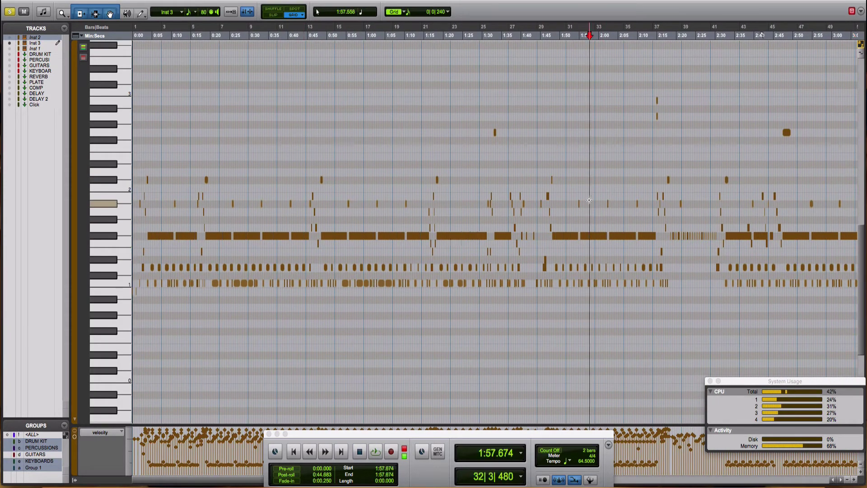
pyautogui.press('t')
pyautogui.press('t')
pyautogui.press('t')
pyautogui.press('t')
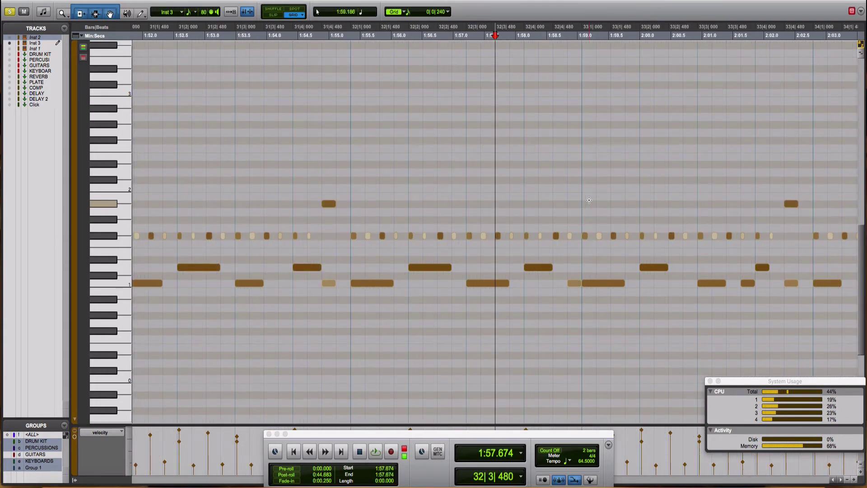
pyautogui.hscroll(15, 589, 201)
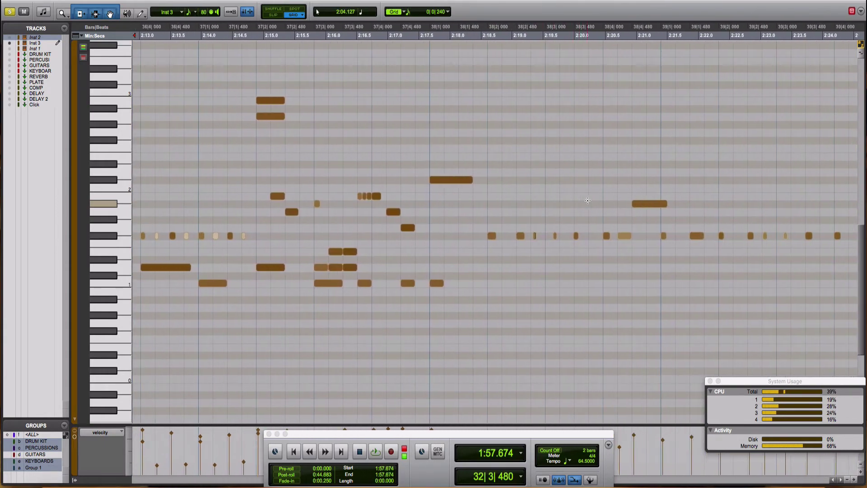
pyautogui.hscroll(15, 588, 200)
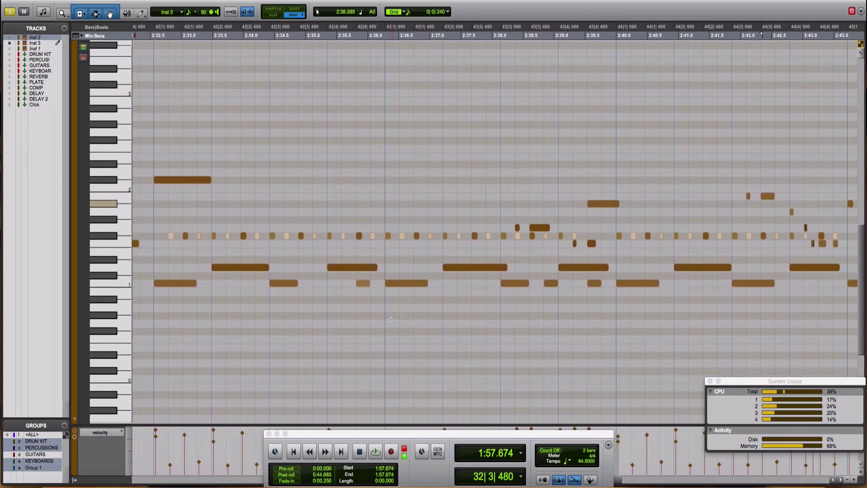
pyautogui.moveTo(255, 268); pyautogui.dragTo(228, 267)
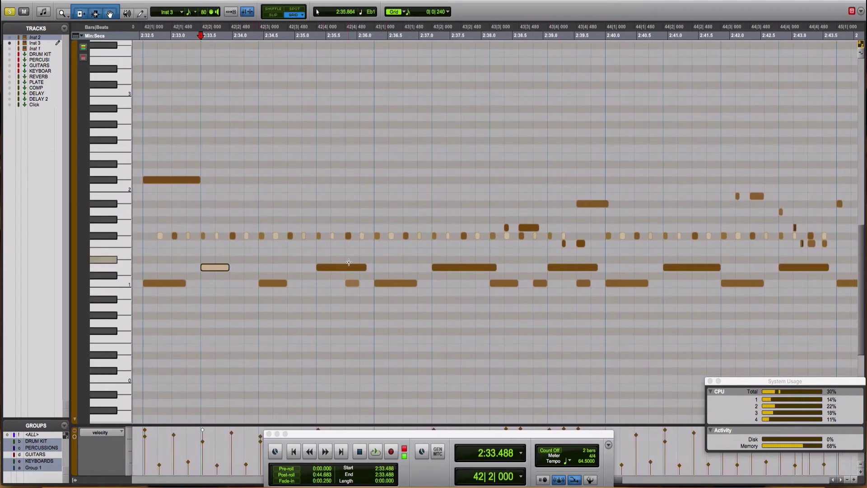
pyautogui.moveTo(362, 266); pyautogui.dragTo(359, 267)
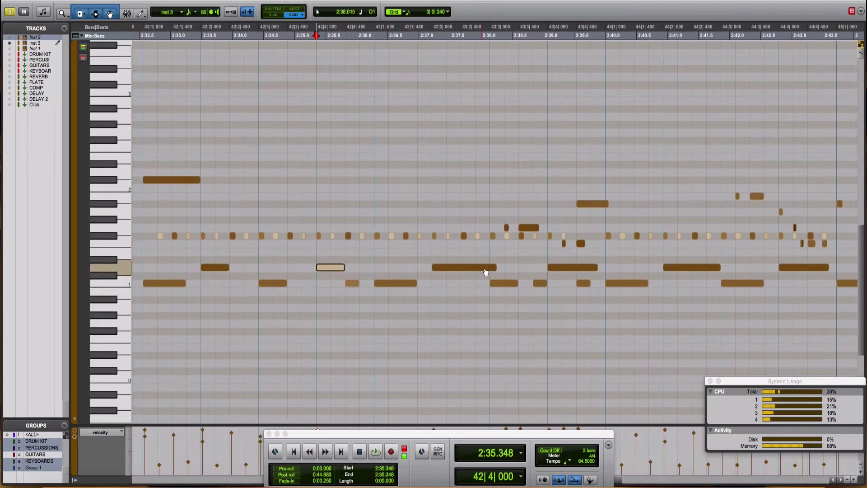
pyautogui.moveTo(492, 267); pyautogui.dragTo(469, 267)
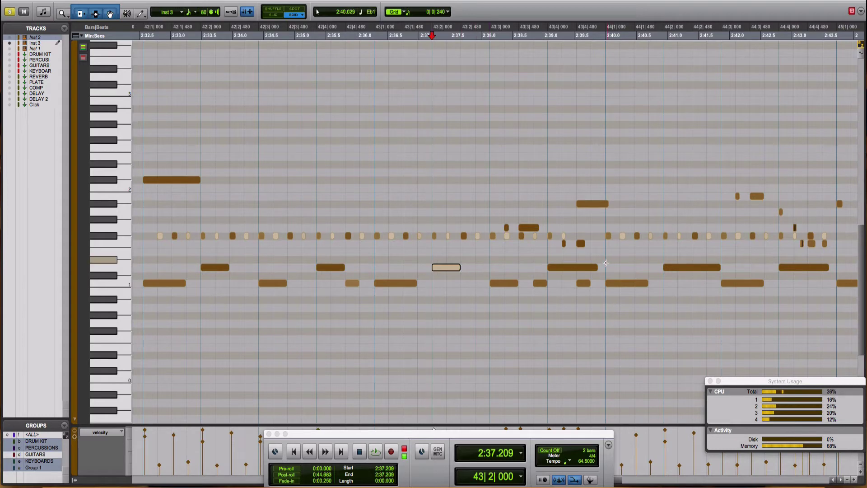
pyautogui.moveTo(595, 268); pyautogui.dragTo(569, 269)
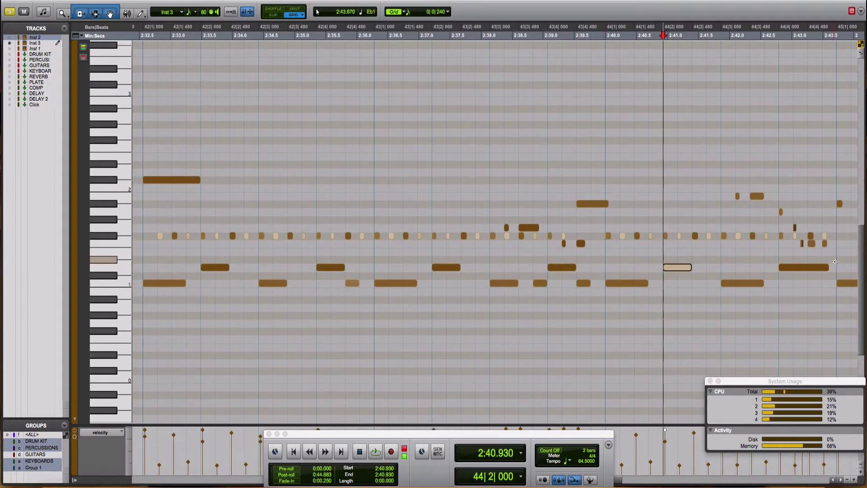
pyautogui.moveTo(825, 267); pyautogui.dragTo(799, 269)
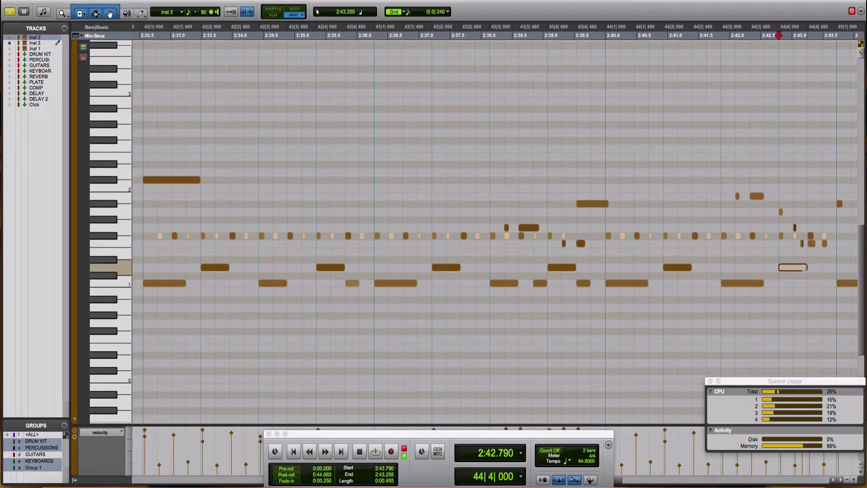
# Step: Audition the fill in bar 44 and delete the five F#1 hi-hat notes from just before beat 4 to the bar's end
pyautogui.click(686, 165)
pyautogui.press('space')
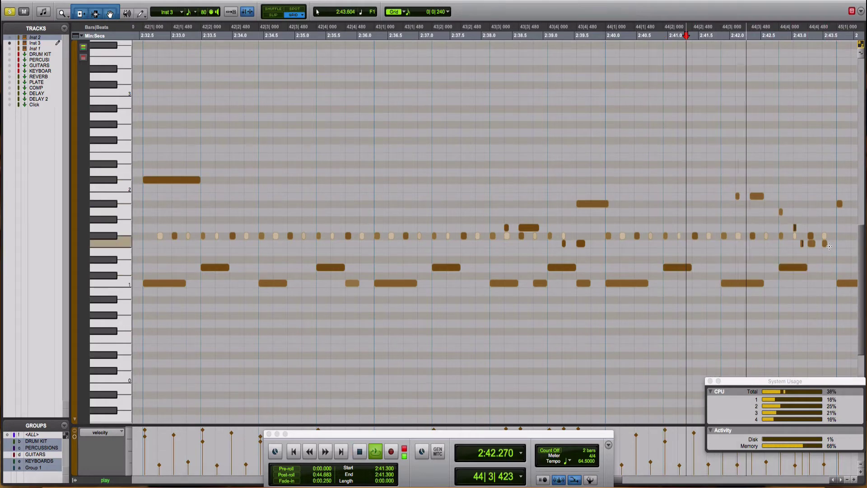
pyautogui.press('space')
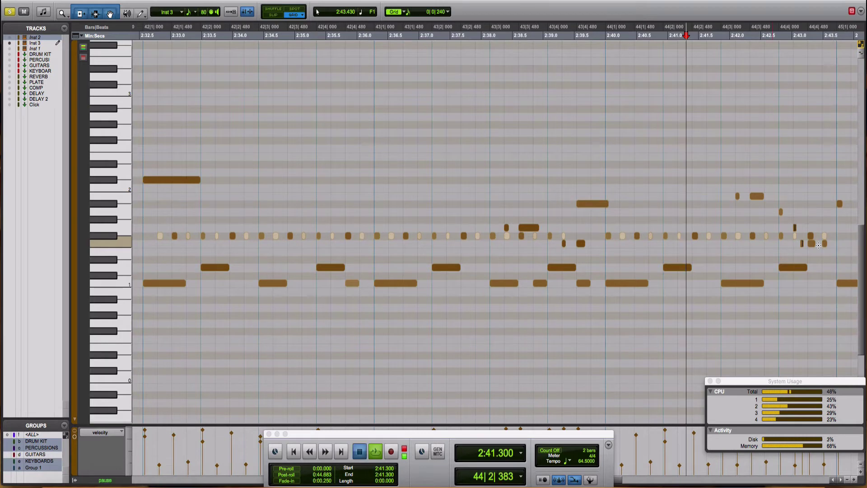
pyautogui.press('space')
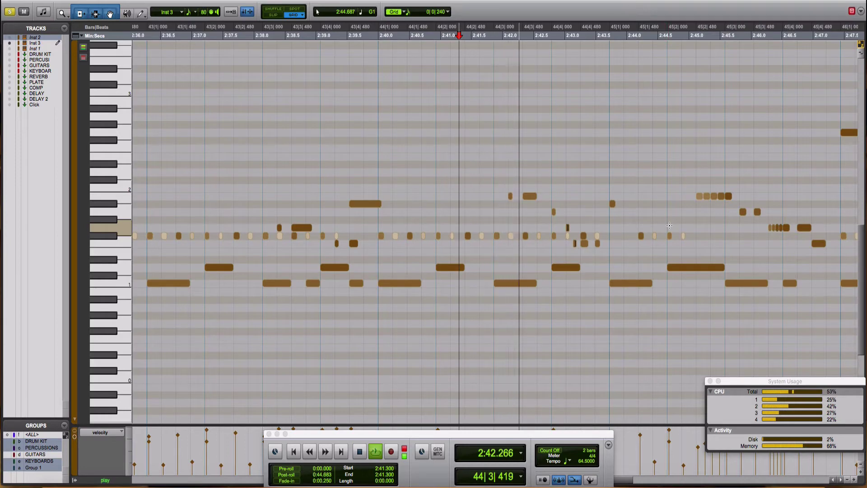
pyautogui.press('space')
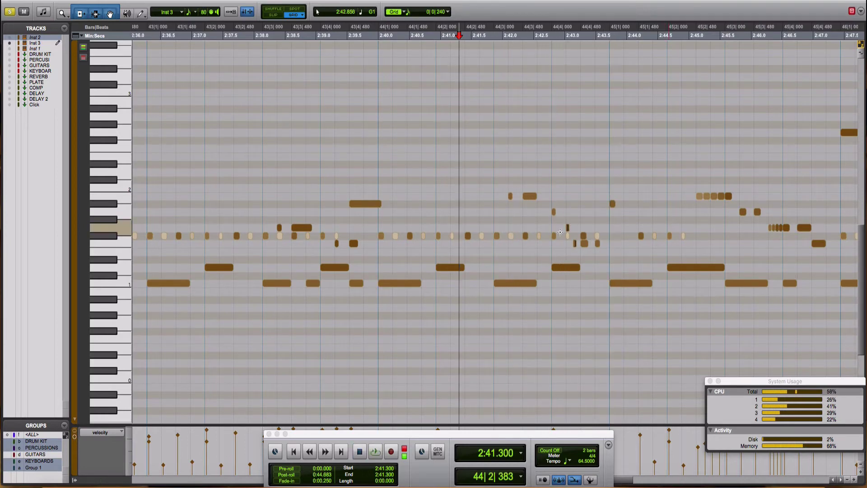
pyautogui.press('space')
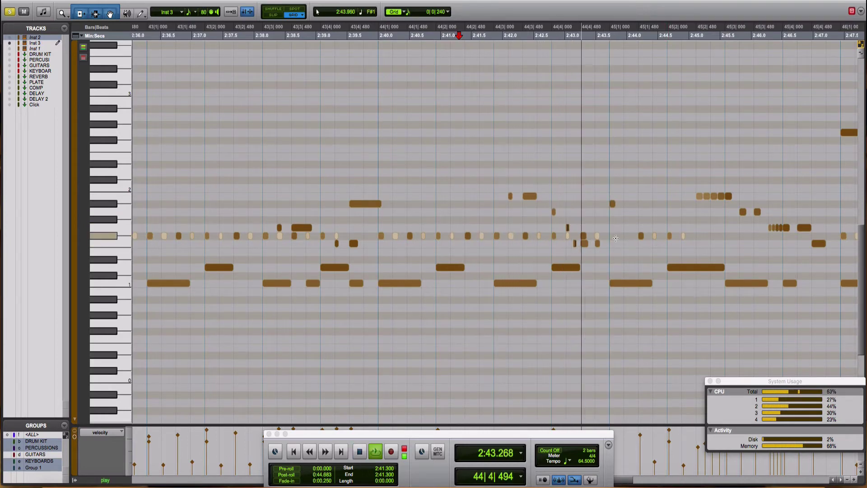
pyautogui.press('space')
pyautogui.moveTo(611, 237); pyautogui.dragTo(557, 234)
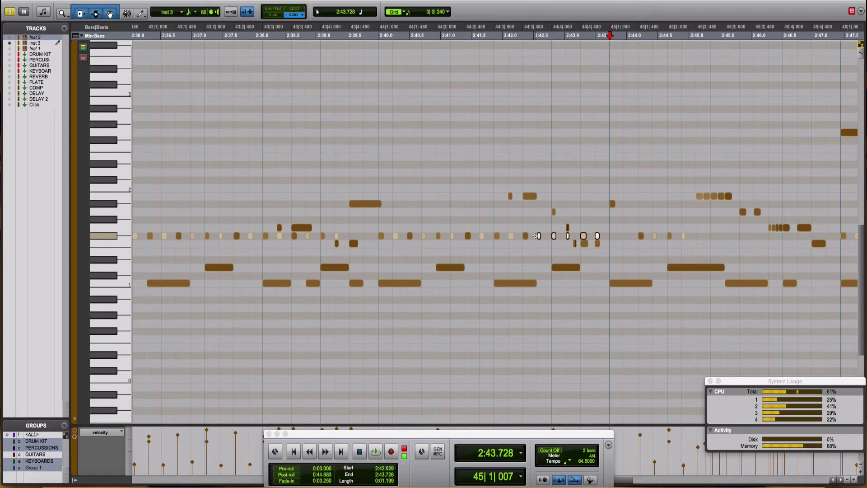
pyautogui.click(537, 235)
# Step: Replay bar 44 and move the remaining F#1 note at 44|3|480 up to Bb1
pyautogui.click(452, 172)
pyautogui.press('space')
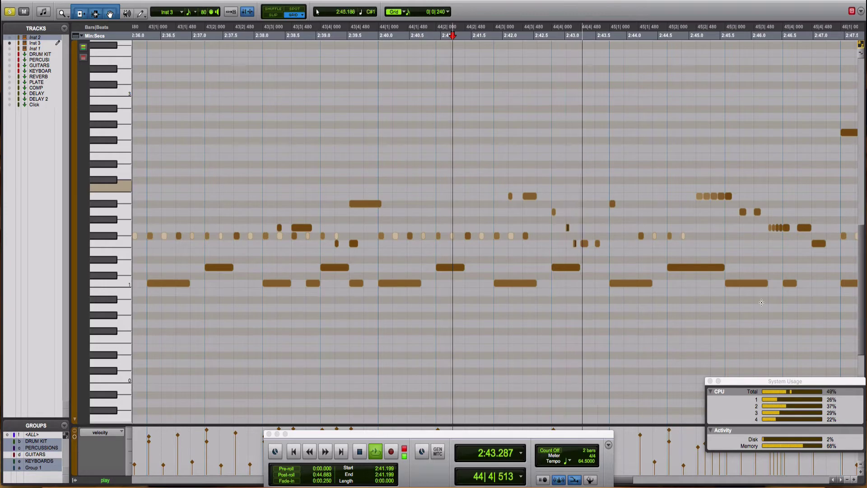
pyautogui.press('space')
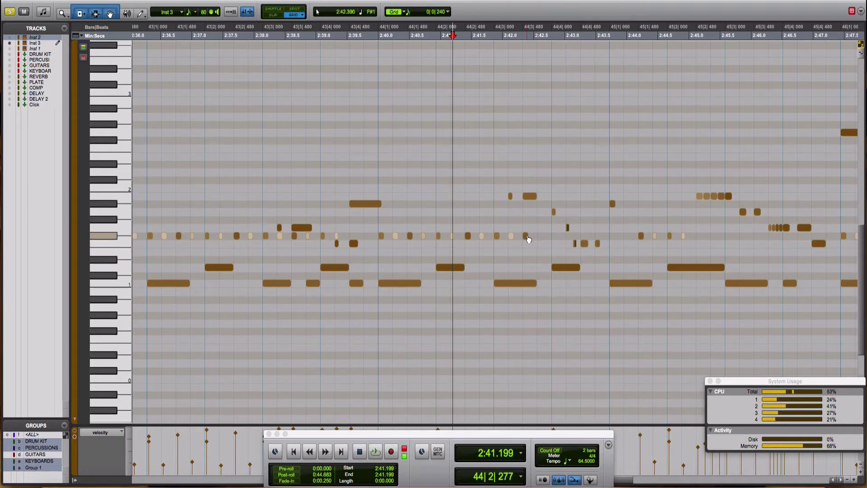
pyautogui.press('space')
pyautogui.moveTo(529, 238); pyautogui.dragTo(526, 206)
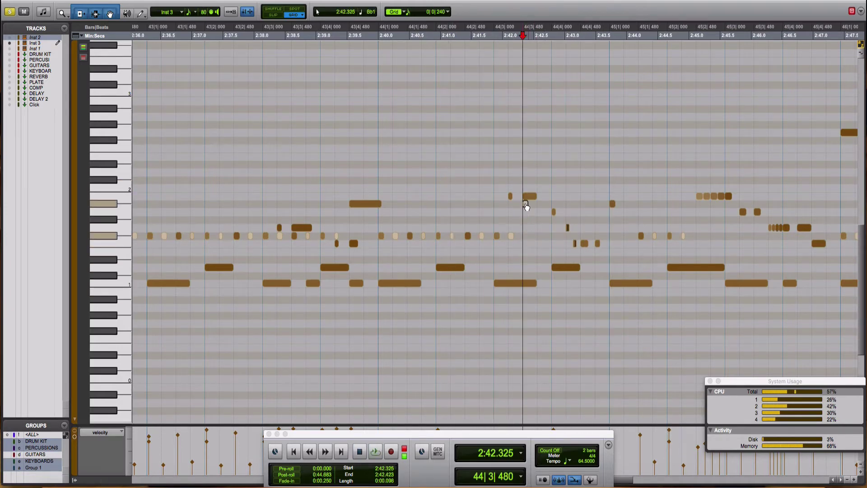
# Step: Play back bars 44 and 45 from beat 2 of bar 44, then replay the fill in bar 45
pyautogui.click(434, 178)
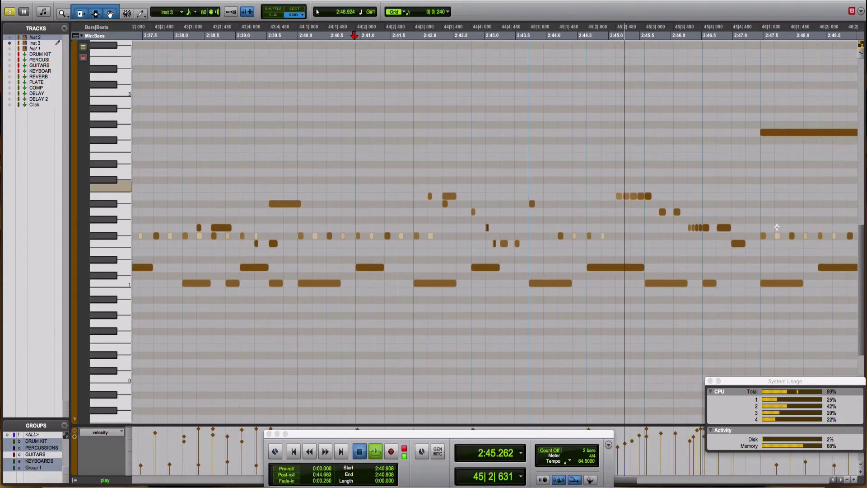
pyautogui.press('space')
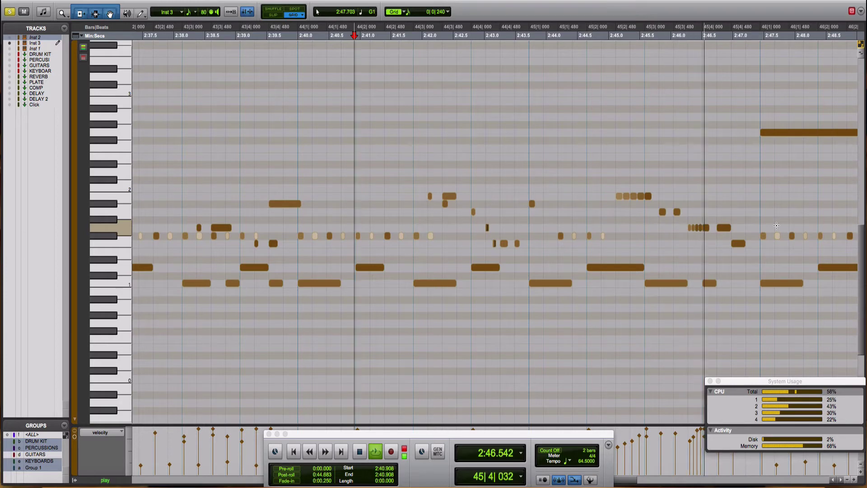
pyautogui.click(606, 181)
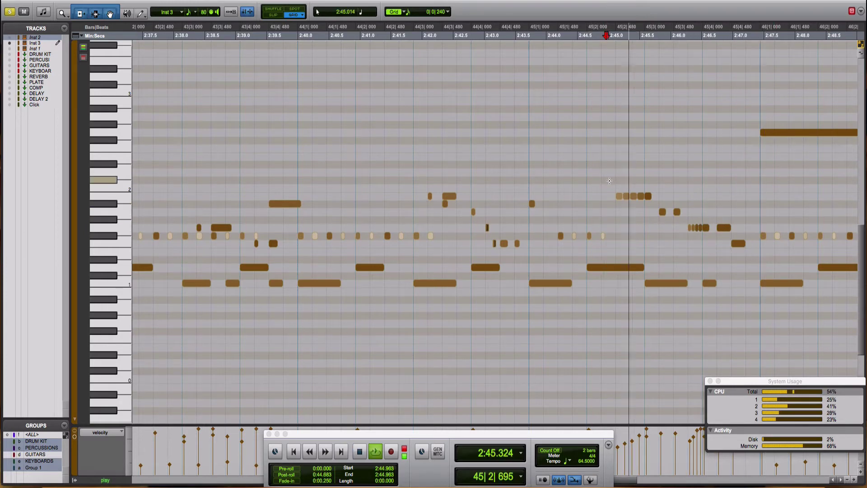
pyautogui.press('space')
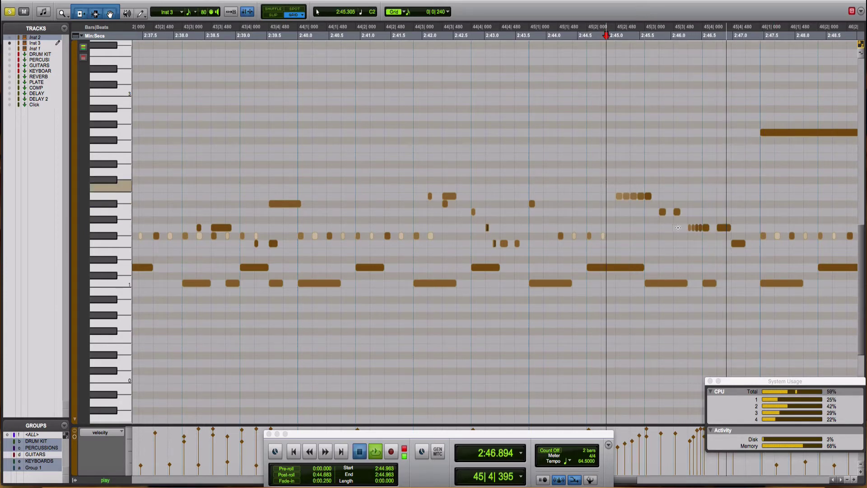
# Step: Lower the velocities of the five consecutive G1 fill notes starting at 45|3|720 by about 13 and replay the fill
pyautogui.click(677, 227)
pyautogui.press('super+bracketright')
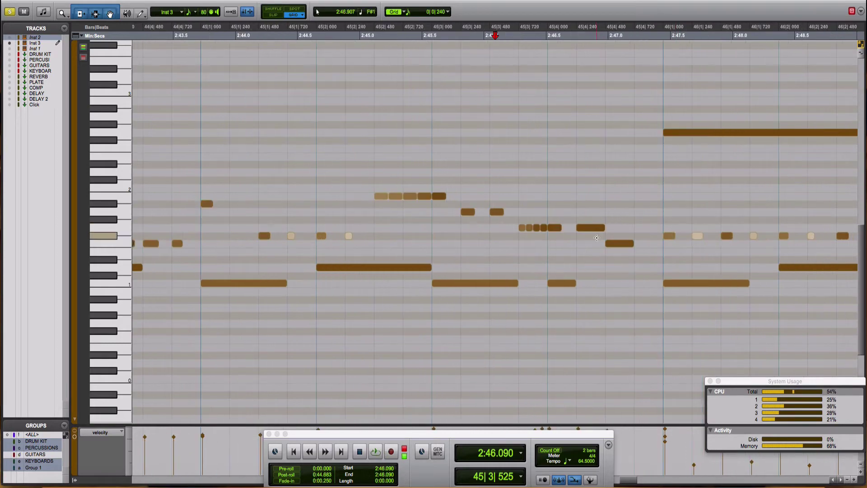
pyautogui.hscroll(10, 596, 237)
pyautogui.hscroll(-2, 401, 243)
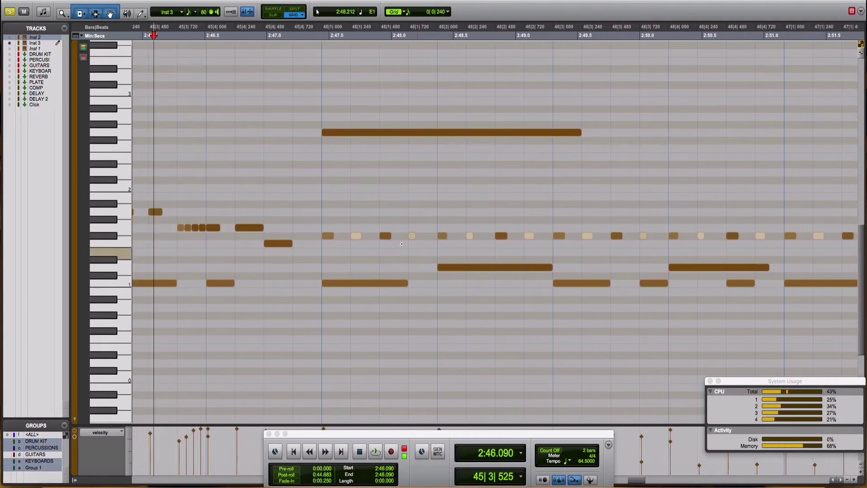
pyautogui.click(192, 434)
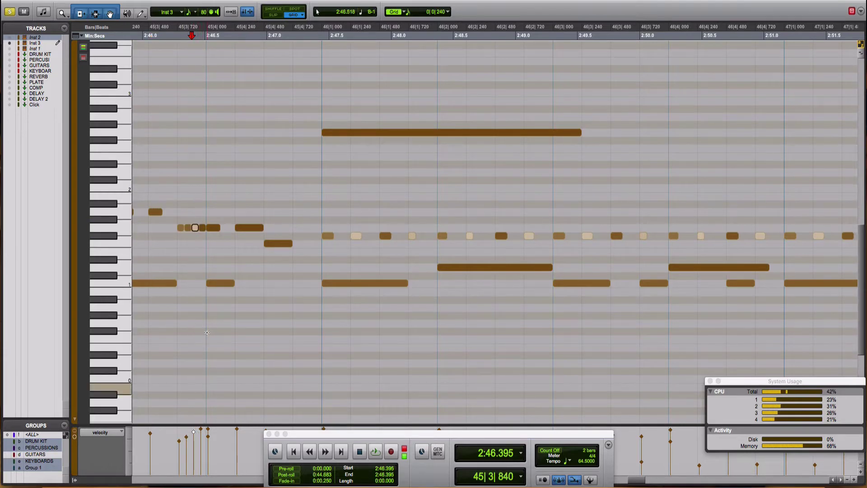
pyautogui.moveTo(176, 224); pyautogui.dragTo(215, 232)
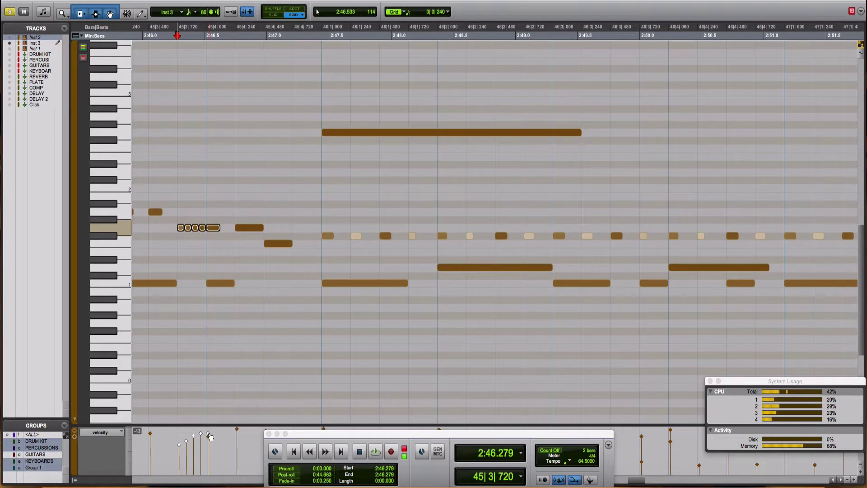
pyautogui.press('space')
pyautogui.click(156, 268)
pyautogui.press('space')
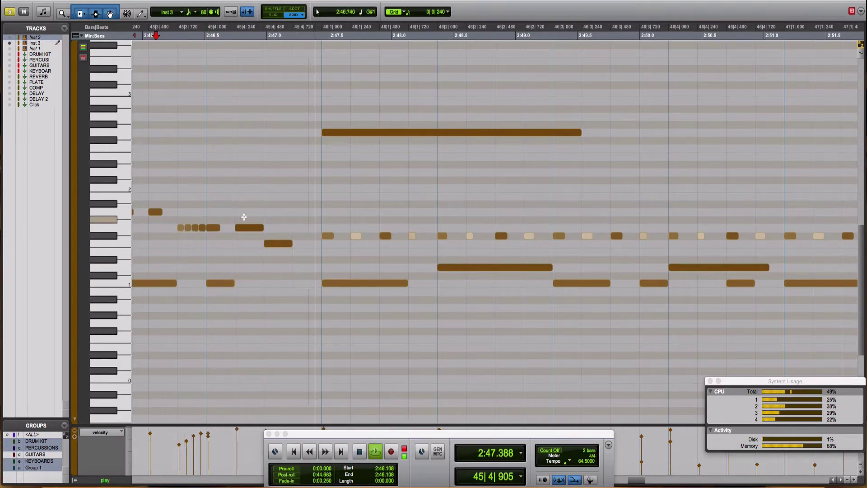
# Step: Lower the velocities of the two long notes that end the bar 45 fill and play back into bar 46
pyautogui.press('space')
pyautogui.moveTo(250, 216); pyautogui.dragTo(285, 253)
pyautogui.click(238, 457)
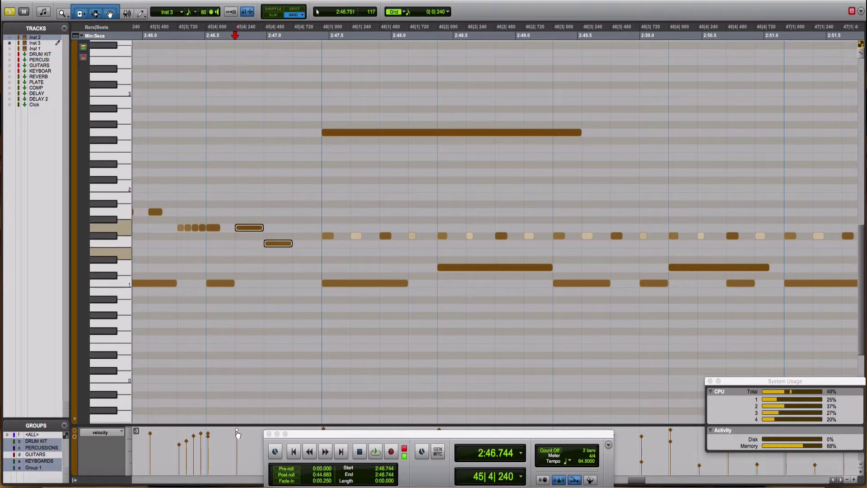
pyautogui.press('space')
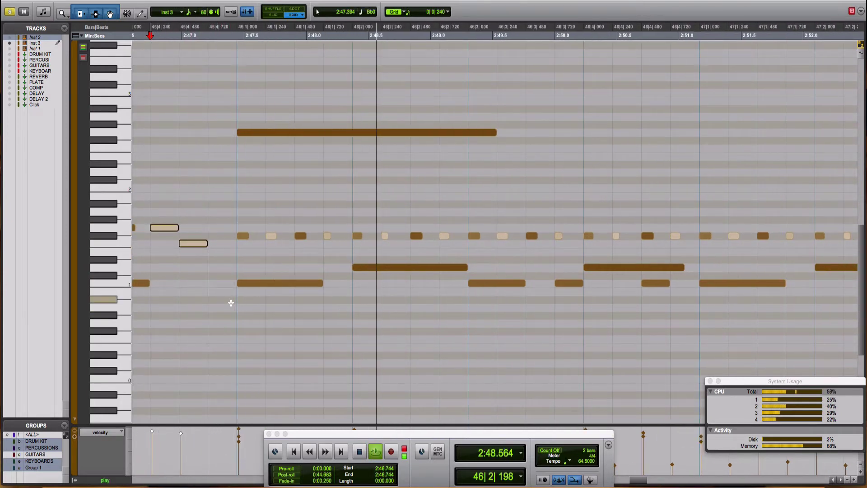
# Step: Show the whole later section of the part and play it from bar 53 into bar 54
pyautogui.press('r')
pyautogui.press('r')
pyautogui.press('r')
pyautogui.press('r')
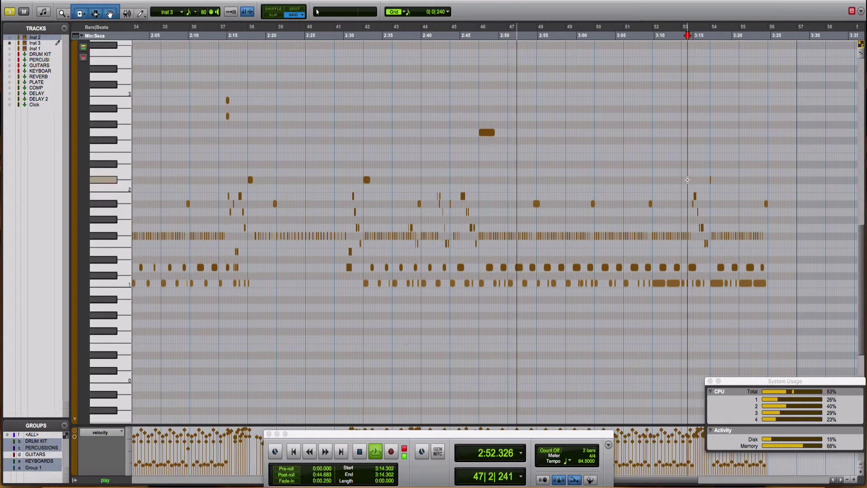
pyautogui.press('space')
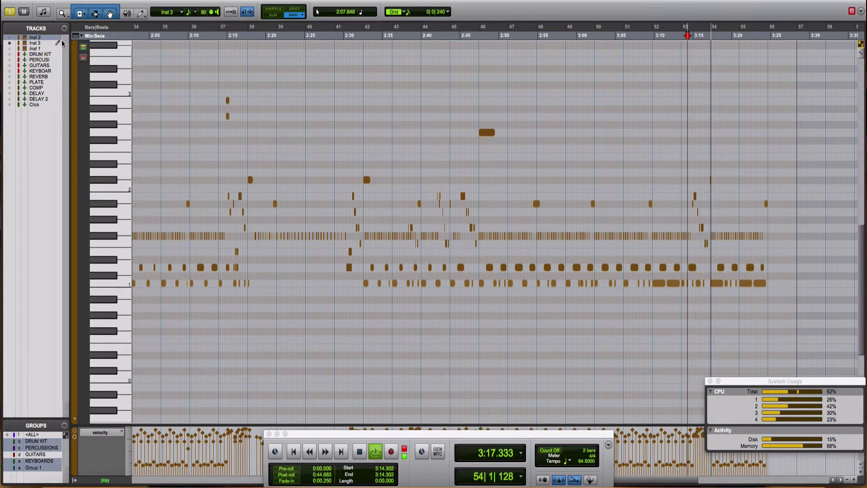
# Step: Stop playback, return to the start of the session and play the drum part from bar 1
pyautogui.press('space')
pyautogui.press('Return')
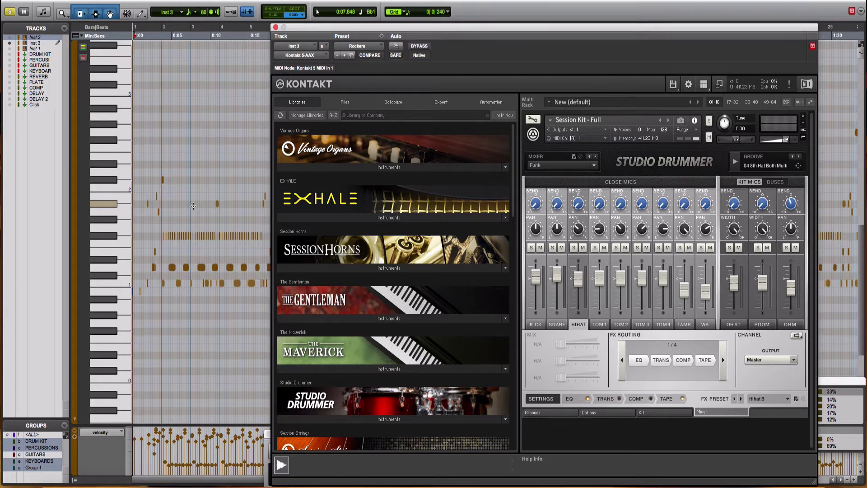
pyautogui.press('space')
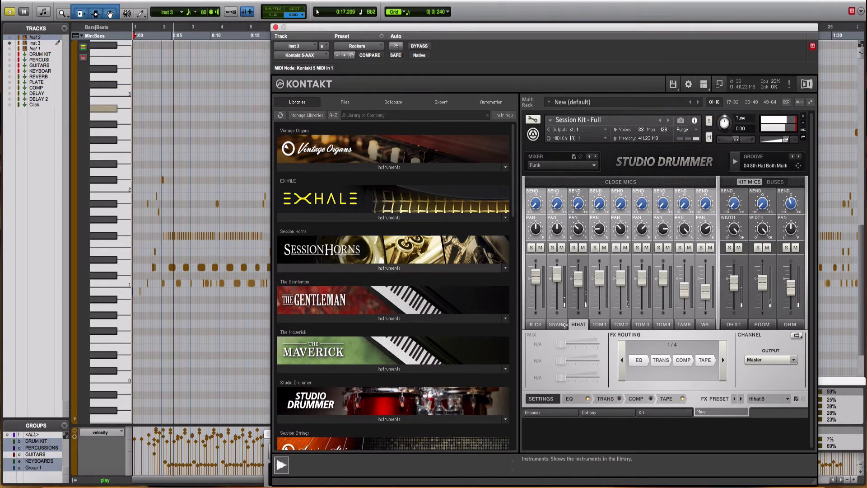
# Step: Raise the kick channel's Out Mic and Sub Mic levels slightly, and view its EQ settings before closing the instrument window
pyautogui.click(535, 325)
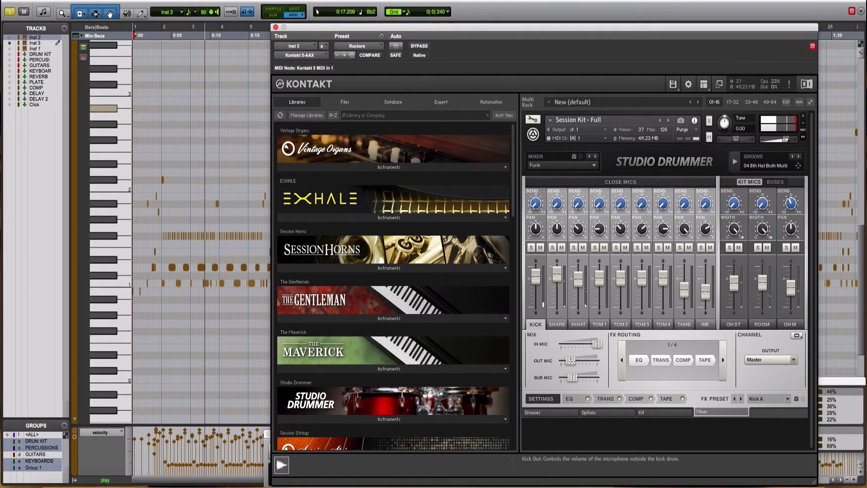
pyautogui.moveTo(571, 361); pyautogui.dragTo(594, 361)
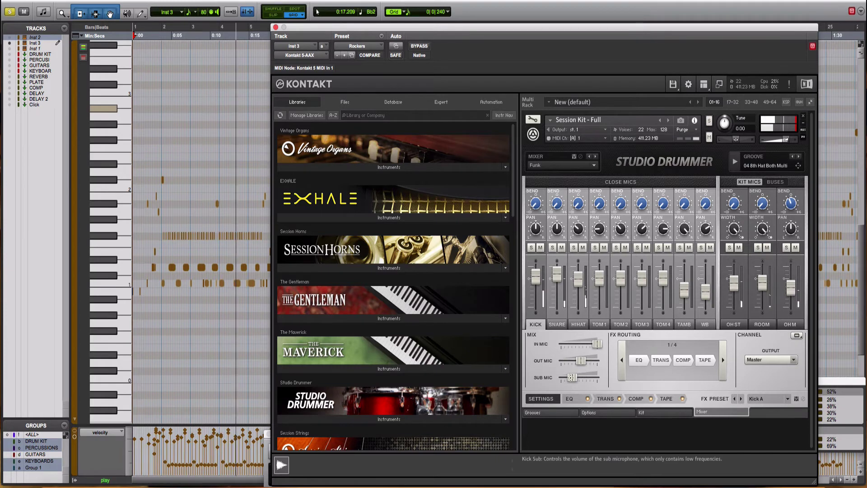
pyautogui.moveTo(571, 377)
pyautogui.mouseDown()
pyautogui.moveTo(592, 378)
pyautogui.moveTo(573, 381)
pyautogui.mouseUp()
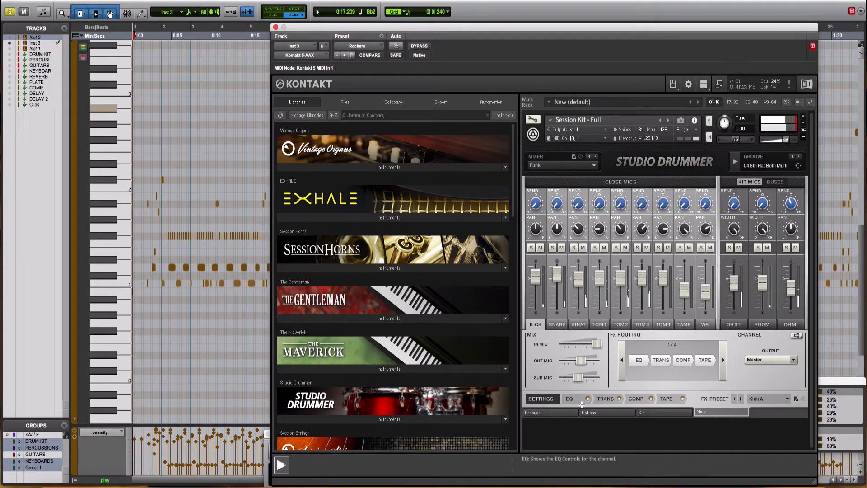
pyautogui.click(572, 399)
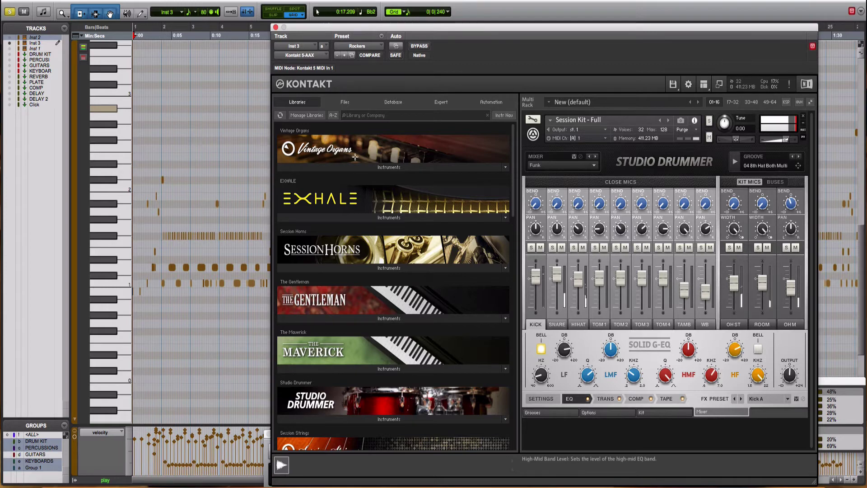
pyautogui.click(276, 28)
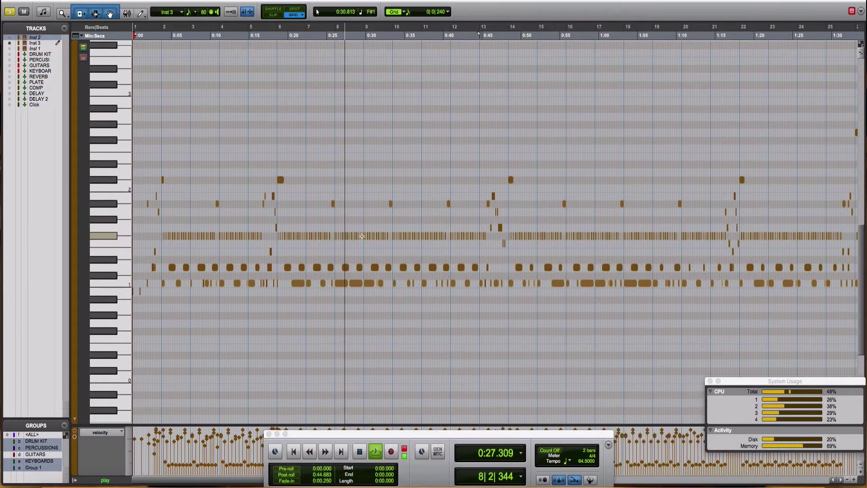
# Step: Stop the playback and examine the hi-hat notes around beat 2 of bar 7 up close, playing them briefly
pyautogui.press('space')
pyautogui.press('super+bracketright')
pyautogui.press('super+bracketright')
pyautogui.press('super+bracketright')
pyautogui.press('super+bracketright')
pyautogui.press('space')
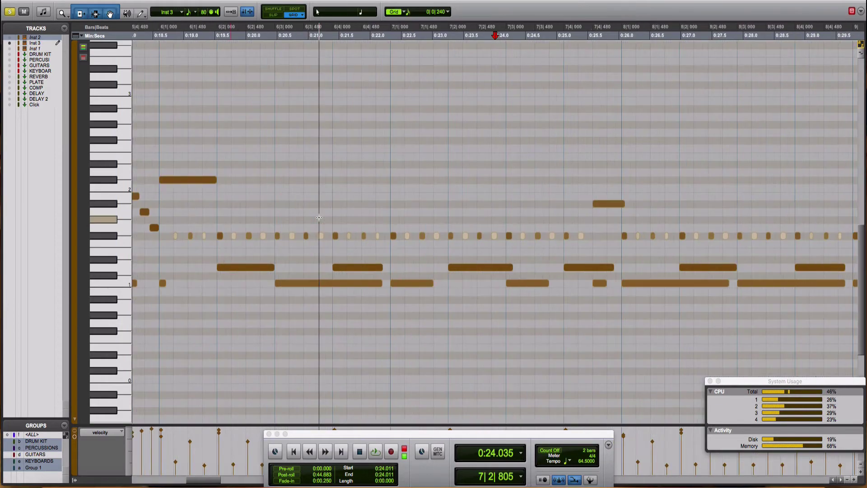
pyautogui.press('space')
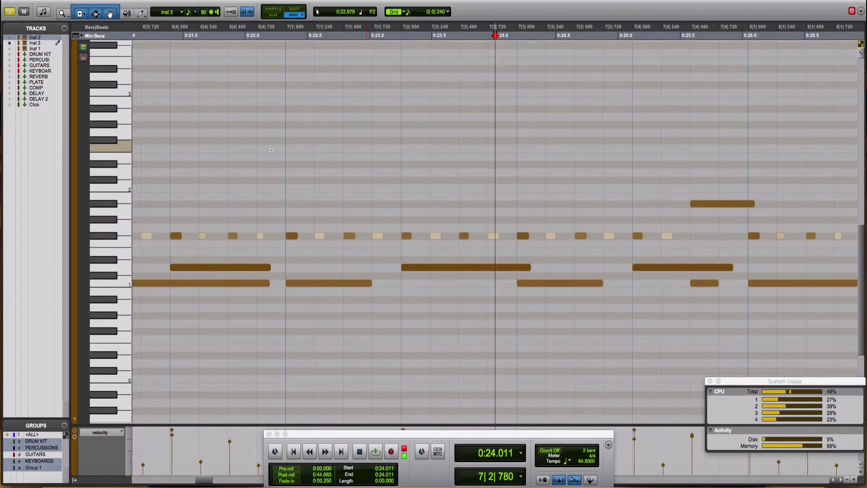
# Step: Replay bar 7 from the end of bar 6 and check the F#1 hi-hat note at 7|2|720
pyautogui.click(270, 150)
pyautogui.press('space')
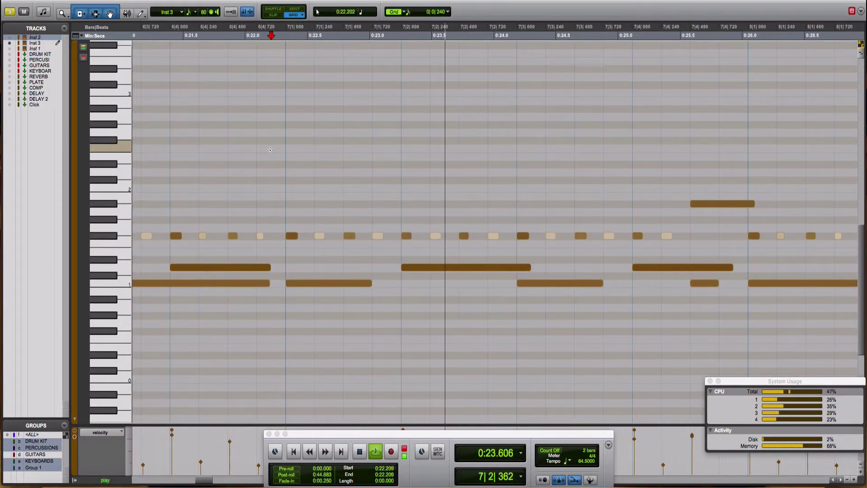
pyautogui.press('space')
pyautogui.press('space')
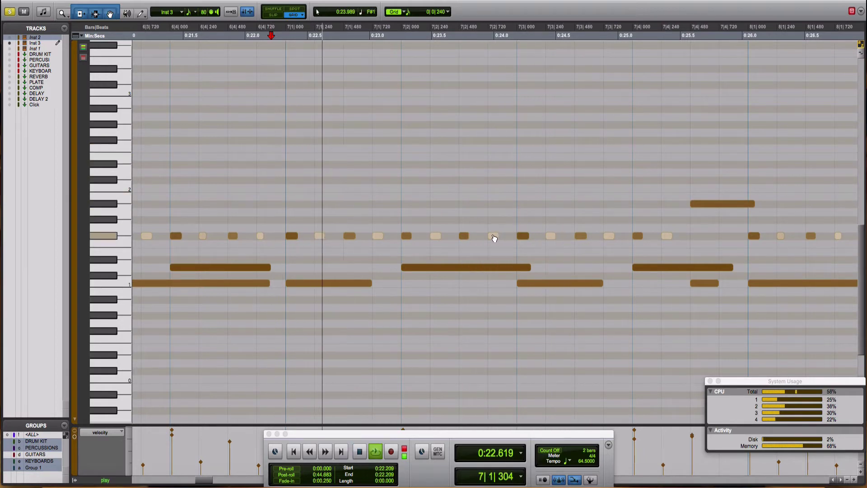
pyautogui.click(492, 237)
pyautogui.moveTo(493, 242); pyautogui.dragTo(492, 236)
pyautogui.press('space')
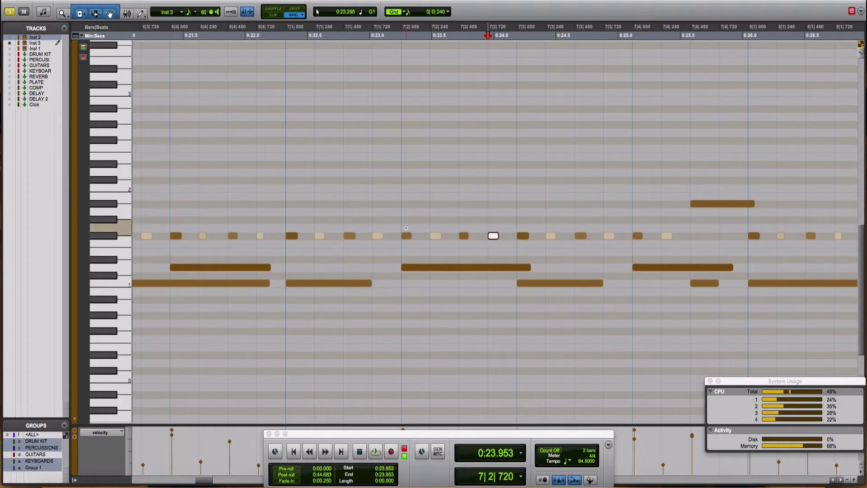
# Step: Select all F#1 hi-hat notes, run Remove Duplicate Notes on them and clear the selection
pyautogui.click(99, 235)
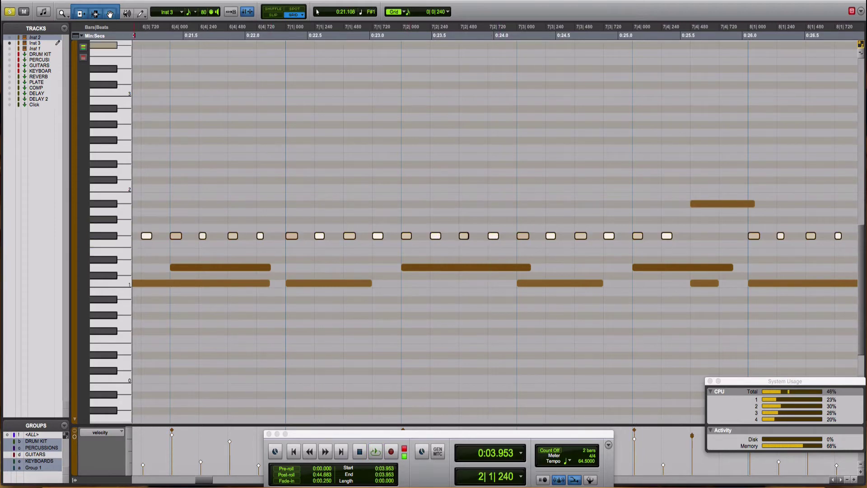
pyautogui.click(180, 1)
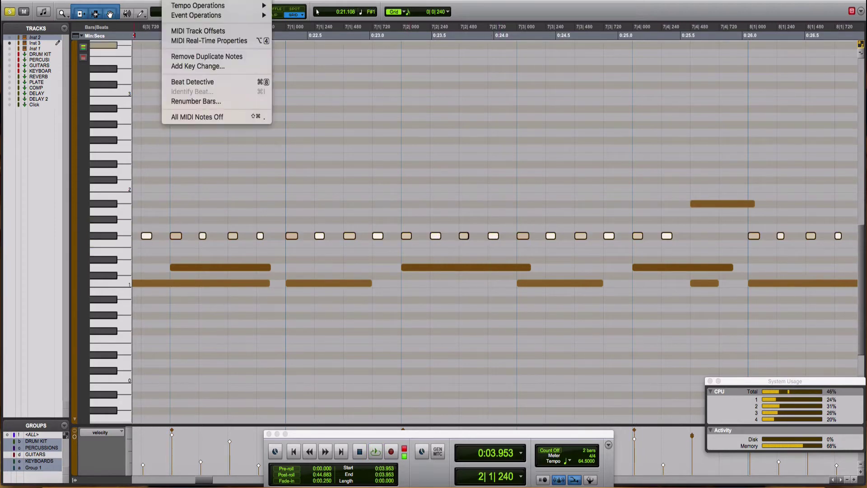
pyautogui.click(198, 56)
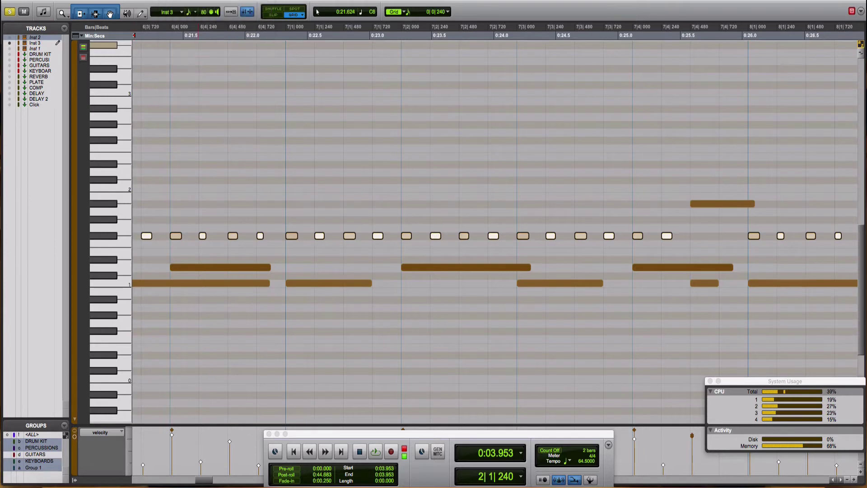
pyautogui.click(180, 1)
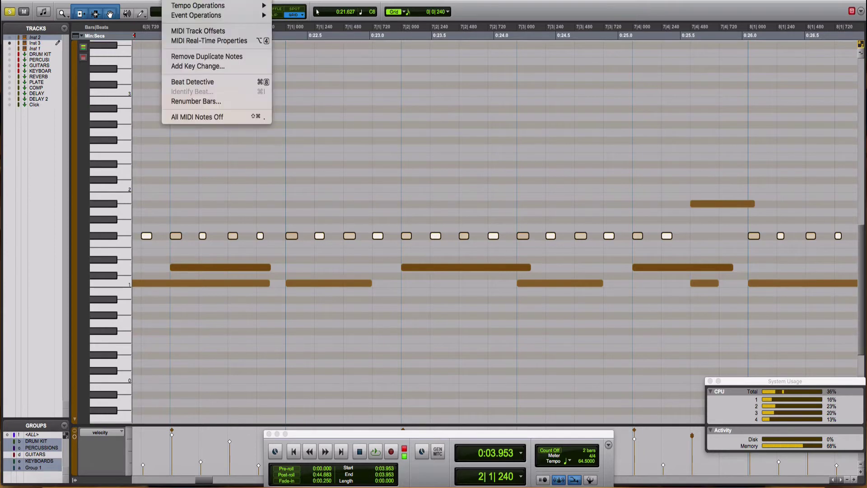
pyautogui.click(191, 56)
pyautogui.click(280, 123)
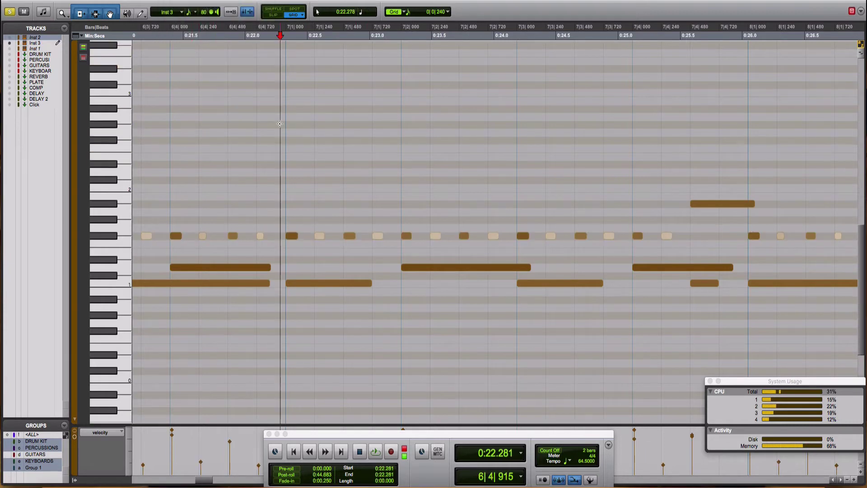
# Step: Play from the end of bar 6 and shorten the overlong C1 kick notes between bars 4 and 9
pyautogui.press('space')
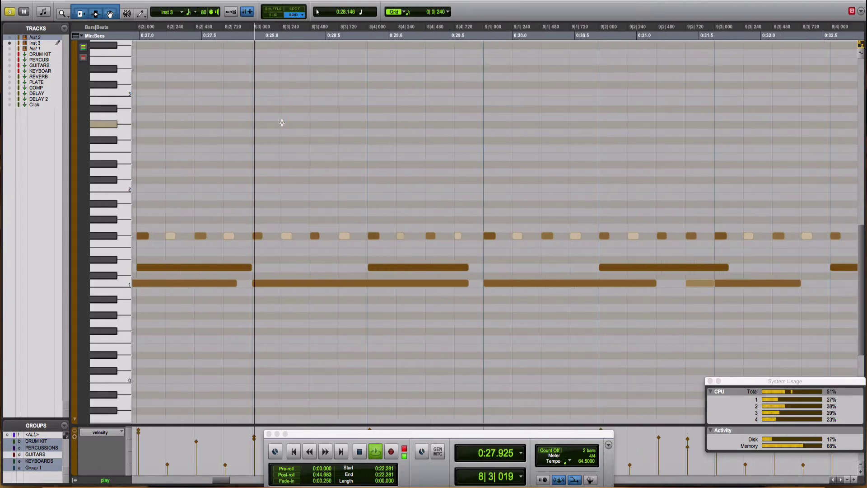
pyautogui.hotkey('ctrl', '[')
pyautogui.hotkey('ctrl', '[')
pyautogui.hotkey('ctrl', '[')
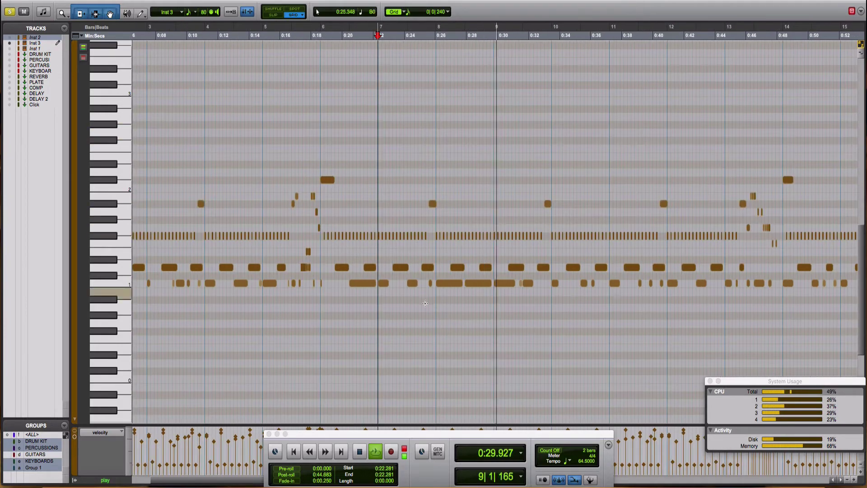
pyautogui.moveTo(461, 284); pyautogui.dragTo(504, 284)
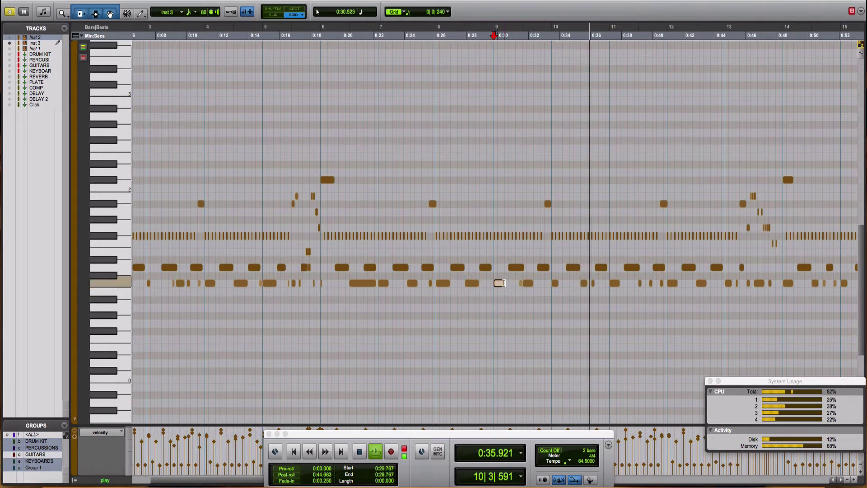
pyautogui.moveTo(374, 283); pyautogui.dragTo(361, 283)
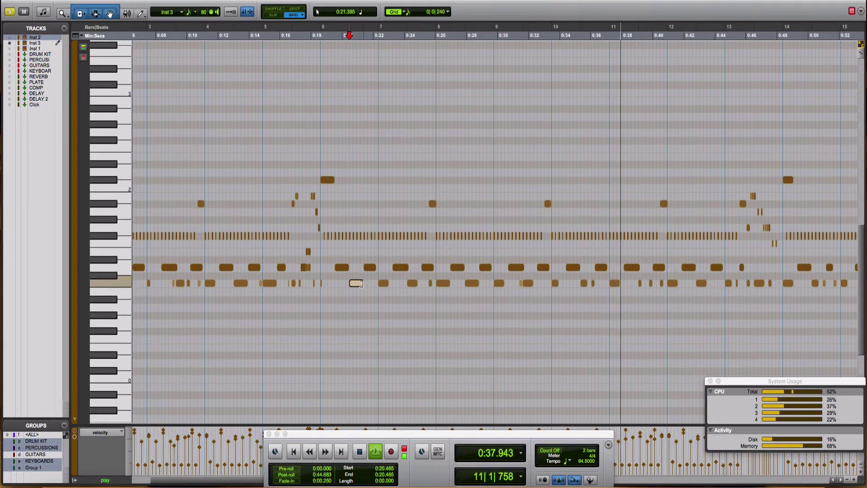
pyautogui.moveTo(276, 283); pyautogui.dragTo(244, 284)
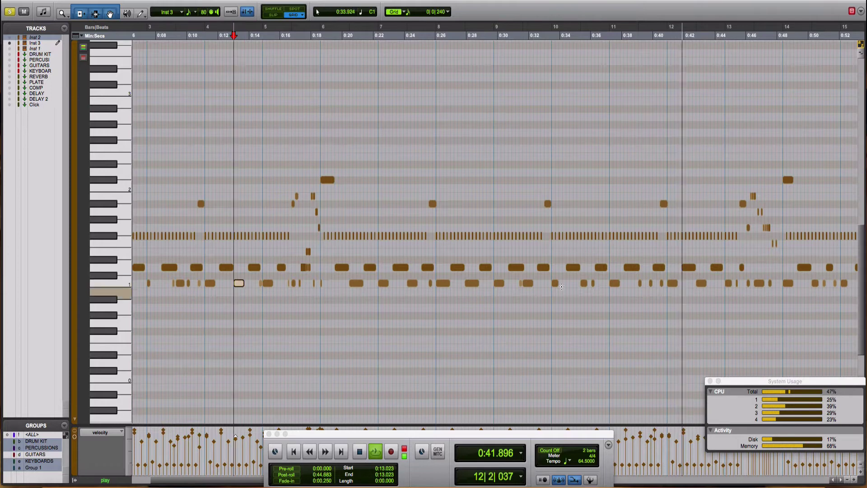
# Step: Shorten the overlong C1 kick notes between bars 13 and 18 while playback runs
pyautogui.hscroll(3, 561, 286)
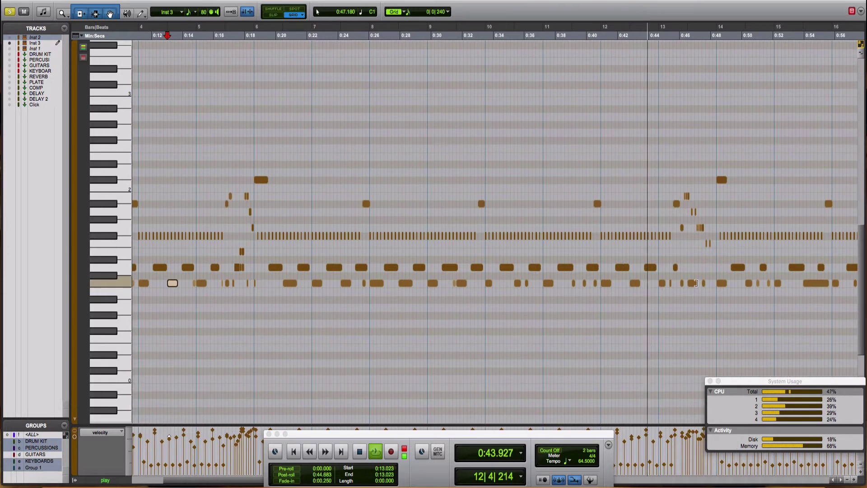
pyautogui.moveTo(696, 284); pyautogui.dragTo(694, 284)
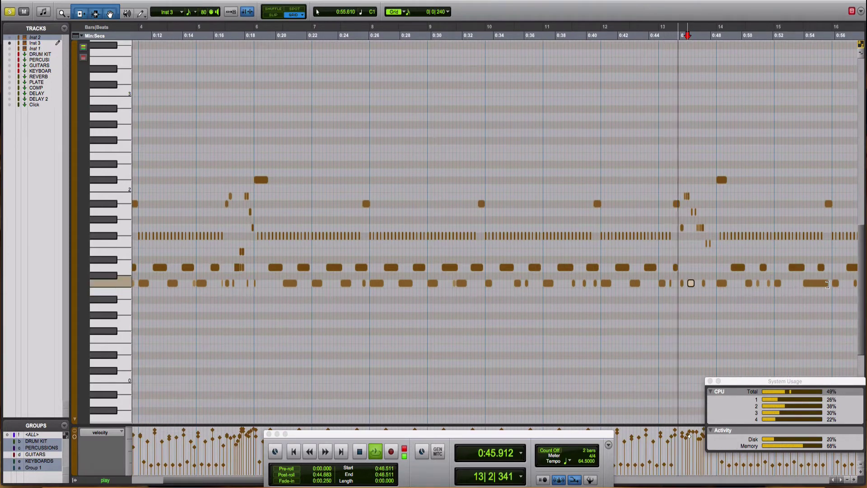
pyautogui.moveTo(827, 284); pyautogui.dragTo(815, 283)
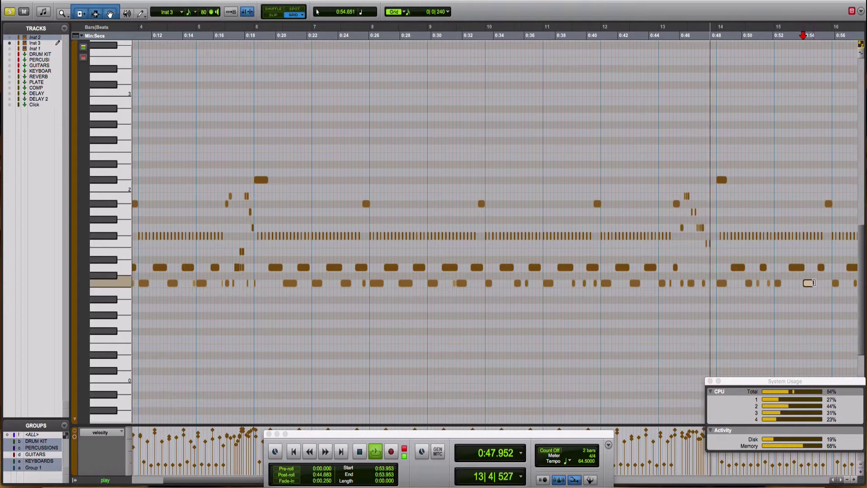
pyautogui.hscroll(9, 681, 284)
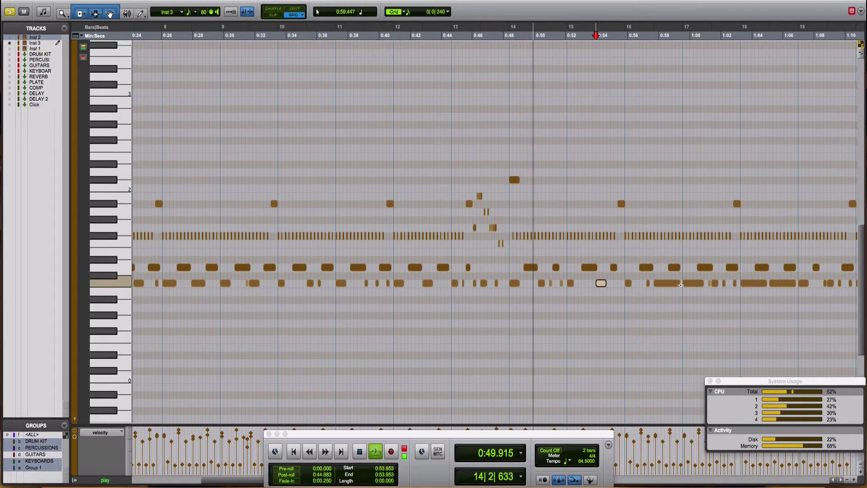
pyautogui.moveTo(681, 285); pyautogui.dragTo(663, 285)
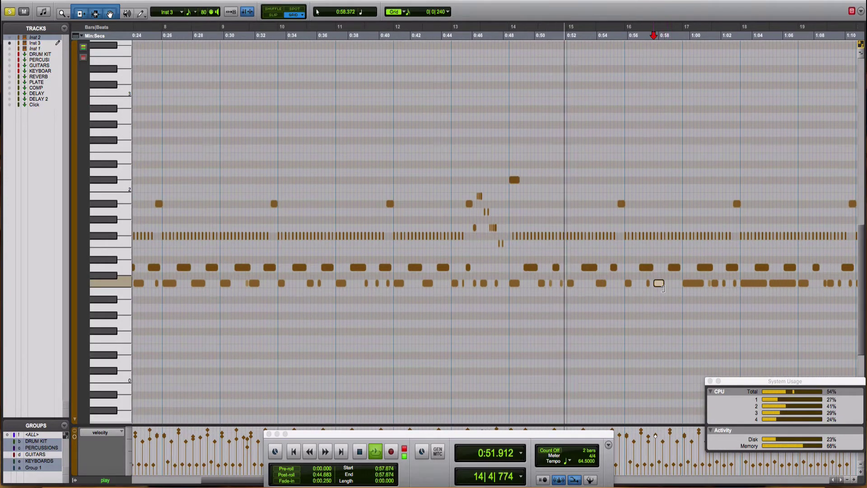
pyautogui.moveTo(703, 284); pyautogui.dragTo(694, 284)
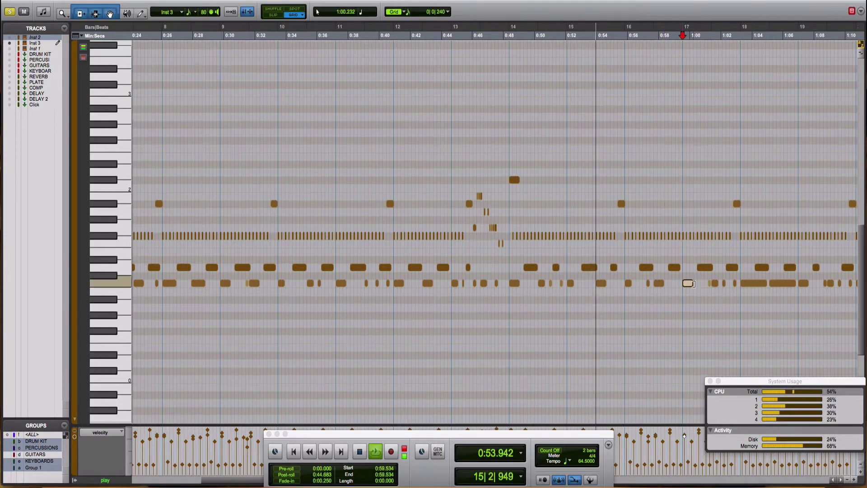
pyautogui.moveTo(766, 283)
pyautogui.mouseDown()
pyautogui.moveTo(749, 284)
pyautogui.moveTo(781, 285)
pyautogui.mouseUp()
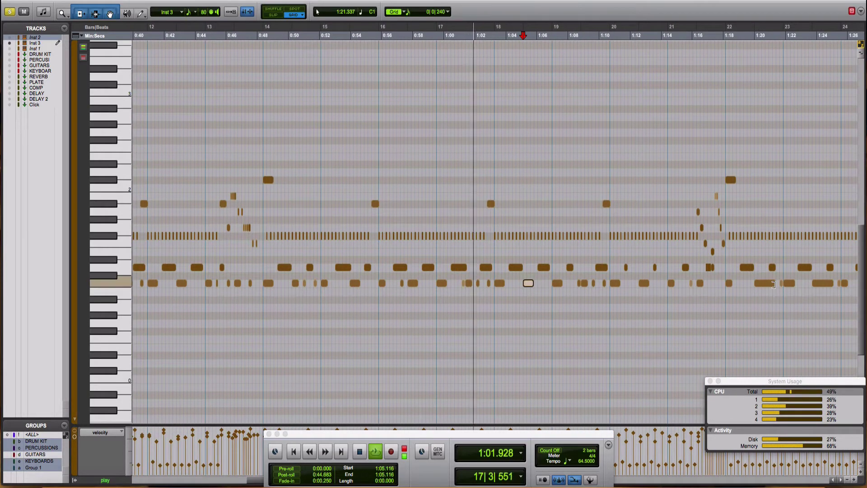
# Step: Shorten the long C1 kick notes on beat 3 of bars 22 and 23 and stop playback
pyautogui.click(767, 284)
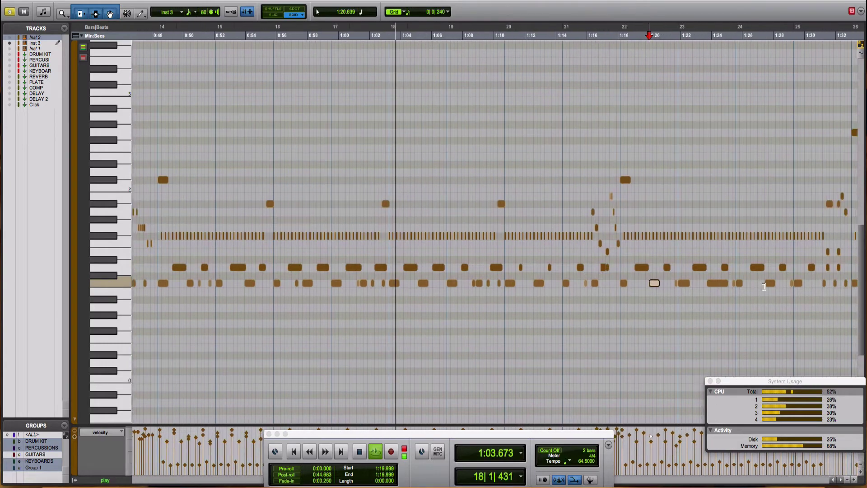
pyautogui.click(660, 283)
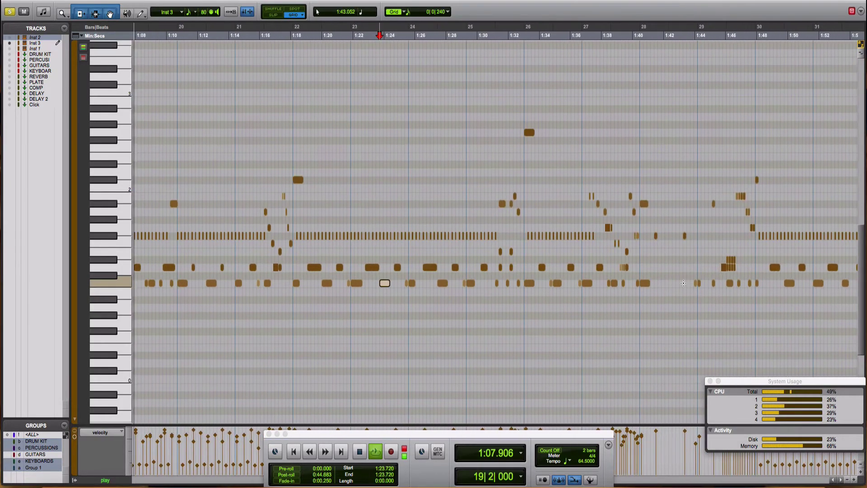
pyautogui.press('space')
# Step: Shorten the long C1 kick notes on beat 1 of bar 54 and beats 1 and 3 of bar 55
pyautogui.hscroll(10, 704, 280)
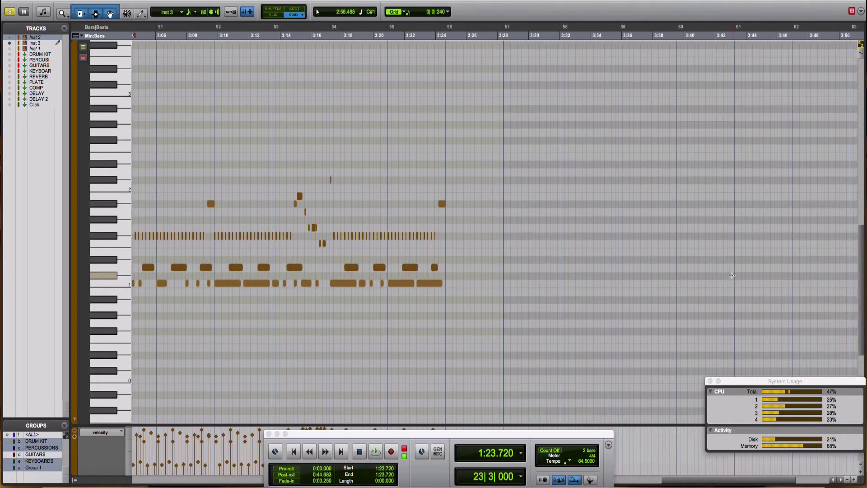
pyautogui.hscroll(4, 732, 275)
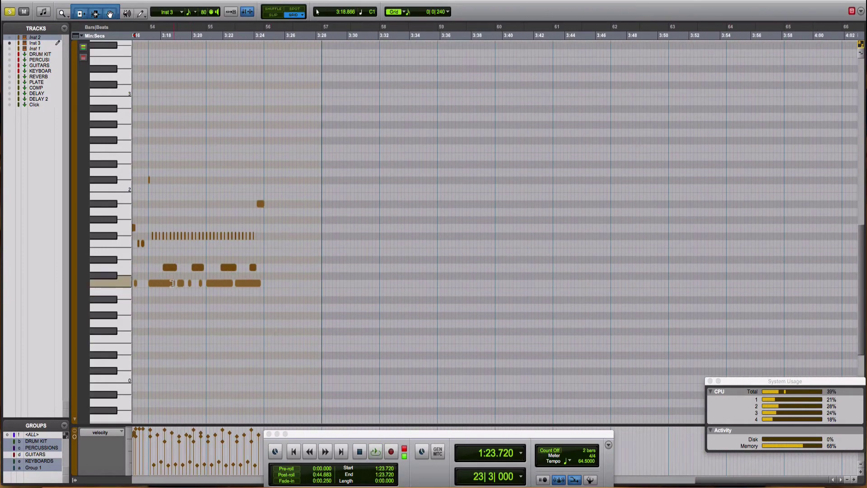
pyautogui.moveTo(171, 283); pyautogui.dragTo(158, 283)
pyautogui.moveTo(232, 283)
pyautogui.mouseDown()
pyautogui.moveTo(216, 284)
pyautogui.moveTo(245, 283)
pyautogui.mouseUp()
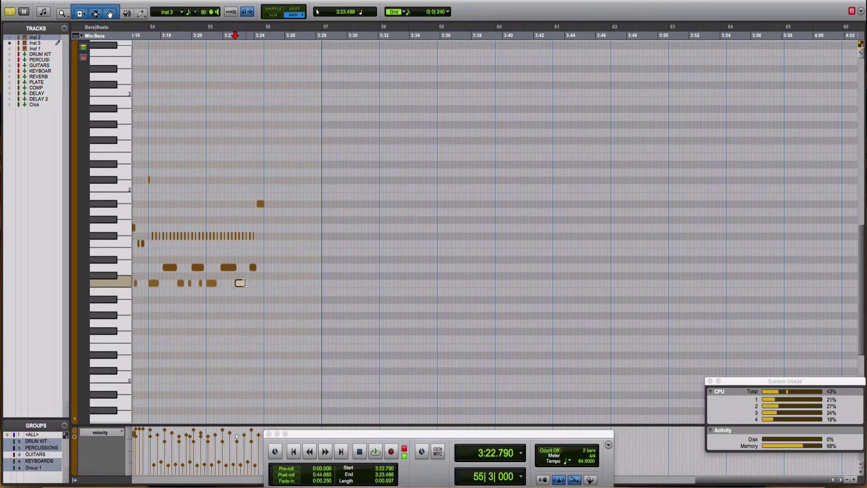
pyautogui.hscroll(-10, 491, 324)
pyautogui.hscroll(-1, 491, 324)
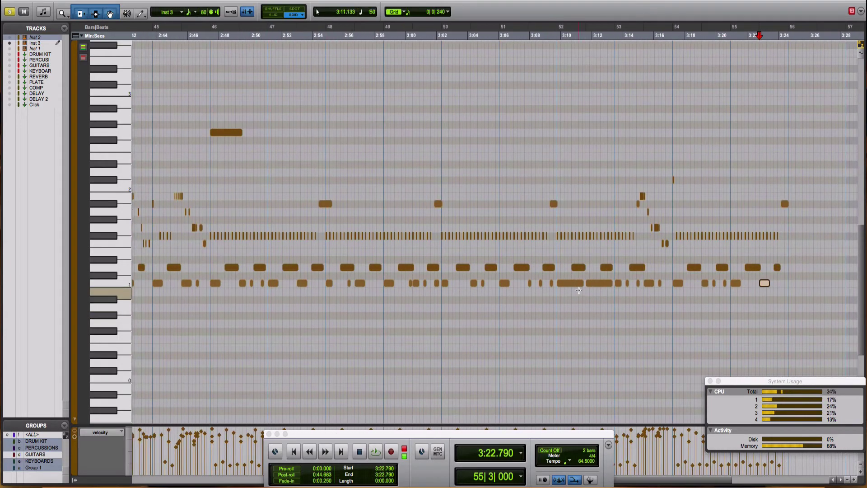
# Step: Shorten the overlong C1 kick notes in bar 52 and on beat 1 of bars 26 and 27
pyautogui.moveTo(582, 283)
pyautogui.mouseDown()
pyautogui.moveTo(564, 285)
pyautogui.moveTo(607, 285)
pyautogui.moveTo(599, 285)
pyautogui.mouseUp()
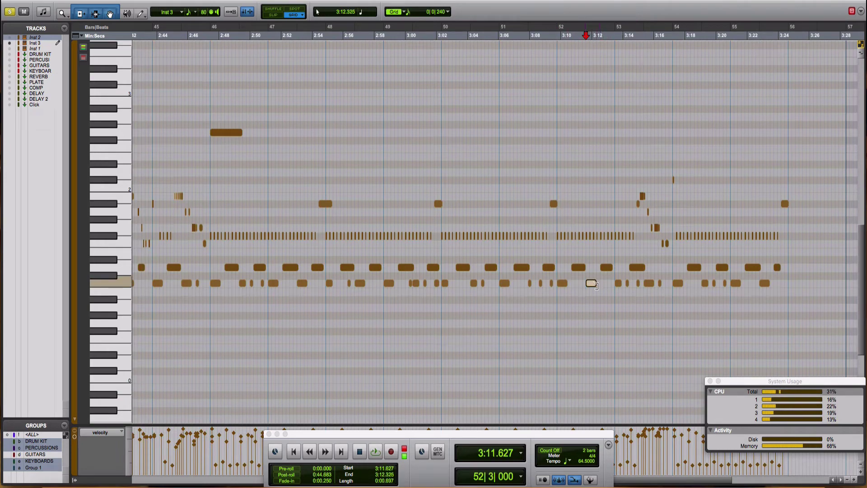
pyautogui.click(584, 289)
pyautogui.hscroll(-9, 574, 289)
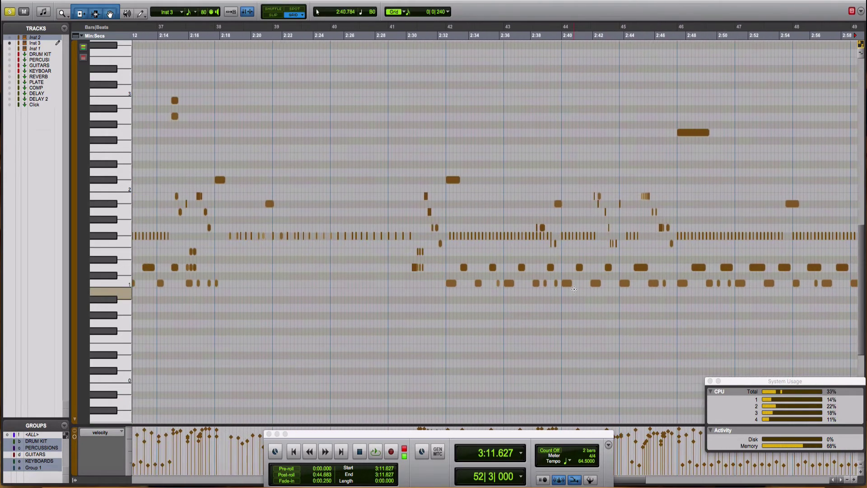
pyautogui.hscroll(-15, 573, 289)
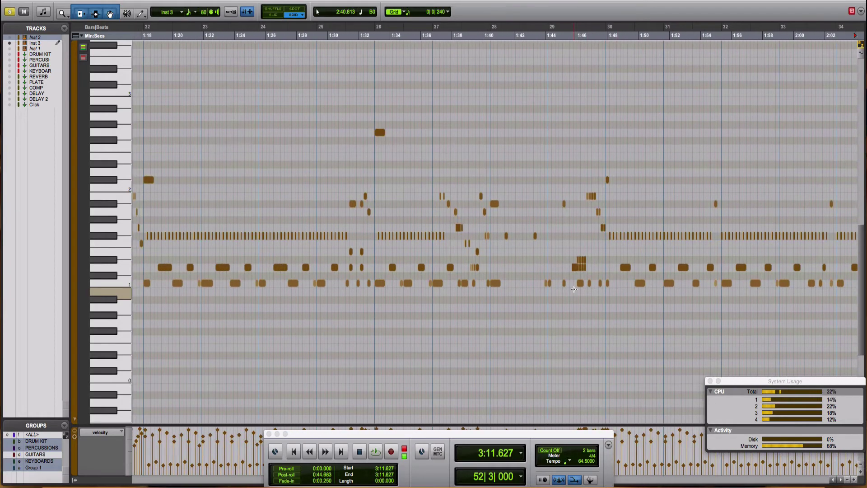
pyautogui.click(432, 285)
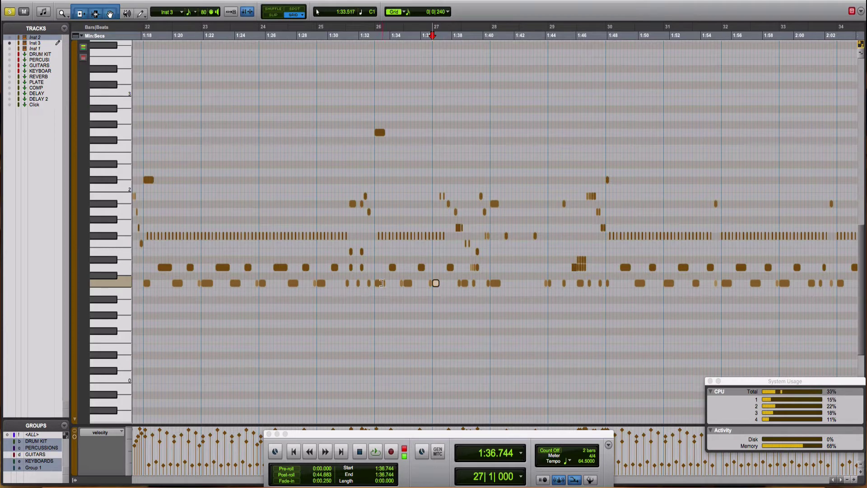
pyautogui.click(381, 283)
# Step: Shorten the long C1 kick notes on beat 1 of bars 18, 20 and 23 and on beat 3 of bar 22
pyautogui.hscroll(-10, 383, 277)
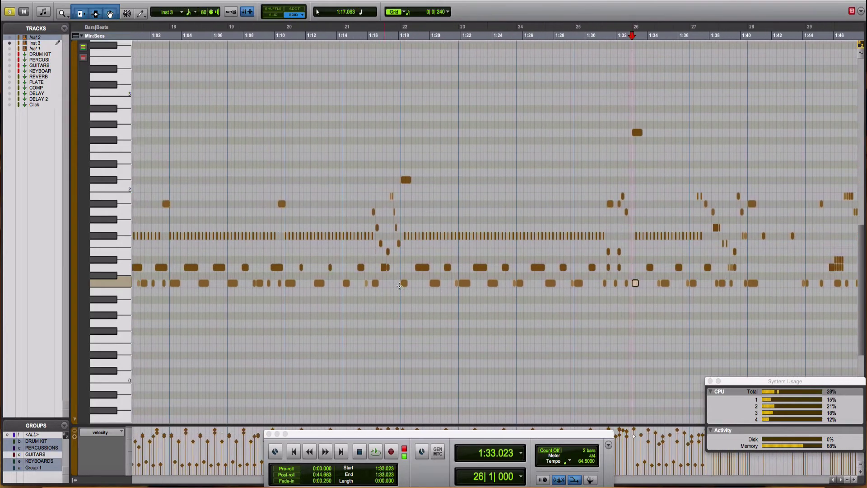
pyautogui.click(471, 283)
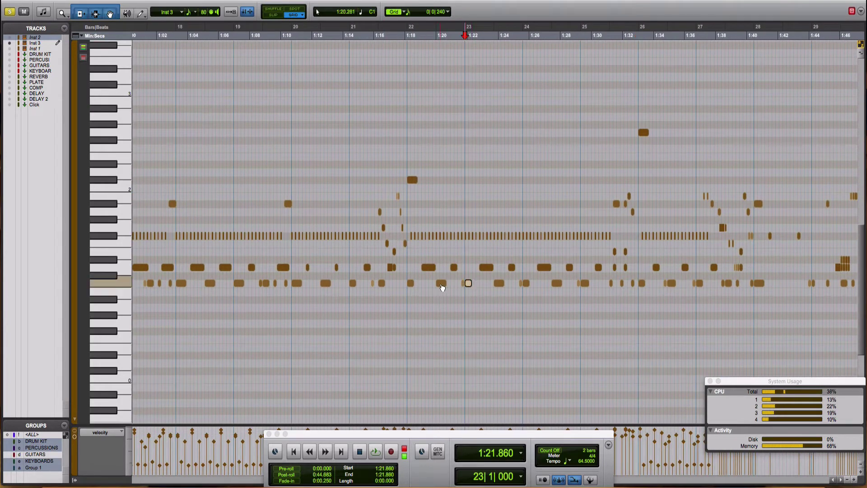
pyautogui.click(442, 283)
pyautogui.hscroll(-5, 407, 285)
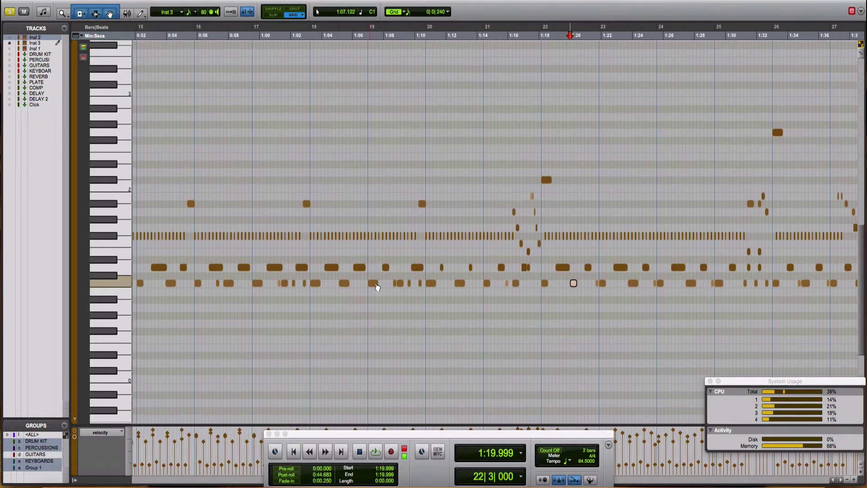
pyautogui.click(432, 283)
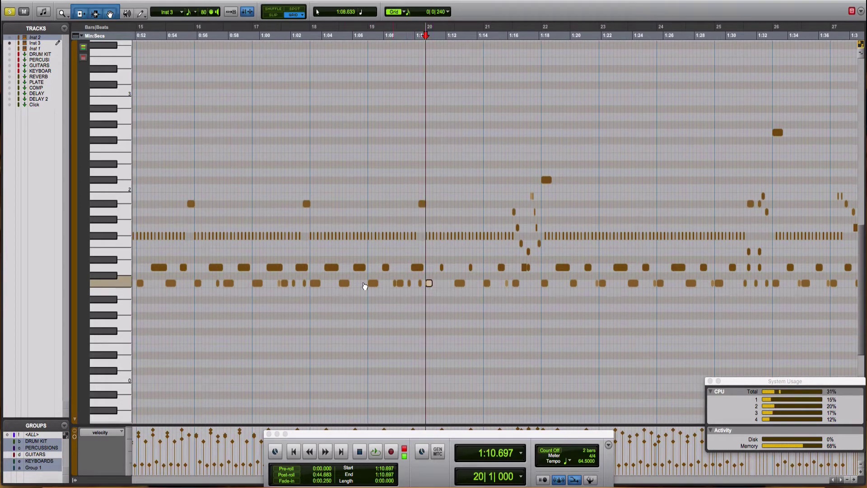
pyautogui.click(315, 282)
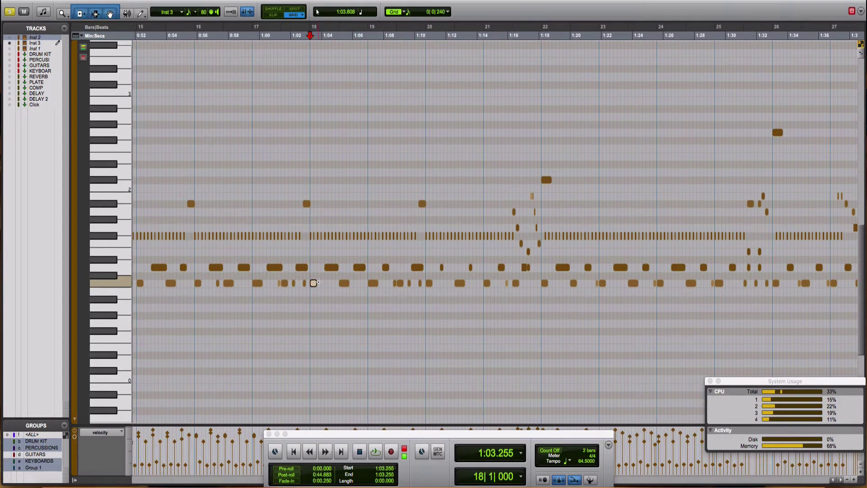
# Step: Shorten the long C1 kick notes on beat 3 of bar 6 and on beats 1 and 3 of bars 7 and 8
pyautogui.hscroll(-10, 316, 283)
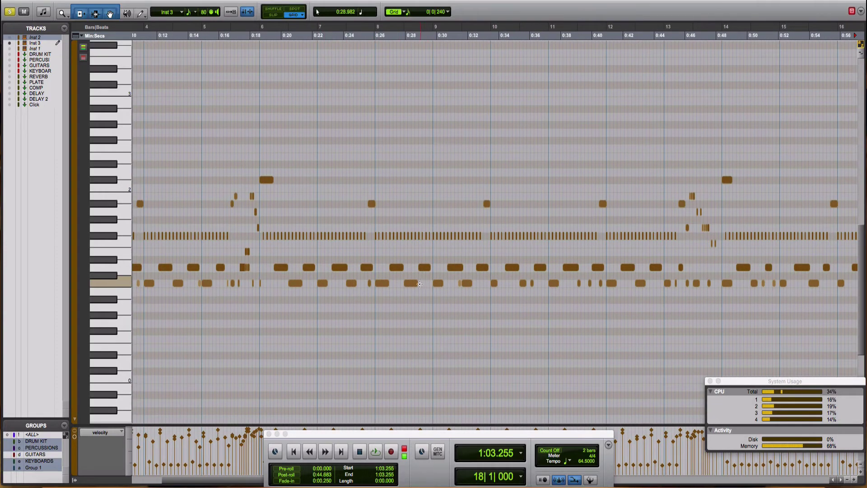
pyautogui.click(416, 283)
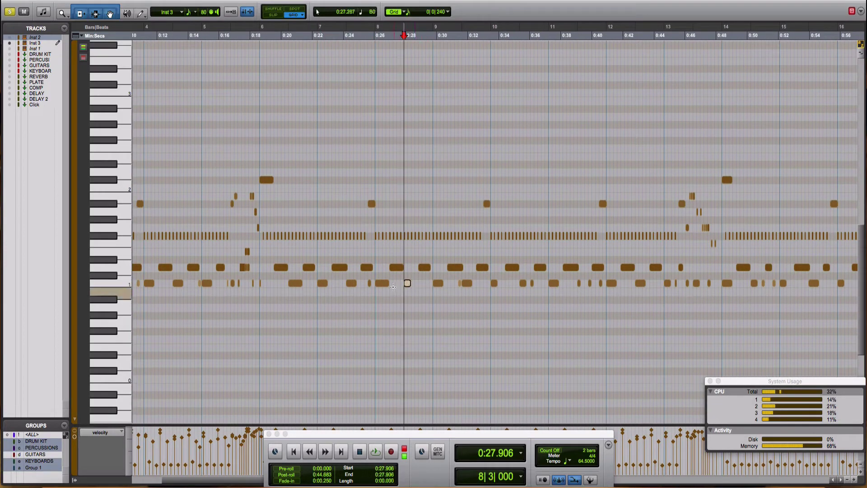
pyautogui.click(386, 283)
pyautogui.click(382, 285)
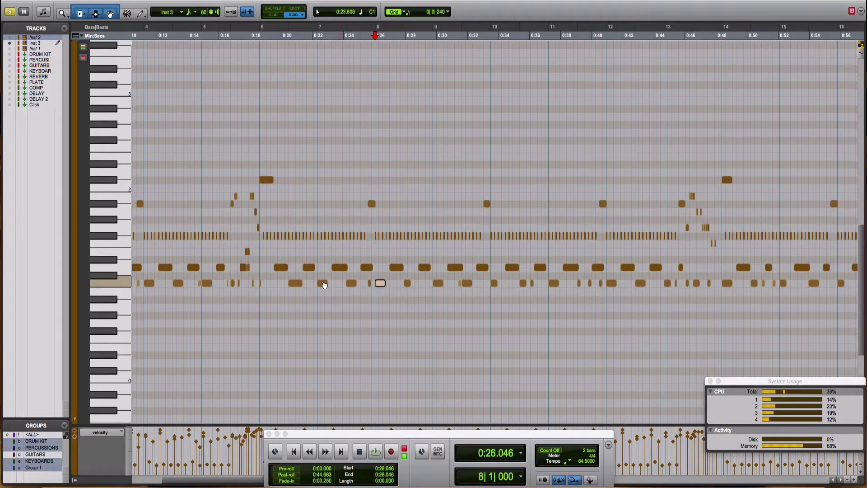
pyautogui.click(324, 282)
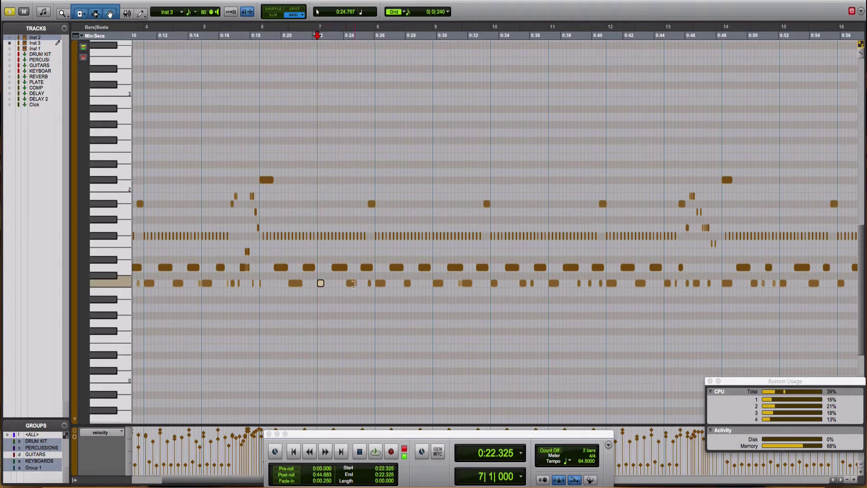
pyautogui.click(350, 283)
pyautogui.click(292, 283)
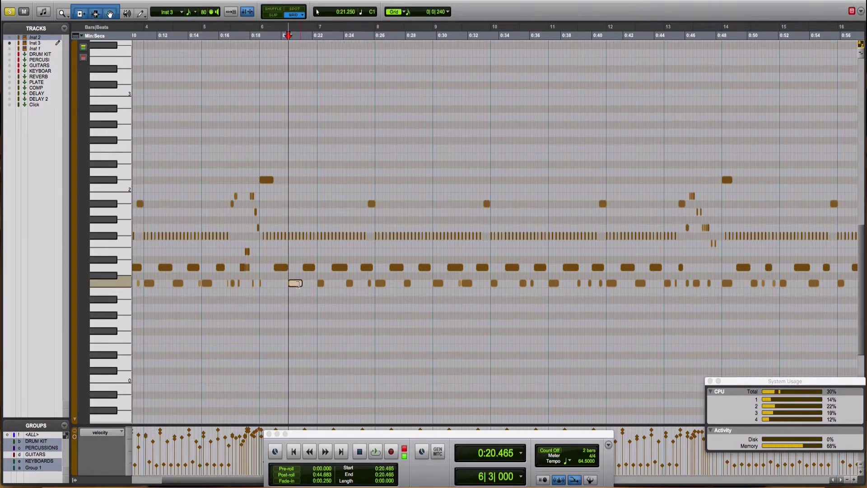
pyautogui.click(292, 283)
# Step: With the part playing from the start, turn the Studio Drummer kick's In mic fully down and its Out mic nearly fully up
pyautogui.hscroll(-5, 302, 284)
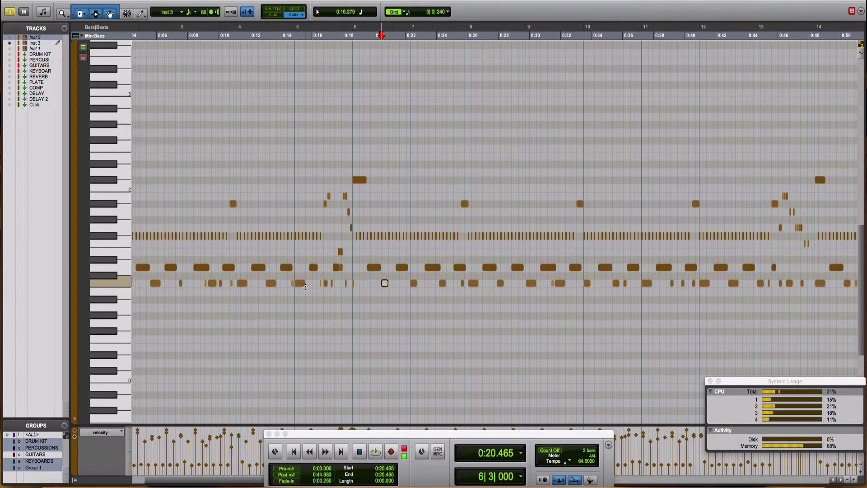
pyautogui.press('Return')
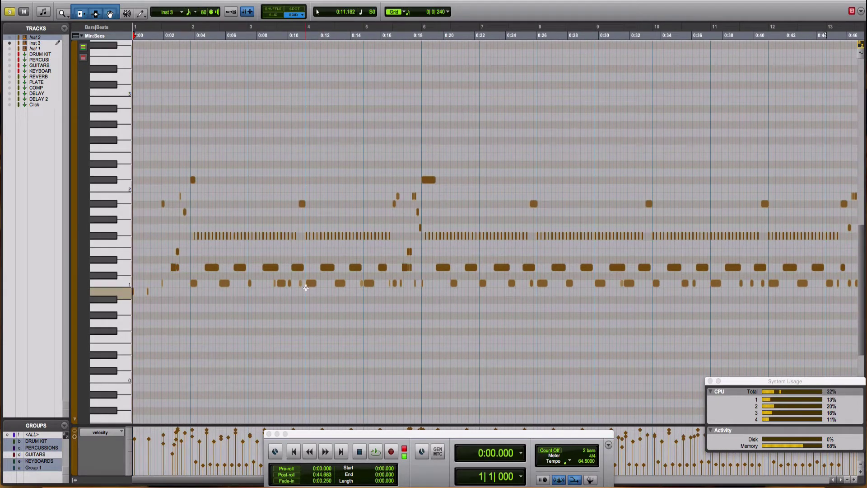
pyautogui.press('space')
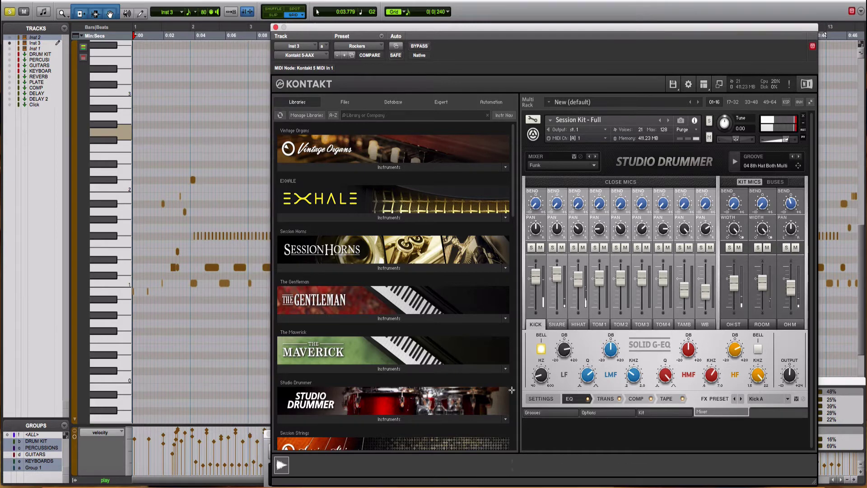
pyautogui.click(542, 401)
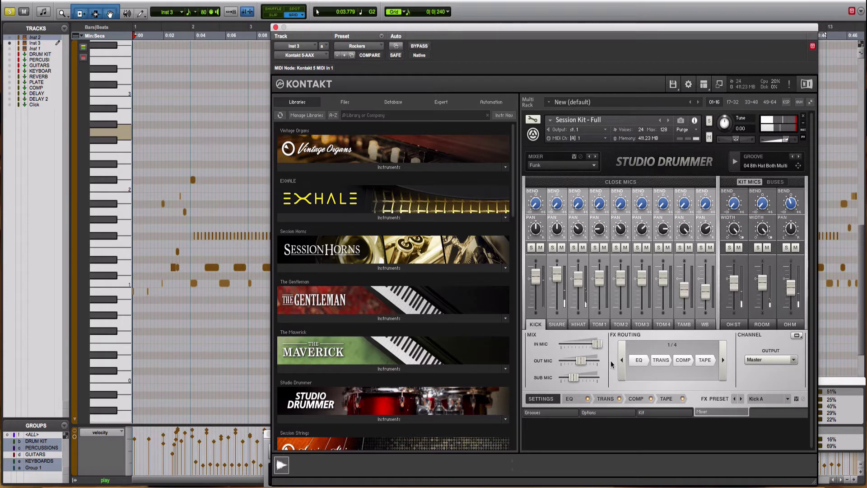
pyautogui.moveTo(596, 344)
pyautogui.mouseDown()
pyautogui.moveTo(560, 345)
pyautogui.moveTo(597, 361)
pyautogui.mouseUp()
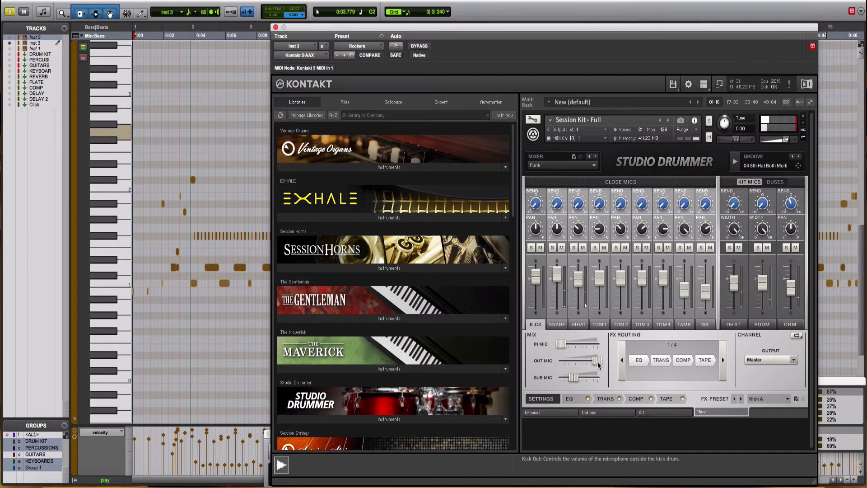
pyautogui.moveTo(597, 364); pyautogui.dragTo(588, 365)
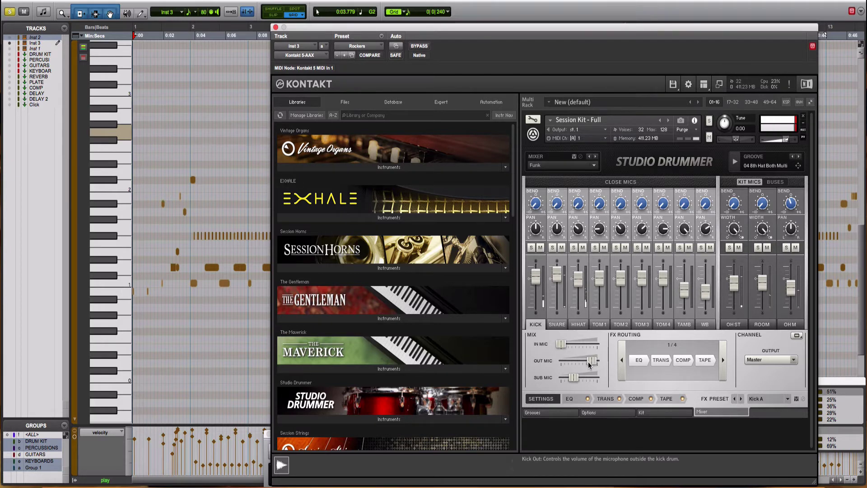
pyautogui.click(275, 28)
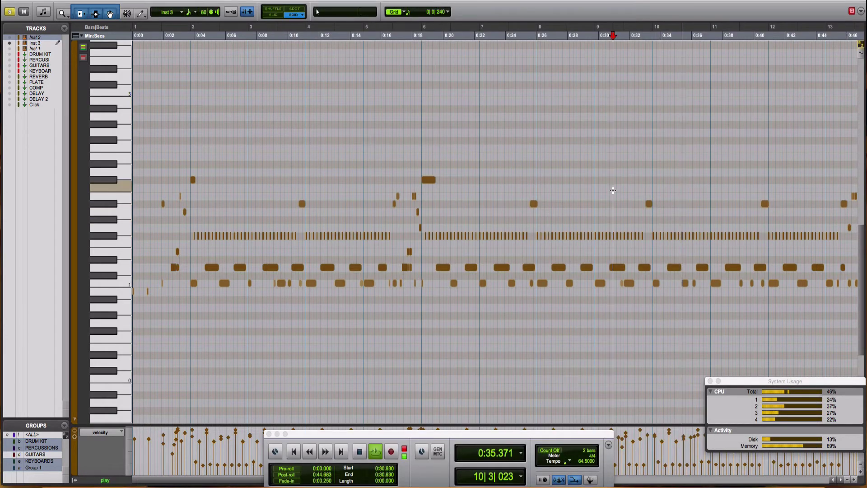
# Step: Replay the drum part from the end of bar 8 and examine the hi-hat hits in bars 8 to 10 closely
pyautogui.press('space')
pyautogui.press('space')
pyautogui.press('super+bracketright')
pyautogui.press('super+bracketright')
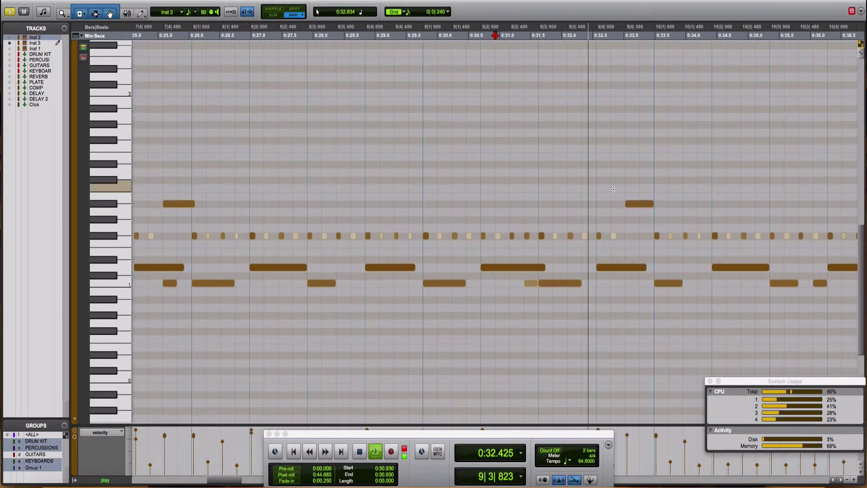
pyautogui.click(409, 184)
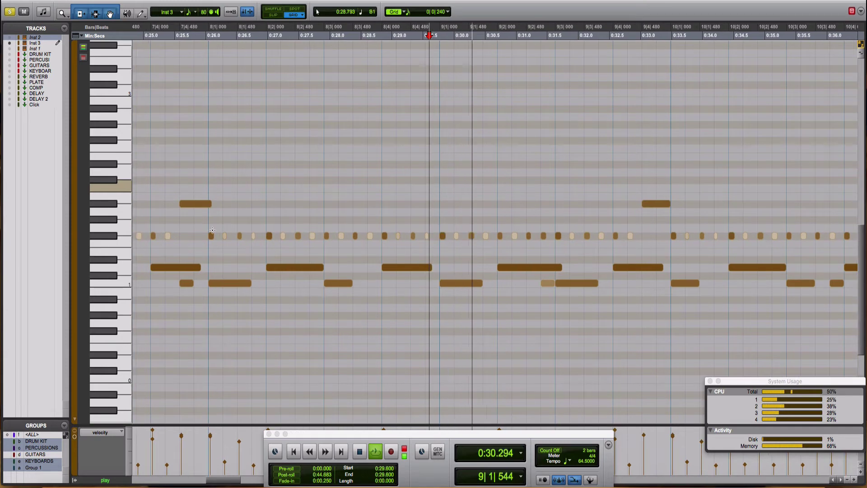
# Step: Select all the F#1 hi-hat notes and apply Remove Duplicate Notes to them
pyautogui.press('super+a')
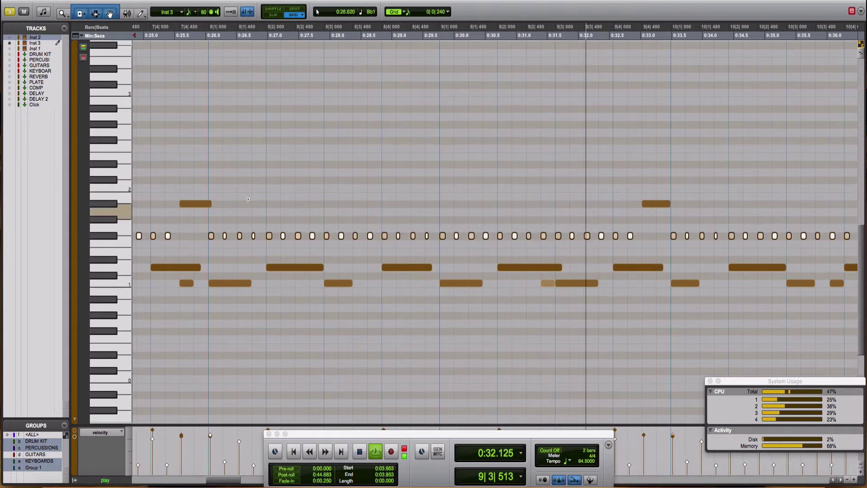
pyautogui.press('space')
pyautogui.click(178, 0)
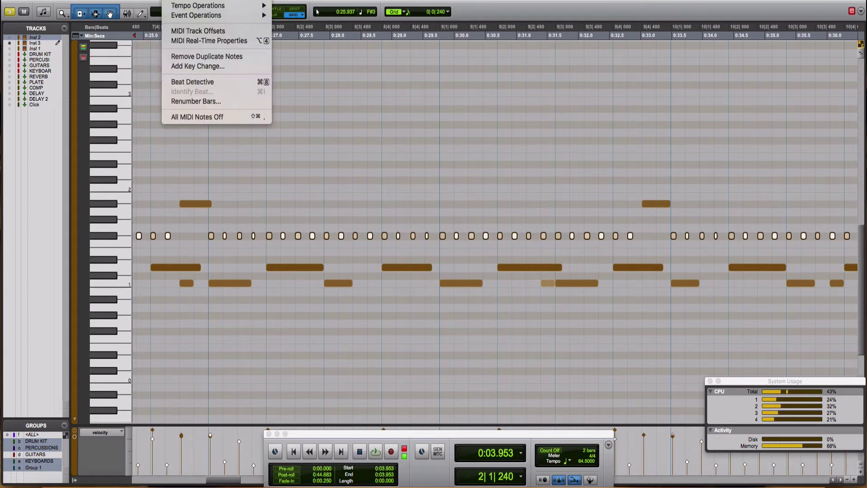
pyautogui.click(192, 56)
pyautogui.click(179, 0)
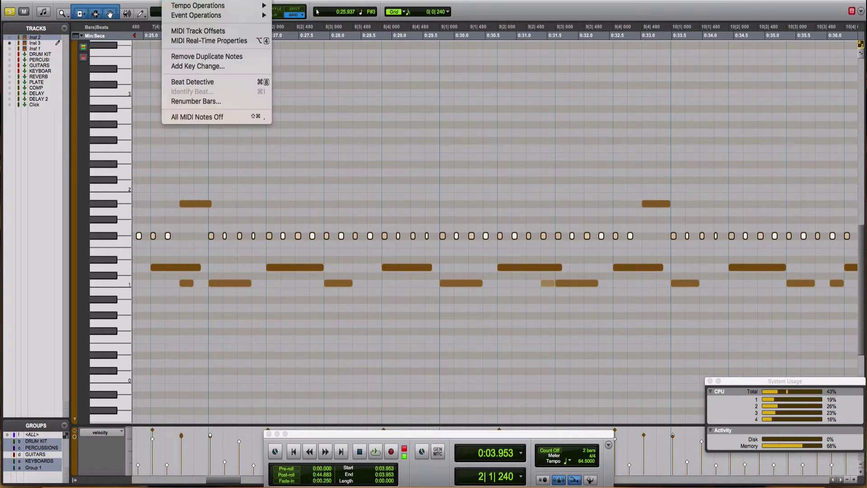
pyautogui.click(201, 57)
# Step: Check the F#1 hi-hat hits around beat 2 of bar 9 and replay the passage from beat 4 of bar 8
pyautogui.click(430, 181)
pyautogui.press('space')
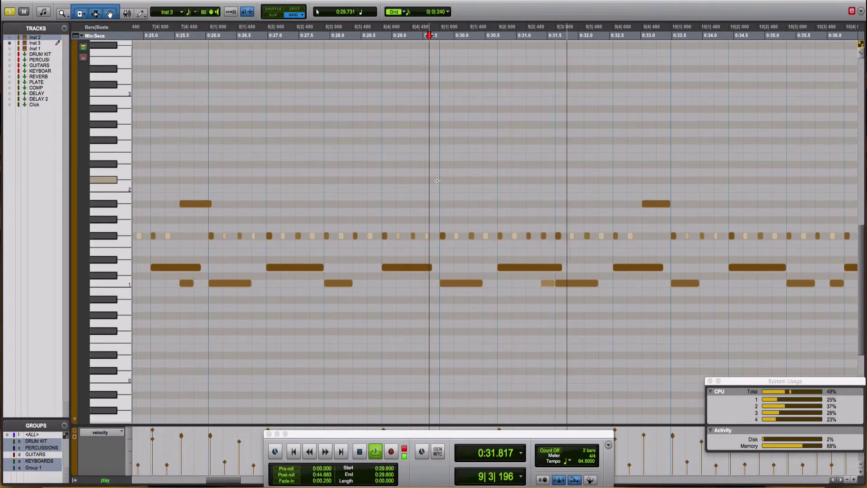
pyautogui.press('space')
pyautogui.click(543, 237)
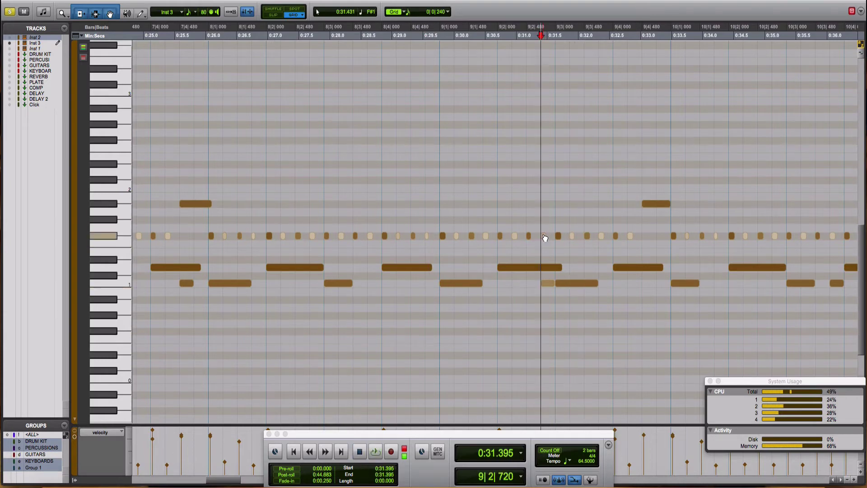
pyautogui.click(517, 238)
pyautogui.click(543, 236)
pyautogui.click(383, 161)
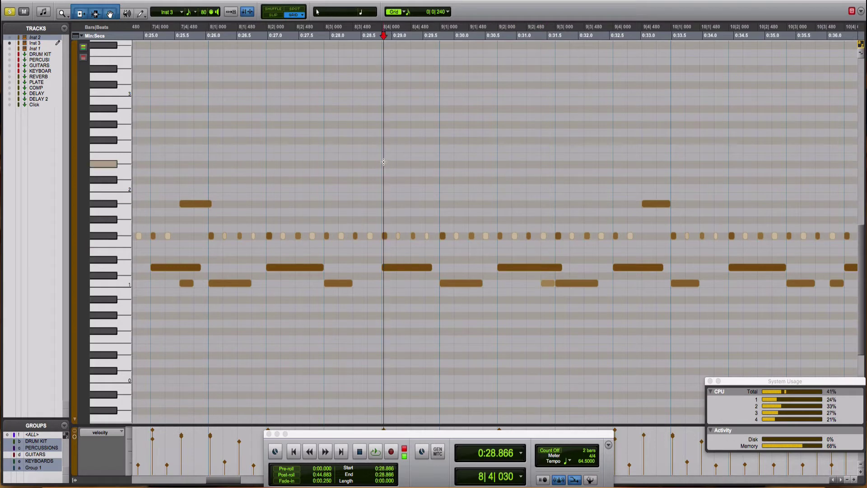
pyautogui.press('space')
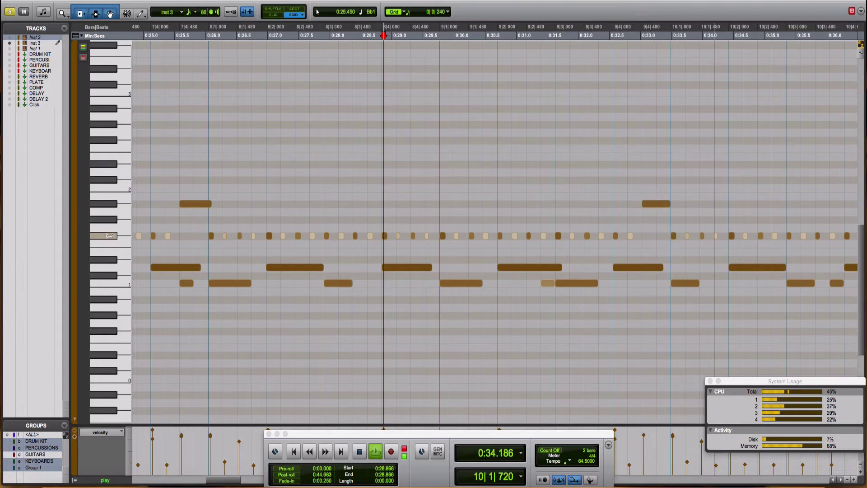
# Step: Select all the F#1 hi-hat notes and lower their velocities slightly together
pyautogui.hotkey('ctrl', 'a')
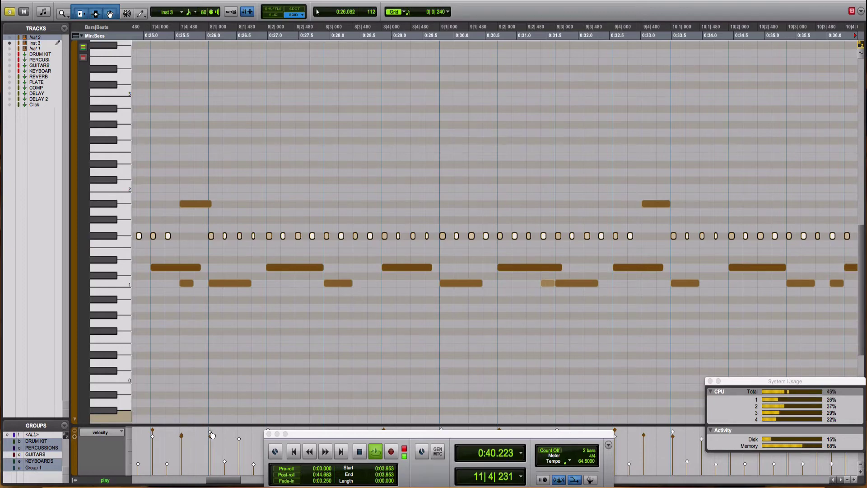
pyautogui.moveTo(210, 433); pyautogui.dragTo(212, 437)
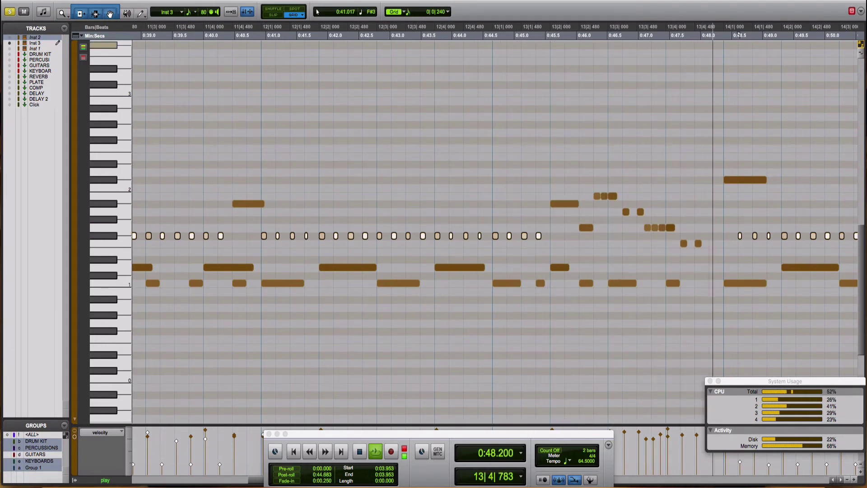
# Step: Rebalance the kick mics in Kontakt's Studio Drummer mixer by raising the In mic well up and lowering the Out and Sub mics slightly
pyautogui.press('super+equal')
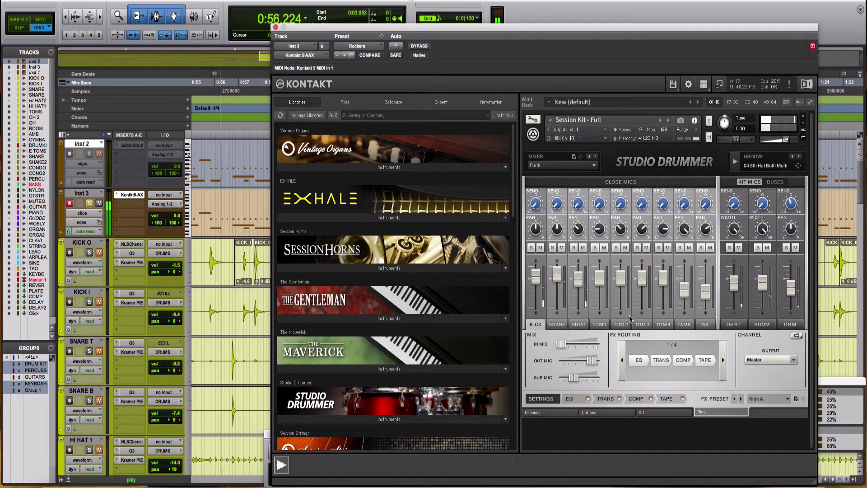
pyautogui.moveTo(561, 344); pyautogui.dragTo(609, 344)
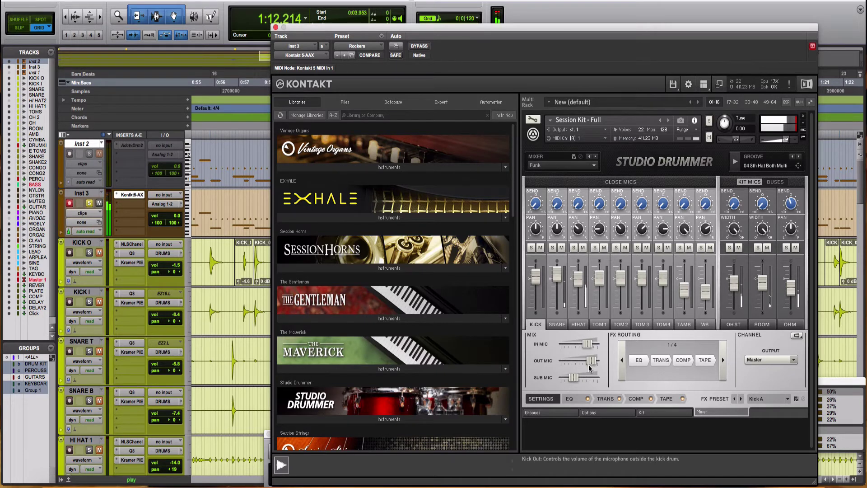
pyautogui.moveTo(592, 364); pyautogui.dragTo(572, 379)
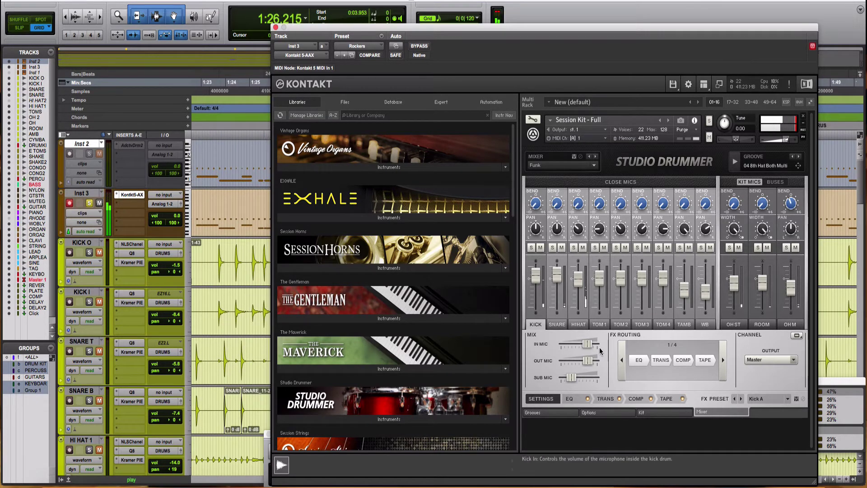
# Step: Raise the kick's In mic slightly further, bring up the kick channel's Solid G-EQ, and audition the drums from an earlier passage
pyautogui.moveTo(591, 346); pyautogui.dragTo(597, 344)
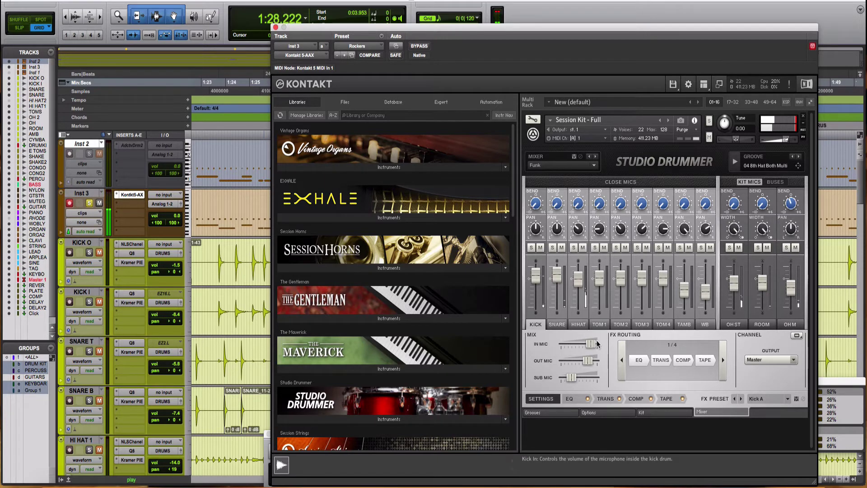
pyautogui.click(574, 398)
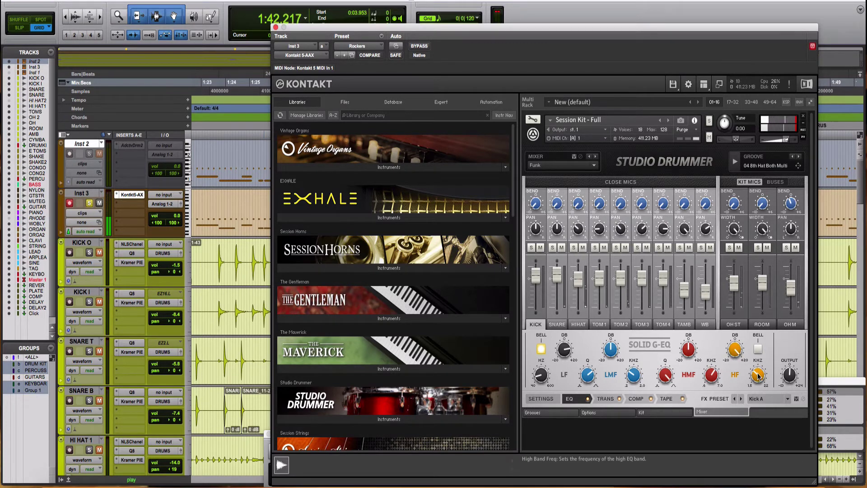
pyautogui.press('space')
pyautogui.press('space')
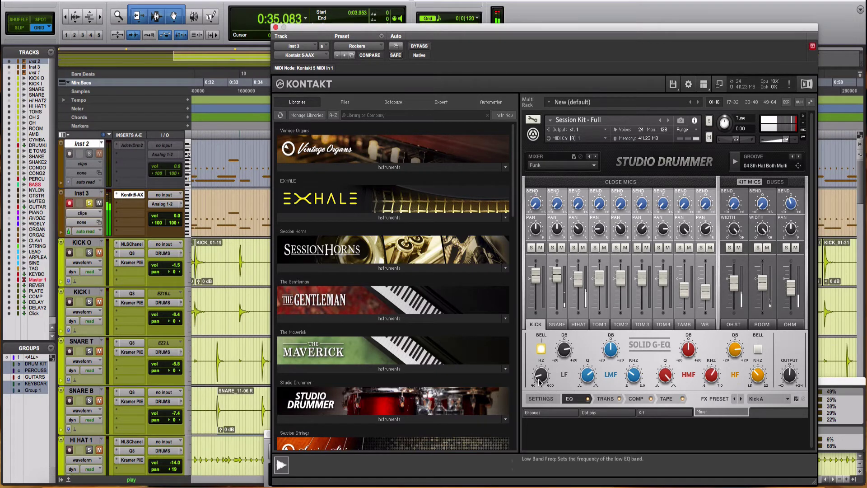
pyautogui.click(540, 348)
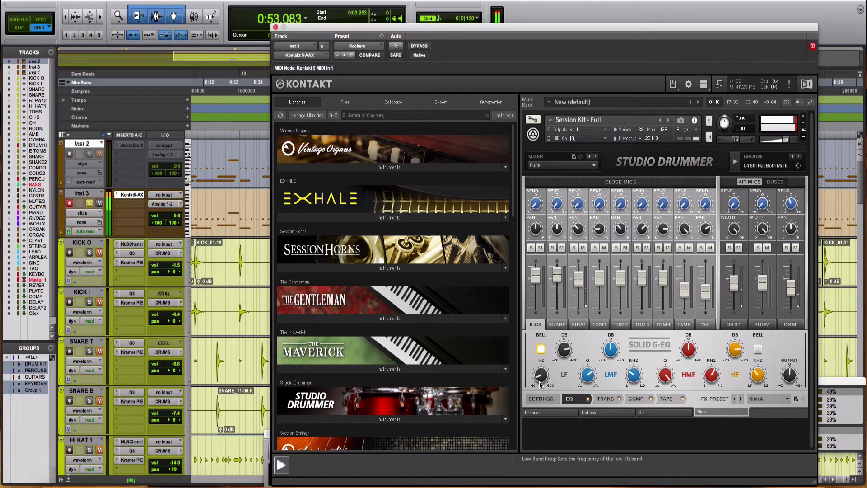
# Step: Look through Studio Drummer's Grooves, Options, Kit and Mixer pages while the drum part plays, finishing on the kit view
pyautogui.click(531, 413)
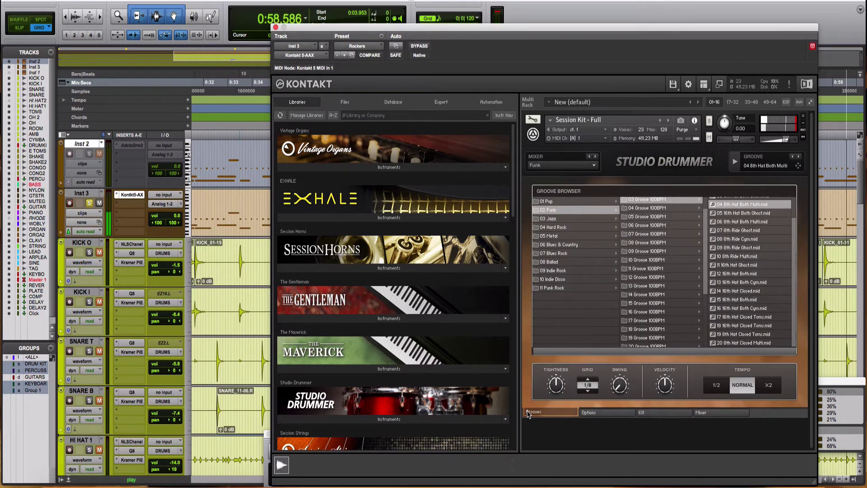
pyautogui.click(603, 412)
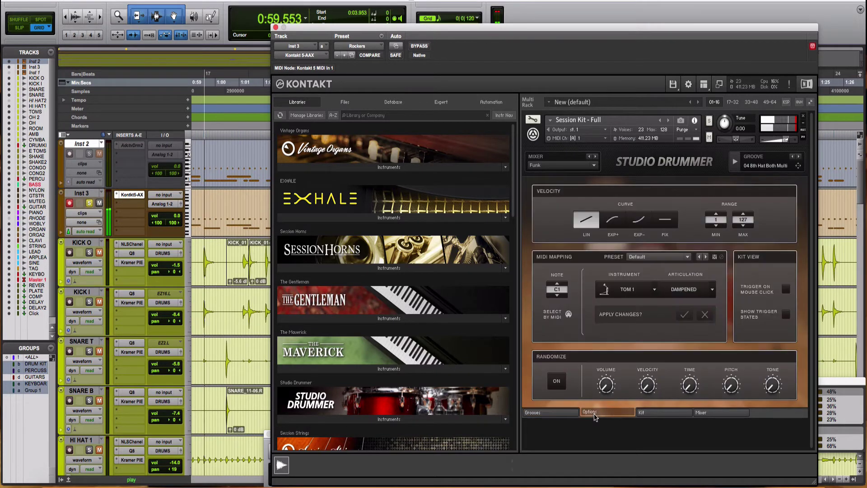
pyautogui.click(656, 413)
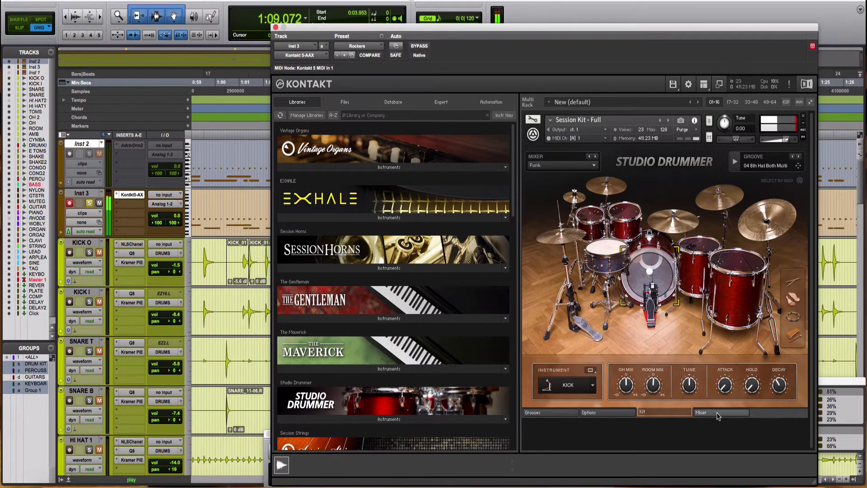
pyautogui.click(718, 413)
pyautogui.click(673, 414)
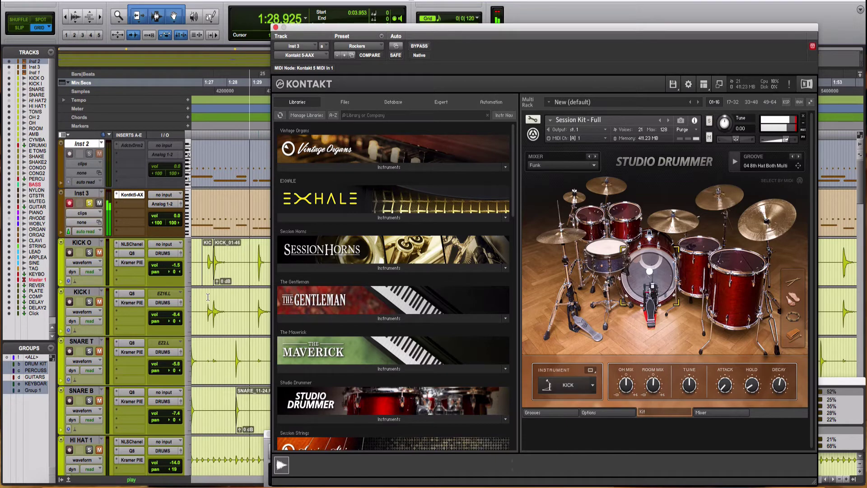
# Step: Close the Kontakt plug-in window, restart playback, and open the Inst 3 drum clip in the MIDI editor
pyautogui.click(89, 205)
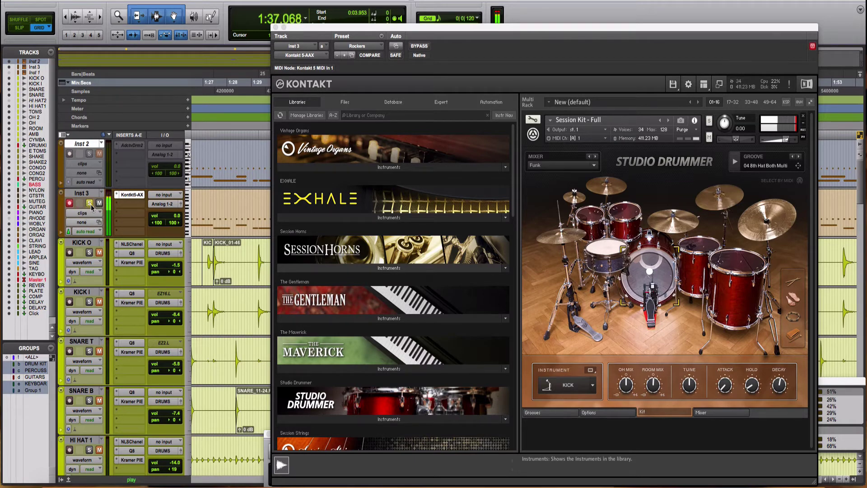
pyautogui.click(274, 27)
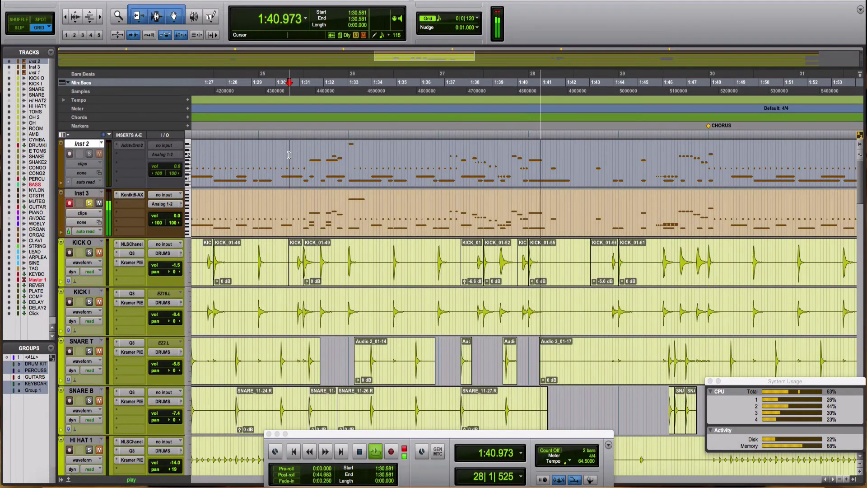
pyautogui.press('space')
pyautogui.press('space')
pyautogui.doubleClick(383, 223)
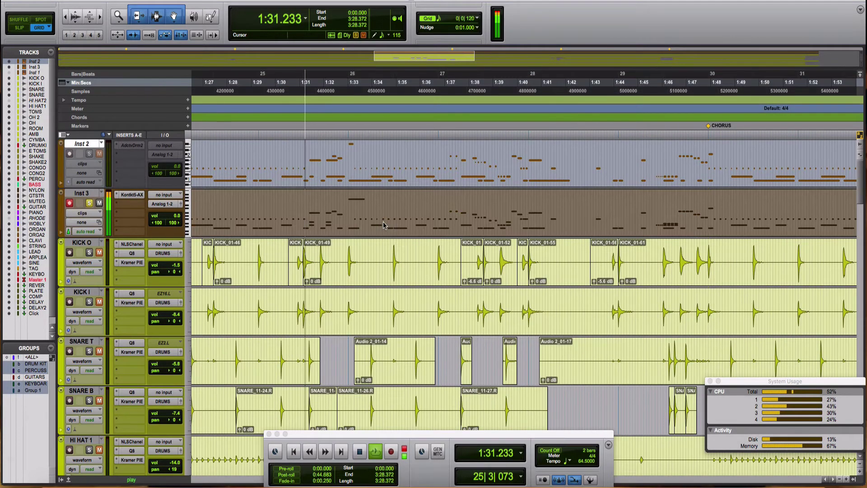
# Step: Play the drum part from 1:28.263 and lower the velocity of the C1 kick note at 27|4|720
pyautogui.click(246, 185)
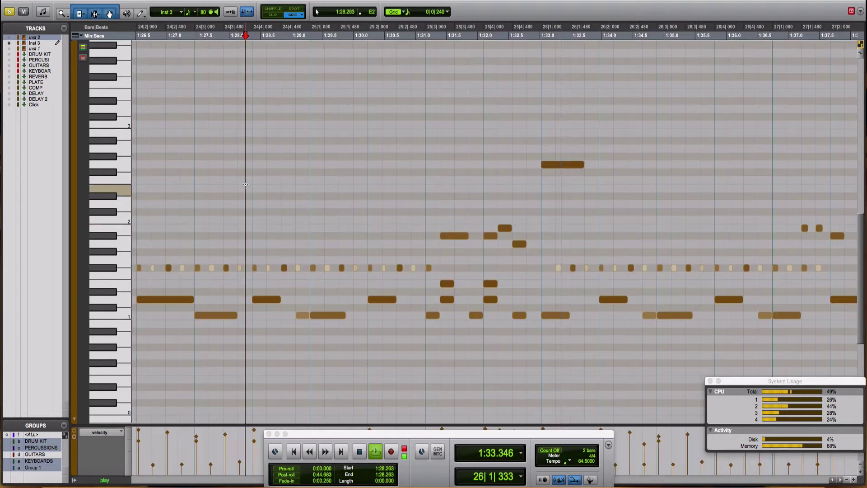
pyautogui.press('space')
pyautogui.press('space')
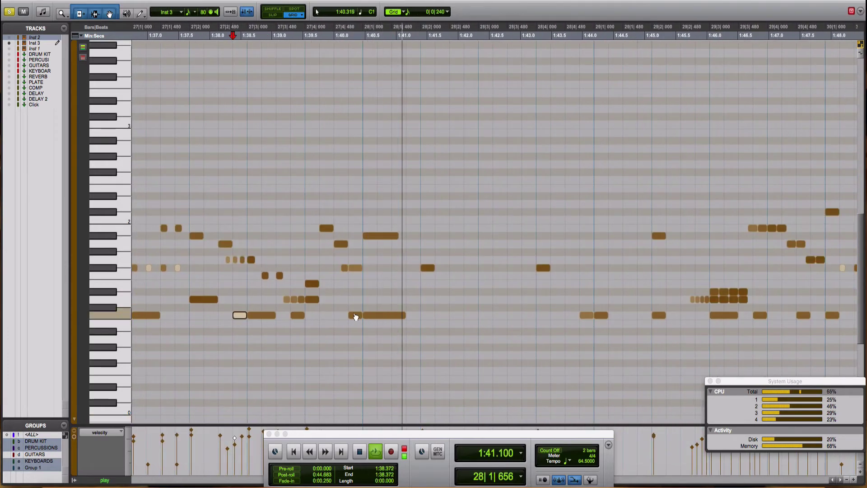
pyautogui.click(199, 437)
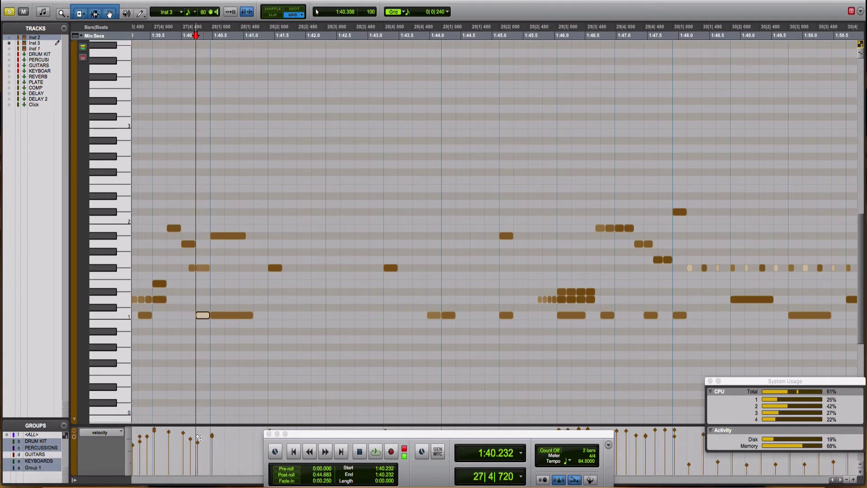
pyautogui.click(228, 315)
pyautogui.press('space')
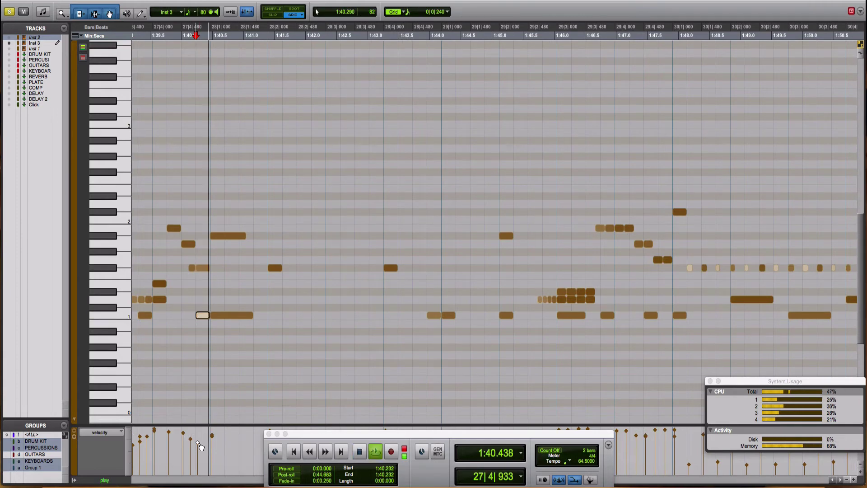
# Step: Replay the fill from 1:44.629 and delete the long C1 kick note on beat 3 of bar 29
pyautogui.scroll(-1, 231, 325)
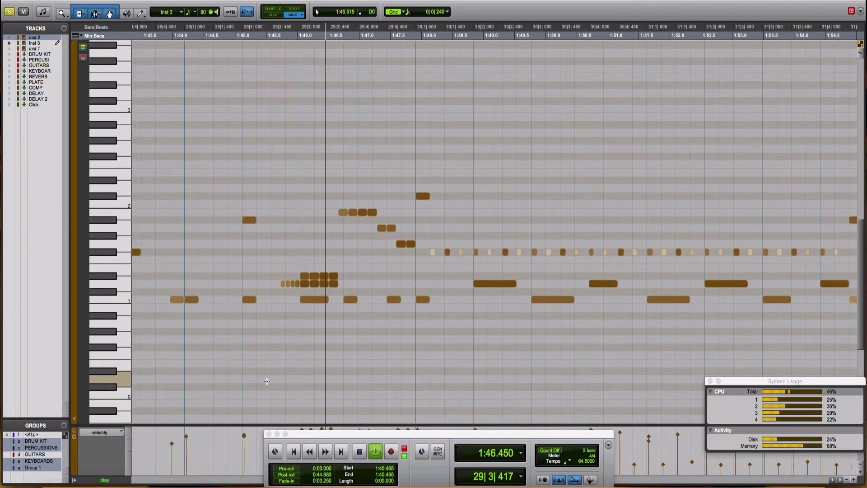
pyautogui.click(212, 244)
pyautogui.press('space')
pyautogui.press('space')
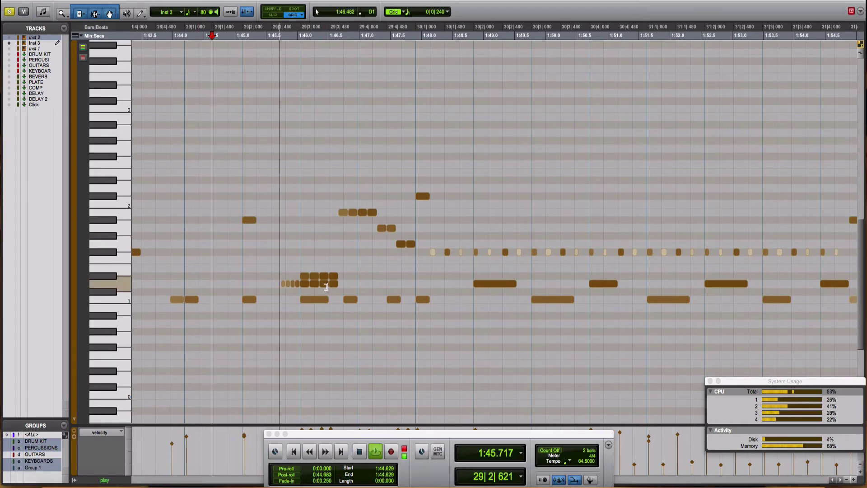
pyautogui.press('space')
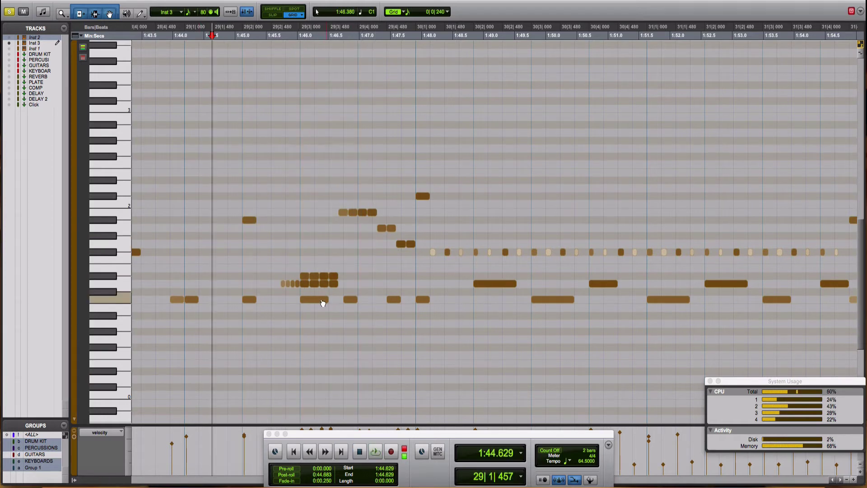
pyautogui.press('space')
pyautogui.click(321, 300)
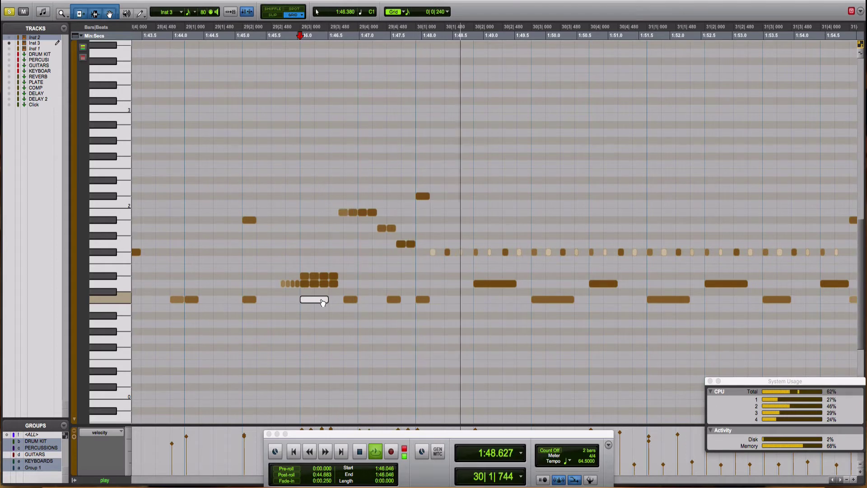
pyautogui.press('Delete')
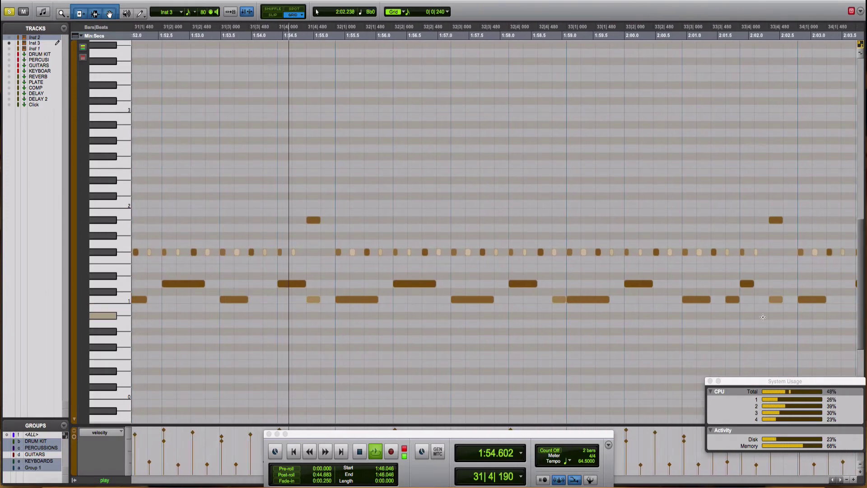
# Step: Skip ahead through the drum part, listening from 2:25.893 and then from 2:37.572
pyautogui.click(835, 207)
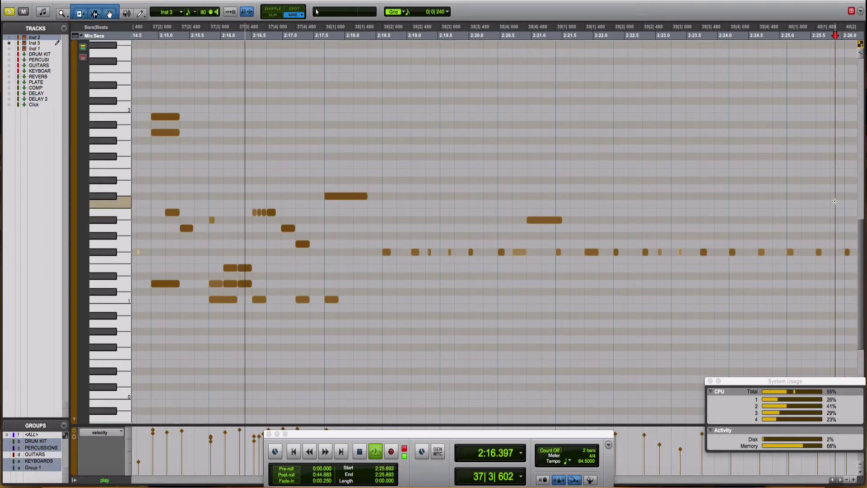
pyautogui.press('space')
pyautogui.click(834, 201)
pyautogui.press('space')
pyautogui.click(829, 201)
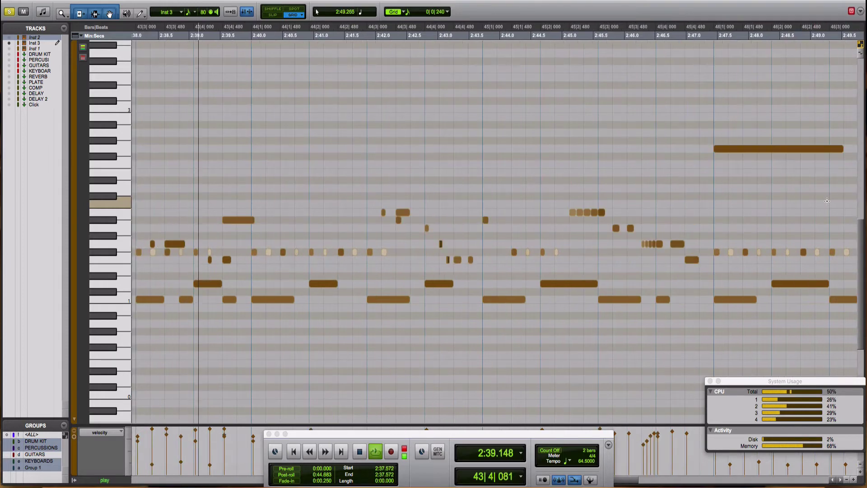
# Step: Lower the velocity of the C1 kick note at 43|4|480 and replay from 2:38.873
pyautogui.press('space')
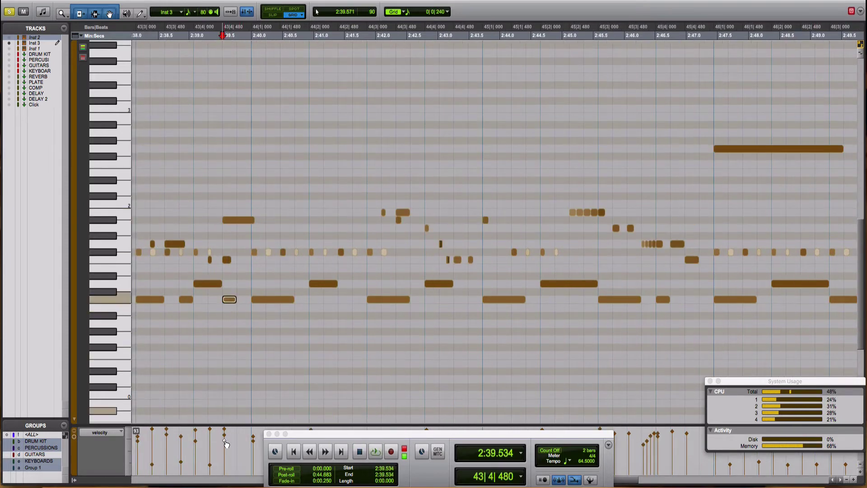
pyautogui.click(182, 382)
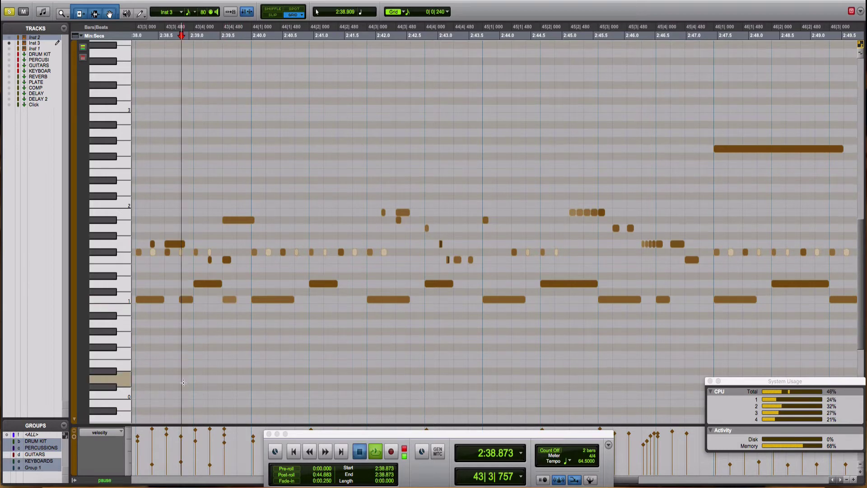
pyautogui.press('space')
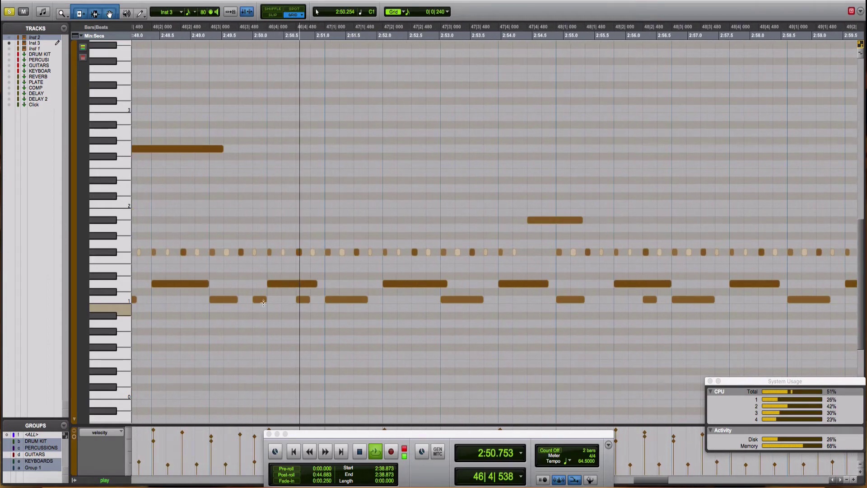
# Step: Lower the velocity of the C1 kick note at 46|3|720 and replay from 2:49.869
pyautogui.press('space')
pyautogui.click(263, 300)
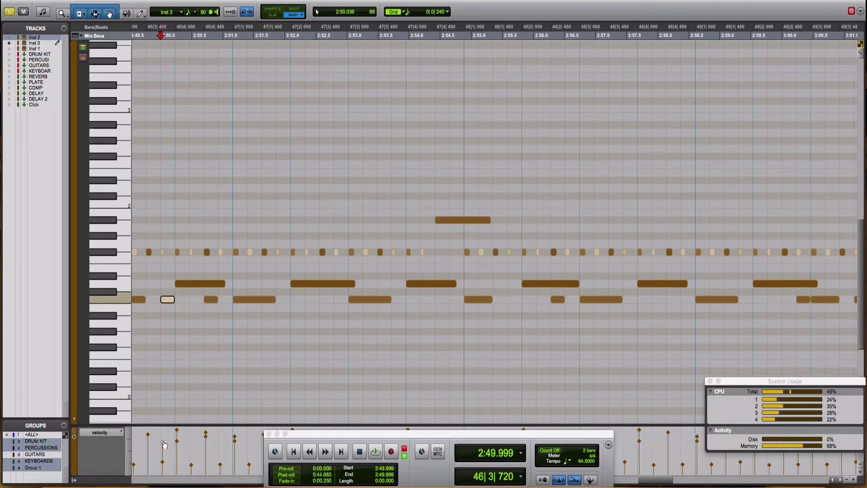
pyautogui.click(152, 227)
pyautogui.press('space')
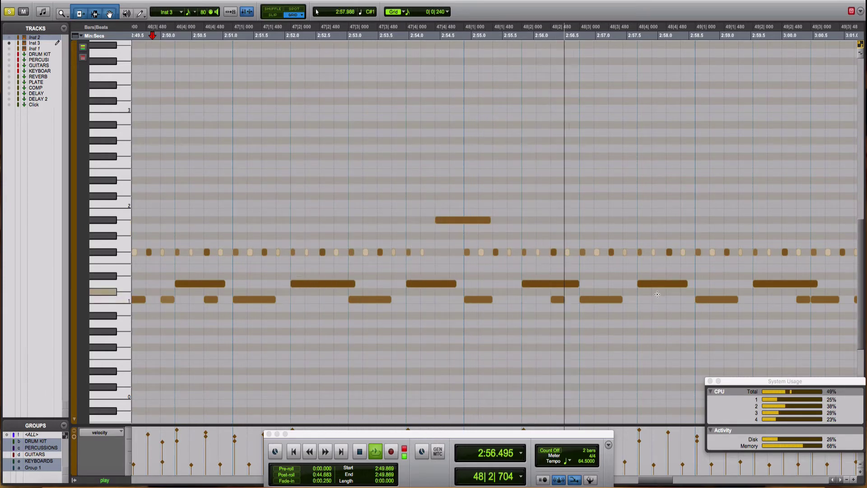
# Step: Soften the C1 kick note at 48|2|480 in two passes, checking it with playback from 2:55.988 in between
pyautogui.click(557, 299)
pyautogui.hscroll(10, 550, 300)
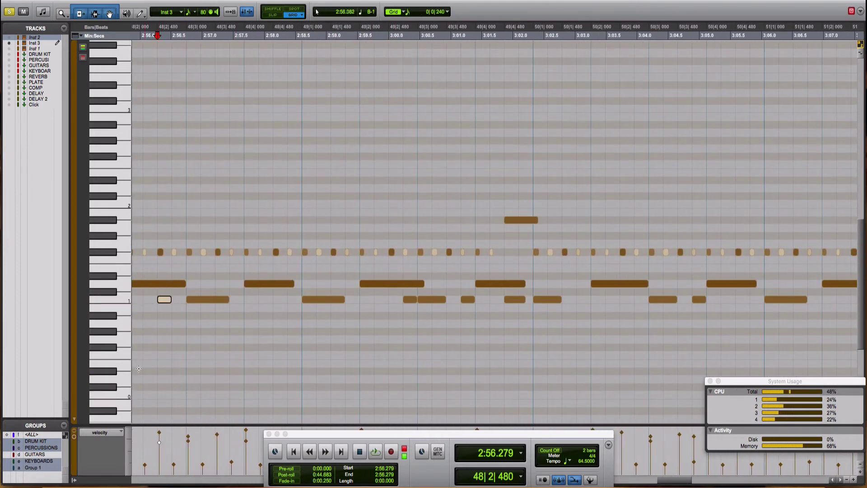
pyautogui.press('space')
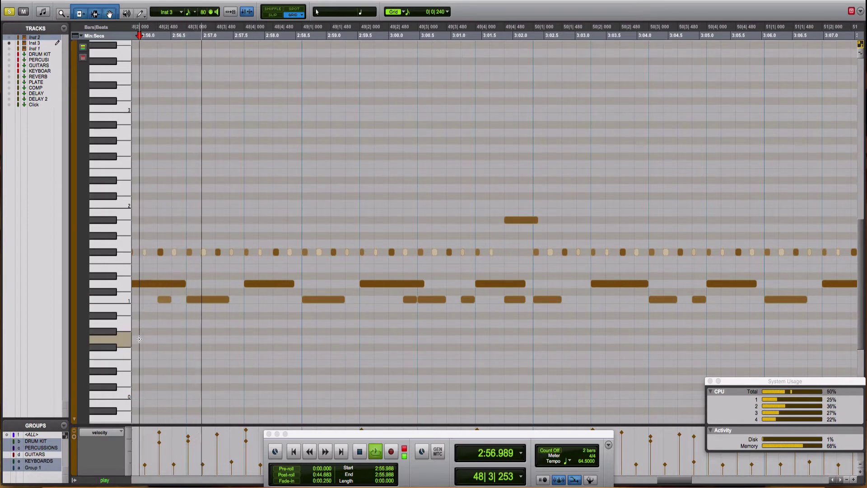
pyautogui.press('space')
pyautogui.press('space')
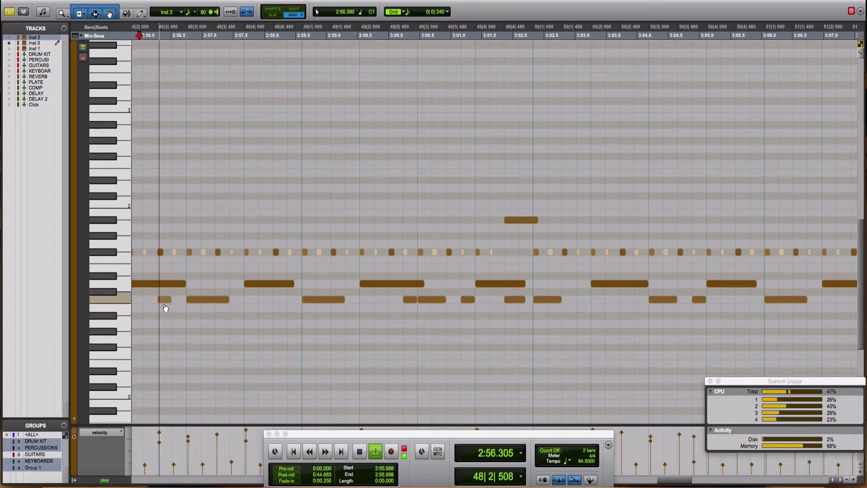
pyautogui.press('space')
pyautogui.click(160, 444)
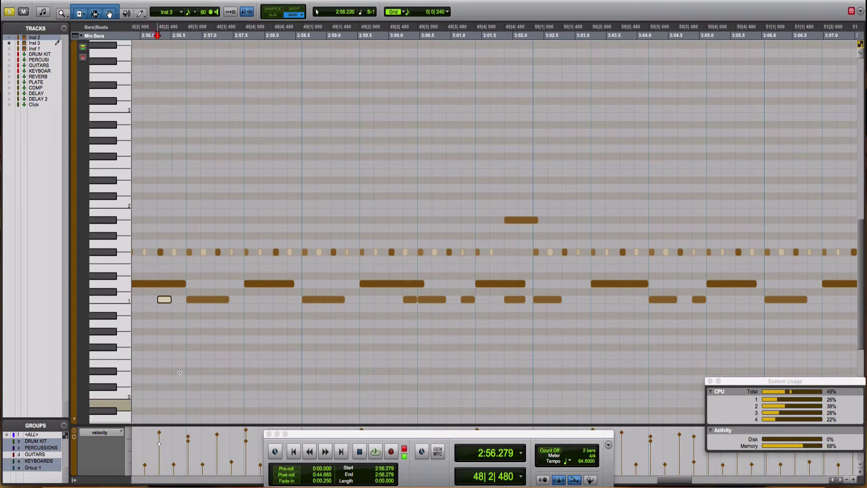
pyautogui.press('space')
# Step: Soften the C1 kick note at 49|2|720 in two passes and replay the passage from 2:59.687
pyautogui.click(412, 301)
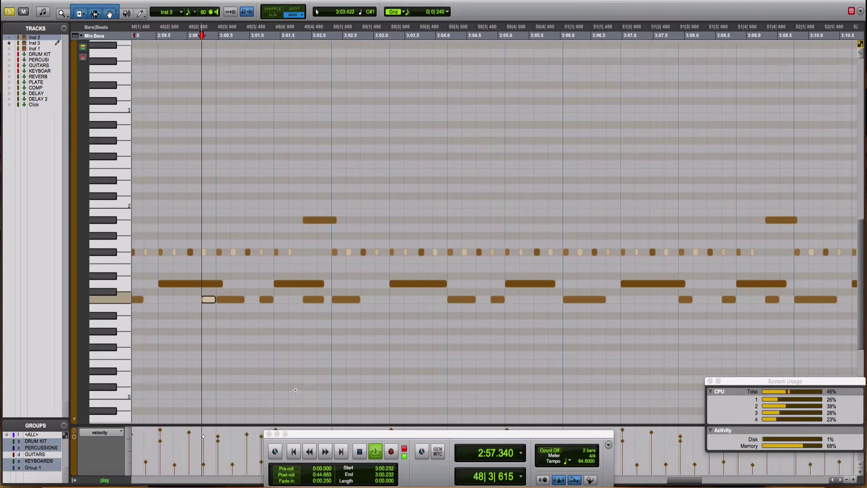
pyautogui.rightClick(206, 436)
pyautogui.press('Escape')
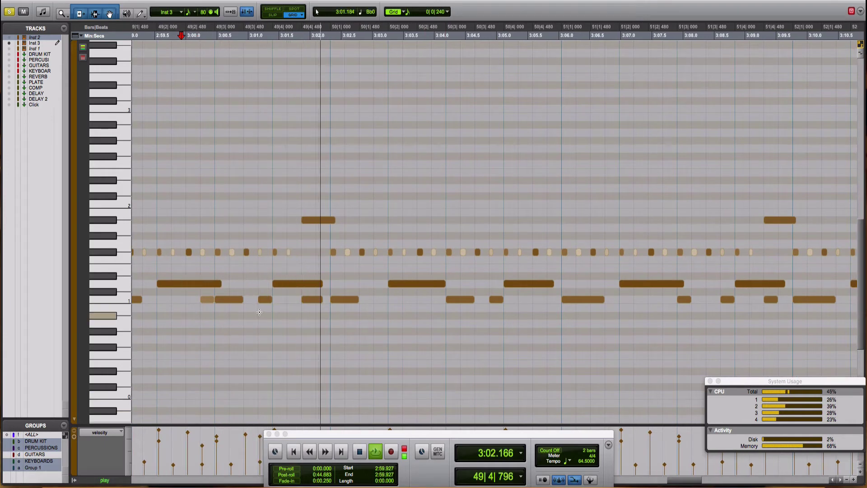
pyautogui.click(207, 299)
pyautogui.press('space')
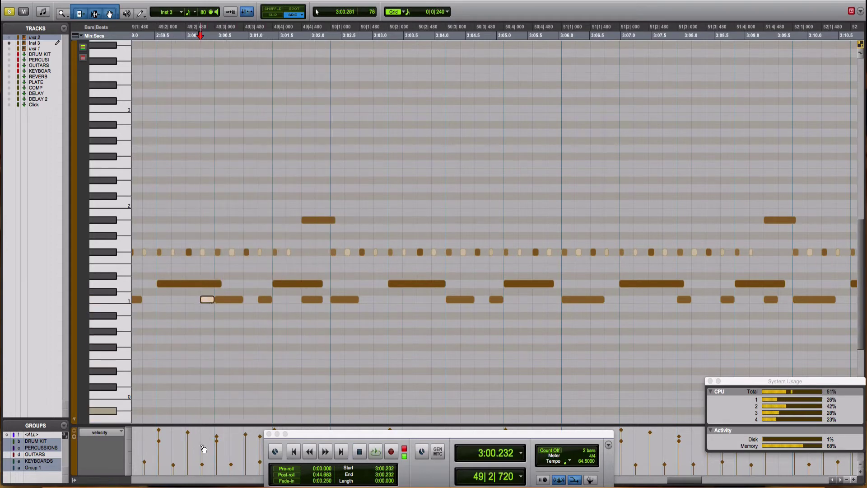
pyautogui.click(167, 377)
pyautogui.press('space')
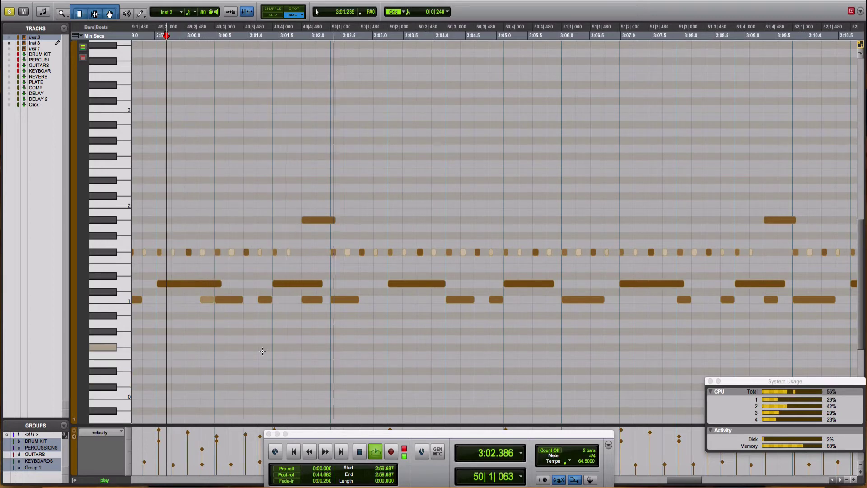
# Step: Lower the velocity of the C1 kick note at 49|4|480 and replay from 3:00.835
pyautogui.click(315, 300)
pyautogui.press('space')
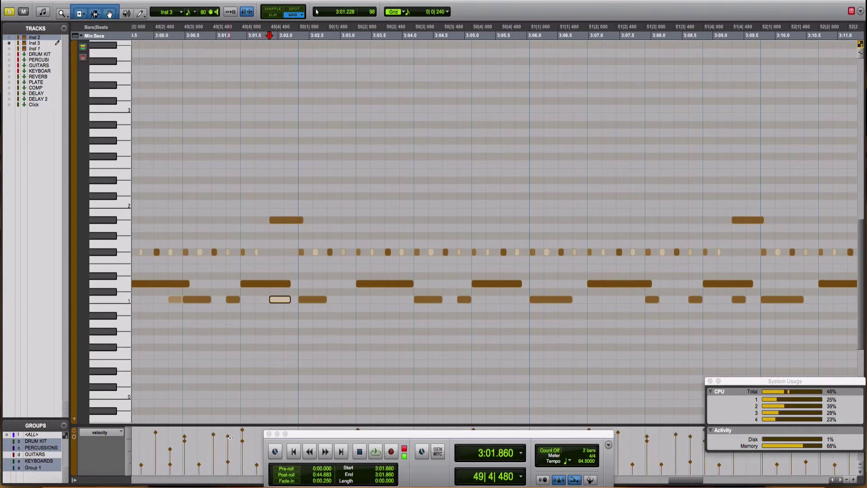
pyautogui.hscroll(3, 230, 437)
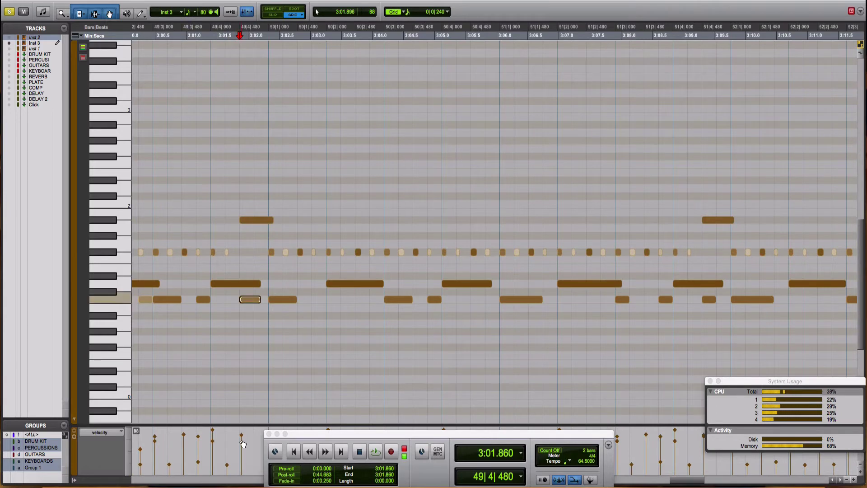
pyautogui.press('space')
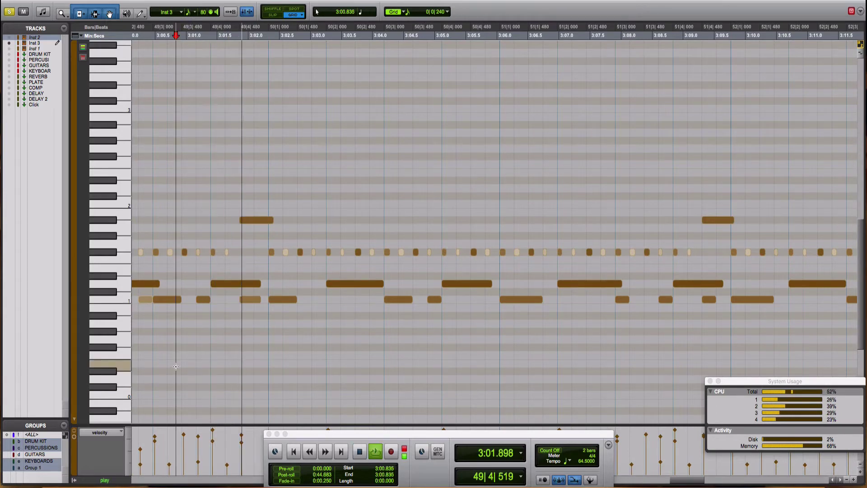
# Step: Lower the velocity of the C1 kick note at 3:04.883 and play through the passage from there
pyautogui.hscroll(8, 380, 311)
pyautogui.hscroll(6, 379, 311)
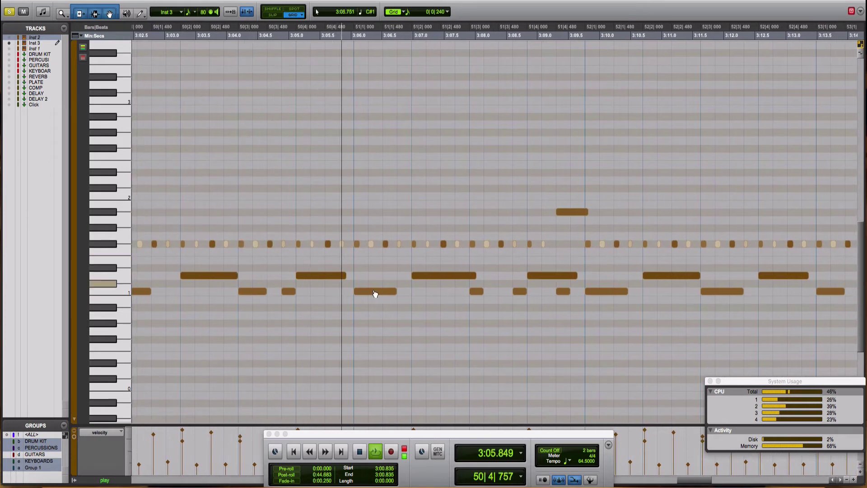
pyautogui.click(288, 292)
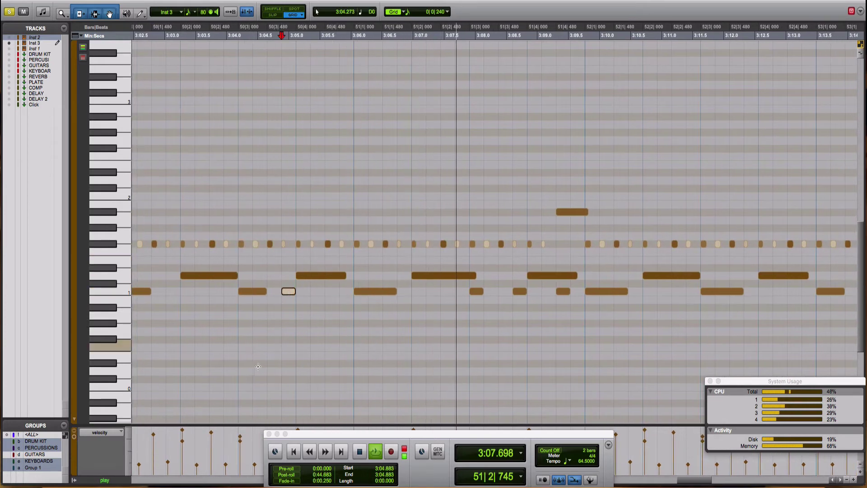
pyautogui.press('space')
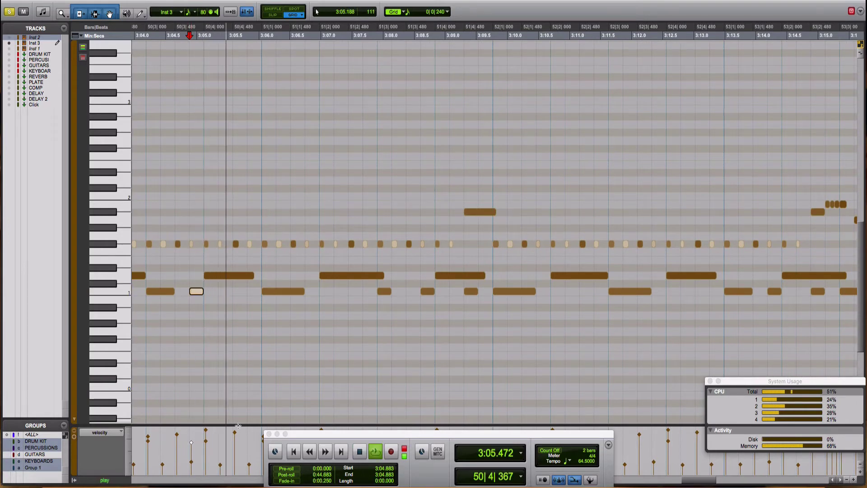
pyautogui.hscroll(2, 515, 356)
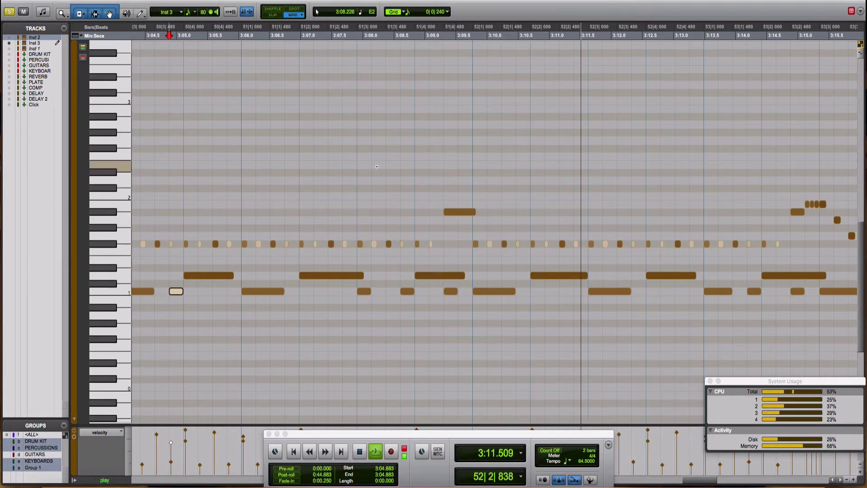
# Step: Lower the velocity of the C1 kick note at 53|2|480 and replay from 3:13.633
pyautogui.hscroll(5, 587, 223)
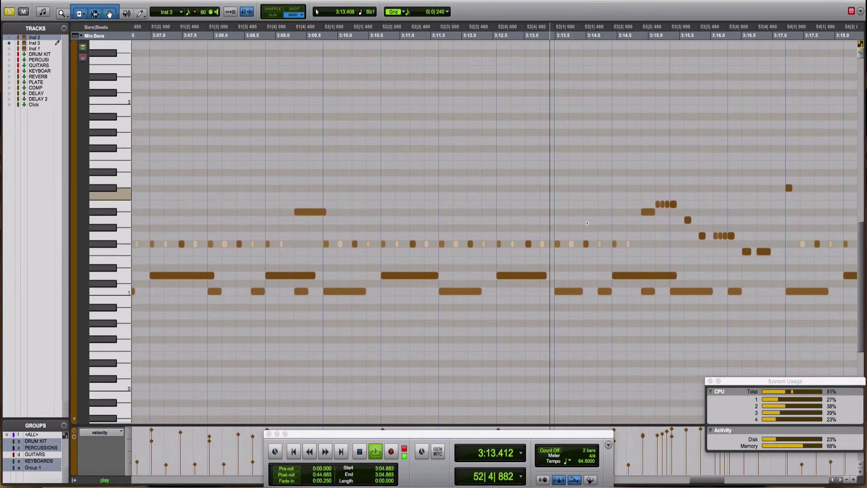
pyautogui.click(650, 292)
pyautogui.press('space')
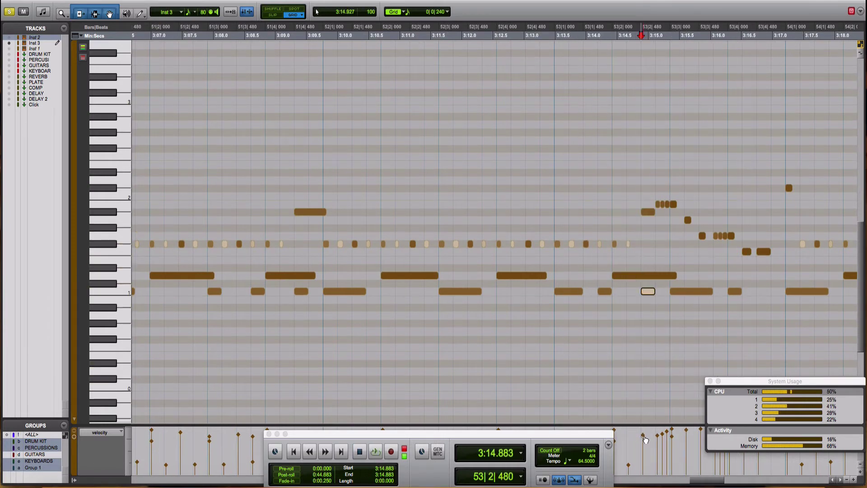
pyautogui.press('space')
# Step: Lower the velocity of the C1 kick note at 54|3|720 and replay from 3:18.800
pyautogui.hscroll(10, 564, 227)
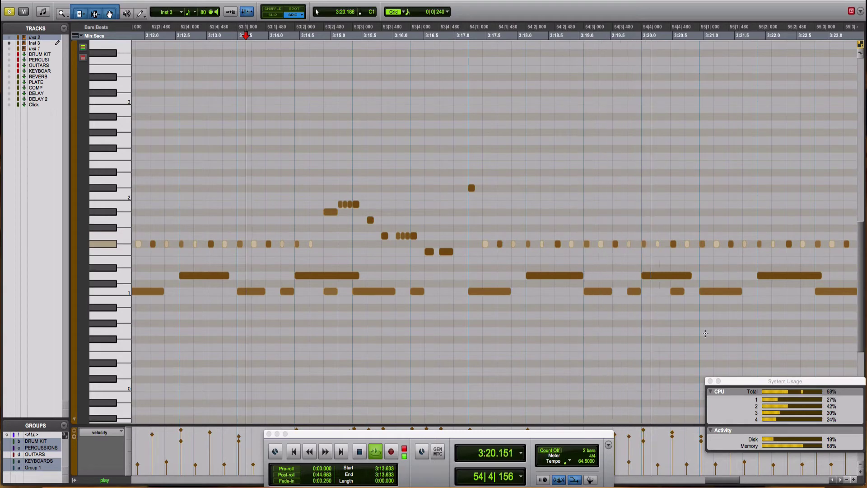
pyautogui.press('space')
pyautogui.click(637, 292)
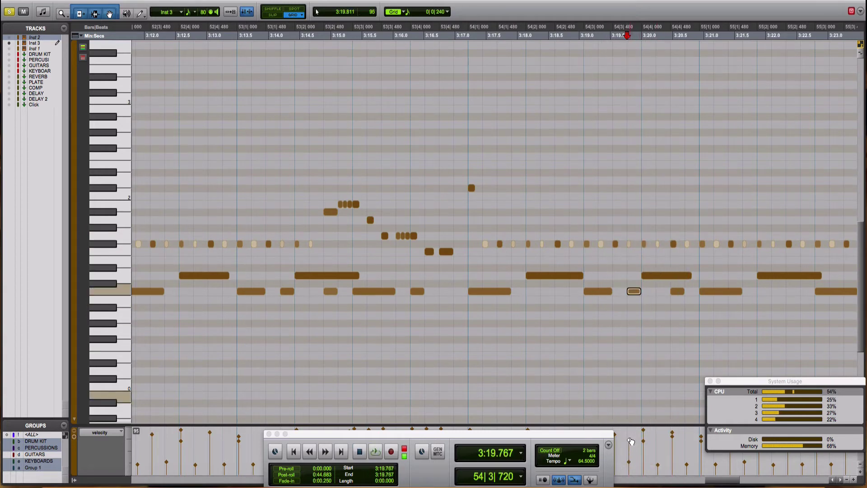
pyautogui.click(566, 363)
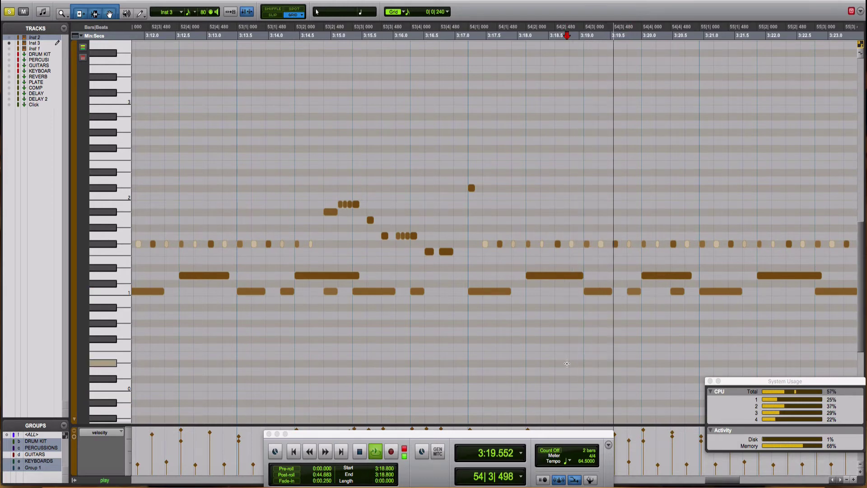
pyautogui.press('space')
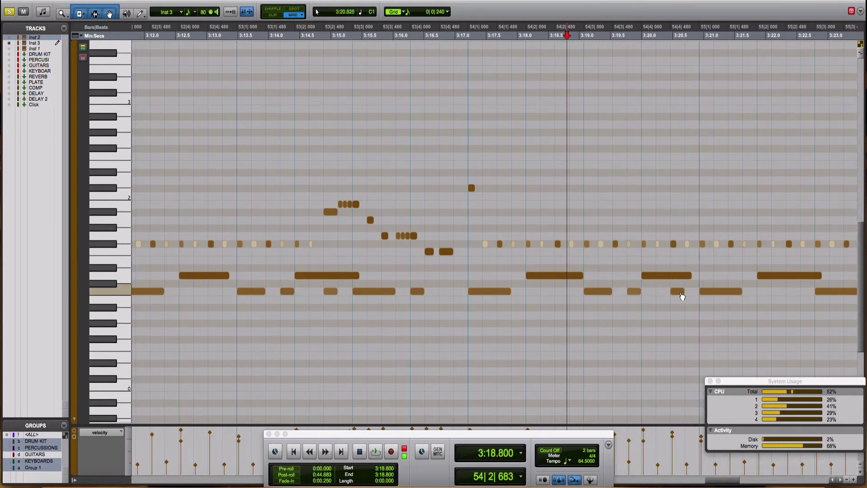
# Step: Lower the velocity of the C1 kick note at 54|4|480 and replay from 3:18.619
pyautogui.click(681, 293)
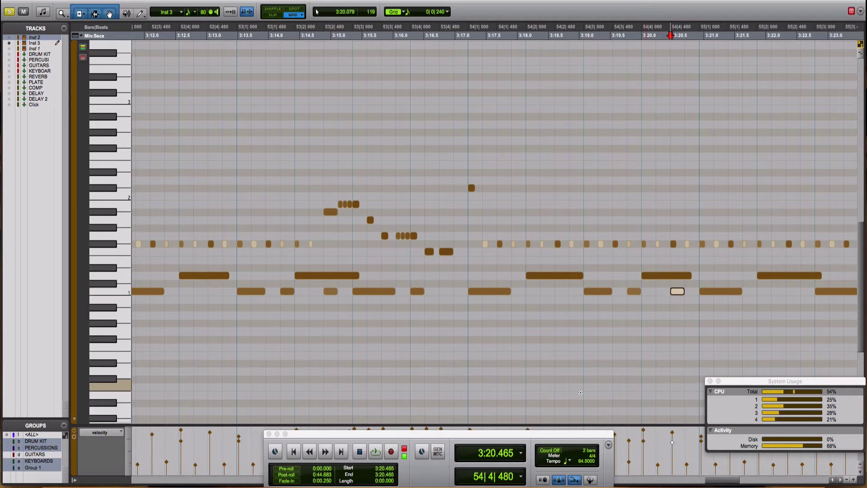
pyautogui.click(555, 377)
pyautogui.press('space')
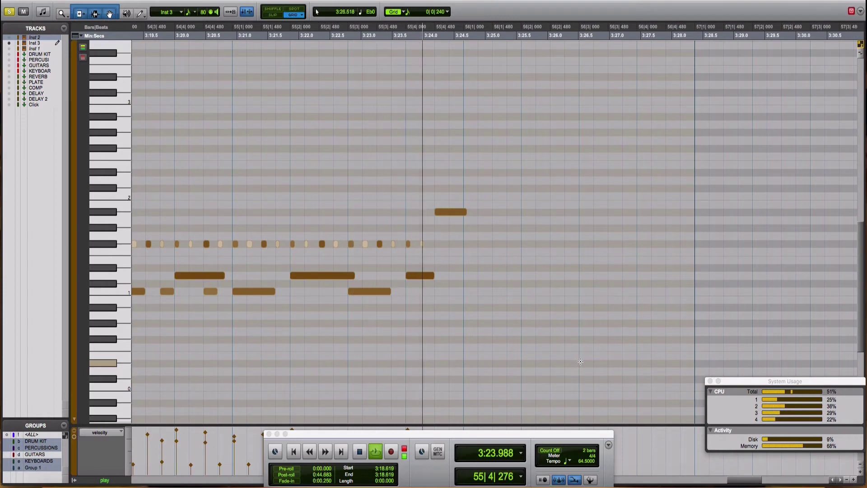
pyautogui.press('space')
# Step: Add two soft D1 snare notes from 55|3|480 up to 55|4|000, replay from 3:21.802, and delete the first one
pyautogui.click(285, 183)
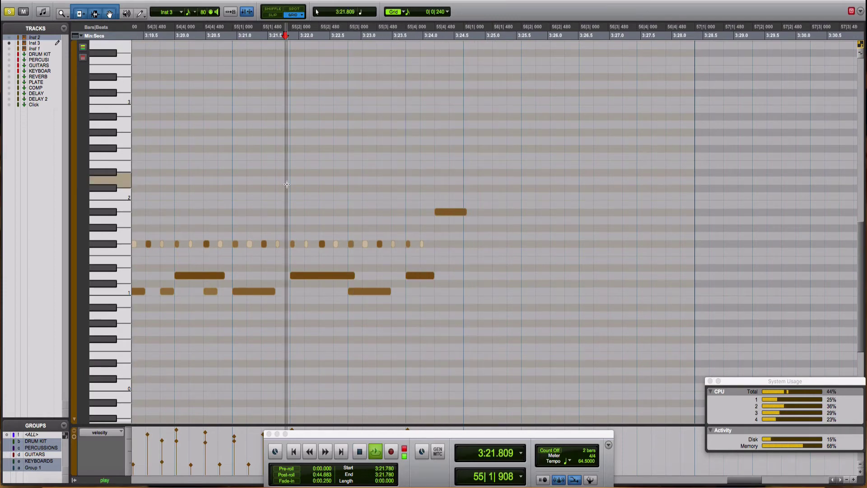
pyautogui.press('space')
pyautogui.click(387, 277)
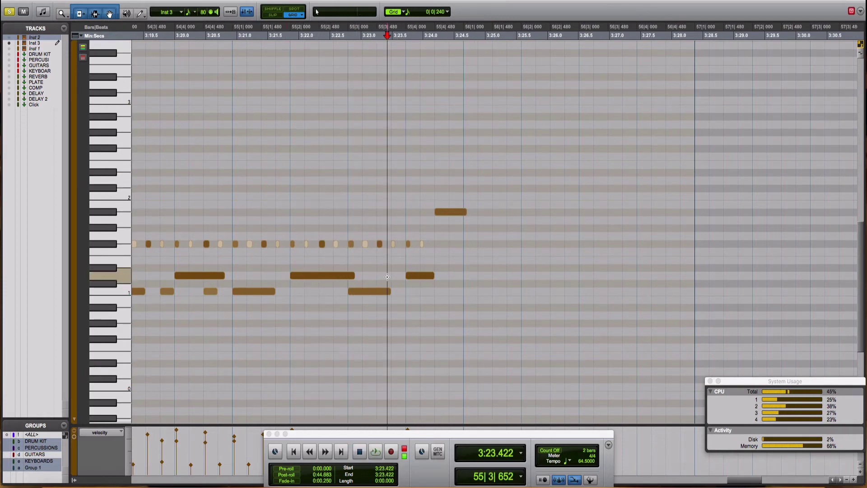
pyautogui.press('super+d')
pyautogui.click(287, 213)
pyautogui.press('space')
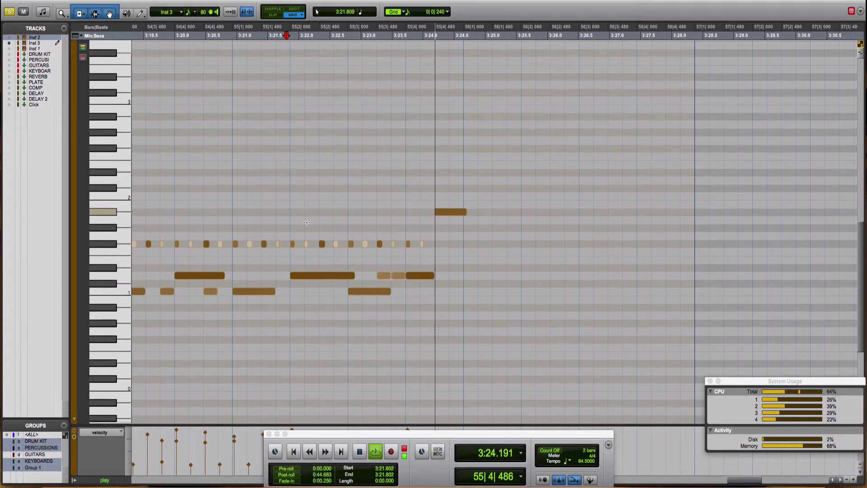
pyautogui.press('space')
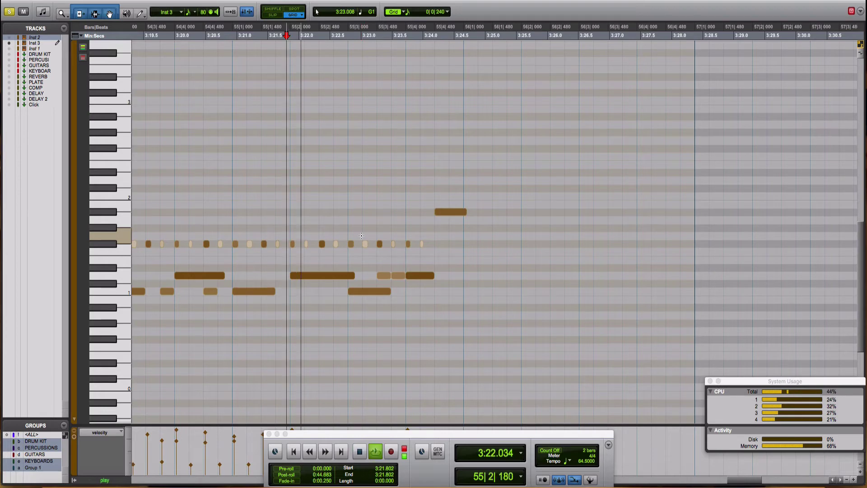
pyautogui.keyDown('alt'); pyautogui.click(384, 276); pyautogui.keyUp('alt')
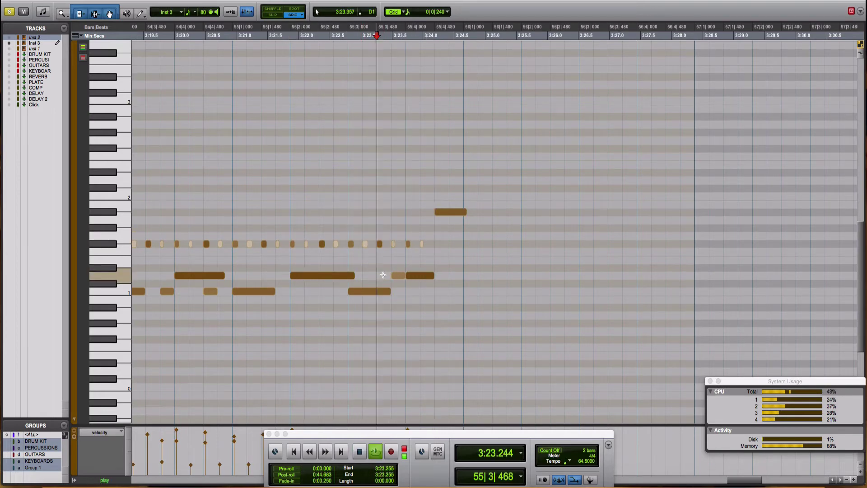
pyautogui.press('space')
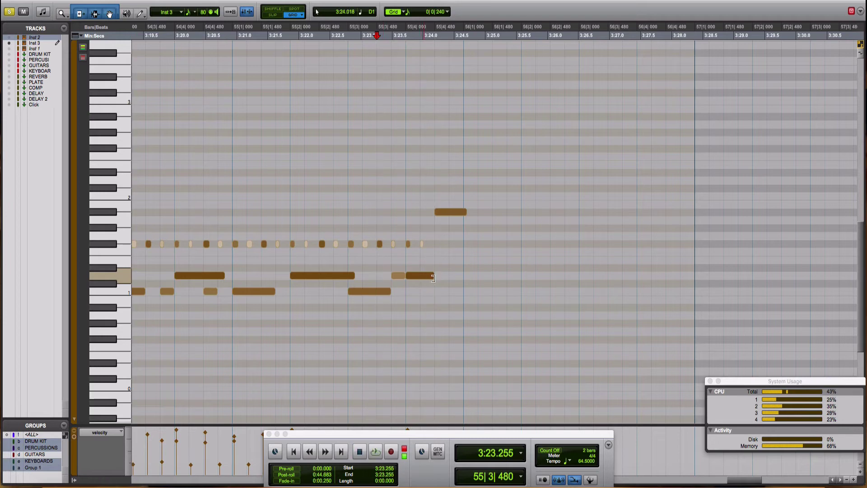
# Step: Shorten the D1 snare note at 55|4|000 and add D1 hits at 3:23.953 and 3:24.186, checking with playback from 3:21.678
pyautogui.moveTo(430, 277); pyautogui.dragTo(425, 277)
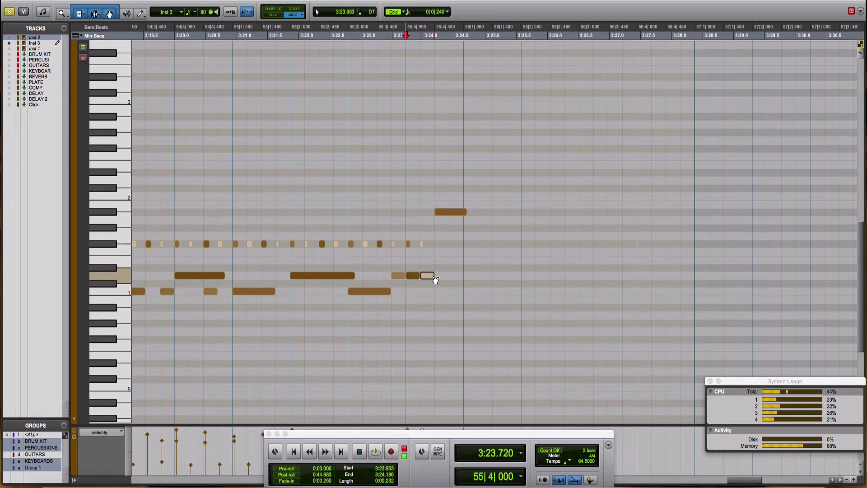
pyautogui.click(278, 197)
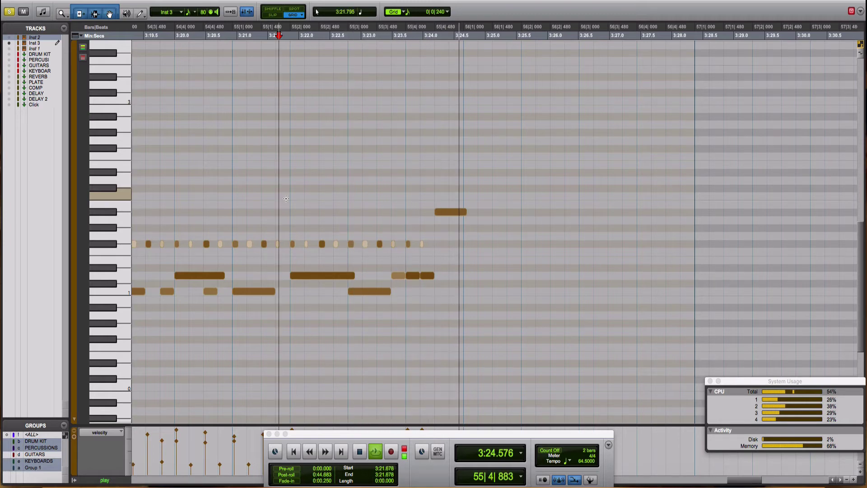
pyautogui.press('space')
pyautogui.press('space')
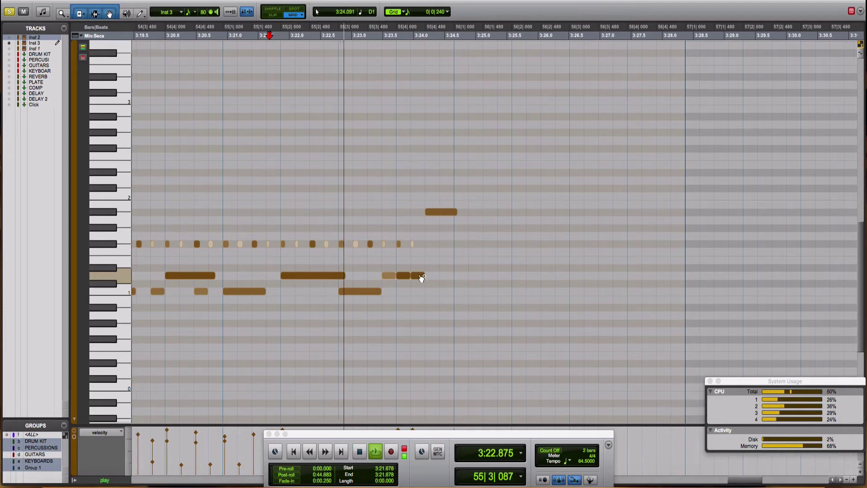
pyautogui.moveTo(421, 278); pyautogui.dragTo(434, 278)
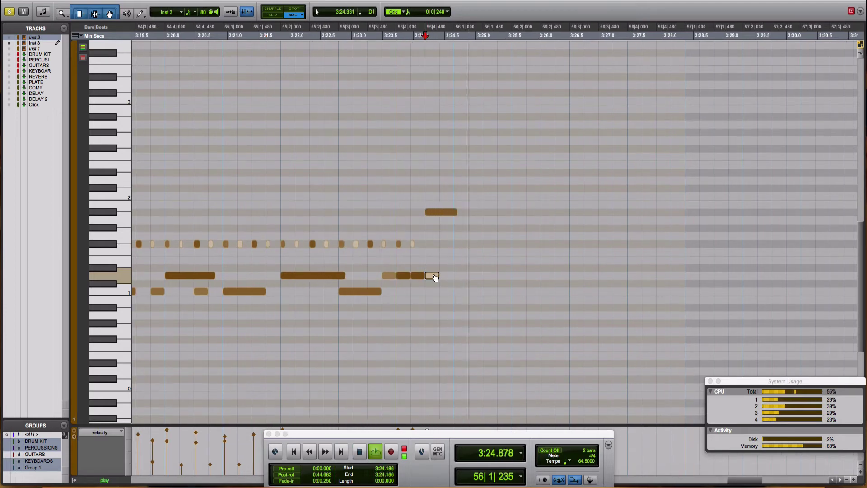
pyautogui.press('space')
# Step: Play the drum part from 0:10.559 and look over its notes across the whole song
pyautogui.press('Return')
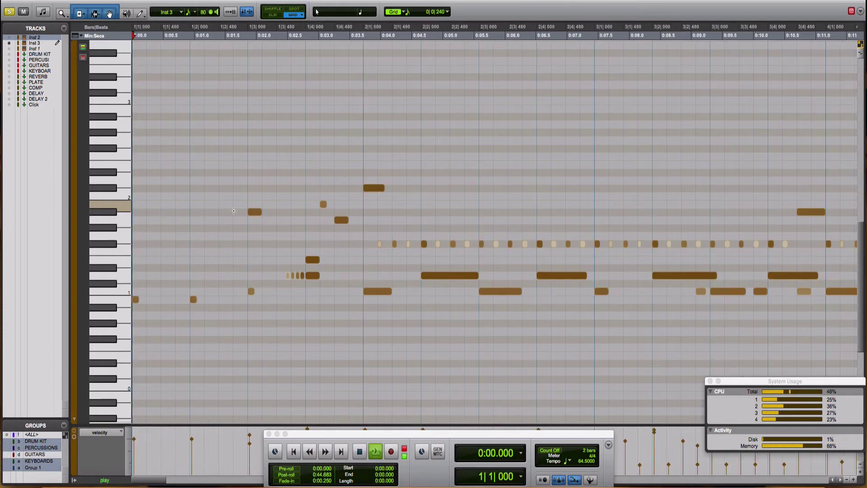
pyautogui.press('space')
pyautogui.click(788, 193)
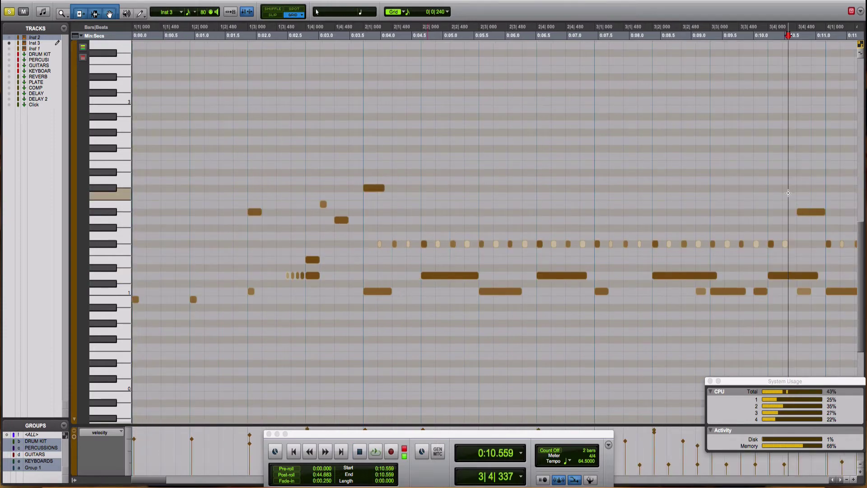
pyautogui.press('space')
pyautogui.press('r')
pyautogui.press('r')
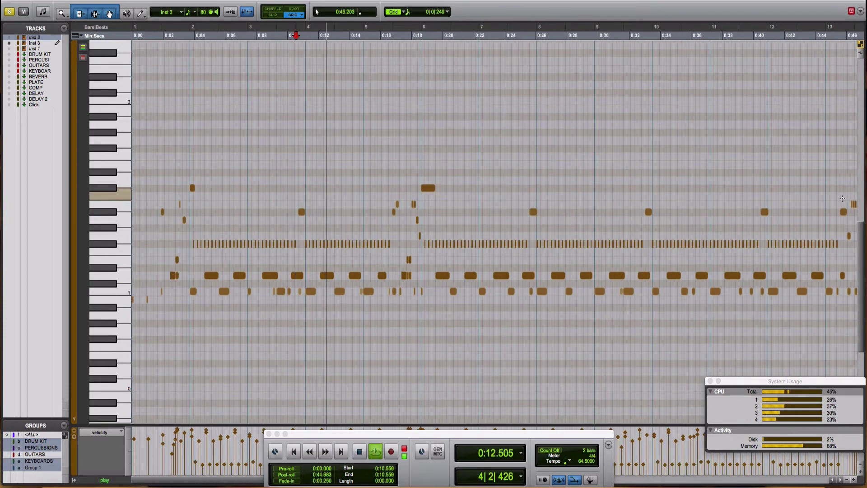
pyautogui.press('r')
pyautogui.hscroll(1, 688, 184)
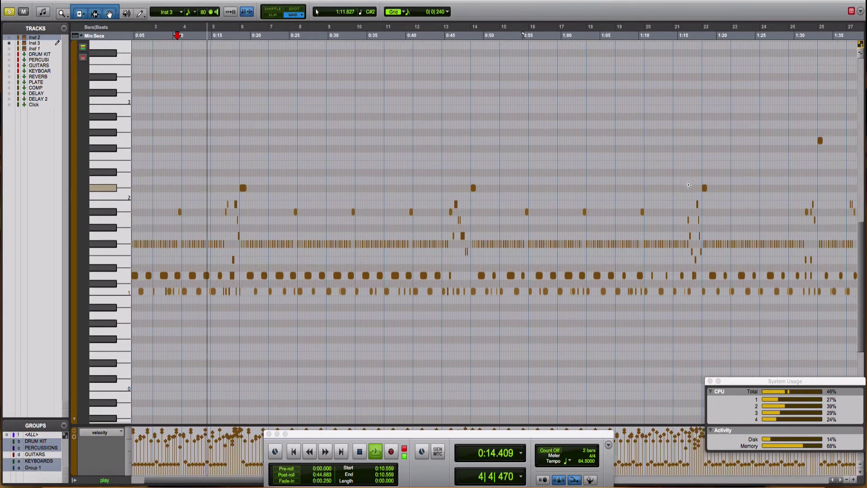
pyautogui.press('r')
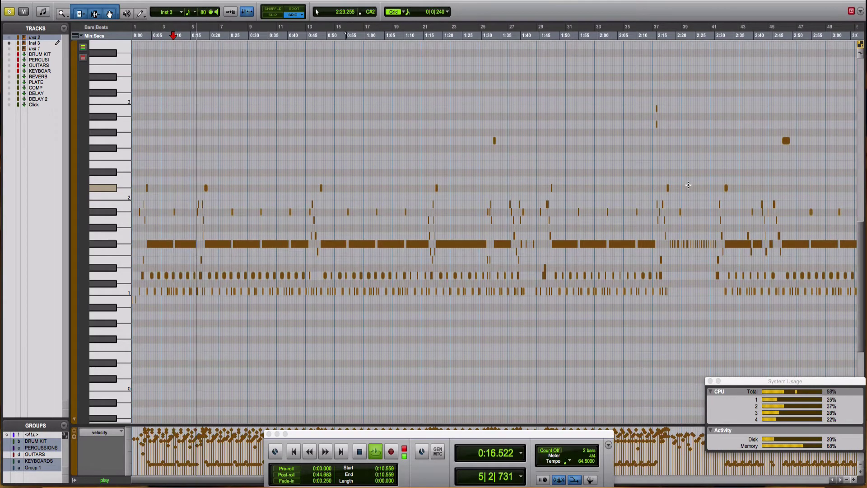
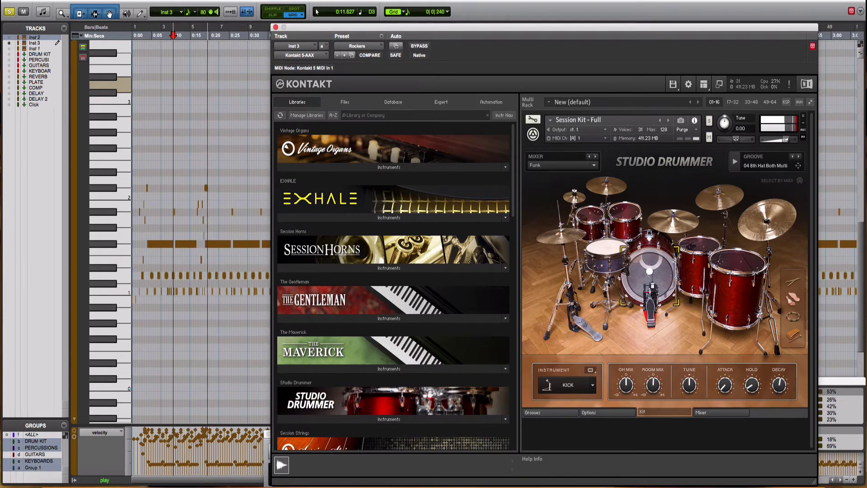
# Step: Close the Kontakt Studio Drummer window and review the drum notes around bar 9 with playback from 0:31.511
pyautogui.click(274, 28)
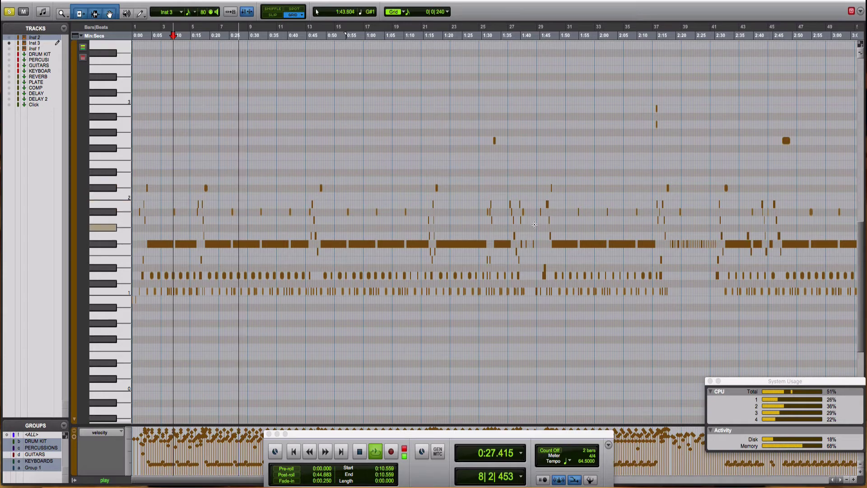
pyautogui.hscroll(10, 386, 208)
pyautogui.hscroll(-7, 534, 225)
pyautogui.hscroll(-5, 533, 225)
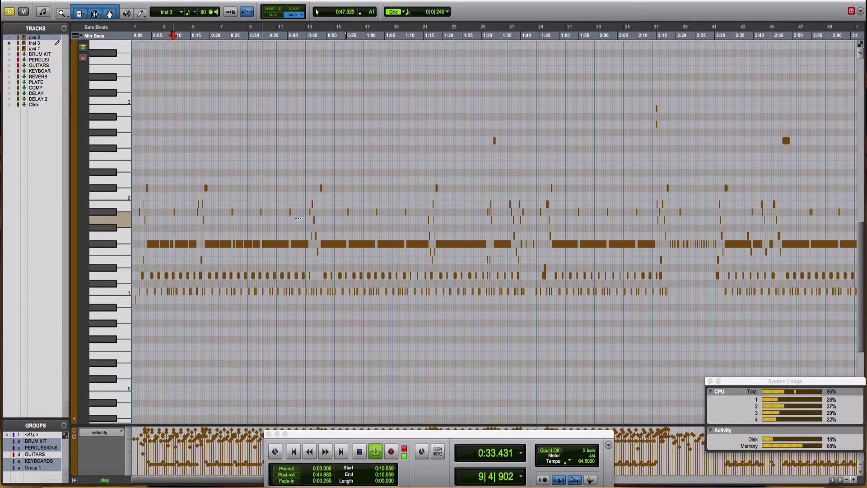
pyautogui.press('space')
pyautogui.press('super+bracketright')
pyautogui.press('super+bracketright')
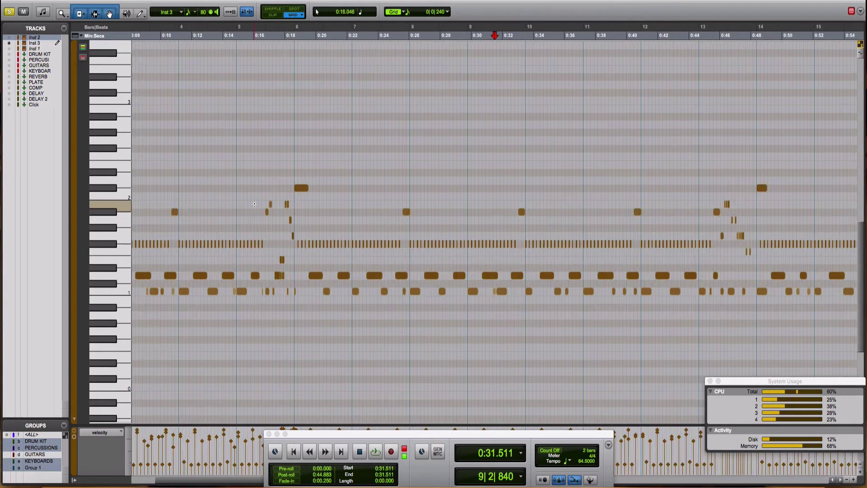
pyautogui.press('super+bracketright')
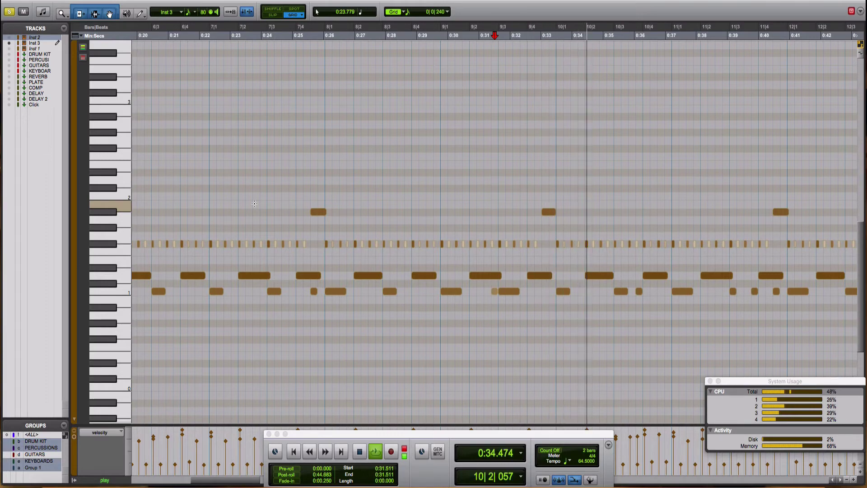
# Step: Add two soft D1 snare notes from 9|3|480 up to 9|4|000 and replay from 0:29.927
pyautogui.press('super+bracketleft')
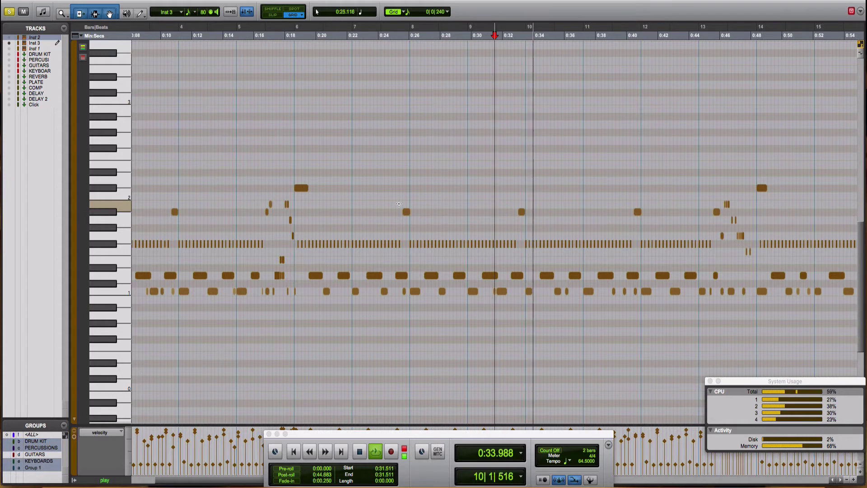
pyautogui.click(454, 193)
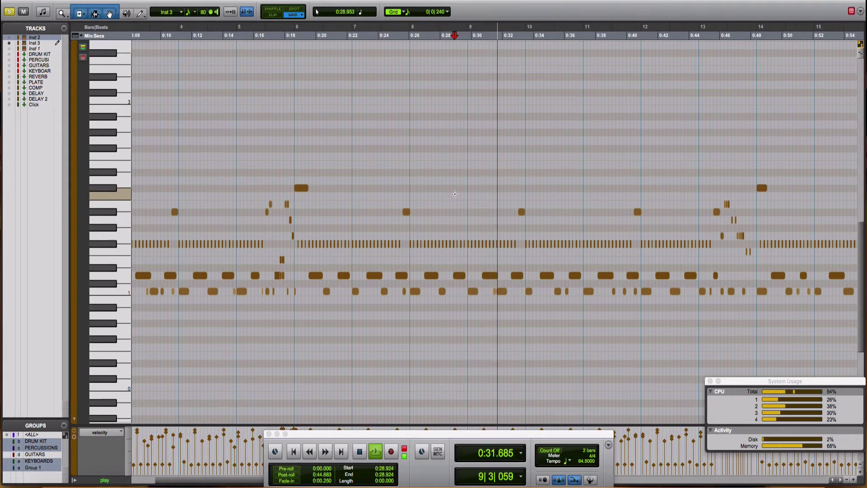
pyautogui.click(487, 192)
pyautogui.press('super+bracketright')
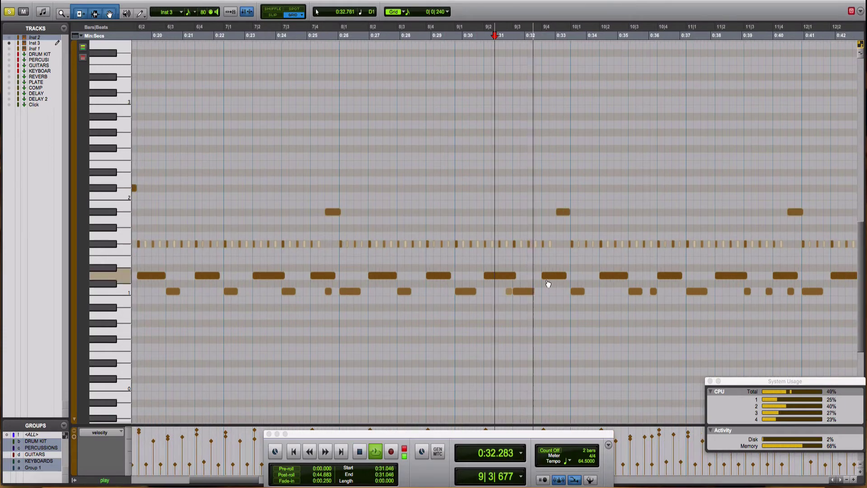
pyautogui.press('space')
pyautogui.click(533, 275)
pyautogui.click(531, 275)
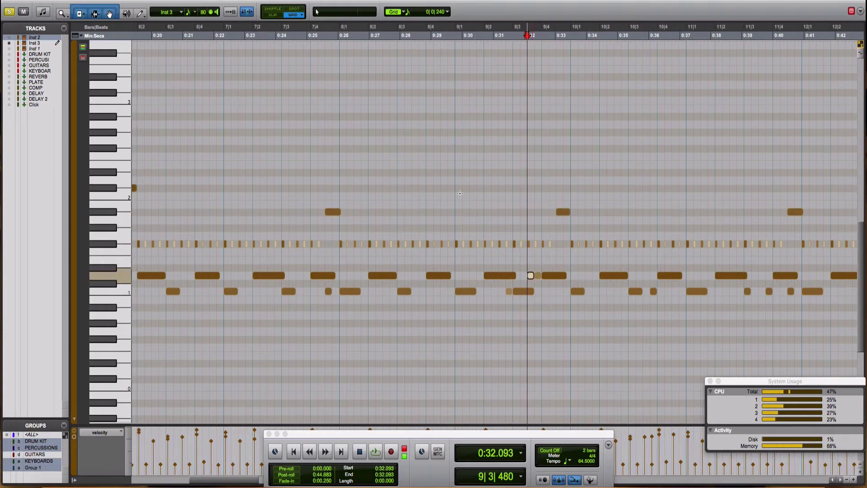
pyautogui.click(461, 193)
pyautogui.press('space')
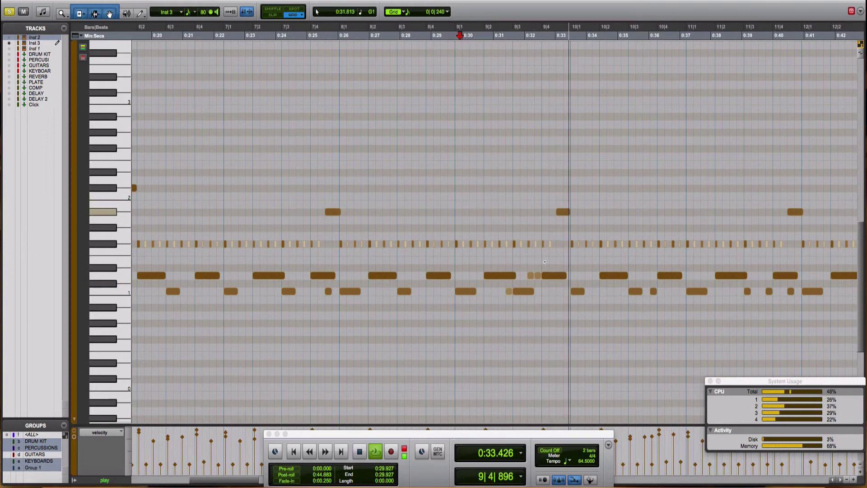
# Step: Shorten the D1 snare note at 9|4|000 and add a D1 hit at 9|4|480, checking with playback from 0:31.213
pyautogui.click(548, 275)
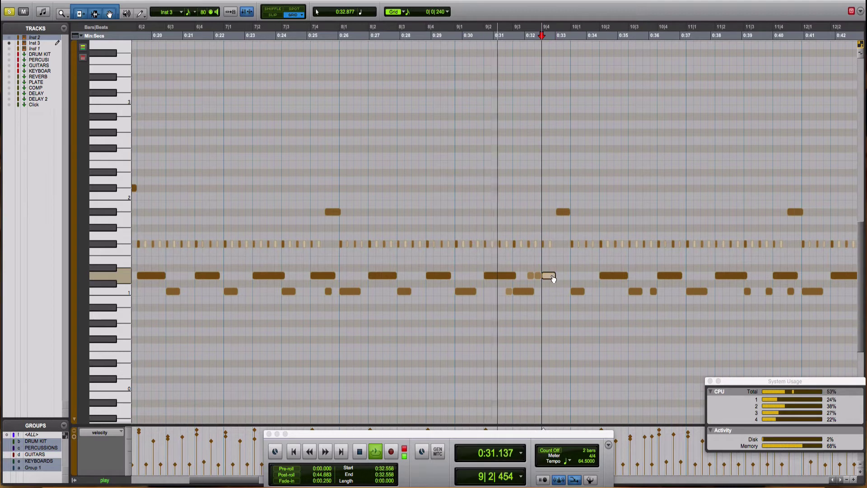
pyautogui.moveTo(553, 278); pyautogui.dragTo(562, 280)
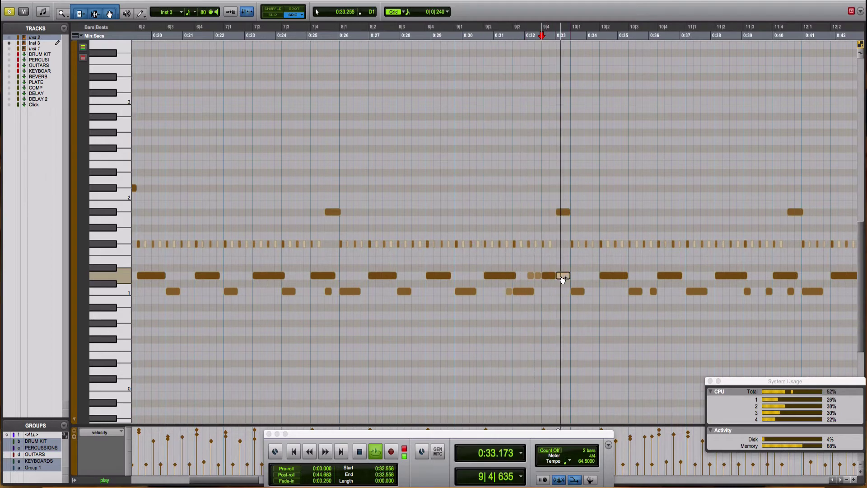
pyautogui.click(491, 204)
pyautogui.hotkey('ctrl', ']')
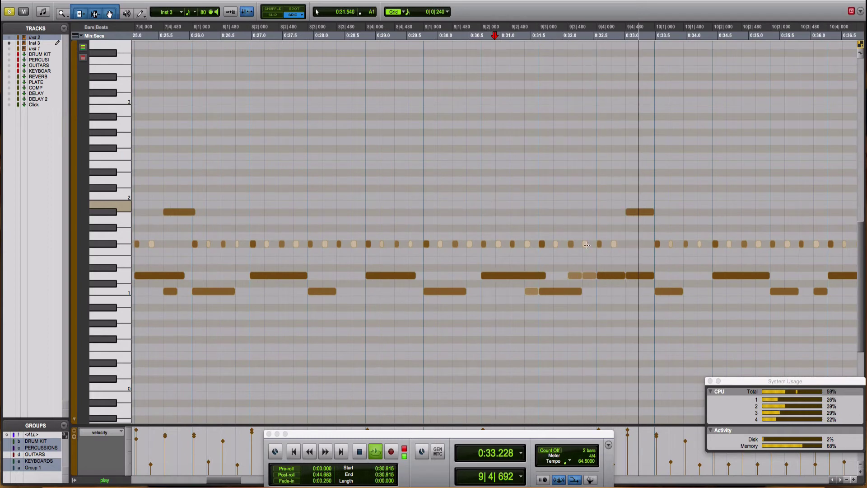
pyautogui.moveTo(619, 274); pyautogui.dragTo(611, 274)
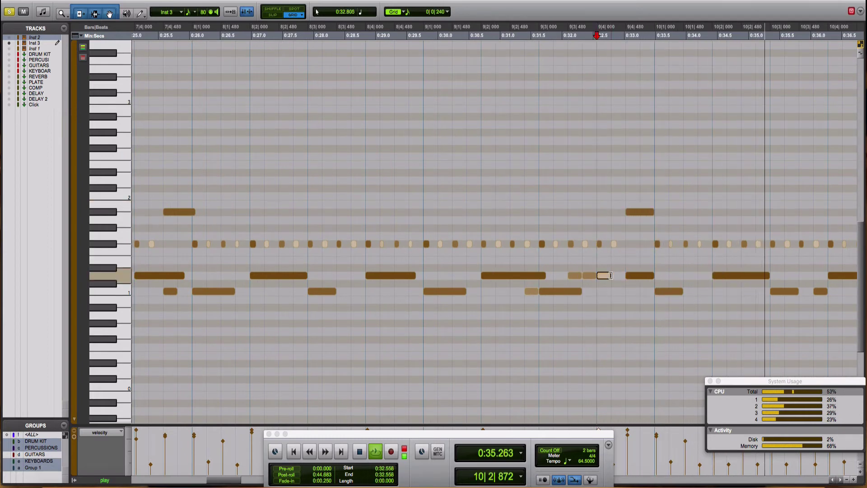
pyautogui.click(513, 207)
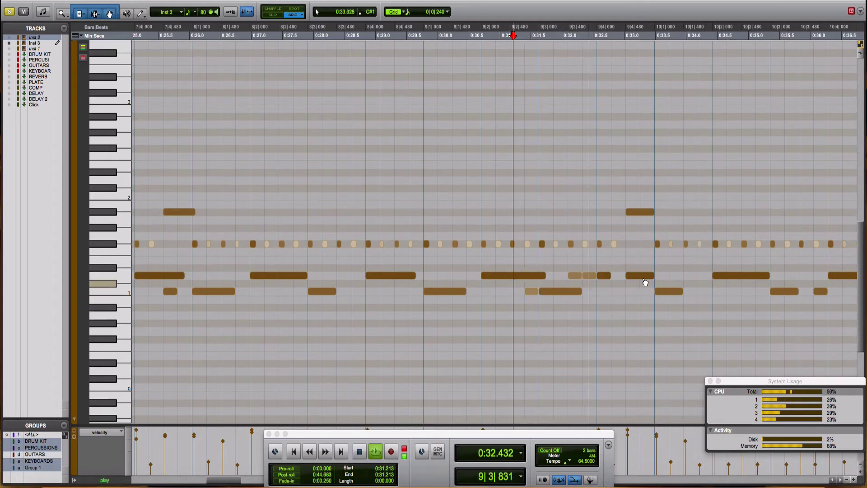
# Step: Add a D1 snare hit at 9|4|240, shorten the one at 9|4|480, and replay the fill from 0:30.421
pyautogui.moveTo(645, 276); pyautogui.dragTo(632, 279)
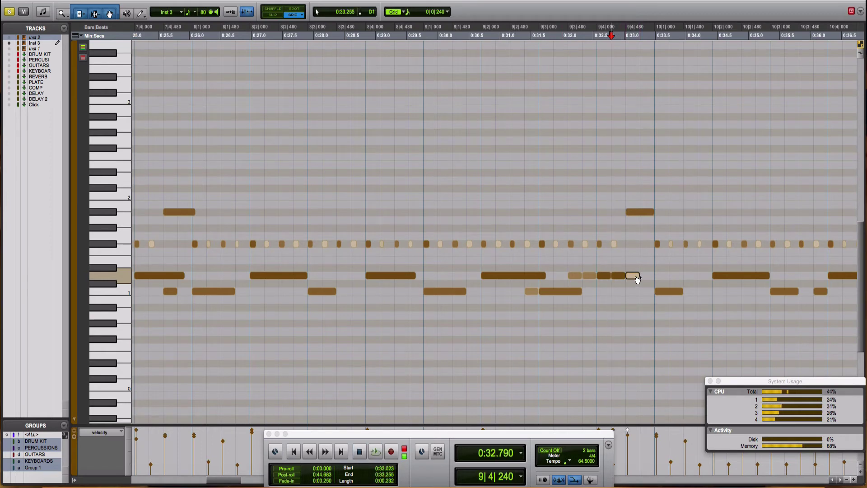
pyautogui.click(464, 161)
pyautogui.press('space')
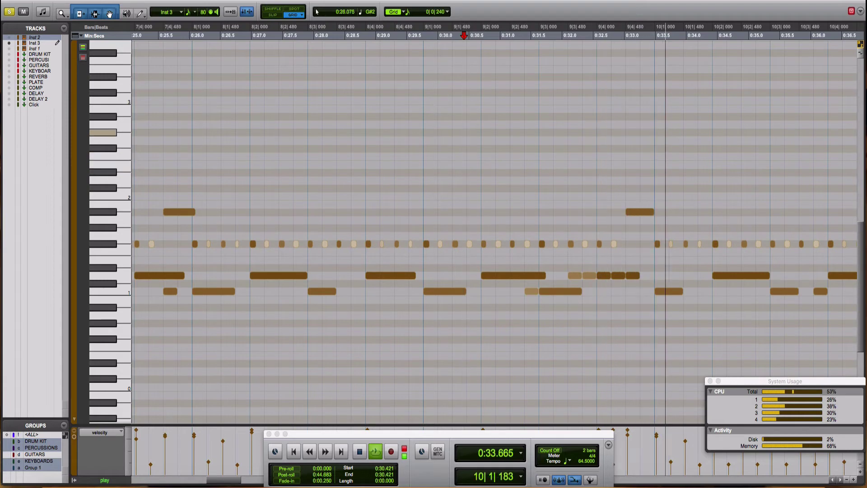
# Step: Play on from 0:43.793 and review the drum notes from bar 11 onward
pyautogui.press('space')
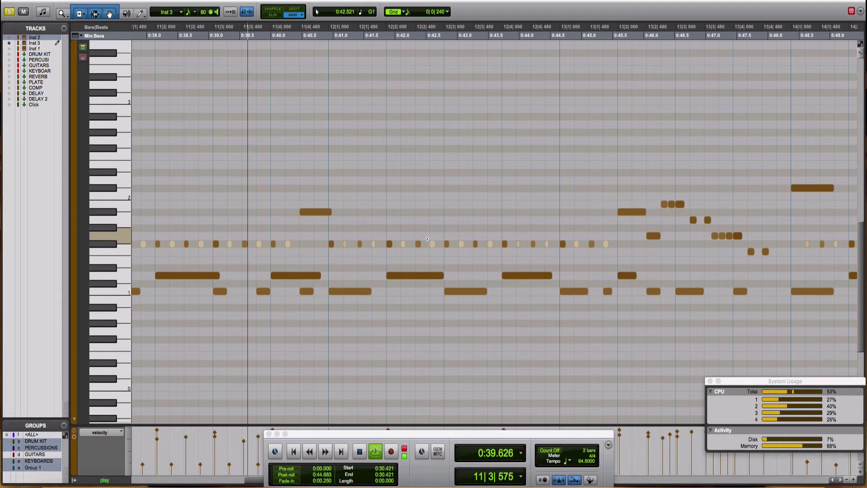
pyautogui.press('super+bracketleft')
pyautogui.press('super+bracketleft')
pyautogui.press('super+bracketleft')
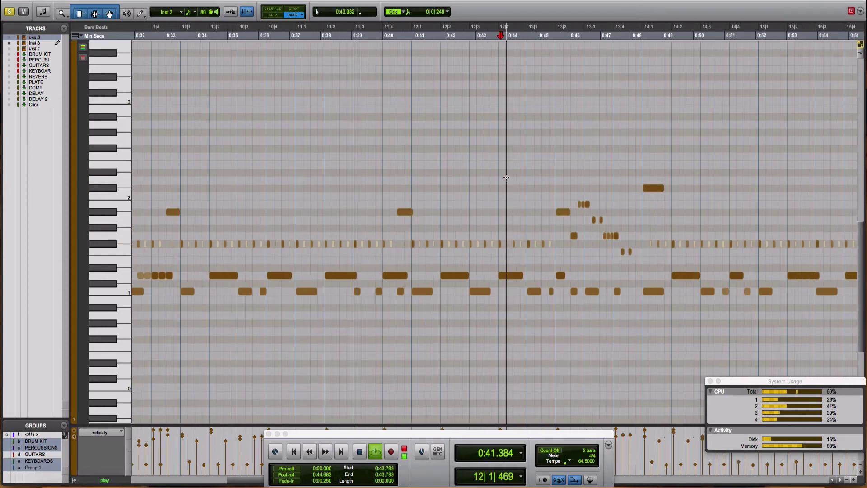
pyautogui.hscroll(10, 506, 177)
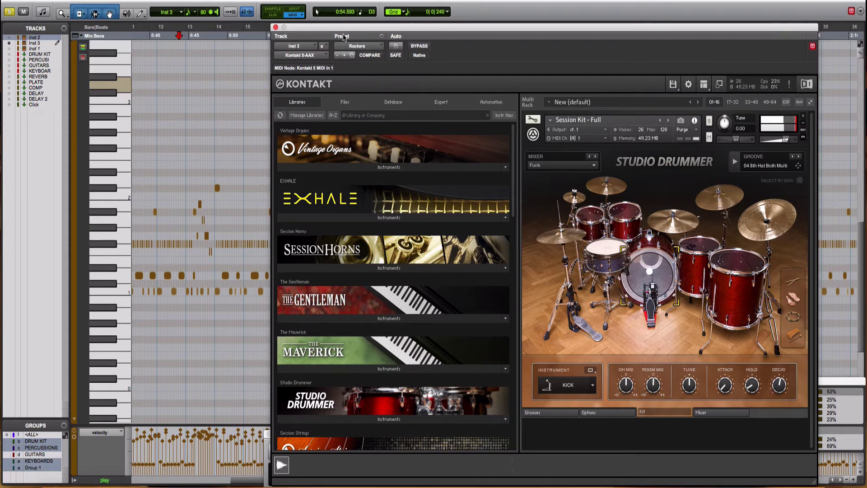
# Step: Save the current Kontakt plug-in settings to the Rockers preset
pyautogui.click(382, 37)
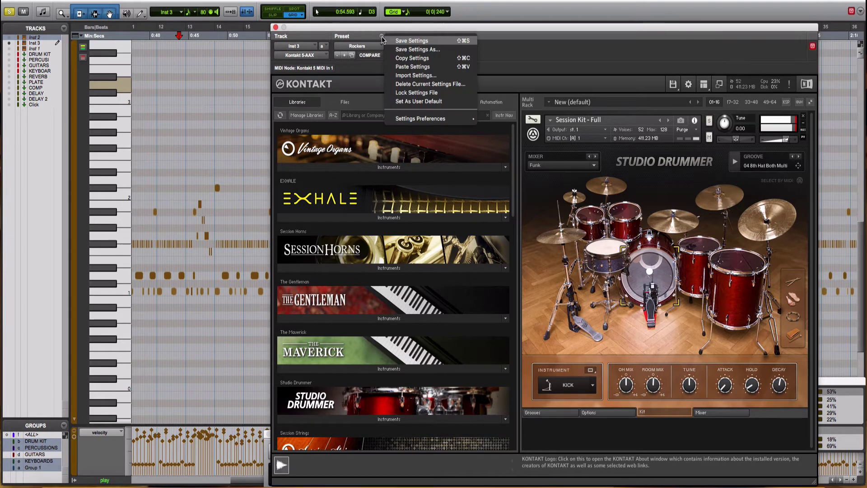
pyautogui.click(408, 41)
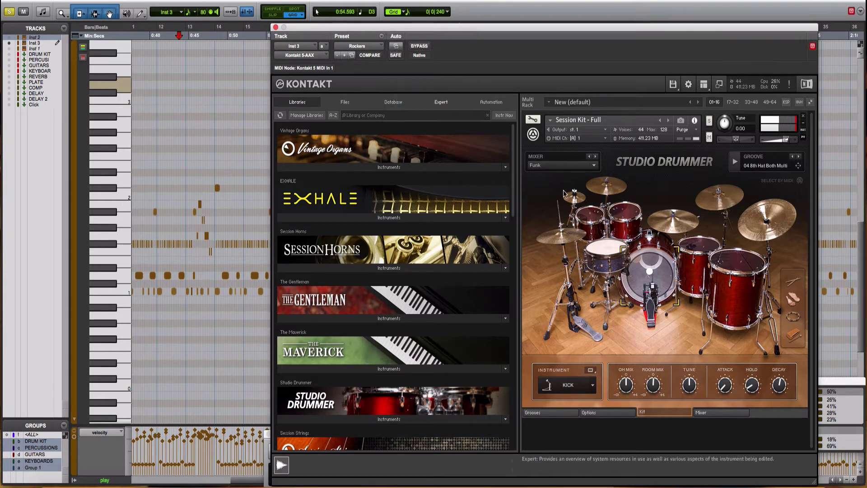
# Step: Audition Tom 1 and the neighbouring kit pieces in Studio Drummer and look over the mixer's close-mic channels
pyautogui.click(593, 220)
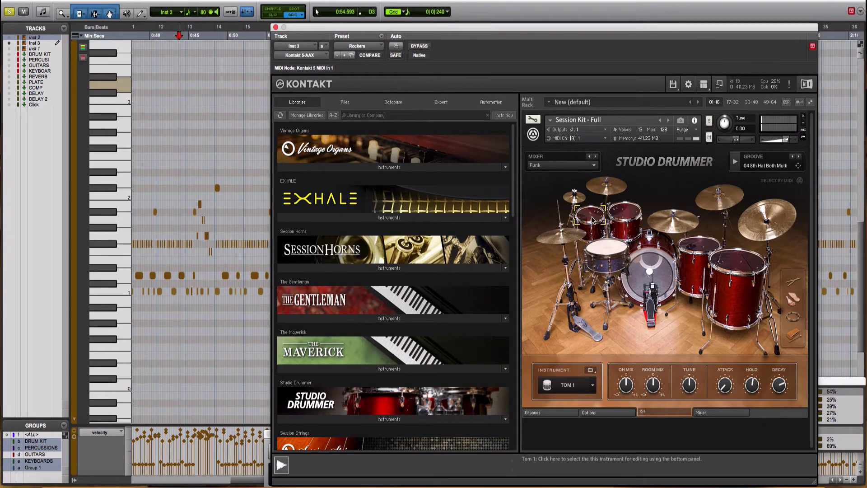
pyautogui.click(592, 220)
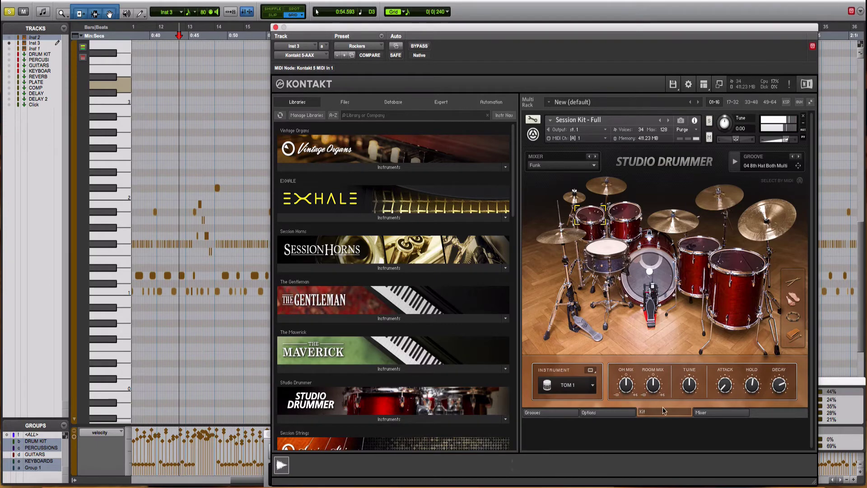
pyautogui.click(694, 413)
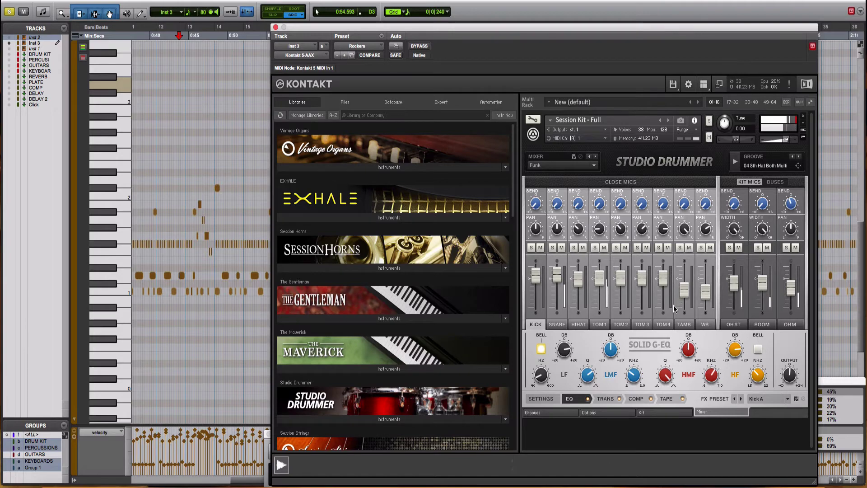
pyautogui.click(676, 415)
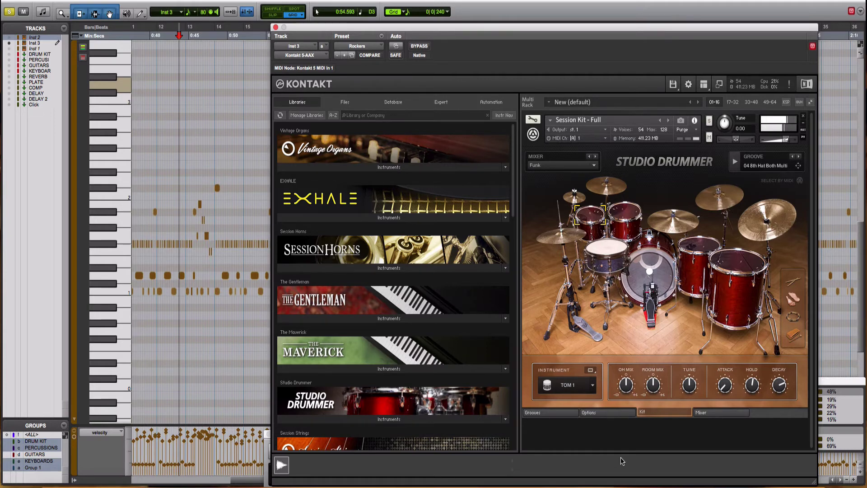
pyautogui.click(624, 218)
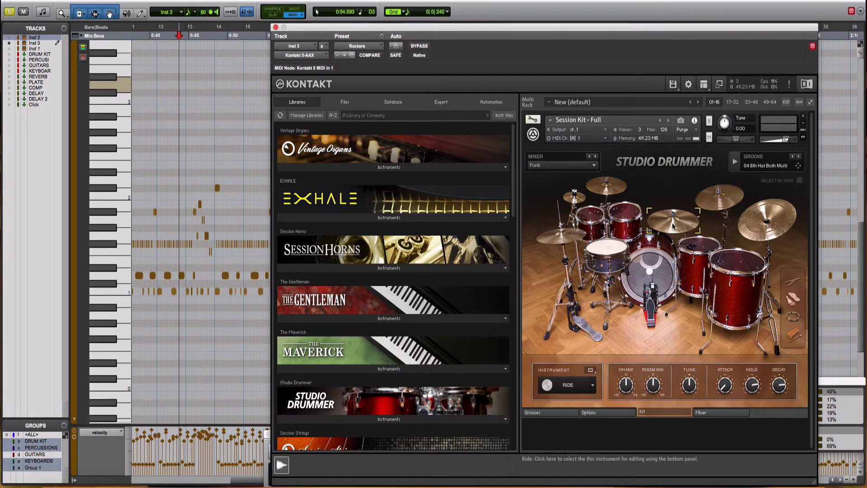
# Step: Audition Tom 1 and Tom 2 in the kit view and reduce the decay of Tom 2
pyautogui.click(596, 222)
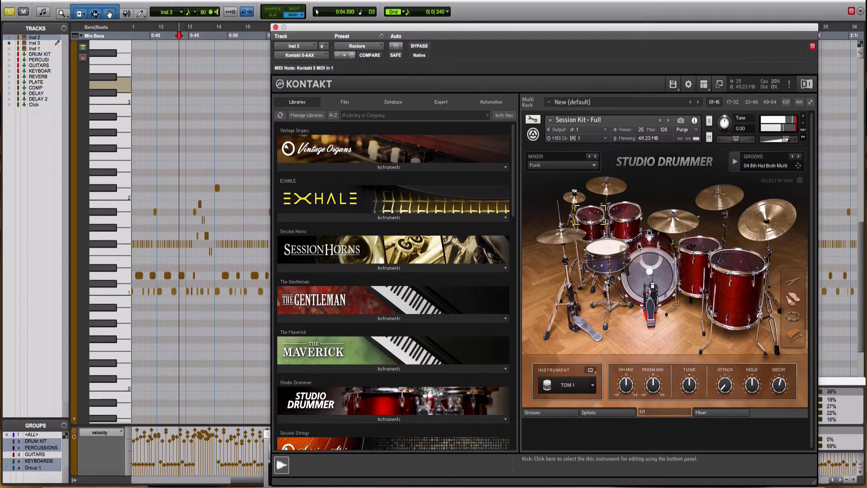
pyautogui.click(625, 212)
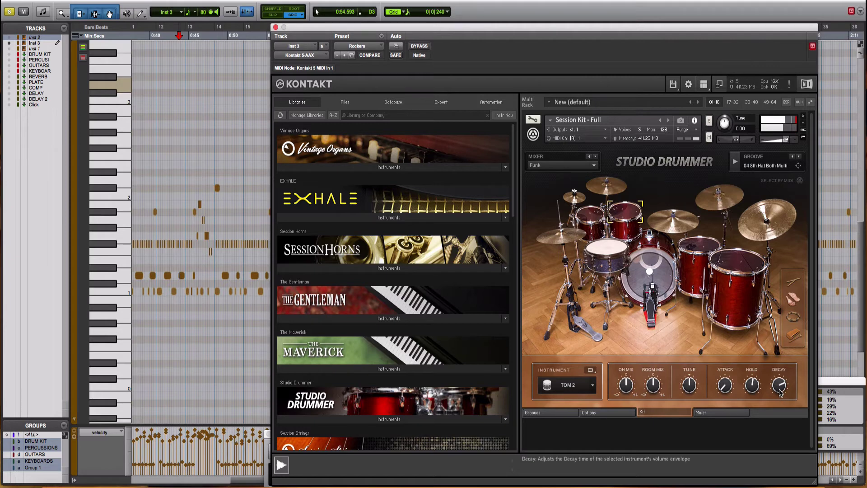
pyautogui.moveTo(780, 389)
pyautogui.mouseDown()
pyautogui.moveTo(782, 404)
pyautogui.moveTo(781, 387)
pyautogui.mouseUp()
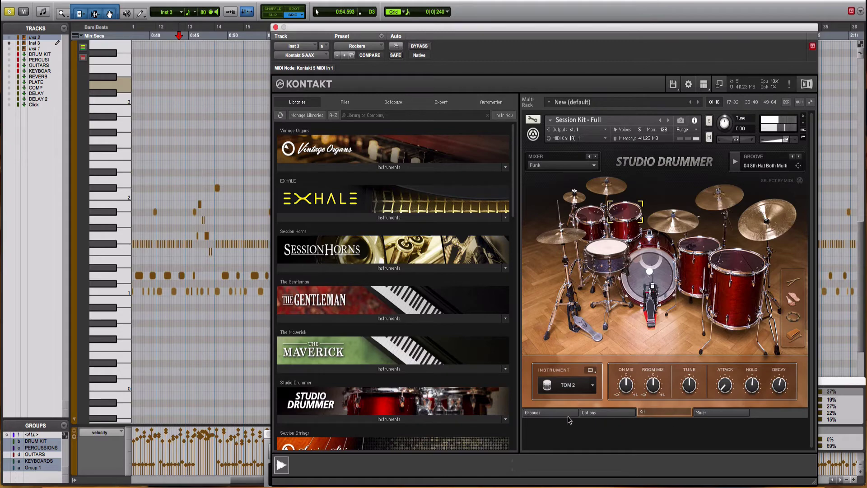
# Step: Examine the Tom 2 channel's EQ and its mic mix settings in the Studio Drummer mixer
pyautogui.click(705, 413)
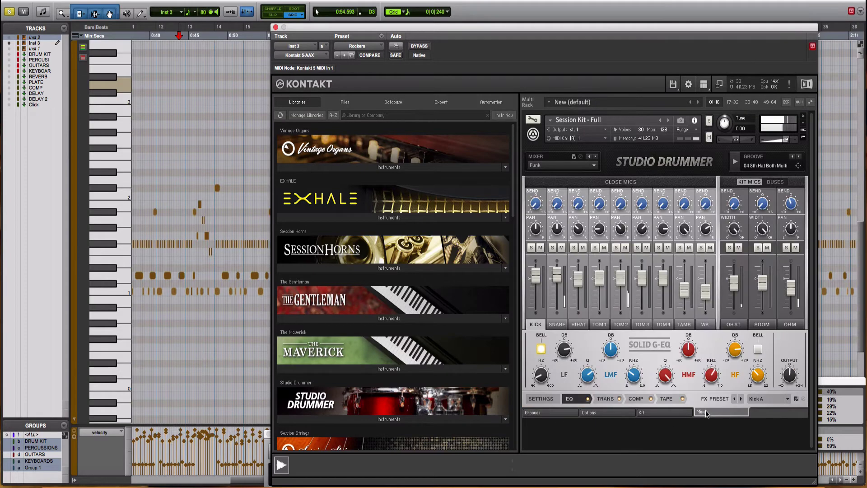
pyautogui.click(621, 324)
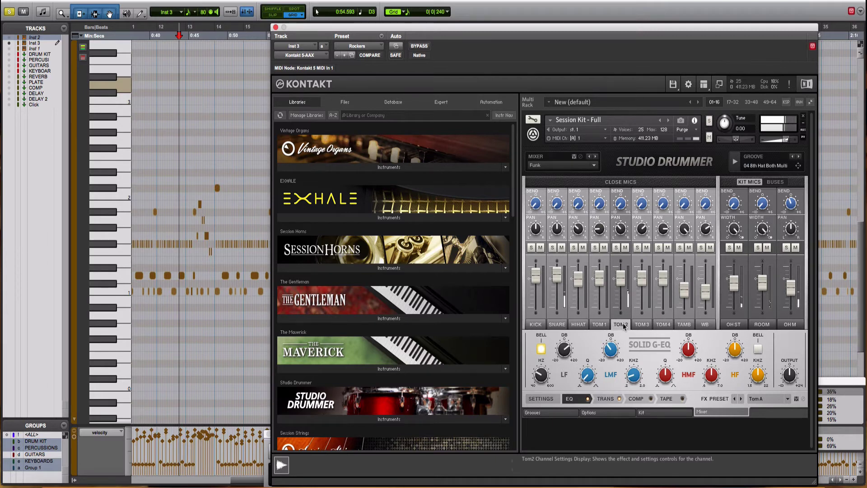
pyautogui.click(540, 399)
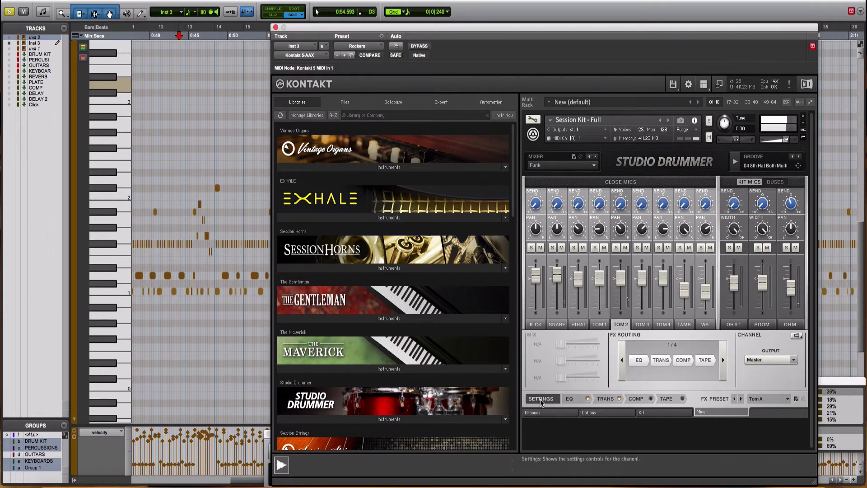
# Step: Lower the Snare channel's bleed close to its minimum in the mixer settings
pyautogui.click(557, 325)
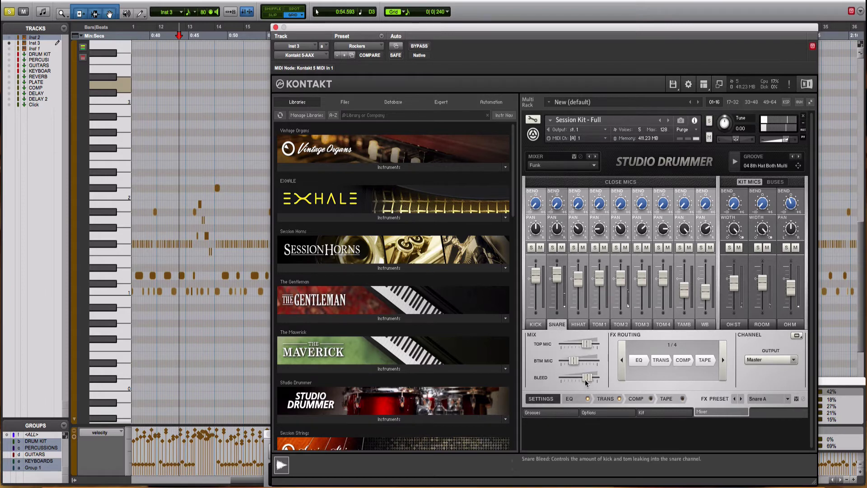
pyautogui.moveTo(586, 381); pyautogui.dragTo(568, 382)
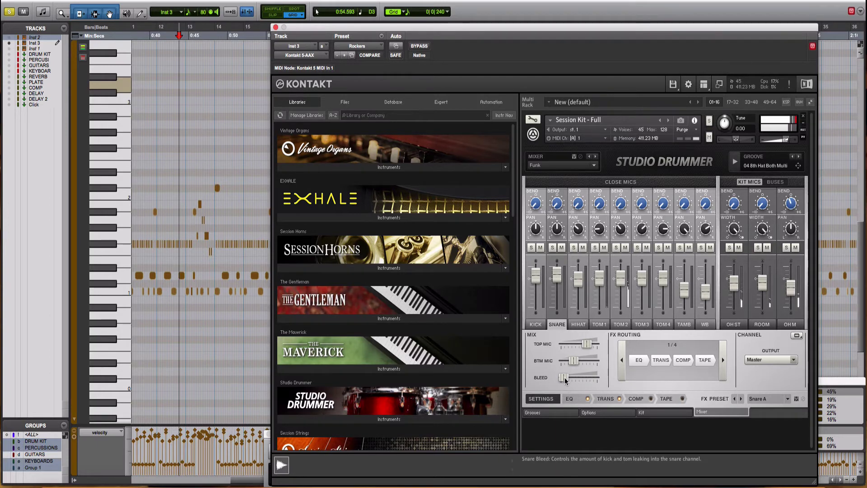
pyautogui.moveTo(565, 380); pyautogui.dragTo(555, 381)
pyautogui.moveTo(563, 378); pyautogui.dragTo(573, 380)
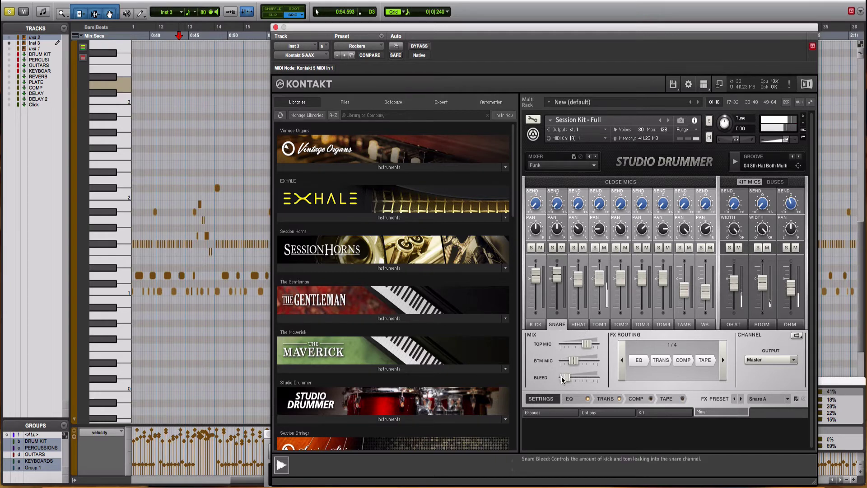
# Step: Check the mixer settings of the Tom 1 and Tom 2 channels and audition both toms in the kit view
pyautogui.click(600, 324)
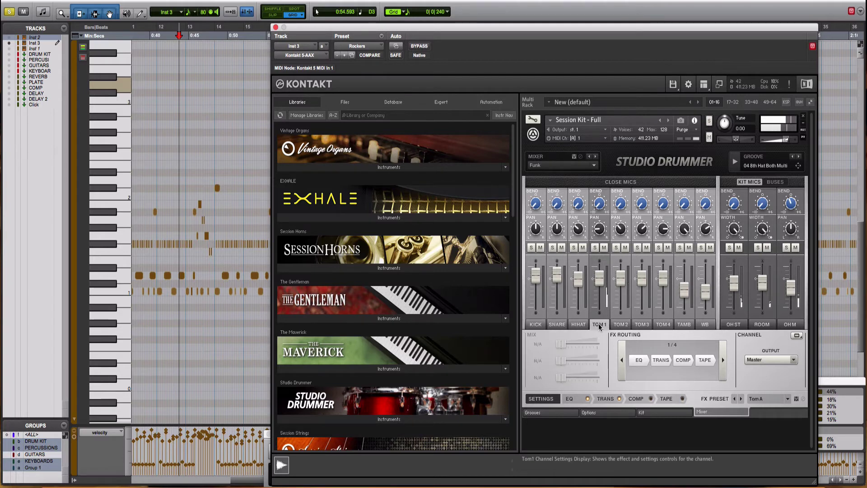
pyautogui.click(620, 324)
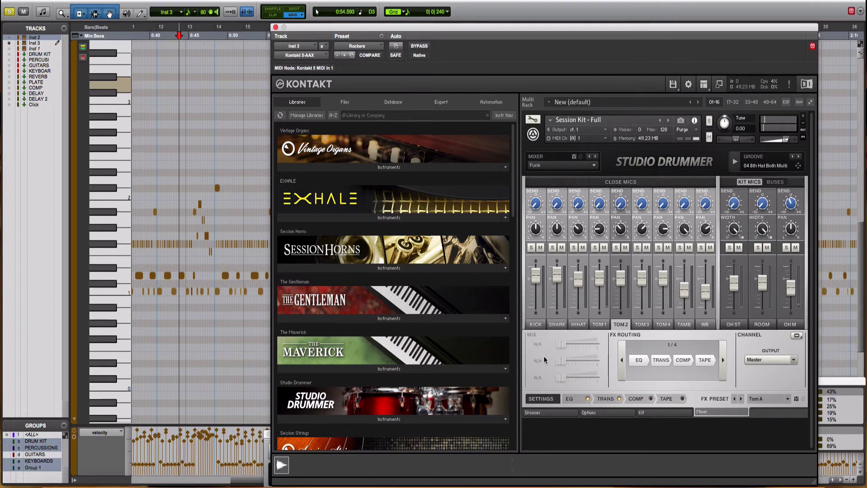
pyautogui.click(668, 412)
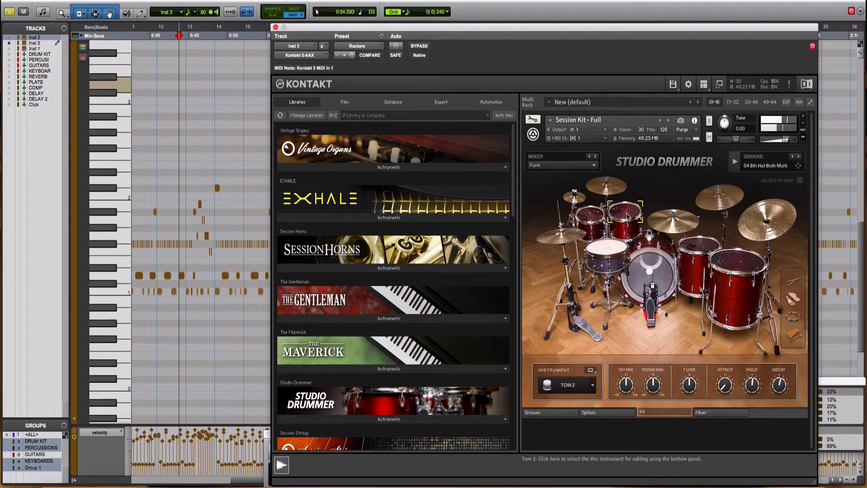
pyautogui.click(603, 221)
pyautogui.click(630, 220)
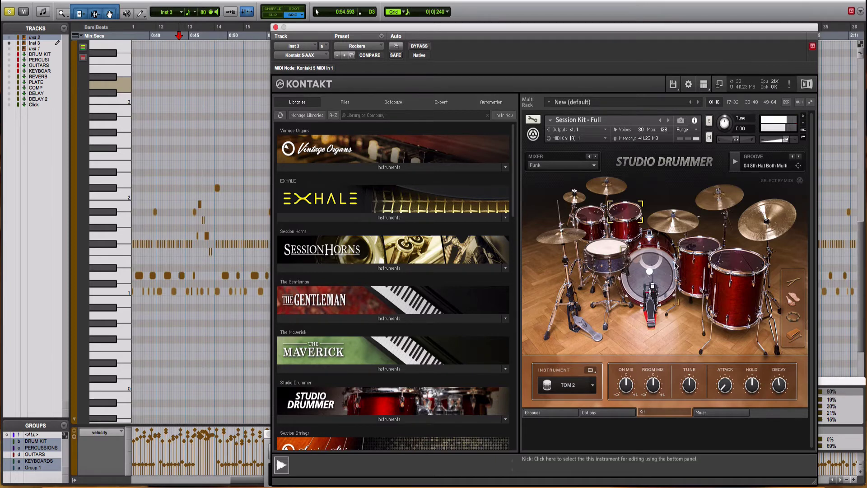
# Step: Shorten the decay and adjust the hold of Tom 3, comparing it with Tom 2's envelope settings
pyautogui.click(697, 253)
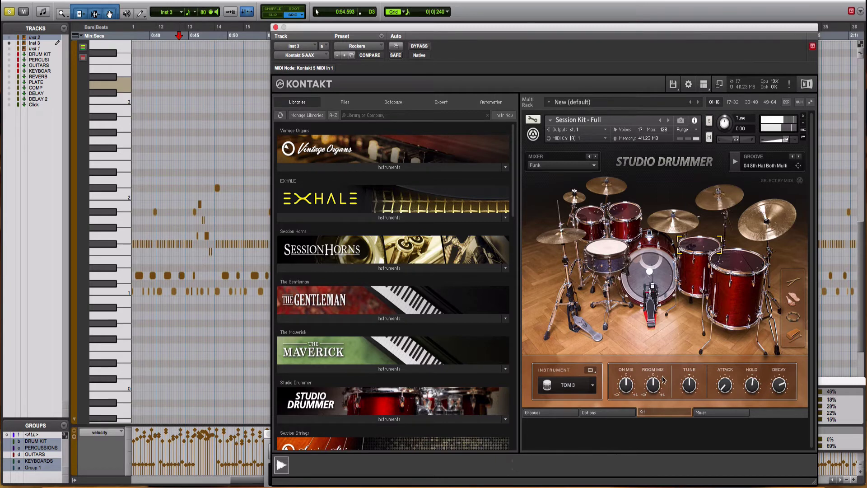
pyautogui.click(638, 222)
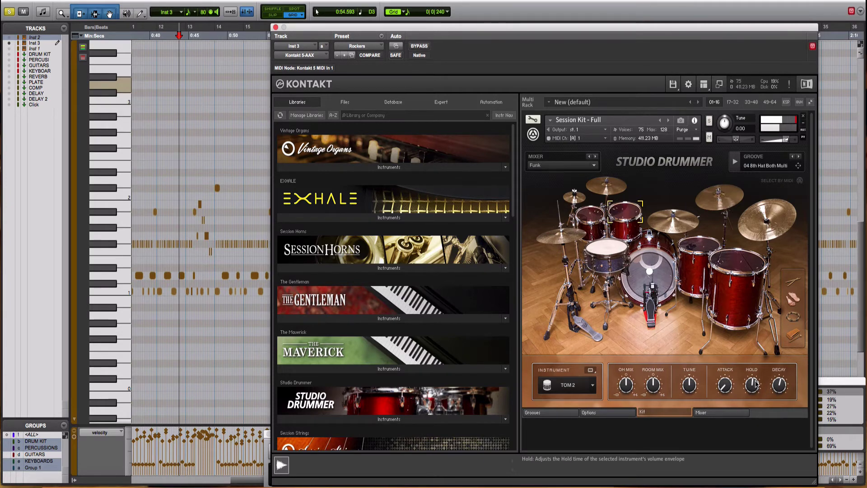
pyautogui.click(697, 252)
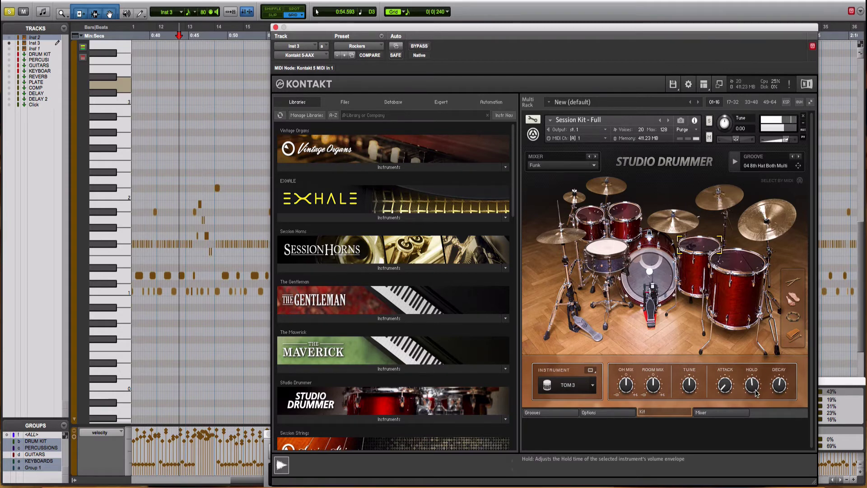
pyautogui.moveTo(758, 392); pyautogui.dragTo(756, 390)
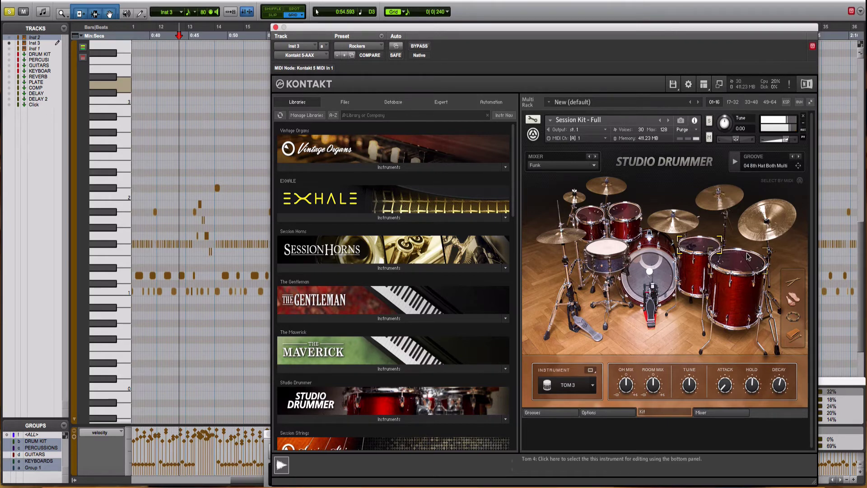
# Step: Reduce the decay of Tom 4 and play back the song to hear the toms
pyautogui.click(748, 292)
pyautogui.moveTo(773, 389)
pyautogui.mouseDown()
pyautogui.moveTo(781, 406)
pyautogui.moveTo(781, 387)
pyautogui.mouseUp()
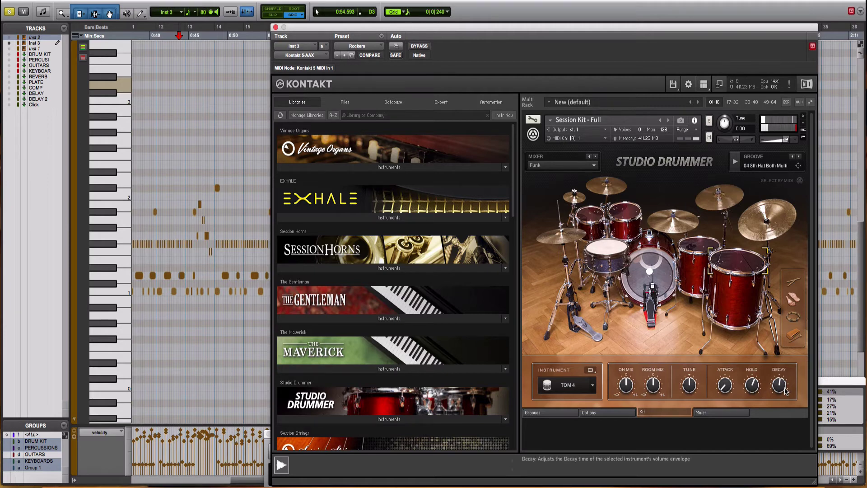
pyautogui.moveTo(782, 391); pyautogui.dragTo(781, 386)
pyautogui.press('space')
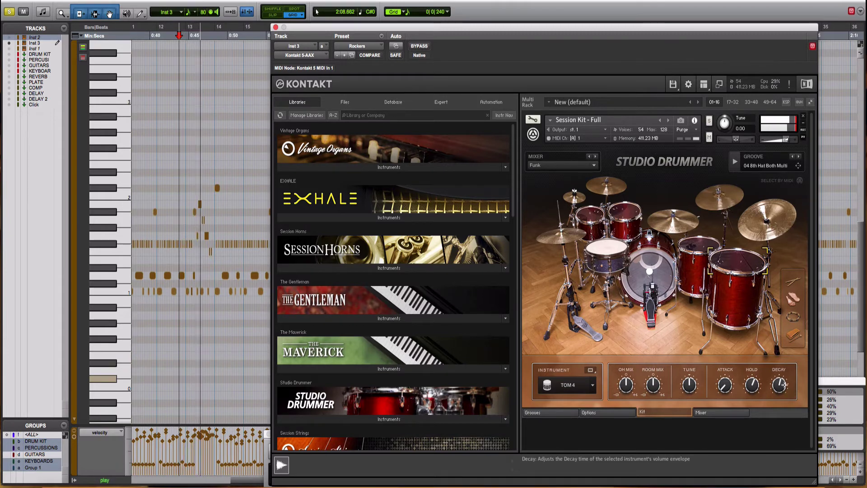
pyautogui.click(793, 334)
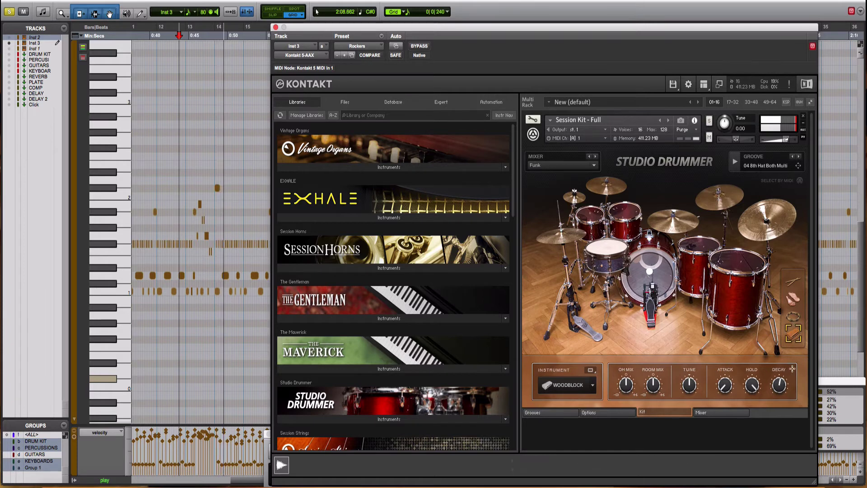
pyautogui.click(739, 277)
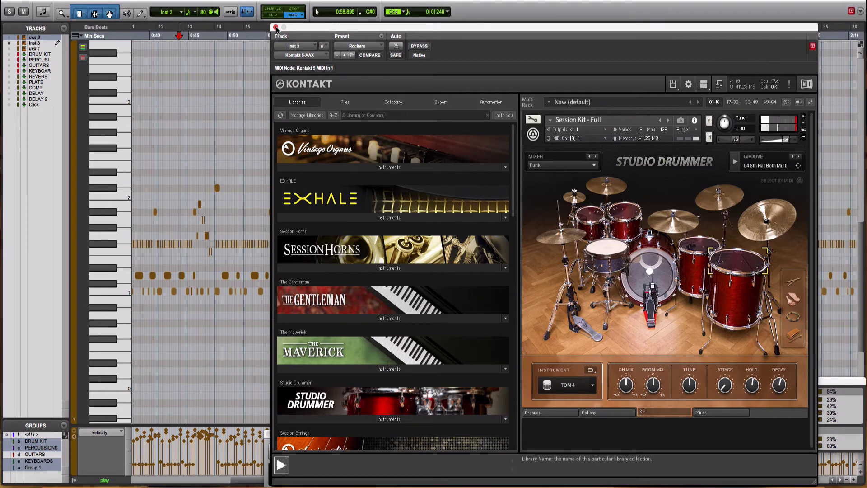
# Step: Save the current Kontakt settings over the existing Rockers preset
pyautogui.click(381, 37)
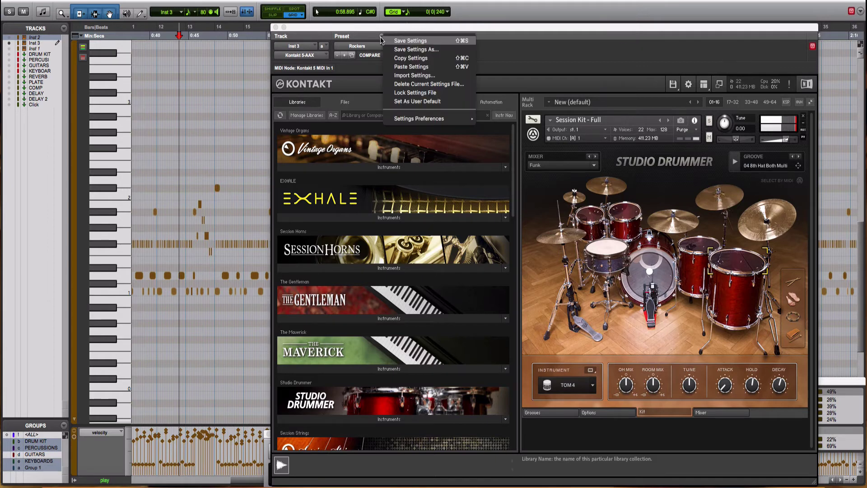
pyautogui.click(417, 54)
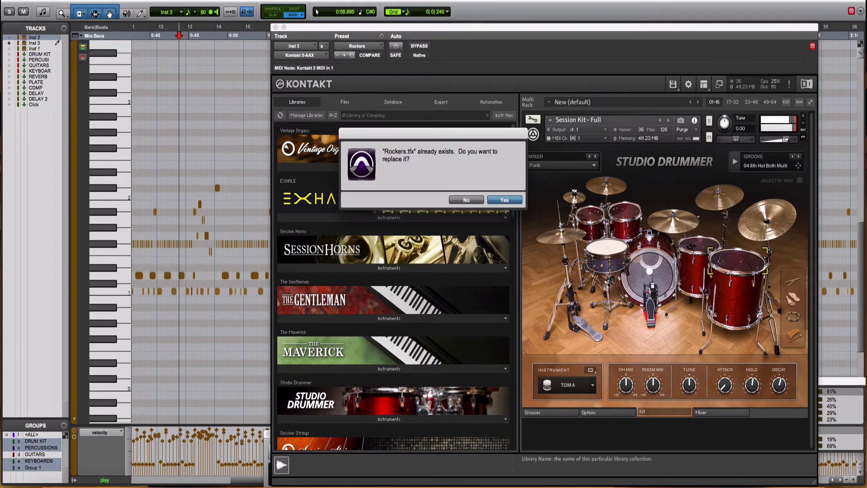
pyautogui.click(504, 200)
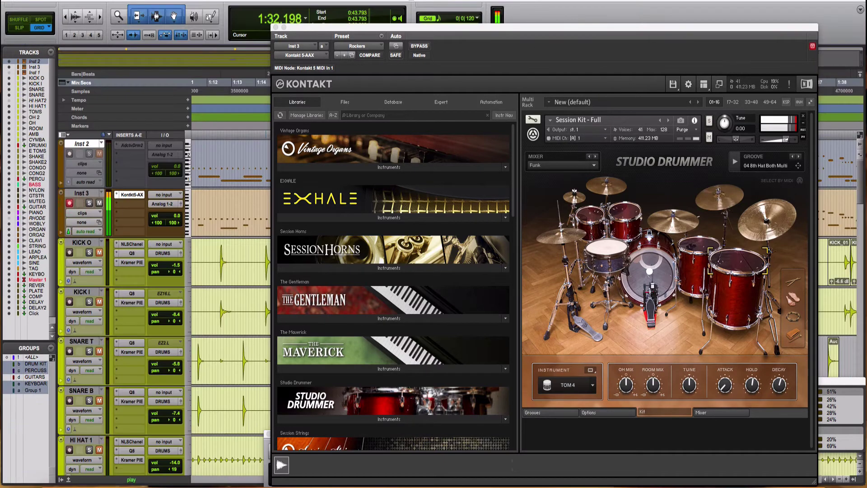
# Step: Delete the old audio clips from the kick, snare and hi-hat tracks and close the Kontakt window
pyautogui.click(218, 281)
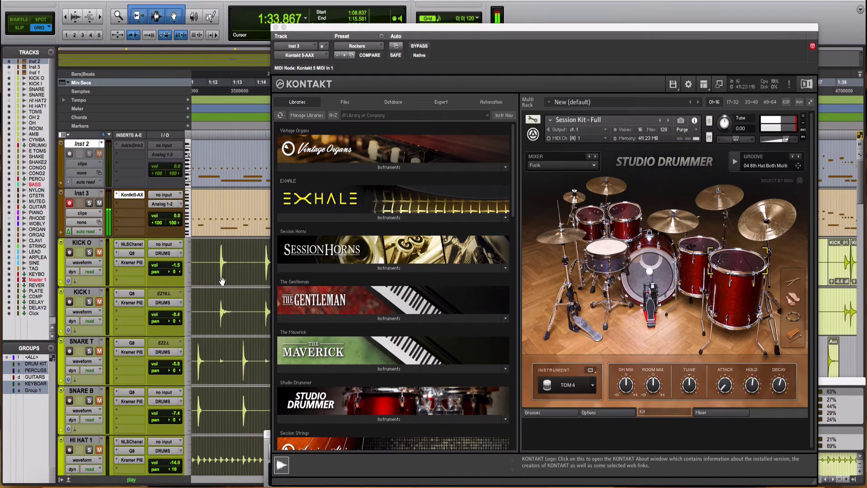
pyautogui.press('Delete')
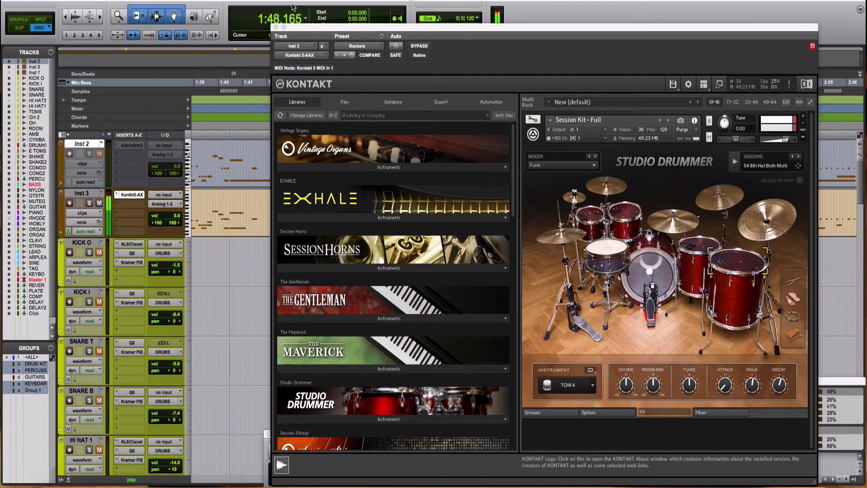
pyautogui.click(276, 28)
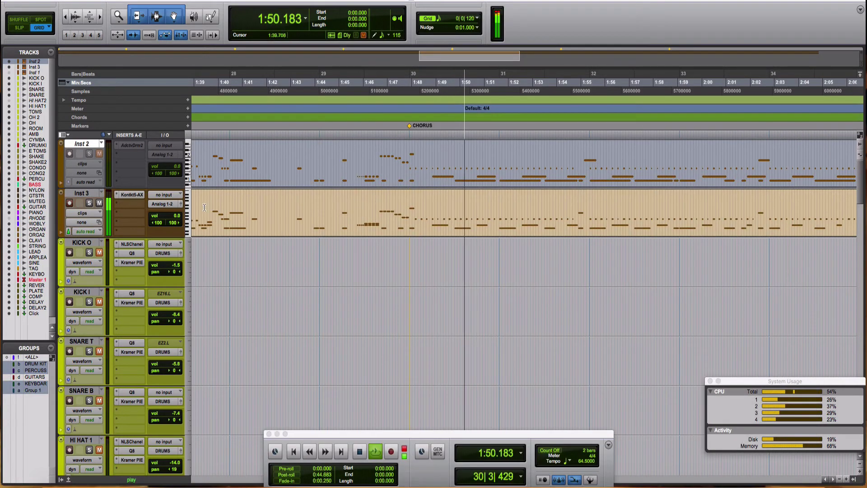
# Step: Open the Inst 3 drum clip in the MIDI editor and play back the fill in bar 27
pyautogui.click(201, 208)
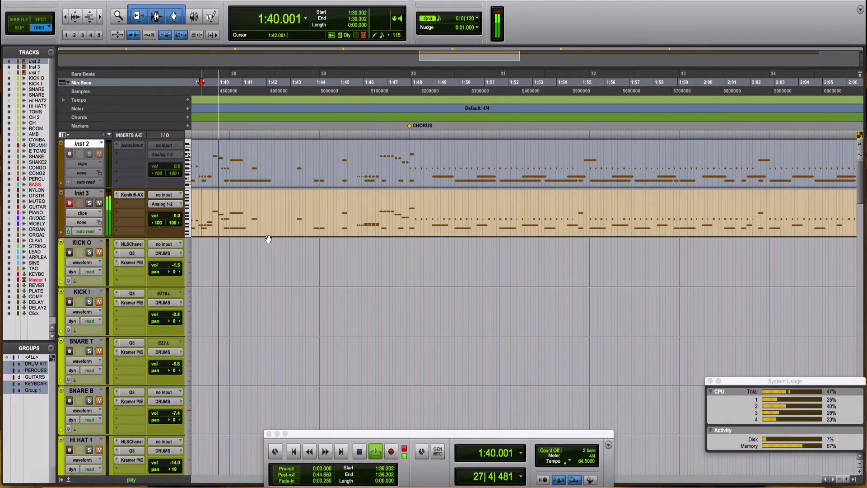
pyautogui.click(246, 216)
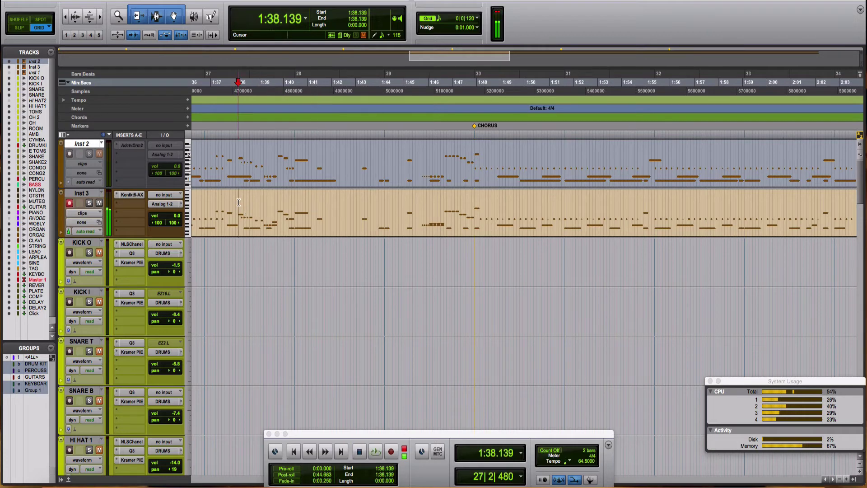
pyautogui.scroll(-2, 294, 229)
pyautogui.doubleClick(302, 171)
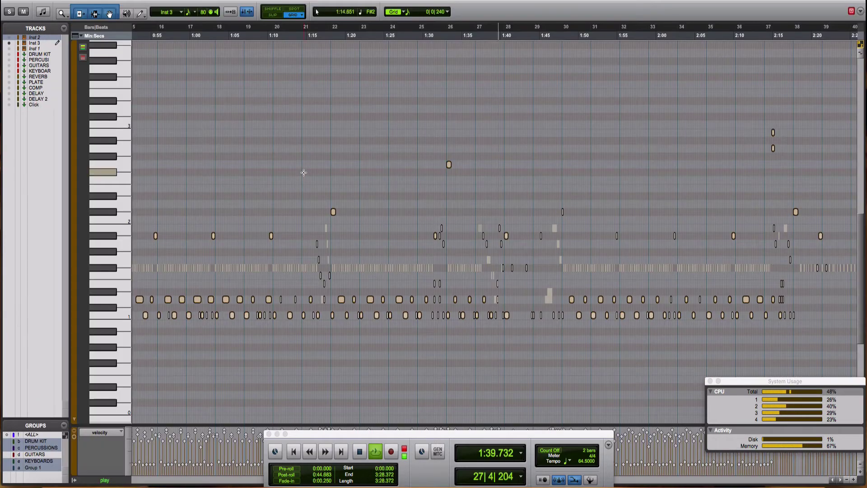
pyautogui.click(478, 199)
pyautogui.press('super+bracketright')
pyautogui.press('super+bracketright')
pyautogui.press('super+bracketright')
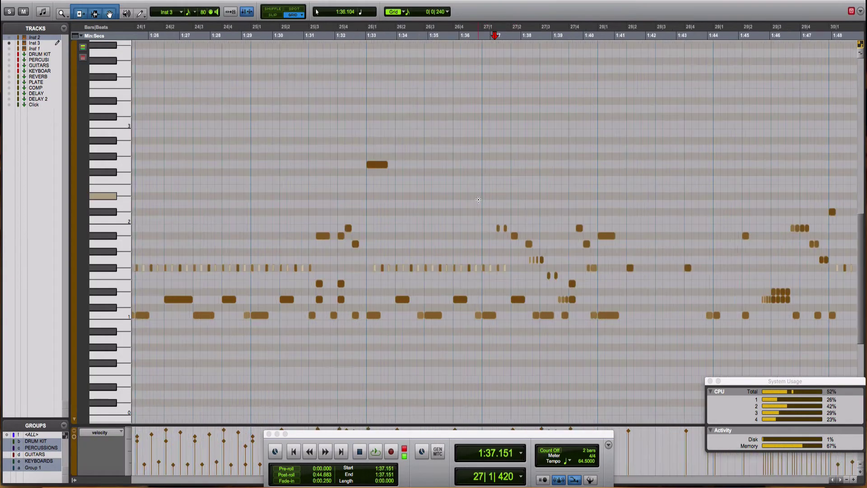
pyautogui.press('space')
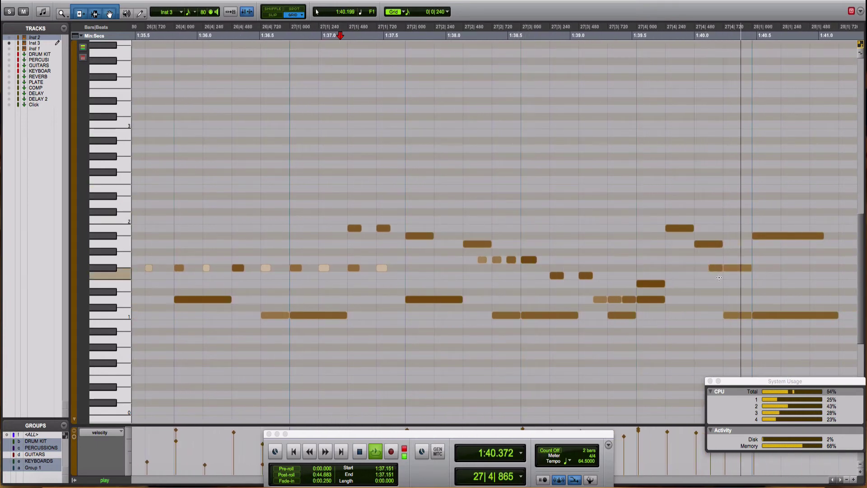
pyautogui.press('space')
# Step: Move the F#1 note at 27|4|720, at the end of the fill, up to G1
pyautogui.click(732, 271)
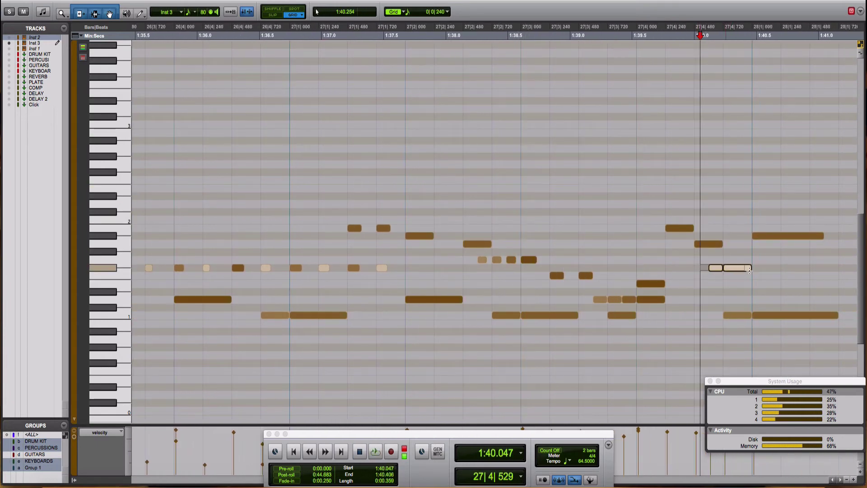
pyautogui.click(745, 273)
pyautogui.moveTo(741, 268); pyautogui.dragTo(741, 261)
pyautogui.hscroll(5, 729, 340)
pyautogui.hscroll(-2, 654, 407)
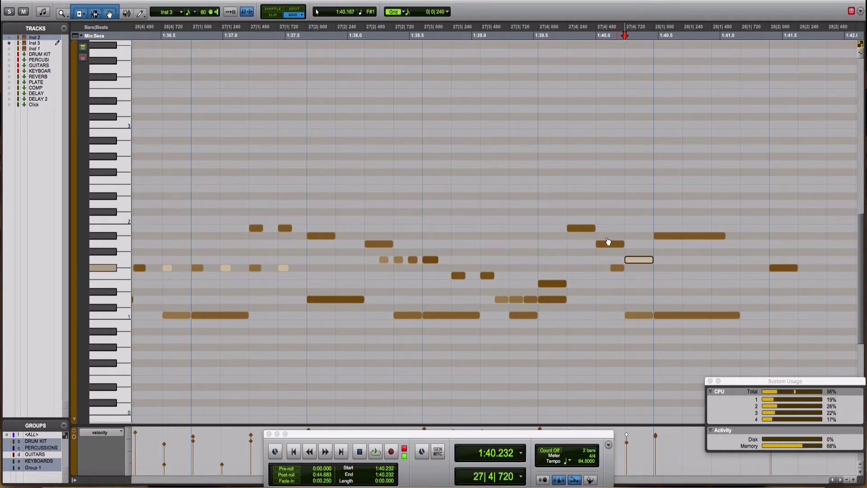
# Step: Play back the end of the fill from beat 3 of bar 27
pyautogui.click(499, 194)
pyautogui.press('space')
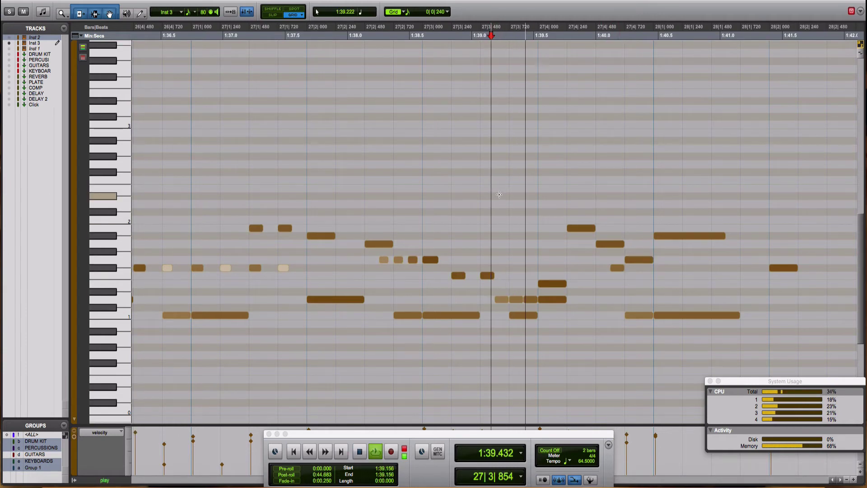
pyautogui.press('space')
pyautogui.press('space')
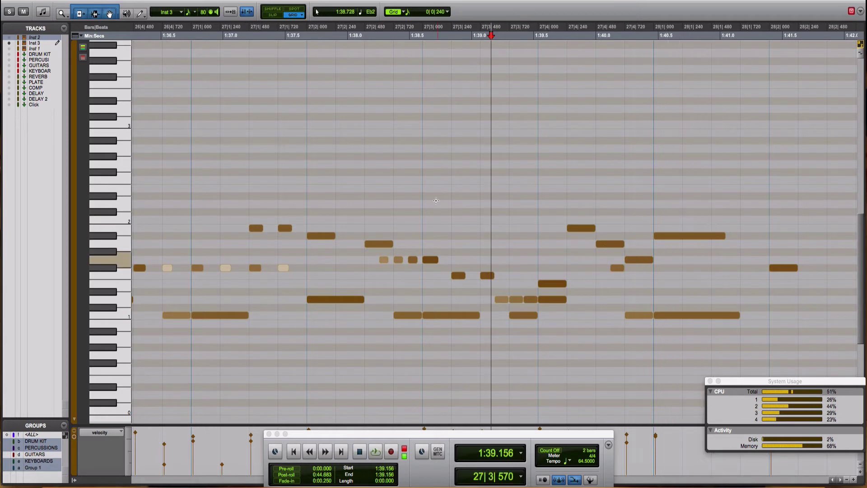
pyautogui.press('space')
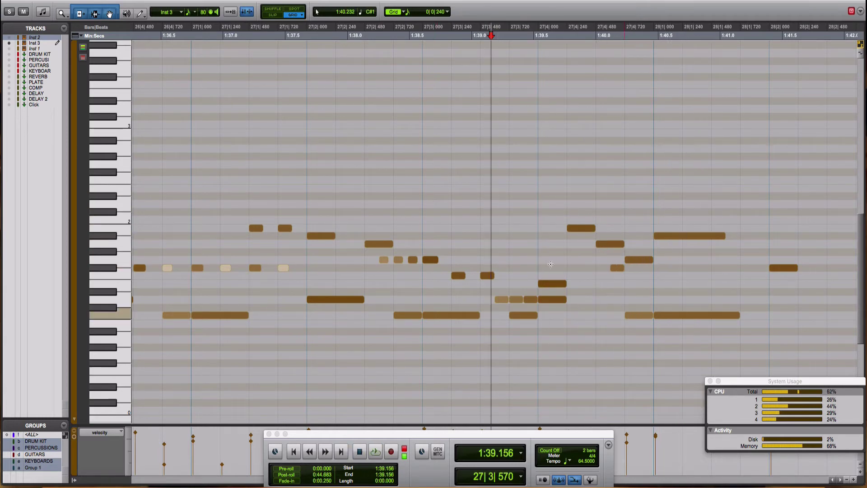
# Step: Solo the Inst 3 drum track and replay the bar 27 fill on its own
pyautogui.click(8, 12)
pyautogui.press('space')
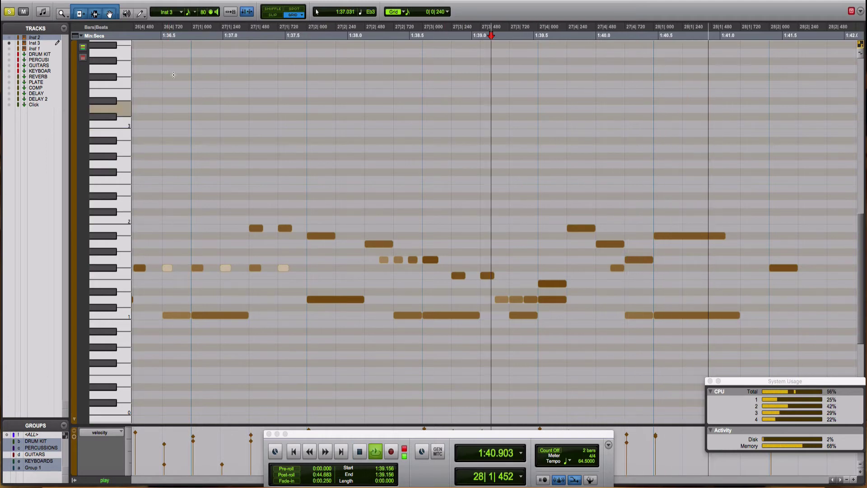
pyautogui.press('space')
pyautogui.press('space')
pyautogui.press('space')
pyautogui.click(409, 118)
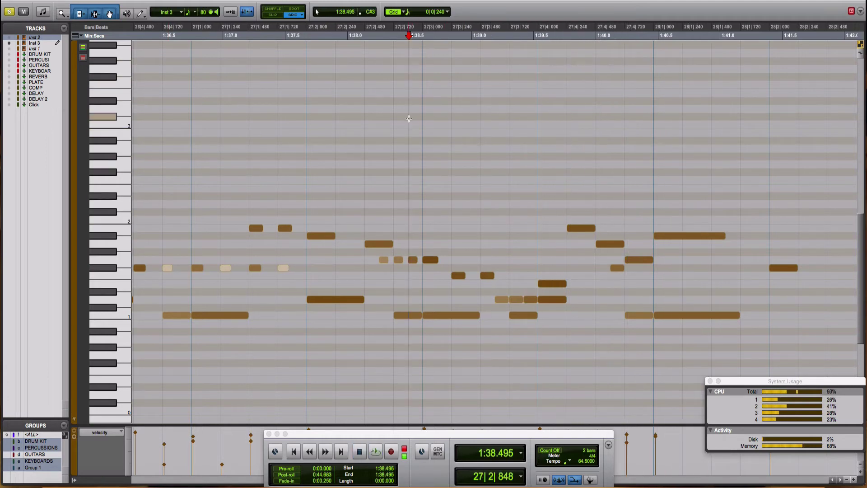
pyautogui.press('space')
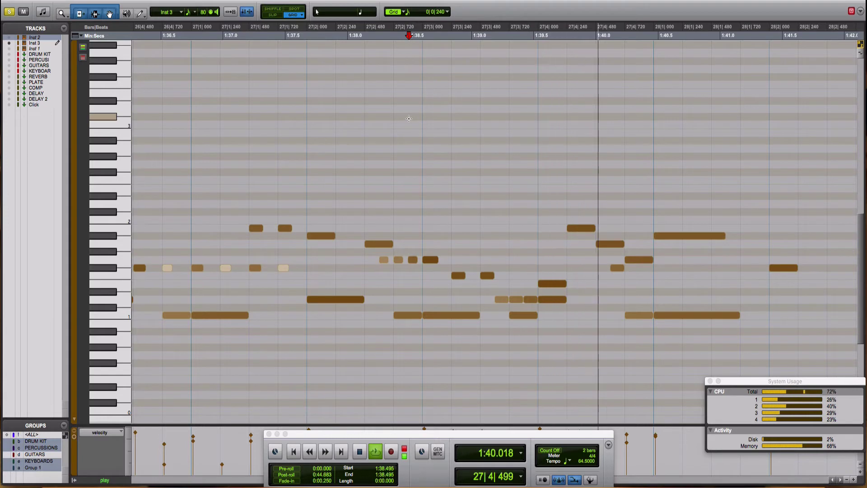
pyautogui.press('space')
pyautogui.press('space')
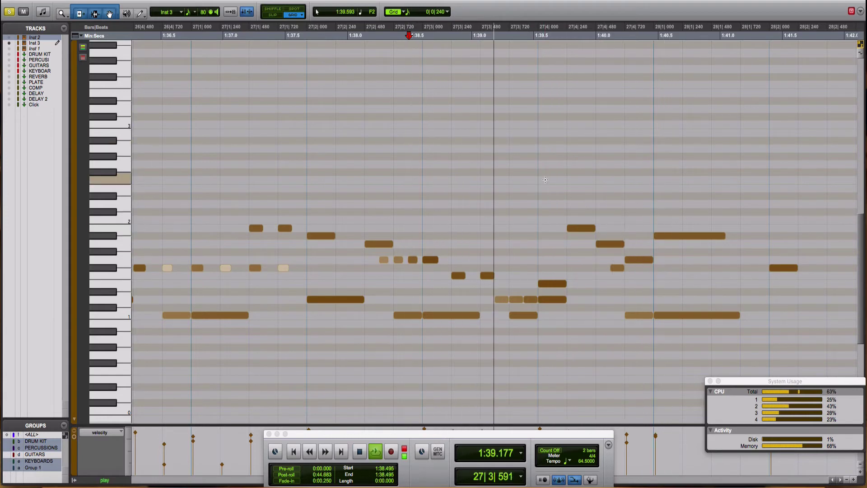
pyautogui.press('space')
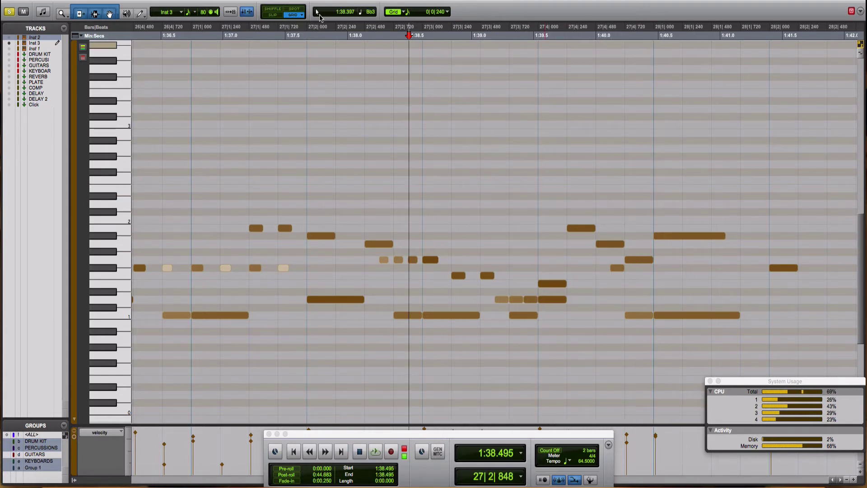
# Step: Set the grid to 1/32 note and replace the F#1 hit at 27|4|600 with a second short A1 tom hit
pyautogui.click(405, 13)
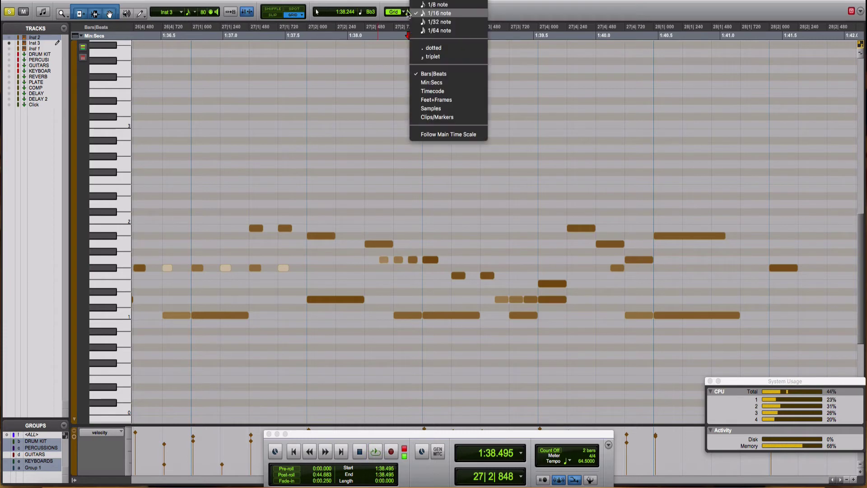
pyautogui.click(434, 21)
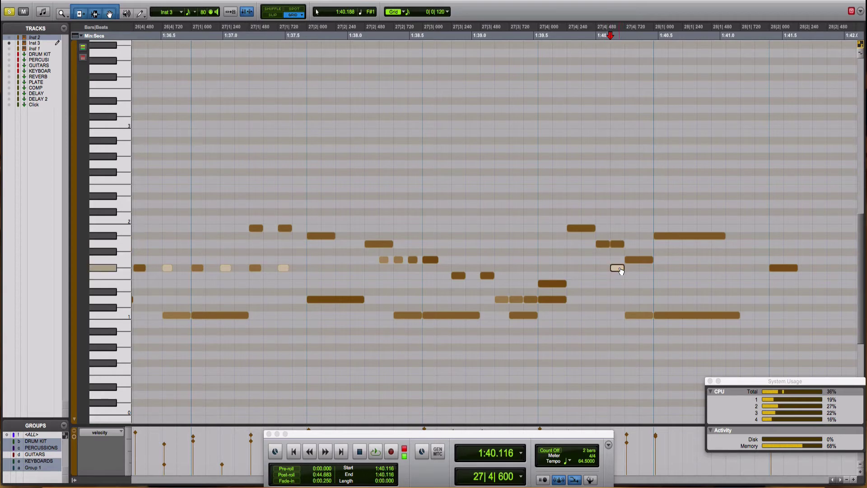
pyautogui.press('Delete')
pyautogui.click(473, 161)
pyautogui.press('space')
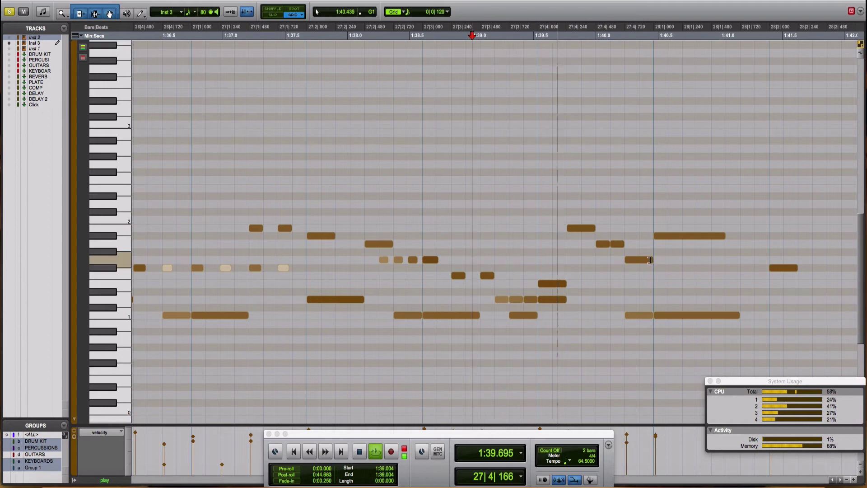
# Step: Shorten the G1 note at 27|4|720 to a 1/32 note, repeat it right after, and play back the fill
pyautogui.moveTo(649, 260); pyautogui.dragTo(639, 260)
pyautogui.press('space')
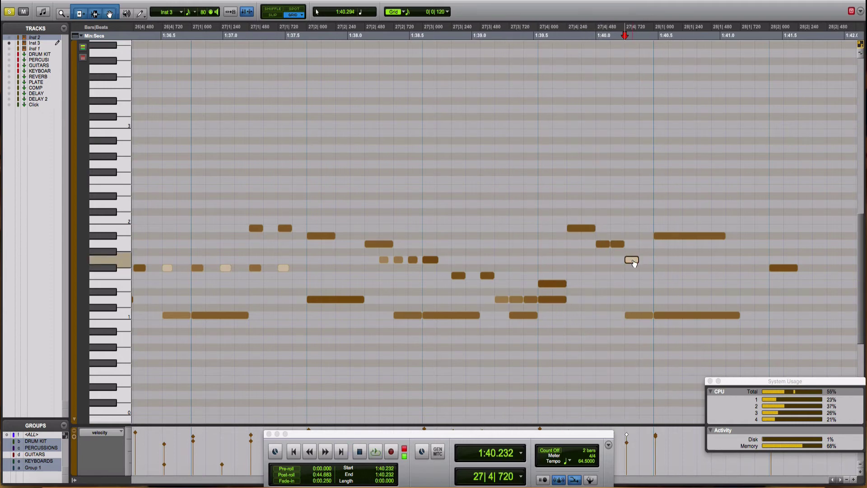
pyautogui.click(523, 199)
pyautogui.press('space')
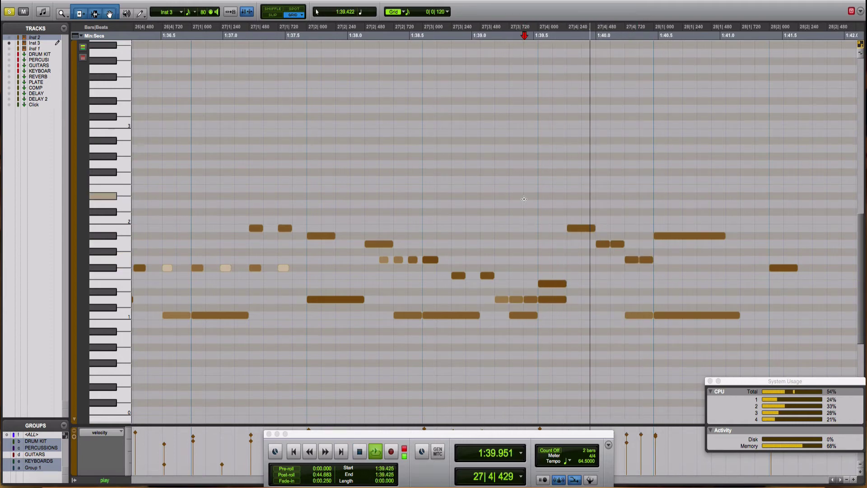
pyautogui.click(444, 186)
pyautogui.press('space')
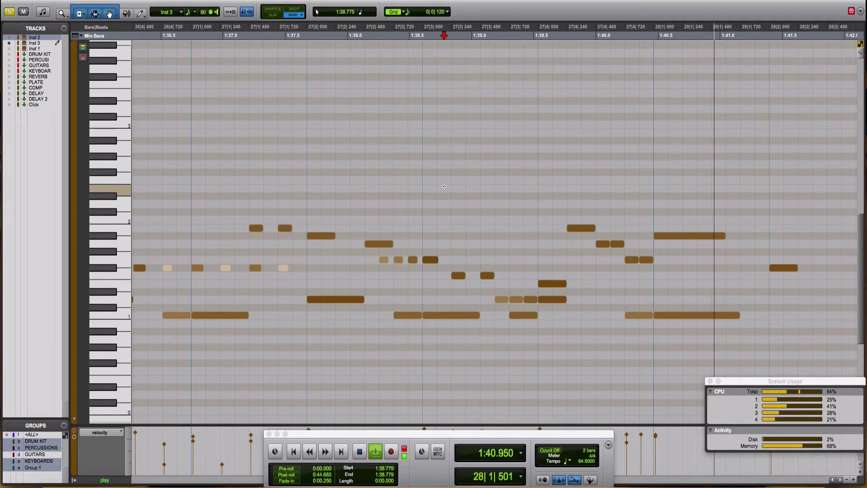
# Step: Replay the bar 27 fill and delete the C1 kick hit at 27|4|720
pyautogui.press('space')
pyautogui.press('space')
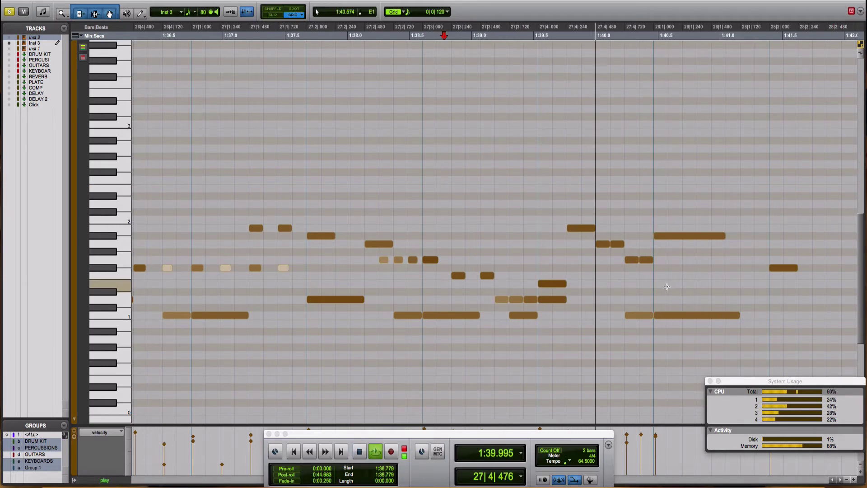
pyautogui.click(645, 315)
pyautogui.press('Delete')
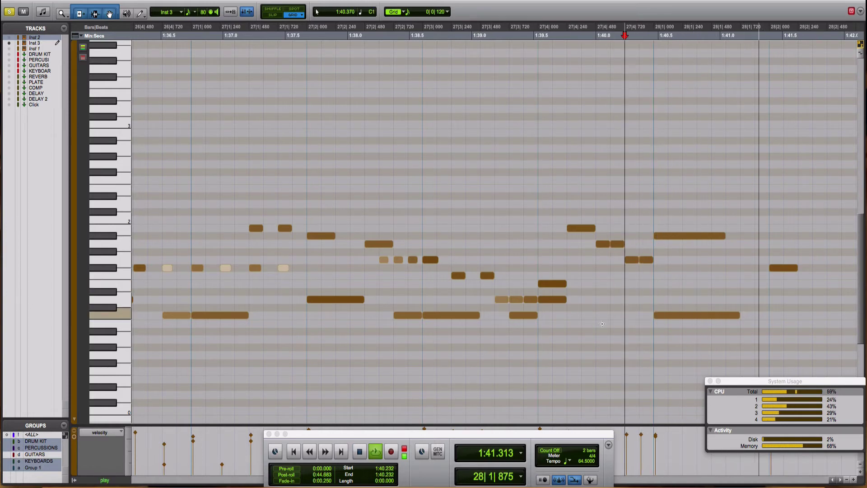
# Step: Play back the soloed drum part from the first beat of bar 27, restarting once
pyautogui.press('space')
pyautogui.click(242, 125)
pyautogui.press('space')
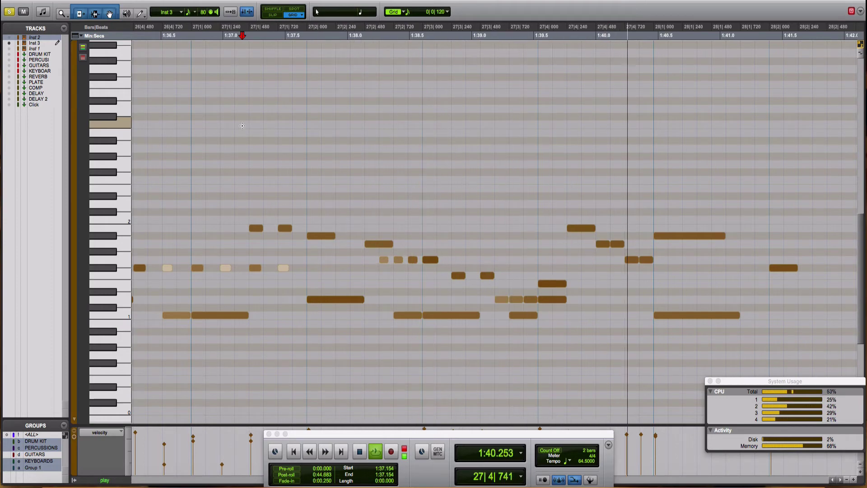
pyautogui.press('space')
pyautogui.press('space')
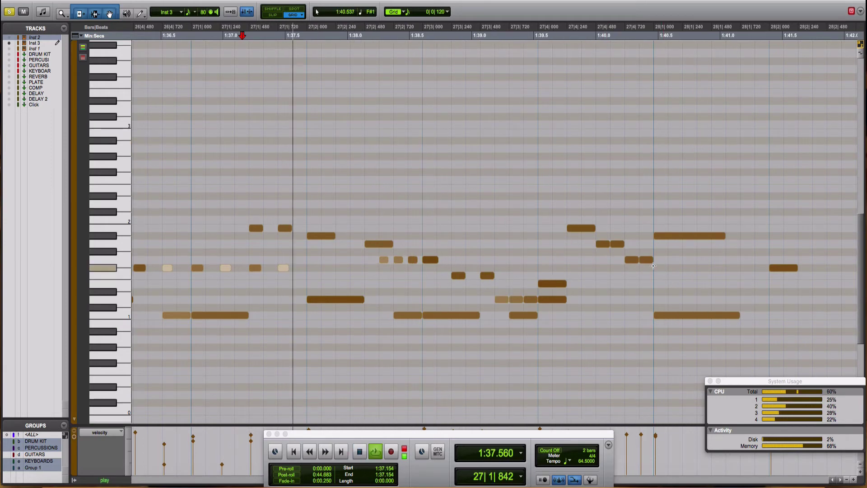
# Step: Vary the velocities of the paired A1 and G1 tom hits on beat 4 of bar 27
pyautogui.click(647, 261)
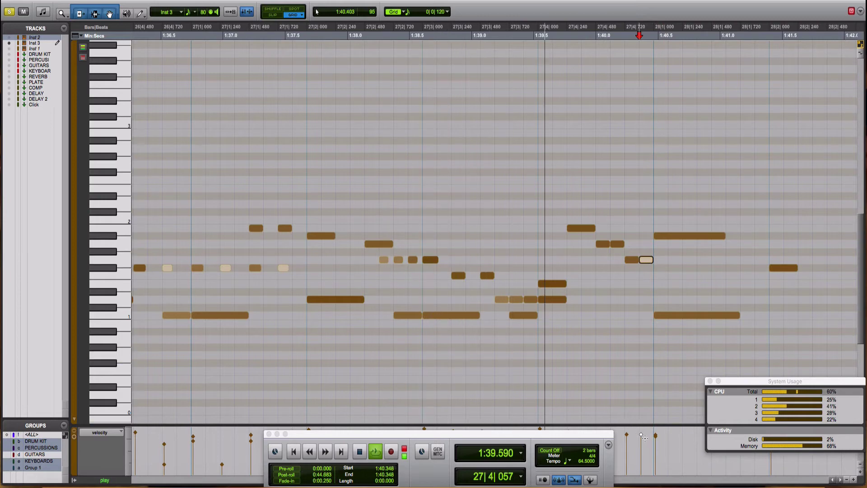
pyautogui.click(628, 435)
pyautogui.press('space')
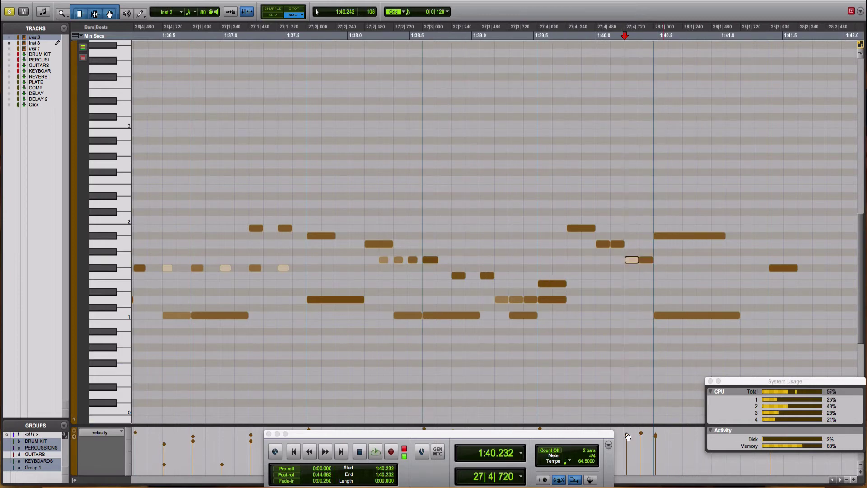
pyautogui.click(617, 243)
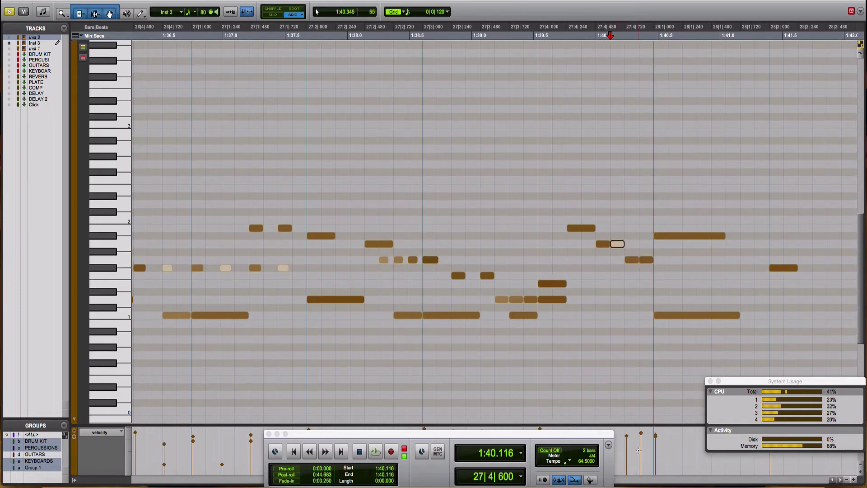
pyautogui.hscroll(-1, 640, 447)
pyautogui.hscroll(-1, 632, 437)
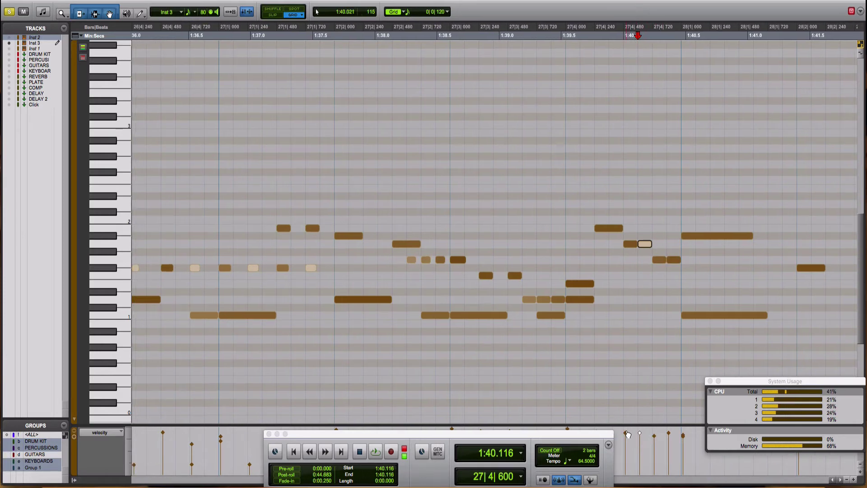
pyautogui.rightClick(625, 432)
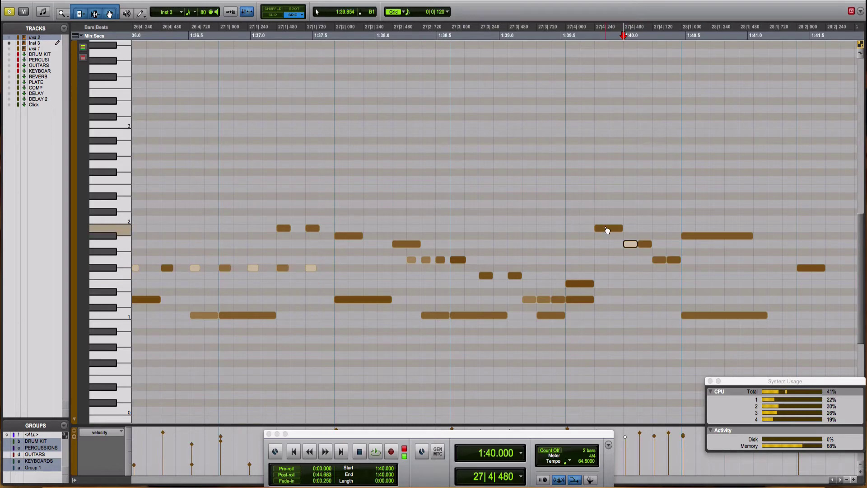
# Step: Replay the soloed fill several times from beat 2 of bar 27 to check the tom hits
pyautogui.click(404, 205)
pyautogui.press('space')
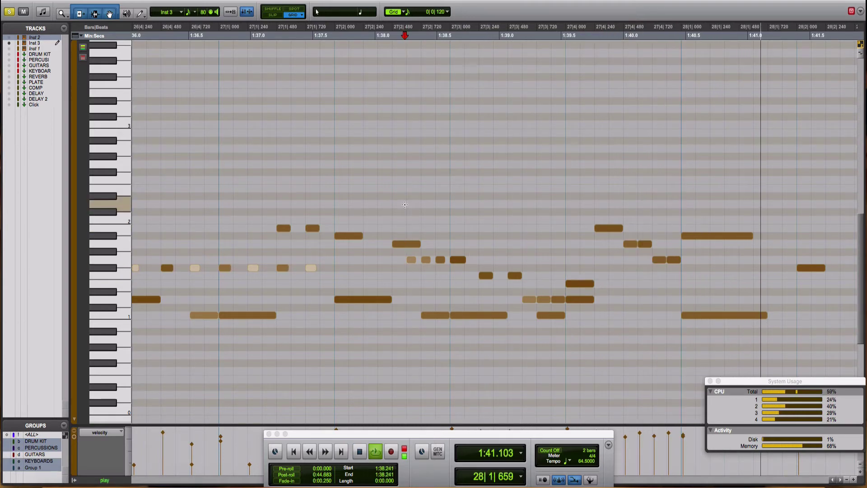
pyautogui.press('space')
pyautogui.press('space')
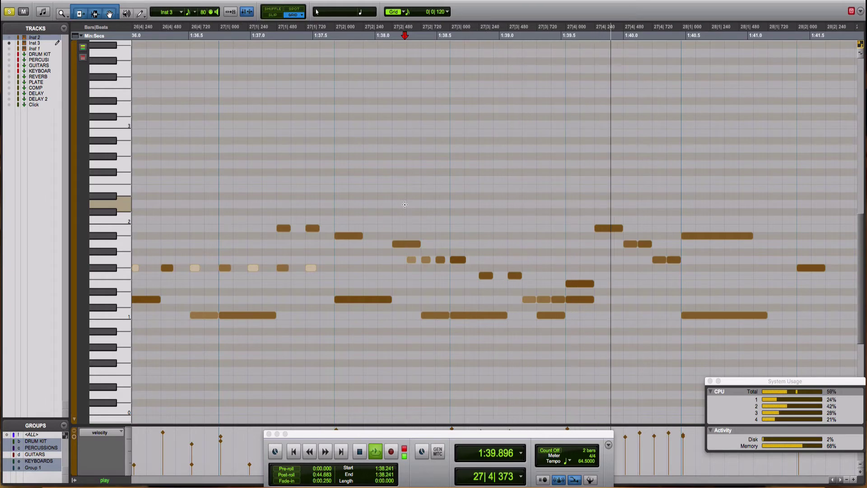
pyautogui.press('space')
pyautogui.press('space')
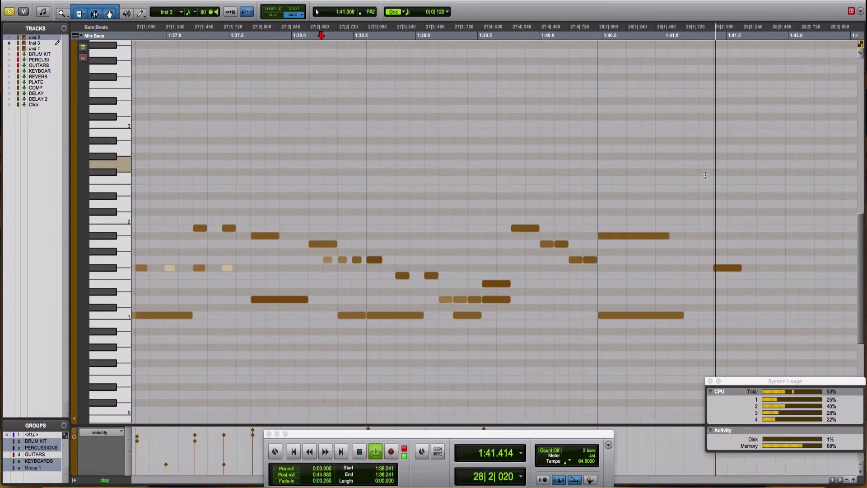
pyautogui.press('space')
pyautogui.press('space')
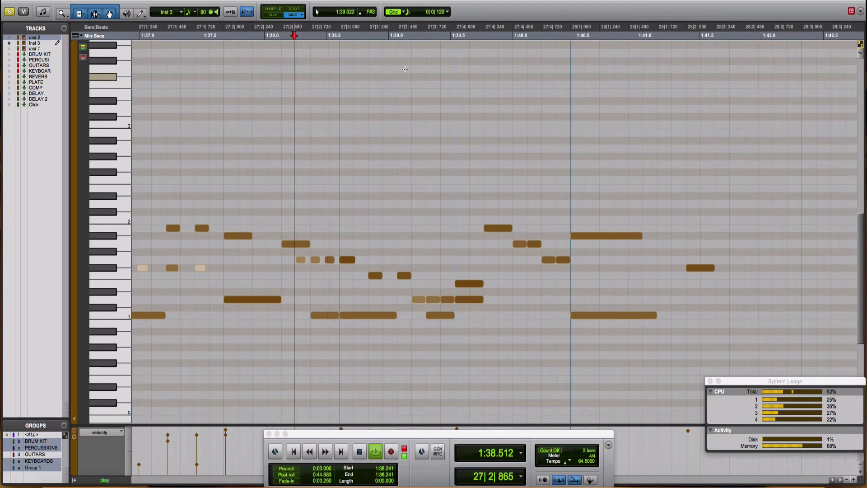
# Step: Unsolo the Inst 3 track and return to the Edit window
pyautogui.click(10, 12)
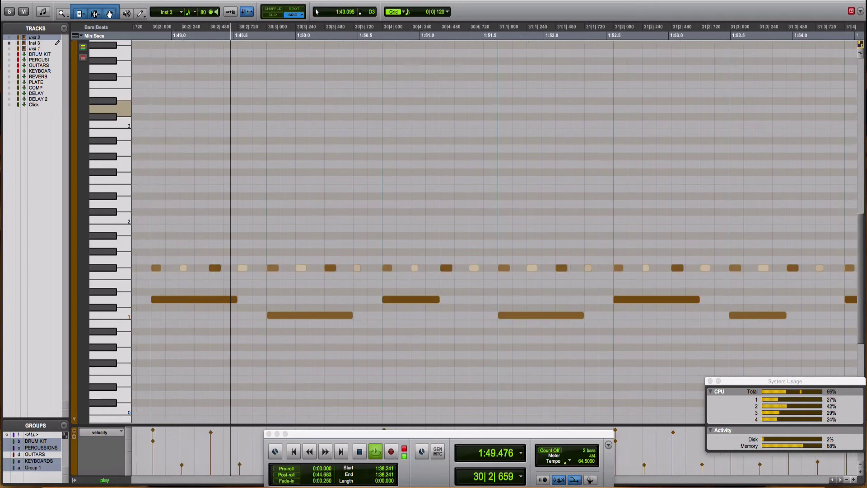
pyautogui.press('space')
pyautogui.press('super+equal')
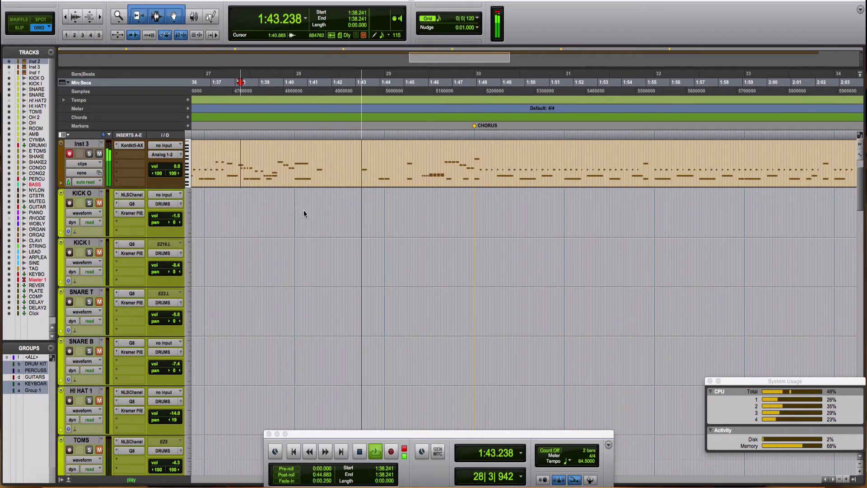
# Step: Play back the full arrangement from about 1:26, leading into the reworked fill
pyautogui.press('super+bracketleft')
pyautogui.press('super+bracketleft')
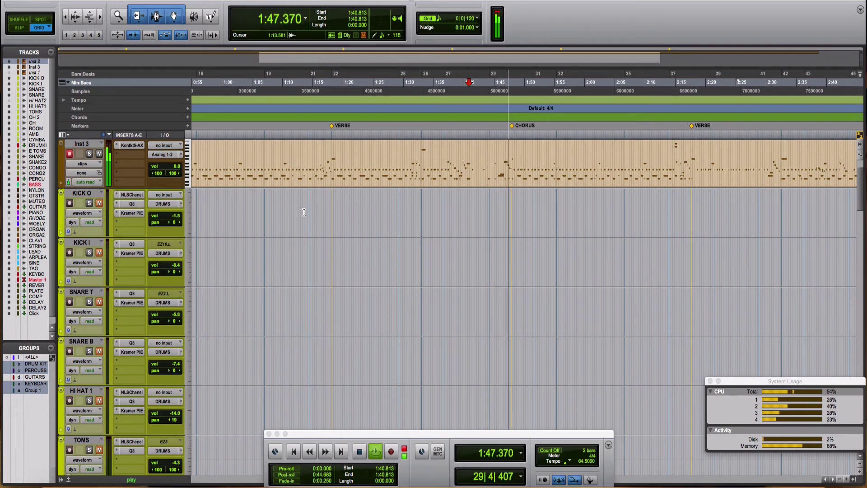
pyautogui.click(395, 158)
pyautogui.click(380, 159)
pyautogui.press('space')
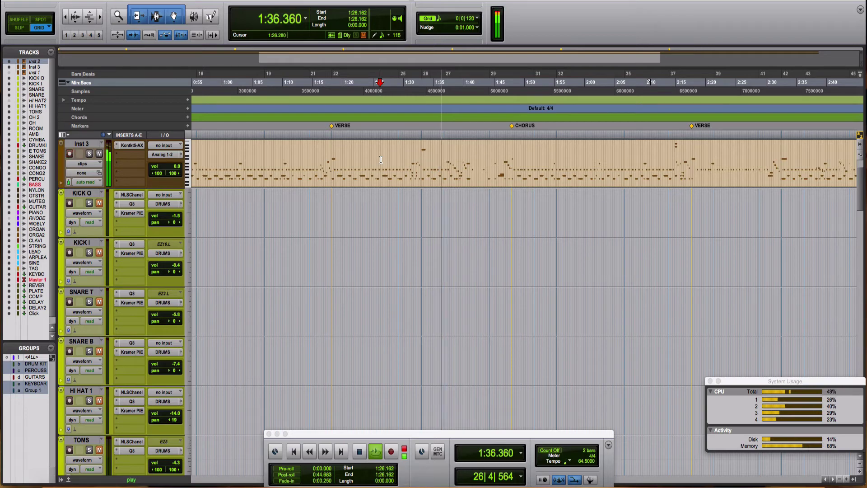
# Step: Open the Inst 3 clip in the MIDI editor and play back from the G2 hit at 26|1|000
pyautogui.click(404, 149)
pyautogui.doubleClick(449, 180)
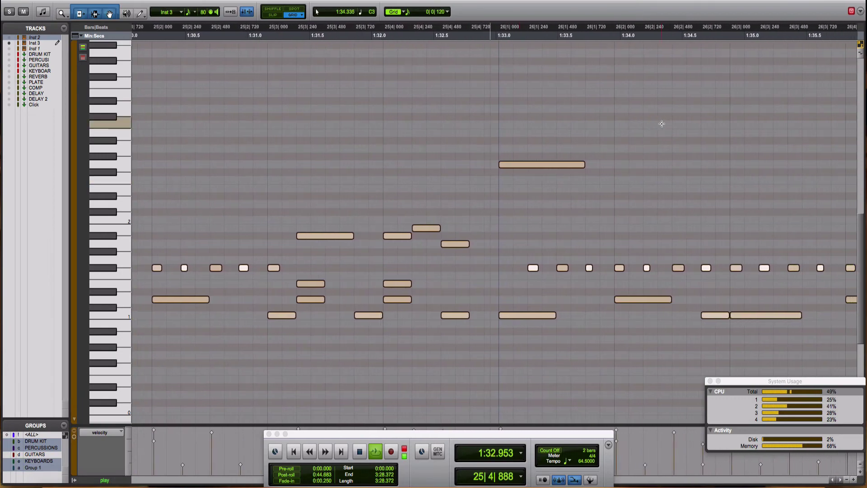
pyautogui.click(640, 232)
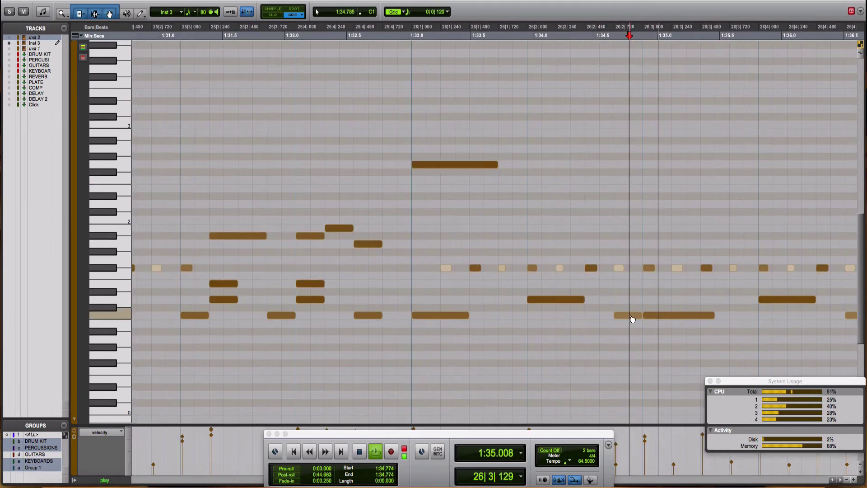
pyautogui.click(628, 315)
pyautogui.click(451, 164)
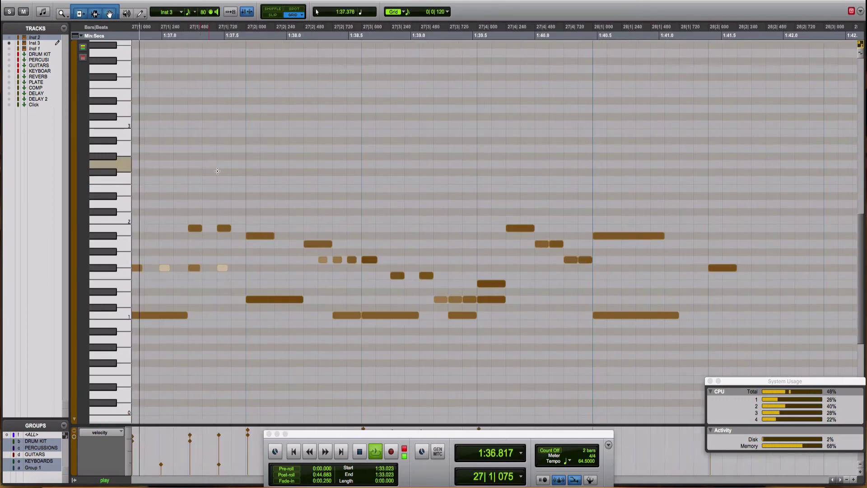
pyautogui.press('space')
pyautogui.press('space')
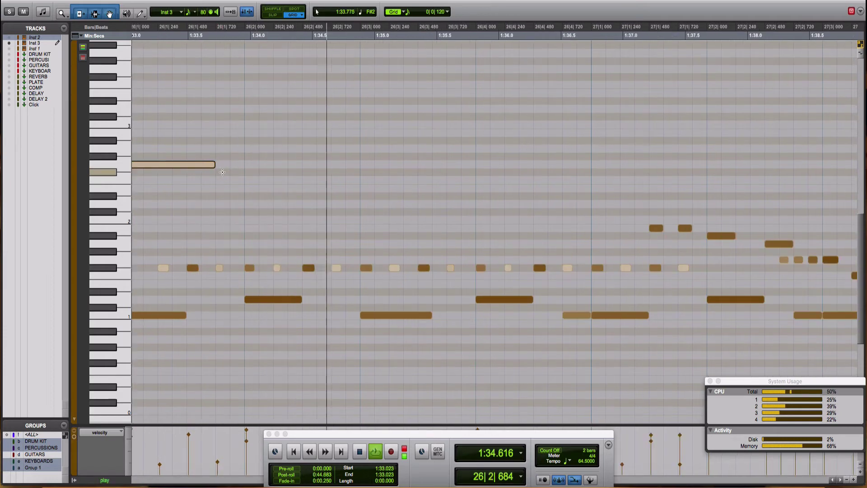
# Step: Replay the passage from about 1:31 and delete the C1 kick hits at 26|4|720 and 27|2|720
pyautogui.press('super+bracketleft')
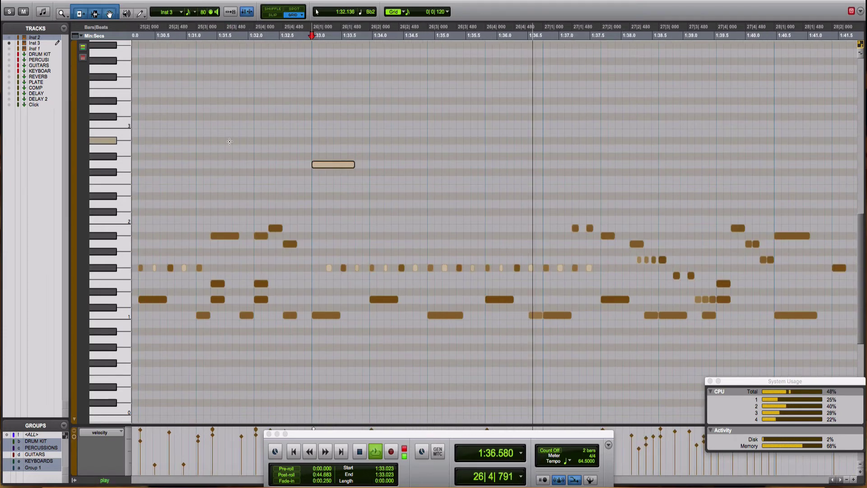
pyautogui.click(217, 149)
pyautogui.click(190, 146)
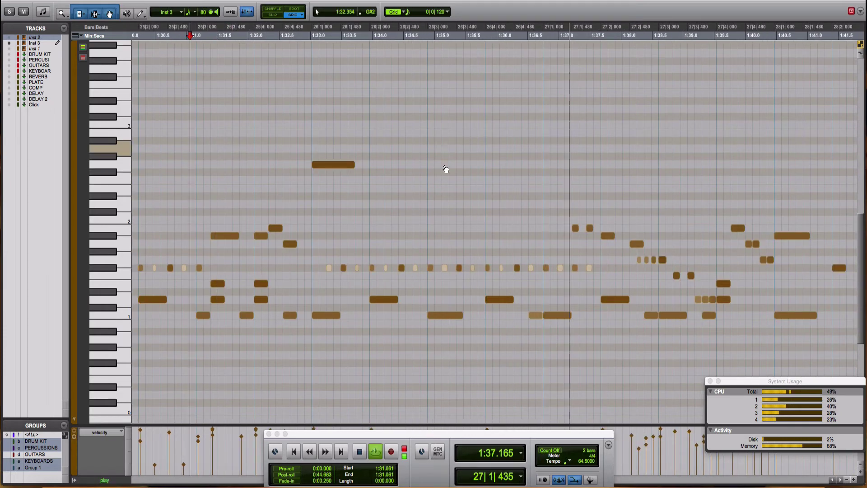
pyautogui.click(539, 316)
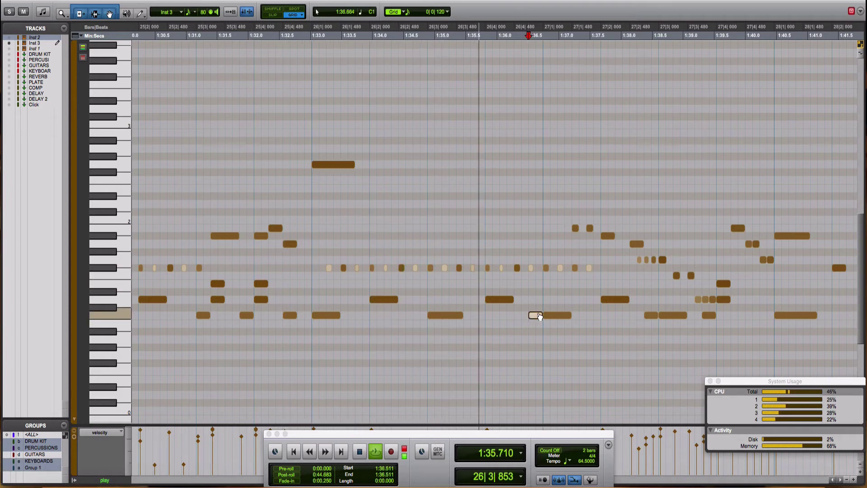
pyautogui.press('Delete')
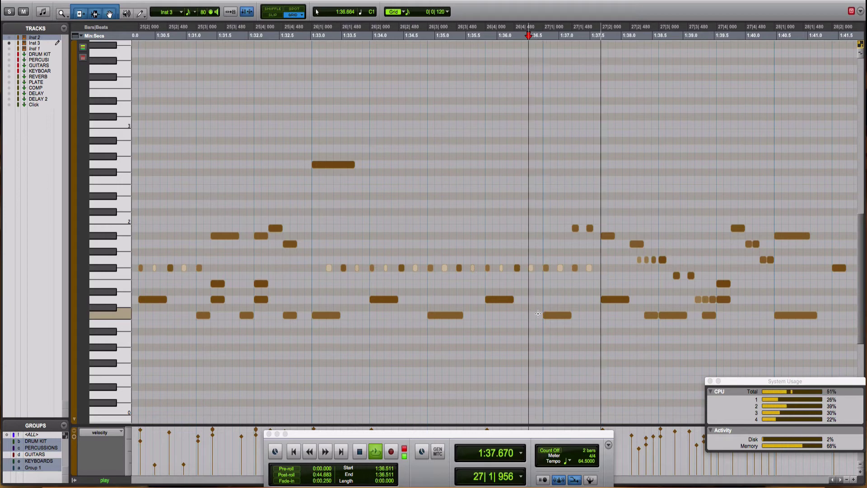
pyautogui.click(652, 316)
pyautogui.press('Delete')
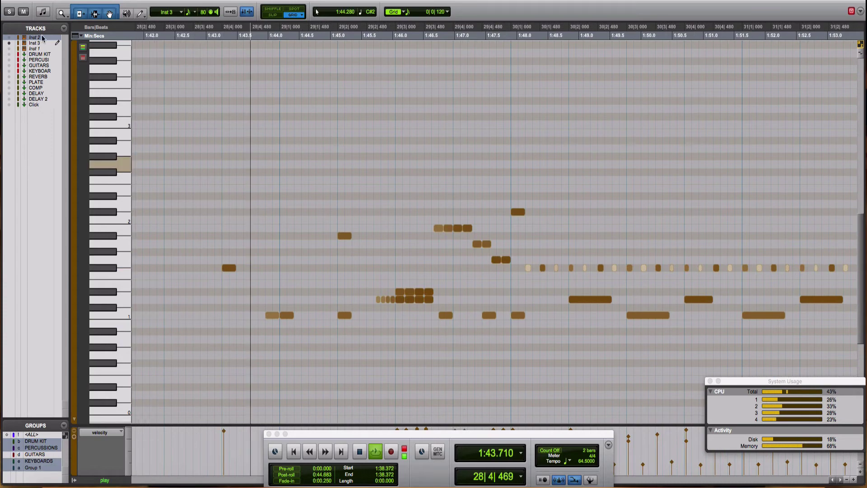
# Step: Close the MIDI editor, show the whole session in the Edit window and play back from about 2:12
pyautogui.hotkey('ctrl', 'w')
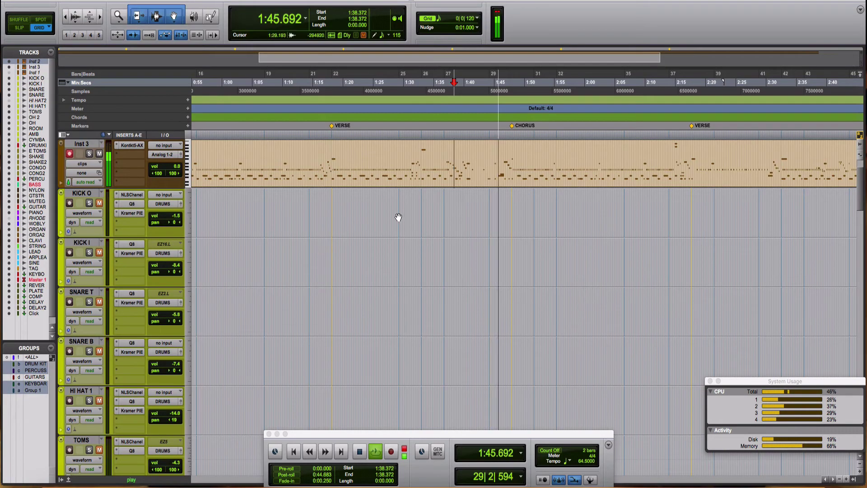
pyautogui.hotkey('alt', 'a')
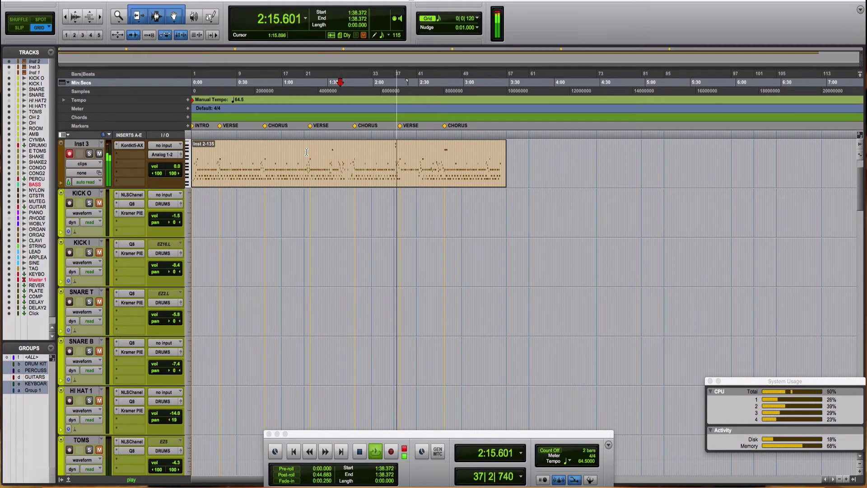
pyautogui.press('space')
pyautogui.click(392, 156)
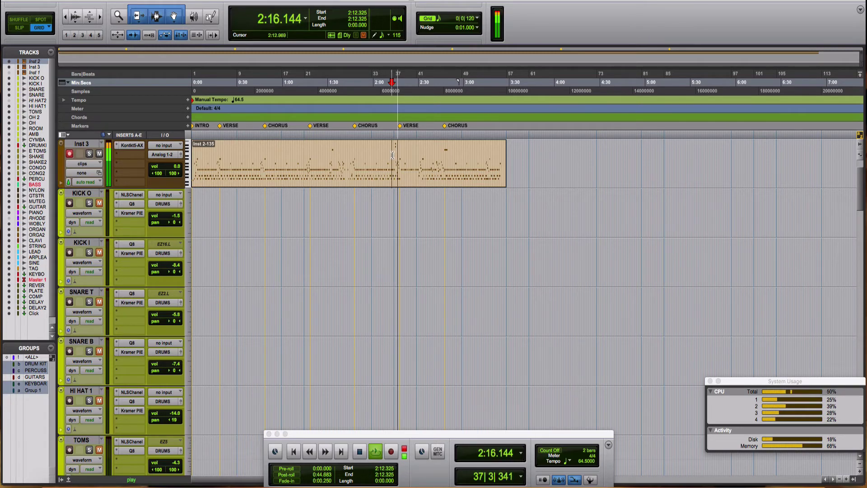
pyautogui.press('space')
# Step: Open the Inst 3 clip in the MIDI editor, copy the C1 kick note at 37|1|000 to 37|1|720 and play it back
pyautogui.doubleClick(418, 175)
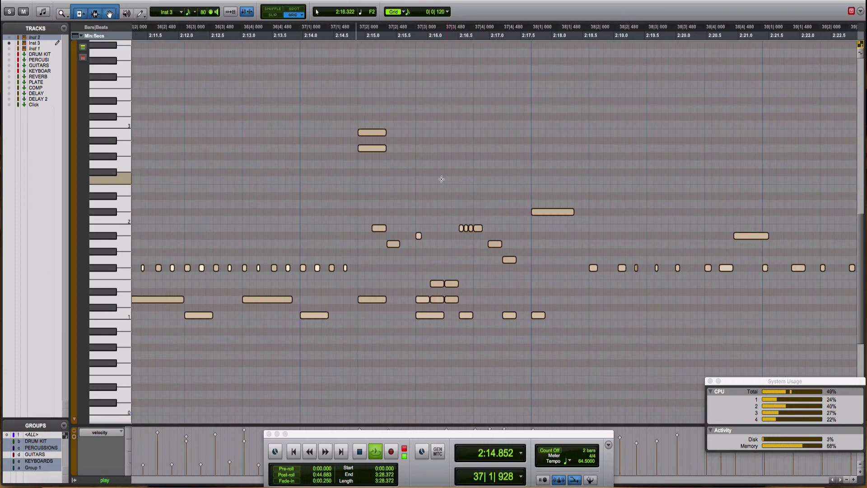
pyautogui.click(251, 136)
pyautogui.press('space')
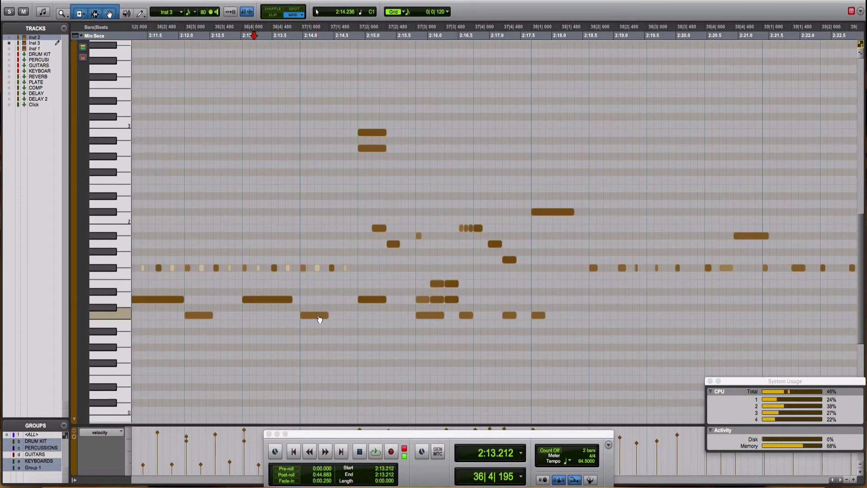
pyautogui.moveTo(320, 319); pyautogui.dragTo(371, 319)
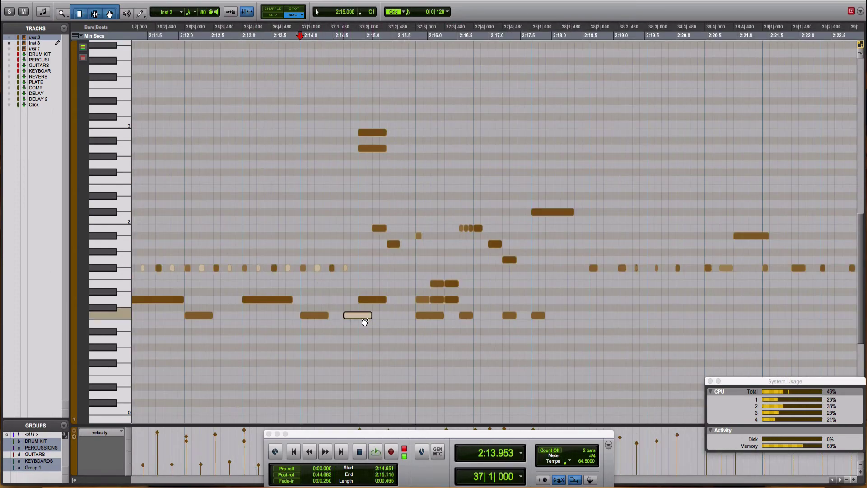
pyautogui.click(239, 218)
pyautogui.press('space')
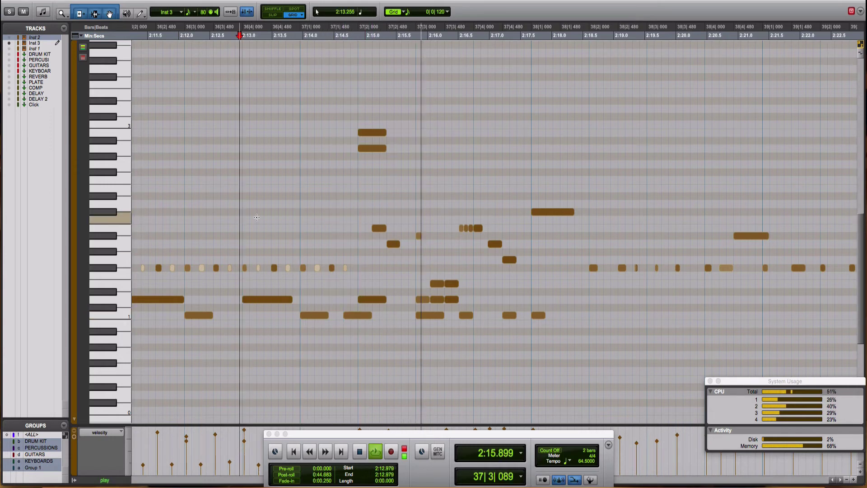
# Step: Select the B2 and A2 notes at 37|2|000 and play the fill back from 2:14.193
pyautogui.moveTo(455, 162); pyautogui.dragTo(355, 126)
pyautogui.press('space')
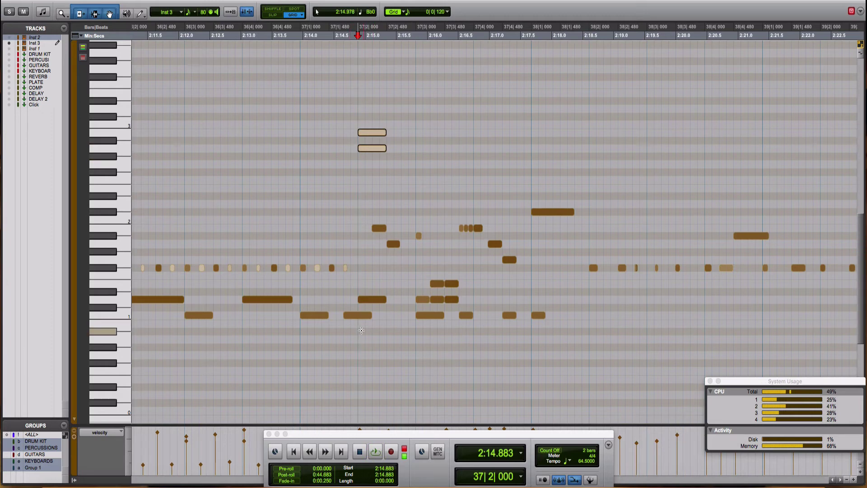
pyautogui.hscroll(3, 246, 401)
pyautogui.hscroll(2, 247, 402)
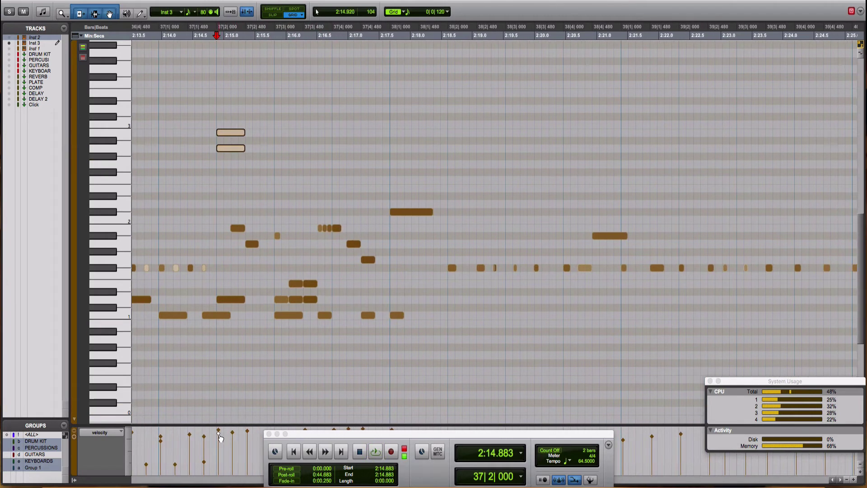
pyautogui.click(173, 386)
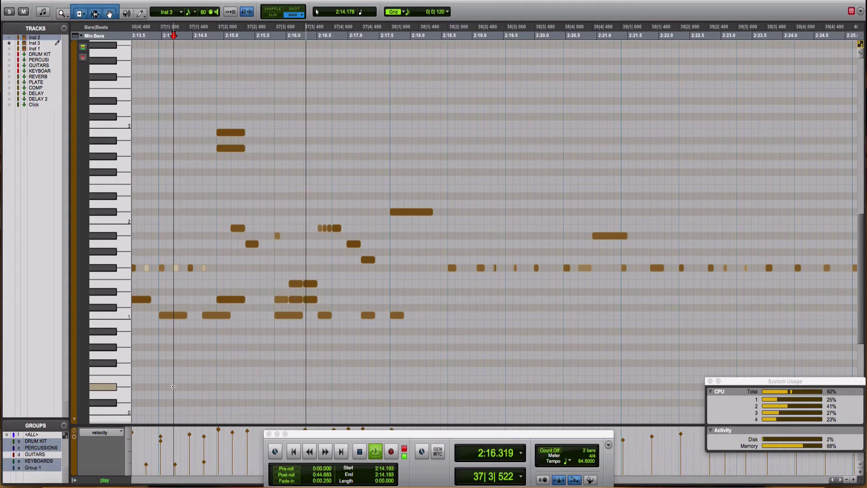
# Step: Return to the session start, close the MIDI editor and briefly play the song from the beginning
pyautogui.press('r')
pyautogui.press('r')
pyautogui.press('r')
pyautogui.press('space')
pyautogui.press('Return')
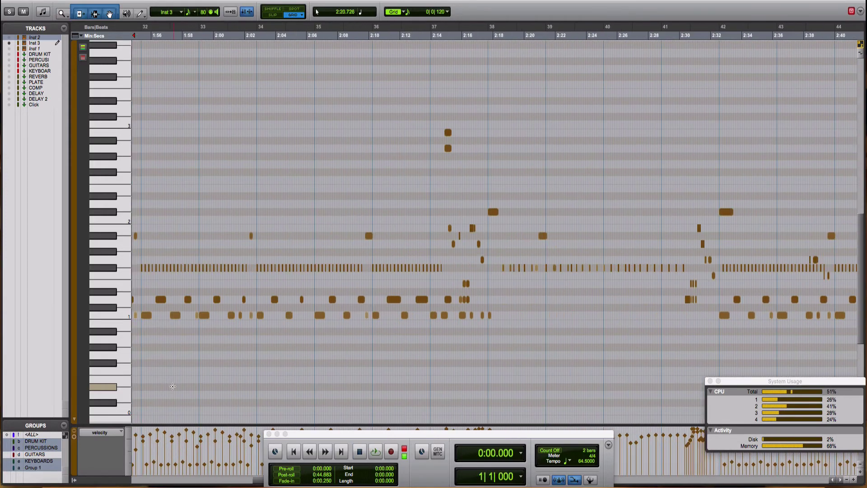
pyautogui.hscroll(-15, 426, 310)
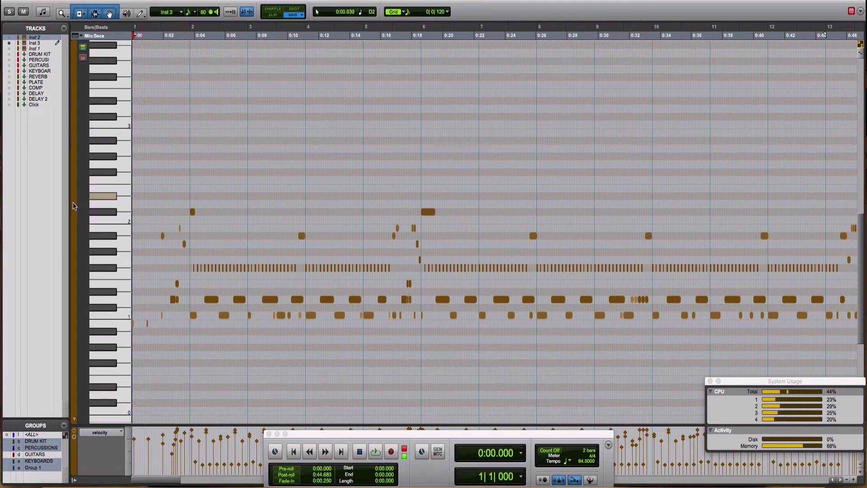
pyautogui.press('super+w')
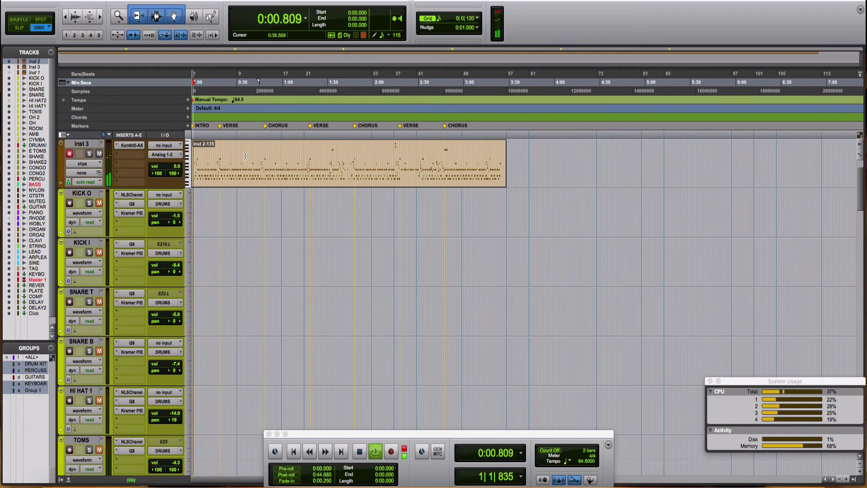
pyautogui.press('space')
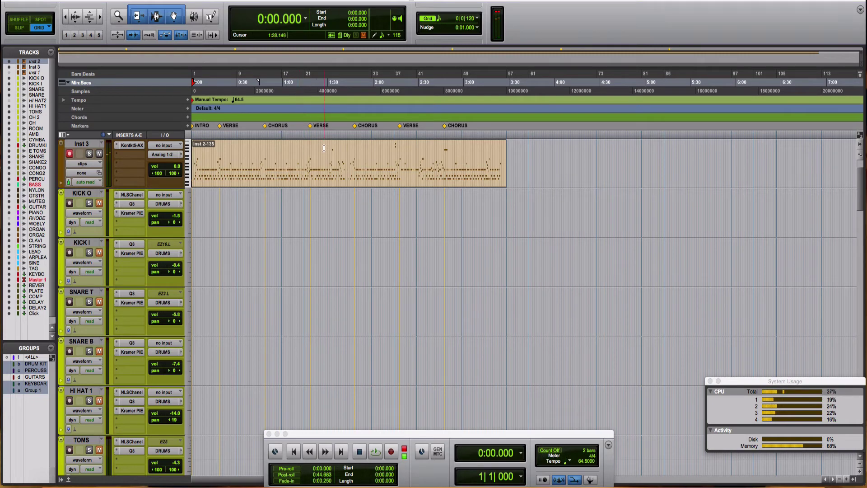
# Step: Play the second verse from 1:17.093 in the Edit window
pyautogui.click(308, 148)
pyautogui.press('space')
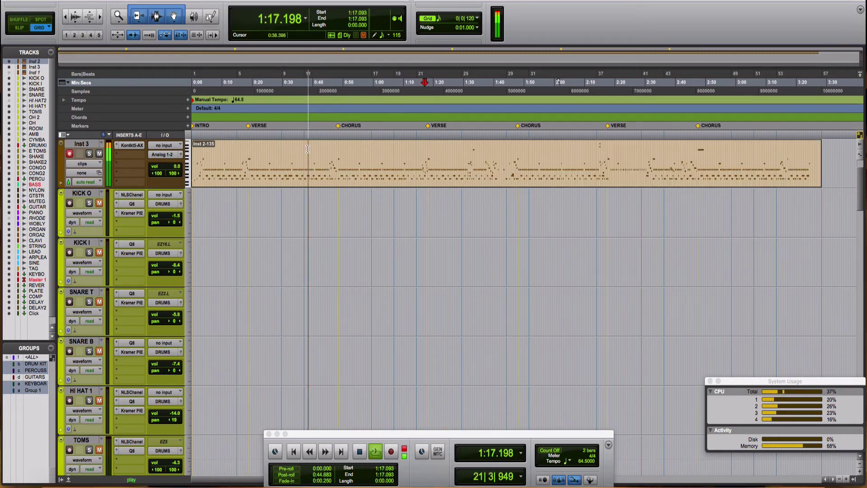
pyautogui.press('super+bracketright')
pyautogui.press('super+bracketright')
pyautogui.press('super+bracketright')
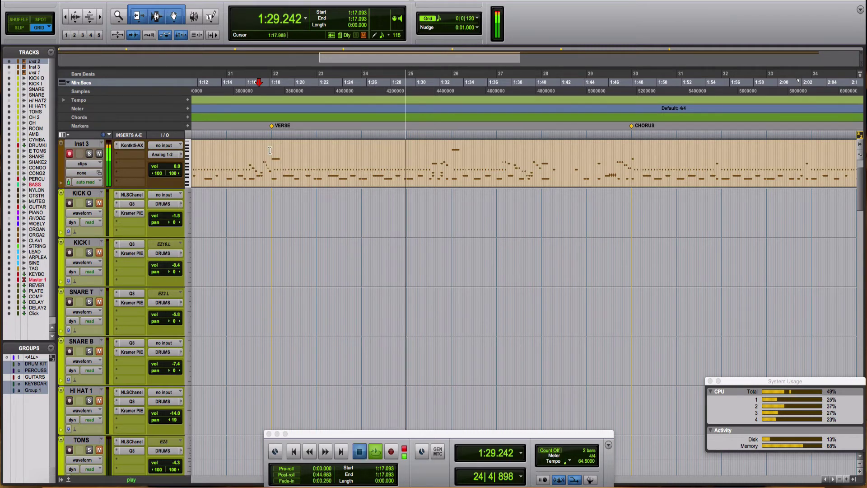
pyautogui.press('space')
# Step: Select and copy the short bass slide clip at 0:02.553 on the BASS track
pyautogui.scroll(-10, 297, 217)
pyautogui.scroll(-10, 297, 217)
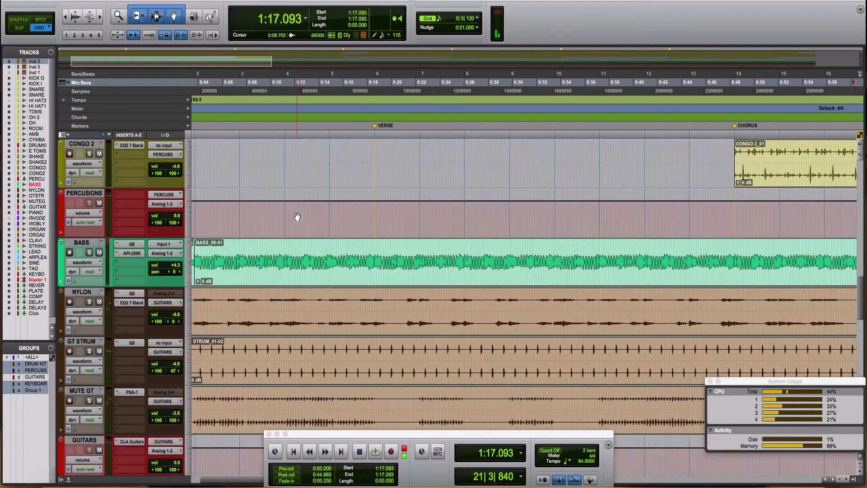
pyautogui.hscroll(-3, 207, 181)
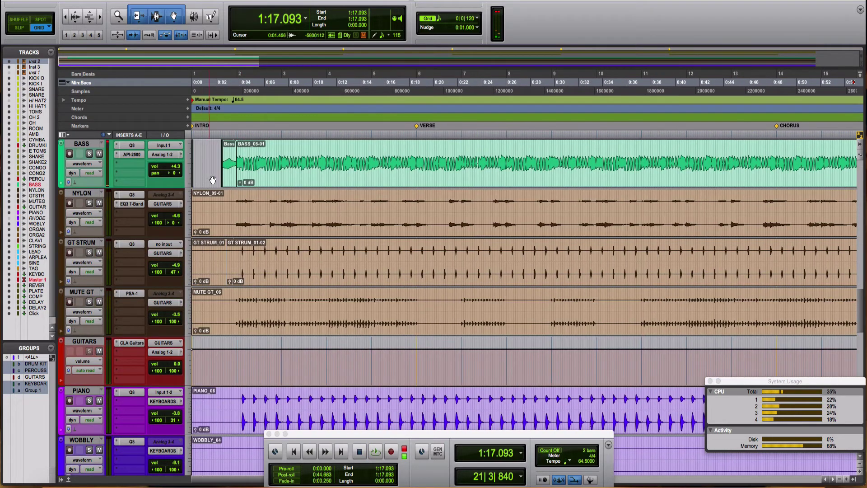
pyautogui.click(228, 174)
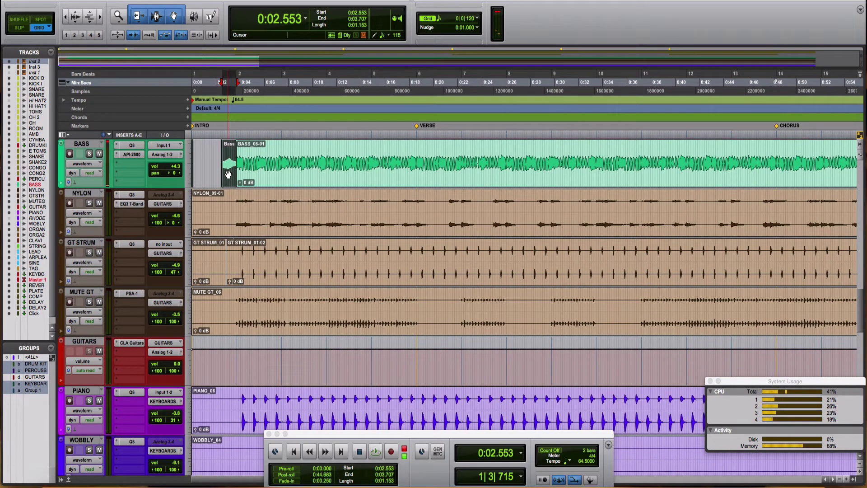
# Step: Play the second verse from 22|1|000 and examine the BASS track around 1:32 for where a slide fits
pyautogui.hscroll(5, 298, 174)
pyautogui.scroll(7, 366, 173)
pyautogui.hscroll(-2, 367, 174)
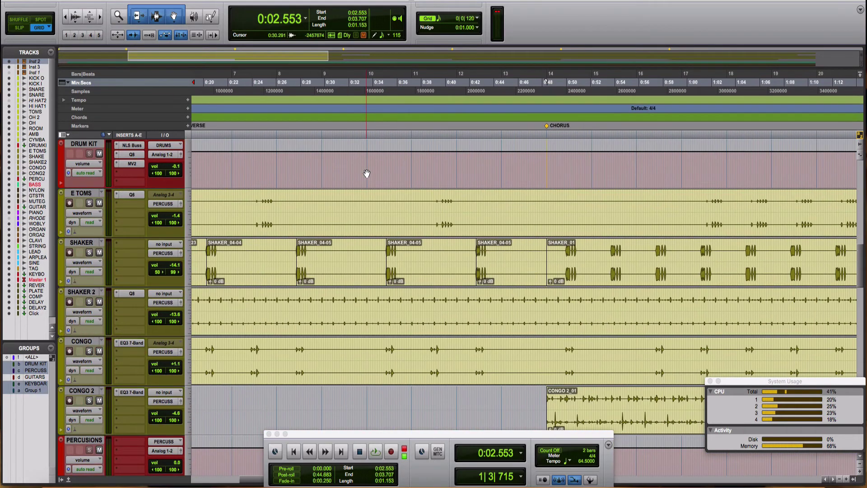
pyautogui.hscroll(10, 368, 172)
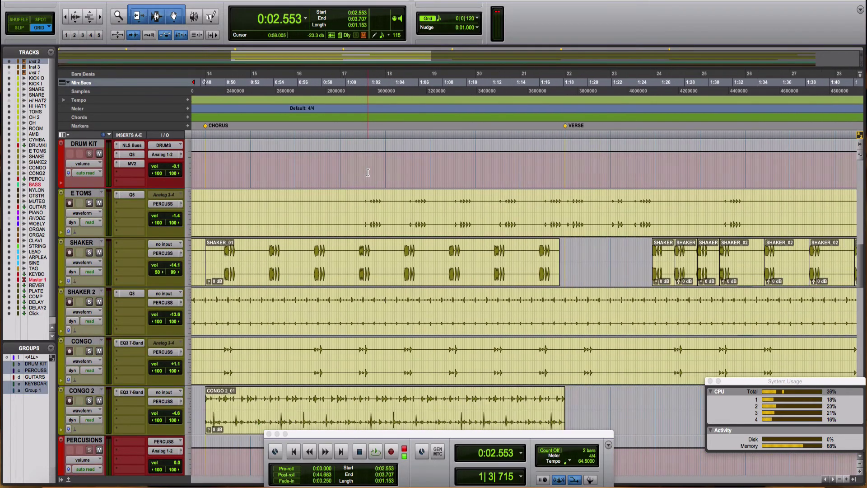
pyautogui.scroll(10, 562, 197)
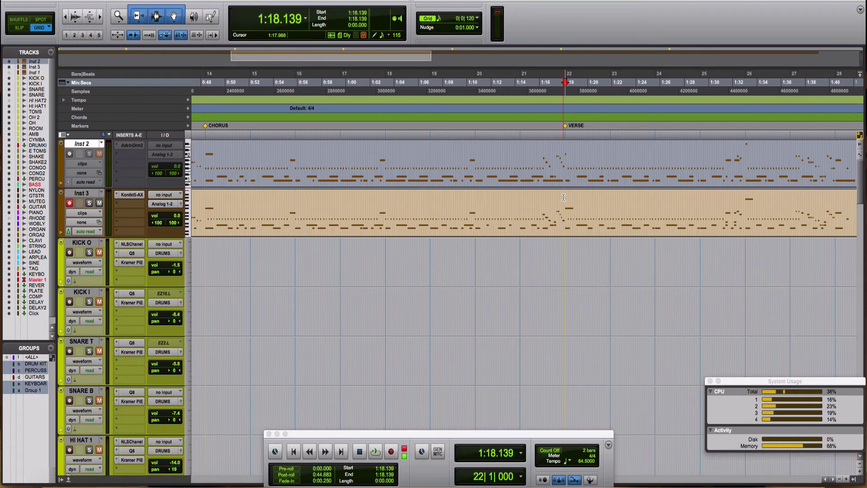
pyautogui.press('space')
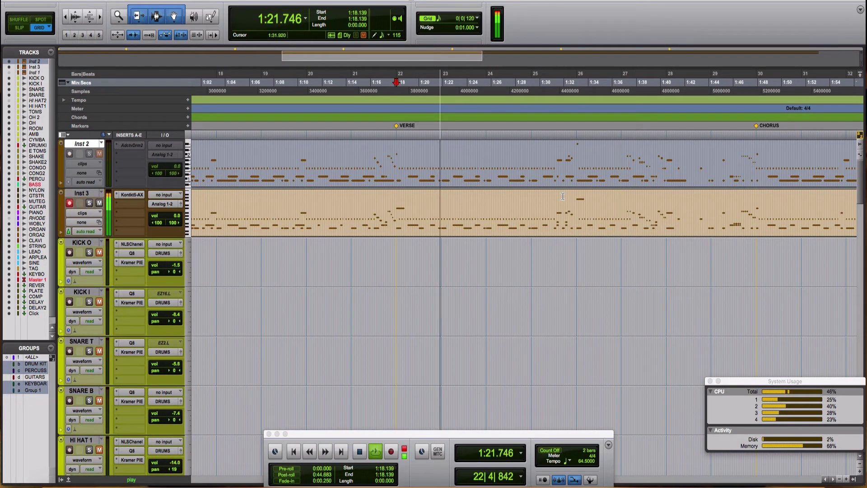
pyautogui.scroll(-5, 471, 217)
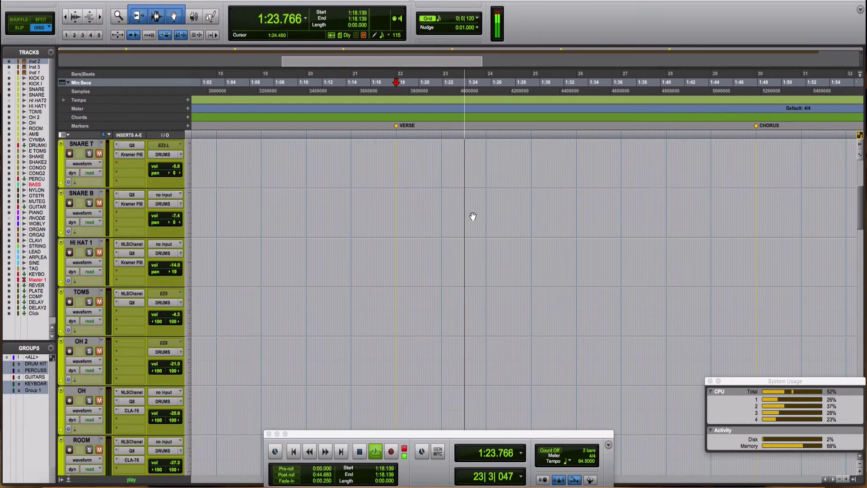
pyautogui.scroll(-15, 472, 217)
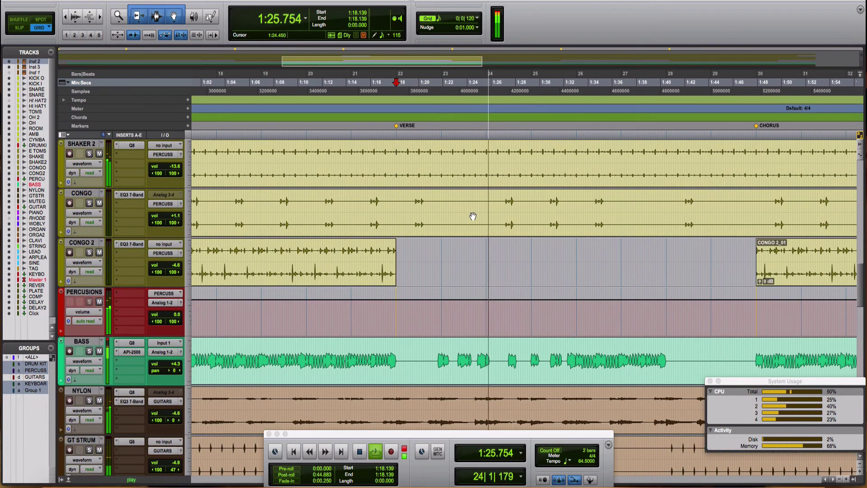
pyautogui.press('super+bracketright')
pyautogui.hscroll(6, 473, 213)
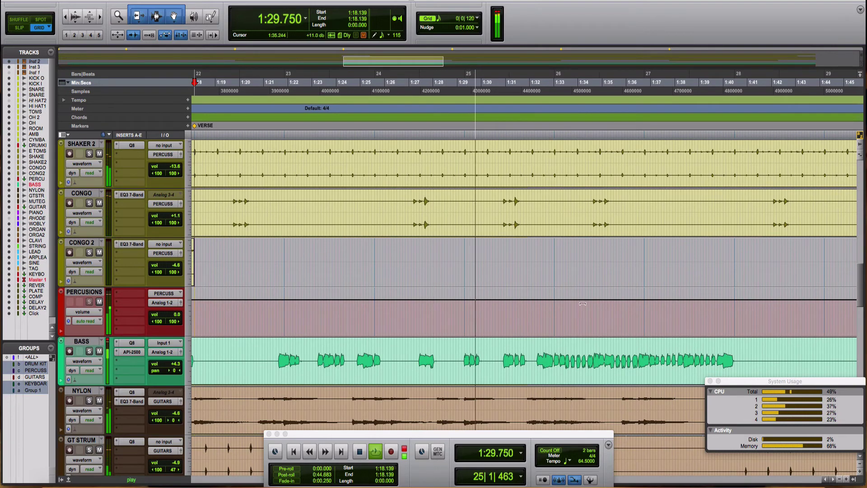
pyautogui.press('super+bracketright')
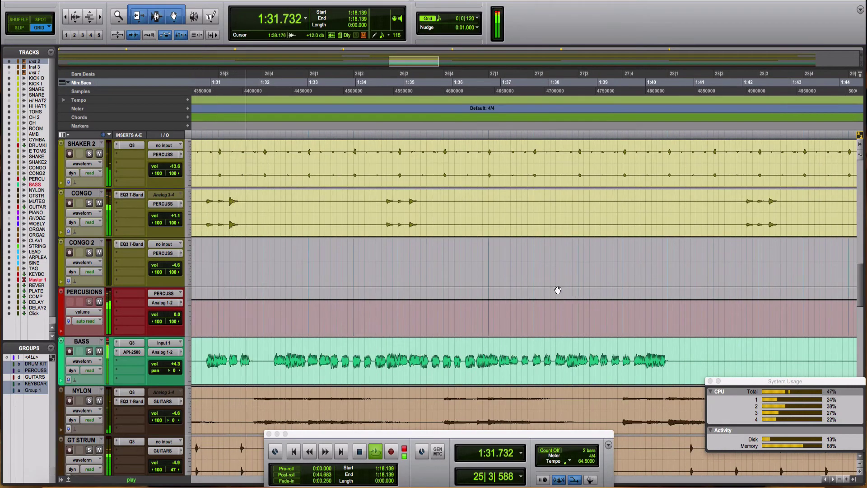
pyautogui.press('space')
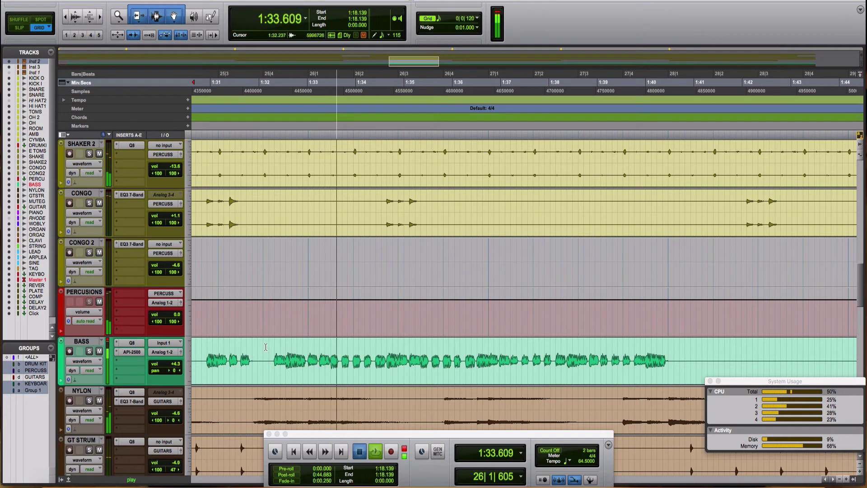
# Step: Paste the bass slide clip on the BASS track at 25|4|000 and audition it from 1:30.813
pyautogui.click(264, 347)
pyautogui.press('super+v')
pyautogui.press('space')
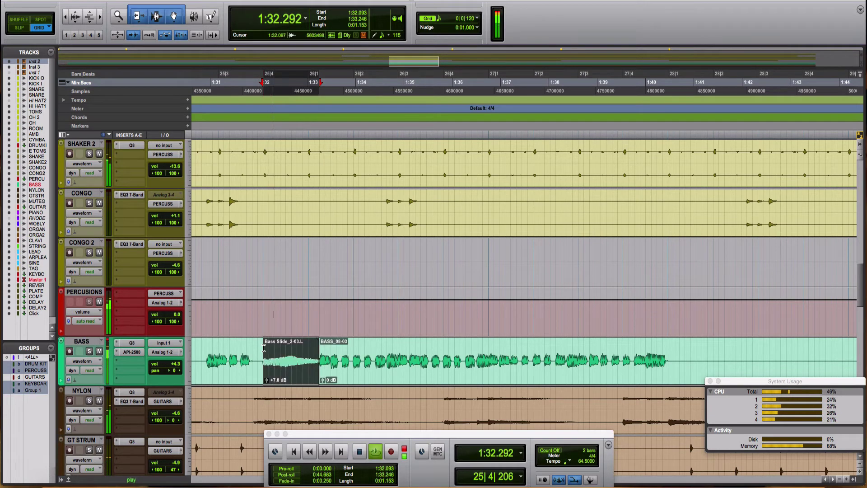
pyautogui.click(204, 355)
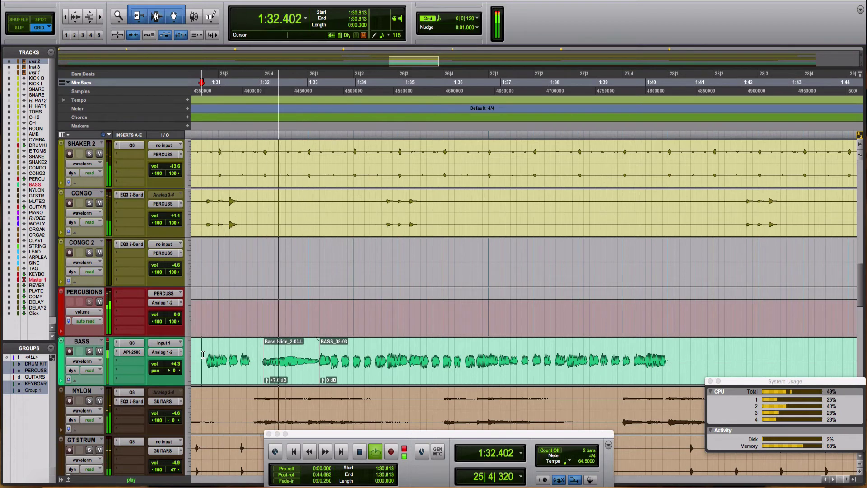
pyautogui.press('space')
# Step: Move the pasted bass slide and the bass clip following it earlier so the slide starts at 1:31.860, and play from 1:30.813
pyautogui.click(274, 371)
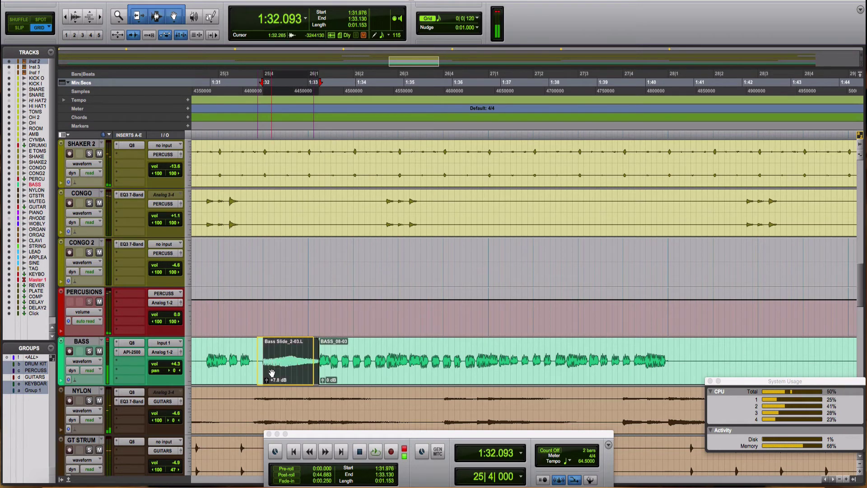
pyautogui.moveTo(270, 373); pyautogui.dragTo(265, 373)
pyautogui.click(202, 357)
pyautogui.press('space')
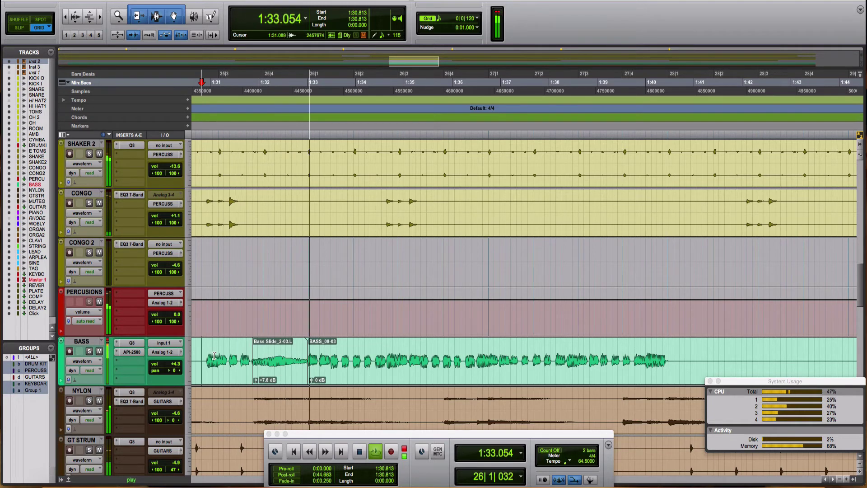
# Step: Delete the bass notes between 1:30.813 and the start of the slide clip, and play the passage back
pyautogui.click(246, 360)
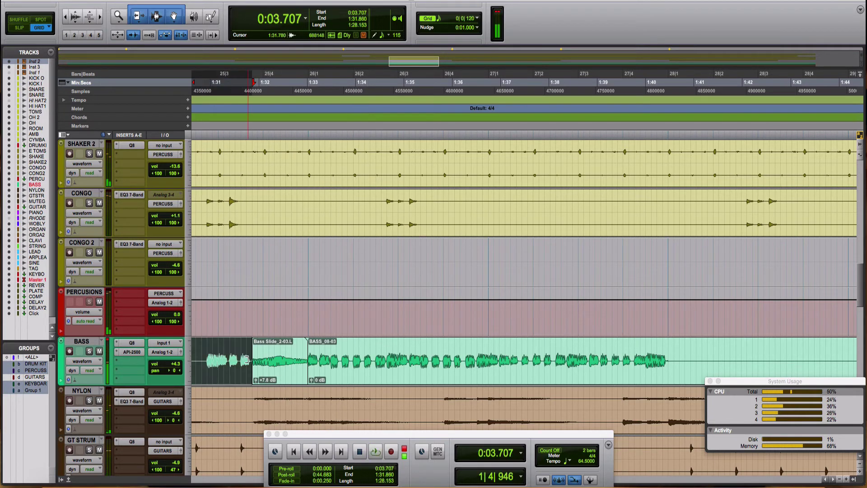
pyautogui.press('Delete')
pyautogui.click(201, 319)
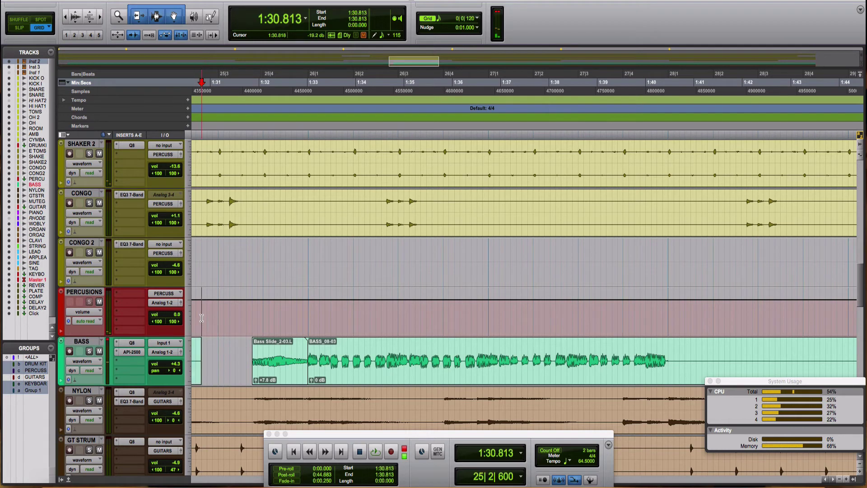
pyautogui.press('space')
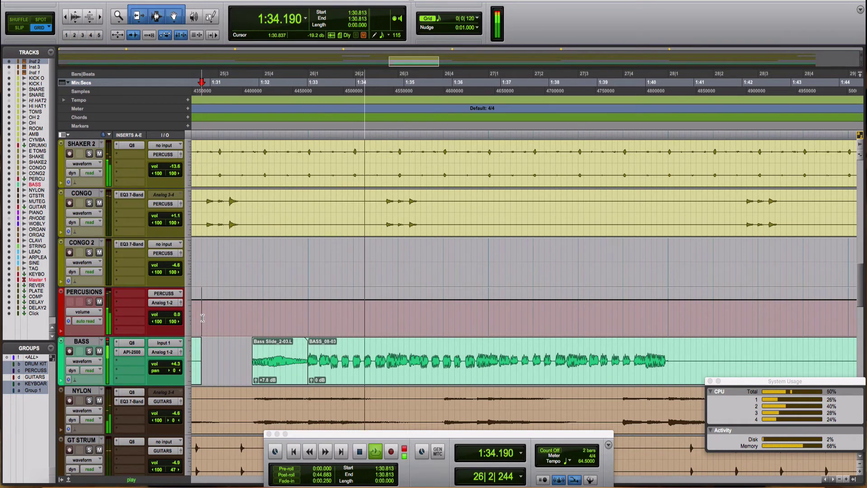
pyautogui.press('r')
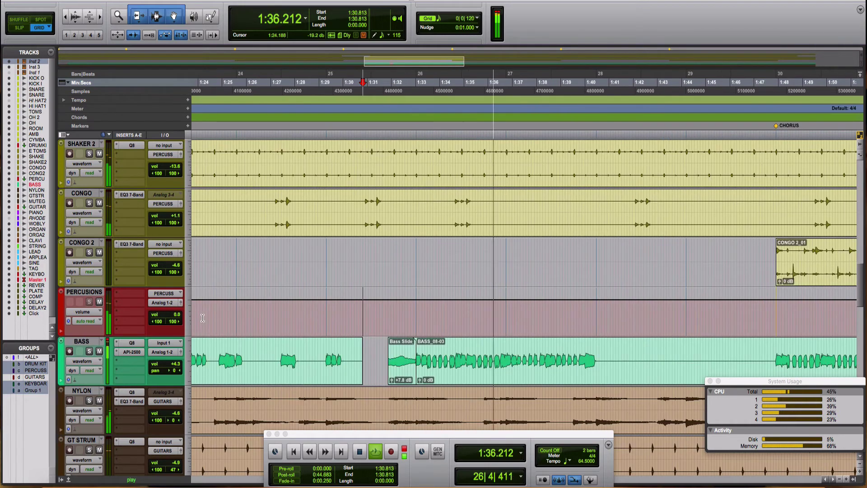
pyautogui.press('r')
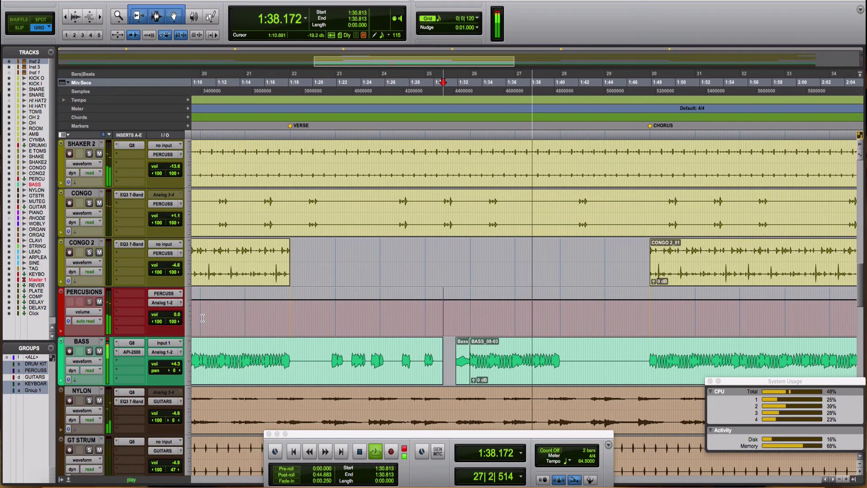
# Step: Play from just before the second verse and delete the sparse bass notes from 1:21.511 to 1:30.697
pyautogui.click(284, 357)
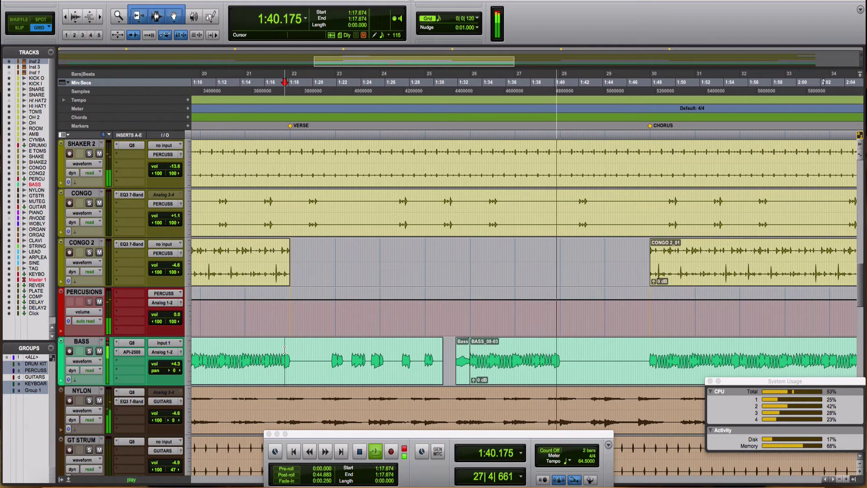
pyautogui.press('space')
pyautogui.press('space')
pyautogui.moveTo(332, 355); pyautogui.dragTo(444, 360)
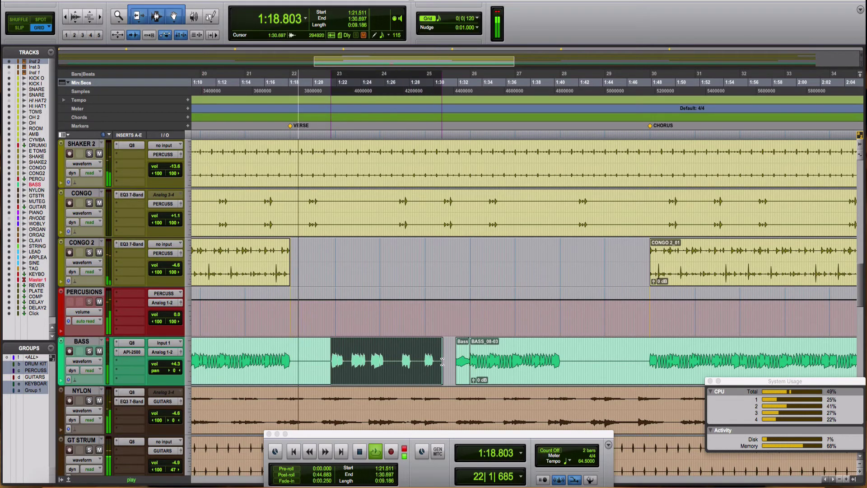
pyautogui.press('Delete')
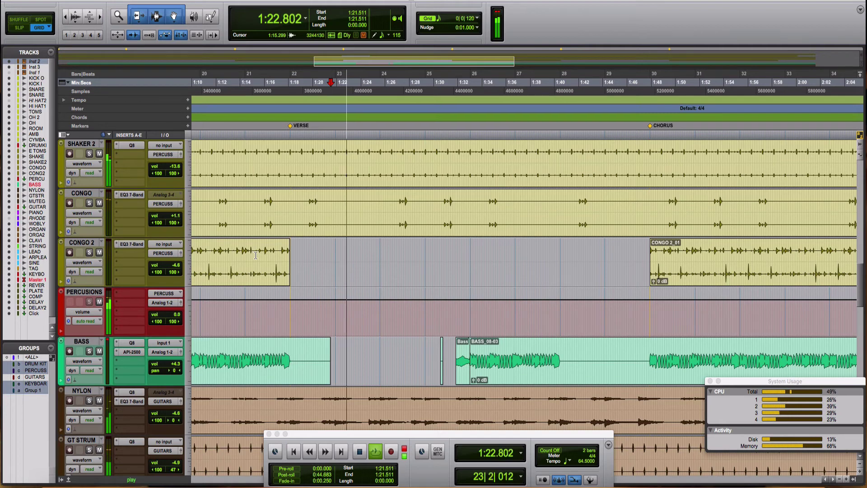
# Step: Listen through the verse up to about 1:46 while checking the drum, bass and keyboard tracks, and stop playback
pyautogui.scroll(4, 298, 261)
pyautogui.scroll(5, 298, 261)
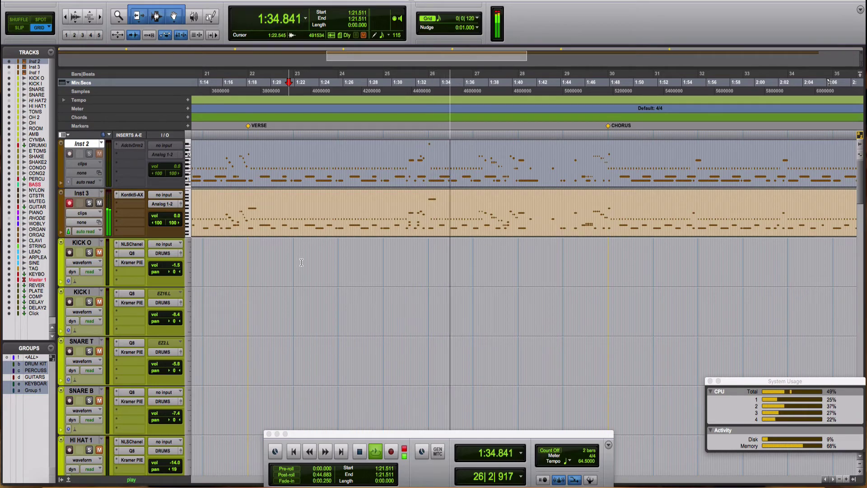
pyautogui.scroll(-10, 410, 276)
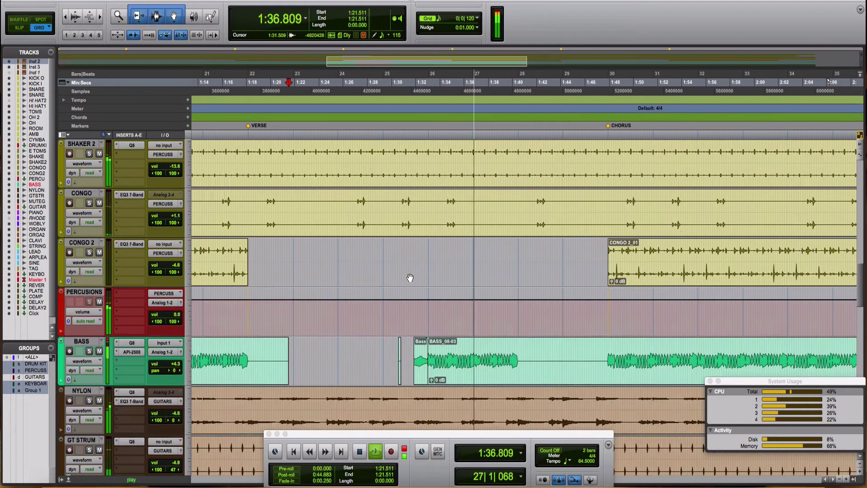
pyautogui.scroll(-7, 410, 276)
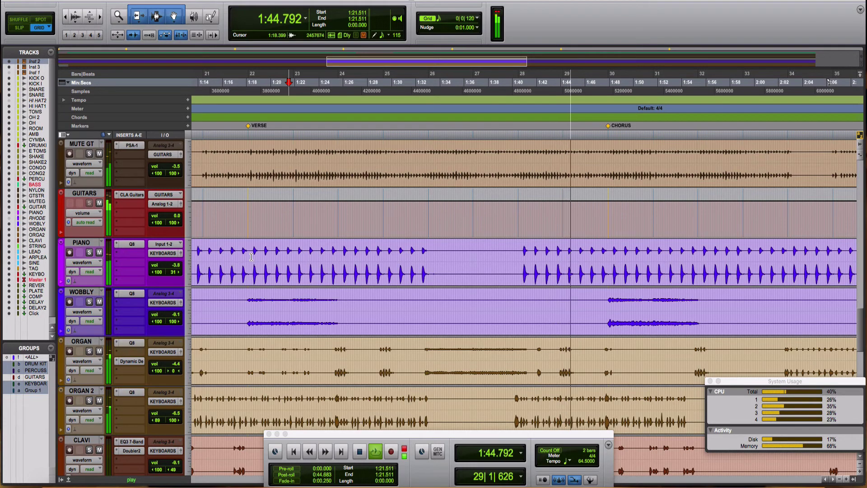
pyautogui.scroll(15, 414, 228)
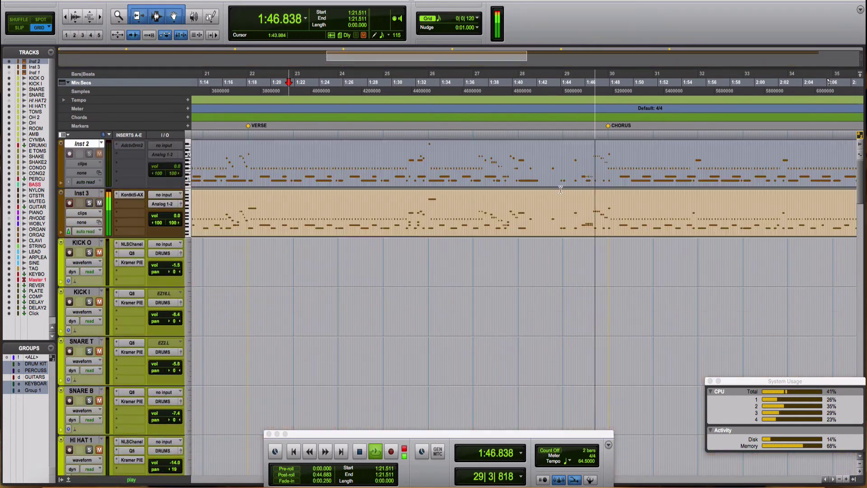
pyautogui.press('space')
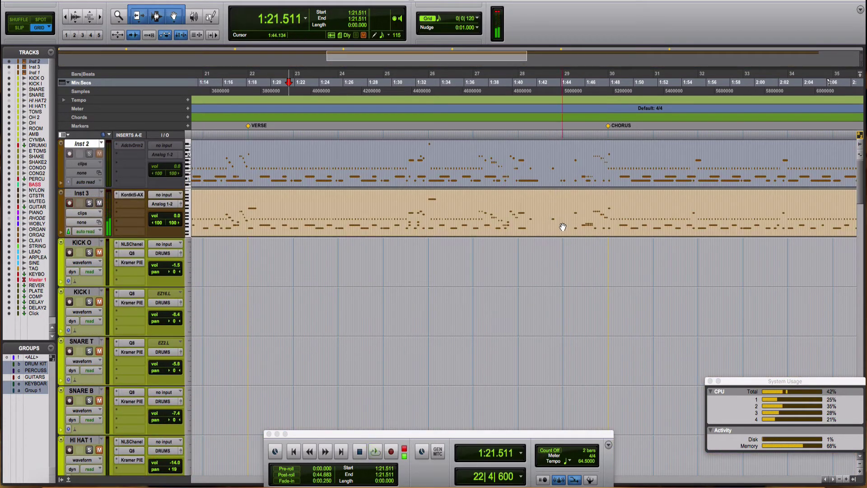
# Step: Play up to bar 29 and delete the short stretch of Inst 3 MIDI from 1:43.837 to 1:44.418
pyautogui.click(545, 209)
pyautogui.press('space')
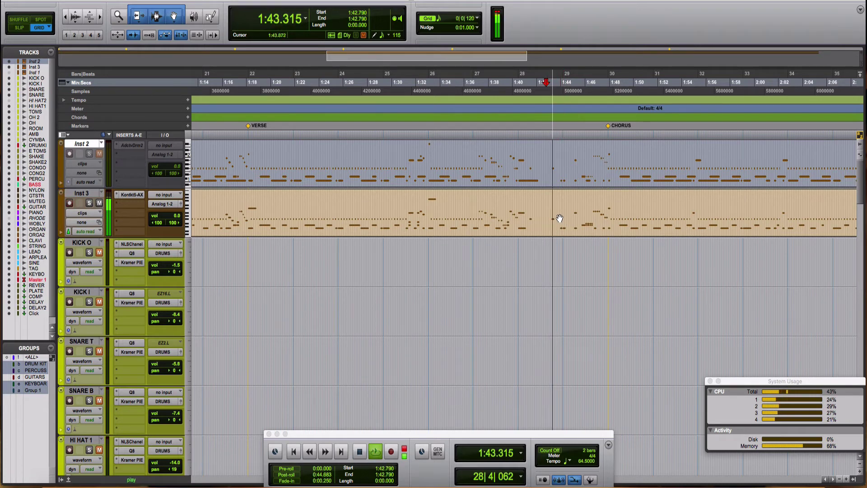
pyautogui.moveTo(562, 219); pyautogui.dragTo(565, 226)
pyautogui.press('Delete')
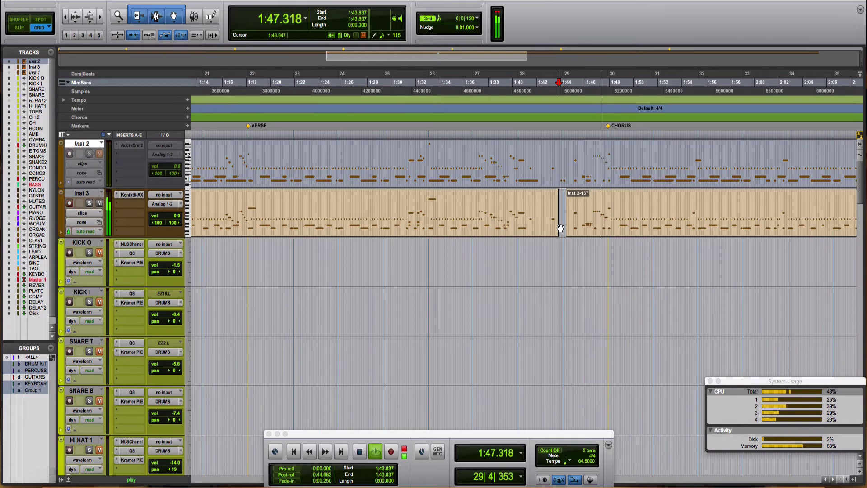
pyautogui.press('space')
# Step: Open the Inst 3 clip after the gap in the MIDI editor and audition the passage into bar 29 from 1:42.681
pyautogui.doubleClick(586, 229)
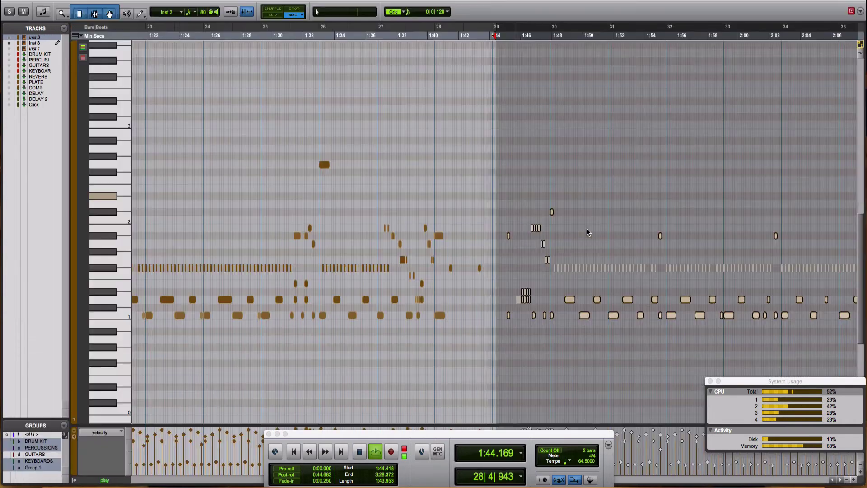
pyautogui.scroll(2, 493, 257)
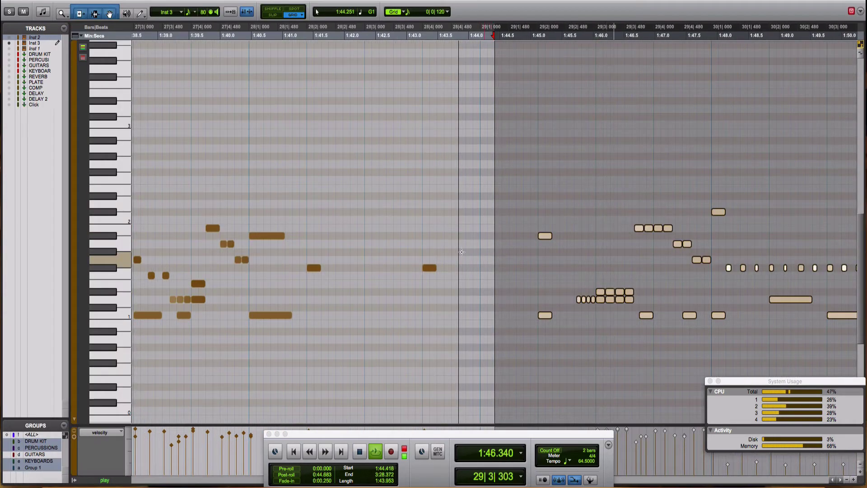
pyautogui.press('space')
pyautogui.click(386, 218)
pyautogui.press('space')
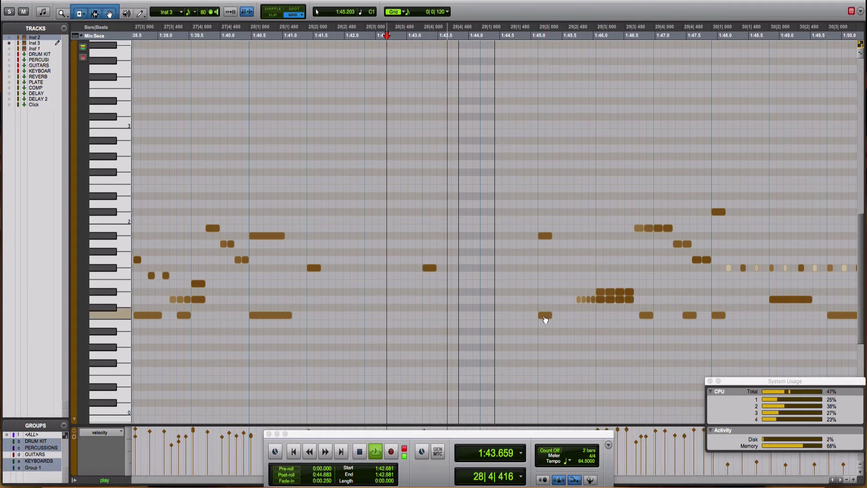
pyautogui.press('space')
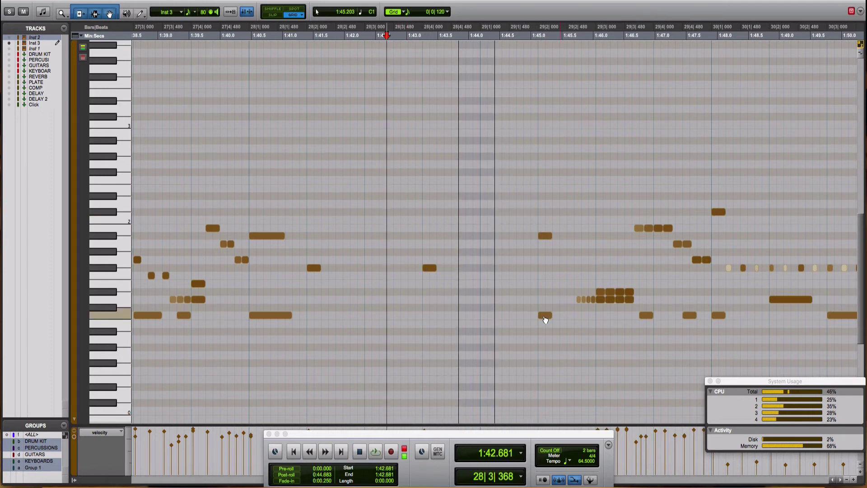
# Step: Add a C1 note at 29|1|720, directly before the existing C1 note, play it back and close the MIDI editor
pyautogui.click(545, 315)
pyautogui.click(531, 316)
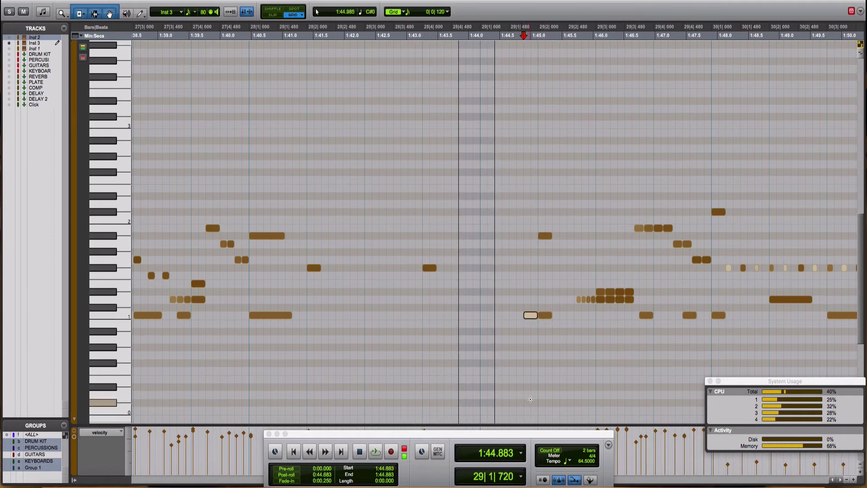
pyautogui.hscroll(-5, 636, 450)
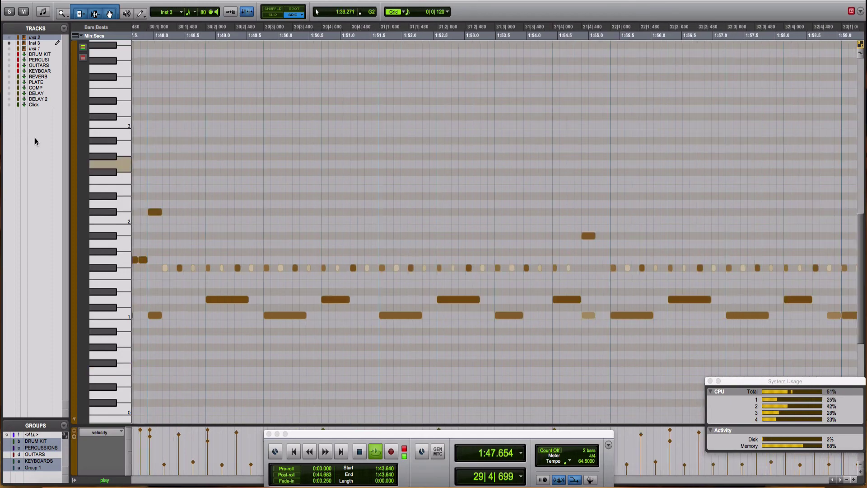
pyautogui.press('super+w')
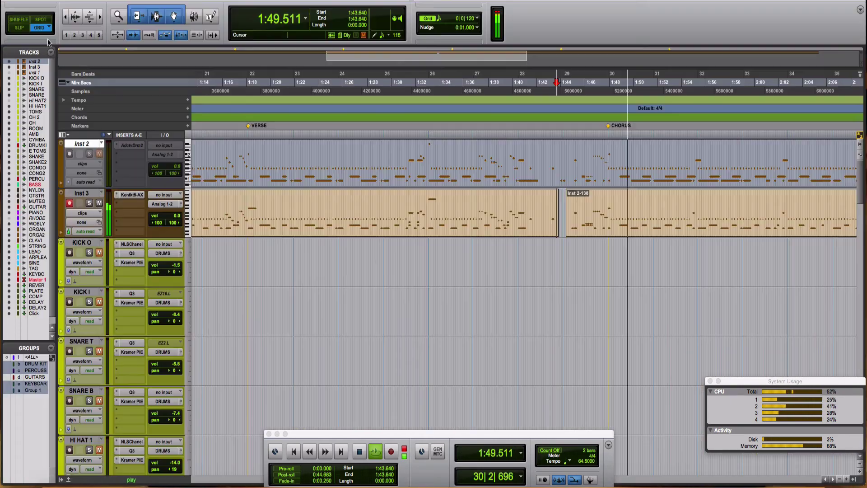
# Step: Separate the Inst 3 clip from 1:18.372 to 1:30.930 at the start of the VERSE and mute that section
pyautogui.press('space')
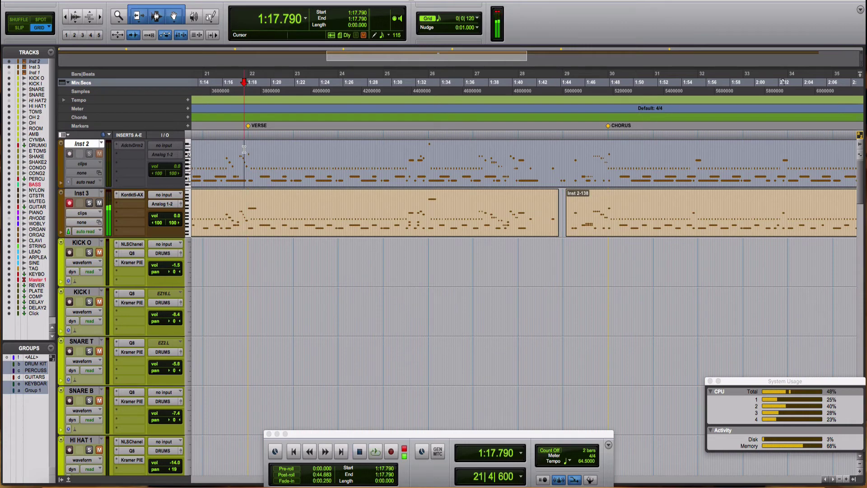
pyautogui.press('space')
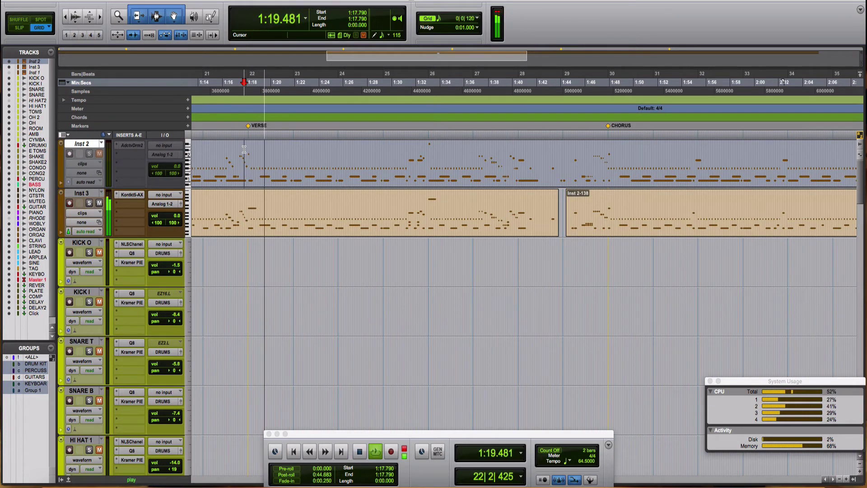
pyautogui.hscroll(-10, 649, 206)
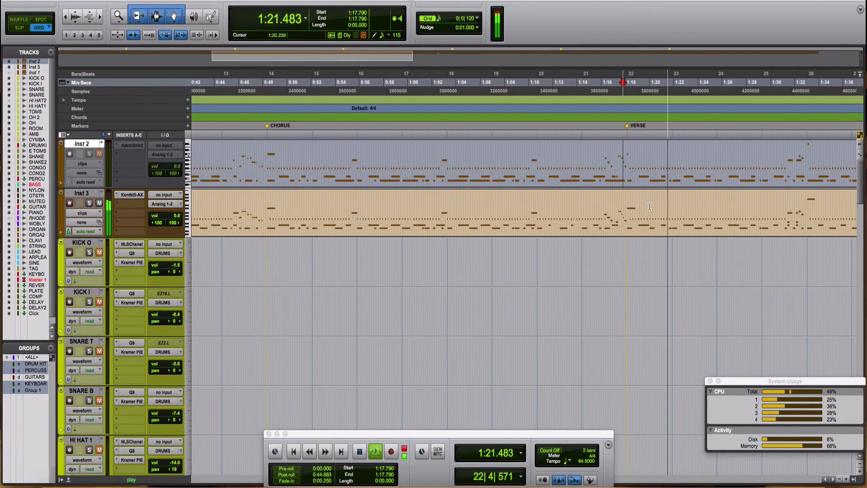
pyautogui.moveTo(629, 207); pyautogui.dragTo(781, 207)
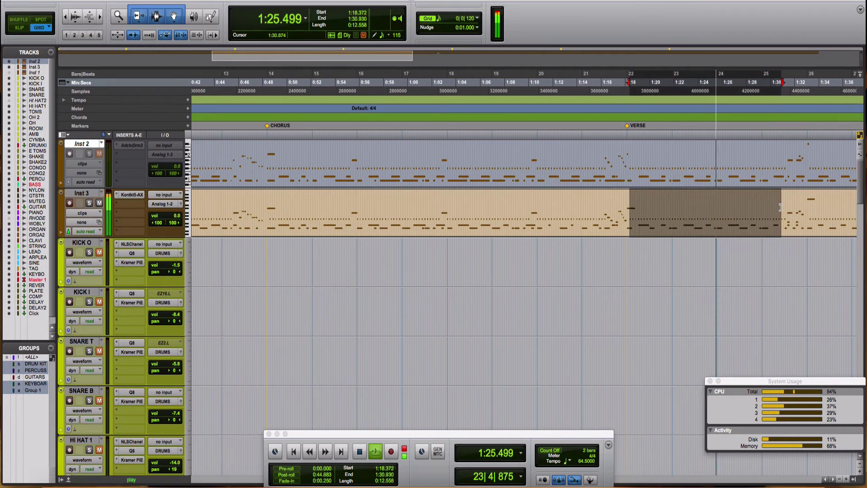
pyautogui.press('super+e')
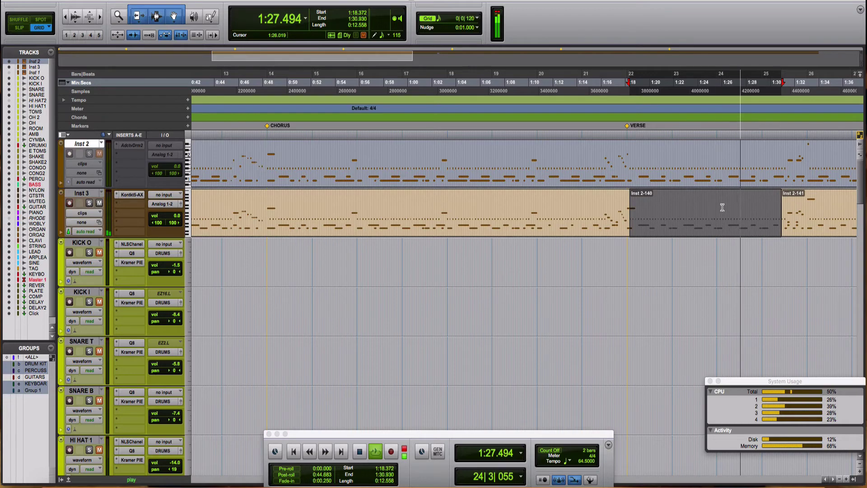
pyautogui.hscroll(3, 722, 207)
pyautogui.press('super+m')
# Step: Play the transition into the VERSE from 1:16.162 while reviewing the percussion, bass and guitar tracks
pyautogui.click(474, 204)
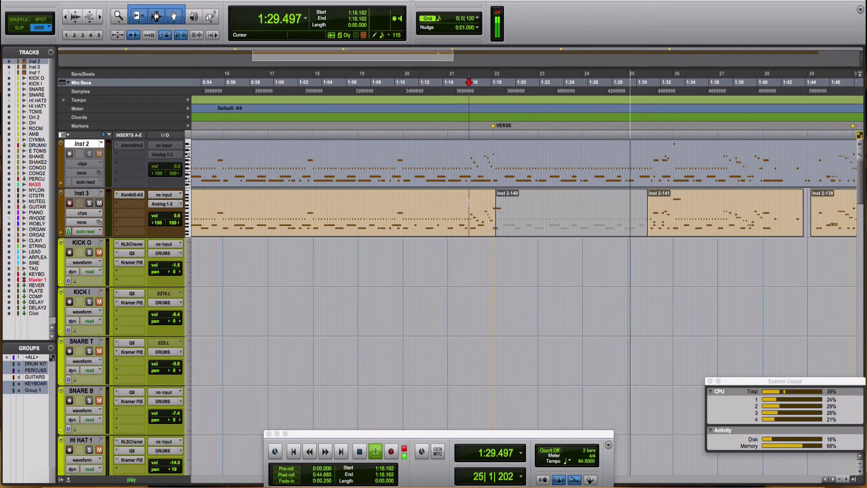
pyautogui.press('space')
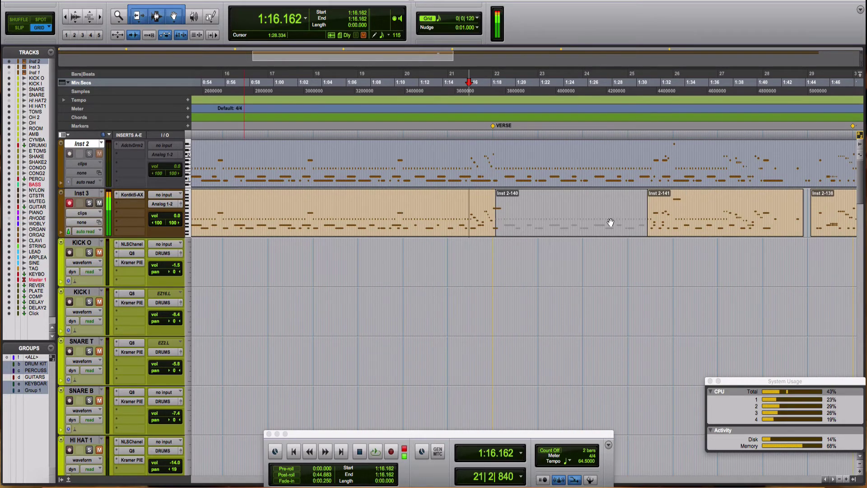
pyautogui.press('space')
pyautogui.scroll(-10, 609, 222)
pyautogui.hscroll(3, 607, 221)
pyautogui.scroll(-10, 607, 222)
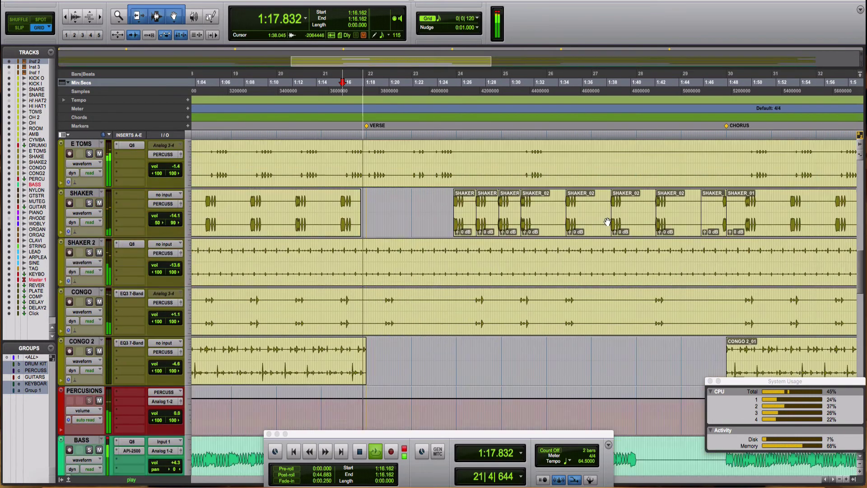
pyautogui.hscroll(1, 607, 221)
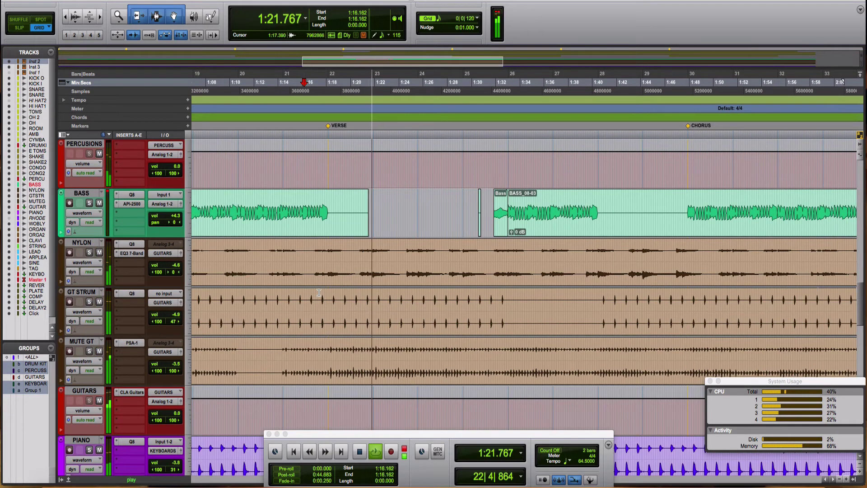
# Step: Separate the MUTE GT clip from 1:18.255 to 1:31.744 and mute that section
pyautogui.press('space')
pyautogui.press('space')
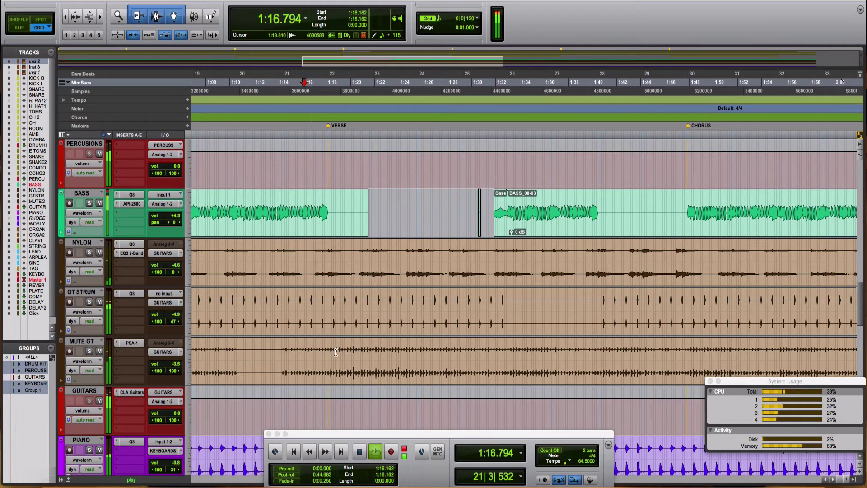
pyautogui.moveTo(336, 351); pyautogui.dragTo(494, 358)
pyautogui.hotkey('ctrl', 'e')
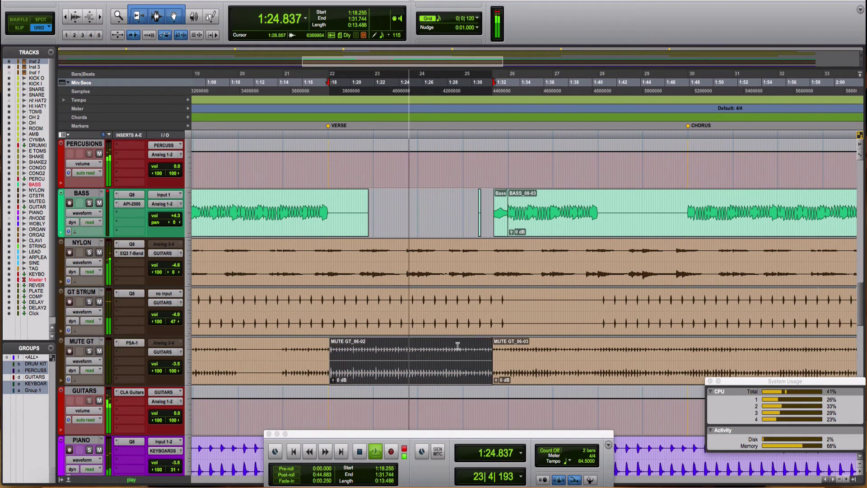
# Step: Audition the VERSE from 1:17.209 to check the arrangement with the MUTE GT section muted
pyautogui.click(316, 257)
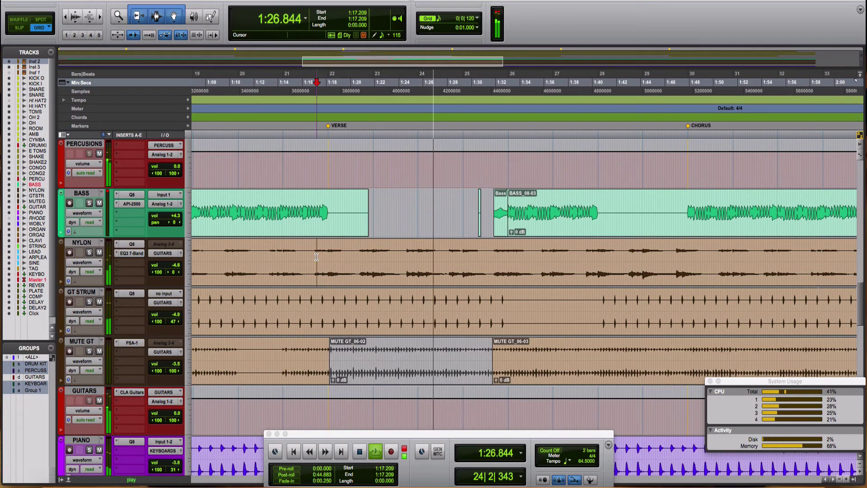
pyautogui.press('space')
pyautogui.press('space')
pyautogui.press('super+bracketright')
pyautogui.press('super+bracketright')
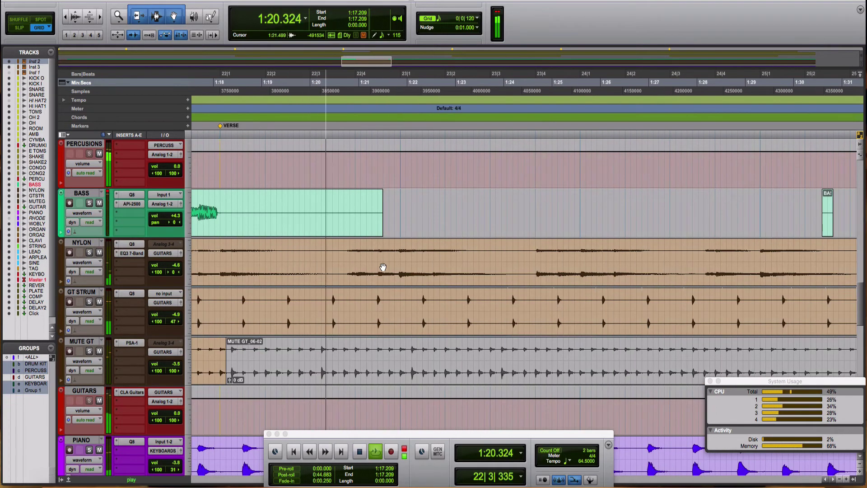
pyautogui.press('super+bracketleft')
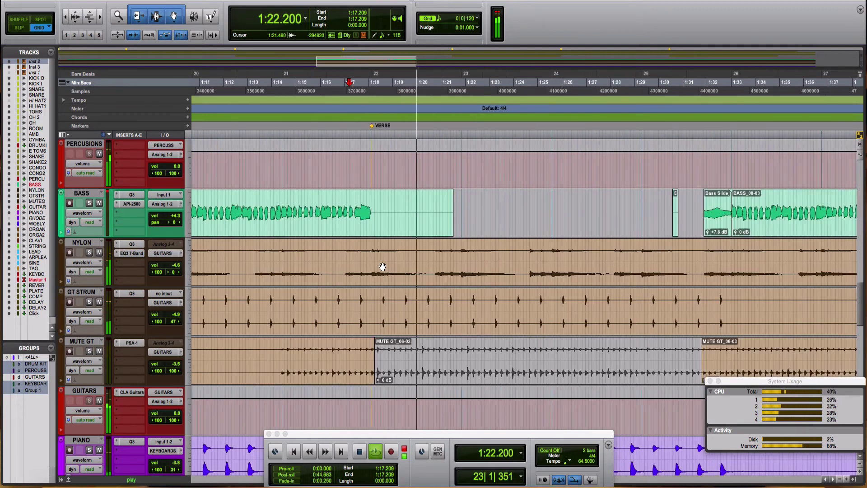
pyautogui.press('super+bracketleft')
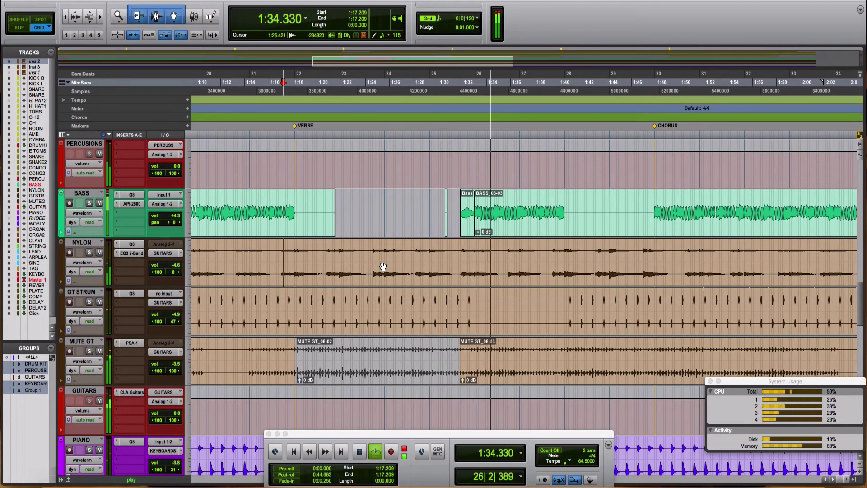
# Step: Stop playback and place the edit cursor on the ORGAN track at the start of bar 26
pyautogui.scroll(-12, 382, 266)
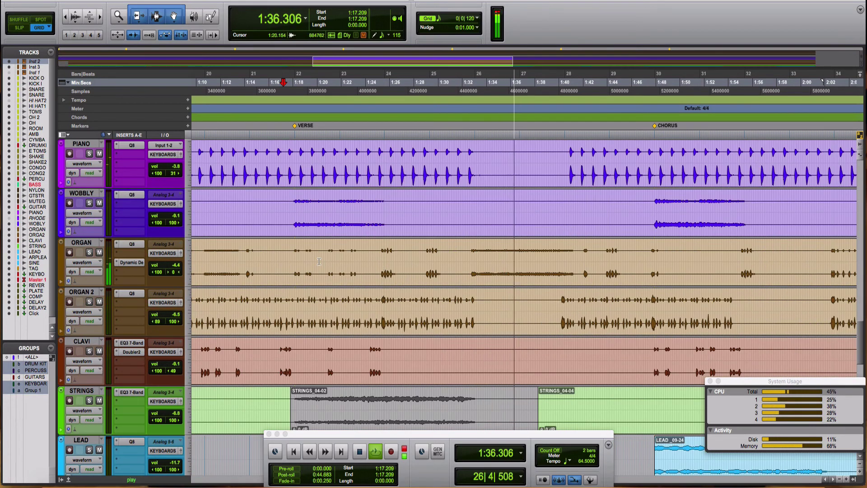
pyautogui.press('space')
pyautogui.click(473, 252)
pyautogui.hscroll(3, 472, 252)
pyautogui.moveTo(473, 253); pyautogui.dragTo(473, 252)
pyautogui.click(444, 251)
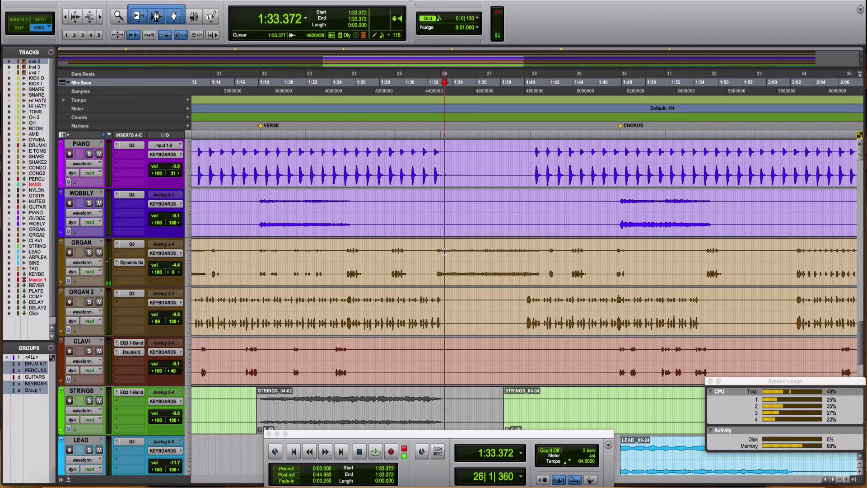
pyautogui.click(440, 249)
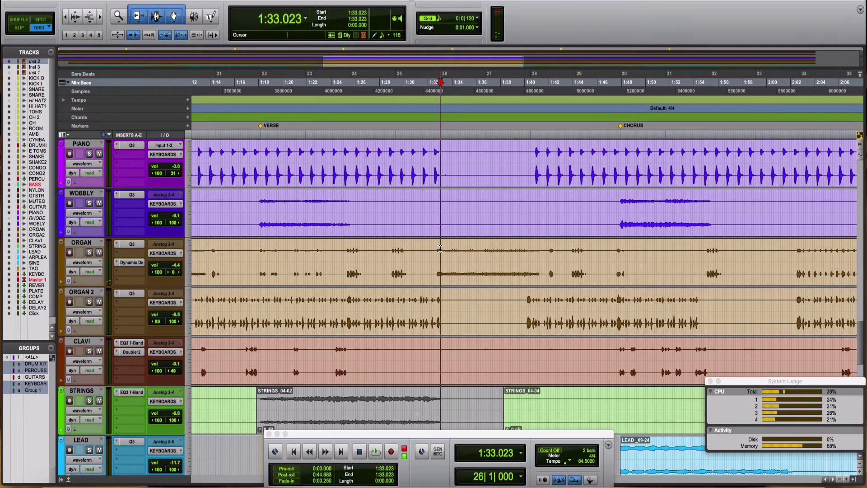
# Step: Disable Group 1 and separate only the ORGAN track's sustained part from 1:33.023 to 1:41.627
pyautogui.moveTo(440, 249); pyautogui.dragTo(500, 252)
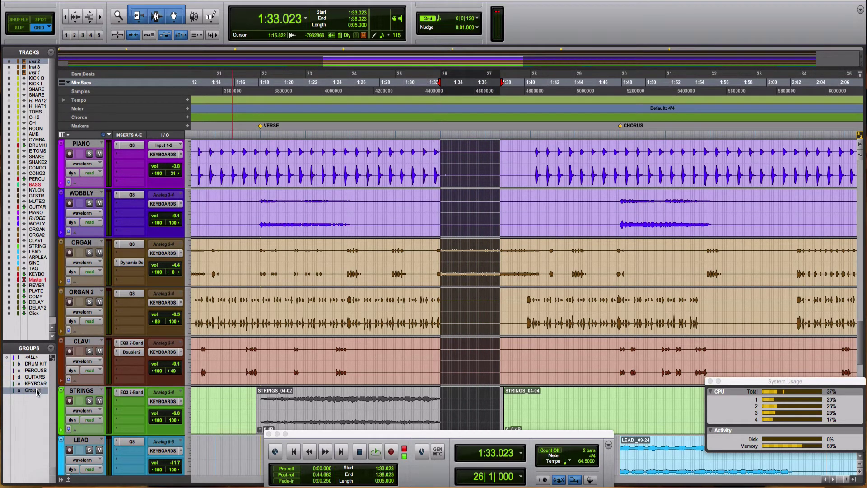
pyautogui.moveTo(440, 249); pyautogui.dragTo(532, 261)
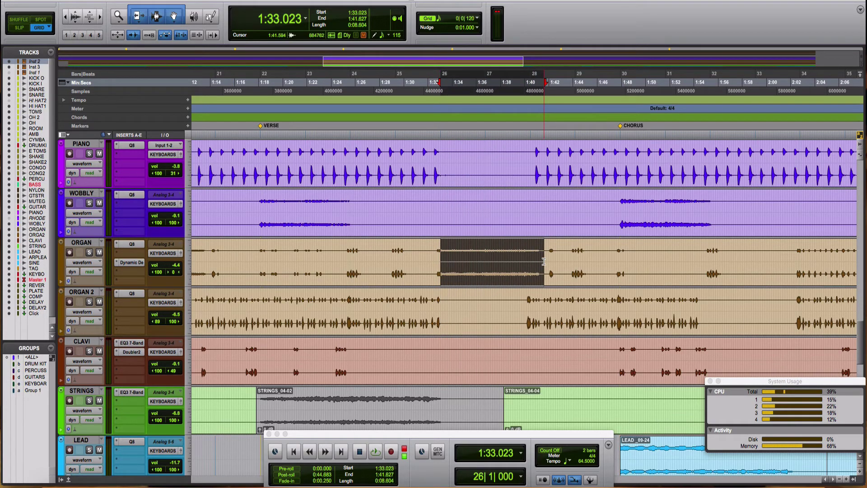
pyautogui.hscroll(-3, 414, 258)
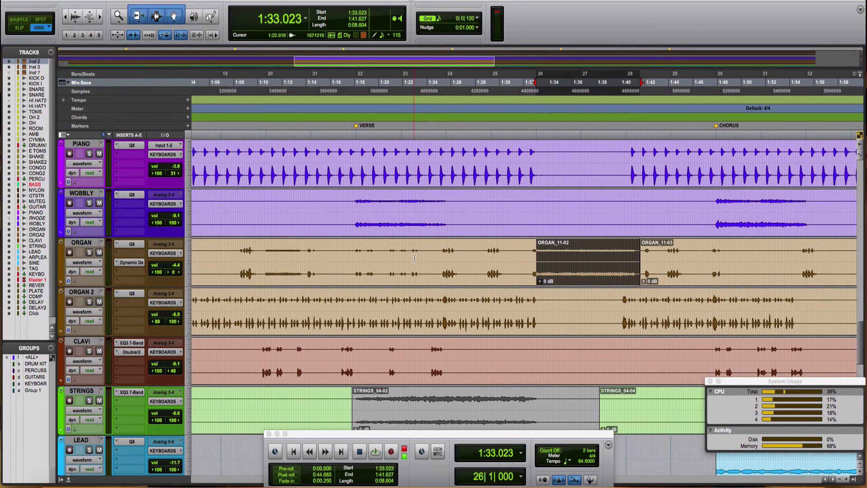
# Step: Play from 1:16.744 and move the separated ORGAN clip earlier so that it starts at 1:25.232
pyautogui.click(341, 247)
pyautogui.press('space')
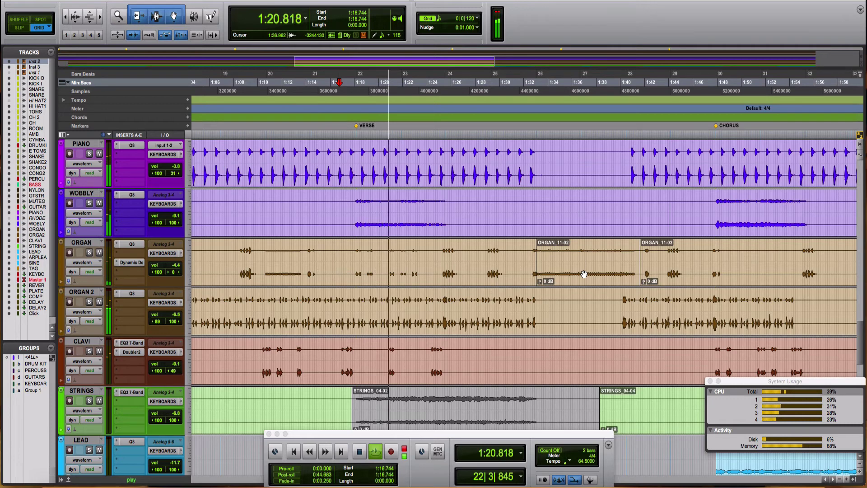
pyautogui.moveTo(583, 274); pyautogui.dragTo(445, 268)
pyautogui.hscroll(-2, 473, 271)
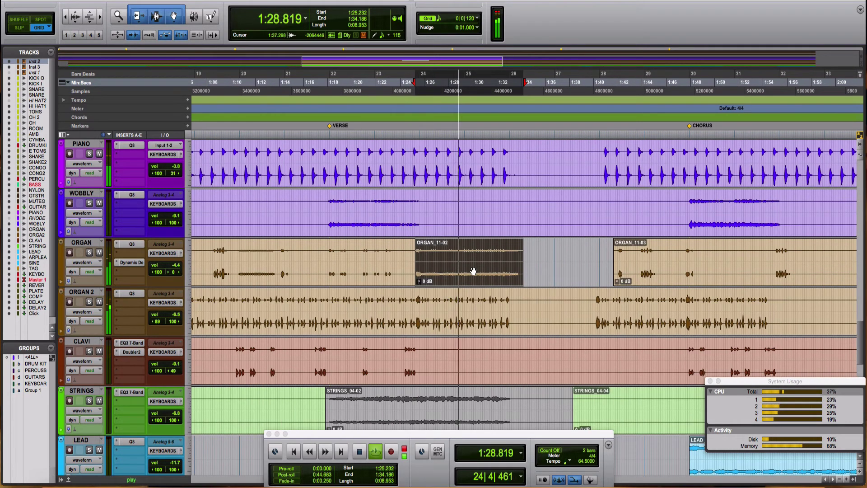
# Step: Review the guitar and bass tracks during playback and place the playback start at 1:16.976, just before the VERSE
pyautogui.scroll(3, 473, 271)
pyautogui.scroll(2, 473, 271)
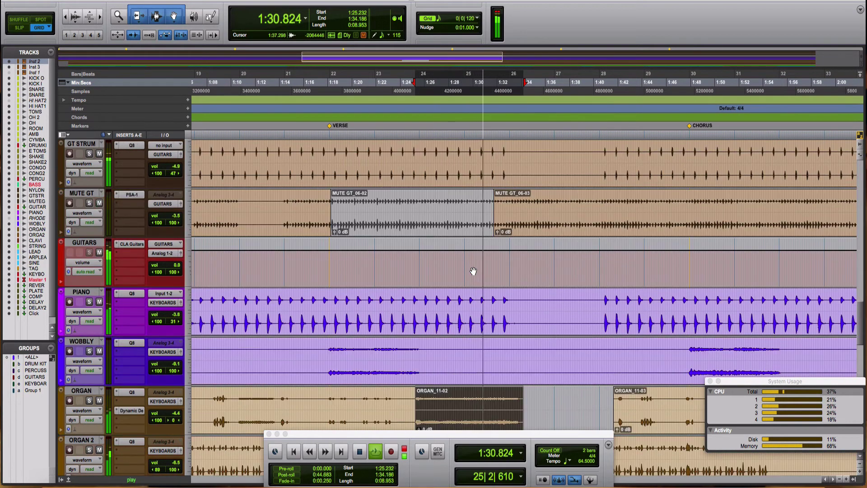
pyautogui.scroll(2, 472, 271)
pyautogui.hscroll(2, 473, 270)
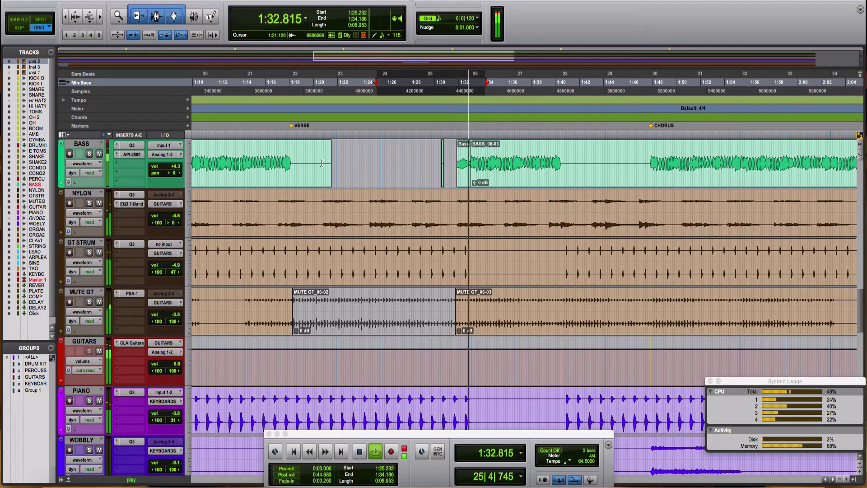
pyautogui.click(277, 197)
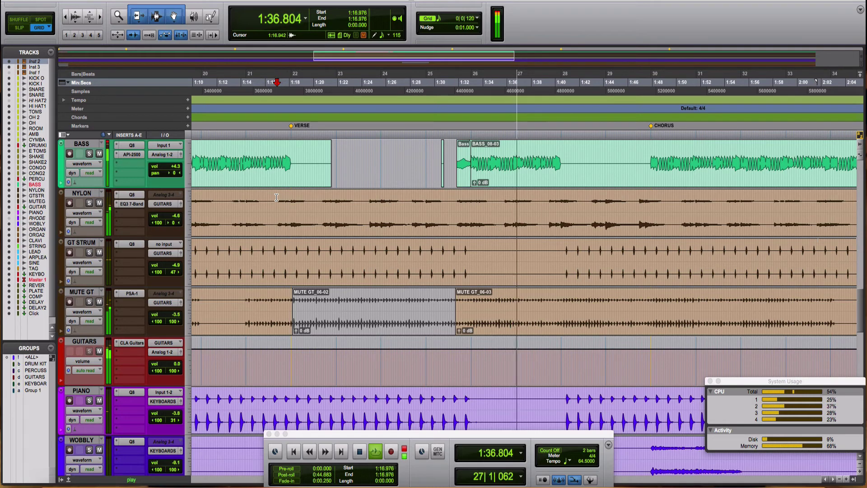
# Step: Try deleting the NYLON part from 1:20.697 to 1:27.558 and audition the VERSE from 1:16.976
pyautogui.press('space')
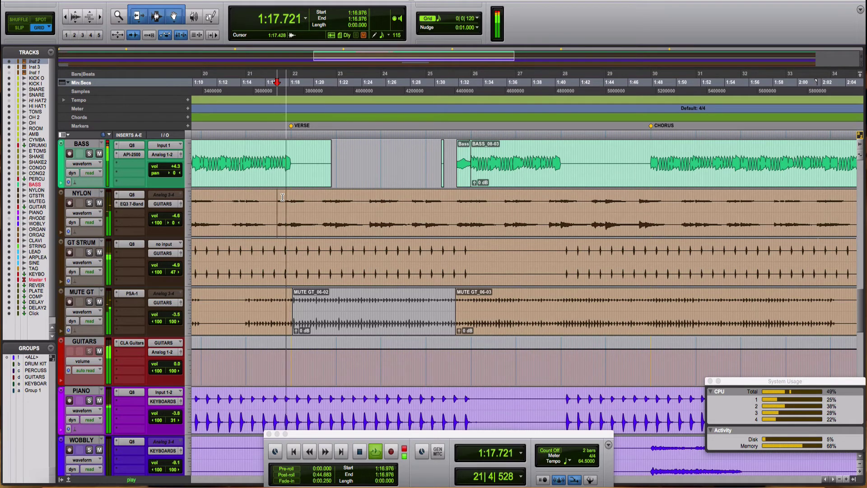
pyautogui.moveTo(323, 203); pyautogui.dragTo(405, 211)
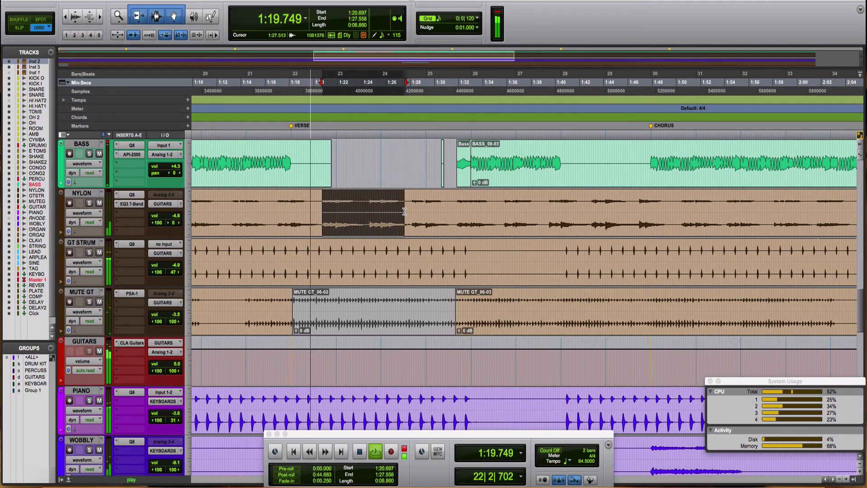
pyautogui.press('Delete')
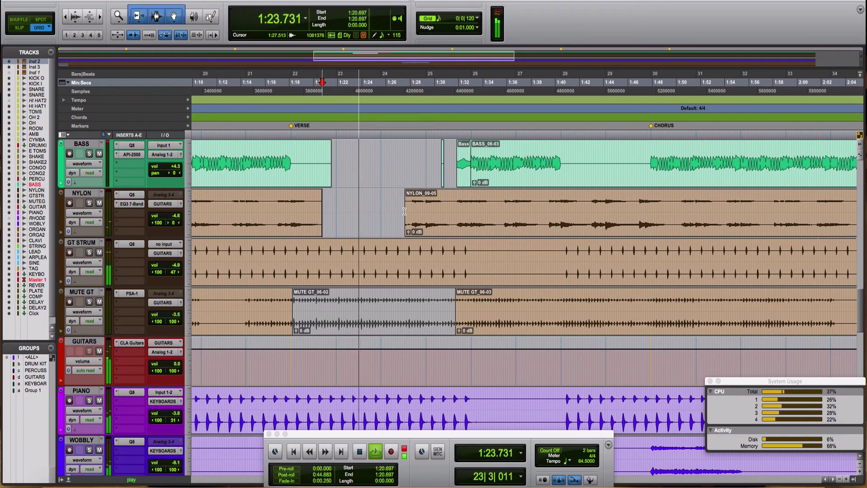
pyautogui.click(277, 206)
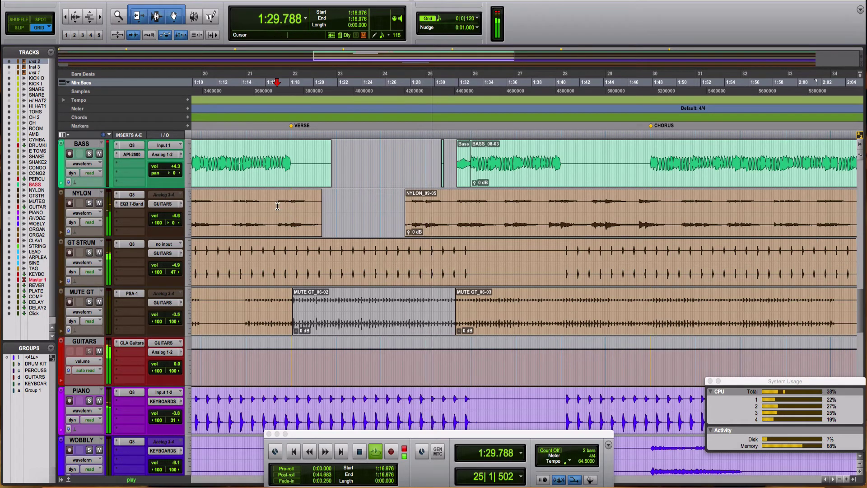
pyautogui.press('space')
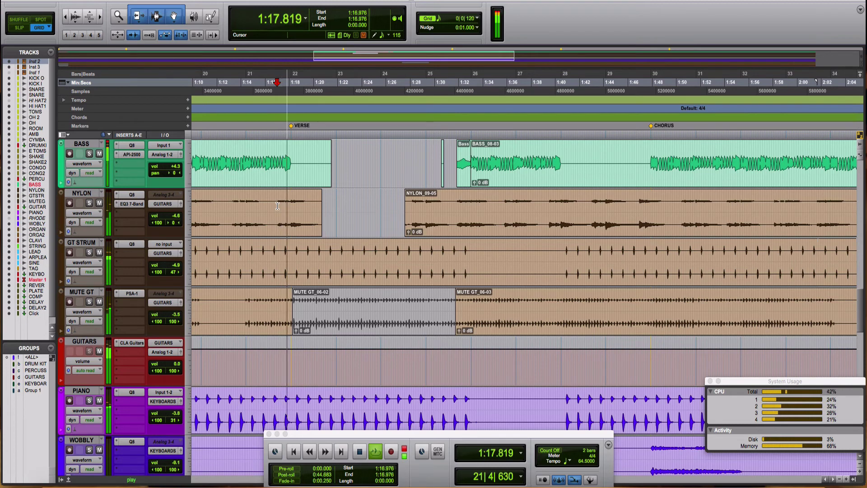
pyautogui.press('super+z')
pyautogui.click(277, 206)
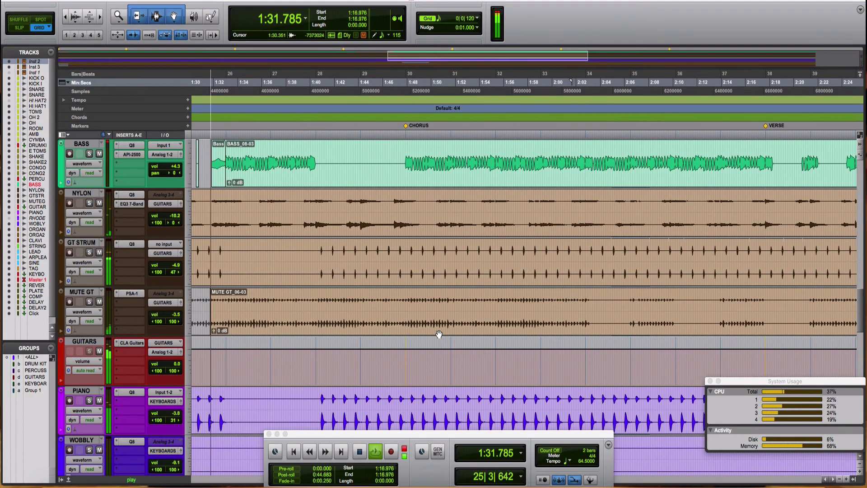
# Step: Play from 1:30.348 and extend the muted clip on the MUTE GT track to the start of bar 26
pyautogui.scroll(-4, 438, 334)
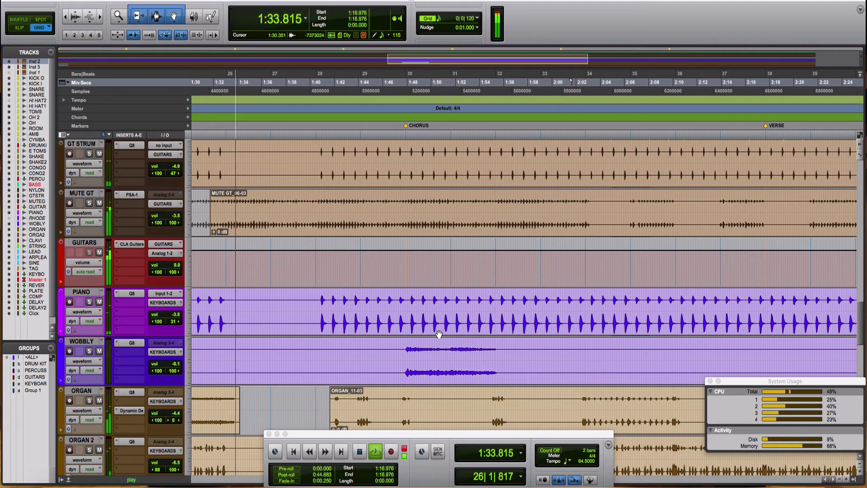
pyautogui.hscroll(-3, 277, 210)
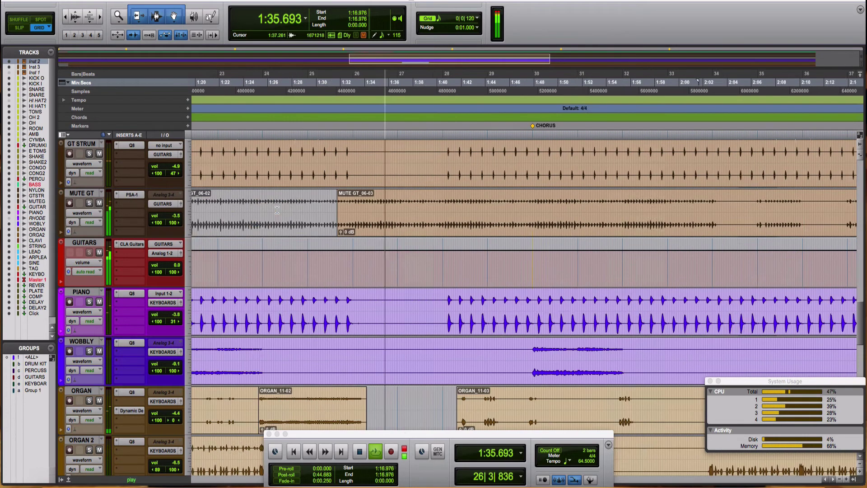
pyautogui.hscroll(-2, 277, 210)
pyautogui.click(374, 201)
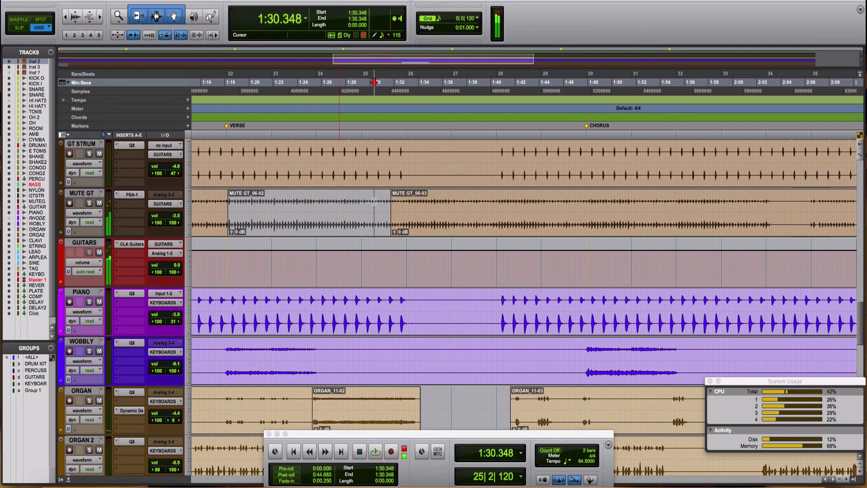
pyautogui.press('space')
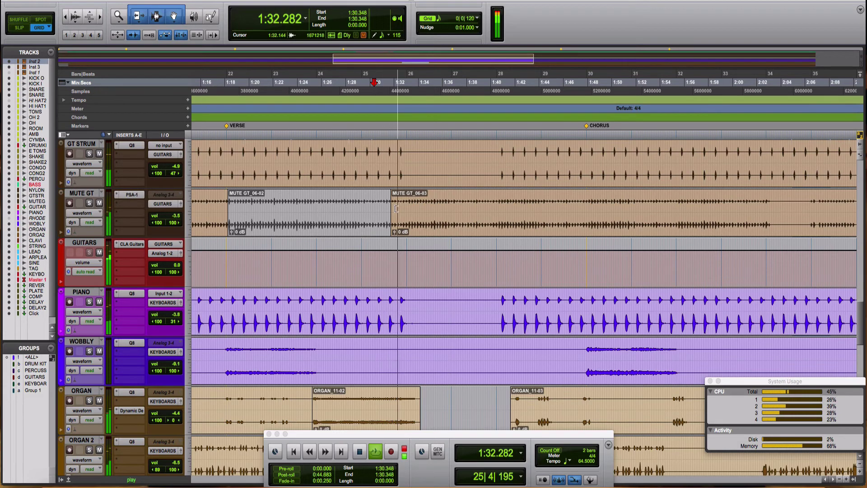
pyautogui.moveTo(392, 208); pyautogui.dragTo(406, 205)
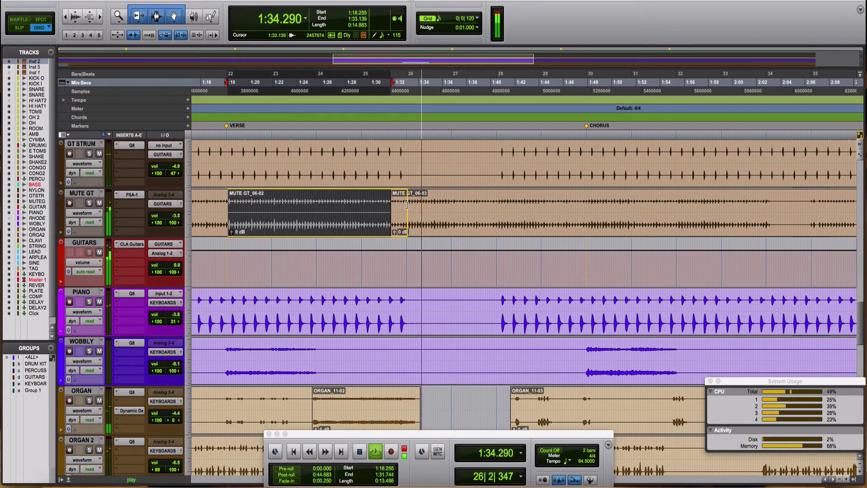
# Step: Audition the transition into the unmuted MUTE GT clip from 1:31.627, enlarging the timeline around bar 26
pyautogui.click(390, 204)
pyautogui.press('space')
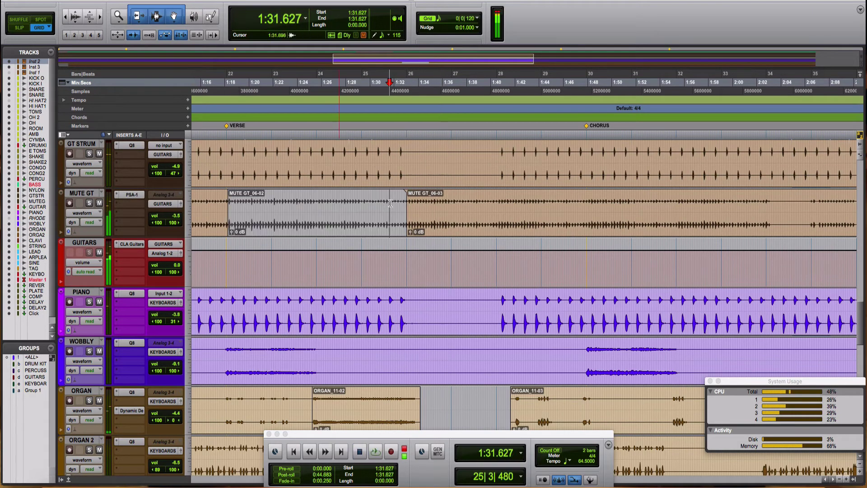
pyautogui.press('space')
pyautogui.press('t')
pyautogui.press('t')
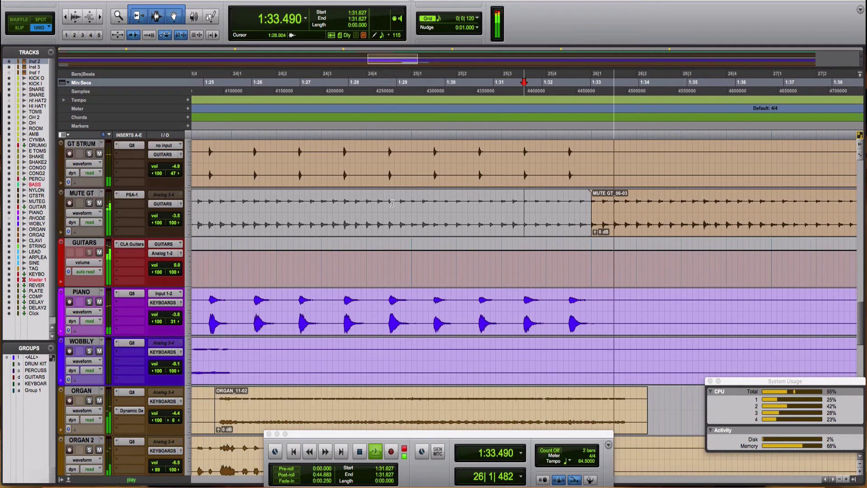
# Step: Check the MUTE GT track with its solo switched on and off during playback, and select the track
pyautogui.click(89, 203)
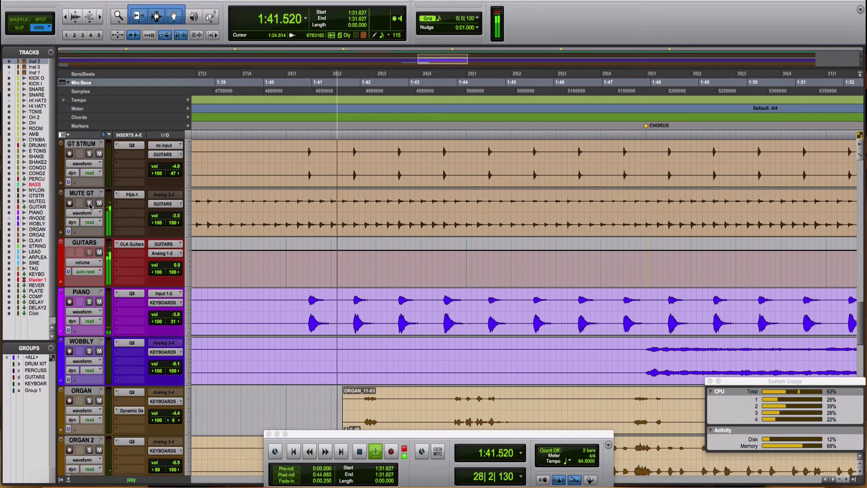
pyautogui.click(89, 204)
pyautogui.click(84, 194)
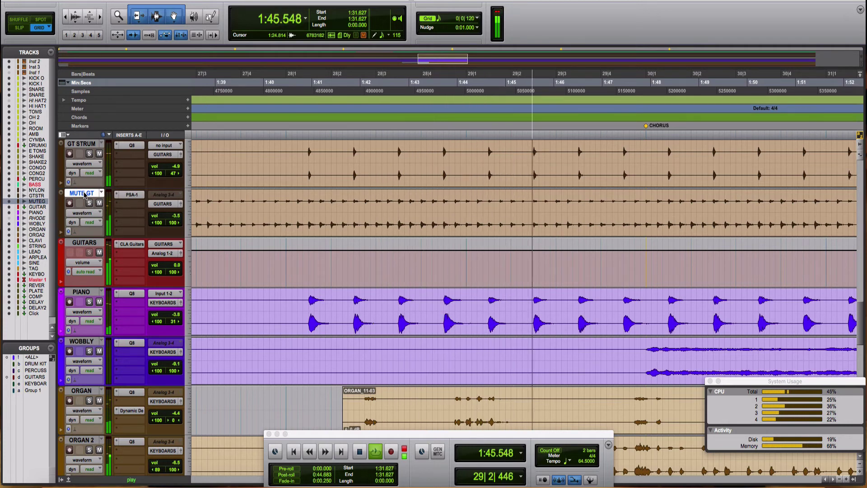
# Step: Restart playback from 1:31.395 and unmute the MUTE GT track
pyautogui.press('space')
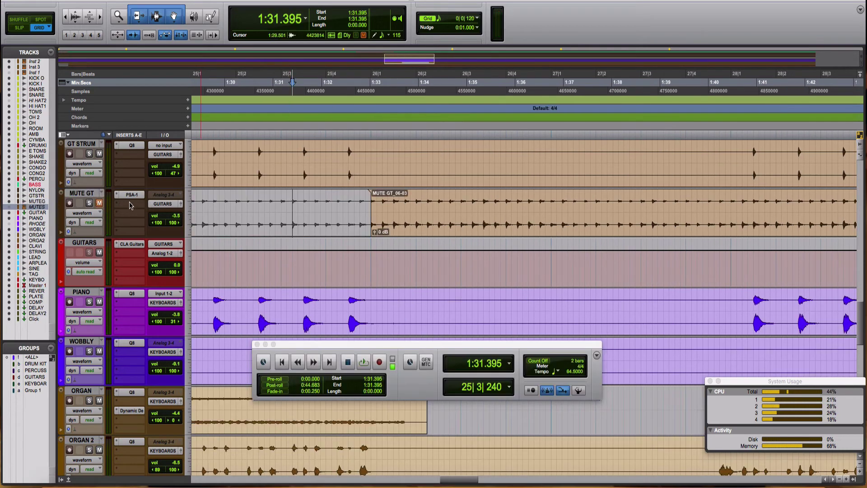
pyautogui.press('space')
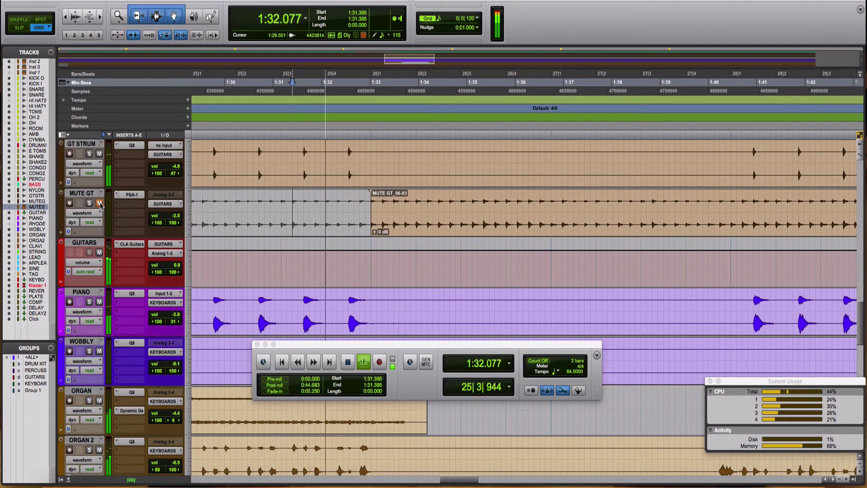
pyautogui.click(100, 203)
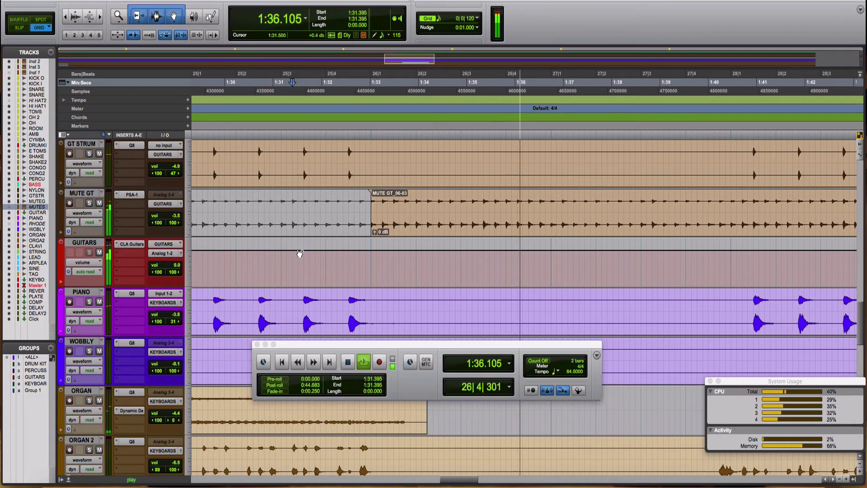
# Step: Move the transport window clear of the ORGAN track and inspect the Inst 3 clip starting at 1:44.418 in the MIDI editor during playback
pyautogui.scroll(-10, 300, 252)
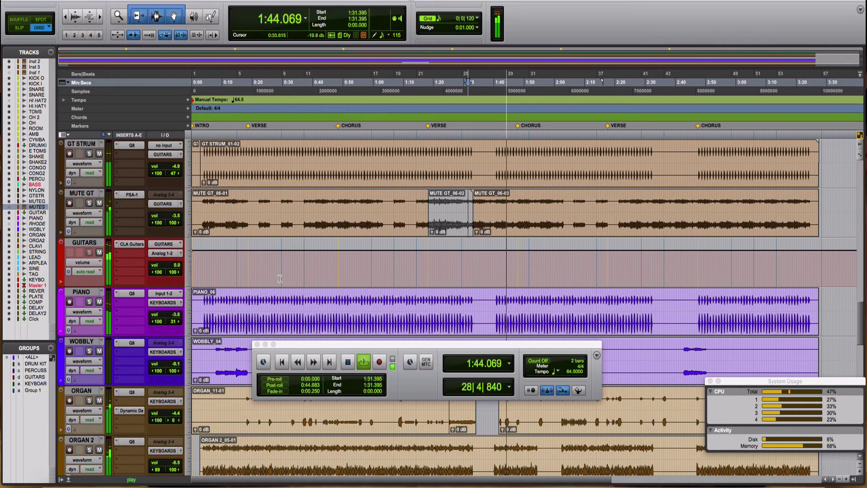
pyautogui.moveTo(428, 343); pyautogui.dragTo(462, 422)
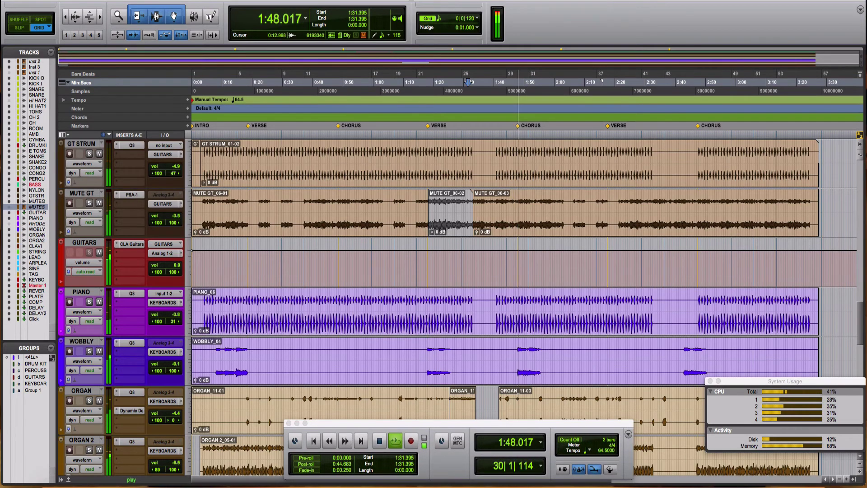
pyautogui.scroll(15, 469, 209)
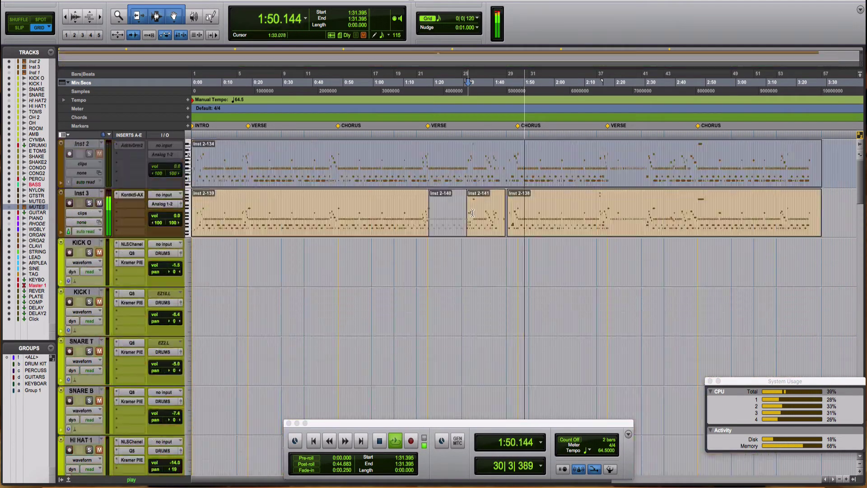
pyautogui.click(524, 231)
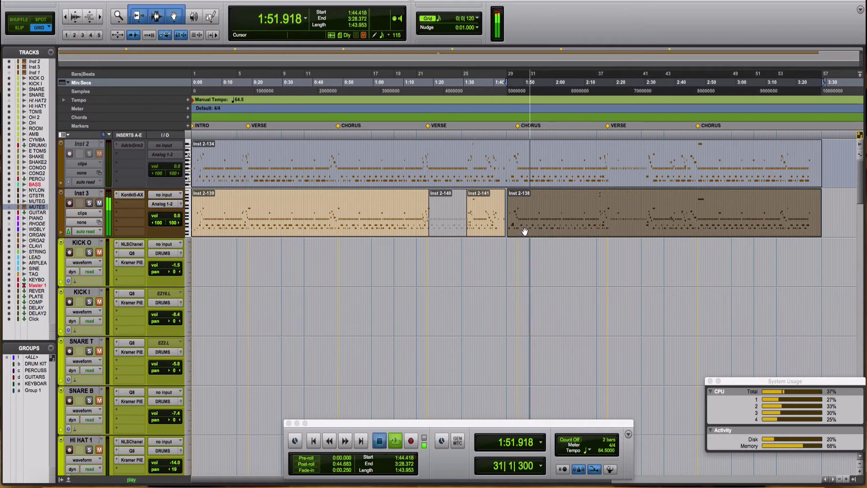
pyautogui.press('space')
pyautogui.doubleClick(524, 231)
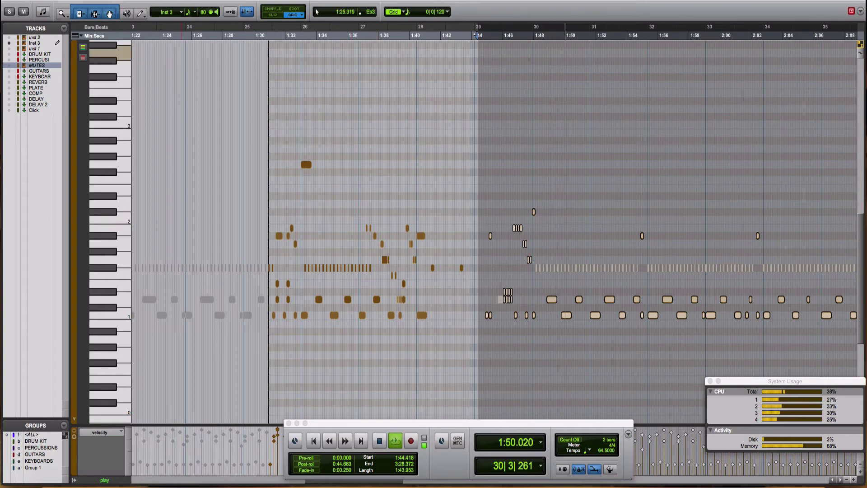
pyautogui.press('super+w')
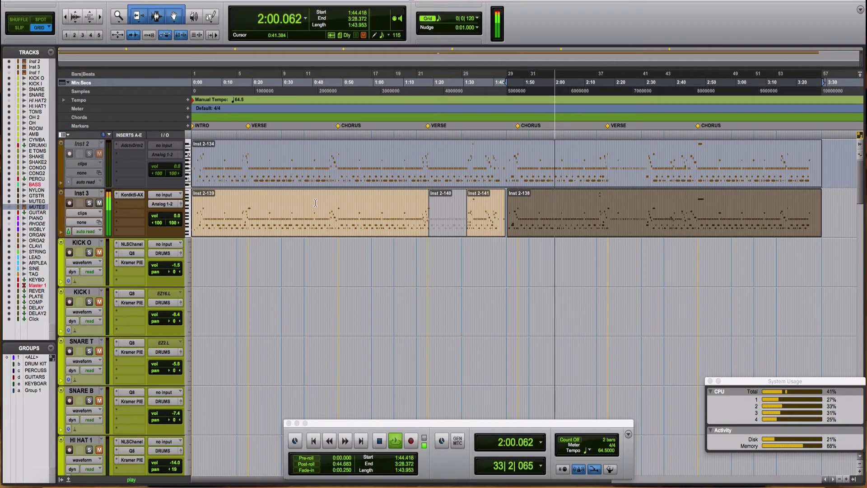
# Step: Raise the LEAD track's send b to DELAY 2 to -14.2 dB during playback
pyautogui.scroll(-6, 397, 286)
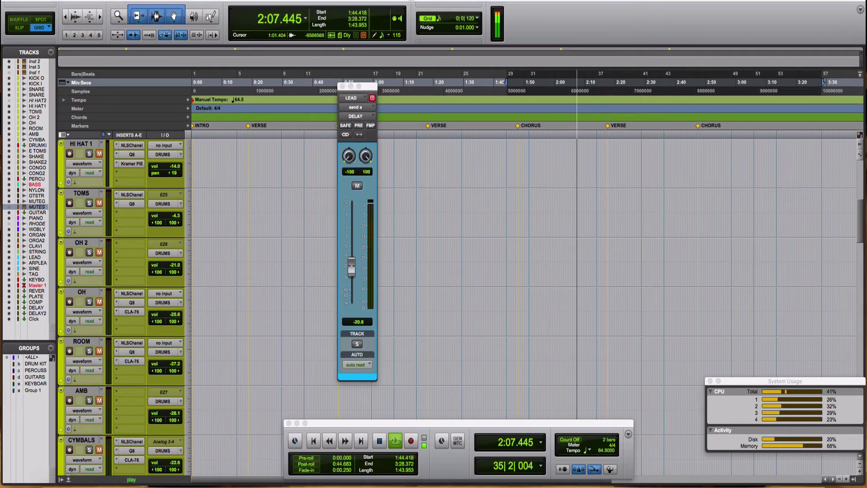
pyautogui.press('space')
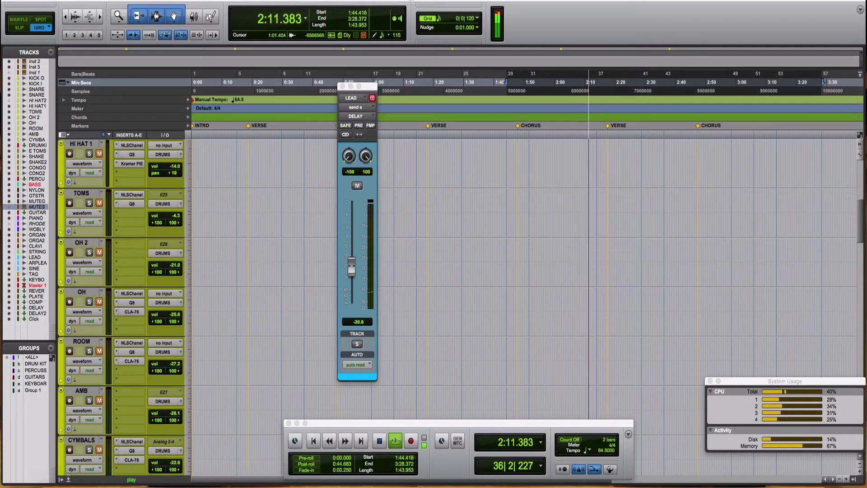
pyautogui.press('space')
pyautogui.press('space')
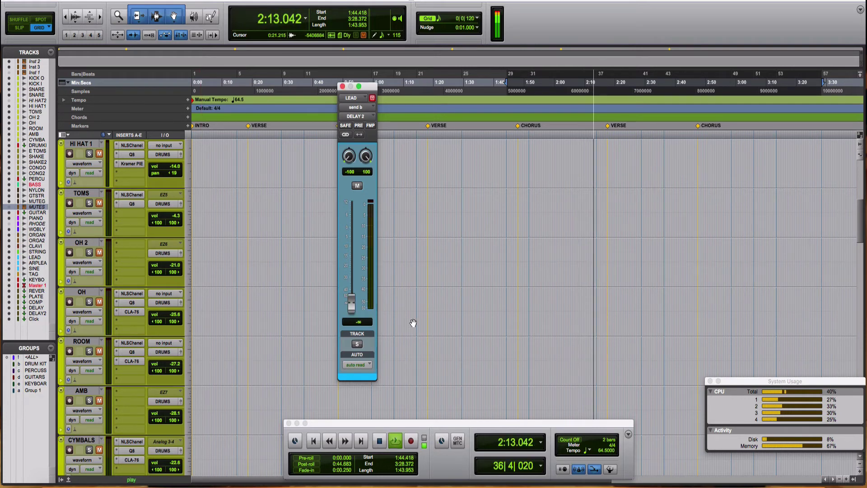
pyautogui.moveTo(354, 305); pyautogui.dragTo(352, 255)
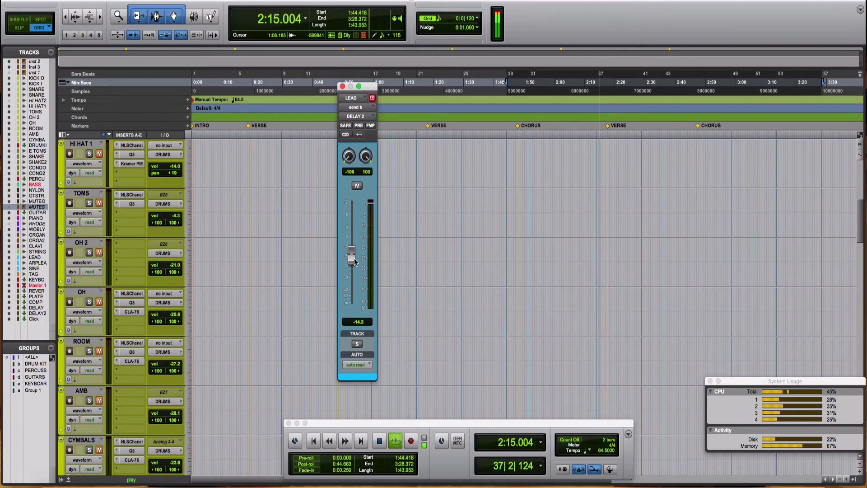
# Step: Audition the ARP LEAD clip from 2:10.000 and the LEAD clip from 1:47.906 with the delay send
pyautogui.scroll(-10, 446, 337)
pyautogui.scroll(-12, 447, 338)
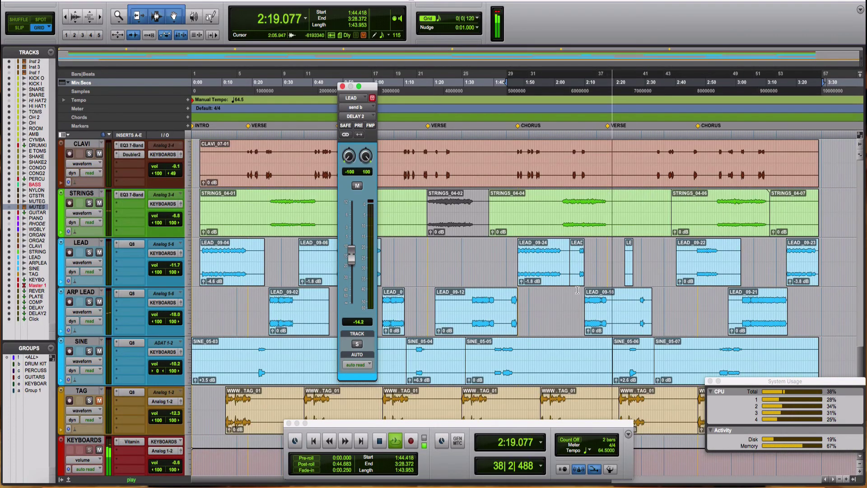
pyautogui.click(602, 322)
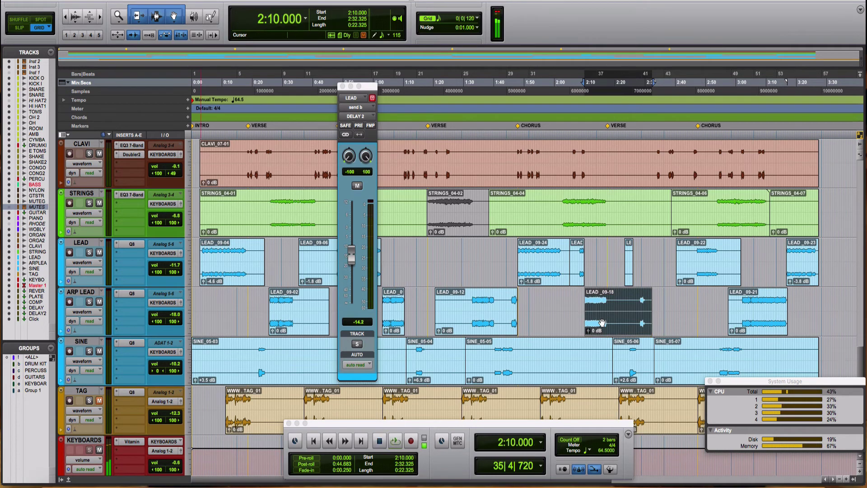
pyautogui.press('space')
pyautogui.click(539, 271)
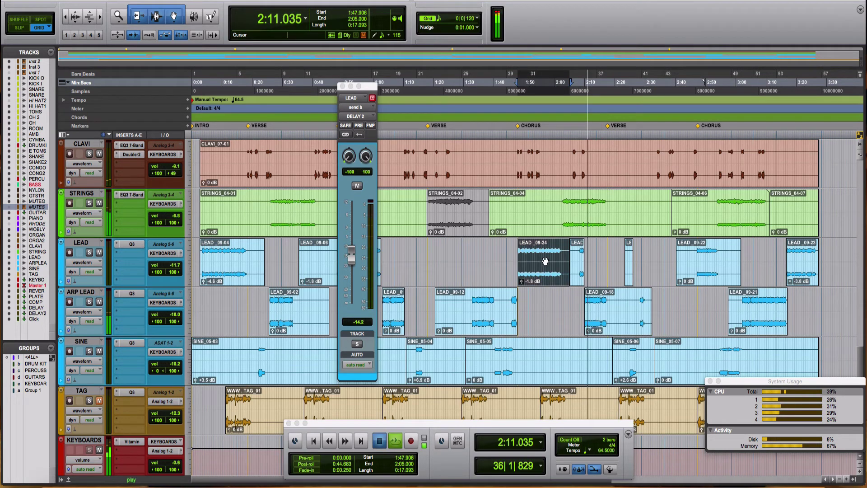
pyautogui.press('space')
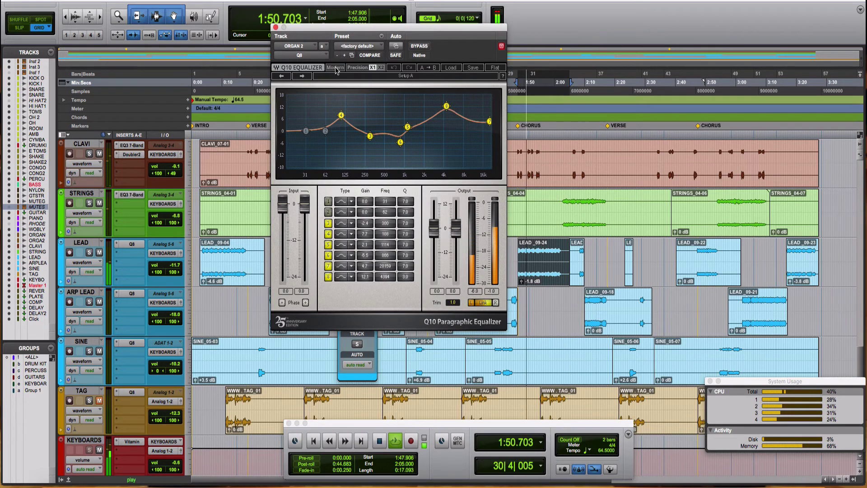
# Step: Using the Modern view of ORGAN 2's Q10 equalizer, set band 8 to 5.0 dB at 4897 Hz and band 4's gain to 7.3 dB
pyautogui.click(335, 68)
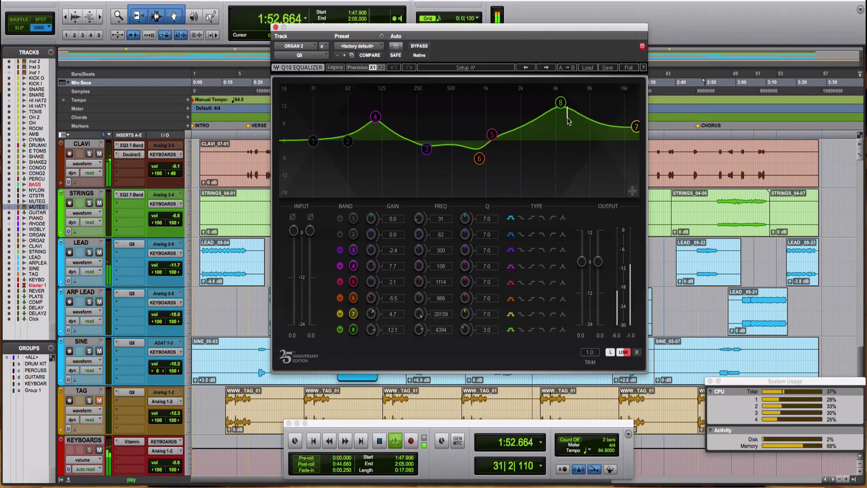
pyautogui.moveTo(561, 102); pyautogui.dragTo(568, 120)
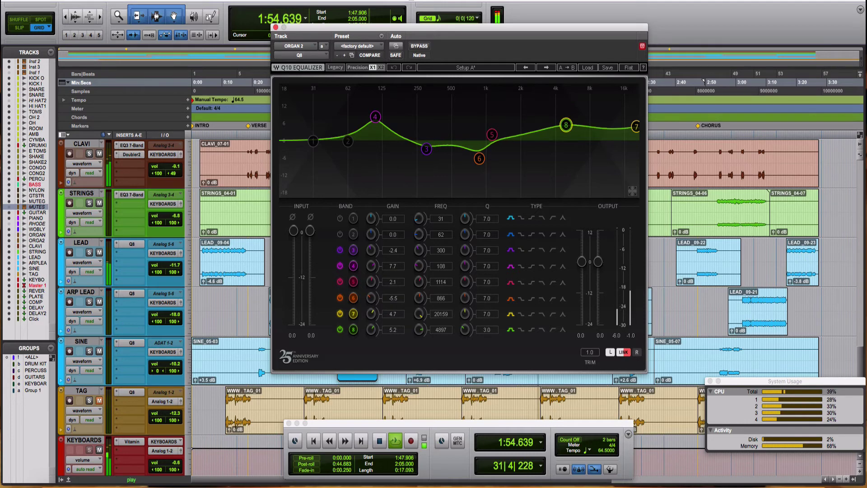
pyautogui.moveTo(376, 121); pyautogui.dragTo(375, 122)
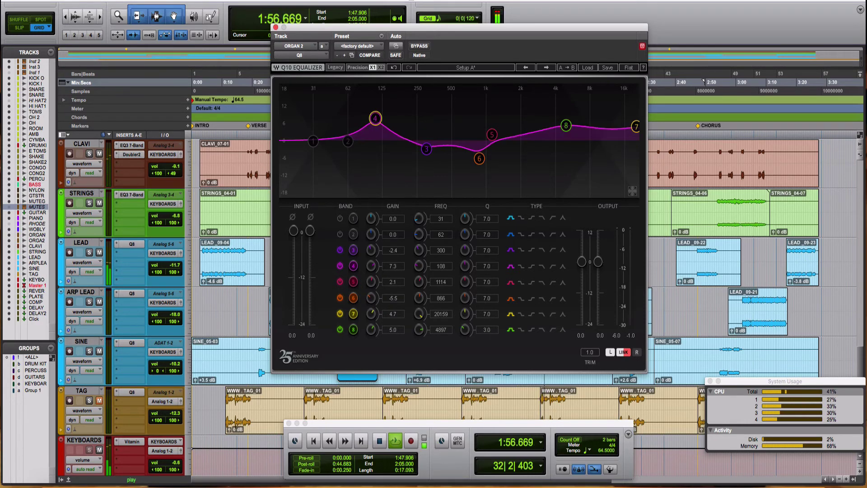
# Step: Set ORGAN 2's Q10 band 1 to -18.0 dB at 16 Hz and band 4 to 6.6 dB at 103 Hz, and audition the chorus from 1:59.069
pyautogui.moveTo(313, 141); pyautogui.dragTo(280, 198)
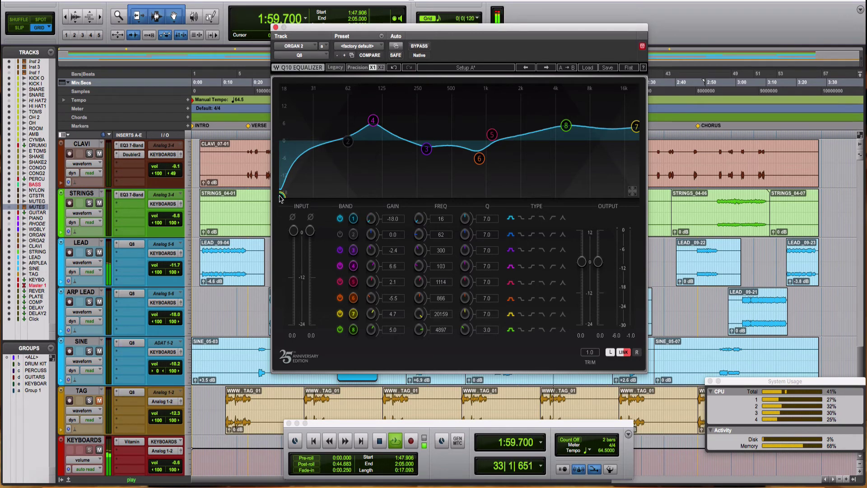
pyautogui.click(276, 28)
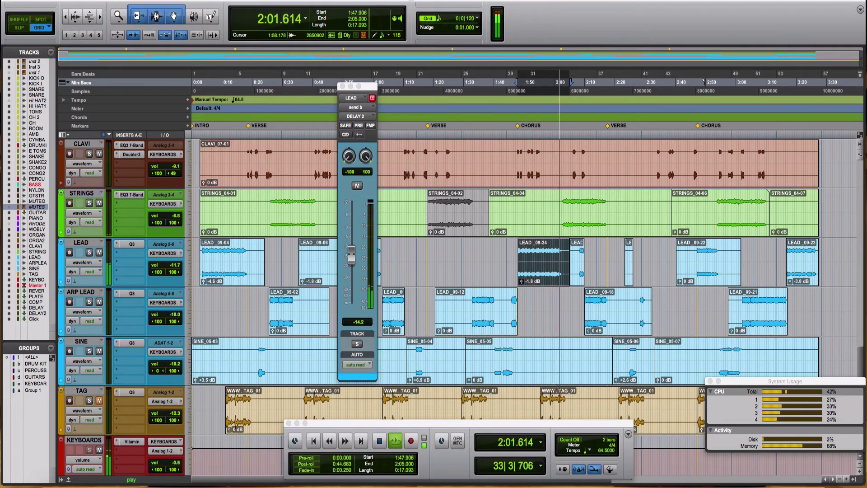
pyautogui.press('space')
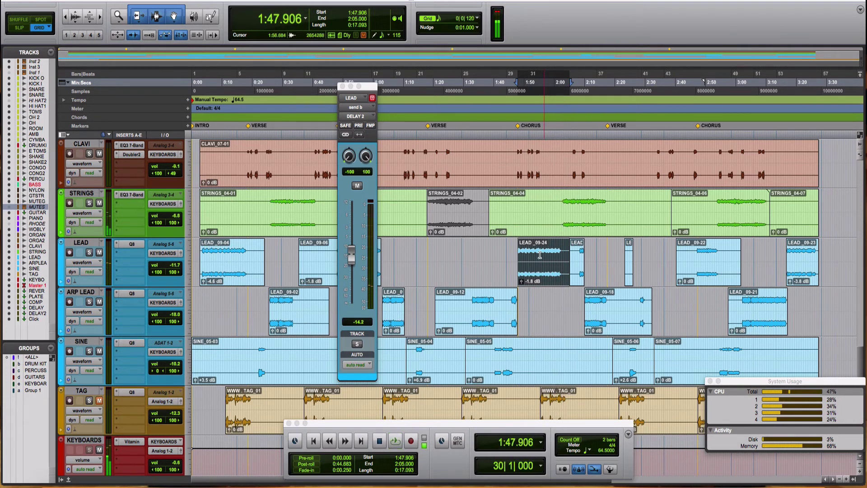
pyautogui.click(551, 256)
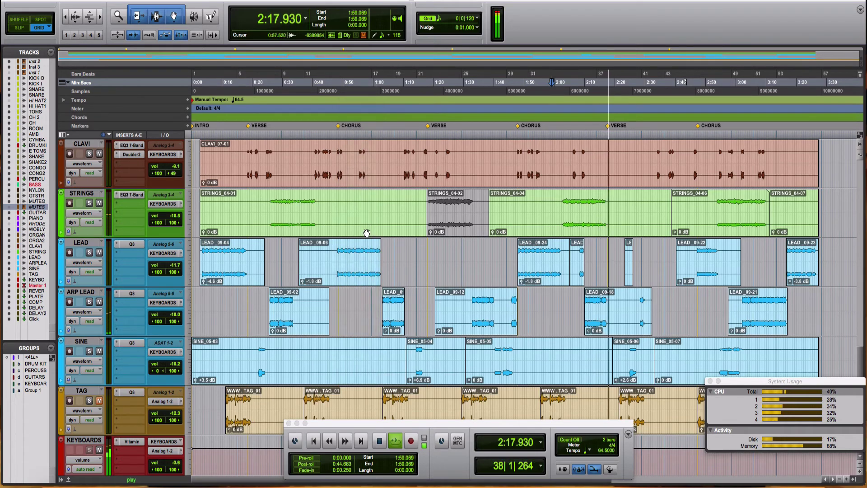
# Step: Audition the final chorus from 2:58.255 and 2:59.651 while examining the notes on the Inst 2 and Inst 3 tracks
pyautogui.scroll(10, 373, 232)
pyautogui.scroll(15, 373, 232)
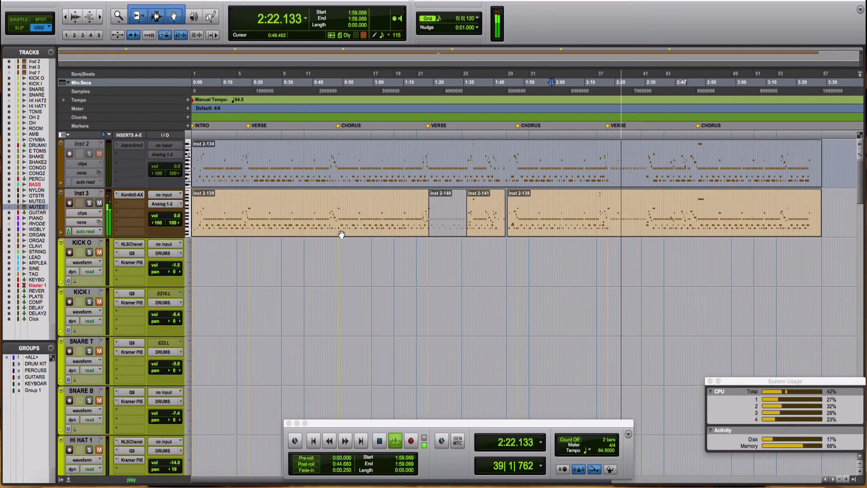
pyautogui.click(730, 153)
pyautogui.press('space')
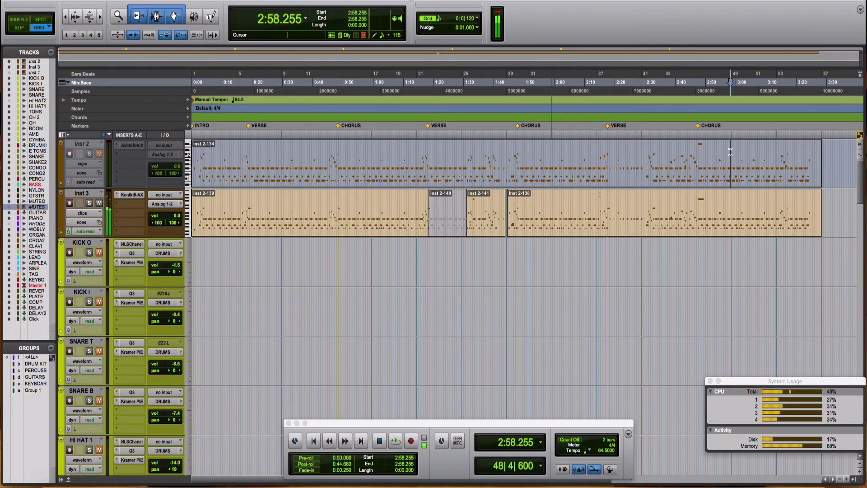
pyautogui.press('super+bracketright')
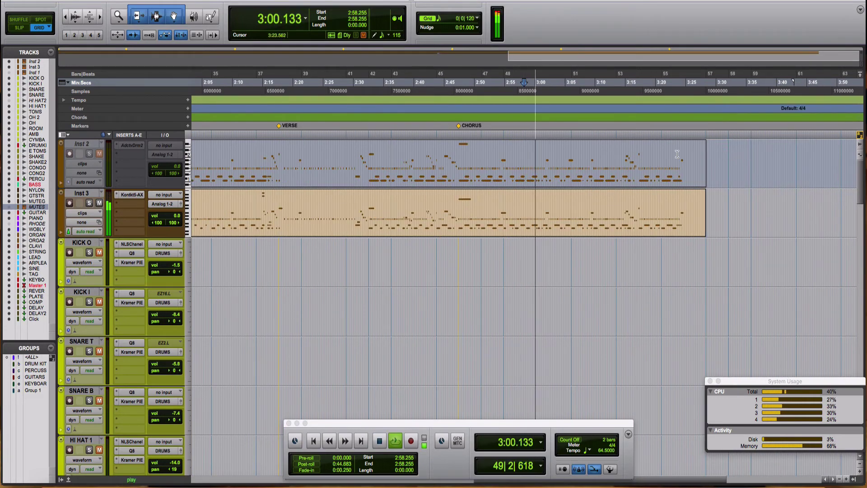
pyautogui.press('super+bracketright')
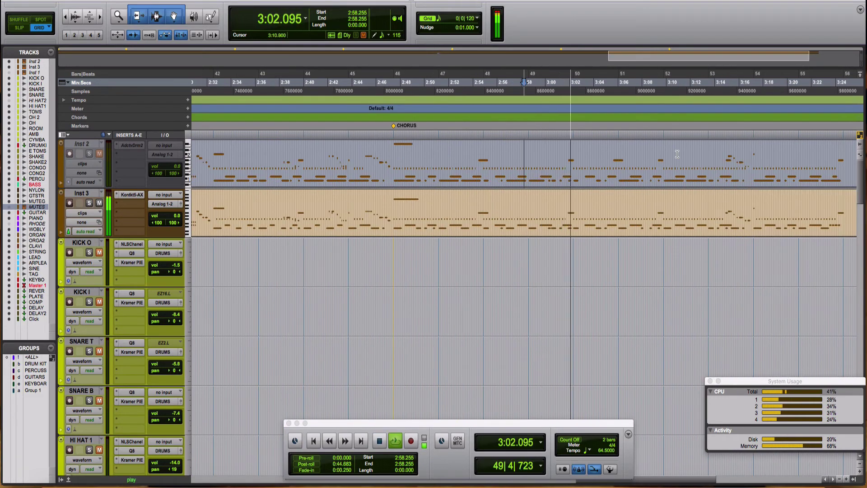
pyautogui.click(547, 162)
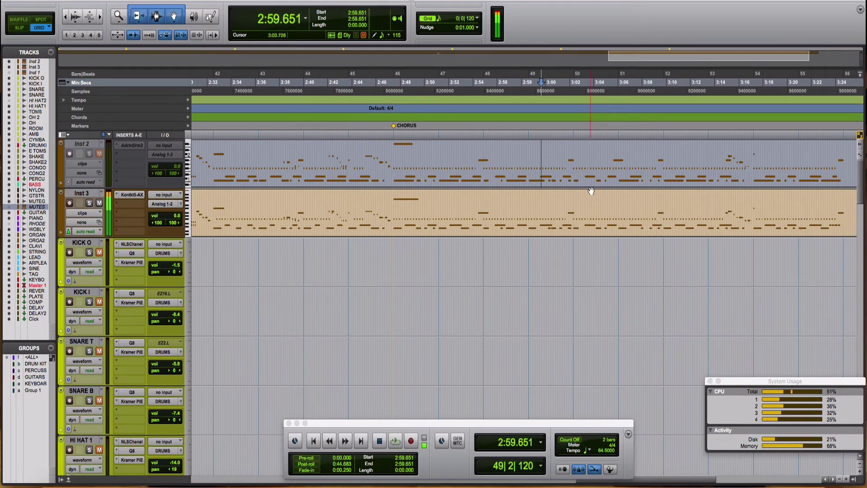
# Step: Open the Inst 3 clip starting at 1:44.418 in the MIDI editor and focus on the notes around 3:01.598
pyautogui.doubleClick(594, 221)
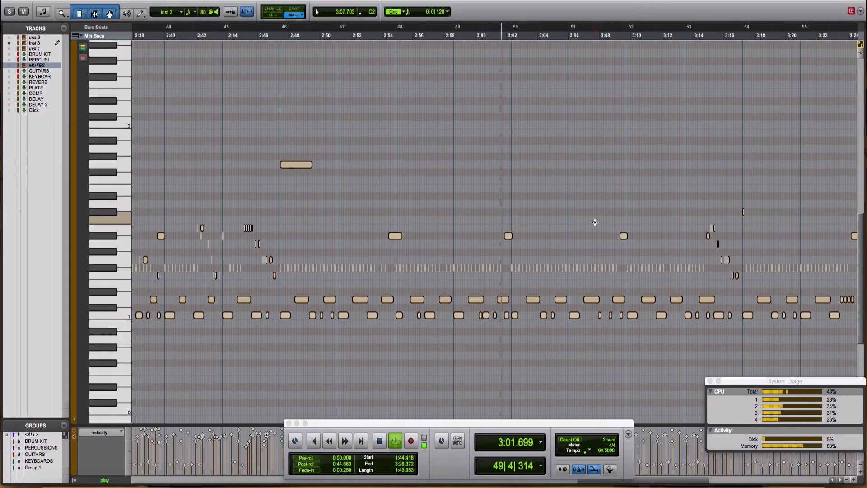
pyautogui.click(500, 177)
pyautogui.press('space')
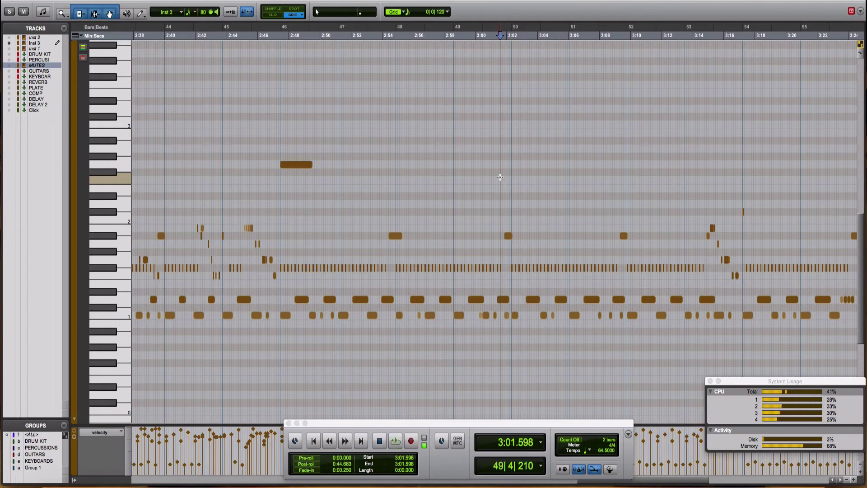
pyautogui.press('super+bracketright')
pyautogui.press('super+bracketright')
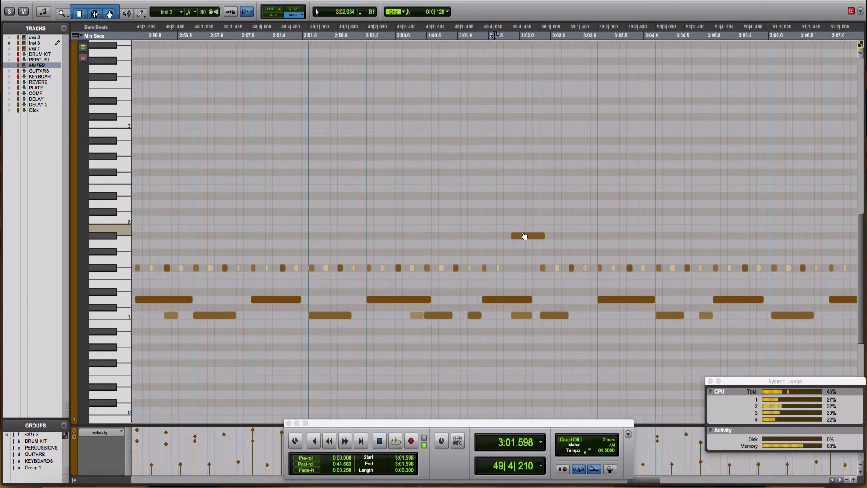
# Step: Add A2 and B2 notes at 50|1|000 by copying the nearby Bb1 note, raise their velocities to 127 and audition them
pyautogui.moveTo(523, 237); pyautogui.dragTo(554, 148)
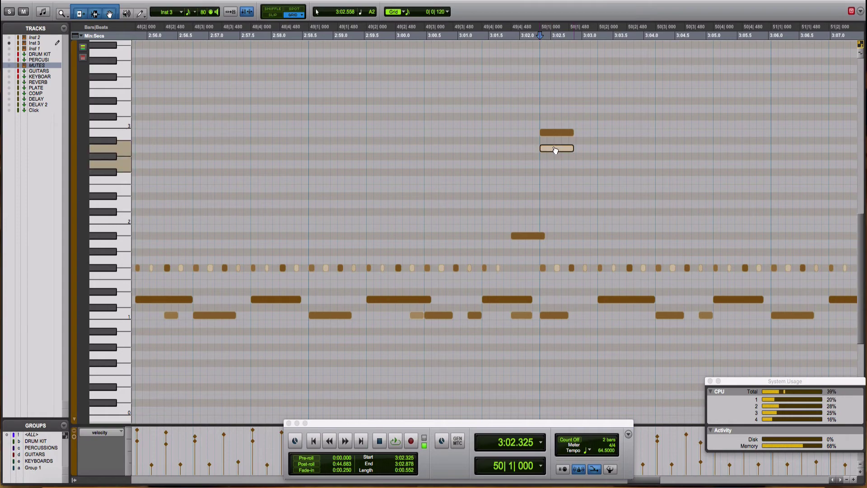
pyautogui.keyDown('shift'); pyautogui.click(557, 132); pyautogui.keyUp('shift')
pyautogui.hscroll(5, 565, 348)
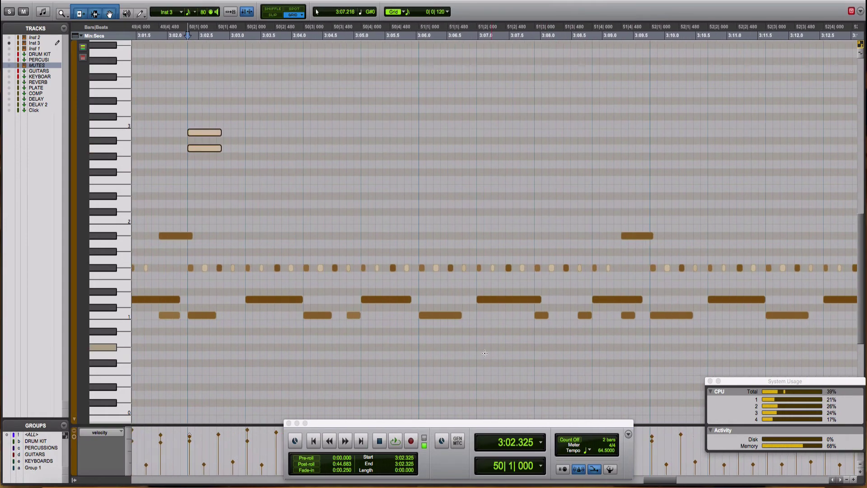
pyautogui.moveTo(191, 436); pyautogui.dragTo(195, 419)
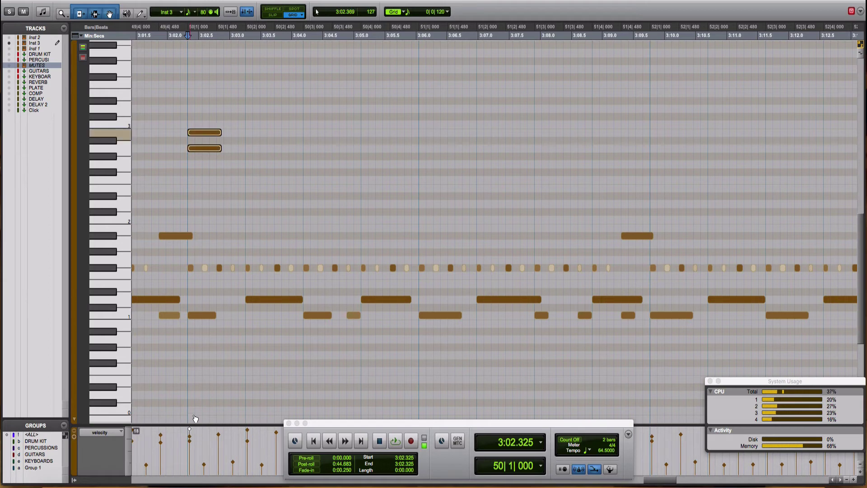
pyautogui.press('space')
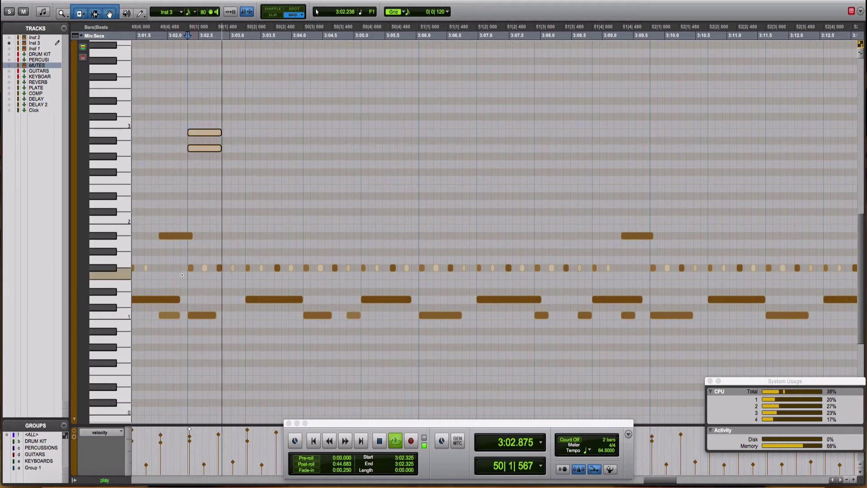
# Step: Move the A2 and B2 notes earlier to 49|4|000 and audition the passage from 2:59.912
pyautogui.hscroll(-2, 178, 245)
pyautogui.click(177, 244)
pyautogui.press('space')
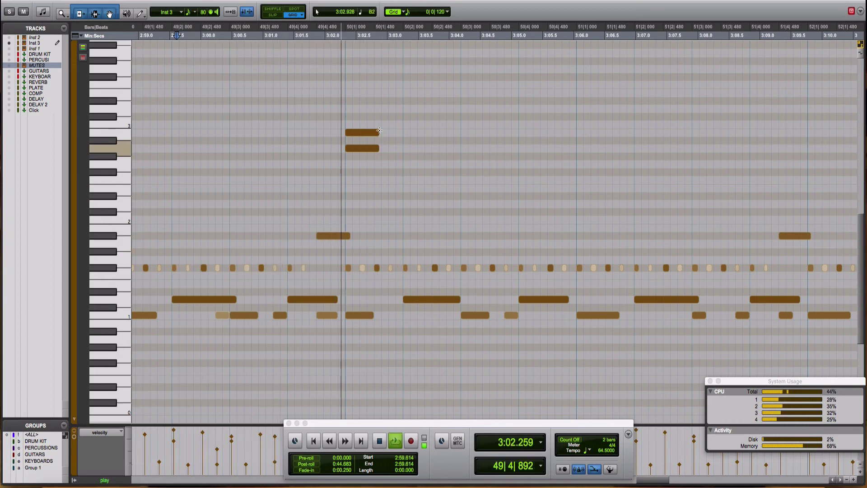
pyautogui.moveTo(366, 115); pyautogui.dragTo(305, 151)
pyautogui.press('space')
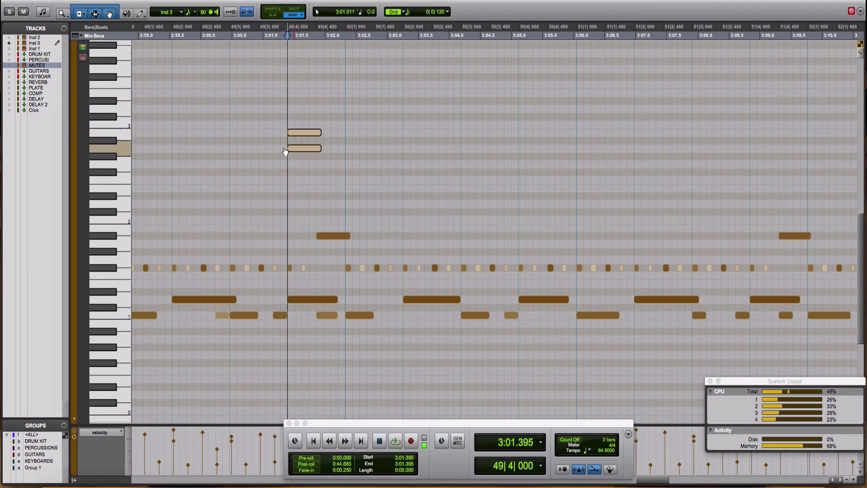
pyautogui.click(195, 135)
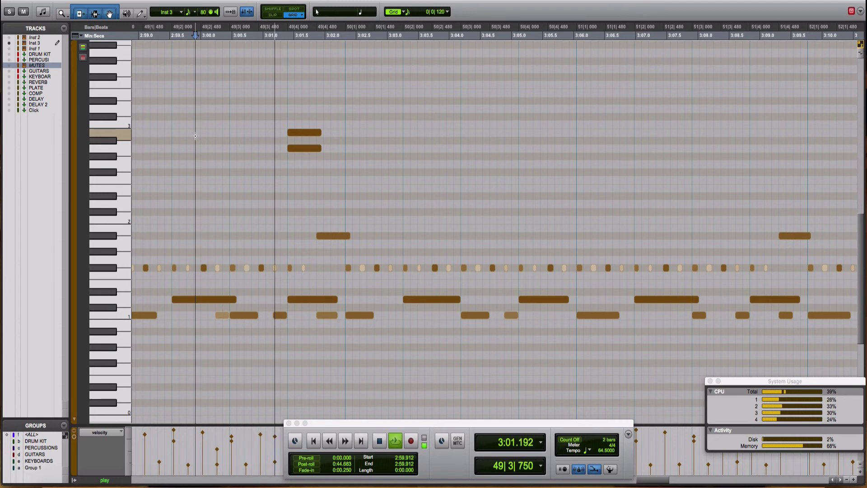
pyautogui.press('space')
# Step: Transpose the Bb1 note at 49|4|480 to B1, shorten it and audition it from 3:00.799
pyautogui.click(330, 237)
pyautogui.moveTo(330, 237)
pyautogui.mouseDown()
pyautogui.moveTo(331, 207)
pyautogui.moveTo(336, 233)
pyautogui.mouseUp()
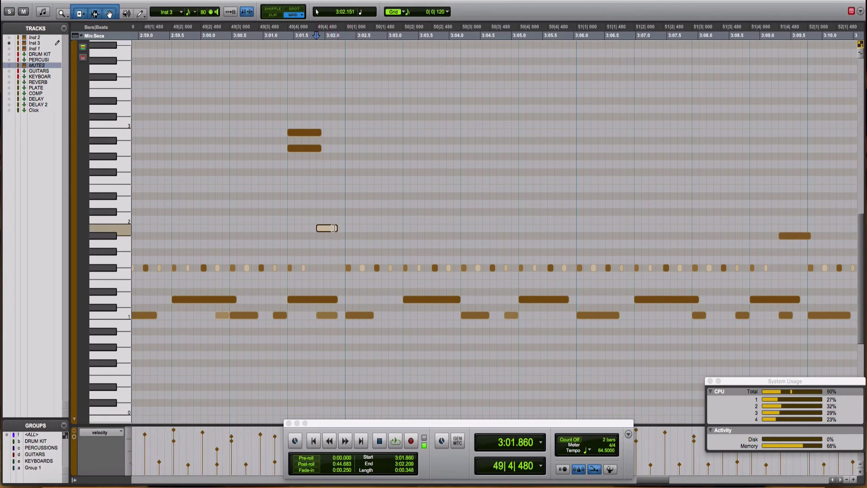
pyautogui.click(250, 200)
pyautogui.press('space')
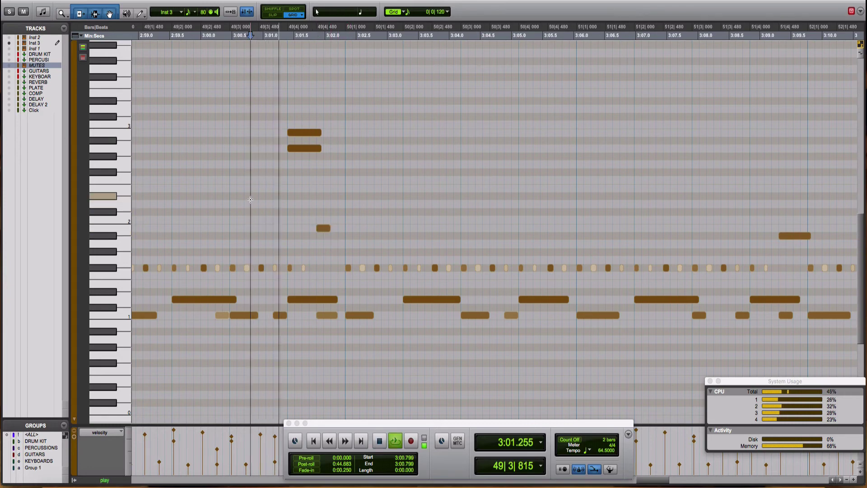
pyautogui.press('space')
# Step: Copy the short B1 note to A1 at 49|4|720 and audition the two-note fill from 3:01.053 and 3:00.443
pyautogui.click(323, 228)
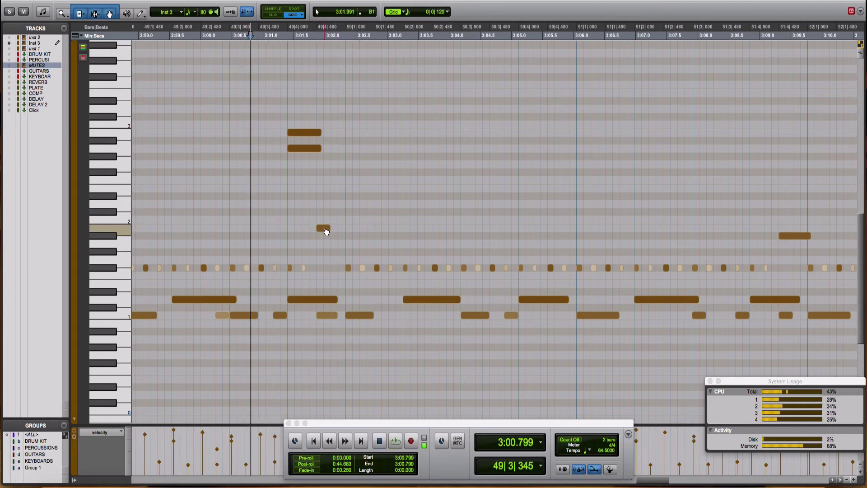
pyautogui.hscroll(5, 324, 235)
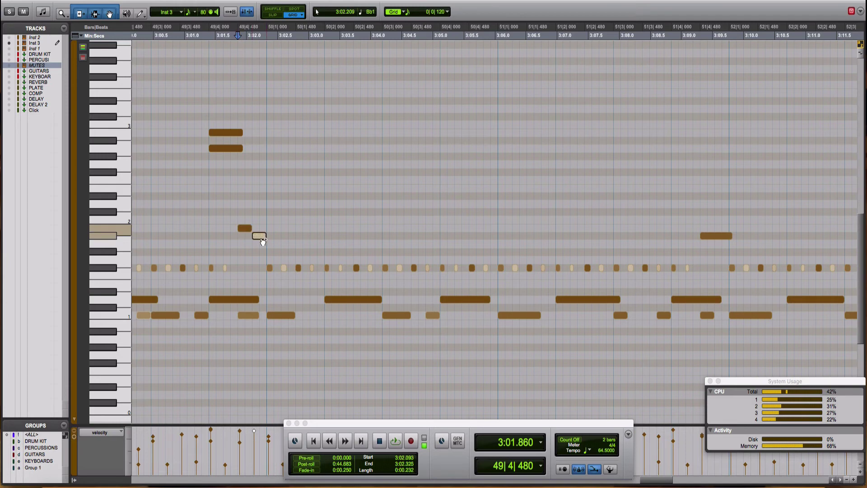
pyautogui.click(187, 230)
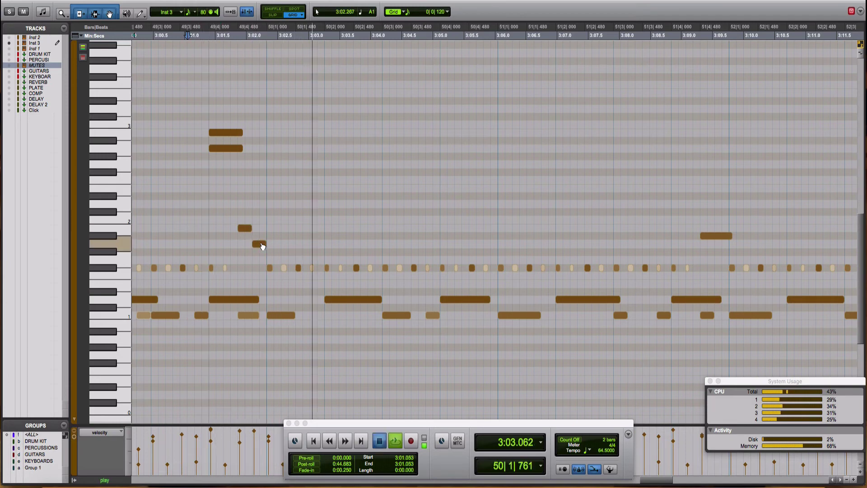
pyautogui.press('space')
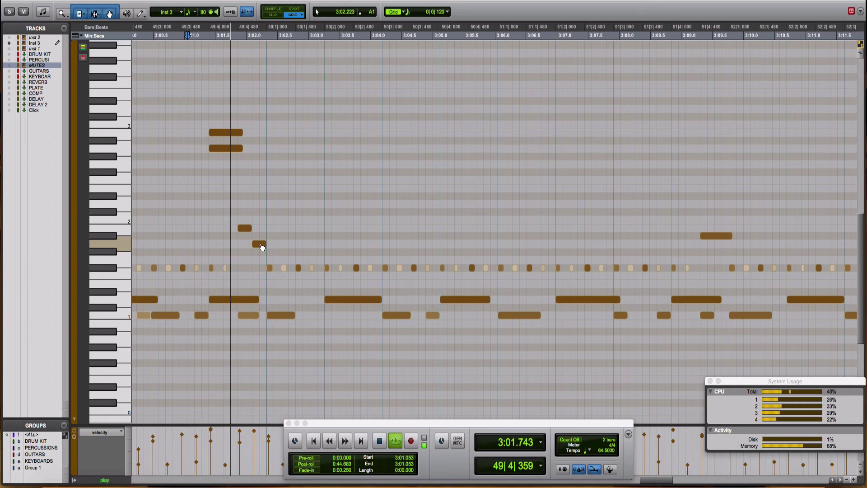
pyautogui.press('space')
pyautogui.click(149, 219)
pyautogui.press('space')
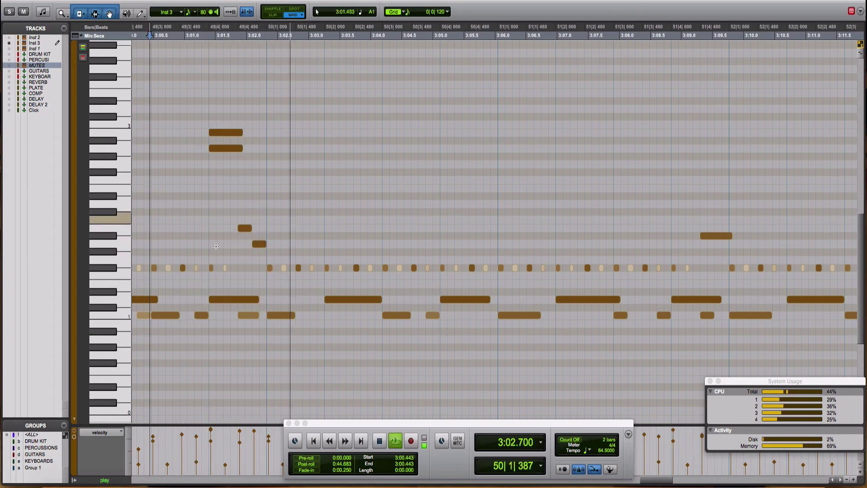
pyautogui.press('space')
pyautogui.press('space')
# Step: Shift the two fill notes later, B1 to 49|4|720 and A1 to 50|1|000, and audition from 3:01.061
pyautogui.moveTo(244, 228); pyautogui.dragTo(263, 232)
pyautogui.press('space')
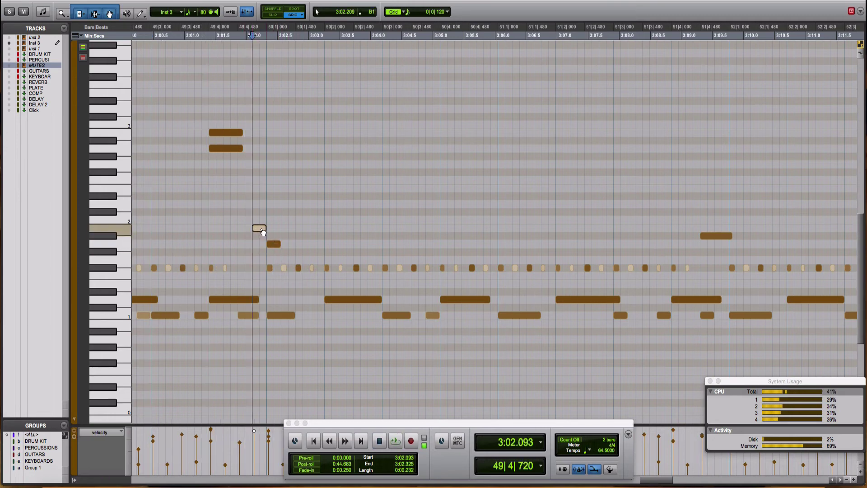
pyautogui.click(188, 224)
pyautogui.press('space')
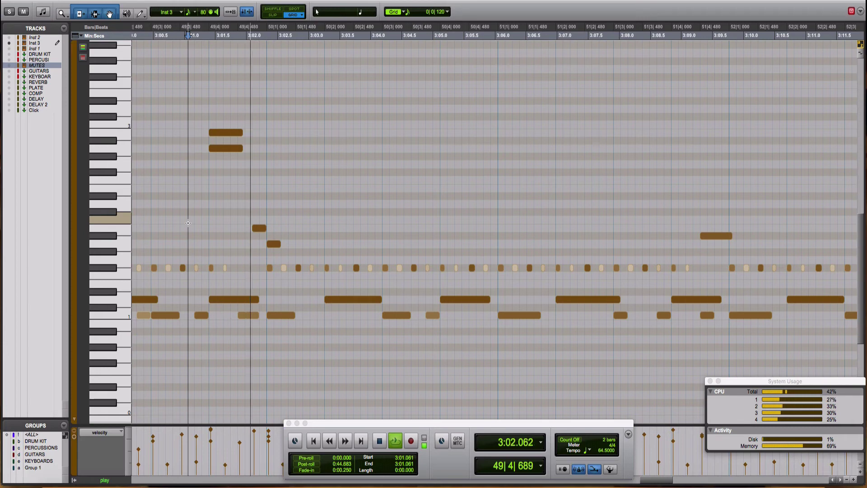
pyautogui.press('space')
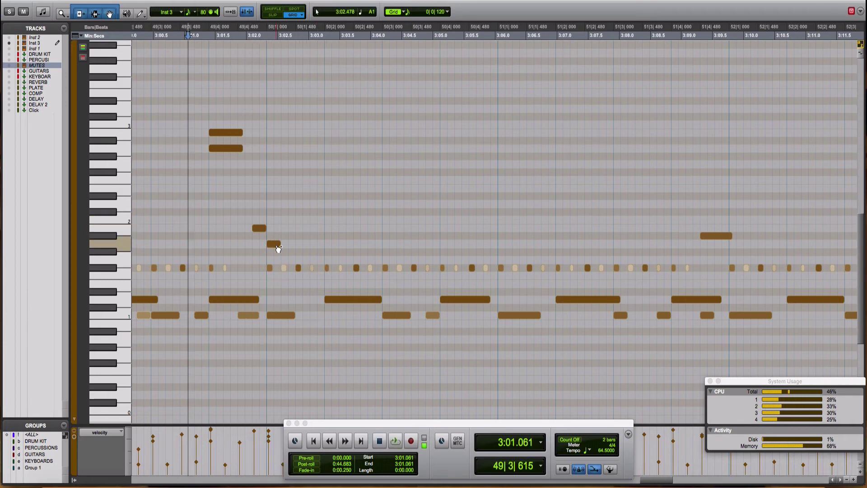
# Step: Copy the A1 fill note to G1 directly after it and audition the three-note fill repeatedly from 3:01.111
pyautogui.moveTo(278, 247); pyautogui.dragTo(289, 262)
pyautogui.click(191, 229)
pyautogui.press('space')
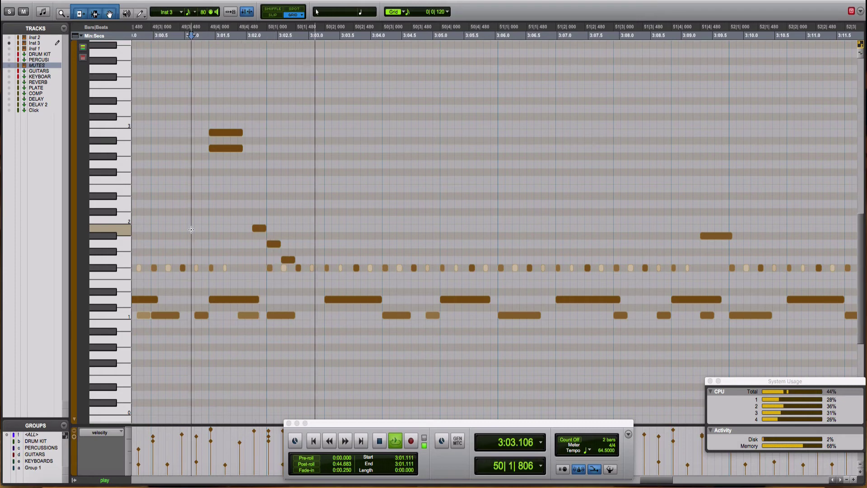
pyautogui.press('space')
pyautogui.press('space')
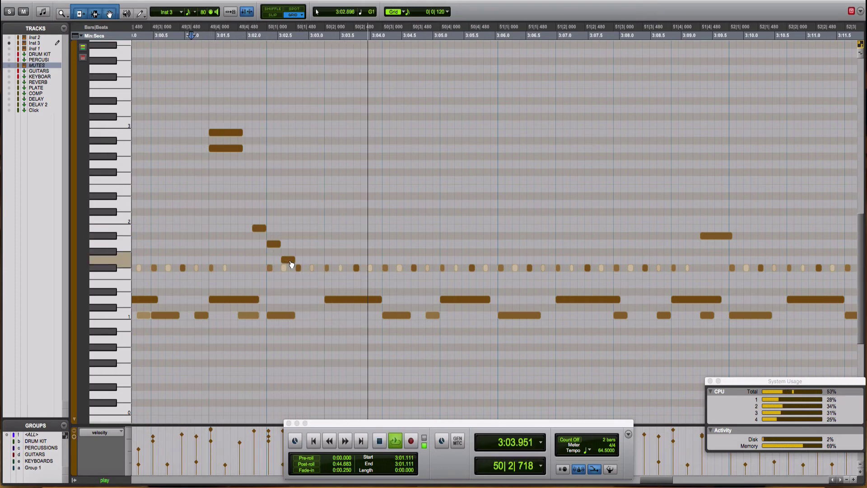
pyautogui.press('space')
pyautogui.press('space')
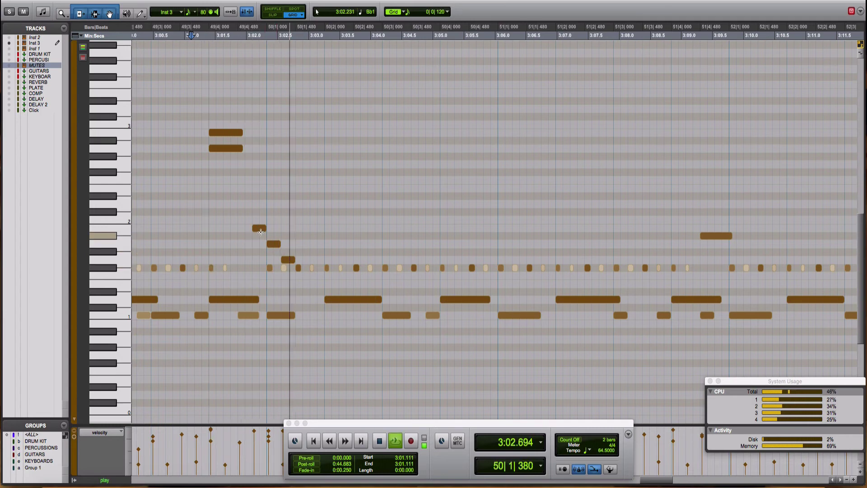
pyautogui.press('space')
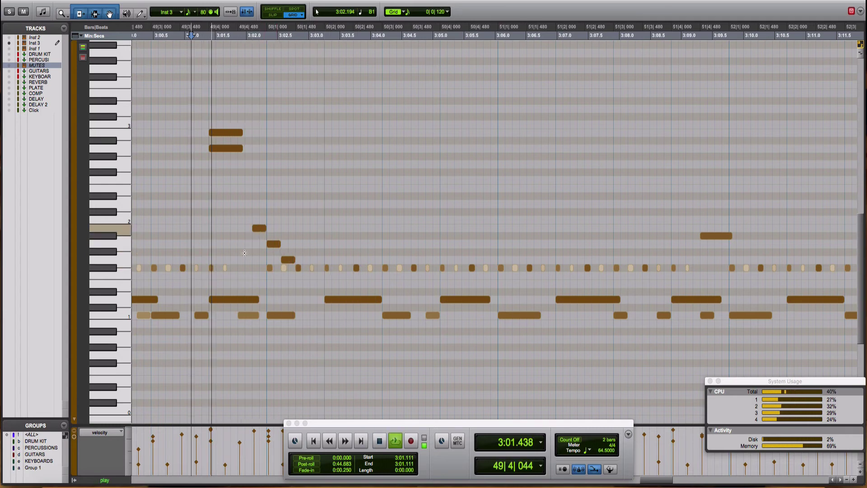
pyautogui.press('space')
# Step: Copy the two short F#1 notes at 49|4|000 to 49|4|480 and audition the passage from 3:00.312
pyautogui.moveTo(238, 268); pyautogui.dragTo(211, 268)
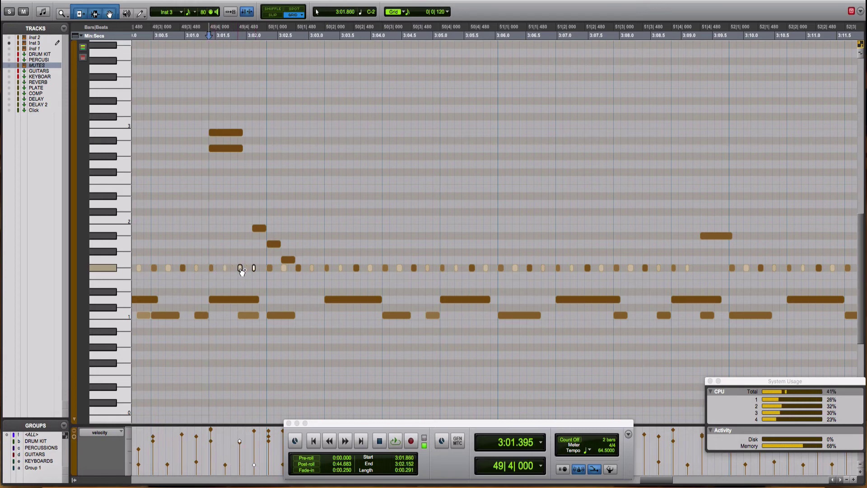
pyautogui.click(142, 201)
pyautogui.press('space')
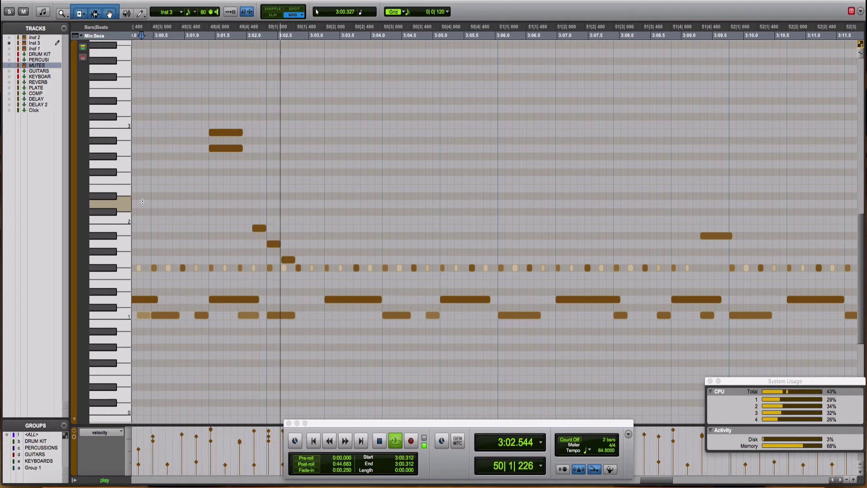
# Step: Shift the B1 and A1 fill notes to 50|1|000 and 50|1|240, delete the G1 fill note, and audition from 3:01.082
pyautogui.press('space')
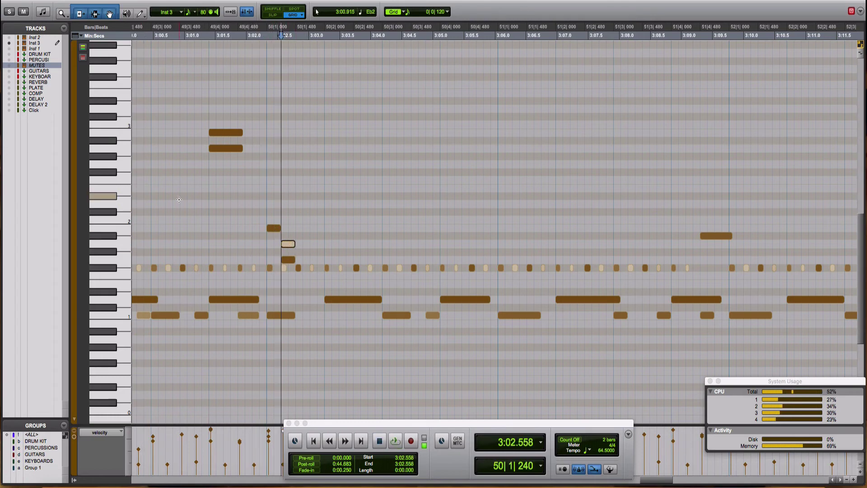
pyautogui.press('space')
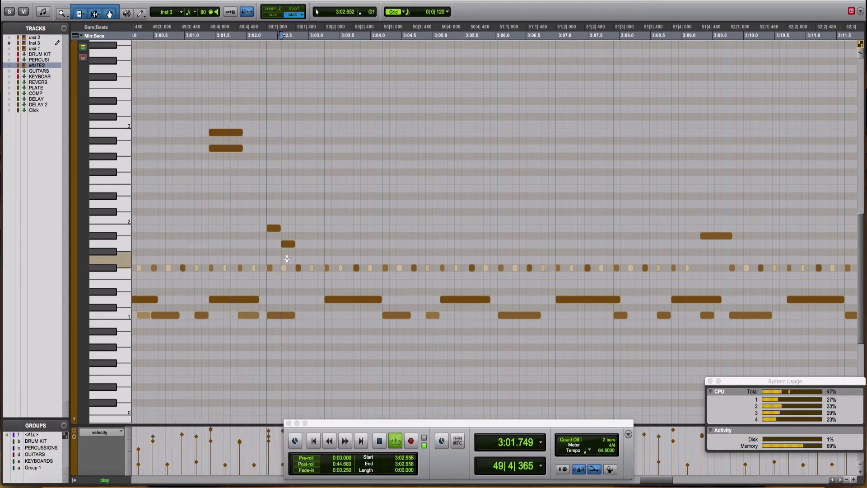
pyautogui.click(190, 213)
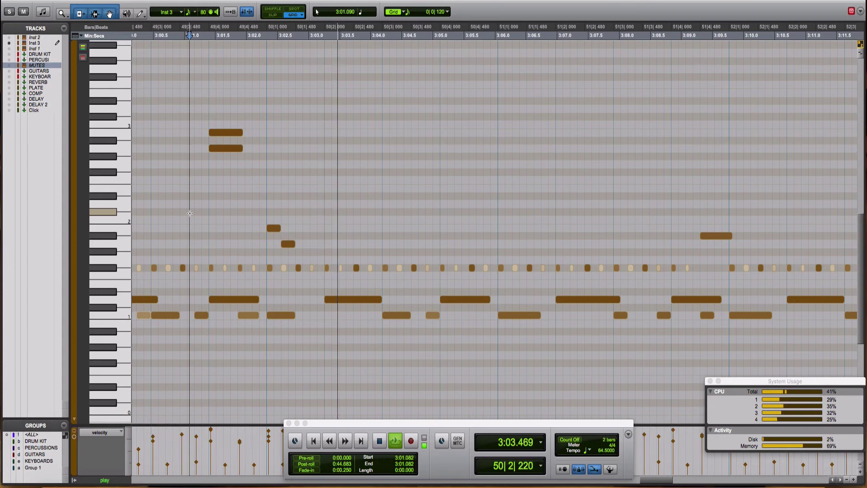
# Step: Move the two fill notes to start at 50|2|000 and audition the passage repeatedly from 3:01.598
pyautogui.moveTo(266, 211); pyautogui.dragTo(327, 231)
pyautogui.press('space')
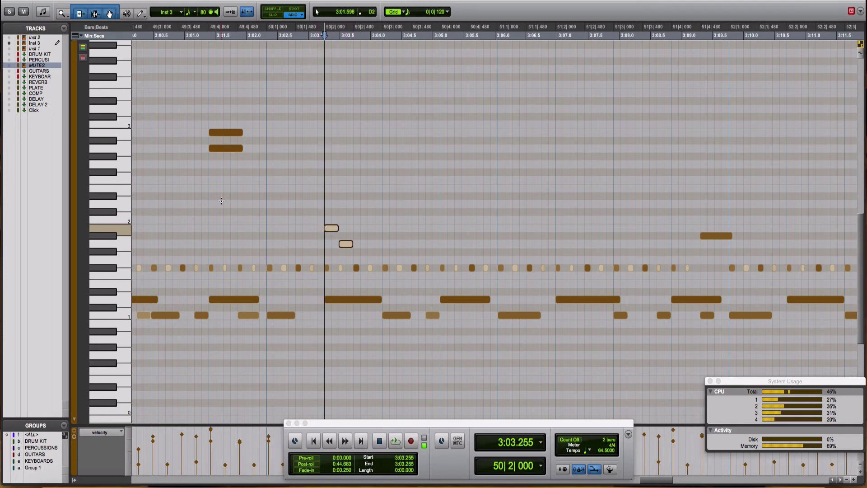
pyautogui.click(221, 201)
pyautogui.press('space')
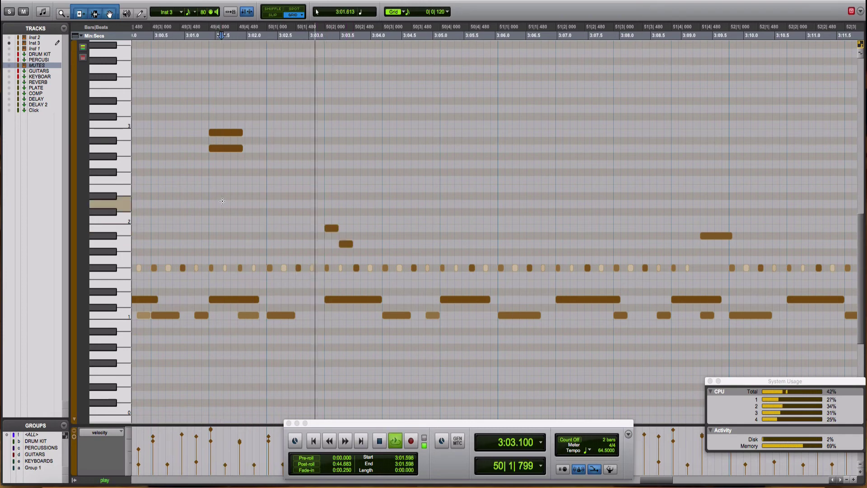
pyautogui.press('space')
pyautogui.press('space')
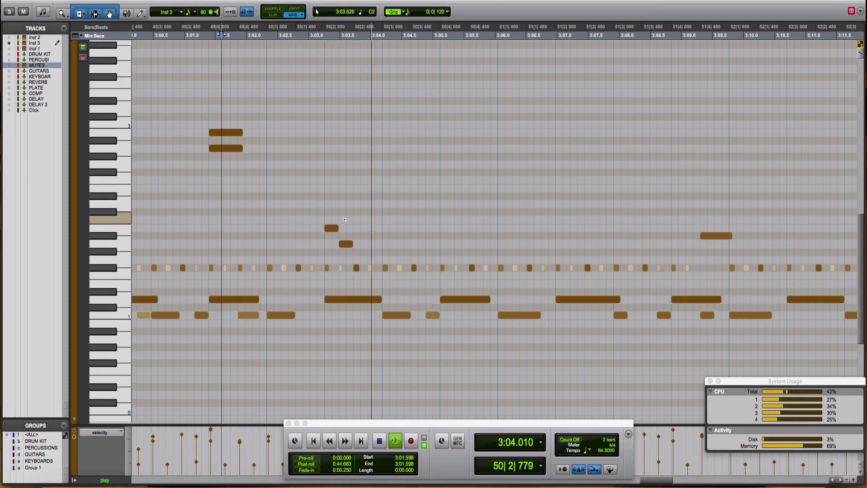
pyautogui.press('space')
# Step: Shift the two fill notes later, B1 to 50|2|240 and A1 to 50|2|480, and audition from 3:02.899 and 3:03.037
pyautogui.click(331, 229)
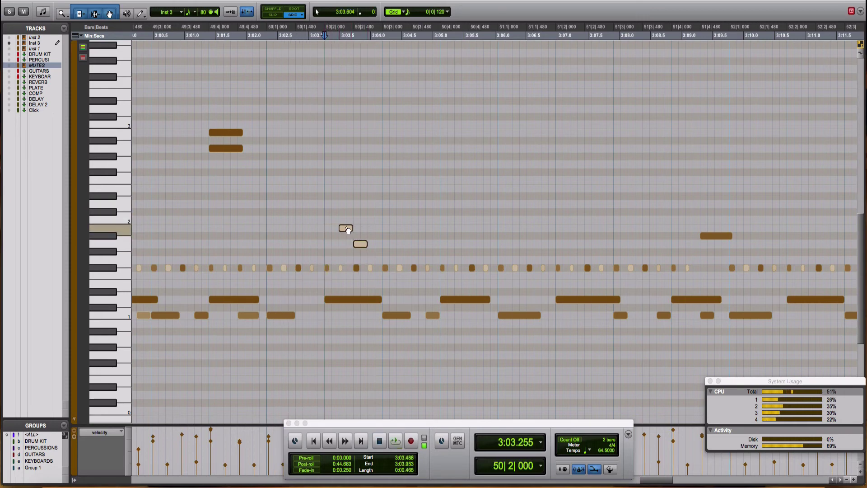
pyautogui.press('space')
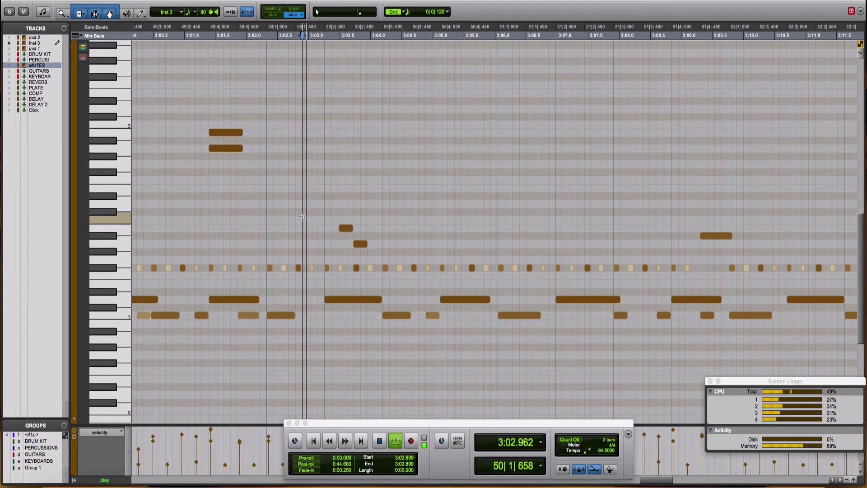
pyautogui.press('space')
pyautogui.click(360, 244)
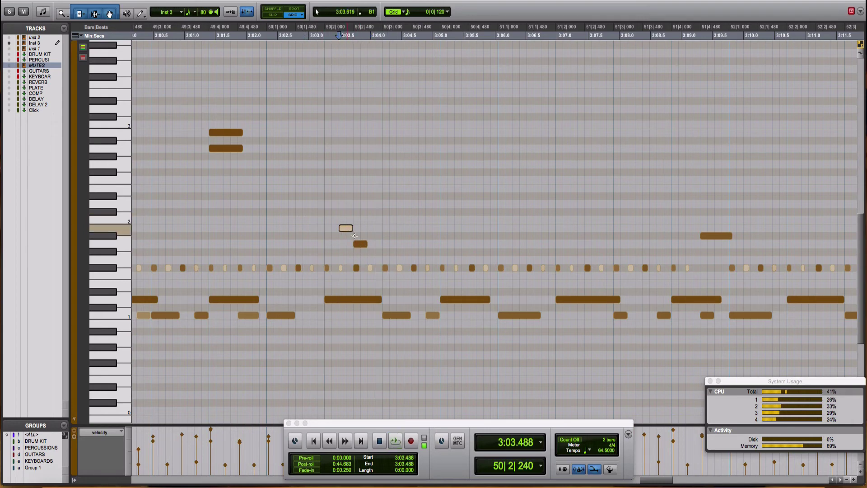
pyautogui.click(311, 225)
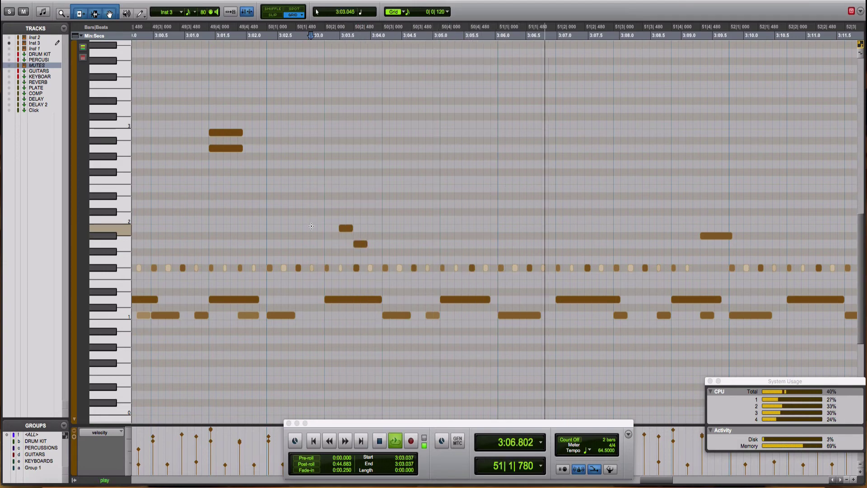
# Step: Delete the remaining B1 and A1 fill notes in bar 50
pyautogui.moveTo(330, 205); pyautogui.dragTo(380, 240)
pyautogui.press('Delete')
# Step: Lengthen the short C#2 note at 54|1|000 to about 840 ticks, move it up to G2, and audition from 3:16.402
pyautogui.press('super+bracketleft')
pyautogui.press('super+bracketleft')
pyautogui.press('super+bracketleft')
pyautogui.press('super+bracketleft')
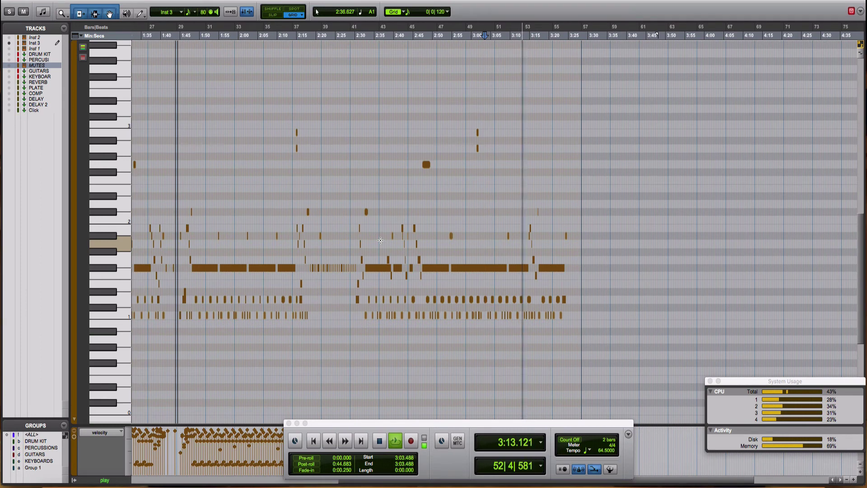
pyautogui.hscroll(-10, 380, 240)
pyautogui.hscroll(-2, 381, 239)
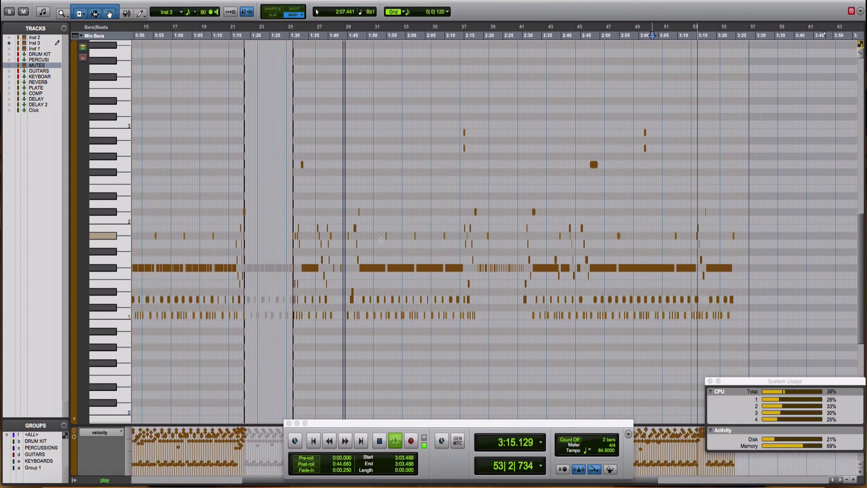
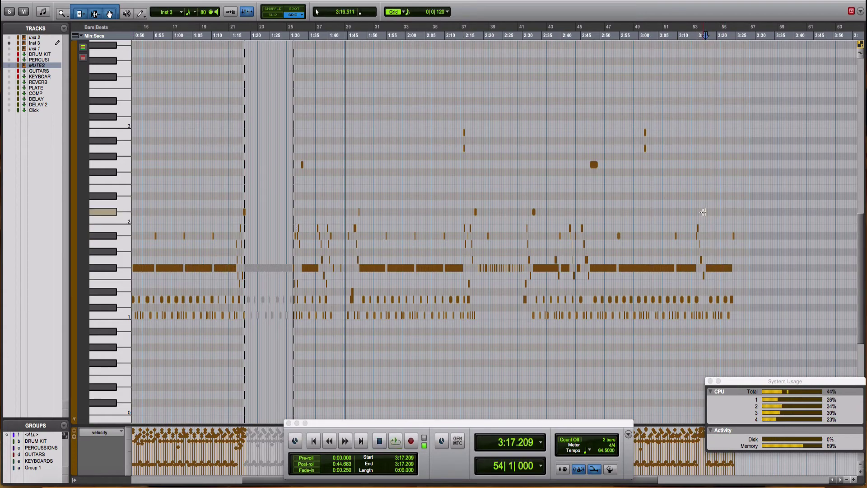
pyautogui.press('super+bracketright')
pyautogui.press('super+bracketright')
pyautogui.press('super+bracketright')
pyautogui.press('super+bracketright')
pyautogui.click(496, 212)
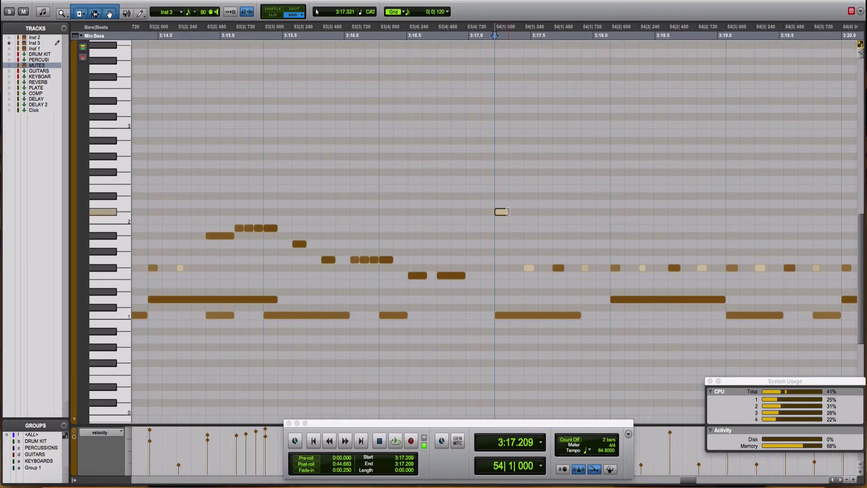
pyautogui.moveTo(507, 212); pyautogui.dragTo(585, 221)
pyautogui.moveTo(516, 215); pyautogui.dragTo(513, 167)
pyautogui.click(394, 141)
pyautogui.press('space')
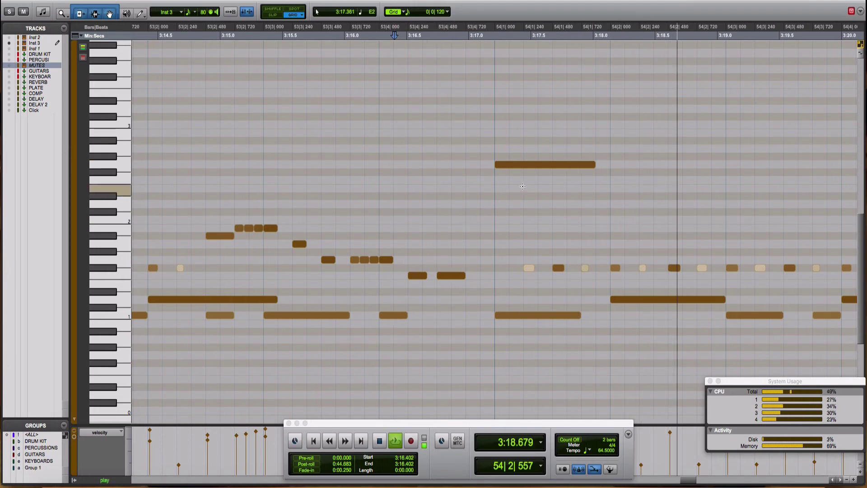
# Step: Set the velocity of the G2 note at 54|1|000 to about 120 and audition from its start
pyautogui.click(518, 166)
pyautogui.press('space')
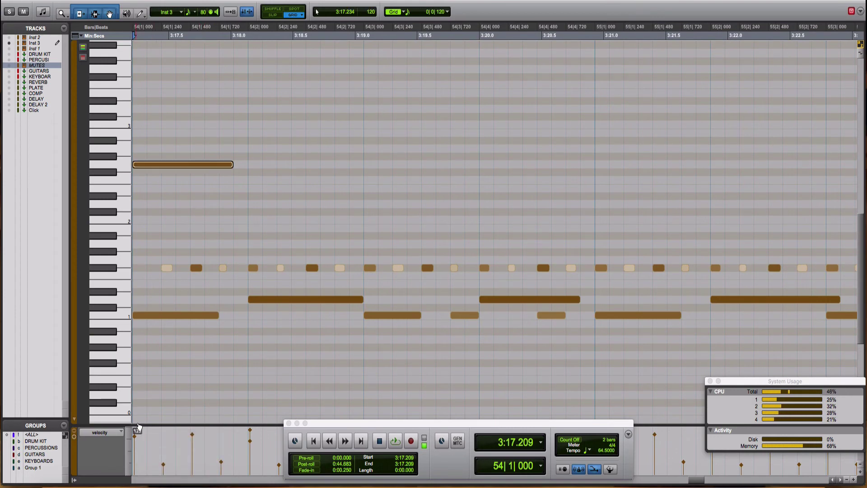
pyautogui.press('space')
pyautogui.press('r')
pyautogui.press('r')
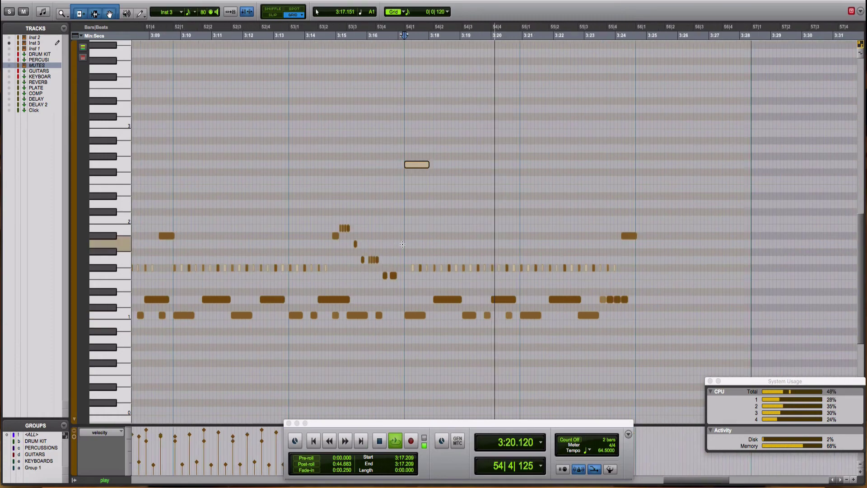
pyautogui.press('space')
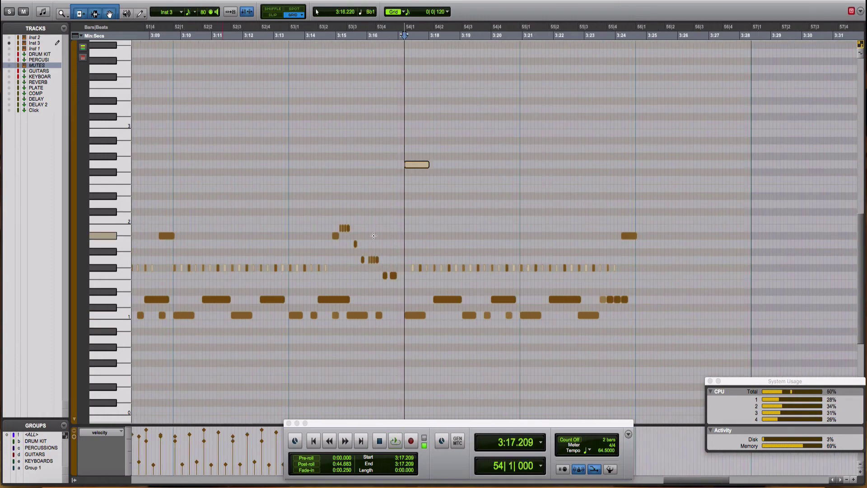
# Step: Go to the early part of the song and audition the drums from 0:27.558 into bar 10
pyautogui.hscroll(-5, 374, 236)
pyautogui.press('r')
pyautogui.press('r')
pyautogui.press('r')
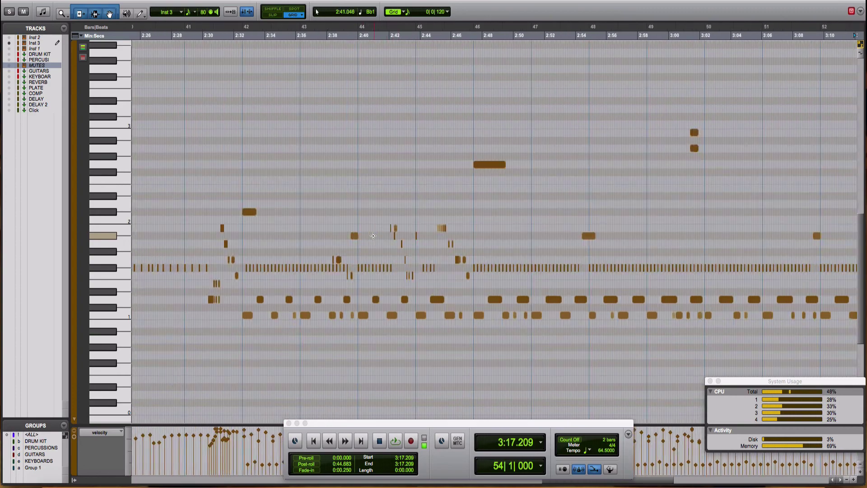
pyautogui.press('r')
pyautogui.press('r')
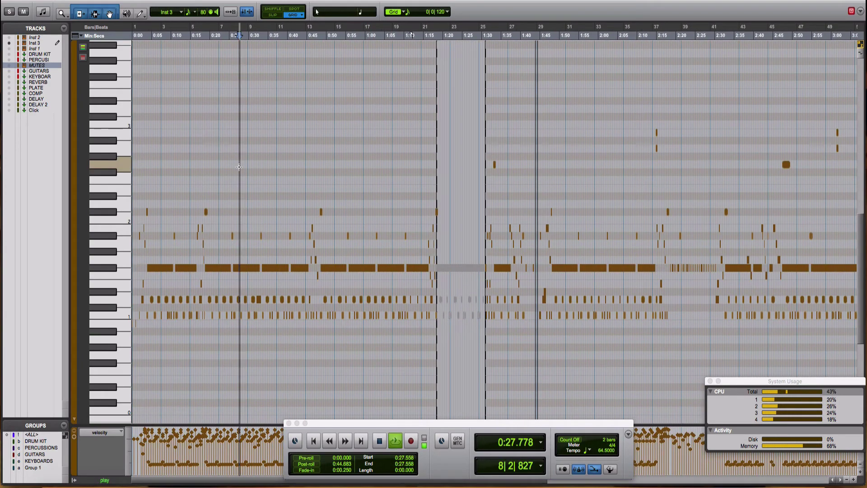
pyautogui.press('t')
pyautogui.press('t')
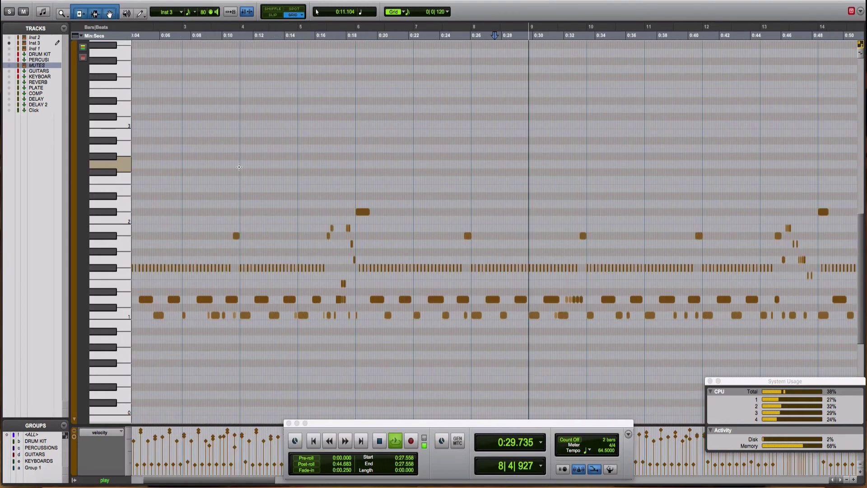
pyautogui.press('t')
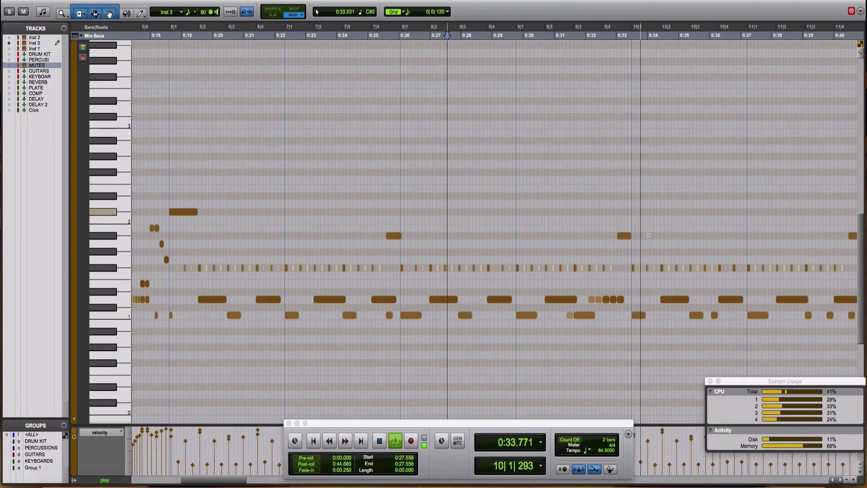
pyautogui.press('space')
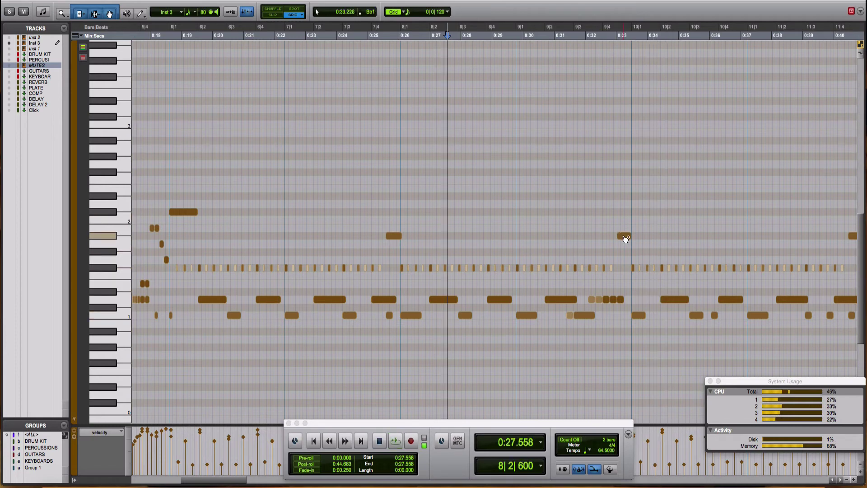
# Step: Copy the Bb1 note at the end of bar 9 to B2 and A2 at 10|1|000
pyautogui.moveTo(625, 239); pyautogui.dragTo(651, 224)
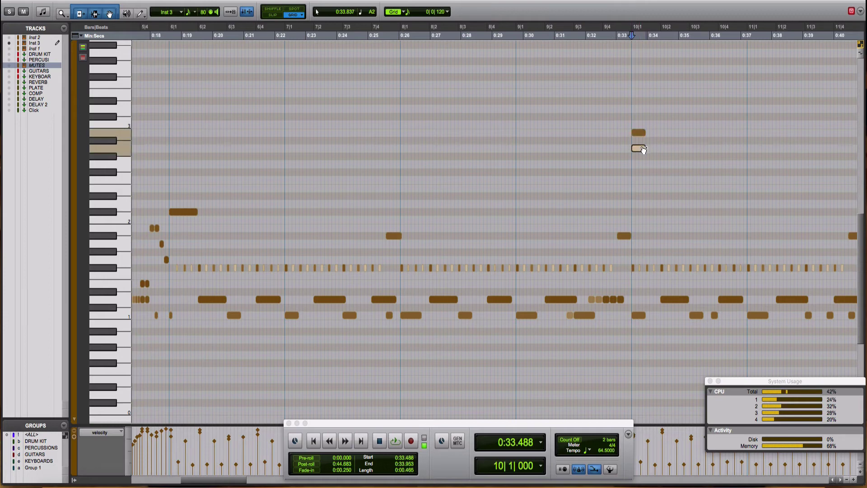
pyautogui.moveTo(641, 121); pyautogui.dragTo(630, 153)
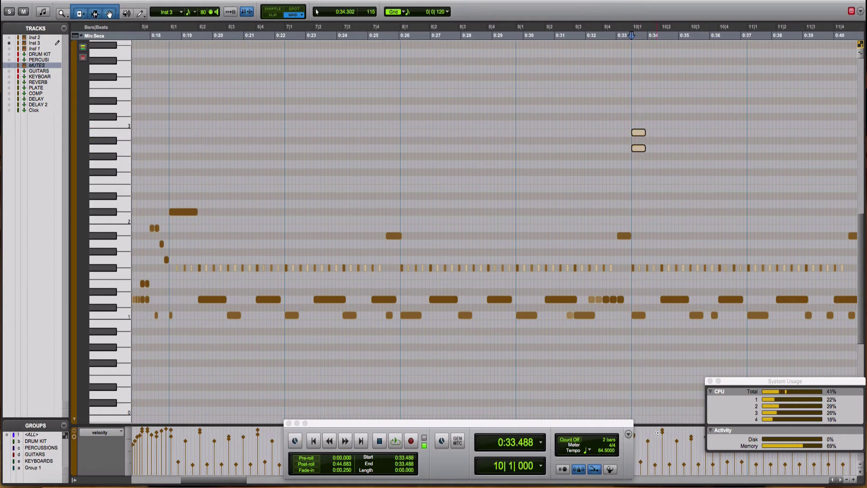
pyautogui.hscroll(-5, 652, 440)
pyautogui.hscroll(3, 652, 438)
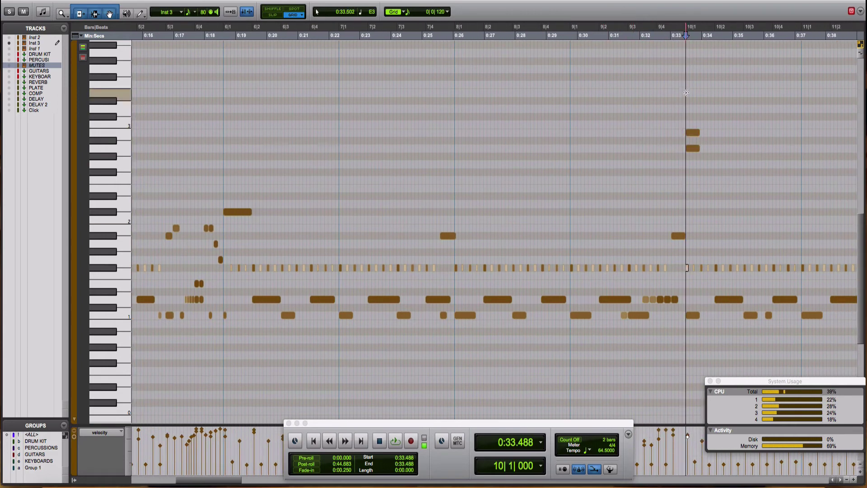
# Step: Raise the velocity of the B2 and A2 notes at 10|1|000 and audition from 0:28.255 and 0:31.497
pyautogui.moveTo(686, 92); pyautogui.dragTo(699, 155)
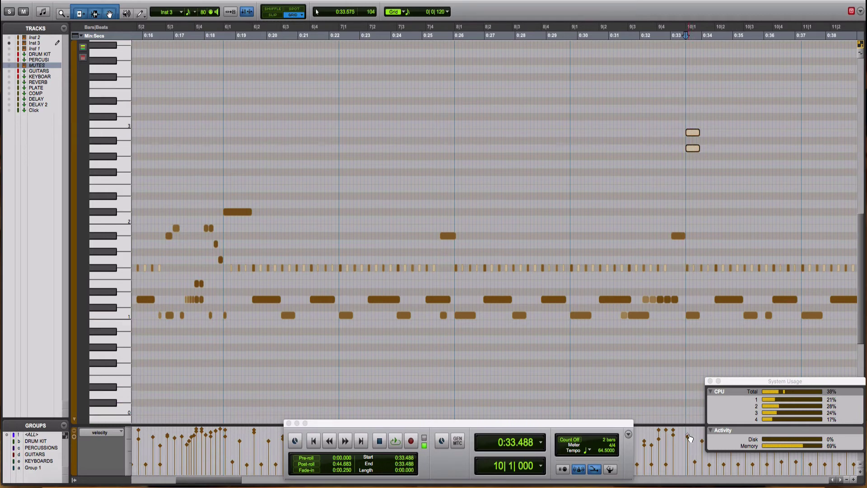
pyautogui.click(525, 210)
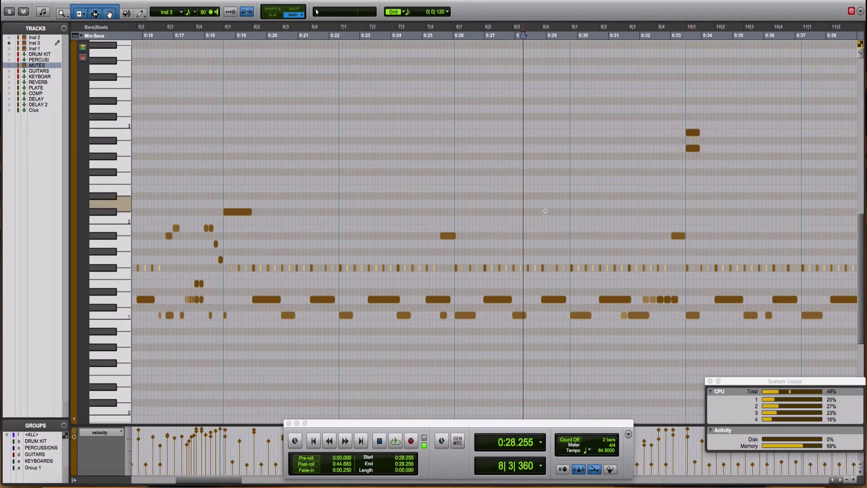
pyautogui.press('space')
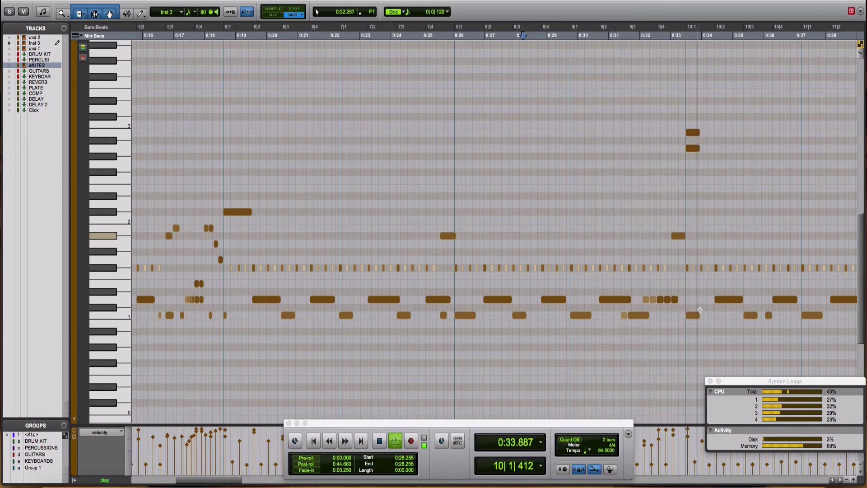
pyautogui.click(624, 228)
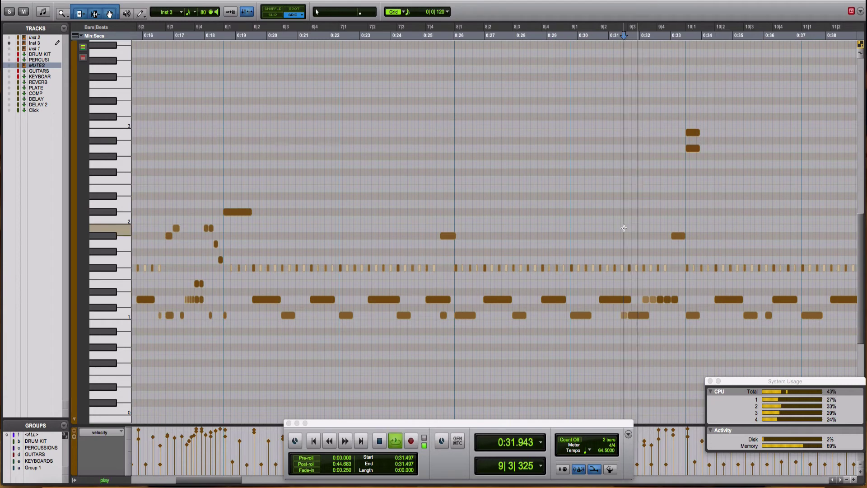
pyautogui.press('space')
# Step: Raise the velocity of the first two short D1 fill notes at 9|3|480 and audition from 0:30.479
pyautogui.click(646, 299)
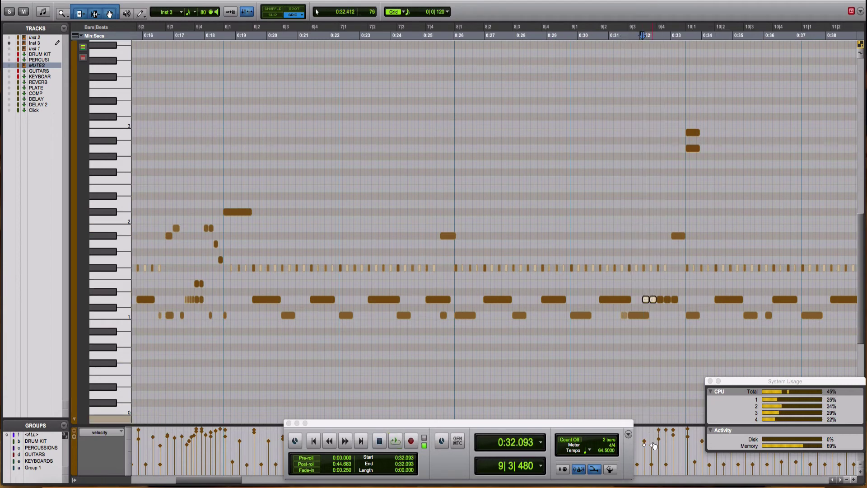
pyautogui.click(591, 344)
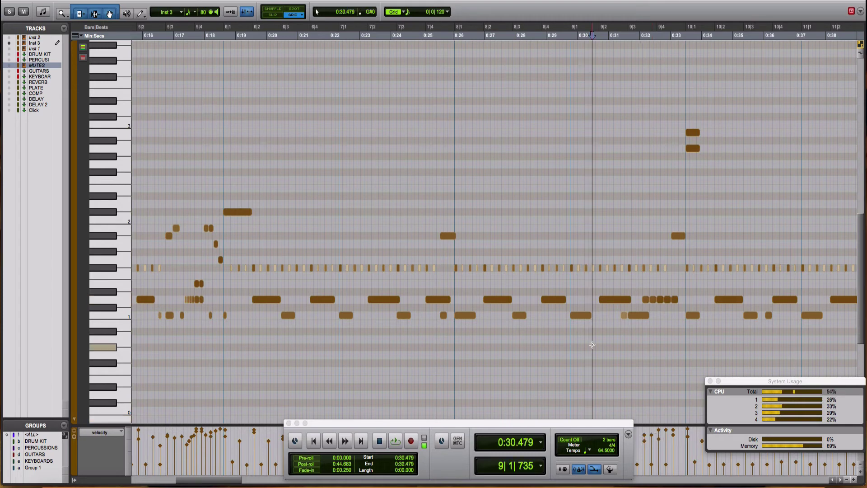
pyautogui.press('space')
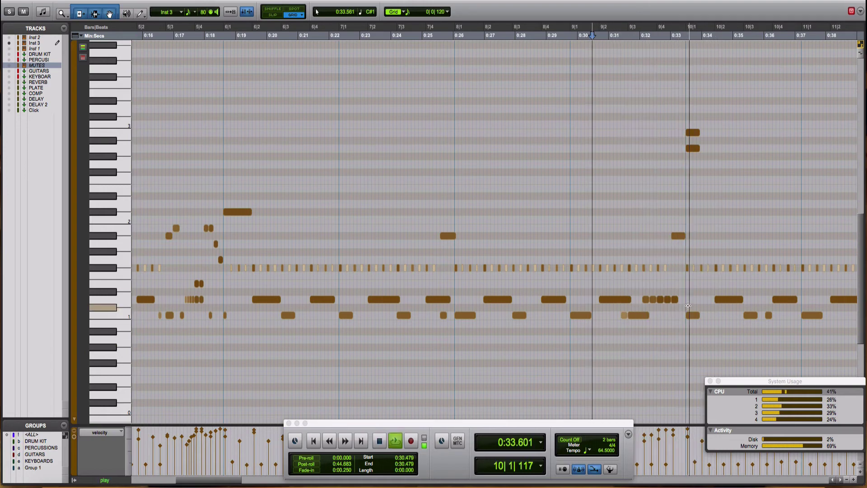
# Step: Copy the last two short D1 fill notes at 9|4|240 up to E1
pyautogui.click(670, 299)
pyautogui.press('space')
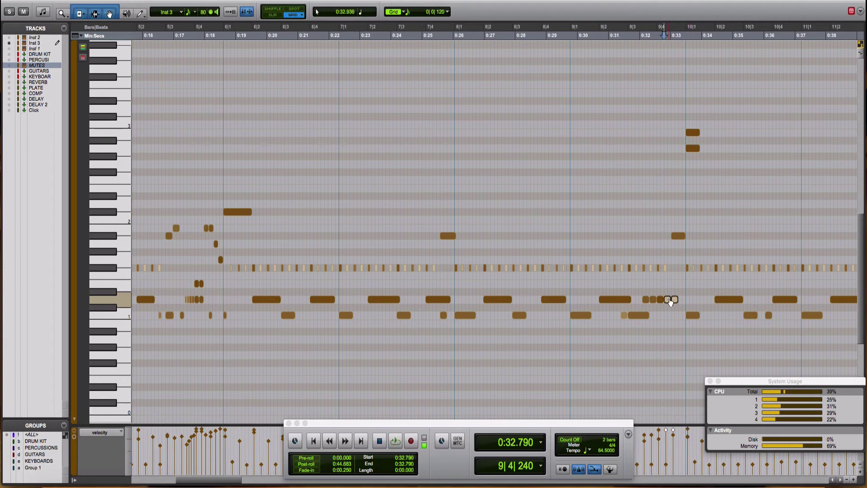
pyautogui.click(611, 214)
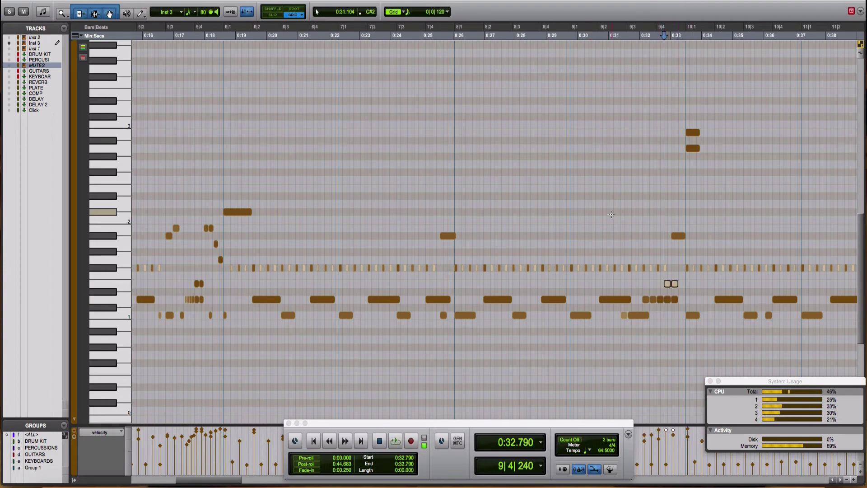
# Step: Lower the velocity of the two E1 fill notes at 9|4|240 and audition from 0:31.104 and 0:31.642
pyautogui.press('space')
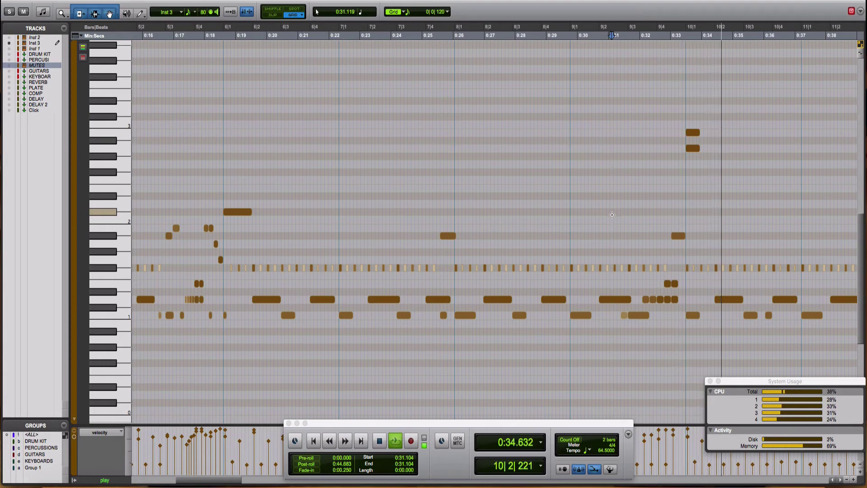
pyautogui.press('space')
pyautogui.press('space')
pyautogui.moveTo(686, 275); pyautogui.dragTo(660, 292)
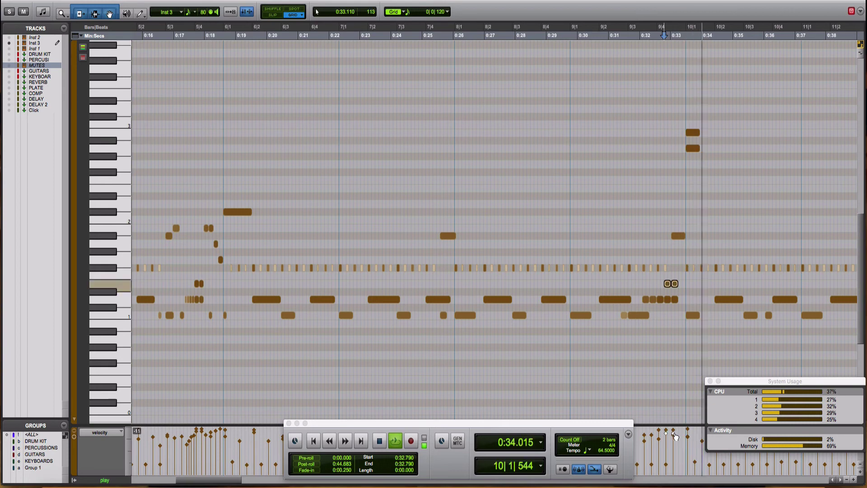
pyautogui.click(629, 265)
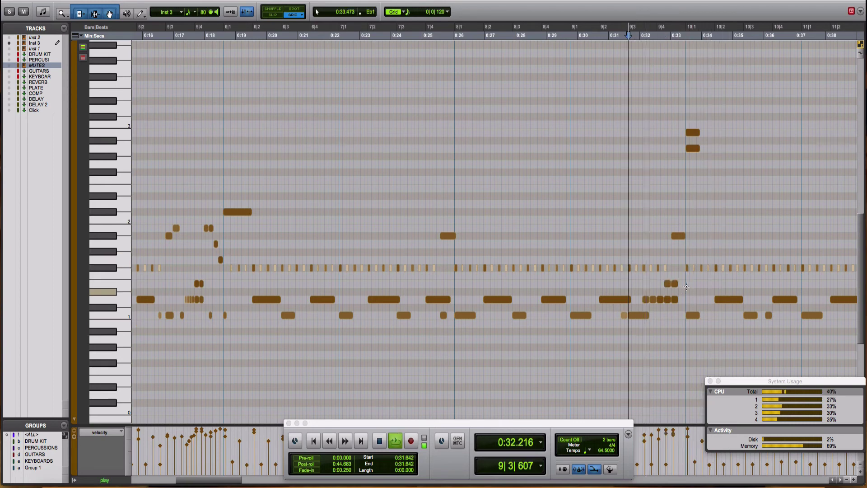
pyautogui.moveTo(678, 292); pyautogui.dragTo(666, 283)
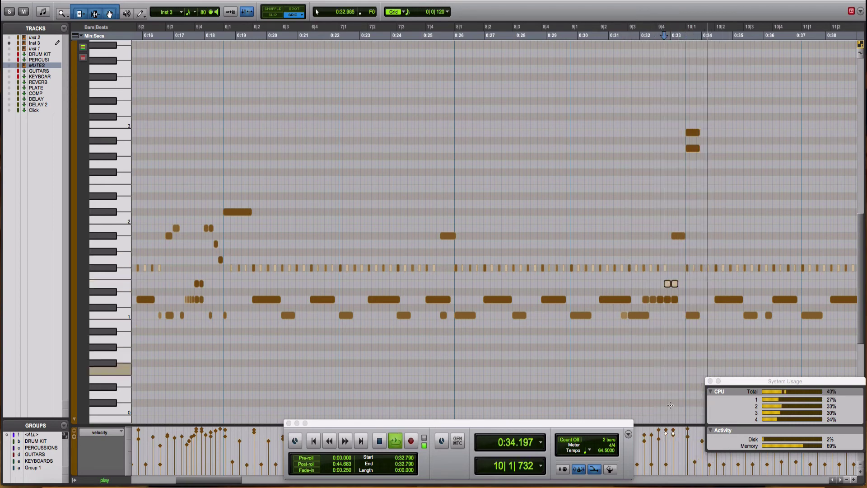
pyautogui.press('space')
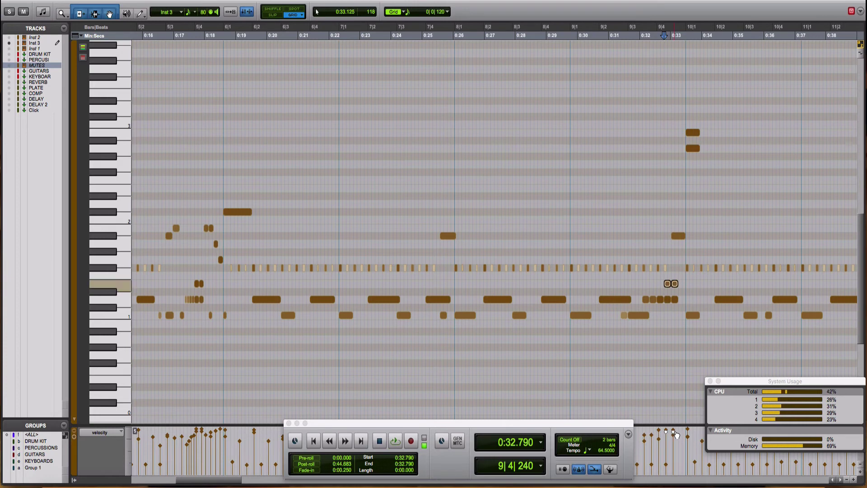
# Step: Audition the reworked bar 9 fill on Inst 3 from 0:31.497 through to bar 14
pyautogui.click(624, 266)
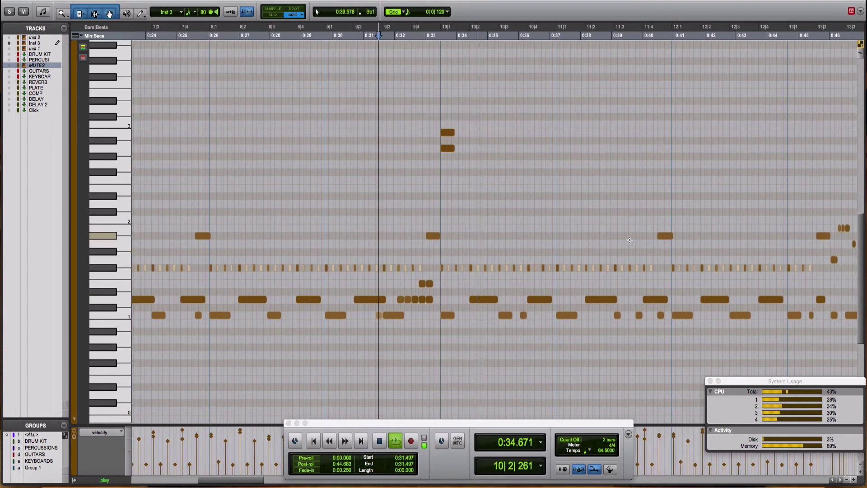
pyautogui.press('super+bracketleft')
pyautogui.press('super+bracketleft')
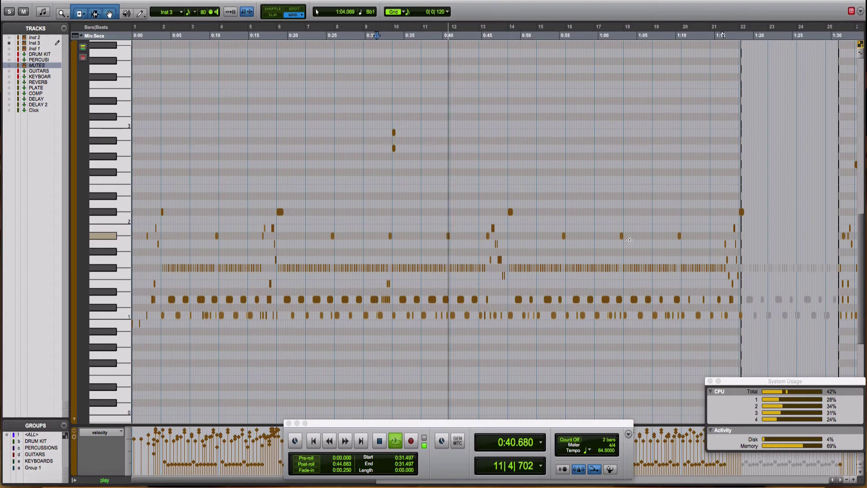
pyautogui.press('super+bracketleft')
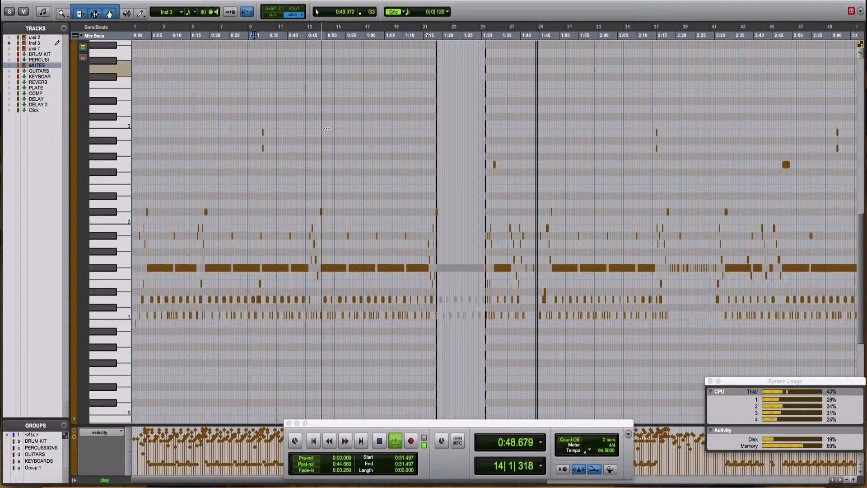
# Step: Audition the bar 13 drum fill on Inst 3 from 0:40.879
pyautogui.click(307, 201)
pyautogui.press('space')
pyautogui.press('super+bracketright')
pyautogui.press('super+bracketright')
pyautogui.press('super+bracketright')
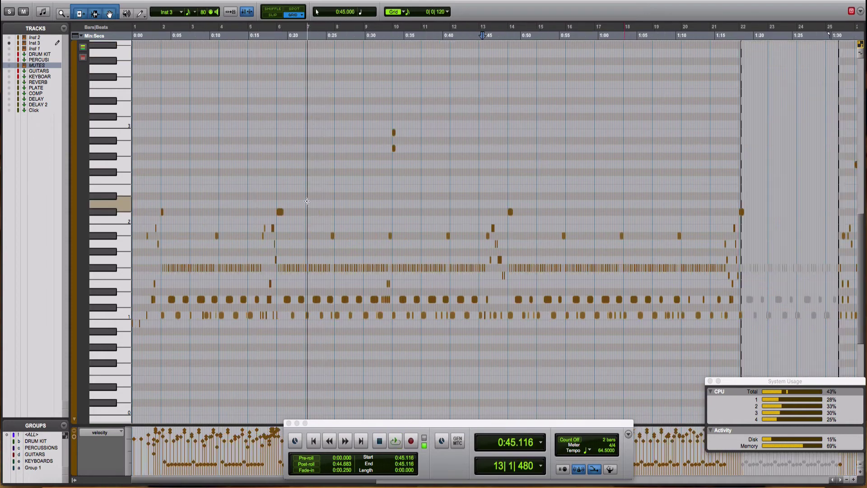
pyautogui.click(231, 177)
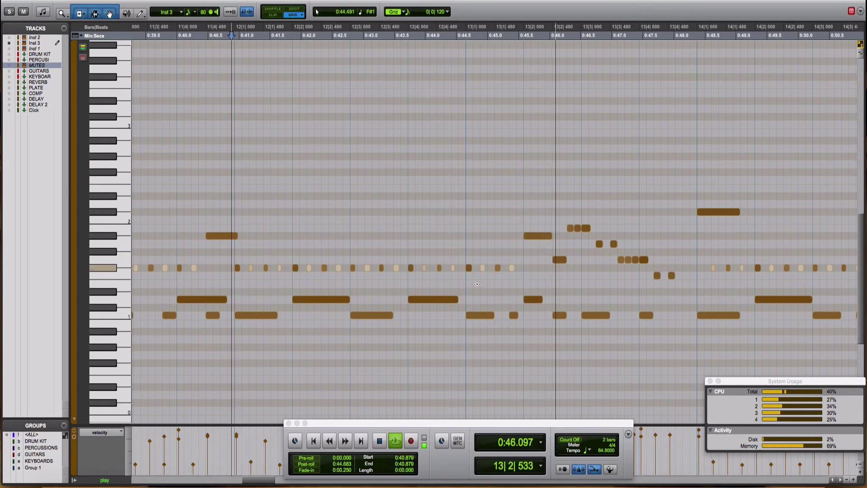
pyautogui.press('space')
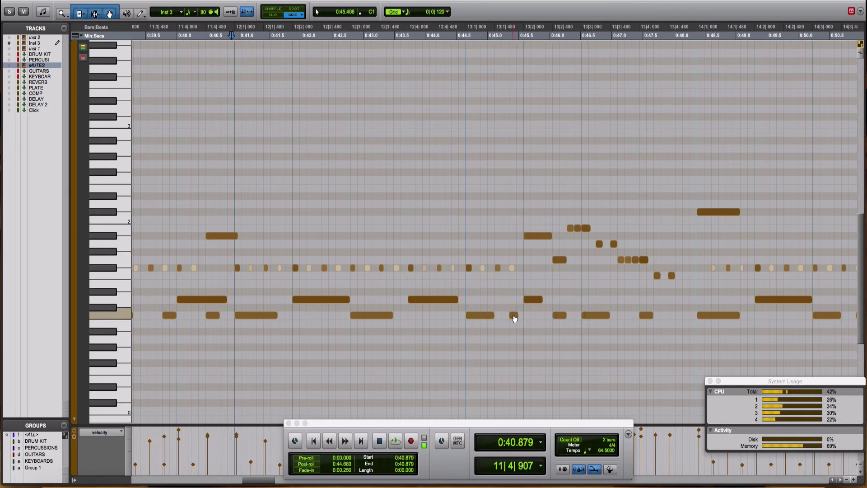
# Step: Copy the short C1 note in bar 13 back to 13|1|480 and shorten the C1 note at 13|1|000
pyautogui.moveTo(514, 318); pyautogui.dragTo(505, 319)
pyautogui.click(423, 217)
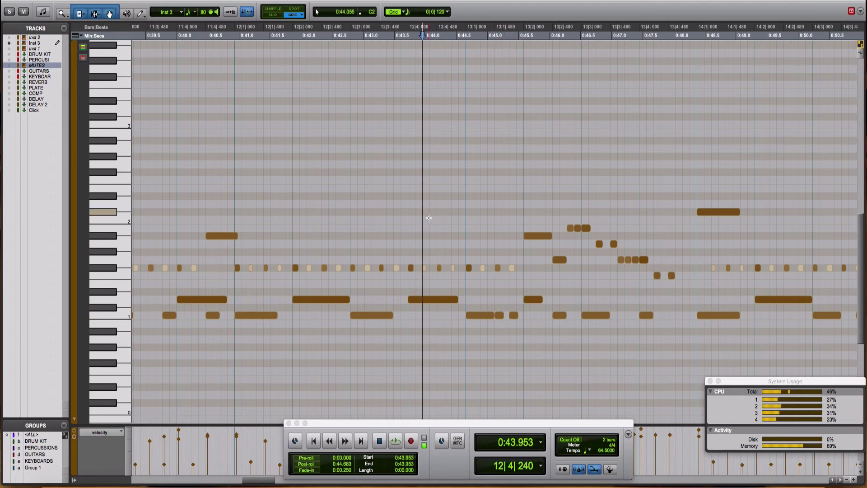
pyautogui.press('space')
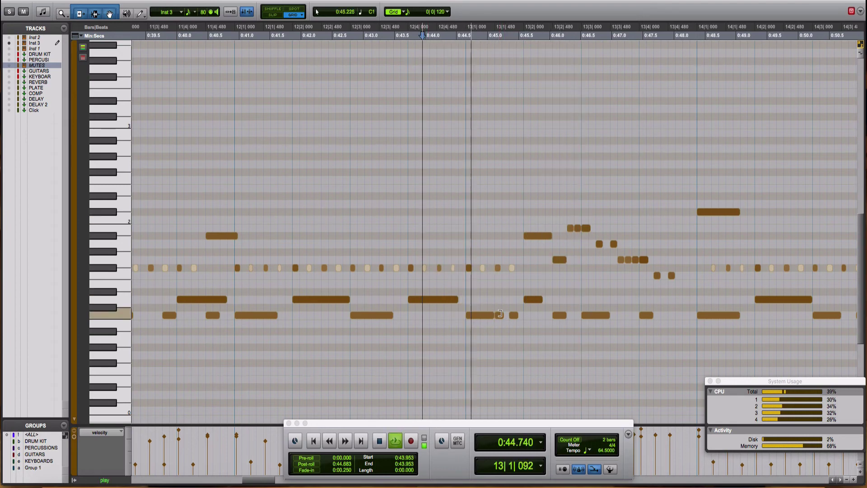
pyautogui.moveTo(500, 314); pyautogui.dragTo(502, 320)
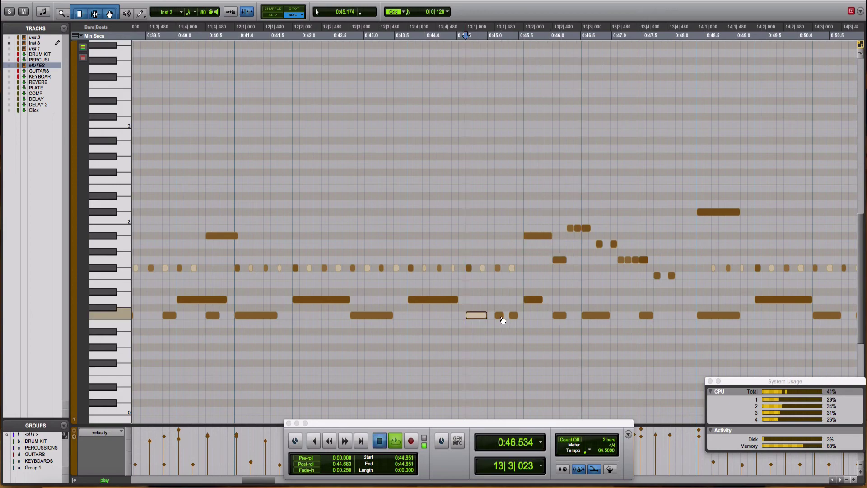
pyautogui.press('space')
# Step: Lower the velocity of the copied C1 note at 13|1|480 and audition from 0:42.718
pyautogui.hscroll(10, 512, 306)
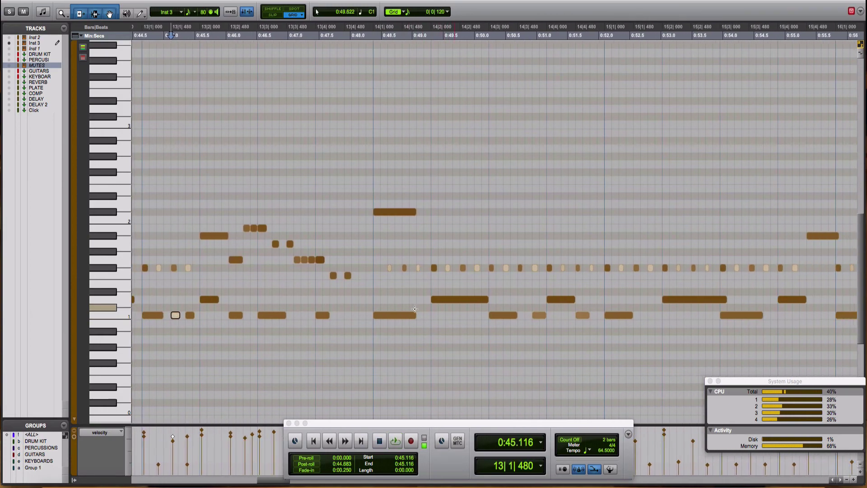
pyautogui.hscroll(5, 415, 309)
pyautogui.hscroll(-4, 271, 384)
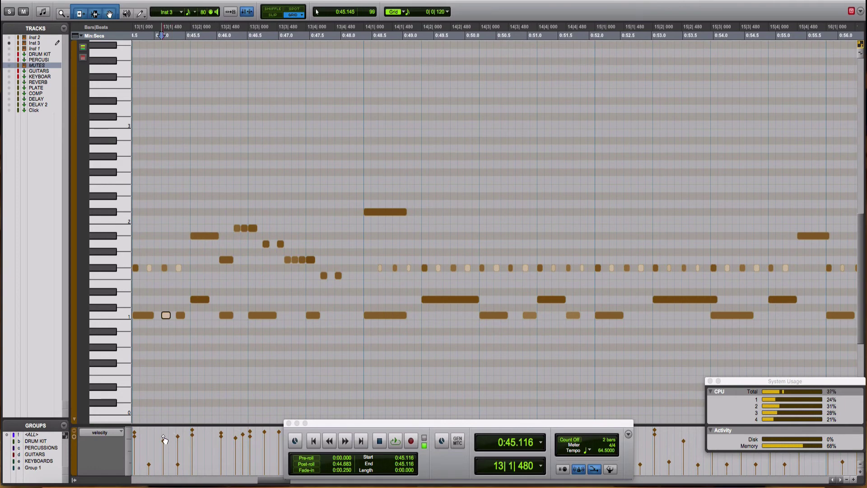
pyautogui.hscroll(-4, 147, 365)
pyautogui.click(148, 365)
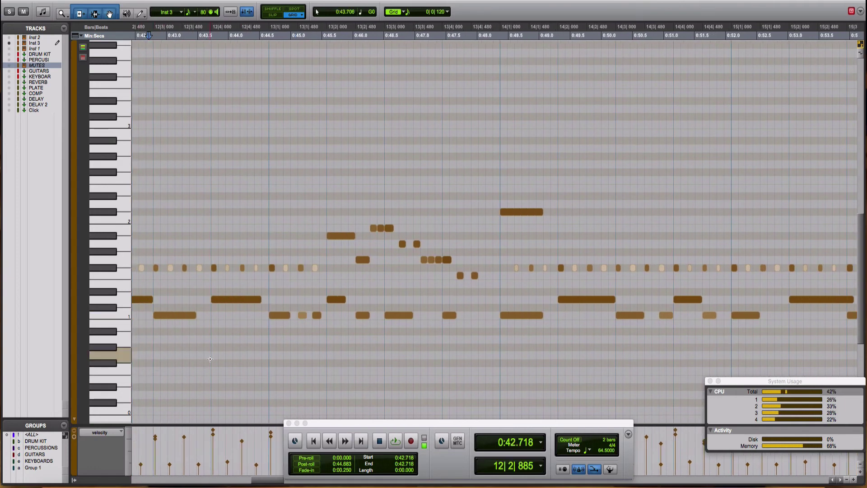
pyautogui.press('space')
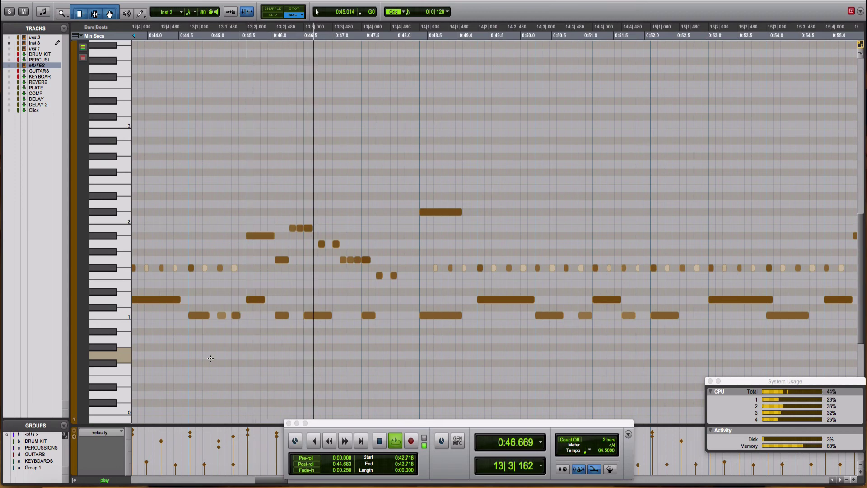
pyautogui.press('space')
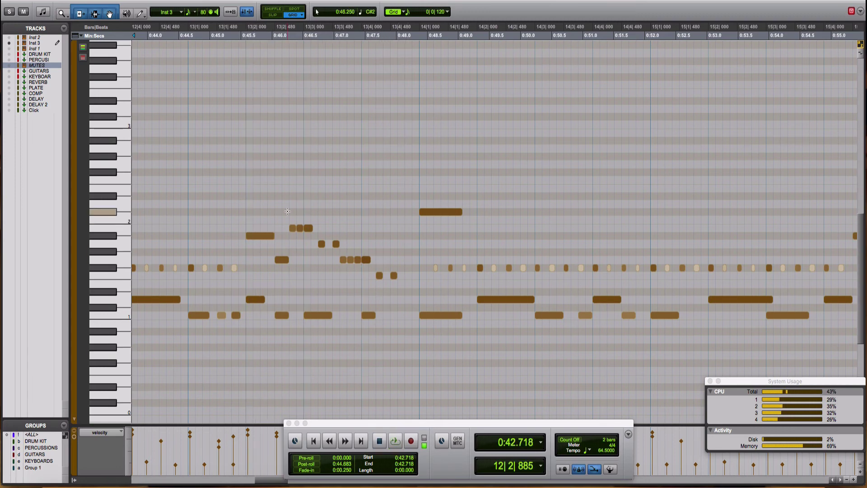
# Step: Raise the velocity of the three B1 notes at 13|2|720, adjust the four G1 notes at 13|3|600, and audition from 0:44.847
pyautogui.moveTo(287, 212); pyautogui.dragTo(316, 231)
pyautogui.hscroll(3, 281, 340)
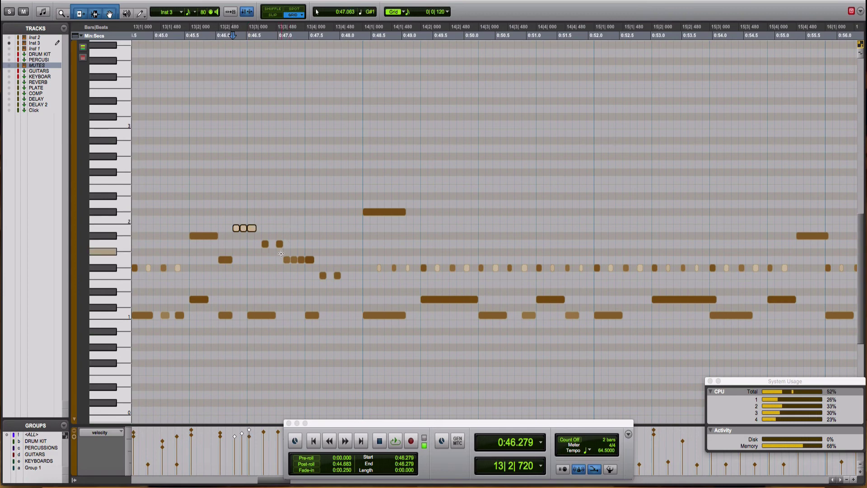
pyautogui.moveTo(281, 253); pyautogui.dragTo(301, 260)
pyautogui.click(287, 459)
pyautogui.hscroll(3, 253, 460)
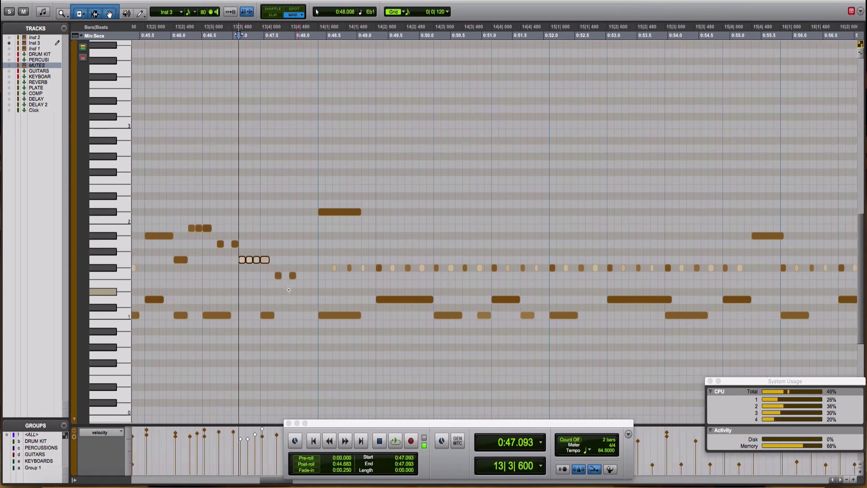
pyautogui.click(234, 440)
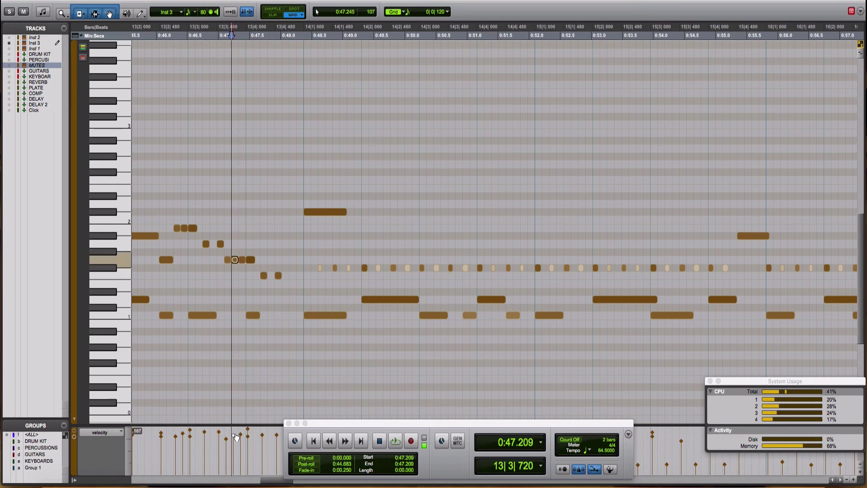
pyautogui.press('-')
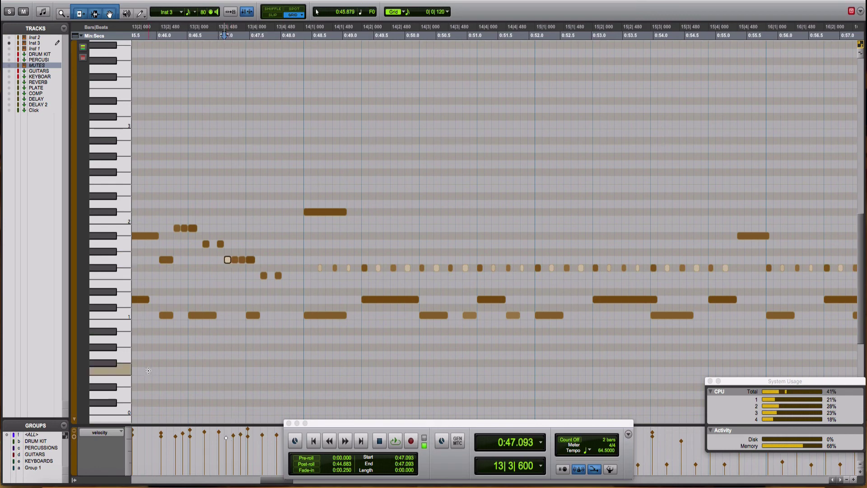
pyautogui.hscroll(-3, 156, 382)
pyautogui.press('space')
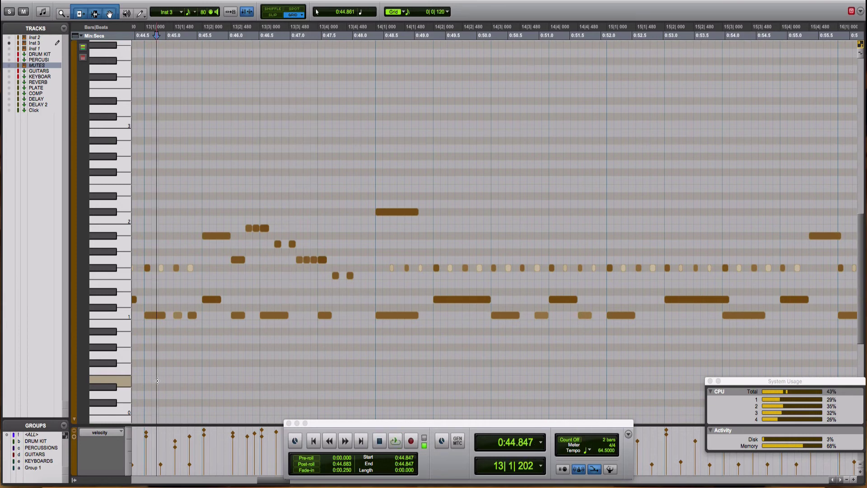
pyautogui.press('space')
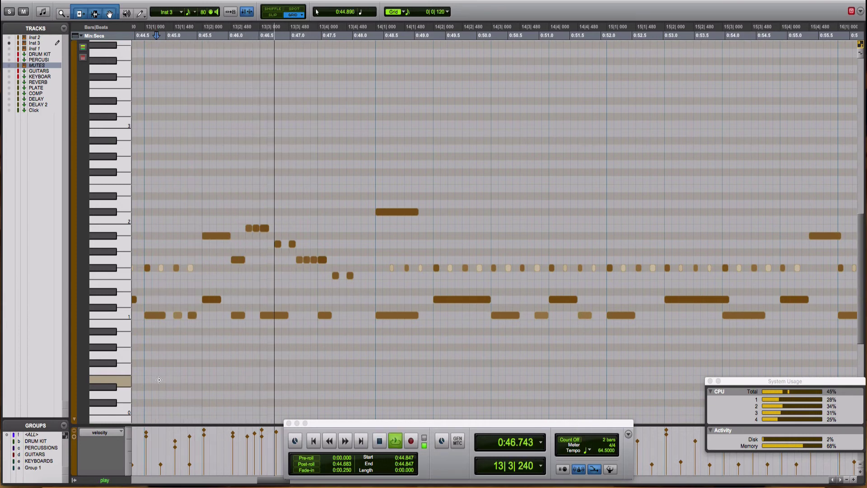
# Step: Raise the velocity of the two F1 notes at 13|4|240 and audition the fill from 0:45.414
pyautogui.click(366, 275)
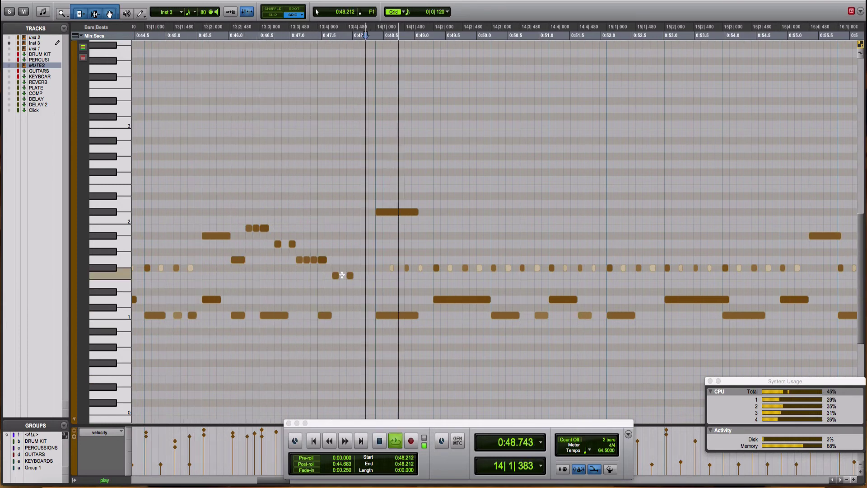
pyautogui.moveTo(341, 275); pyautogui.dragTo(331, 277)
pyautogui.press('space')
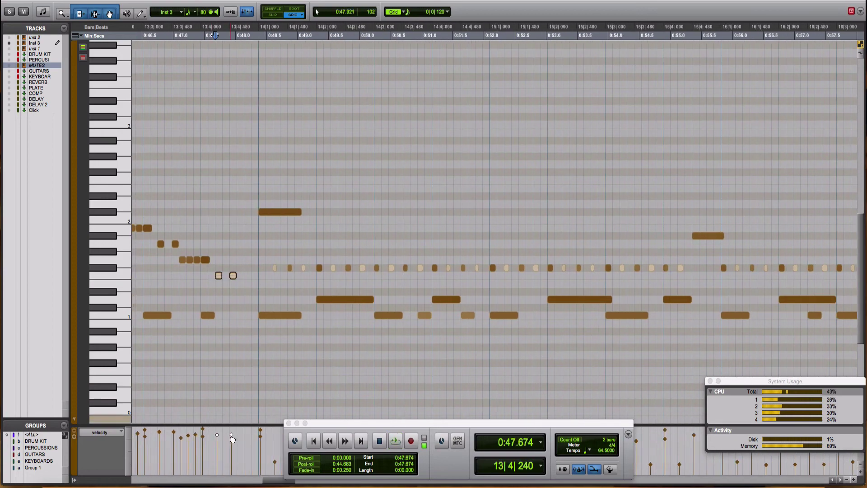
pyautogui.hscroll(-5, 212, 401)
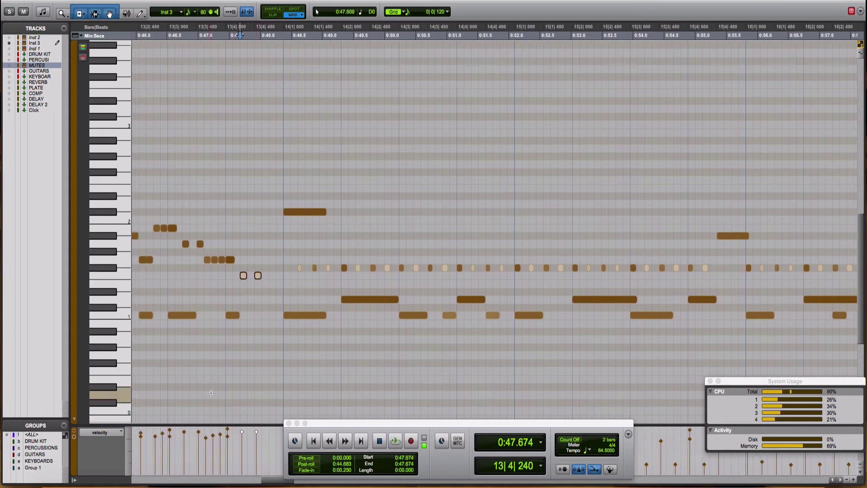
pyautogui.press('space')
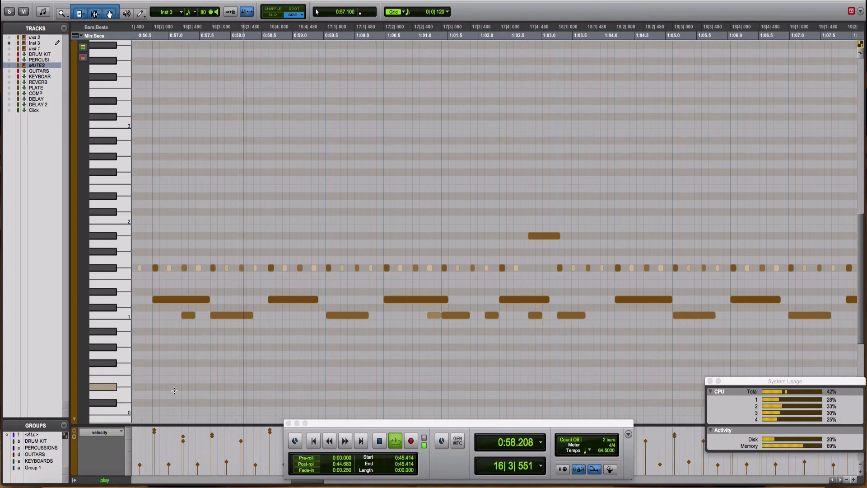
# Step: Select all the Bb1 notes on Inst 3 and lower their velocity
pyautogui.click(544, 235)
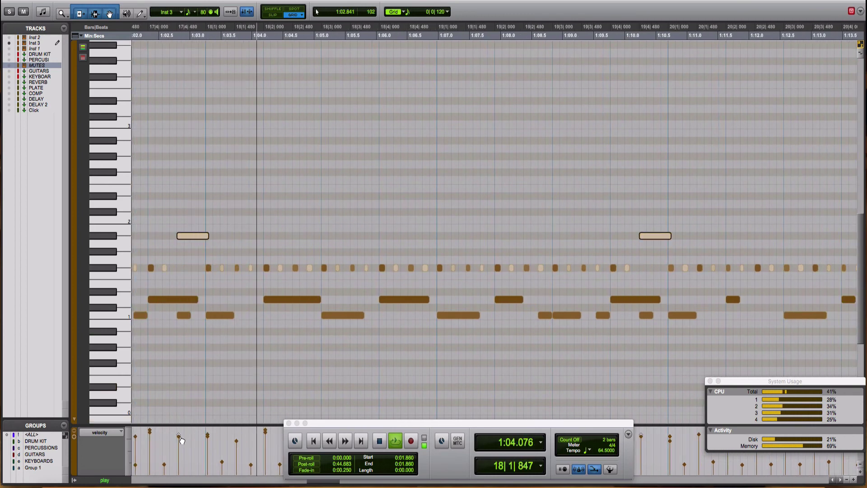
pyautogui.moveTo(178, 436); pyautogui.dragTo(181, 446)
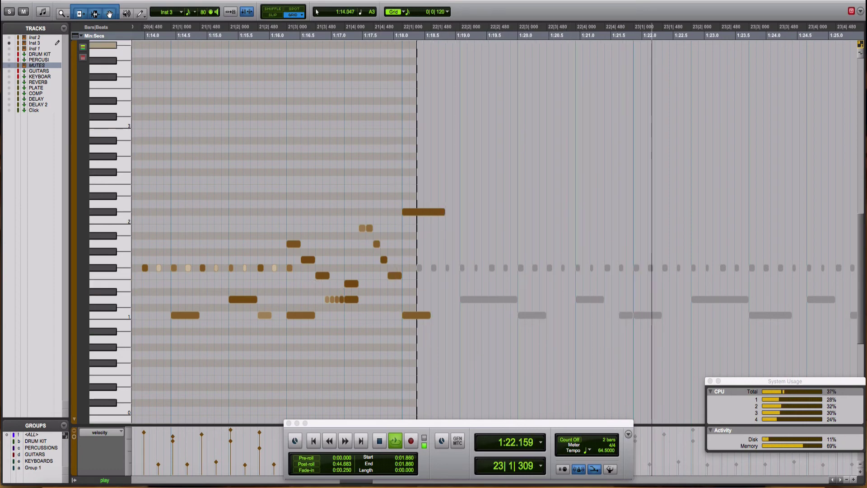
# Step: Return to the multitrack Edit window and audition the song's opening from 0:01.860 and 0:02.558
pyautogui.press('super+equal')
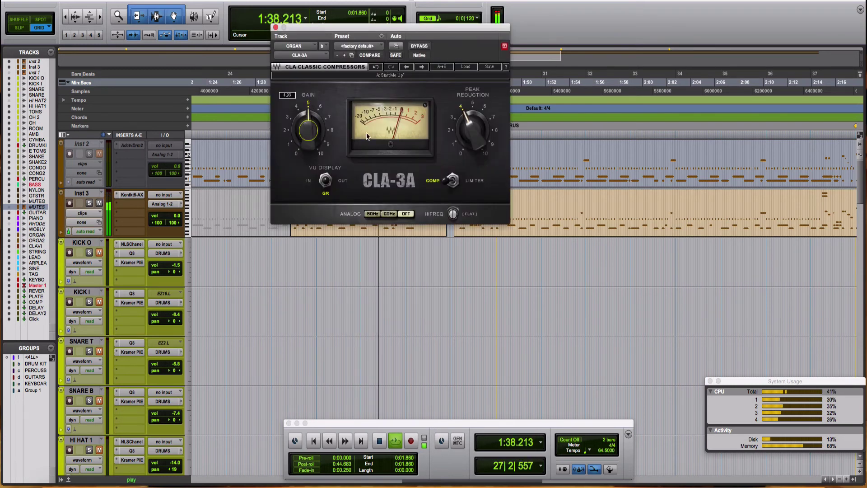
pyautogui.press('space')
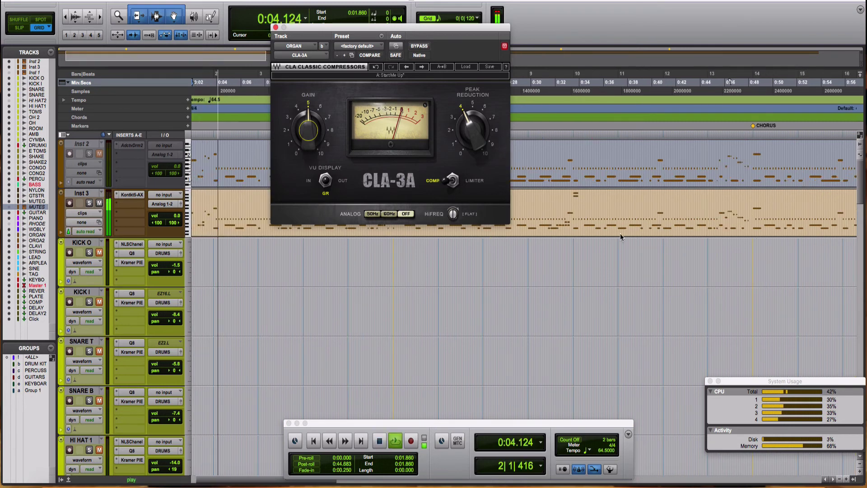
pyautogui.click(743, 152)
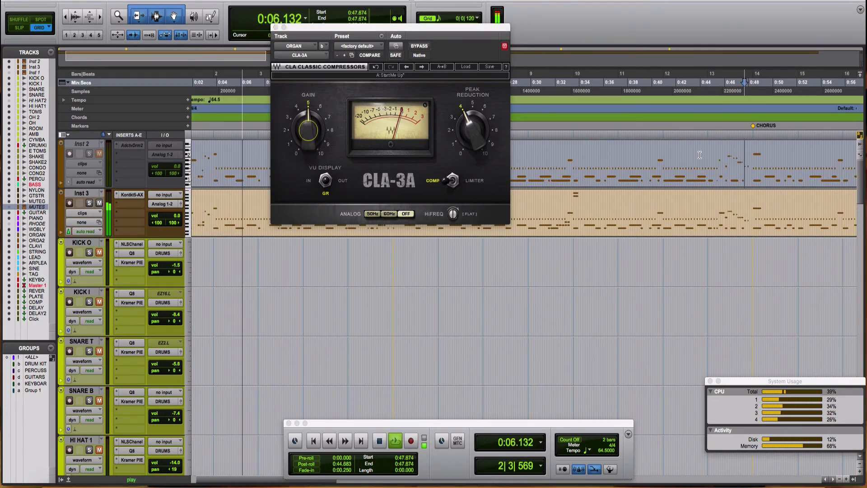
pyautogui.click(198, 156)
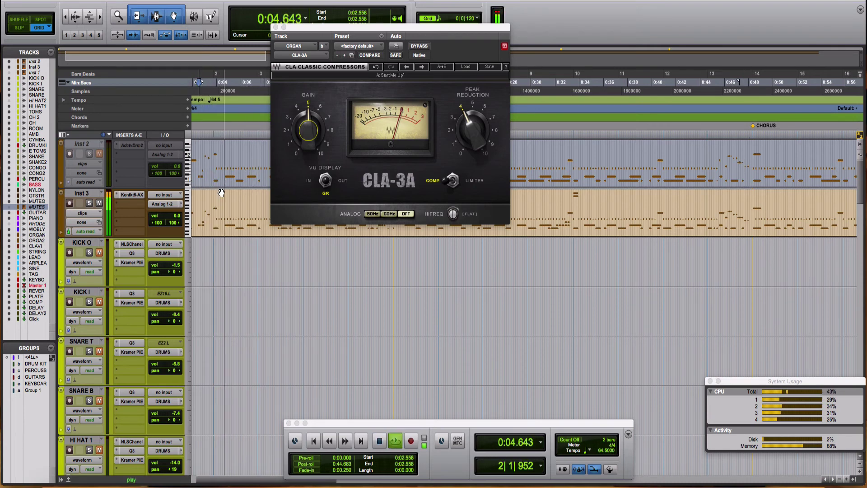
# Step: Open the Inst 3 clip in the MIDI Editor and audition the opening fill from 0:02.078
pyautogui.hscroll(-3, 220, 187)
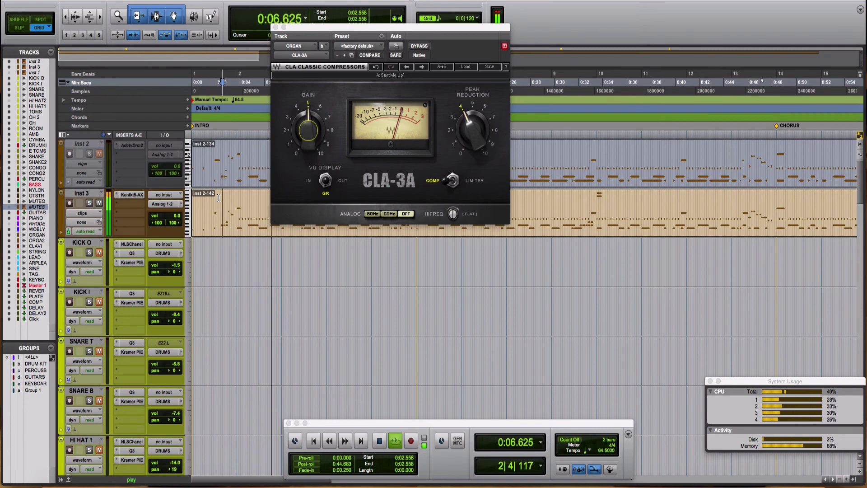
pyautogui.press('space')
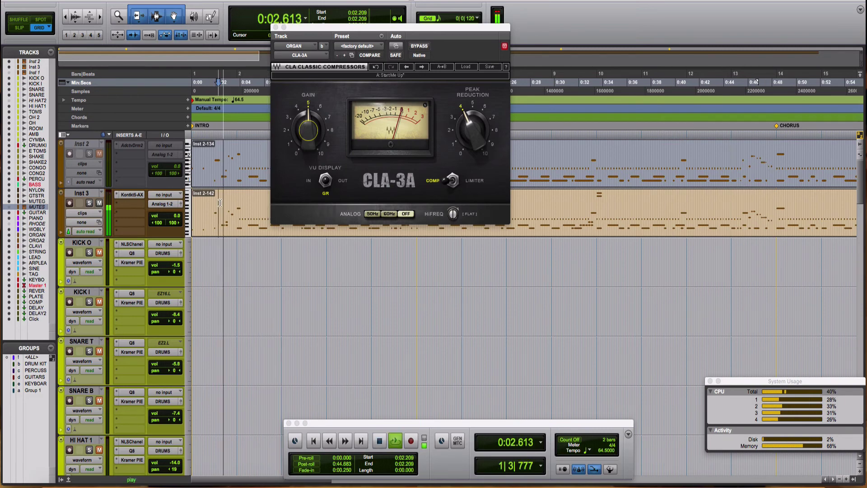
pyautogui.click(232, 225)
pyautogui.doubleClick(232, 226)
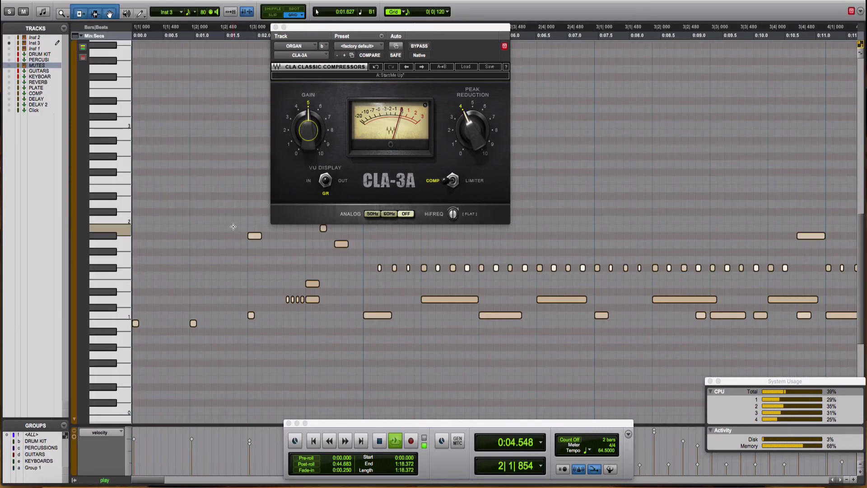
pyautogui.click(261, 269)
pyautogui.press('space')
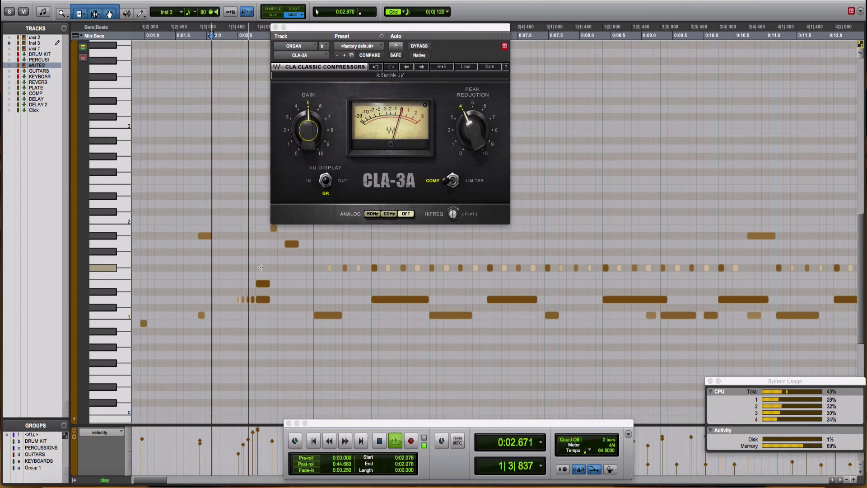
# Step: Adjust the velocity of the B1 note at 1|4|240 and audition the fill from 0:02.441
pyautogui.press('space')
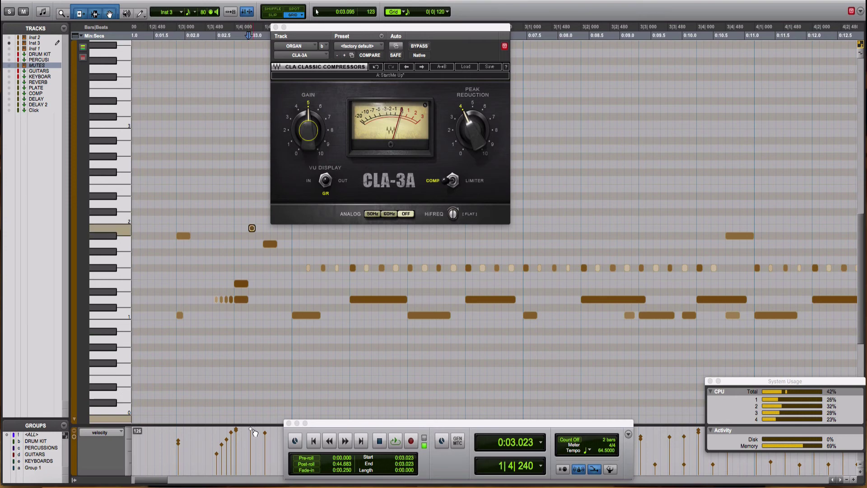
pyautogui.click(212, 340)
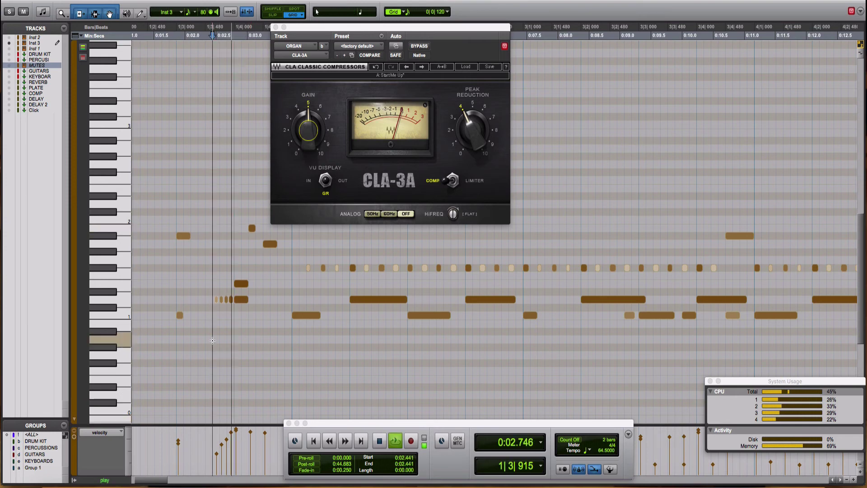
pyautogui.press('space')
# Step: Raise the velocity of the A1 note at 1|4|480 and audition the fill from 0:02.449
pyautogui.click(270, 244)
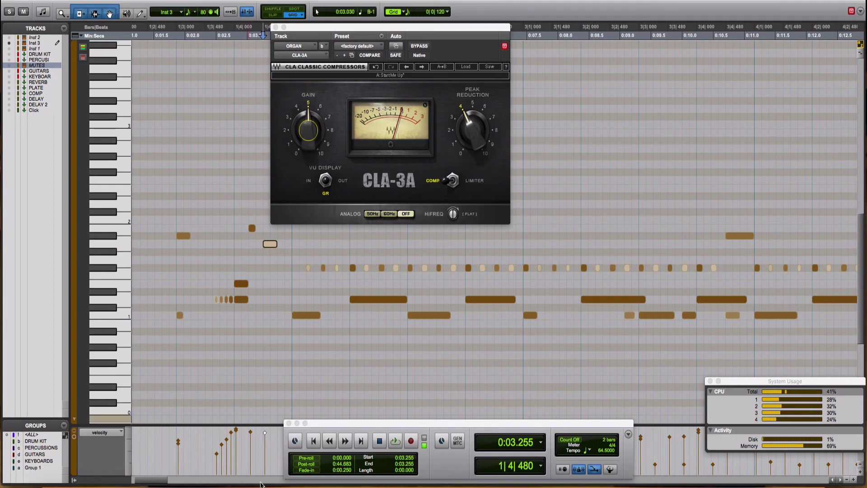
pyautogui.hscroll(2, 244, 406)
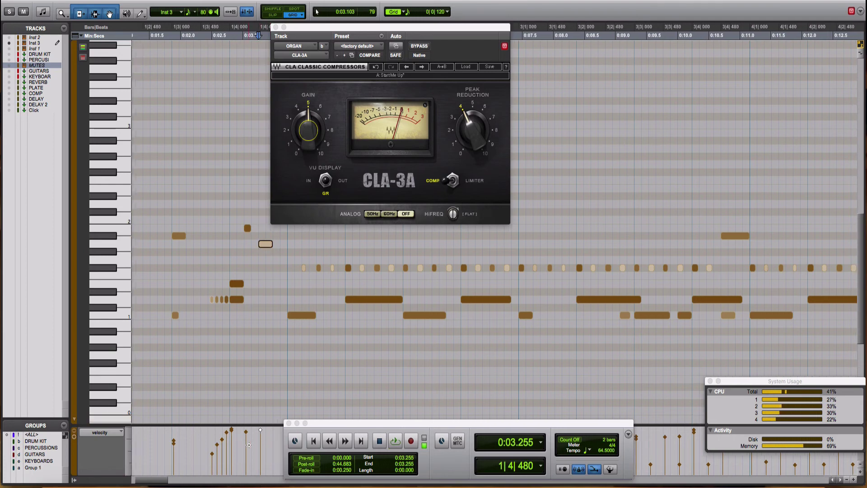
pyautogui.click(194, 362)
pyautogui.click(199, 362)
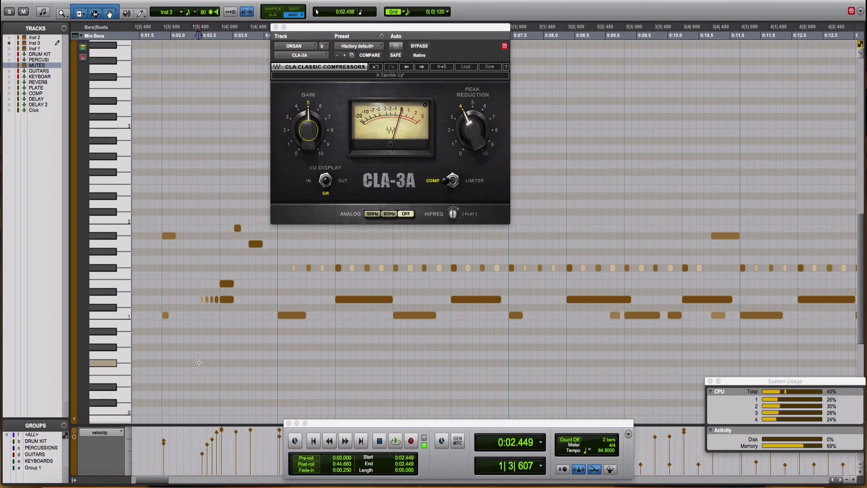
pyautogui.press('space')
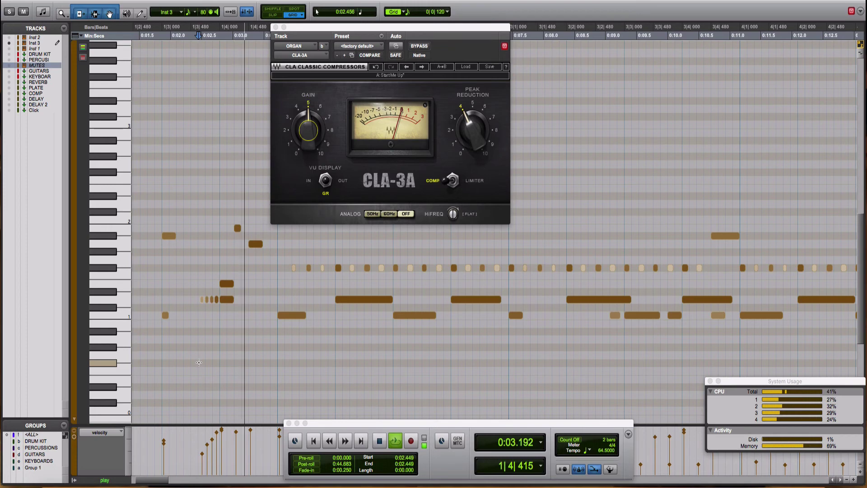
# Step: Lengthen the B1 note at 1|4|240 up to the start of the A1 note and audition from 0:02.398
pyautogui.click(237, 228)
pyautogui.press('space')
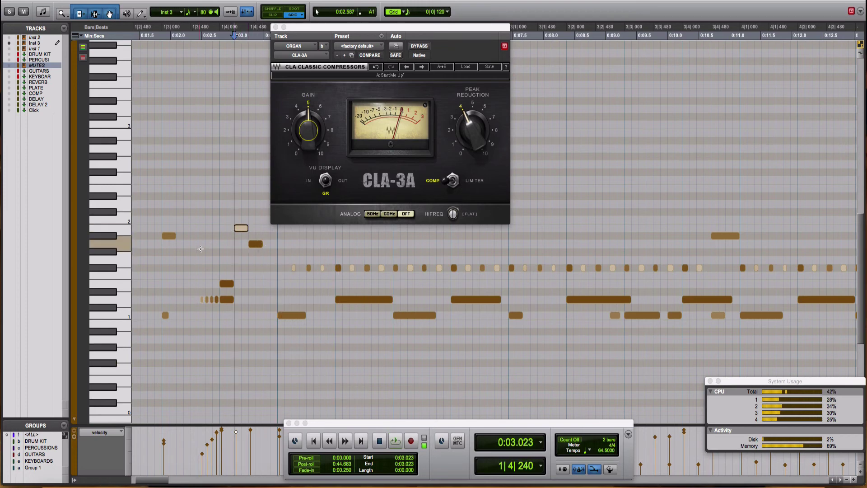
pyautogui.click(195, 251)
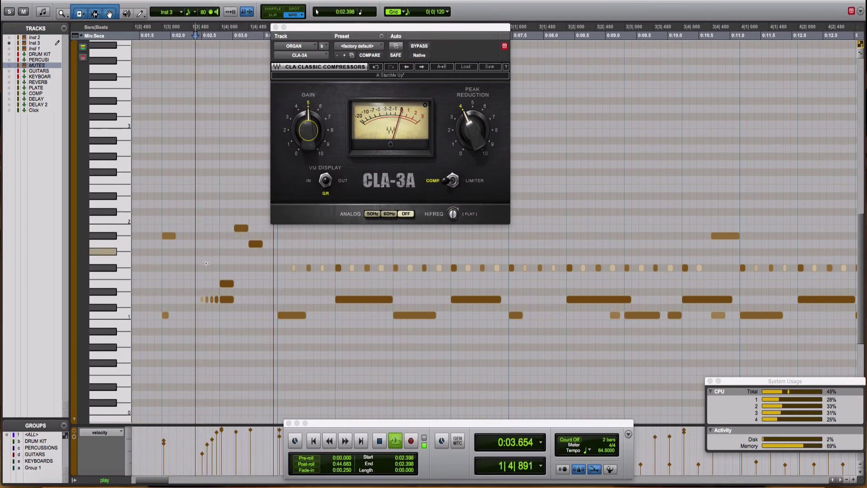
pyautogui.press('space')
# Step: Raise the velocity of the lengthened B1 note at 1|4|240 and audition the opening from 0:02.238 and 0:01.867
pyautogui.click(242, 231)
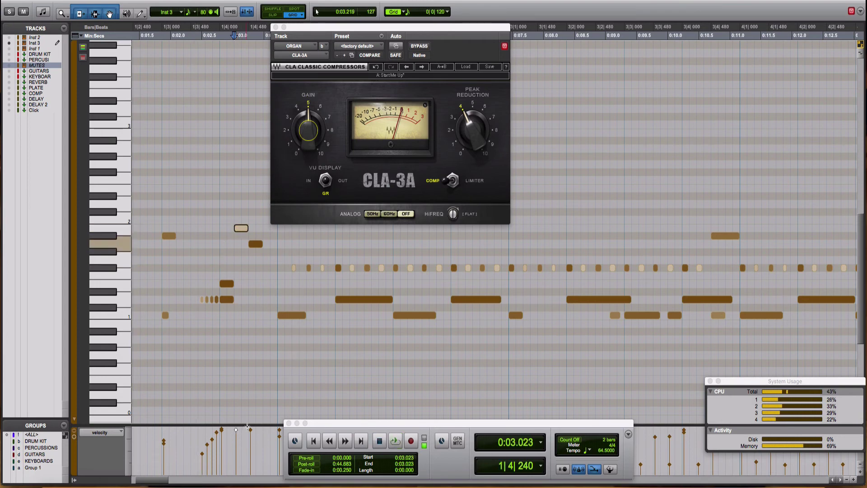
pyautogui.click(186, 366)
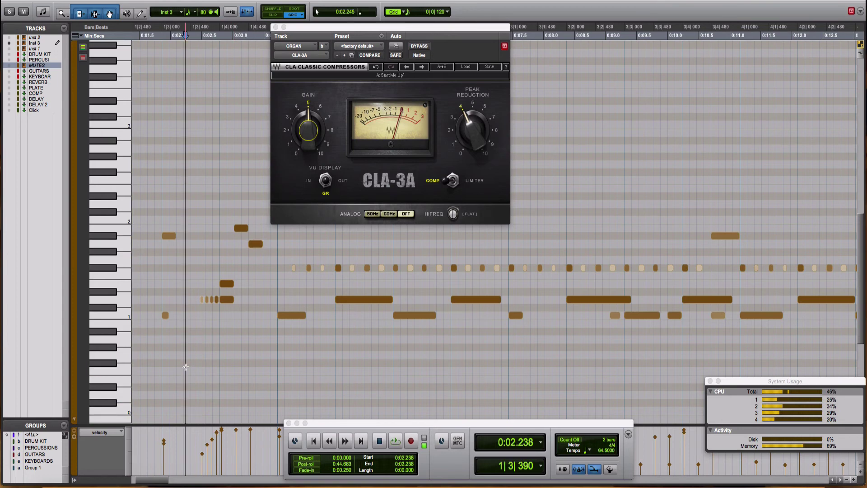
pyautogui.press('space')
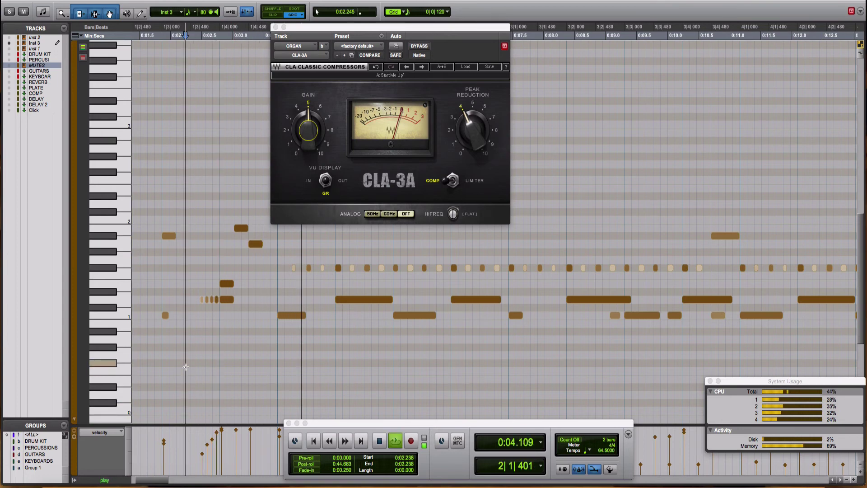
pyautogui.press('space')
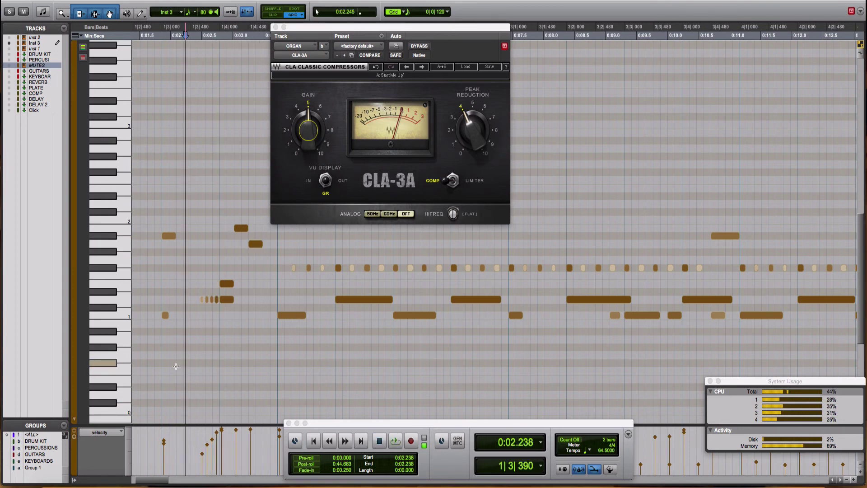
pyautogui.click(163, 363)
pyautogui.press('space')
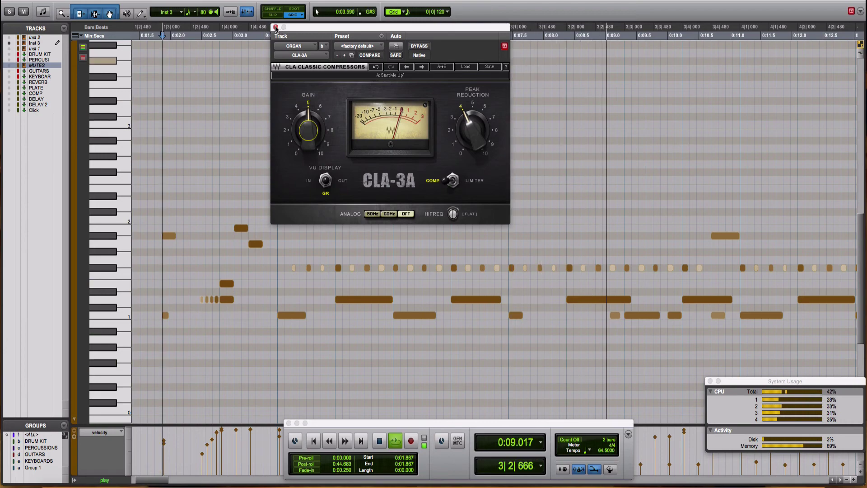
# Step: Set the Peak Reduction of the ORGAN track's CLA-3A compressor to 5 while the song plays
pyautogui.press('super+w')
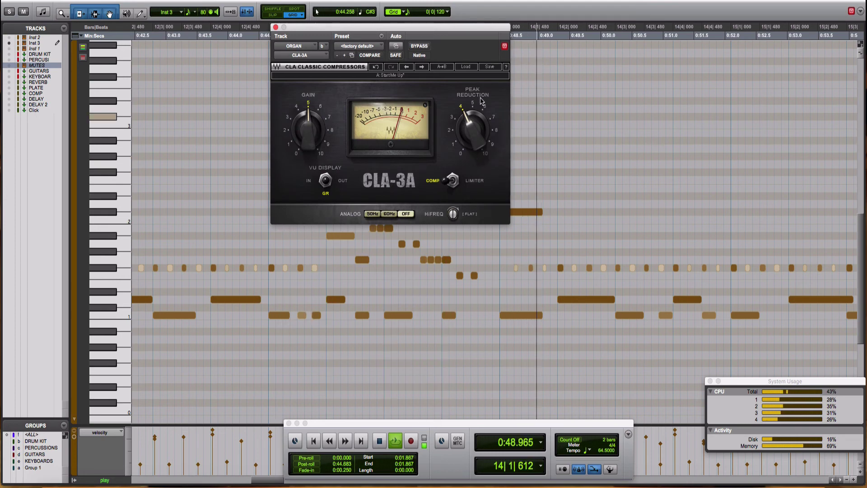
pyautogui.moveTo(472, 130); pyautogui.dragTo(476, 138)
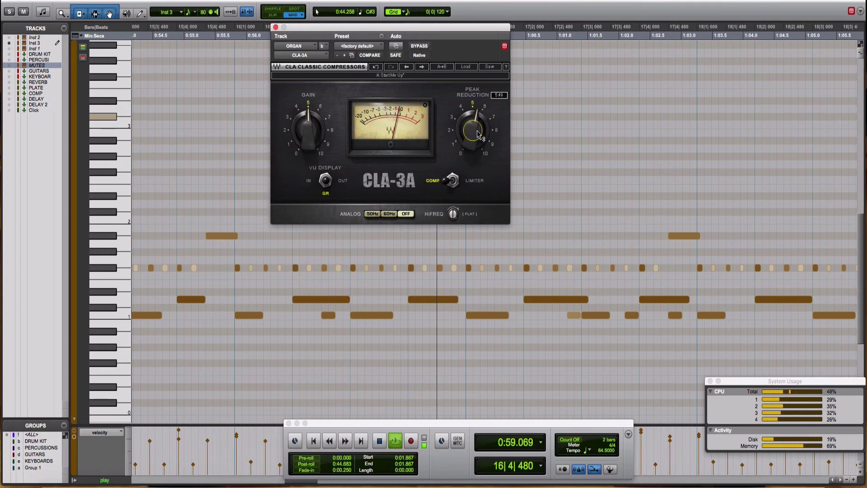
pyautogui.moveTo(476, 137); pyautogui.dragTo(476, 136)
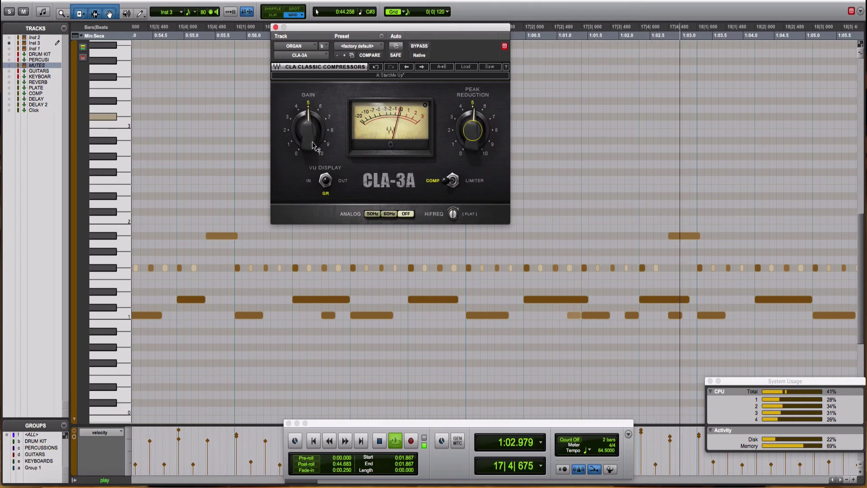
pyautogui.moveTo(313, 146); pyautogui.dragTo(314, 146)
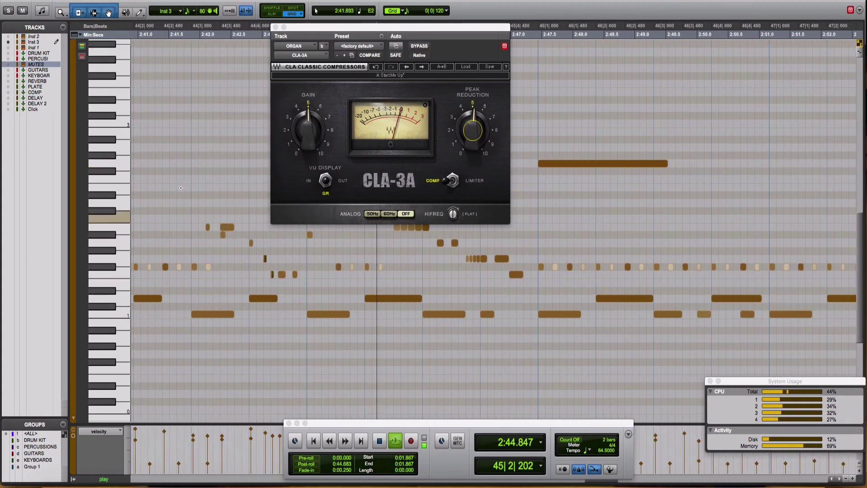
# Step: Raise the velocities of the B1 notes and the three F1 notes in bar 44's fill, and audition from 2:41.738
pyautogui.press('space')
pyautogui.moveTo(188, 206); pyautogui.dragTo(245, 230)
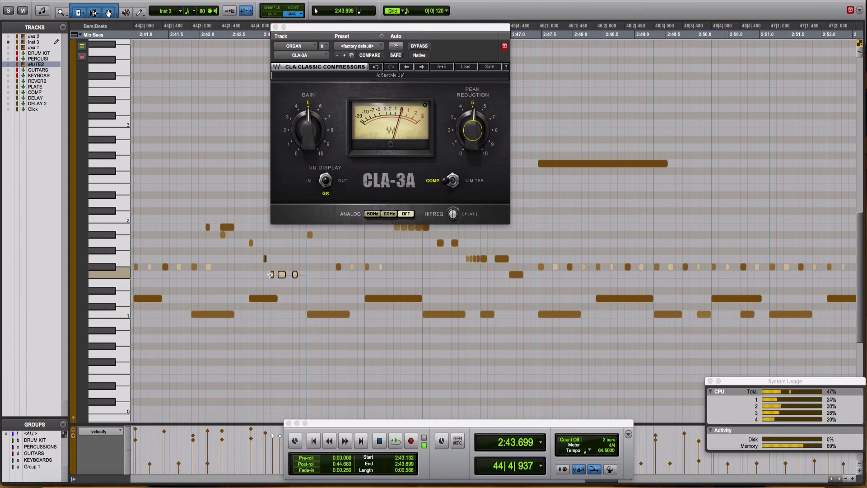
pyautogui.click(183, 211)
pyautogui.press('space')
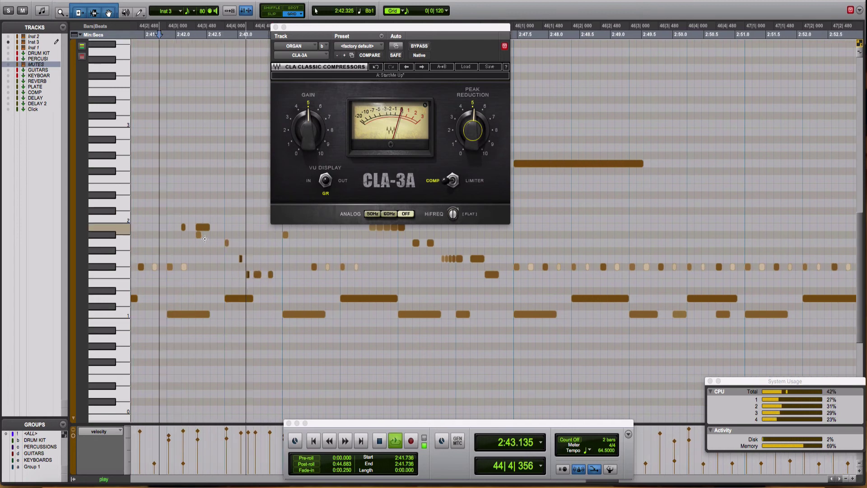
# Step: Raise the velocity of the A1 note at 44|4|000 and audition the fill from 2:41.729
pyautogui.click(226, 243)
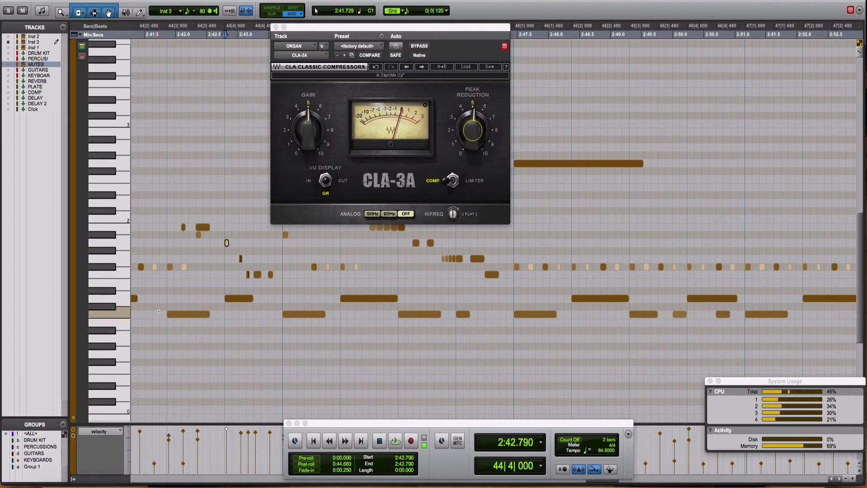
pyautogui.press('space')
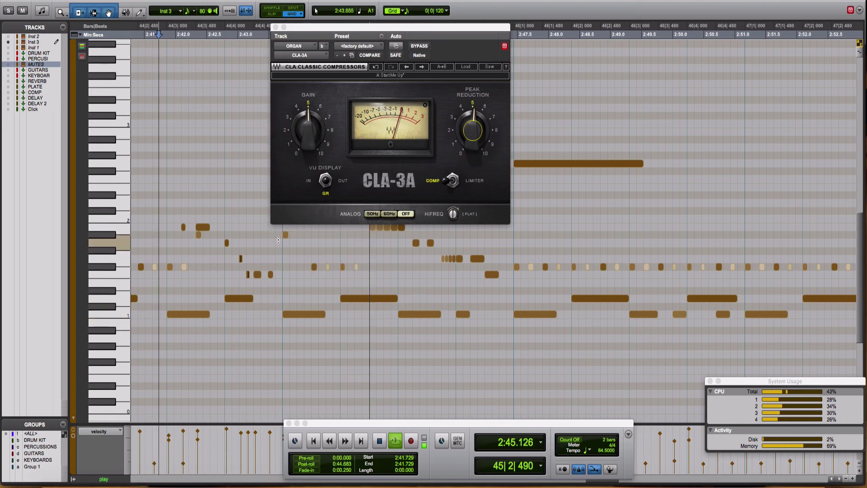
pyautogui.press('space')
pyautogui.press('space')
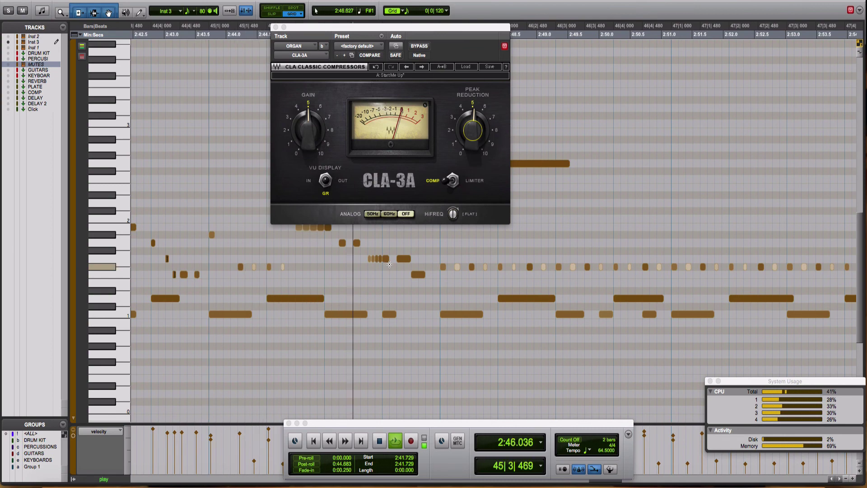
# Step: Move the CLA-3A window off the fill, raise the velocities of the first four B1 notes from 45|2|480, and audition them
pyautogui.moveTo(306, 30); pyautogui.dragTo(517, 41)
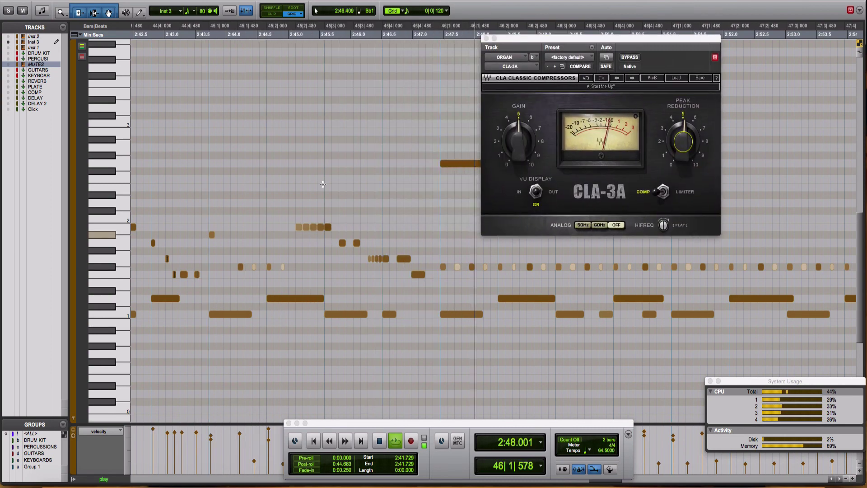
pyautogui.moveTo(293, 223); pyautogui.dragTo(309, 229)
pyautogui.press('space')
pyautogui.press('Tab')
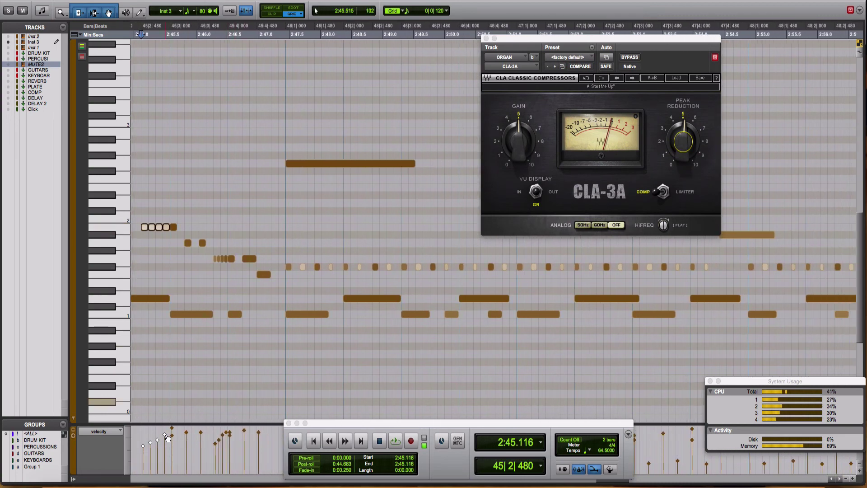
pyautogui.press('space')
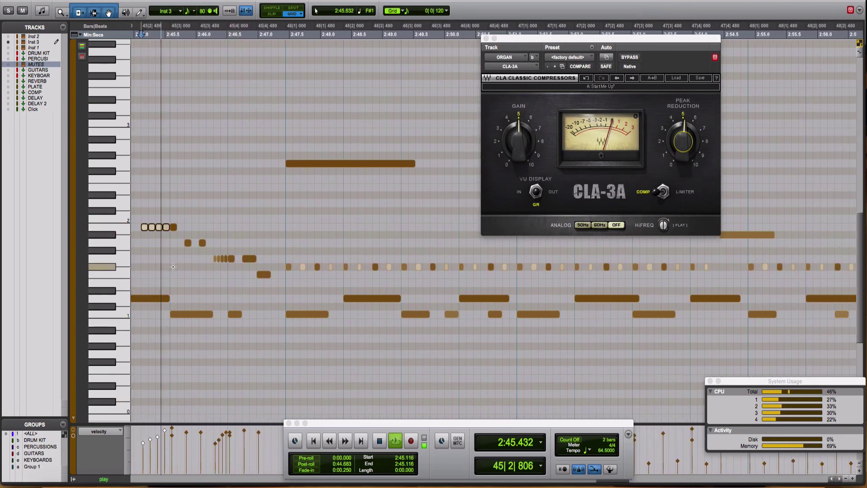
pyautogui.press('space')
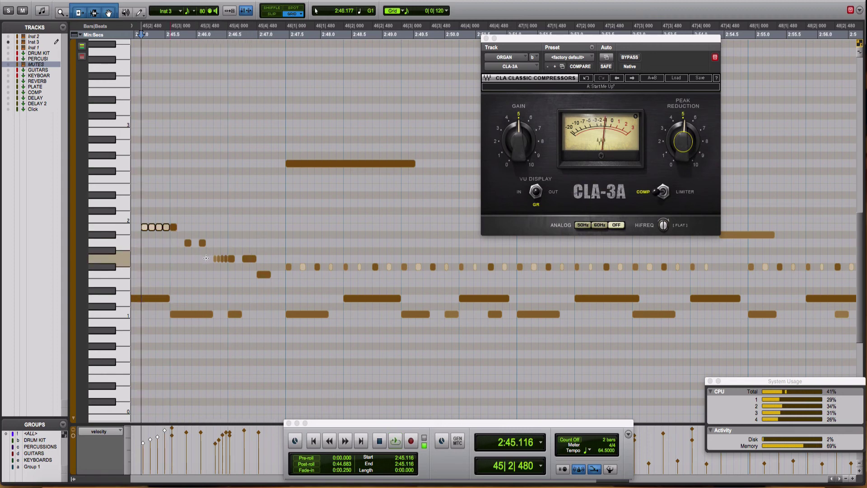
# Step: Raise the velocities of the four short G1 notes at 45|3|720 and the two G1 notes from 45|4|000, and audition from 2:45.065
pyautogui.moveTo(208, 254); pyautogui.dragTo(225, 262)
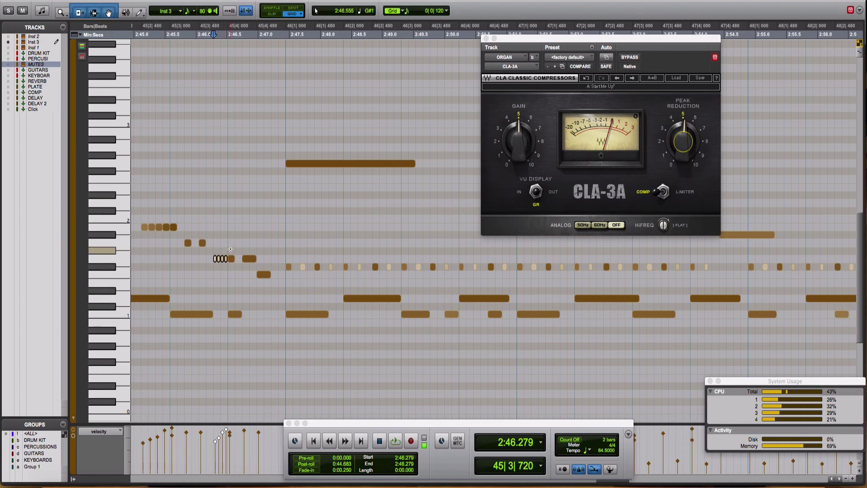
pyautogui.moveTo(230, 248); pyautogui.dragTo(260, 266)
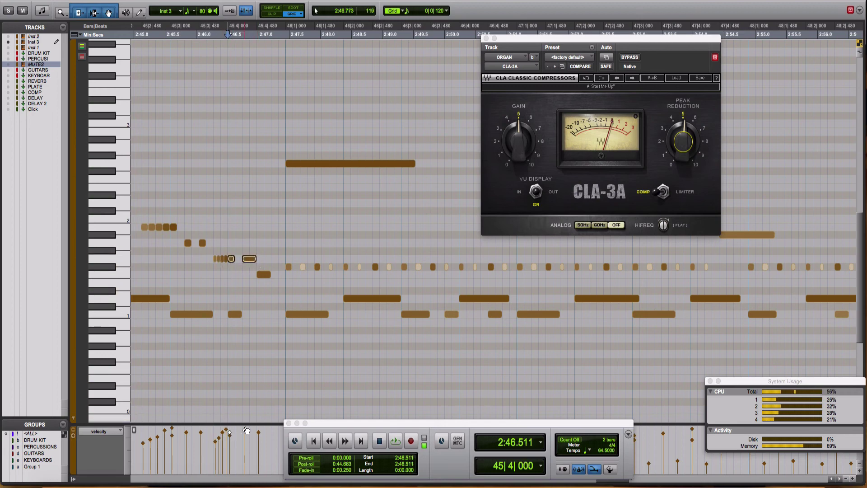
pyautogui.hscroll(-2, 171, 255)
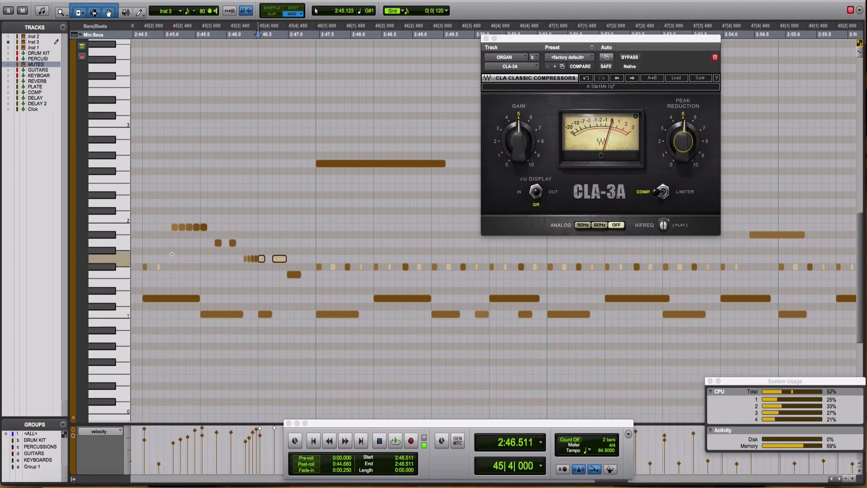
pyautogui.click(168, 254)
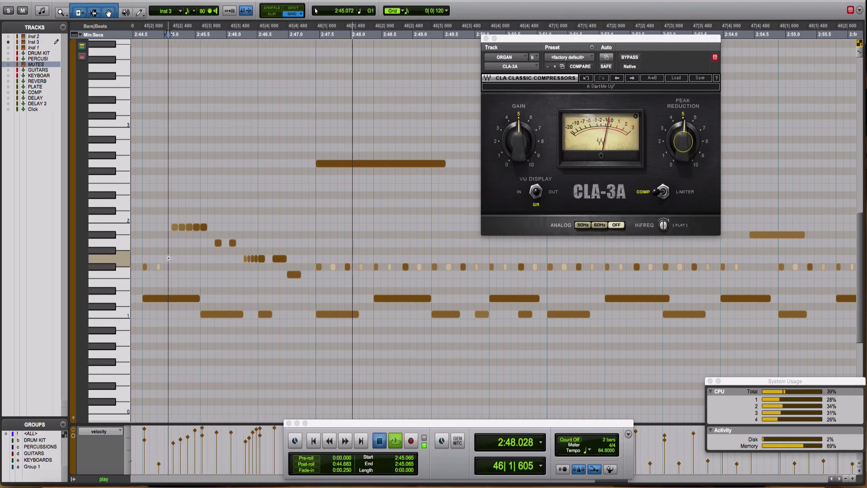
pyautogui.press('space')
pyautogui.press('space')
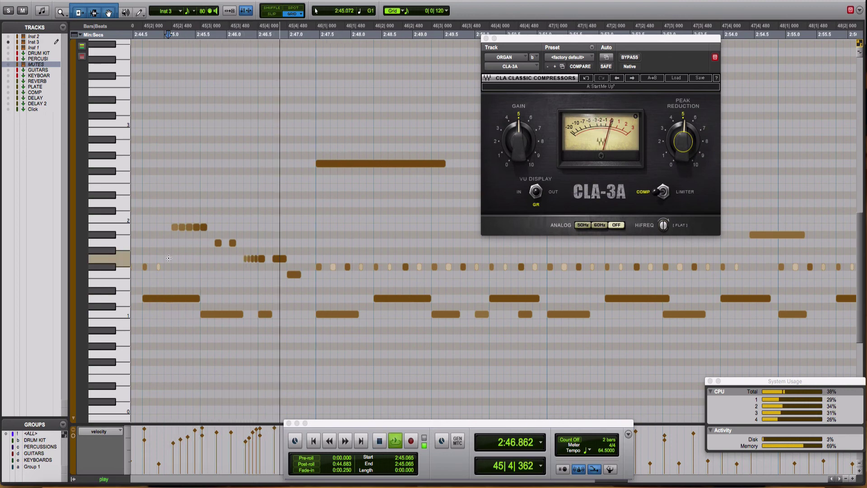
# Step: Audition Inst 3 from 2:47.441 and from 3:01.395, moving the CLA-3A window clear of the notes
pyautogui.click(321, 269)
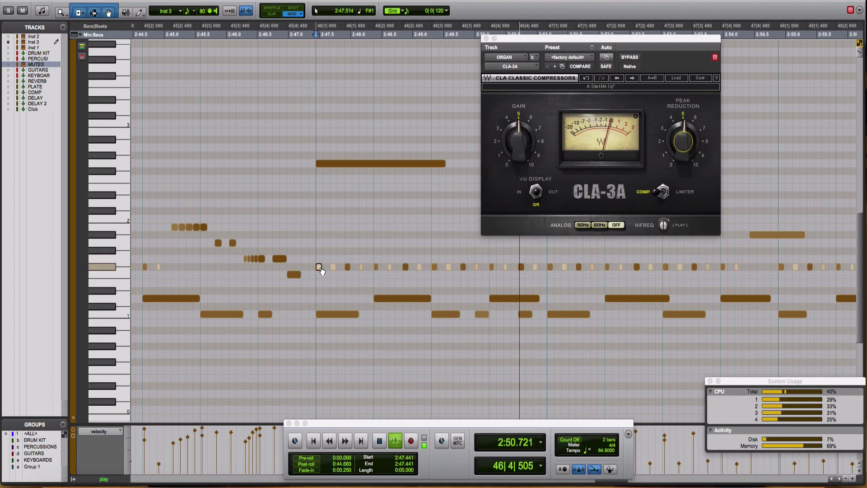
pyautogui.hscroll(10, 317, 269)
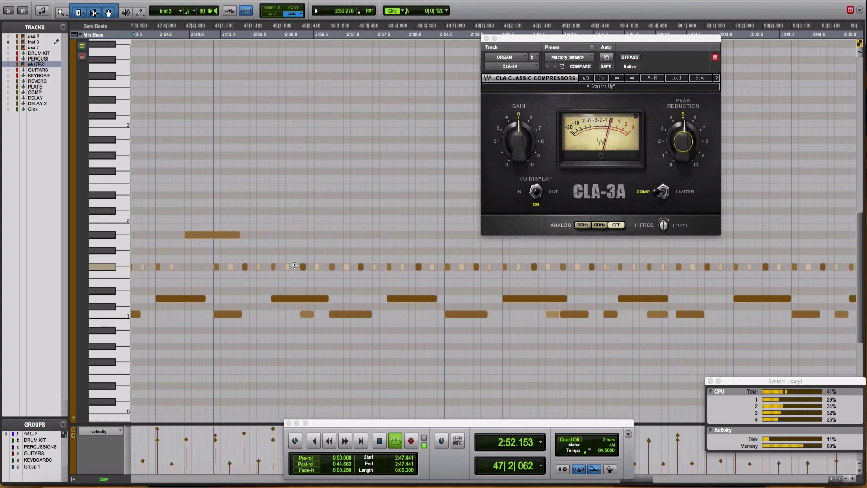
pyautogui.hscroll(-1, 294, 265)
pyautogui.moveTo(556, 42); pyautogui.dragTo(721, 40)
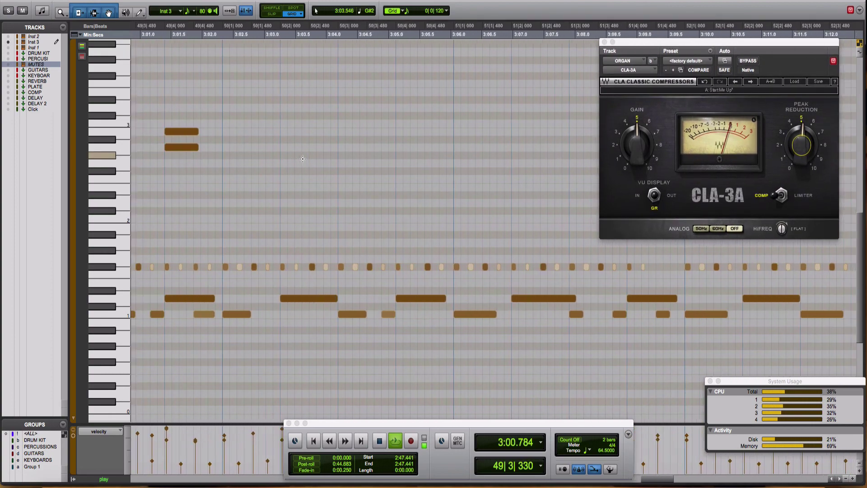
pyautogui.click(167, 269)
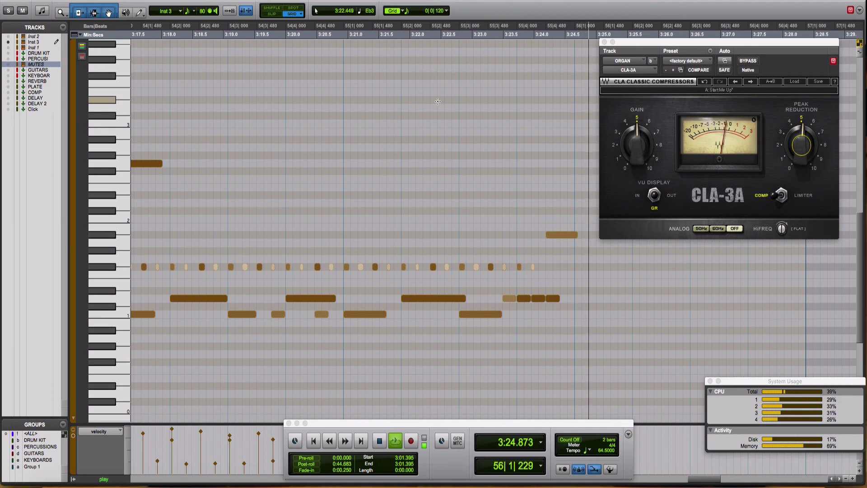
# Step: Copy the C1 note at 55|3|000 to the start of bar 56 and audition the ending from 3:22.587
pyautogui.click(464, 173)
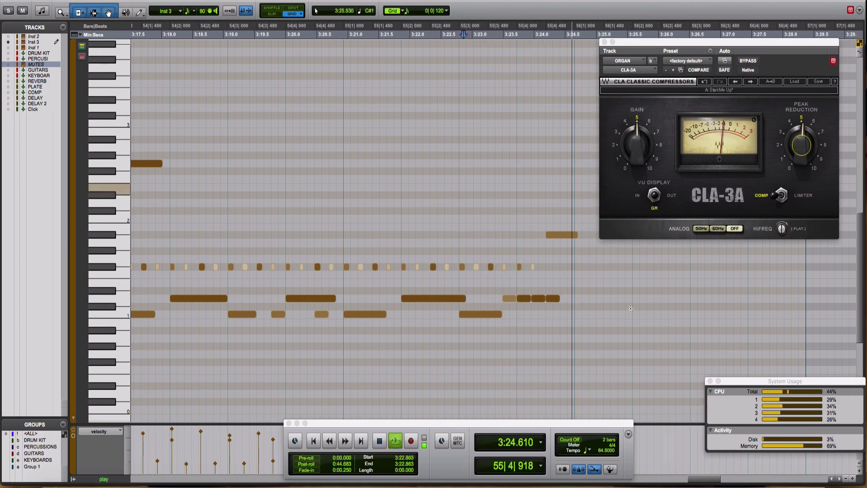
pyautogui.press('space')
pyautogui.moveTo(472, 315); pyautogui.dragTo(609, 315)
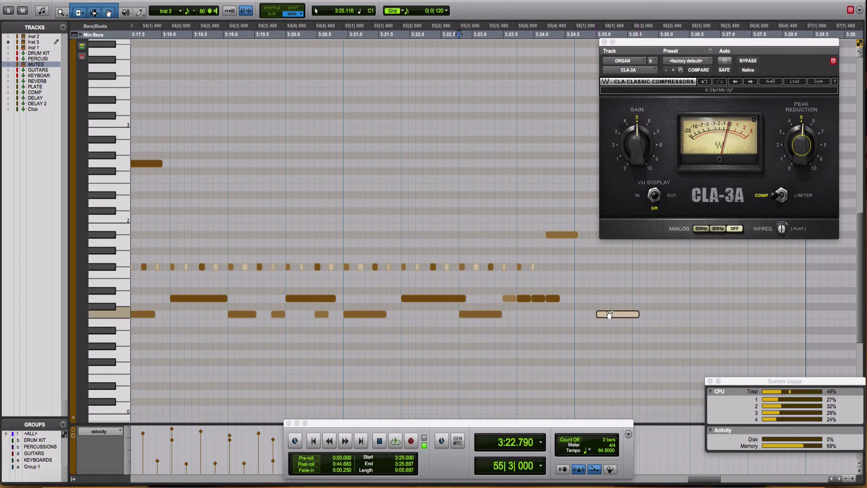
pyautogui.click(446, 237)
pyautogui.press('space')
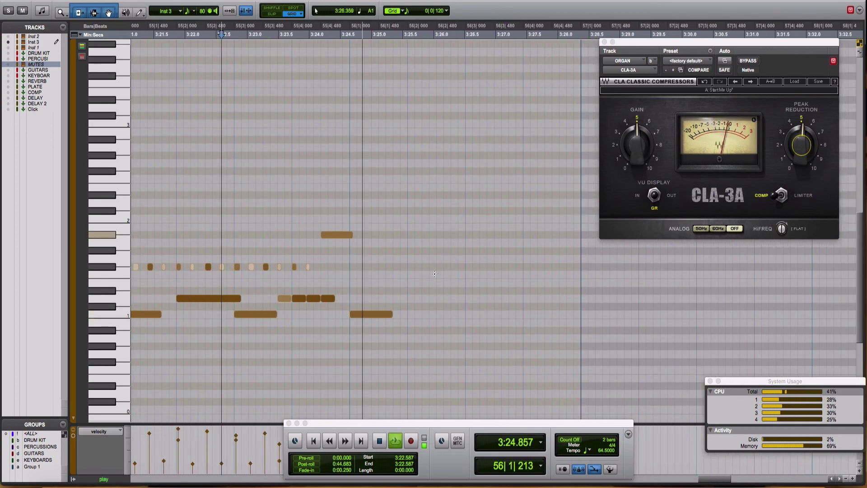
# Step: Add a short C1 note at 55|4|840, just before bar 56, and audition it from 3:22.986
pyautogui.press('space')
pyautogui.press('space')
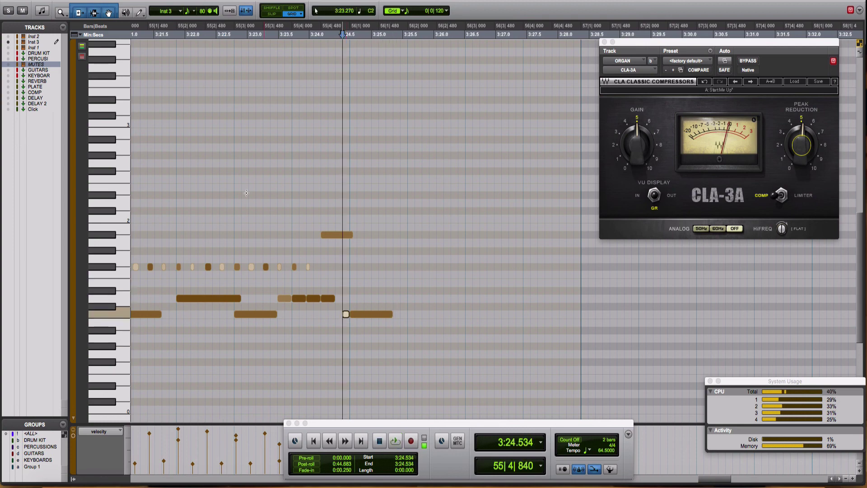
pyautogui.click(247, 192)
pyautogui.press('space')
pyautogui.press('space')
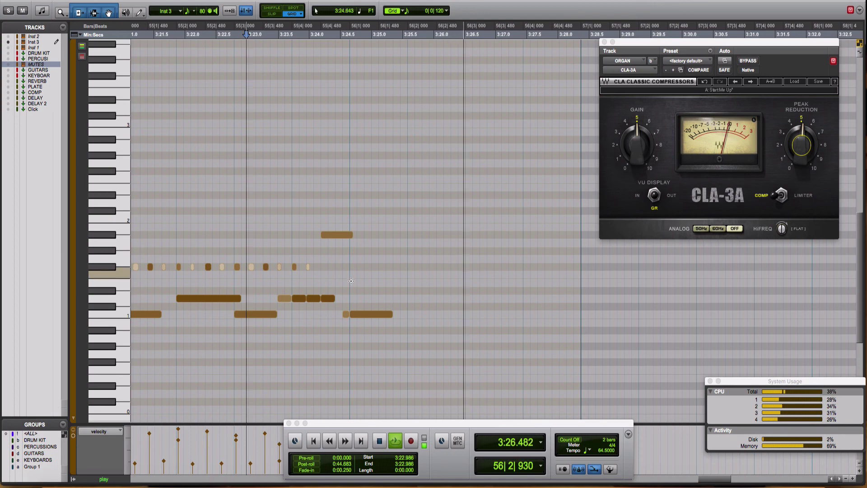
# Step: Audition the ending from 3:23.190, move the short C1 note earlier to 3:24.418, and replay from 3:21.627
pyautogui.press('space')
pyautogui.click(259, 244)
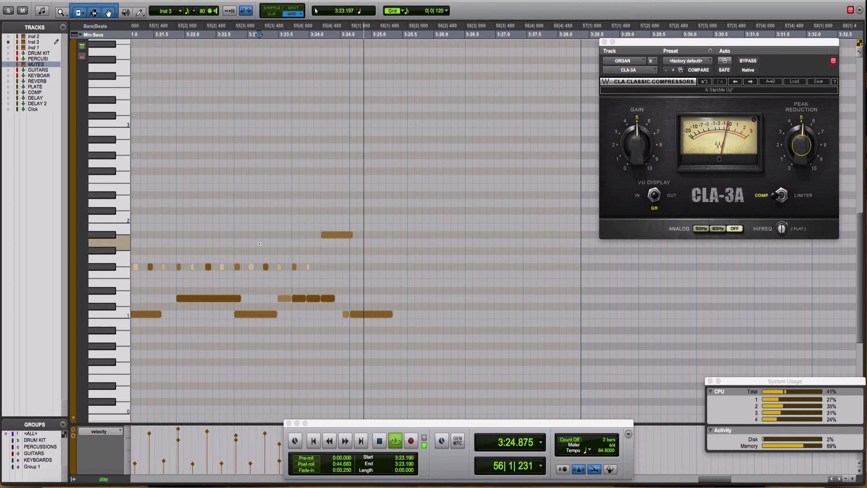
pyautogui.press('space')
pyautogui.press('space')
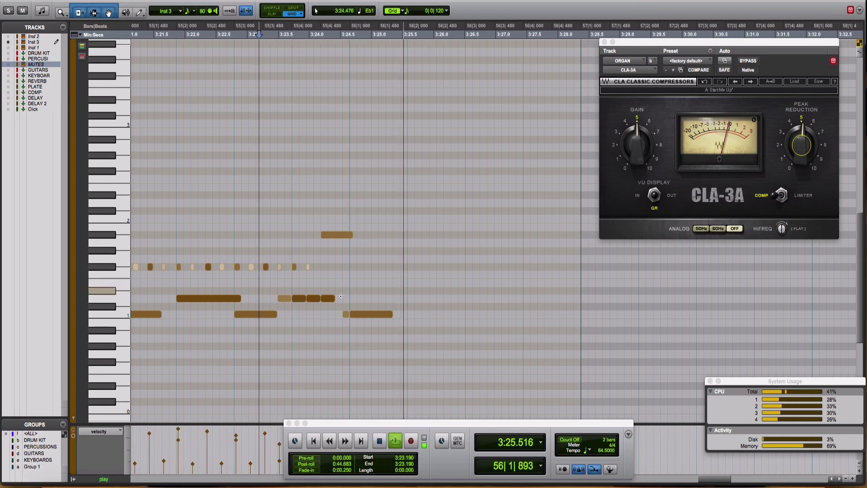
pyautogui.press('space')
pyautogui.press('space')
pyautogui.click(338, 315)
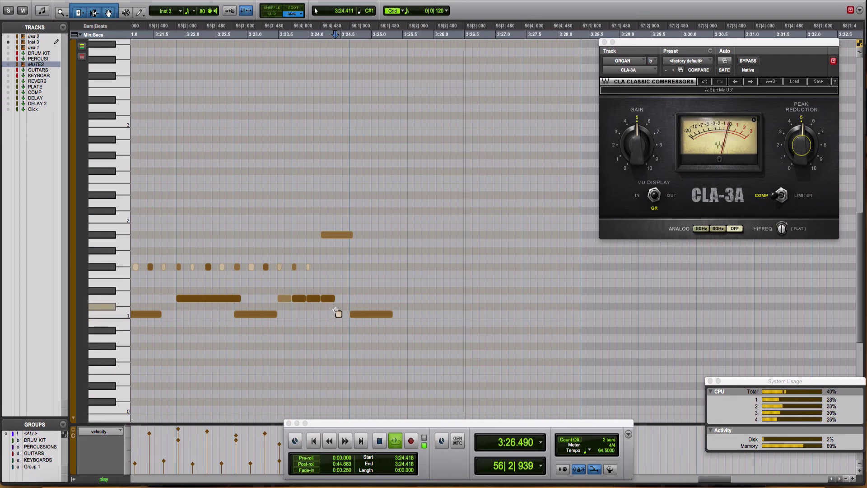
pyautogui.click(162, 189)
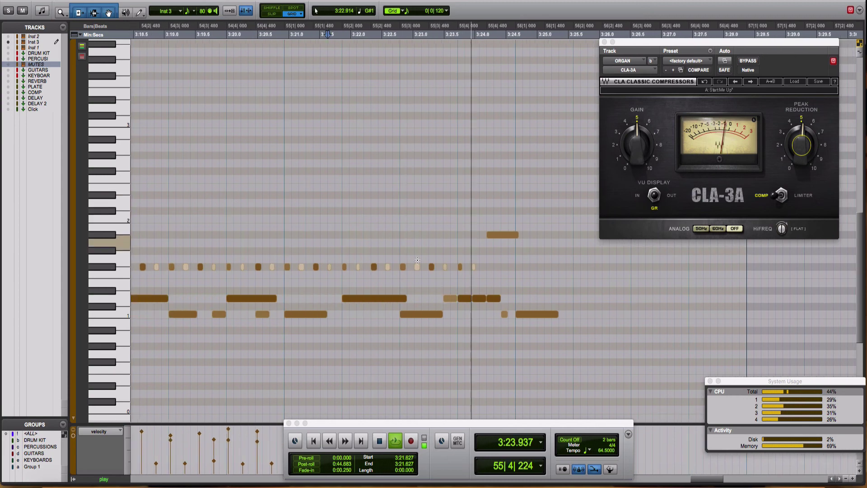
pyautogui.press('space')
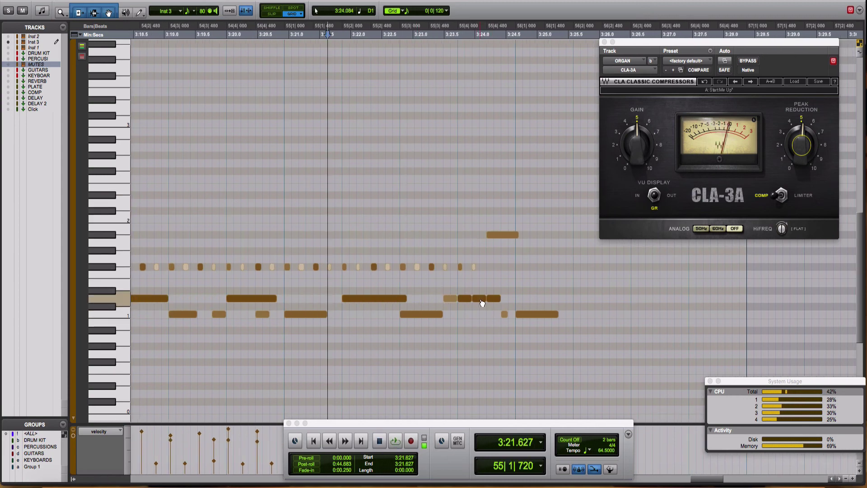
# Step: Copy the D1 note at 55|4|240 to A1 at 55|2|720 and audition from 3:21.111
pyautogui.moveTo(482, 303); pyautogui.dragTo(396, 248)
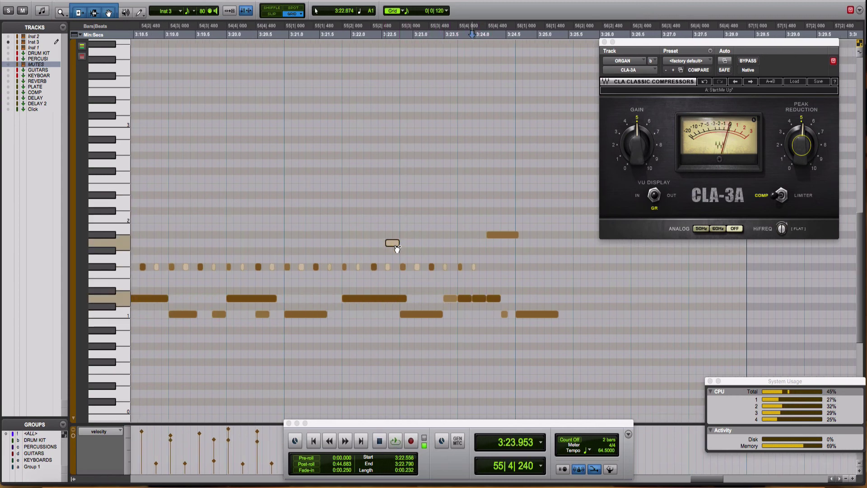
pyautogui.click(295, 195)
pyautogui.press('space')
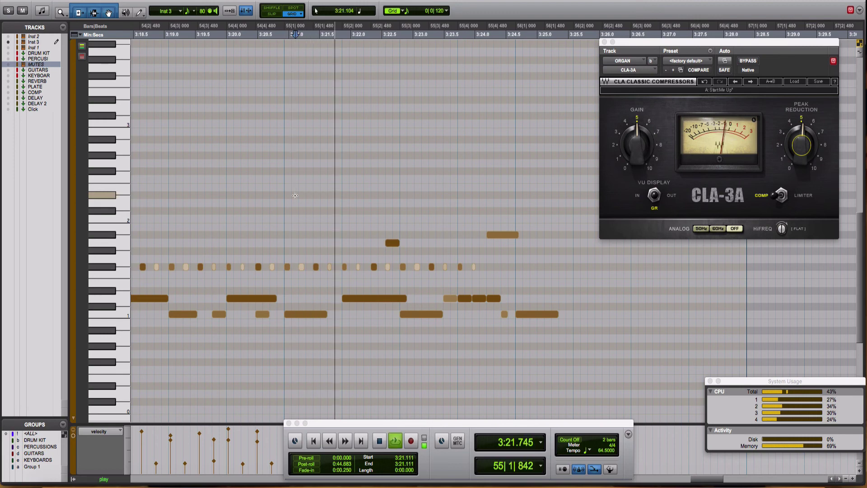
# Step: Copy the A1 note at 55|2|720 to 3:23.023, lower the copy to G1, and audition from 3:20.828
pyautogui.click(392, 244)
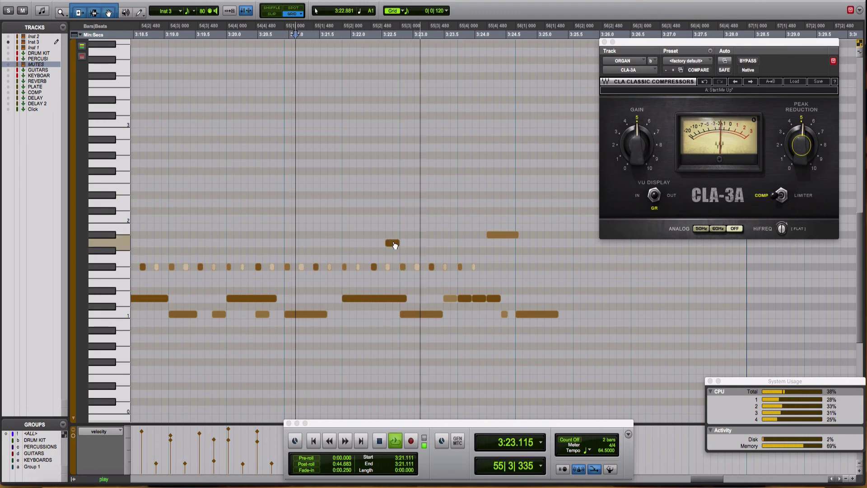
pyautogui.press('space')
pyautogui.click(392, 244)
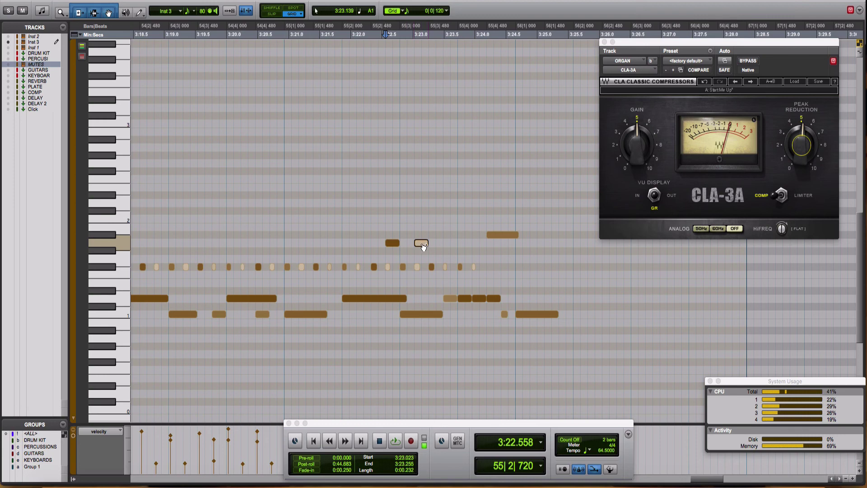
pyautogui.moveTo(422, 256); pyautogui.dragTo(423, 263)
pyautogui.click(278, 189)
pyautogui.press('space')
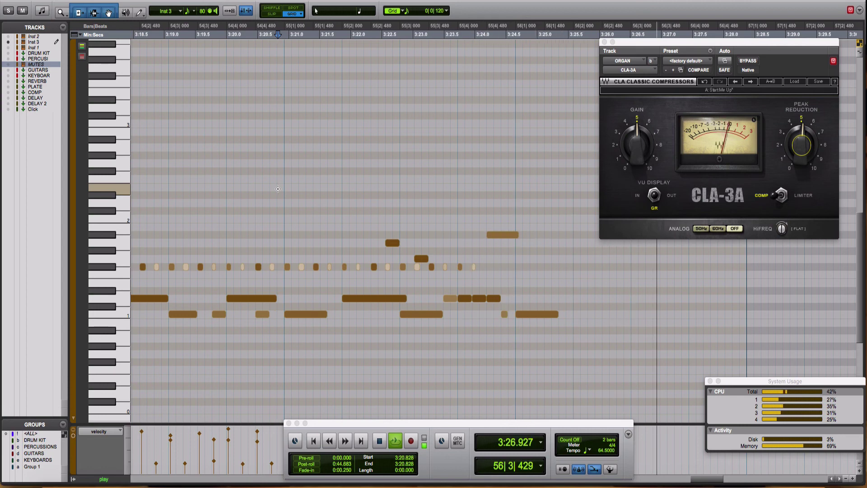
pyautogui.click(278, 188)
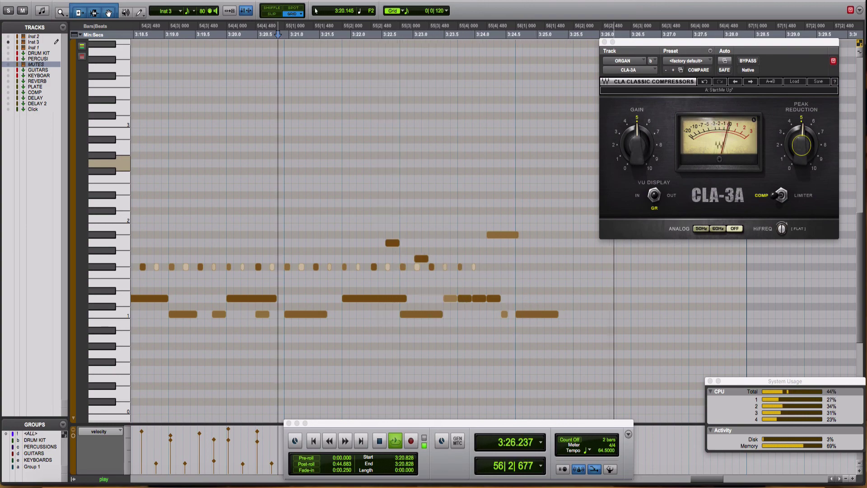
# Step: Close the MIDI editor and the CLA-3A window, and play the song from the beginning
pyautogui.press('super+w')
pyautogui.press('space')
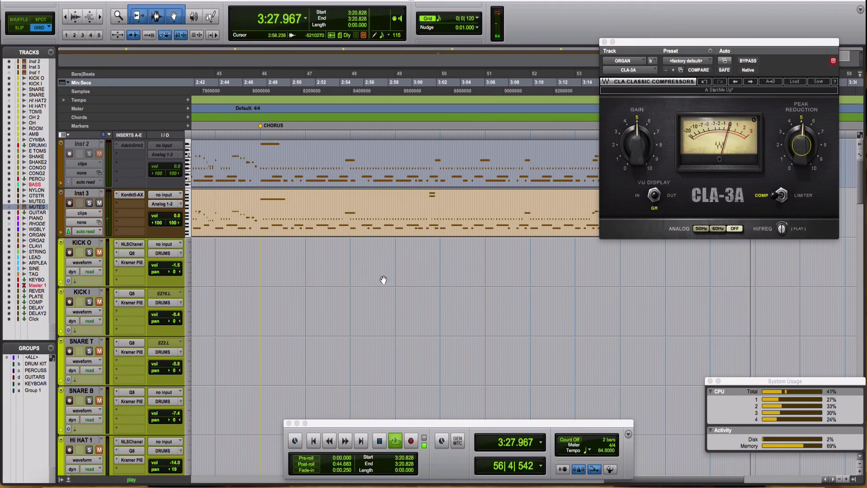
pyautogui.click(604, 42)
pyautogui.press('space')
pyautogui.press('Return')
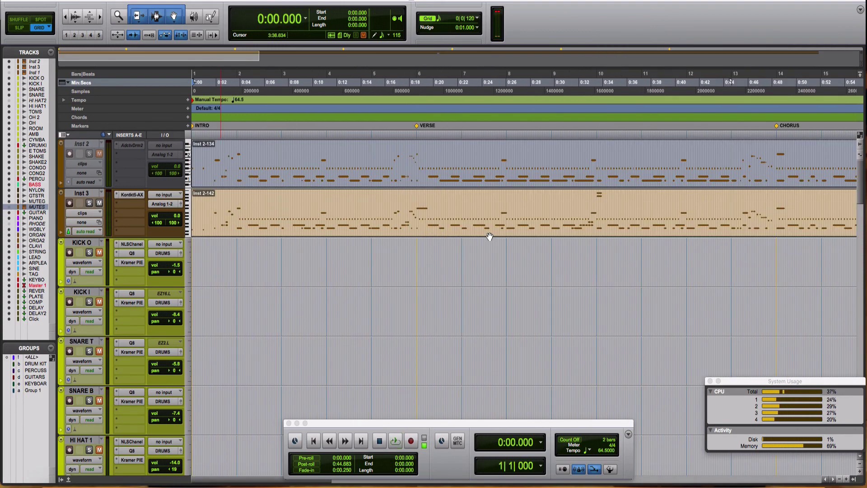
pyautogui.press('space')
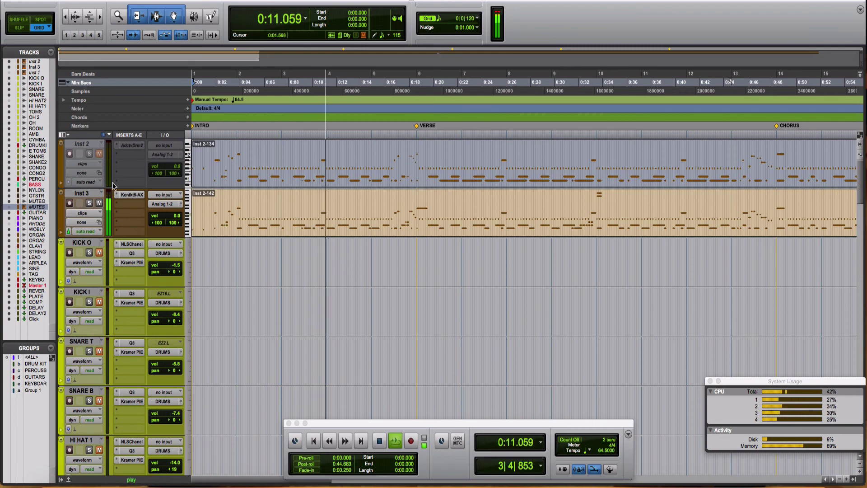
# Step: Open the Inst 3 clip in the MIDI editor, select all its F#1 notes, and stop playback
pyautogui.doubleClick(245, 224)
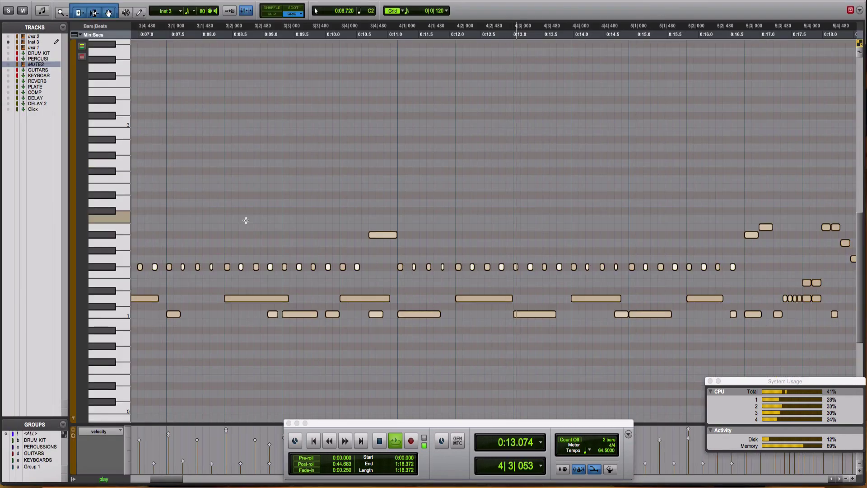
pyautogui.press('super+bracketleft')
pyautogui.press('super+bracketleft')
pyautogui.press('super+bracketleft')
pyautogui.press('super+bracketleft')
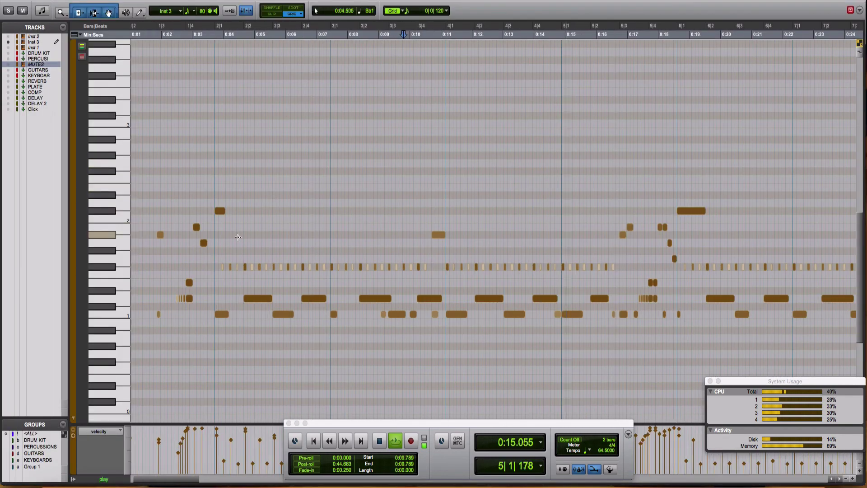
pyautogui.press('super+bracketleft')
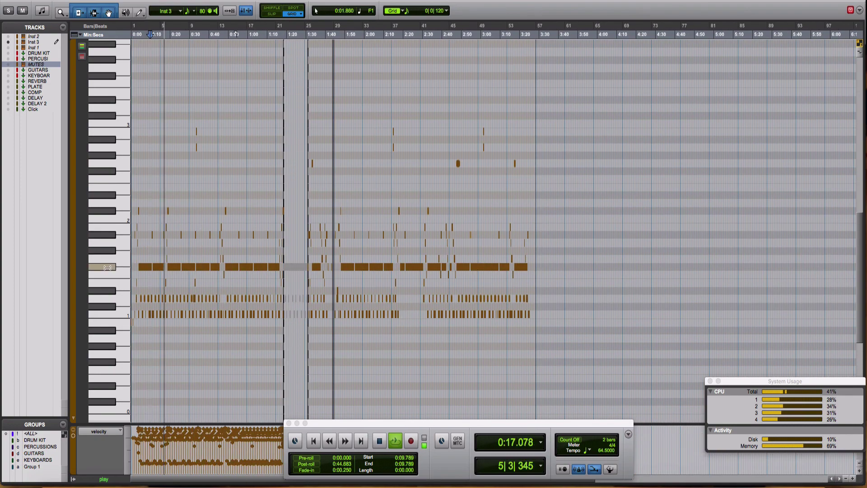
pyautogui.click(120, 267)
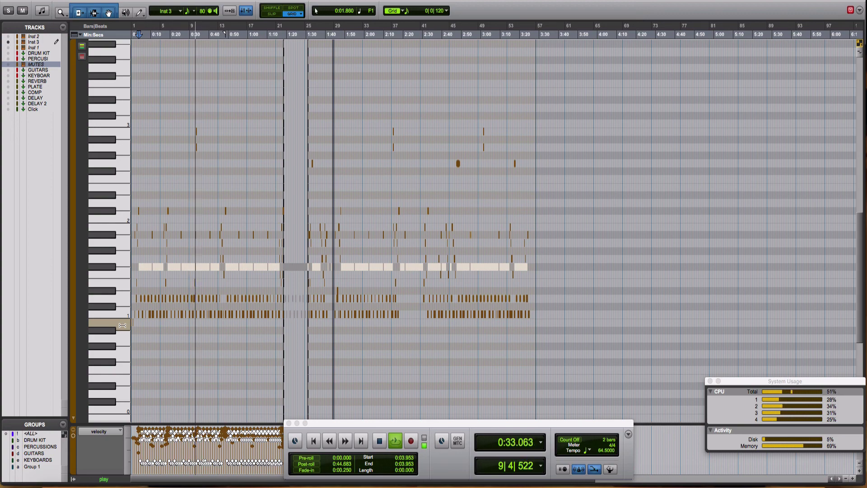
pyautogui.press('space')
# Step: Add an F#1 note at 1|1|000 in Inst 3 and lengthen it to nearly two beats
pyautogui.press('super+bracketright')
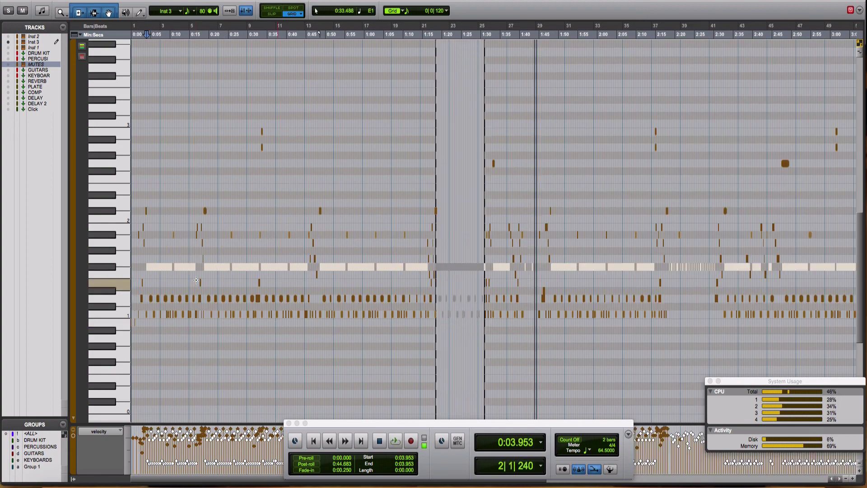
pyautogui.press('super+bracketright')
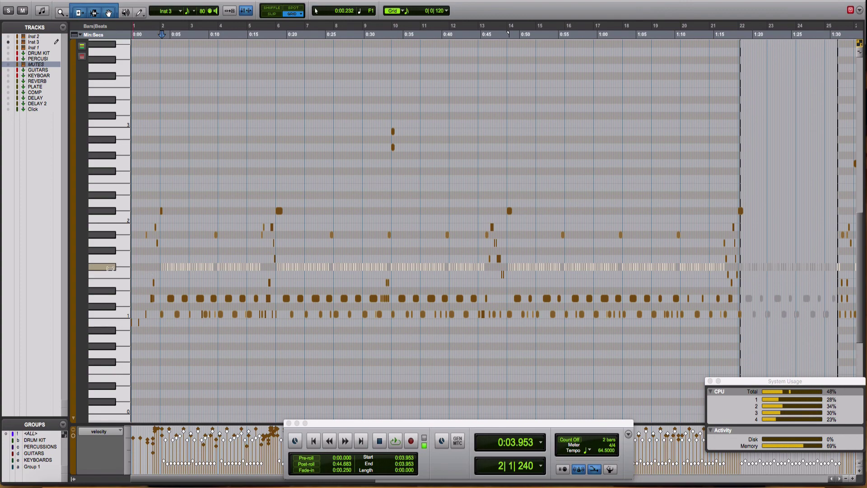
pyautogui.press('super+bracketright')
pyautogui.press('super+bracketright')
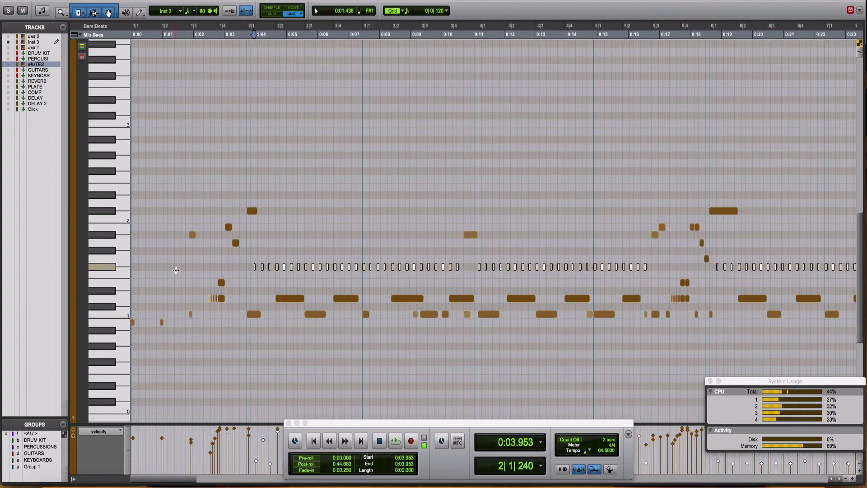
pyautogui.click(133, 266)
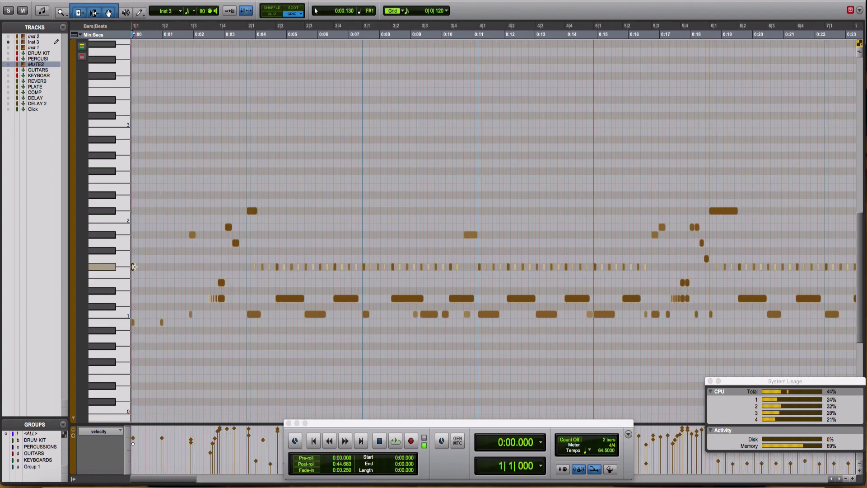
pyautogui.moveTo(177, 266); pyautogui.dragTo(185, 267)
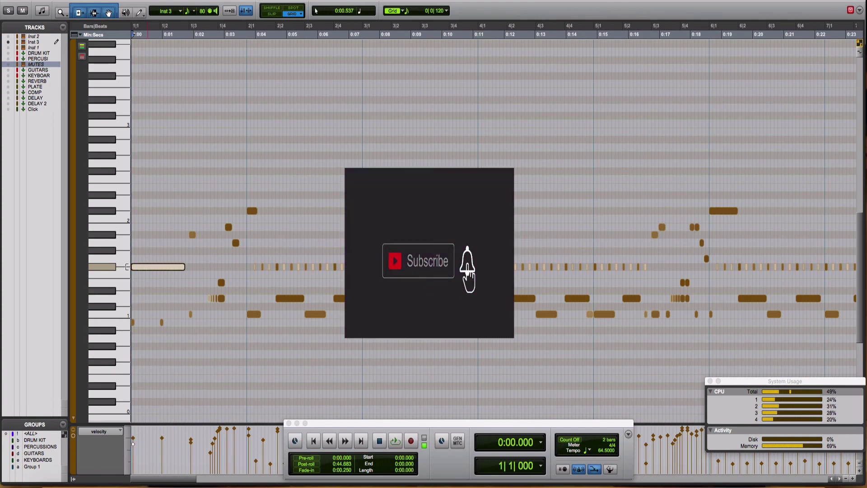
# Step: Select all F#1 notes in Inst 3 and move them past the song's end so the group starts at 3:28.372
pyautogui.click(109, 268)
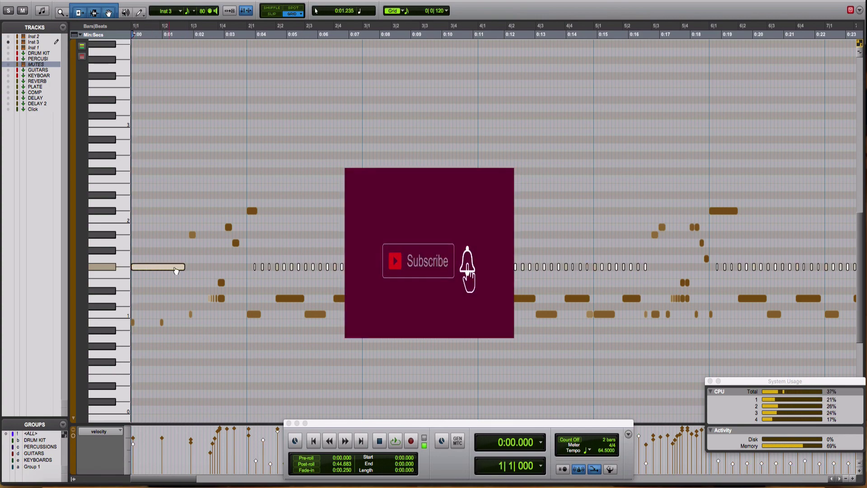
pyautogui.press('super+bracketleft')
pyautogui.press('super+bracketleft')
pyautogui.press('super+bracketleft')
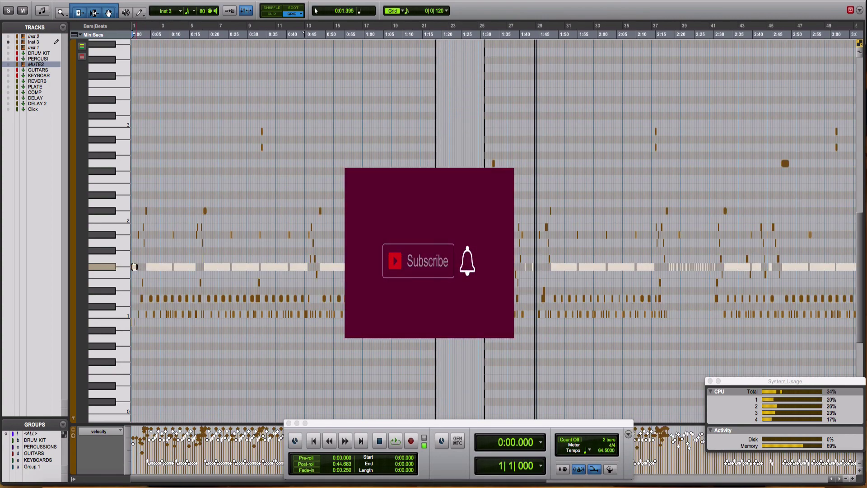
pyautogui.press('super+bracketleft')
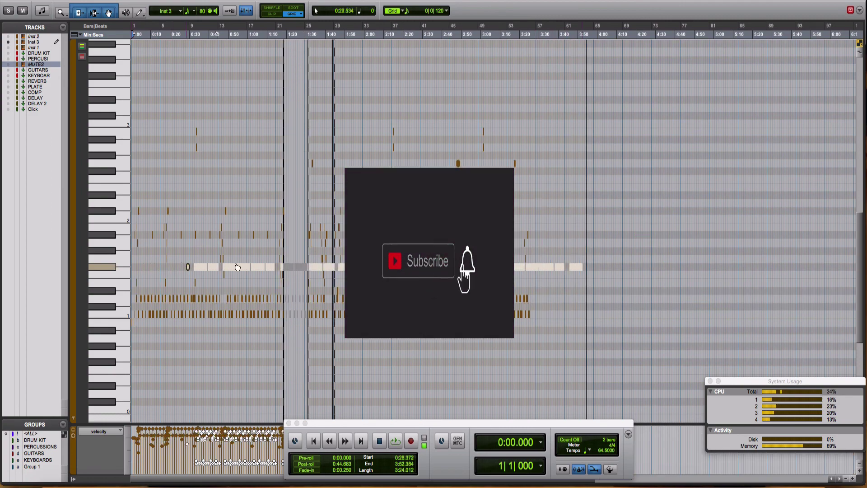
pyautogui.moveTo(238, 268); pyautogui.dragTo(539, 271)
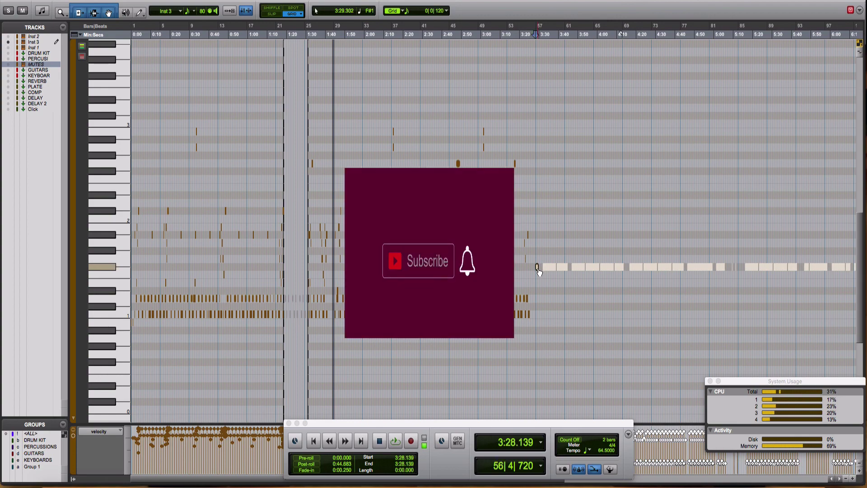
pyautogui.press('space')
pyautogui.press('super+bracketright')
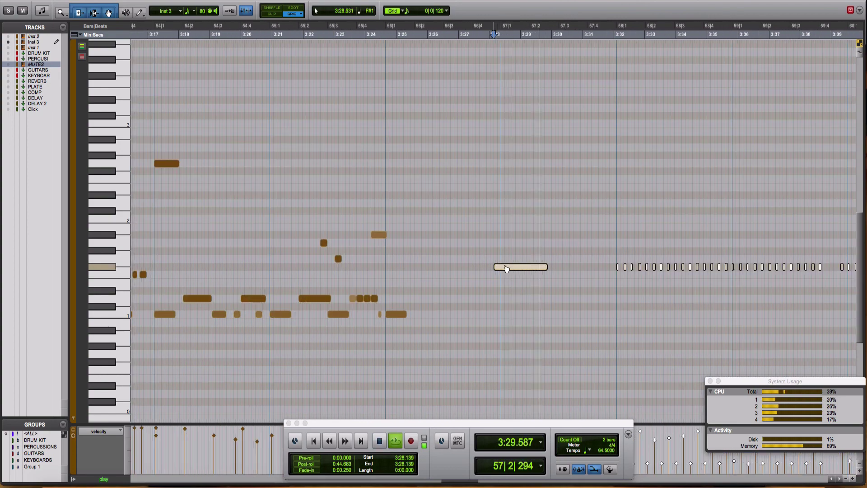
pyautogui.moveTo(506, 268); pyautogui.dragTo(515, 270)
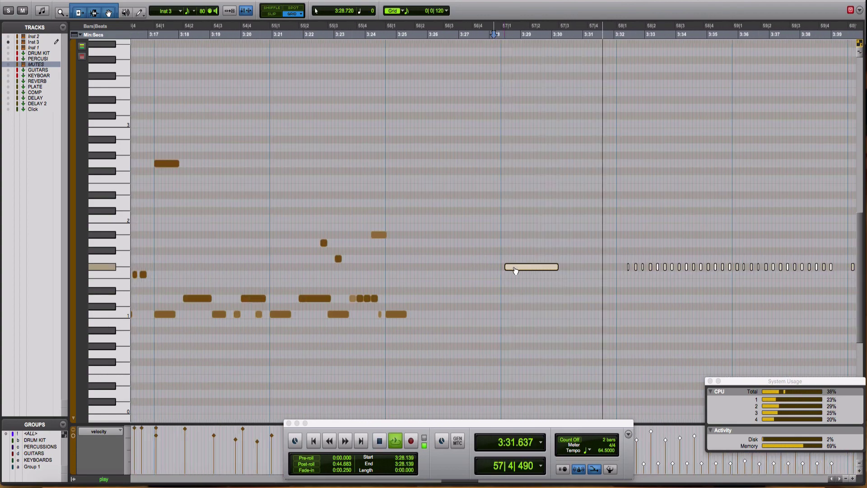
# Step: Audition the isolated F#1 notes from 3:28.372, close the Transport window, and stop playback
pyautogui.press('super+bracketleft')
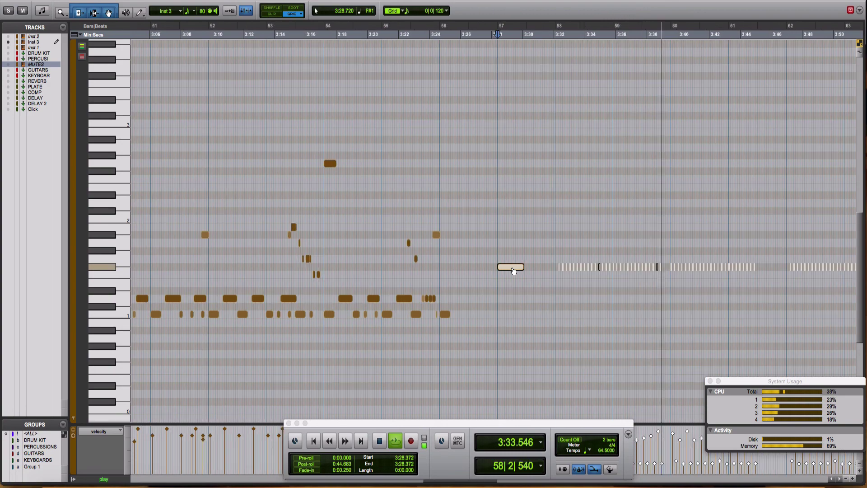
pyautogui.press('super+bracketleft')
pyautogui.press('super+bracketleft')
pyautogui.press('super+bracketleft')
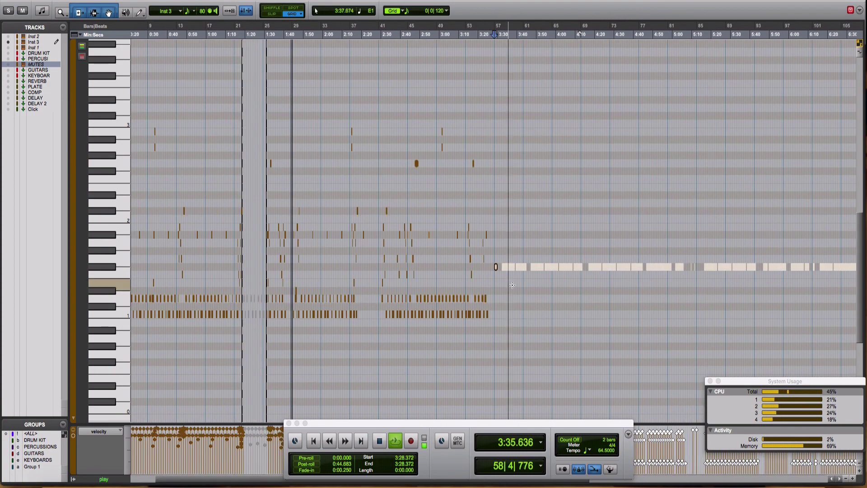
pyautogui.hscroll(15, 512, 285)
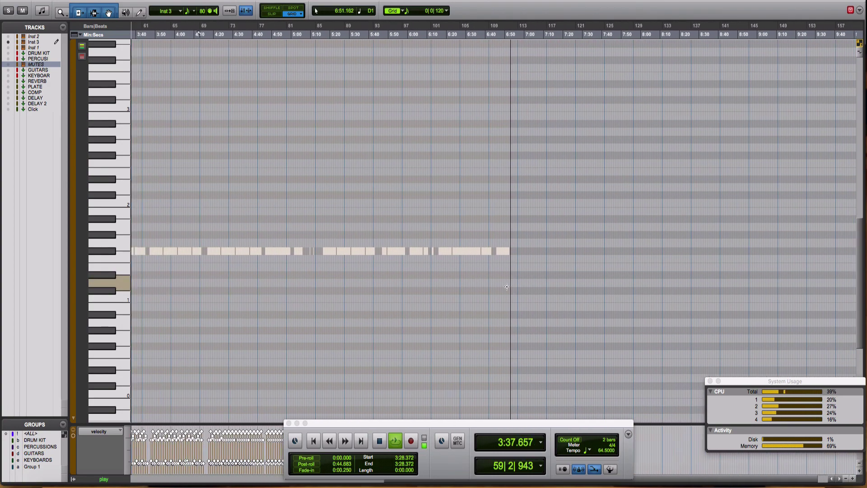
pyautogui.press('space')
pyautogui.press('space')
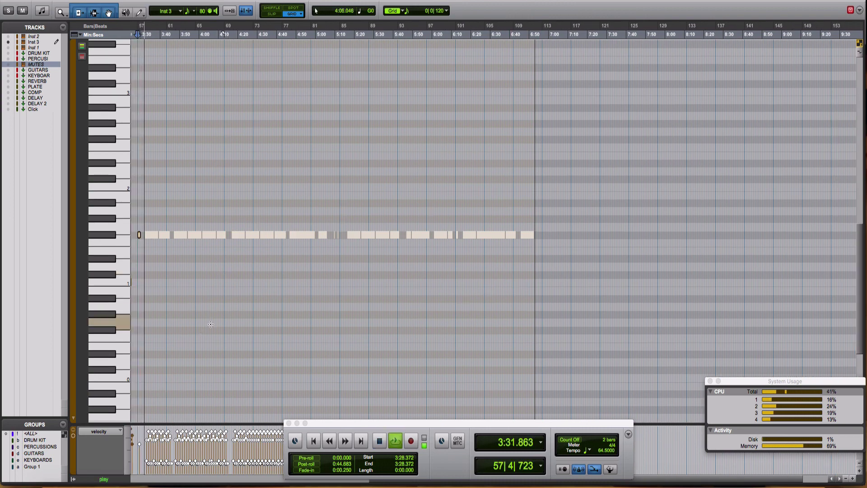
pyautogui.click(289, 423)
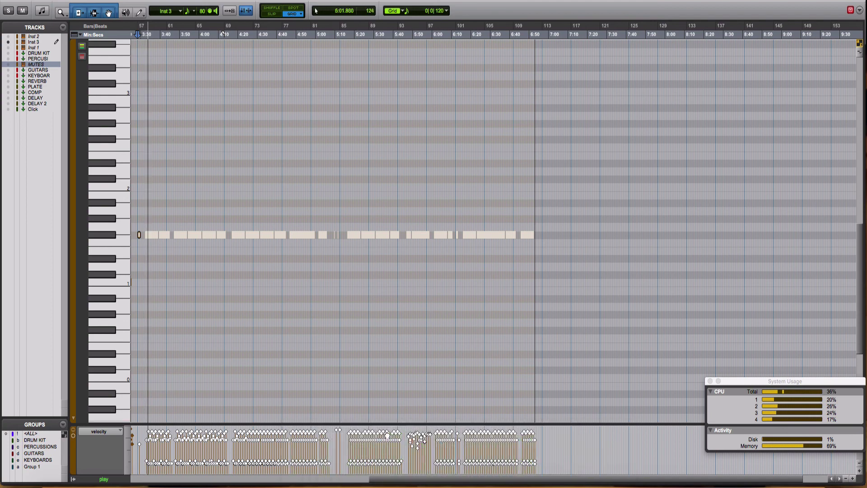
pyautogui.press('space')
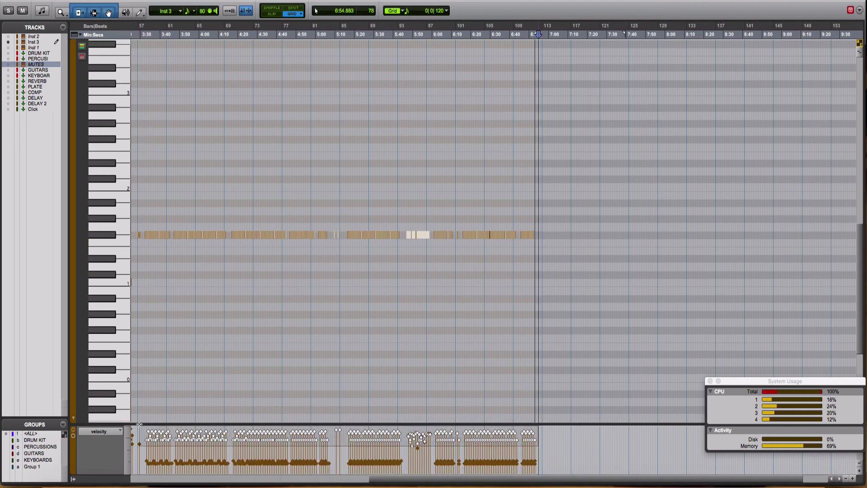
# Step: Select the loudest velocities among the isolated F#1 notes and lower them slightly
pyautogui.press('super+a')
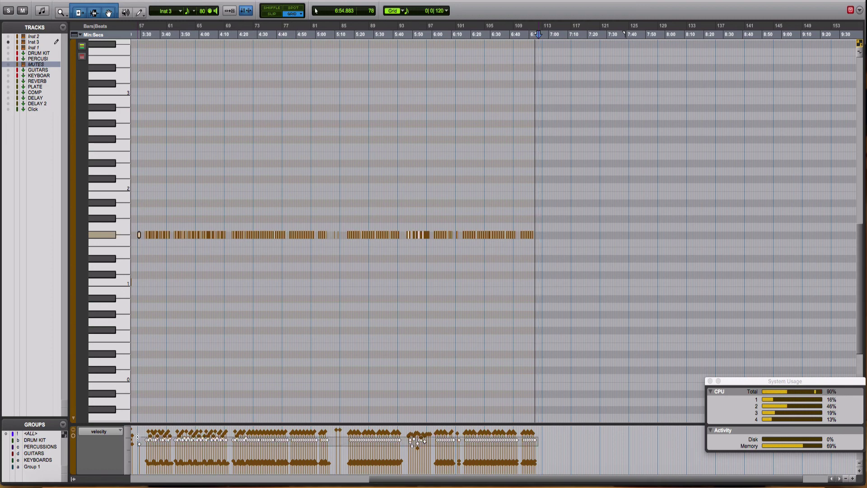
pyautogui.click(137, 437)
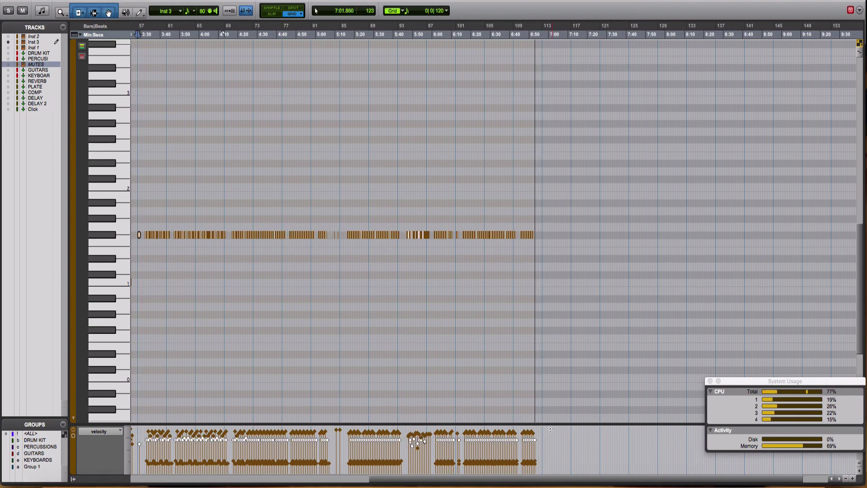
pyautogui.moveTo(550, 428); pyautogui.dragTo(134, 430)
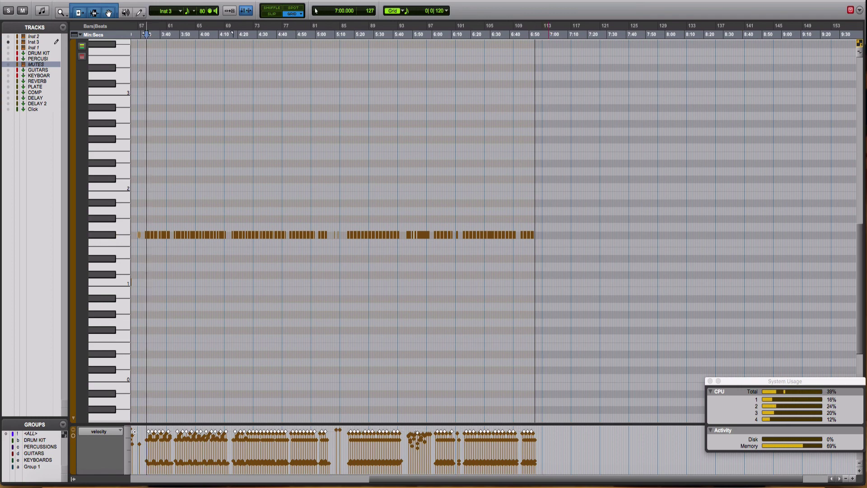
pyautogui.moveTo(317, 435); pyautogui.dragTo(317, 442)
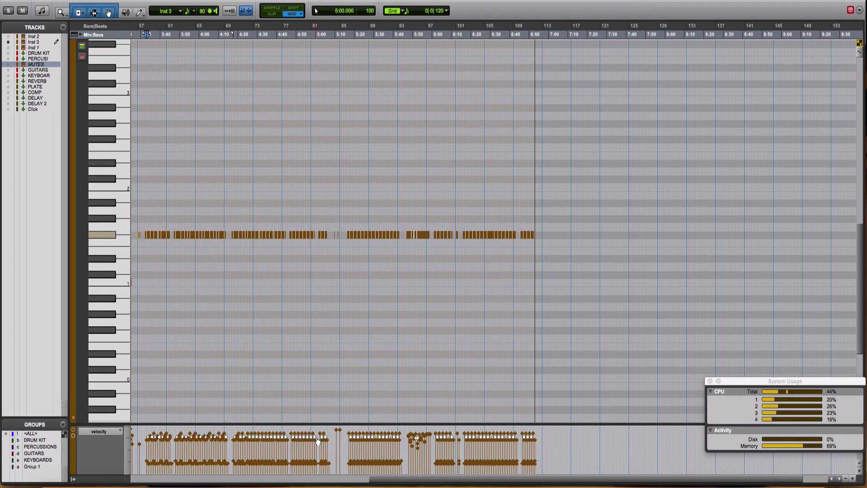
# Step: Lower the velocities of the two isolated F#1 notes near 5:10 to match the surrounding hits
pyautogui.click(557, 435)
pyautogui.click(336, 434)
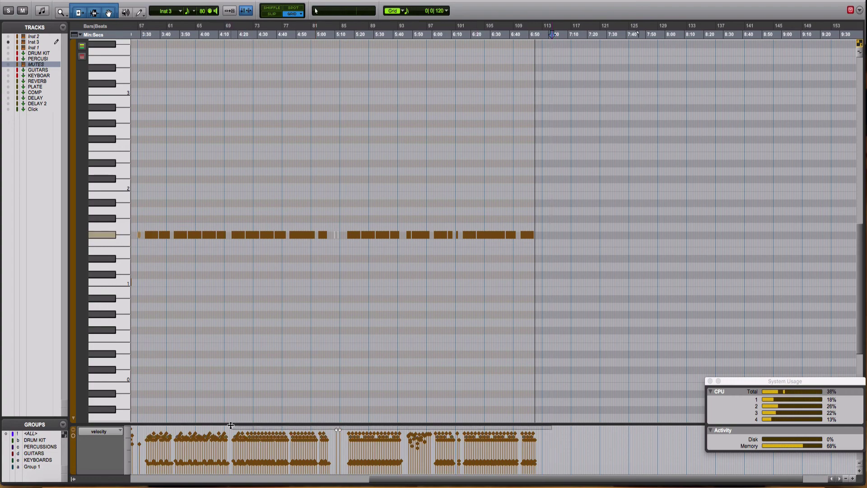
pyautogui.click(336, 432)
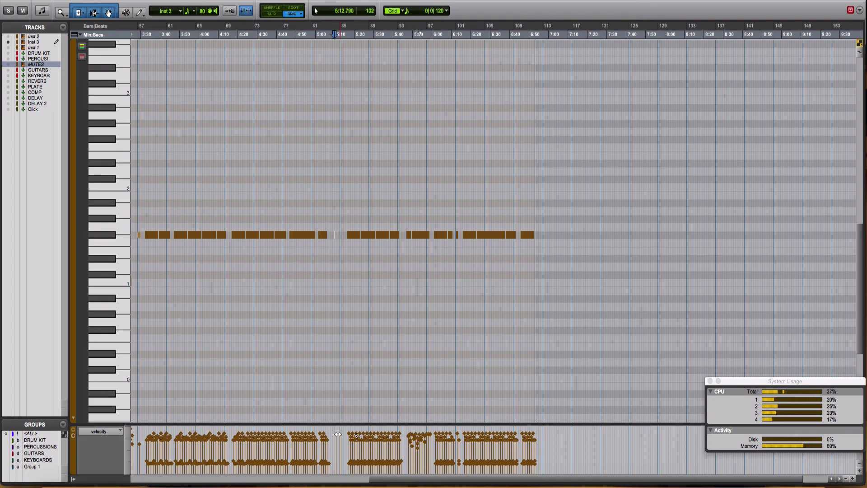
# Step: Select the upper velocities of the isolated F#1 notes and audition the passage
pyautogui.click(548, 433)
pyautogui.moveTo(431, 422); pyautogui.dragTo(135, 424)
pyautogui.press('space')
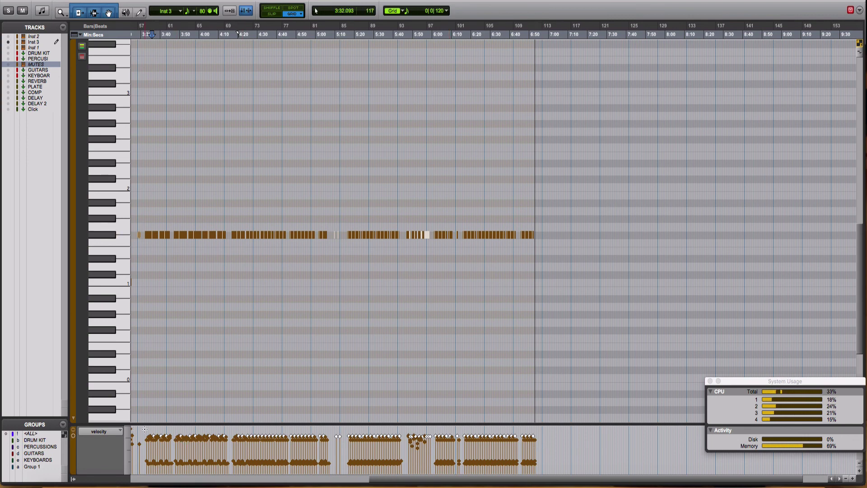
pyautogui.press('space')
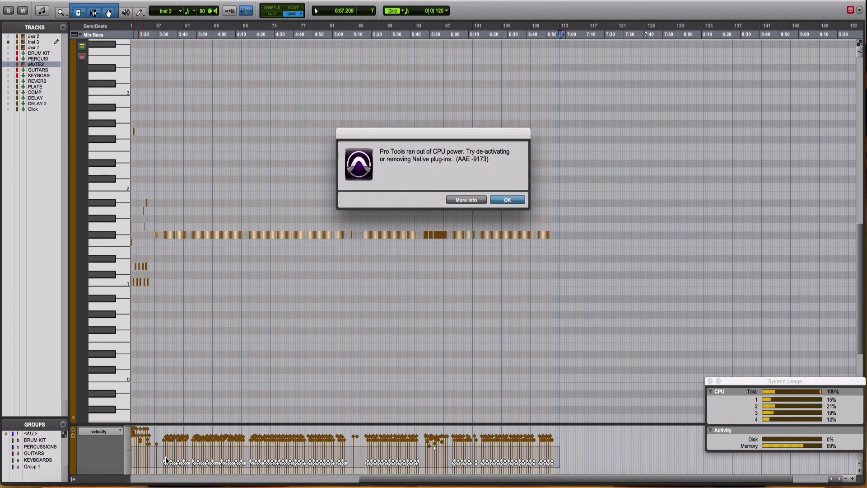
# Step: Dismiss the CPU power error, slightly raise the softest velocities of the isolated F#1 notes, and audition them
pyautogui.press('Return')
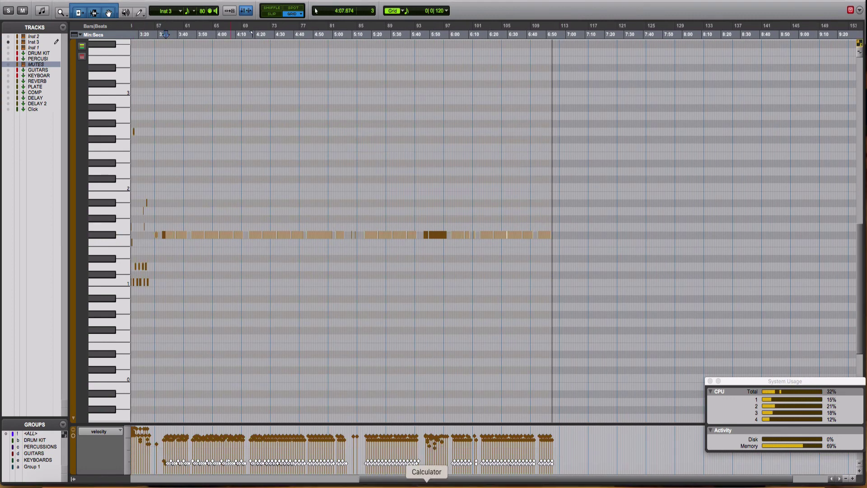
pyautogui.moveTo(563, 452)
pyautogui.mouseDown()
pyautogui.moveTo(154, 468)
pyautogui.moveTo(161, 477)
pyautogui.moveTo(208, 466)
pyautogui.mouseUp()
pyautogui.press('space')
pyautogui.press('super+z')
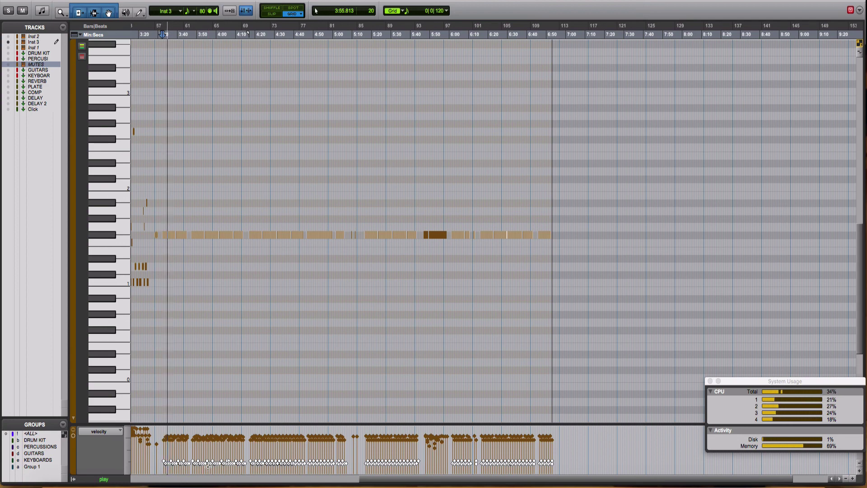
pyautogui.moveTo(212, 464)
pyautogui.mouseDown()
pyautogui.moveTo(212, 453)
pyautogui.moveTo(213, 469)
pyautogui.moveTo(212, 460)
pyautogui.mouseUp()
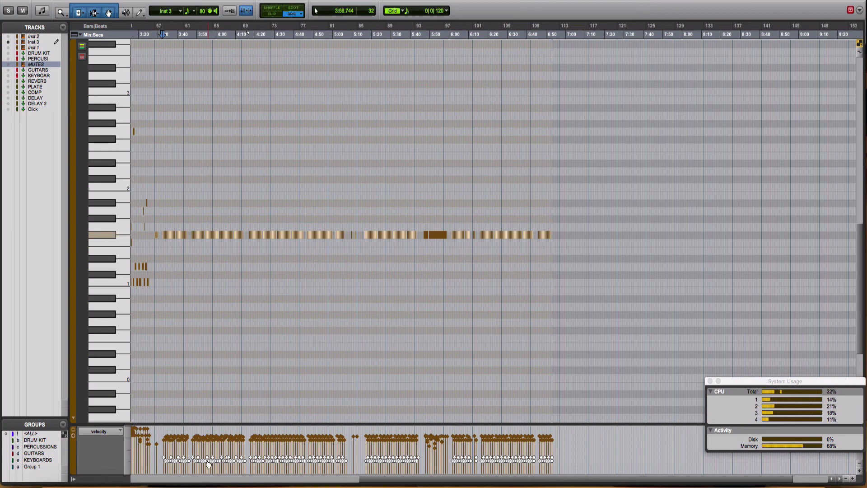
pyautogui.press('space')
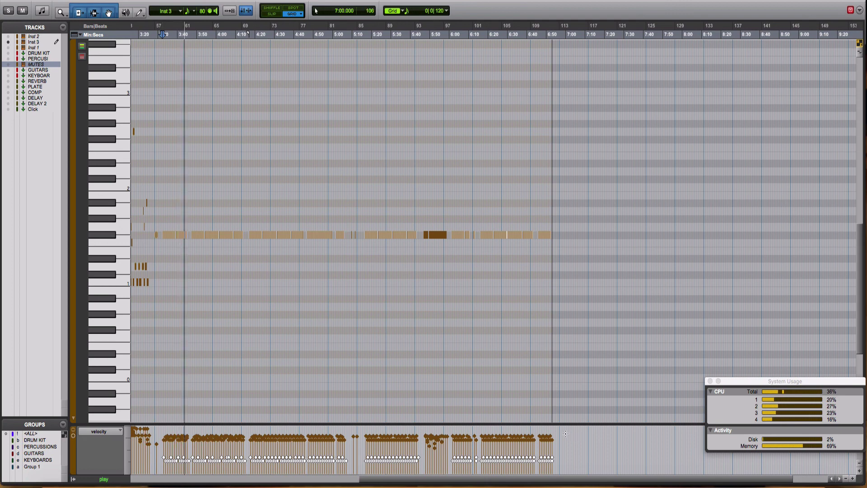
# Step: Lower the louder velocities of the isolated F#1 notes, then raise them slightly while auditioning
pyautogui.moveTo(565, 433); pyautogui.dragTo(180, 447)
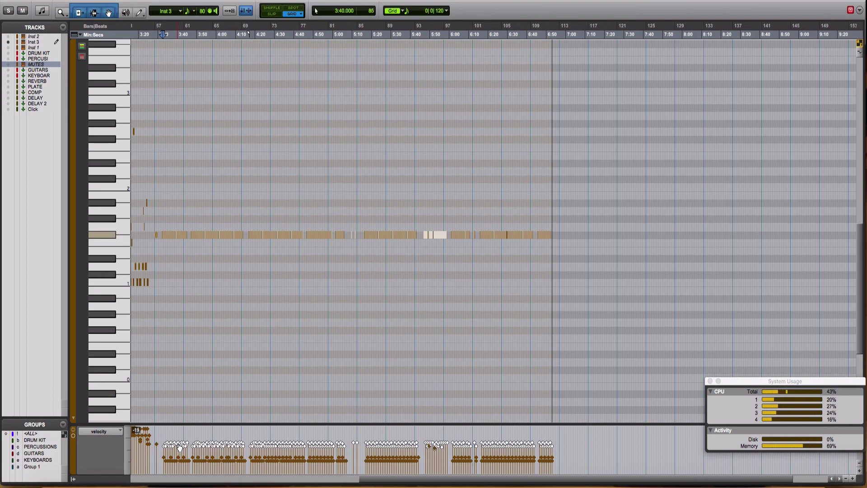
pyautogui.press('space')
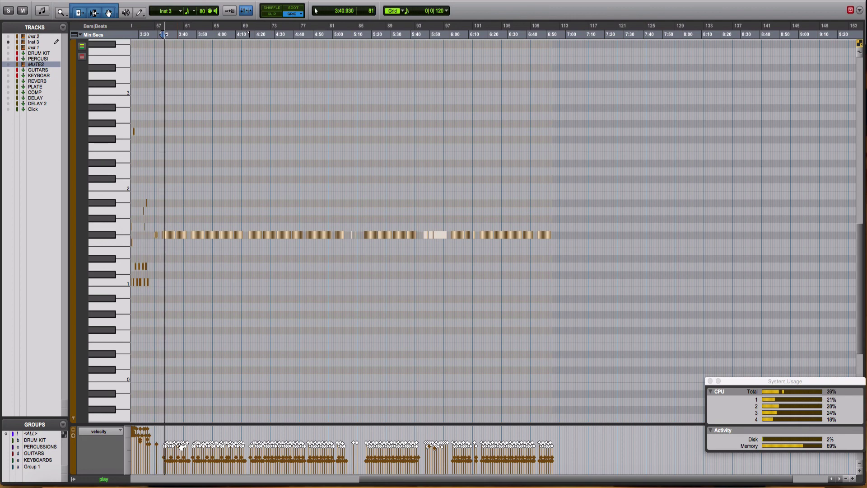
pyautogui.moveTo(181, 447); pyautogui.dragTo(178, 445)
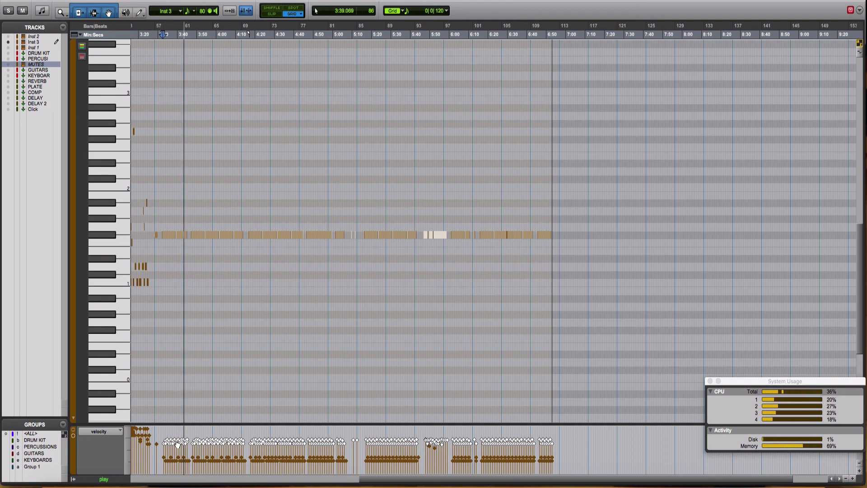
pyautogui.press('space')
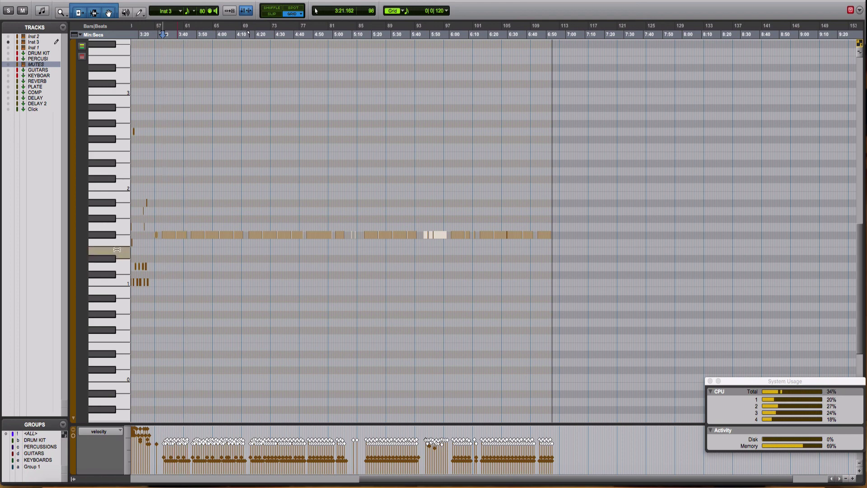
# Step: Select all F#1 notes, move the group back to the song's start, and play from the beginning
pyautogui.click(106, 235)
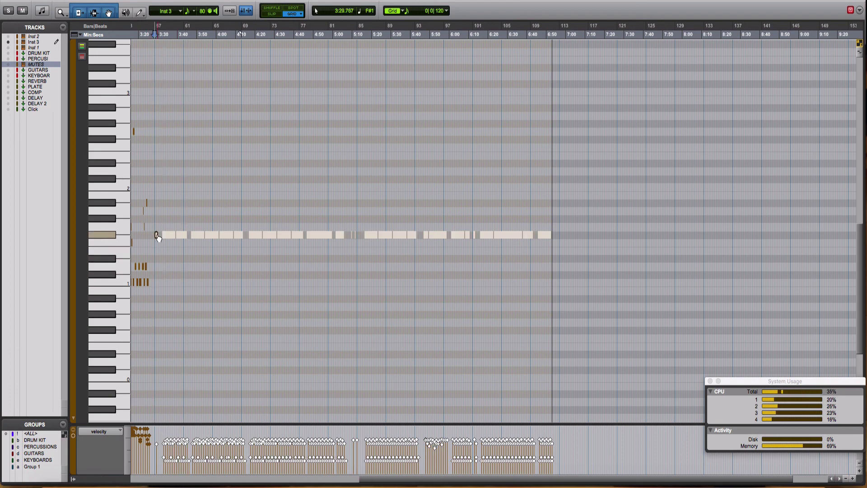
pyautogui.press('Return')
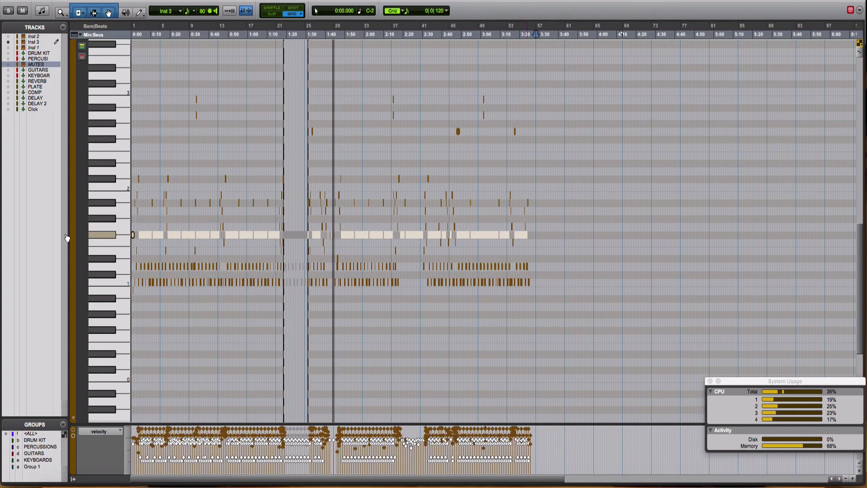
pyautogui.press('space')
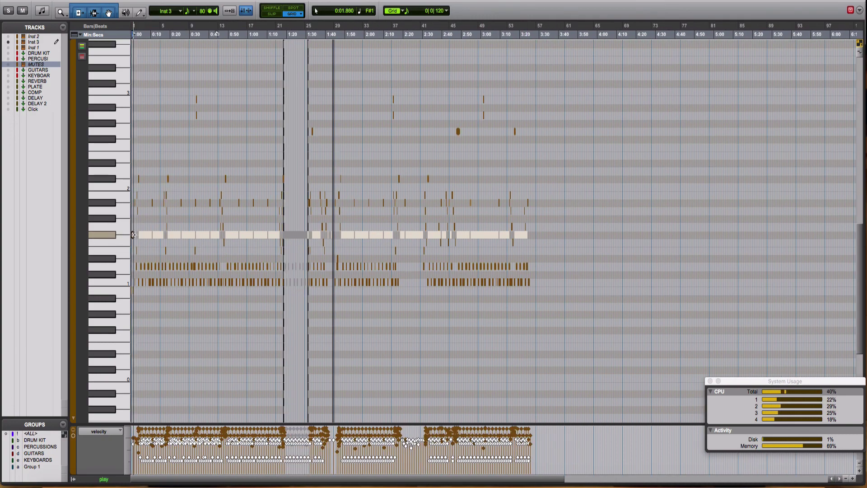
# Step: Delete the long F#1 placeholder note at the start of bar 1 in Inst 3
pyautogui.press('super+bracketright')
pyautogui.press('super+bracketright')
pyautogui.press('super+bracketright')
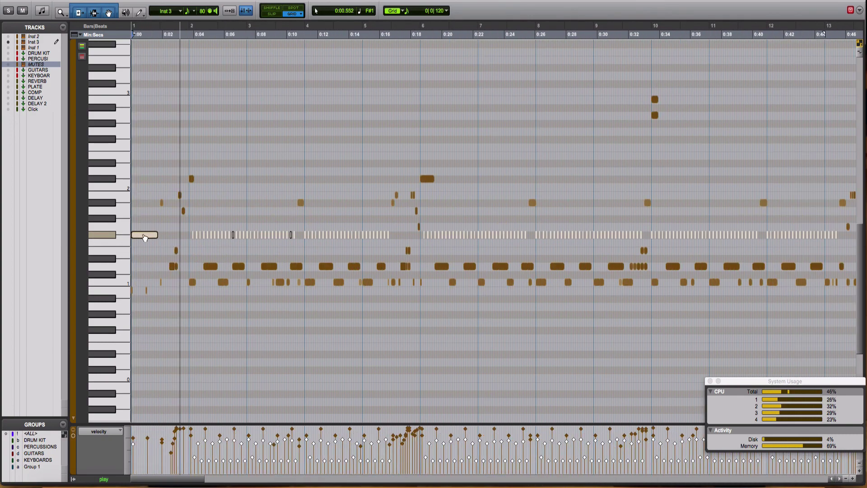
pyautogui.click(150, 235)
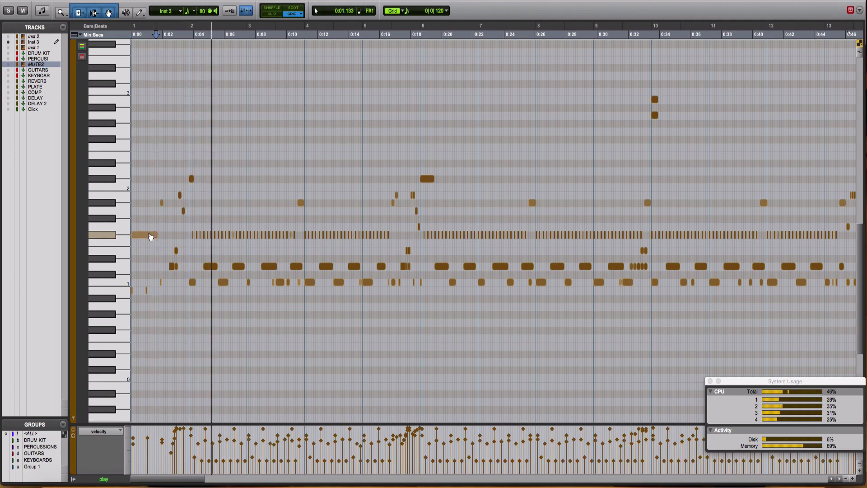
pyautogui.click(149, 234)
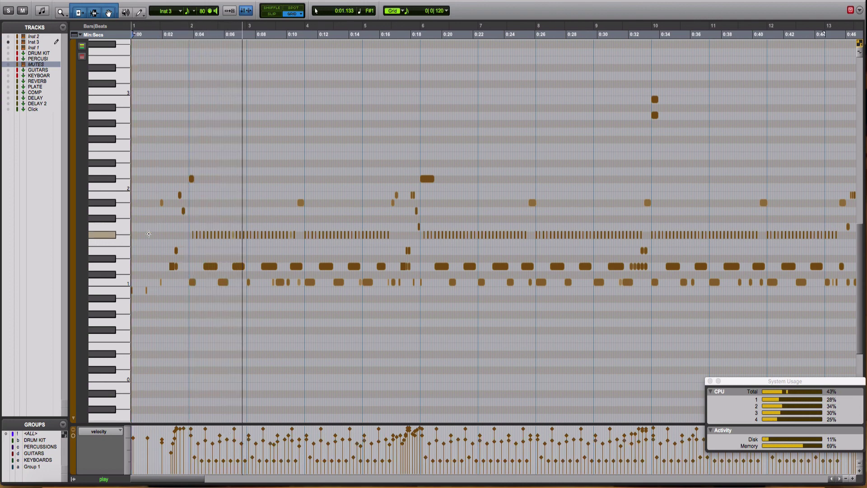
pyautogui.scroll(-1, 148, 234)
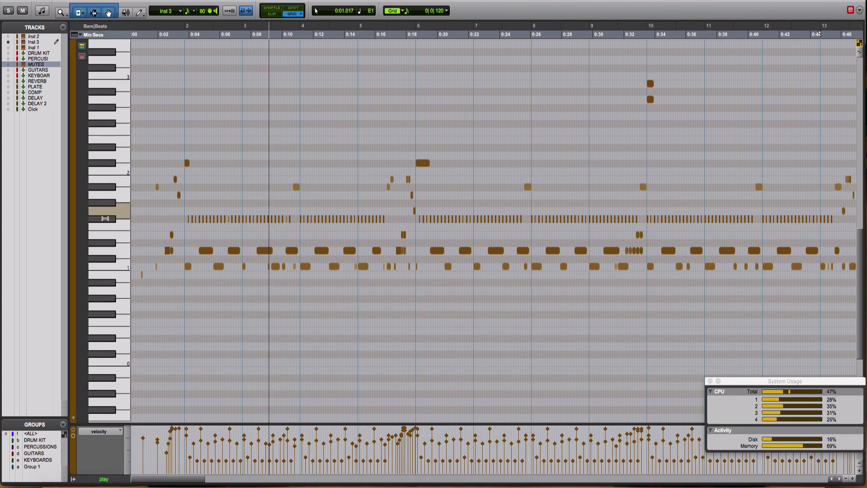
# Step: Select all F#1 notes, pick the hi-hat in Studio Drummer's kit, and solo its close-mic channel
pyautogui.click(106, 218)
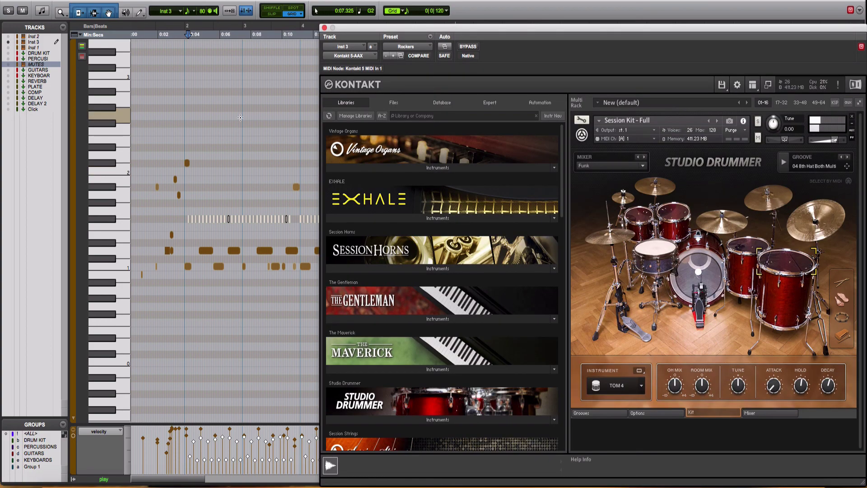
pyautogui.moveTo(682, 32); pyautogui.dragTo(539, 32)
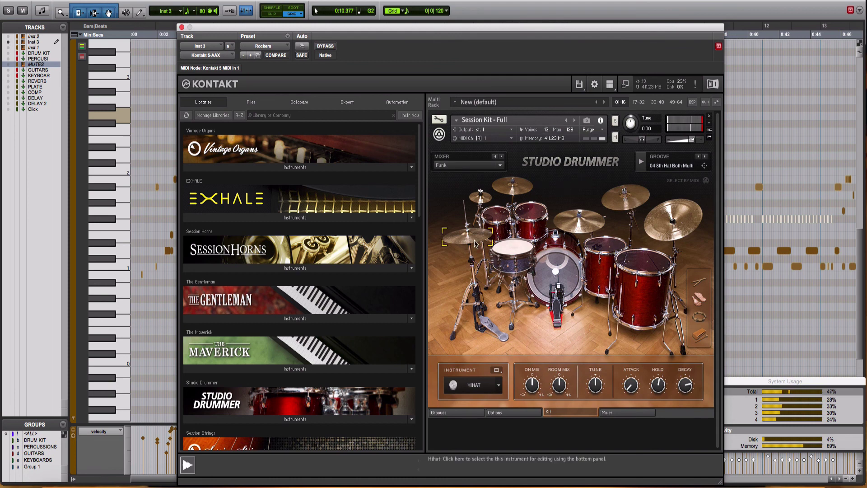
pyautogui.click(479, 255)
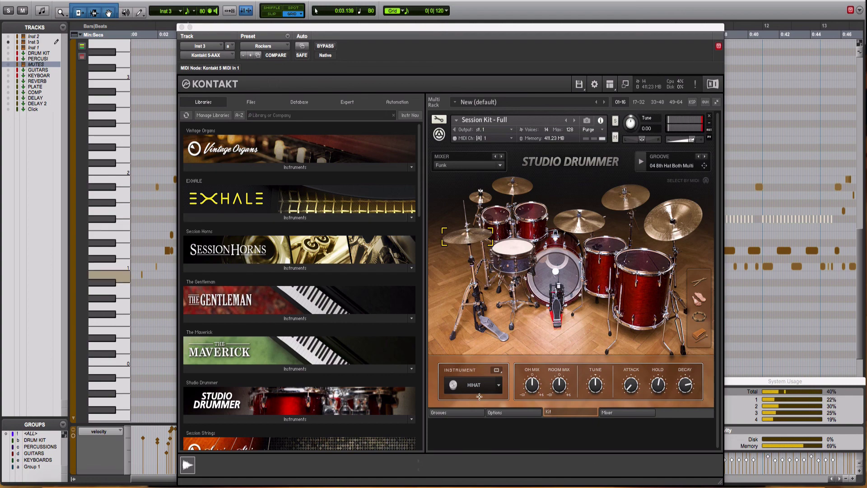
pyautogui.click(605, 412)
pyautogui.click(479, 247)
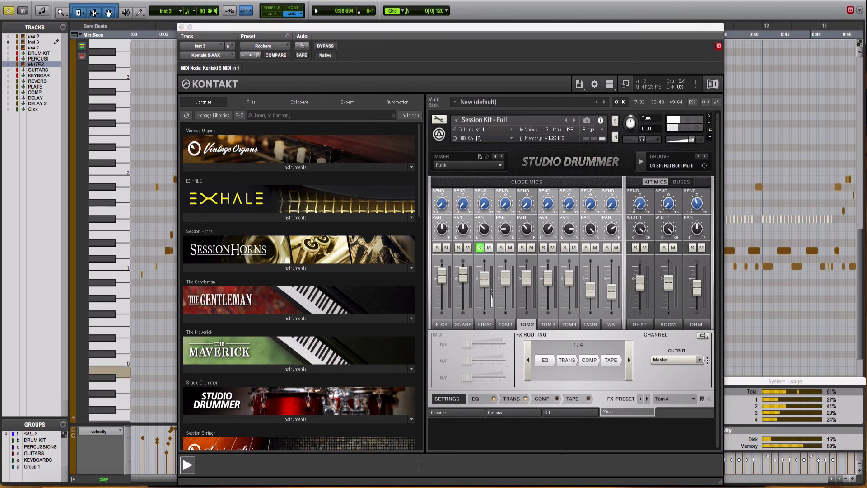
# Step: Review the hi-hat channel's output choices and its Solid G-EQ, keeping the output on Master
pyautogui.click(692, 359)
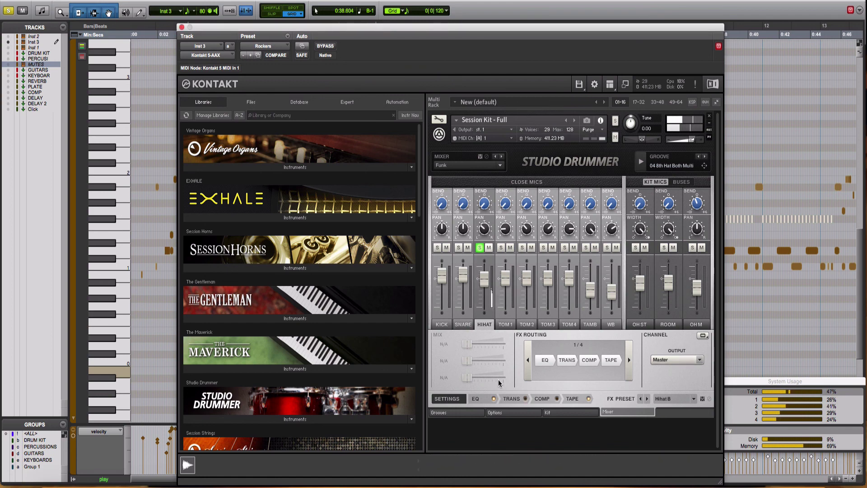
pyautogui.click(700, 360)
pyautogui.click(675, 344)
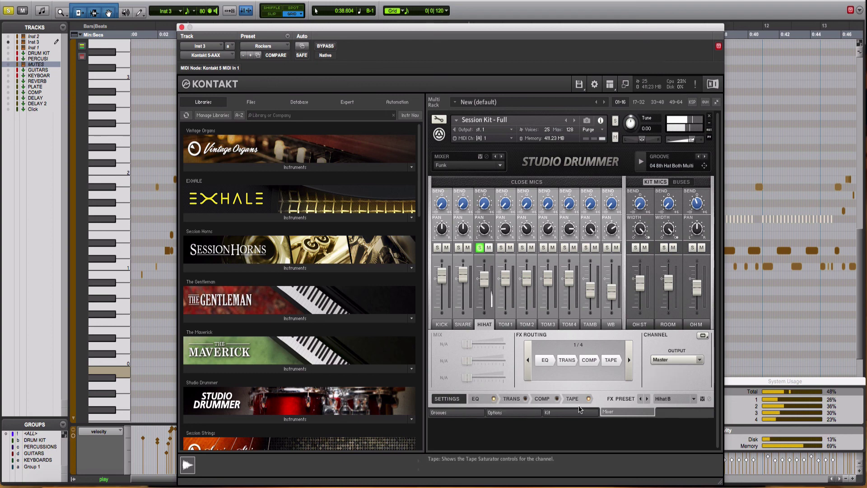
pyautogui.click(475, 399)
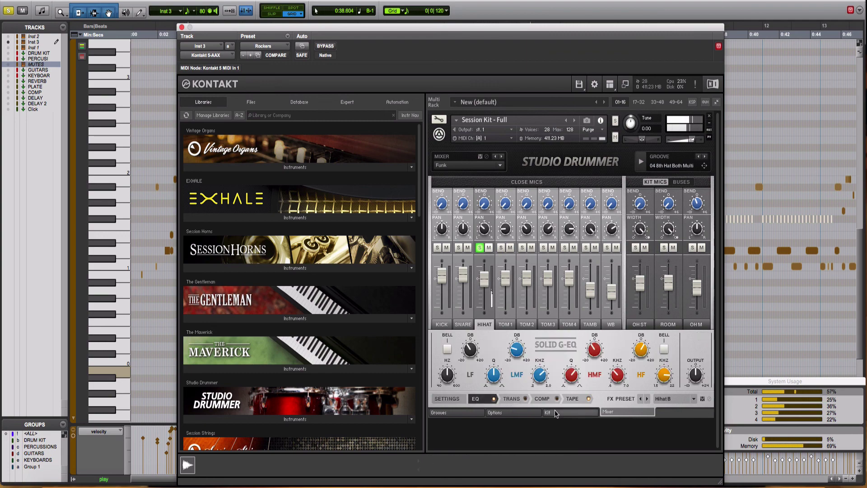
pyautogui.click(568, 410)
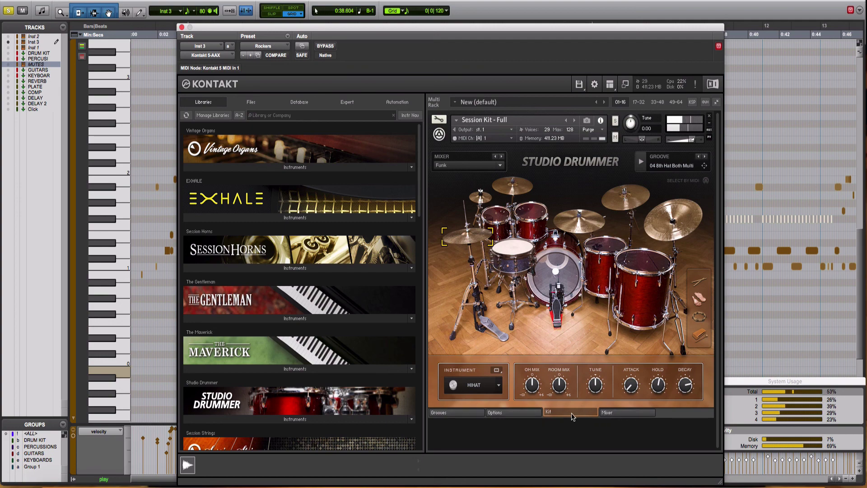
pyautogui.click(612, 412)
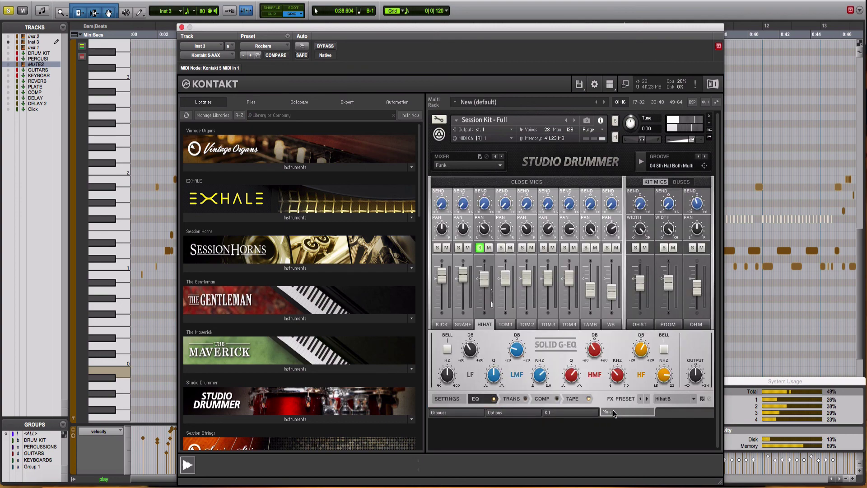
# Step: Audition alternative FX presets on the soloed hi-hat channel, including Hihat A, Hihat D and Hihat E
pyautogui.click(691, 399)
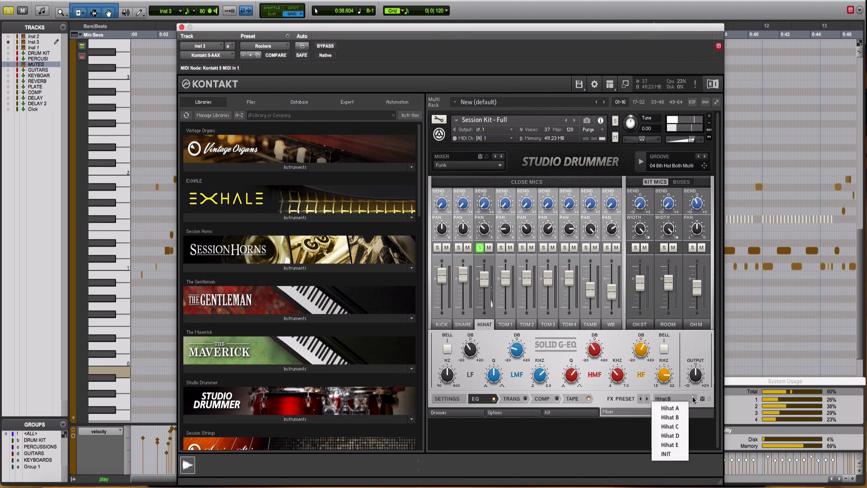
pyautogui.click(675, 408)
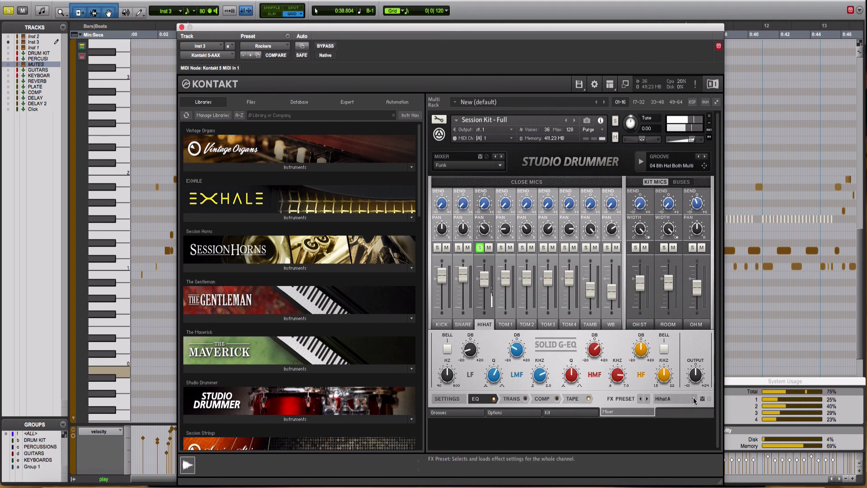
pyautogui.click(693, 399)
pyautogui.click(675, 422)
pyautogui.click(694, 399)
pyautogui.click(675, 429)
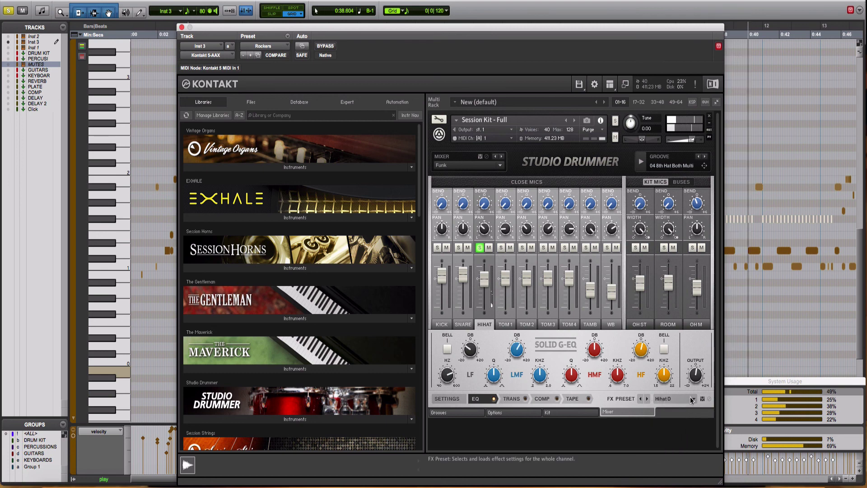
pyautogui.click(691, 399)
pyautogui.click(675, 436)
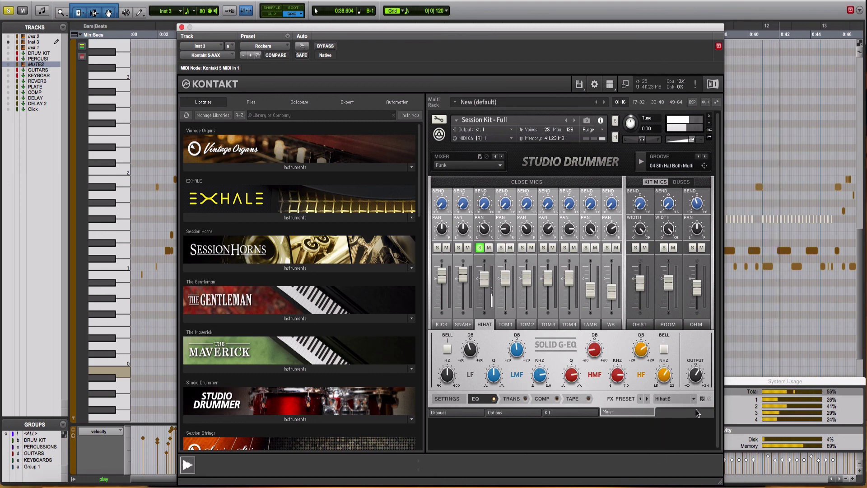
# Step: Compare the Hihat A and Hihat B FX presets on the soloed hi-hat, ending on Hihat A
pyautogui.click(693, 399)
pyautogui.click(680, 408)
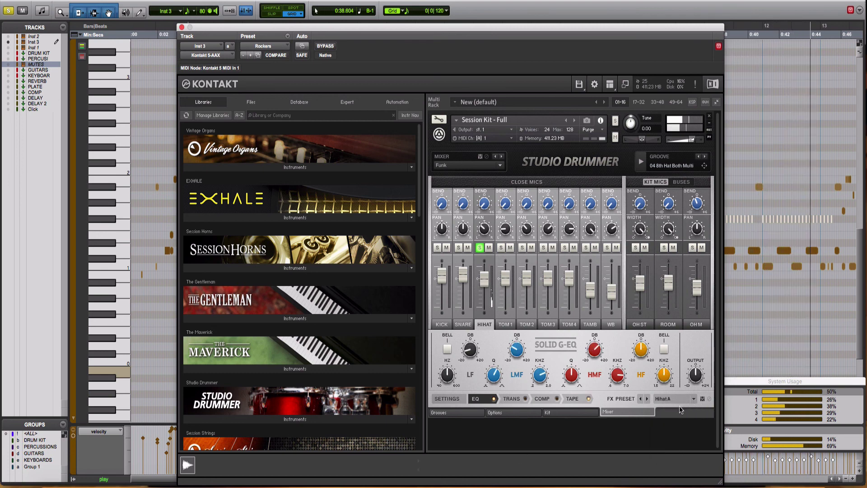
pyautogui.click(693, 399)
pyautogui.click(680, 415)
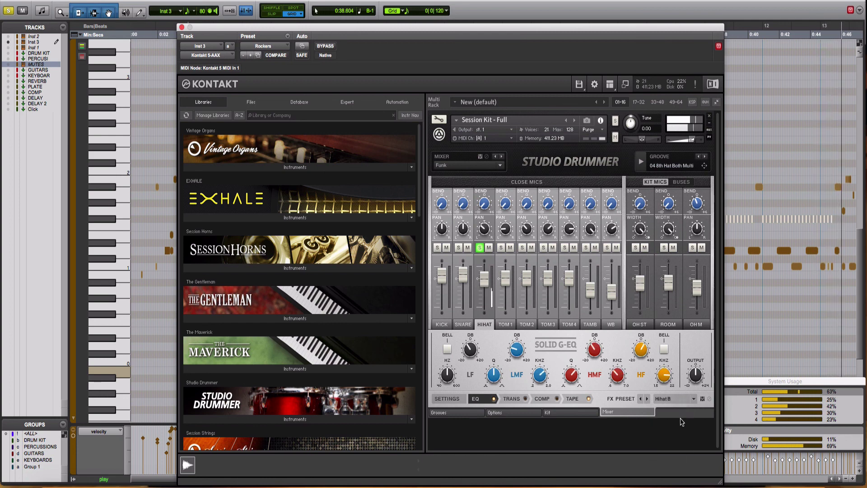
pyautogui.click(694, 399)
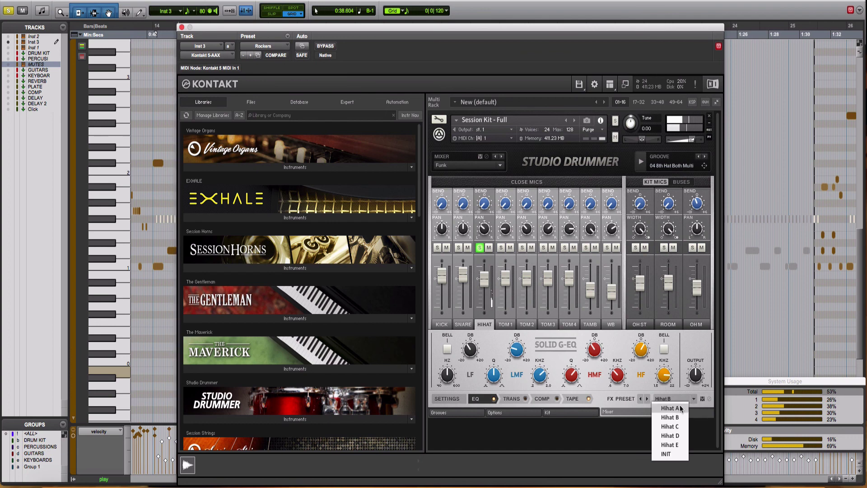
pyautogui.click(680, 408)
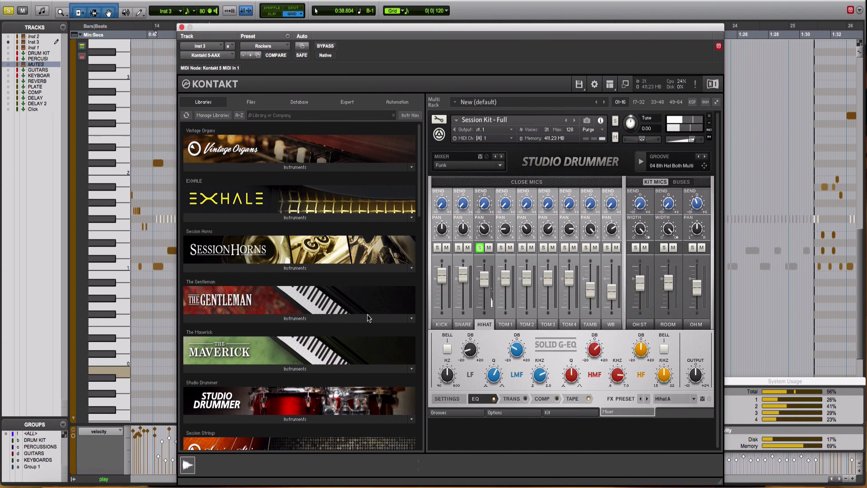
# Step: Unsolo the hi-hat and set its FX preset to Hihat B while the whole kit plays
pyautogui.click(482, 248)
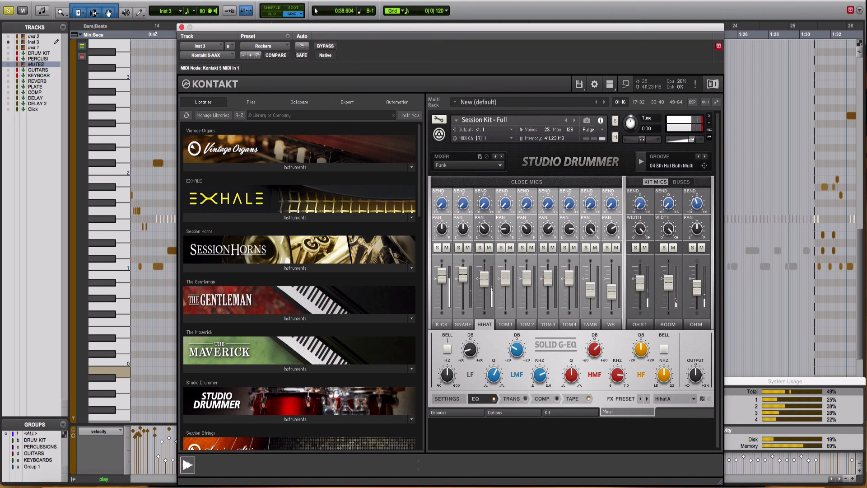
pyautogui.click(154, 34)
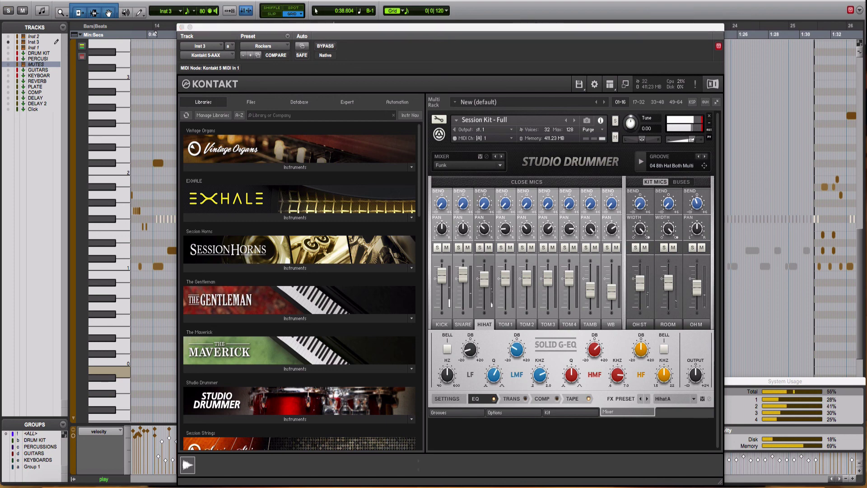
pyautogui.click(693, 399)
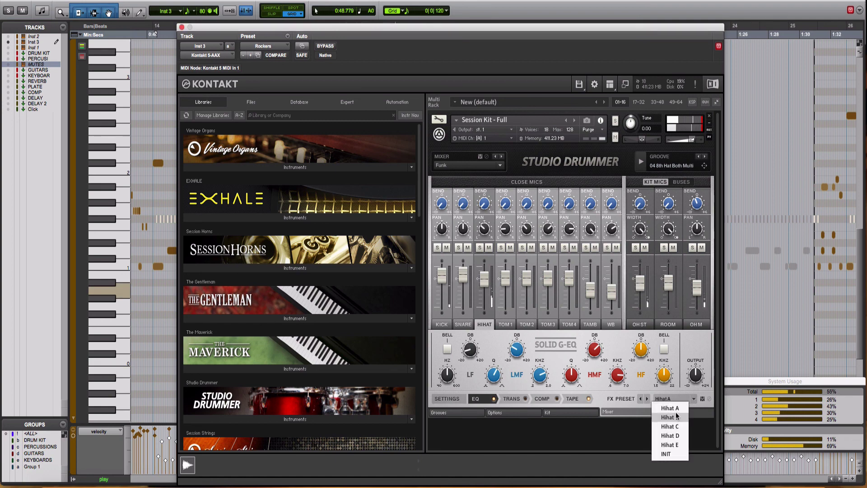
pyautogui.click(676, 417)
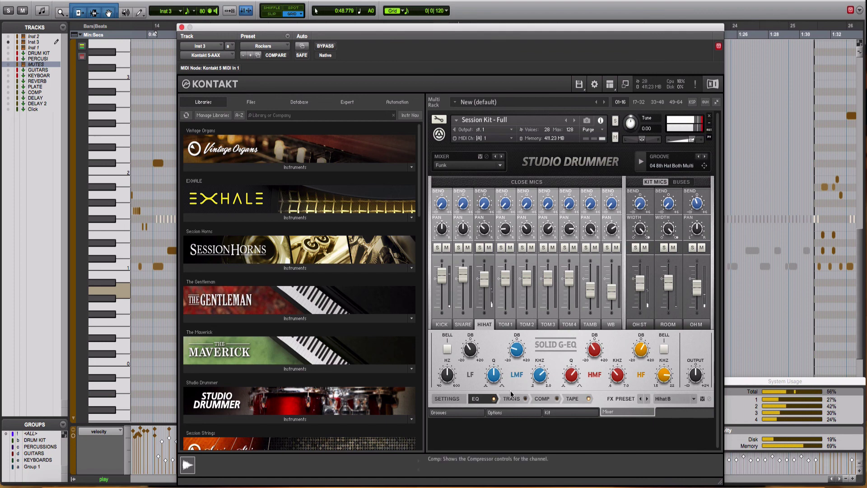
# Step: Solo the hi-hat to raise its EQ's HF level and lower the HF frequency, and return to the full kit
pyautogui.click(480, 248)
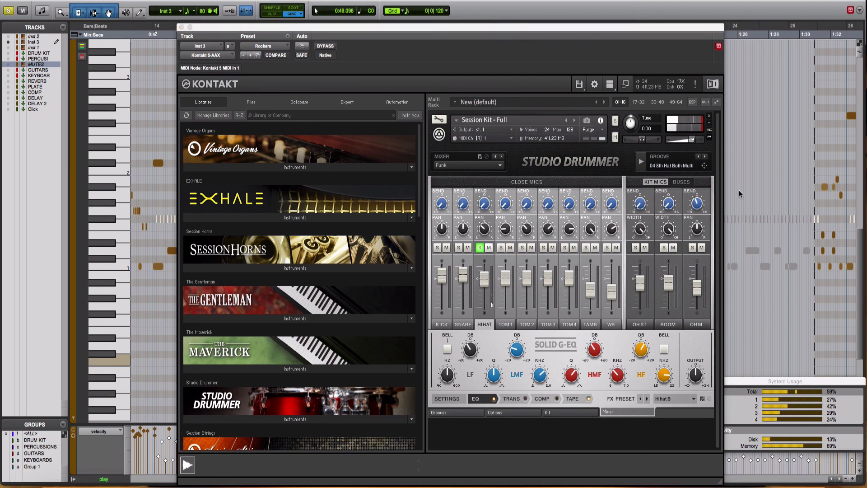
pyautogui.click(639, 357)
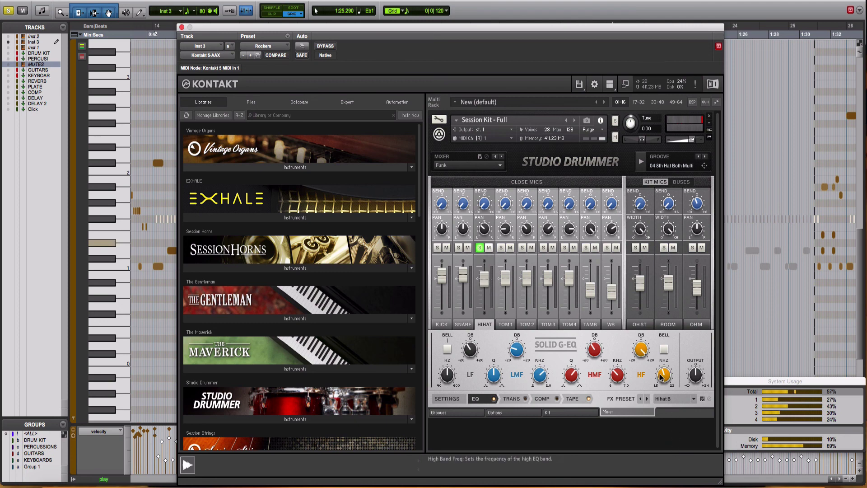
pyautogui.click(147, 64)
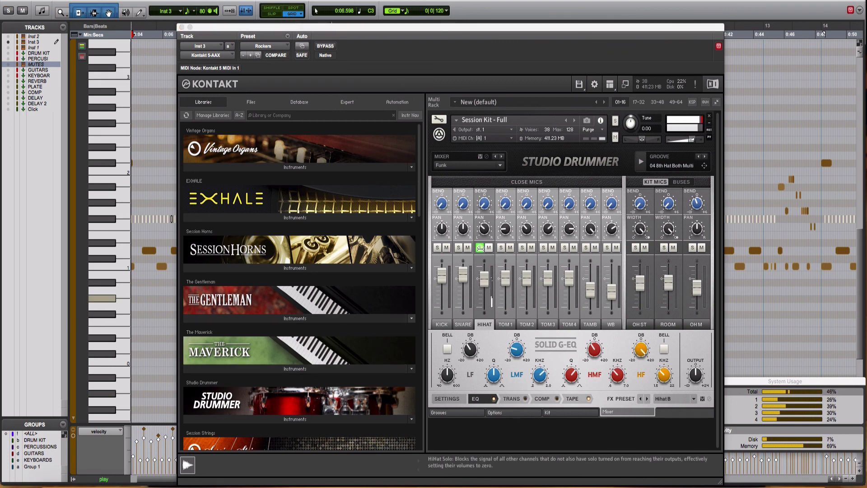
pyautogui.click(479, 247)
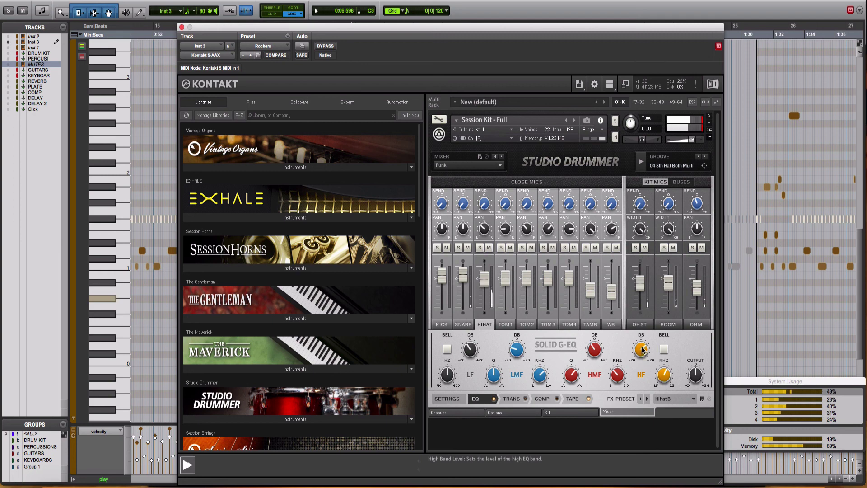
# Step: Mute the OH ST, ROOM and OHM kit mics to hear the close mics alone, and unmute them
pyautogui.click(645, 248)
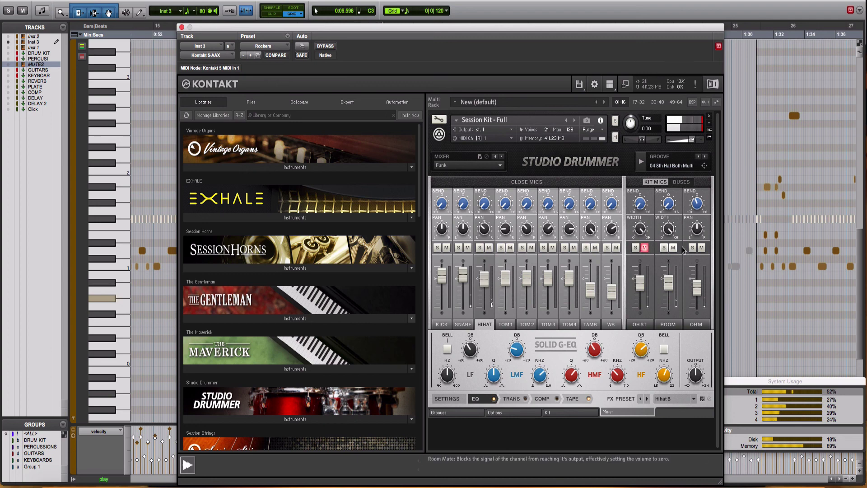
pyautogui.click(673, 248)
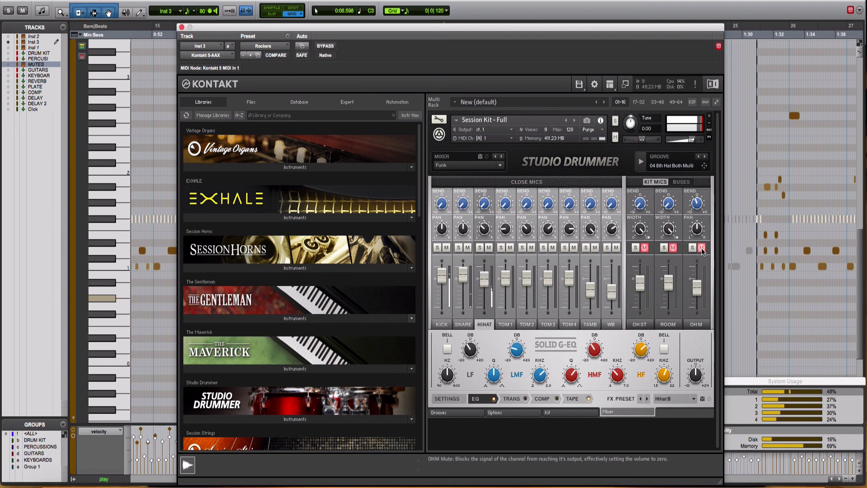
pyautogui.click(701, 248)
pyautogui.click(672, 247)
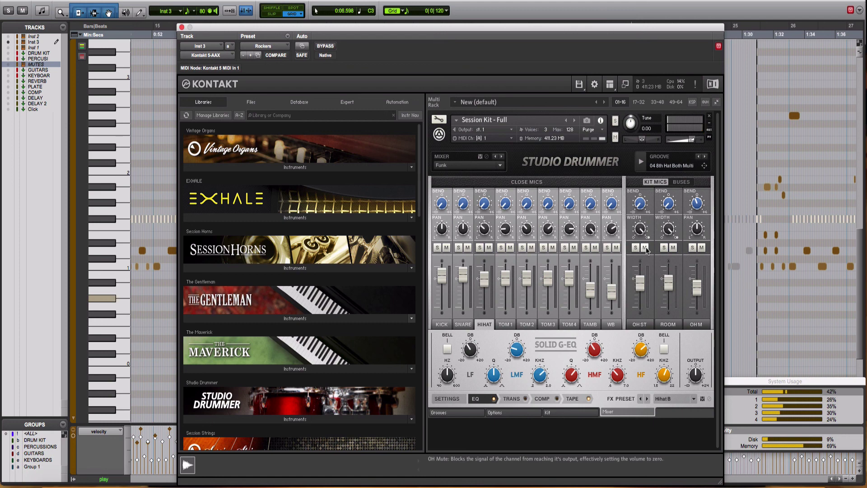
# Step: Return to the arrangement and close the Kontakt plug-in window for Inst 3
pyautogui.click(165, 30)
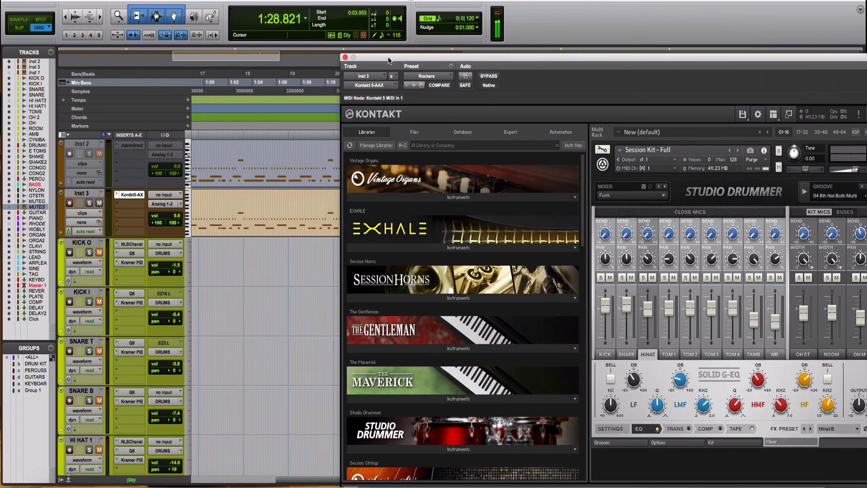
pyautogui.moveTo(388, 56); pyautogui.dragTo(304, 16)
pyautogui.click(263, 19)
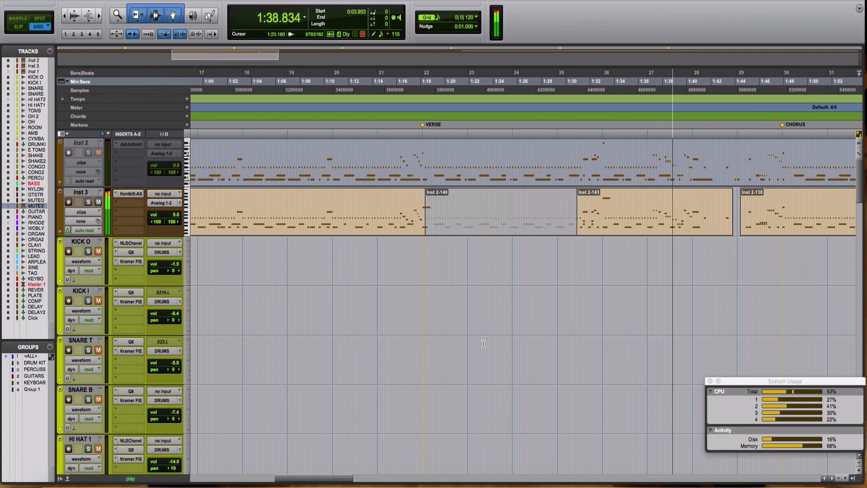
# Step: Remove the empty tail of the last Inst 3 clip so that it ends at bar 57
pyautogui.press('r')
pyautogui.press('r')
pyautogui.press('r')
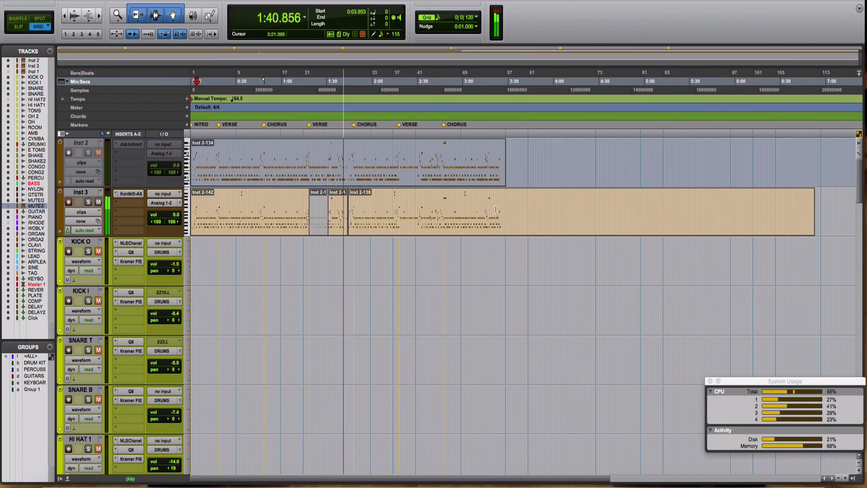
pyautogui.moveTo(506, 194); pyautogui.dragTo(827, 211)
pyautogui.click(827, 210)
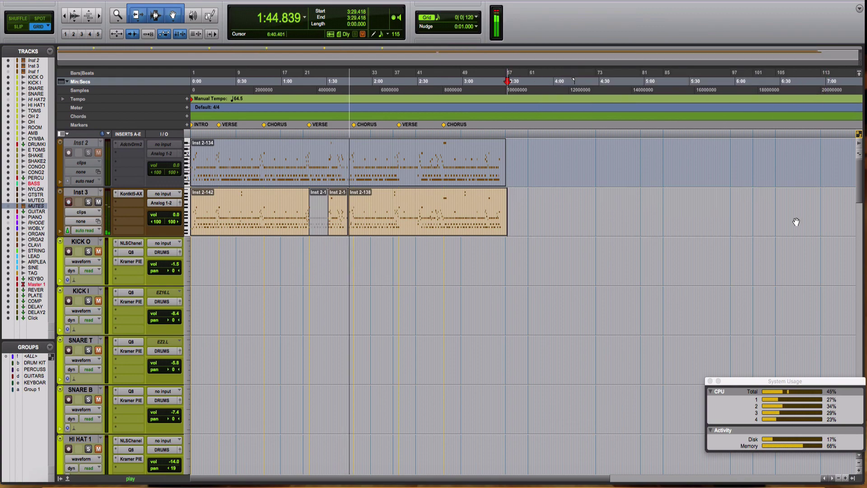
# Step: Select all Inst 3 clips from the song's start to bar 57 and consolidate them into one clip
pyautogui.press('super+bracketleft')
pyautogui.press('super+bracketright')
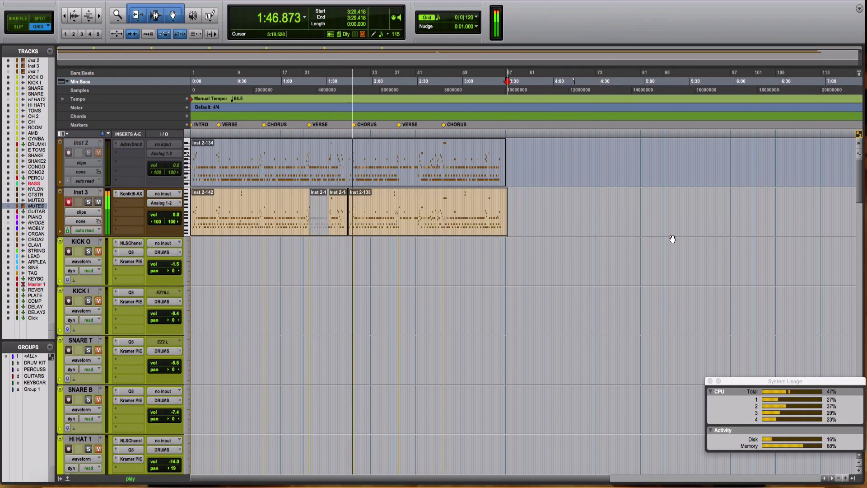
pyautogui.press('super+bracketright')
pyautogui.press('Home')
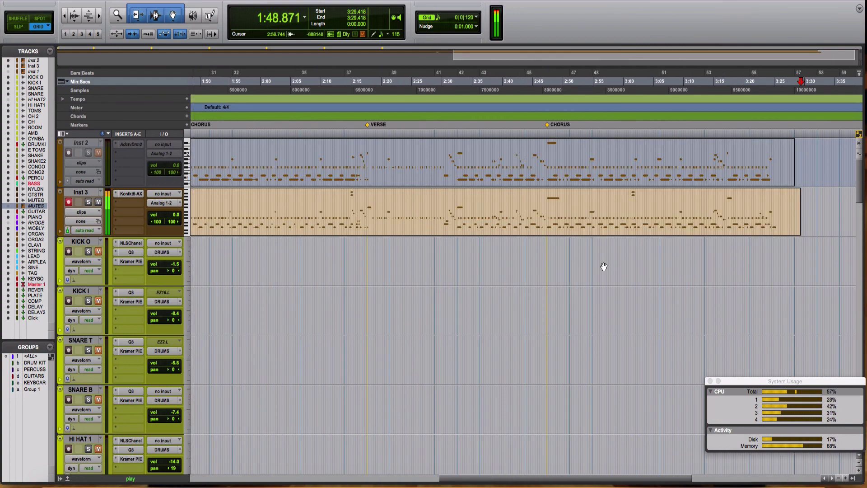
pyautogui.press('super+bracketright')
pyautogui.press('super+bracketleft')
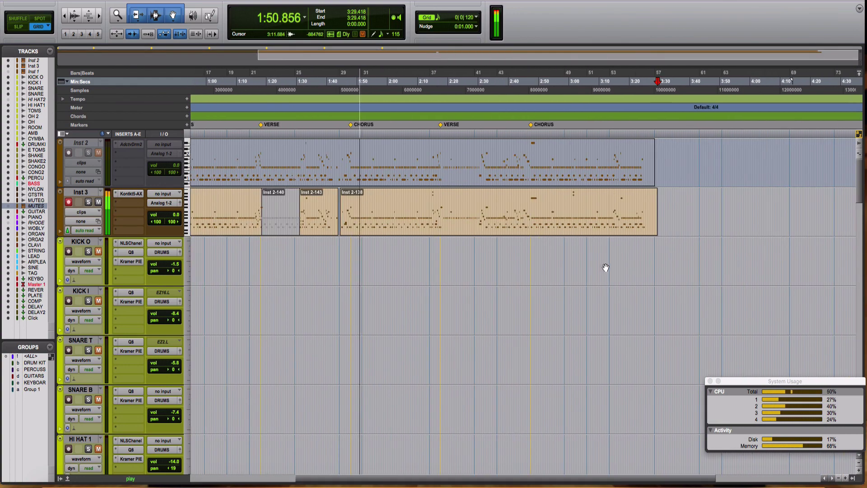
pyautogui.click(304, 230)
pyautogui.hotkey('alt', 'shift', 'Return')
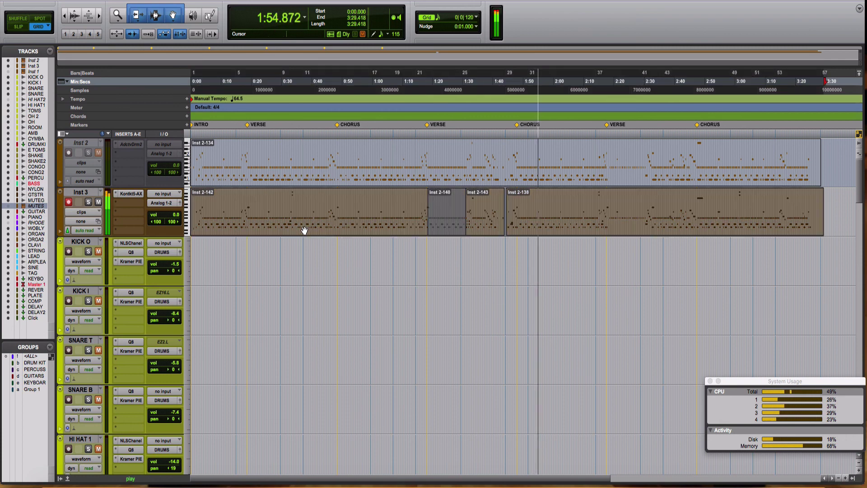
pyautogui.hotkey('alt', 'shift', '3')
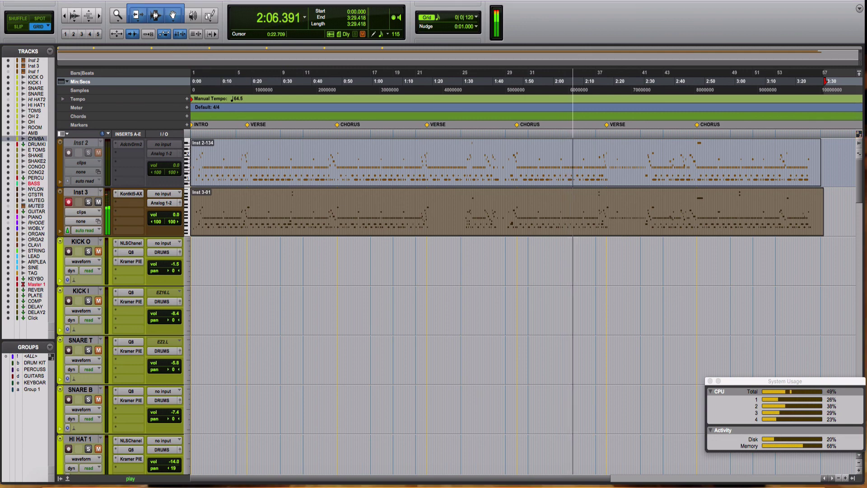
# Step: Enable the DRUM KIT group, reset its tracks' volume to 0.0 and pan to 0, and select the Inst 3 track
pyautogui.click(35, 363)
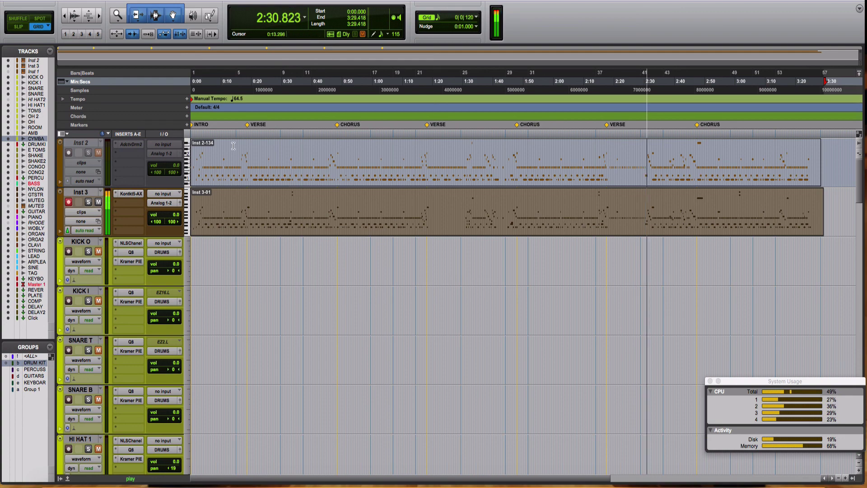
pyautogui.click(90, 193)
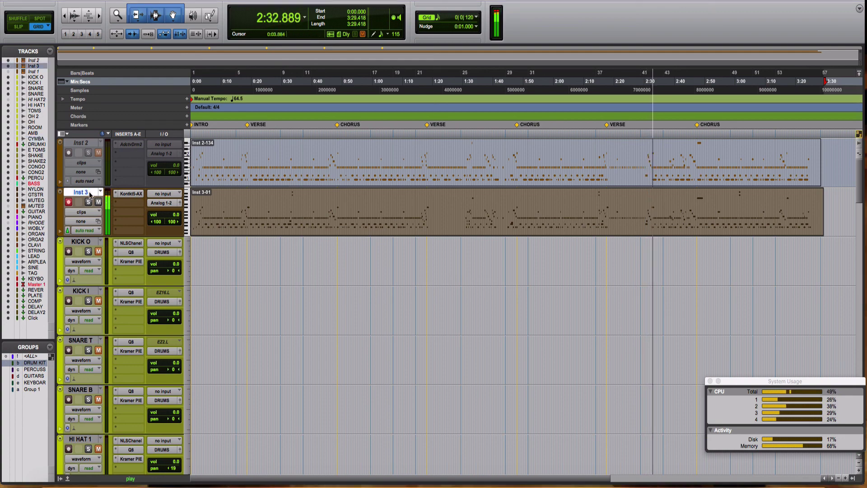